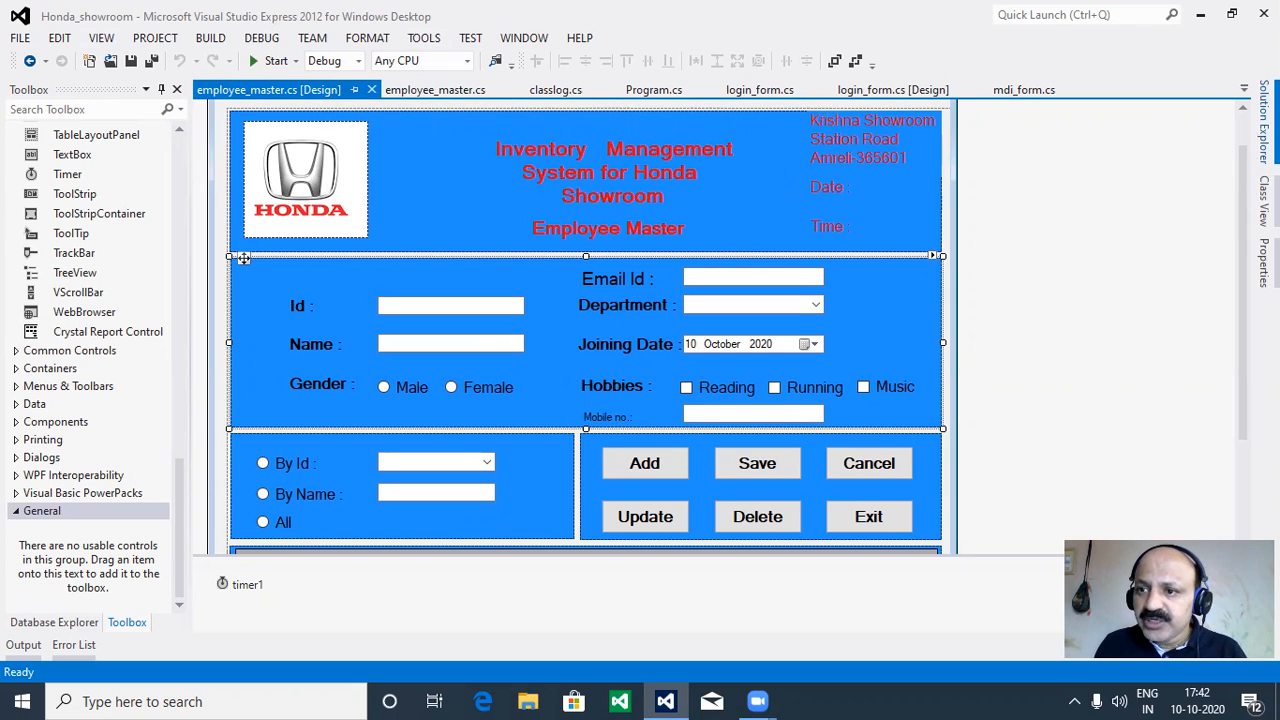
Keep the Solution Explorer pinned open and add a Windows Form named emp_master_report to the Honda_showroom project.
{"action": "key", "text": "F4"}
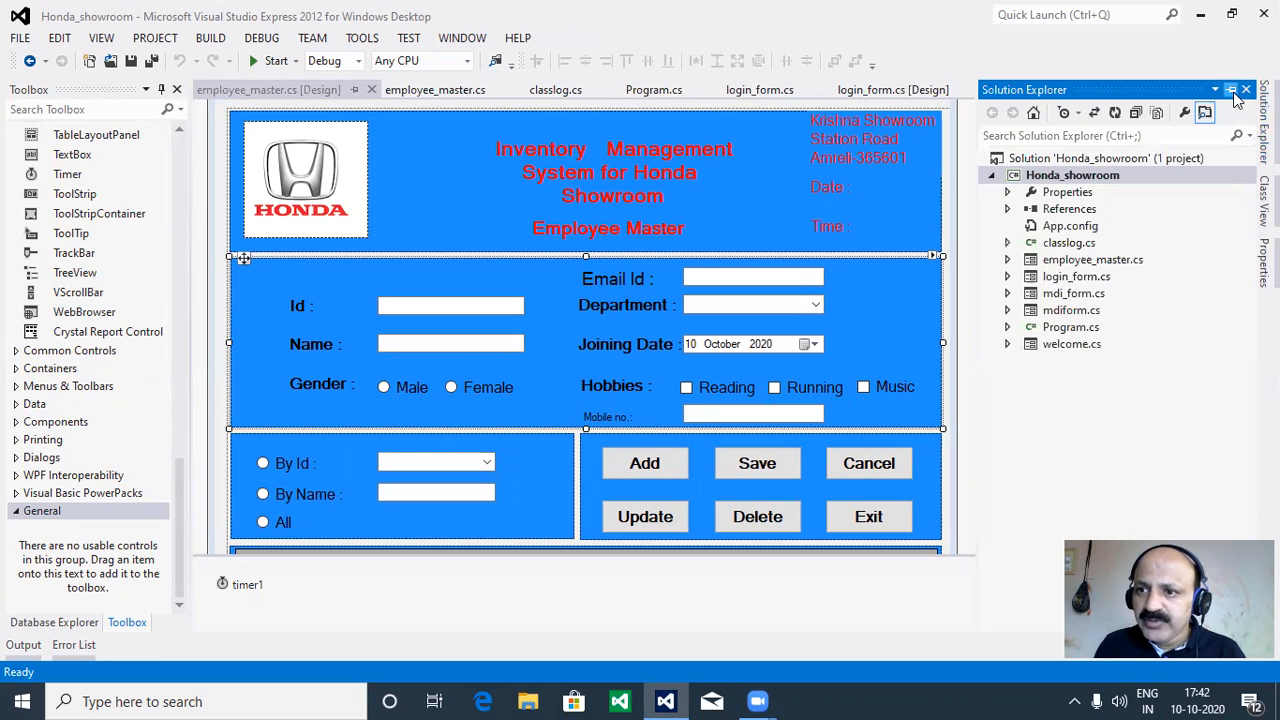
{"action": "left_click", "coordinate": [1235, 93]}
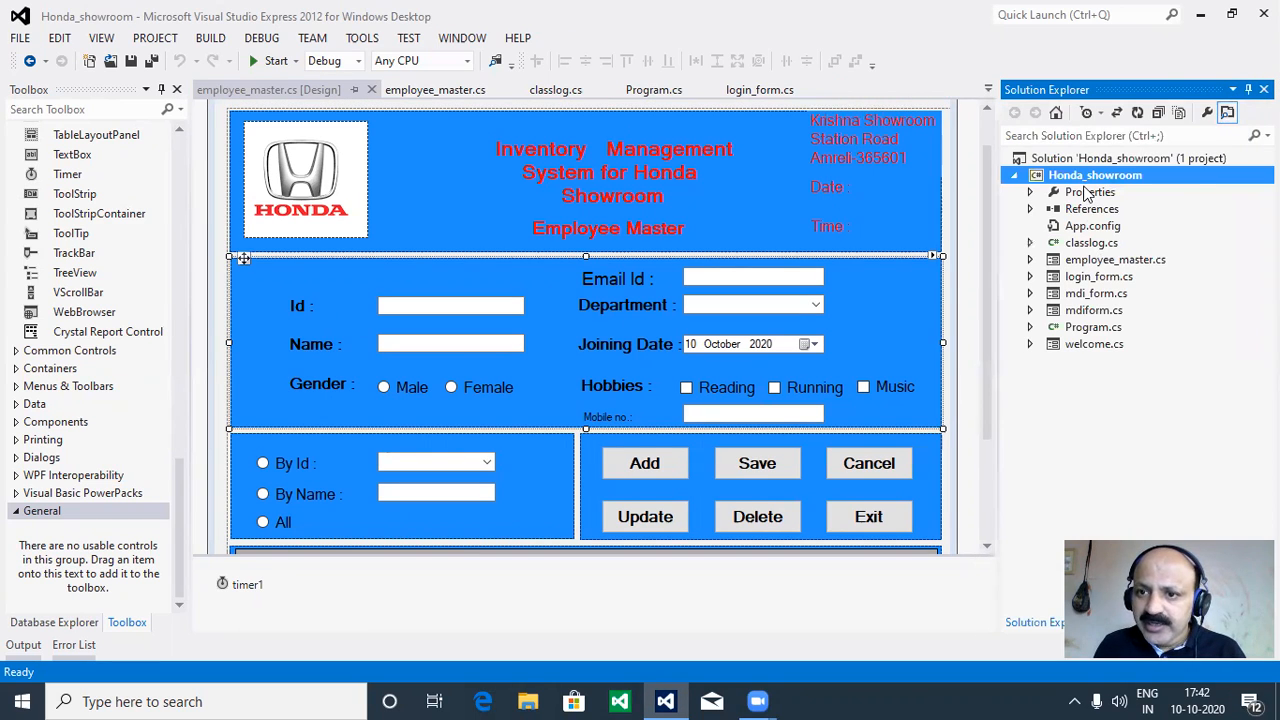
{"action": "right_click", "coordinate": [1053, 175]}
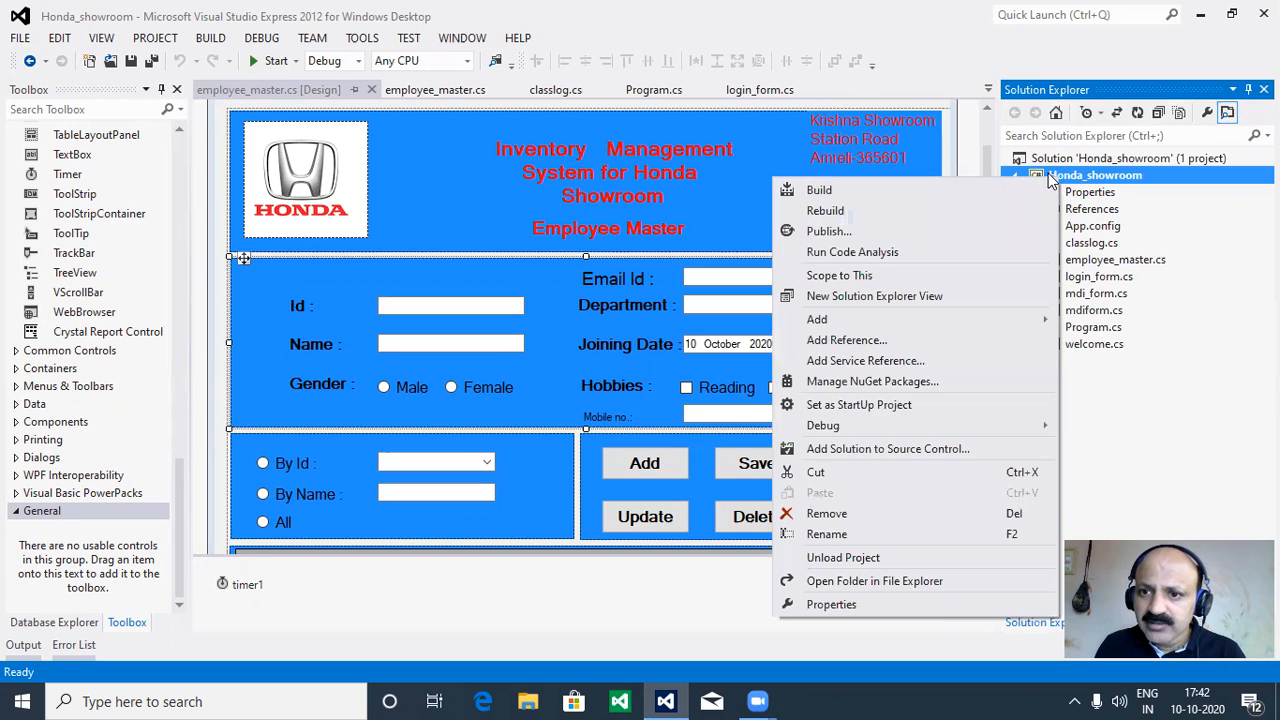
{"action": "mouse_move", "coordinate": [820, 322]}
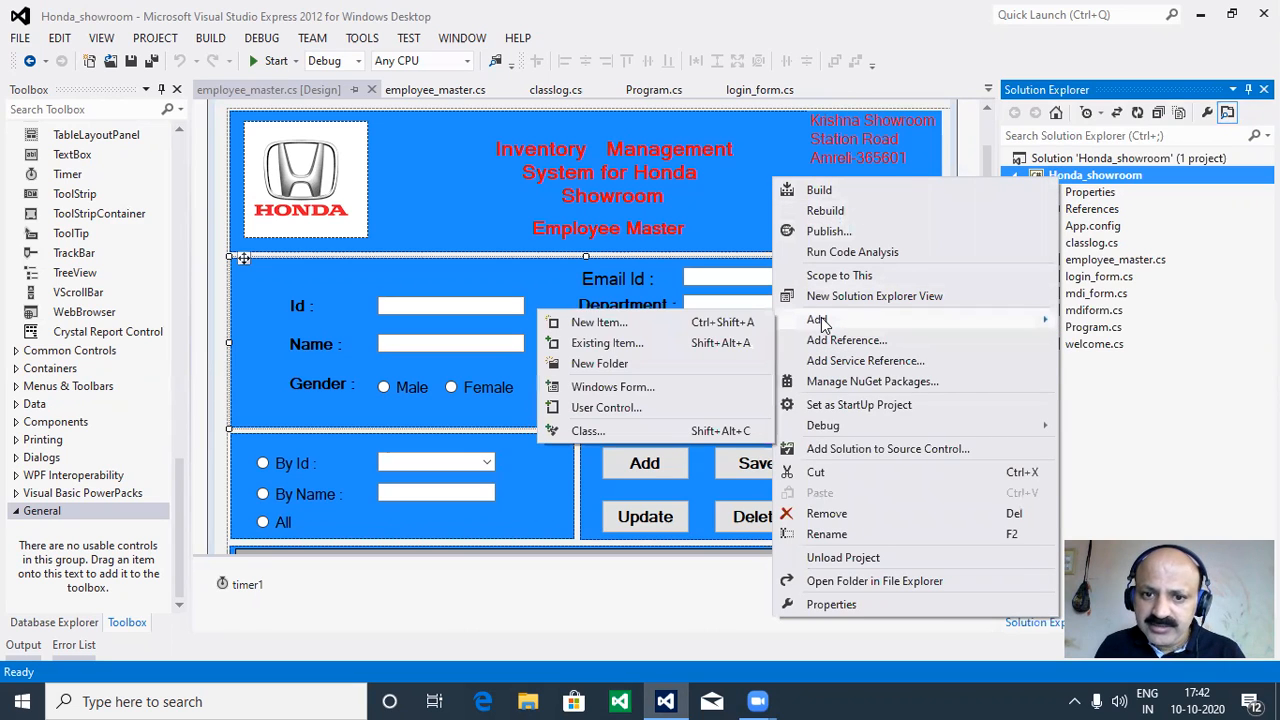
{"action": "left_click", "coordinate": [610, 387]}
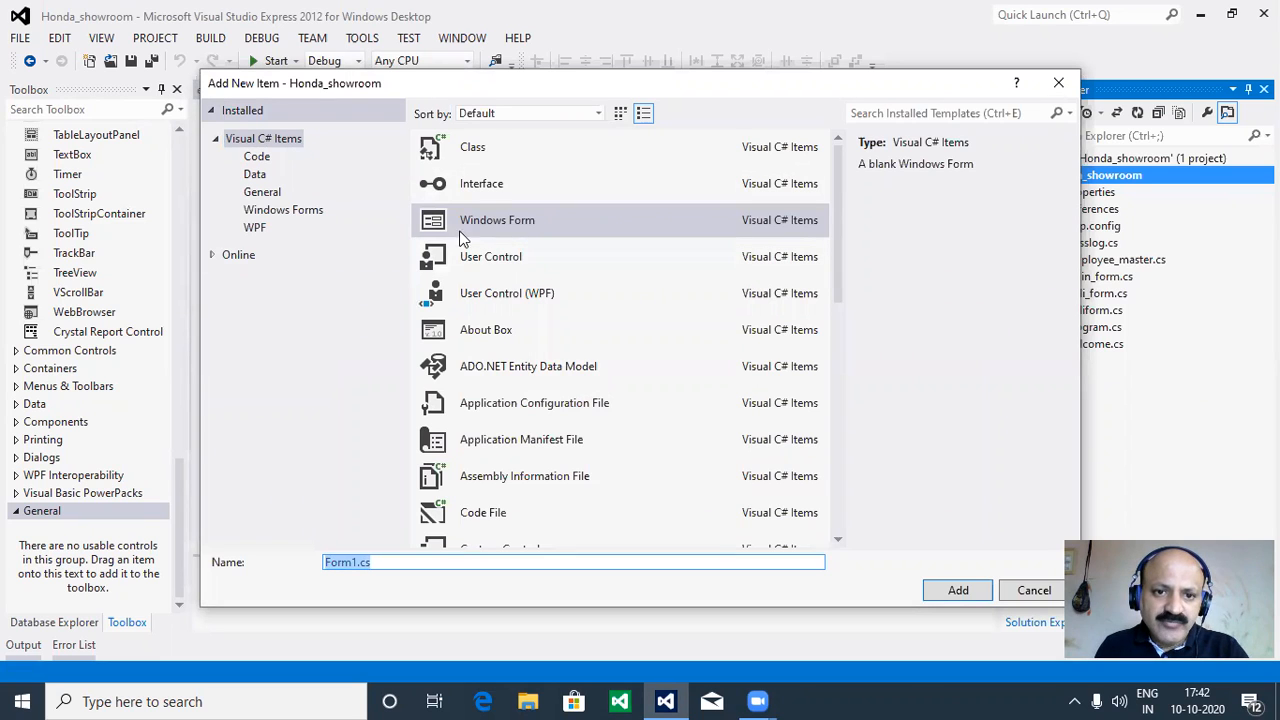
{"action": "left_click", "coordinate": [383, 558]}
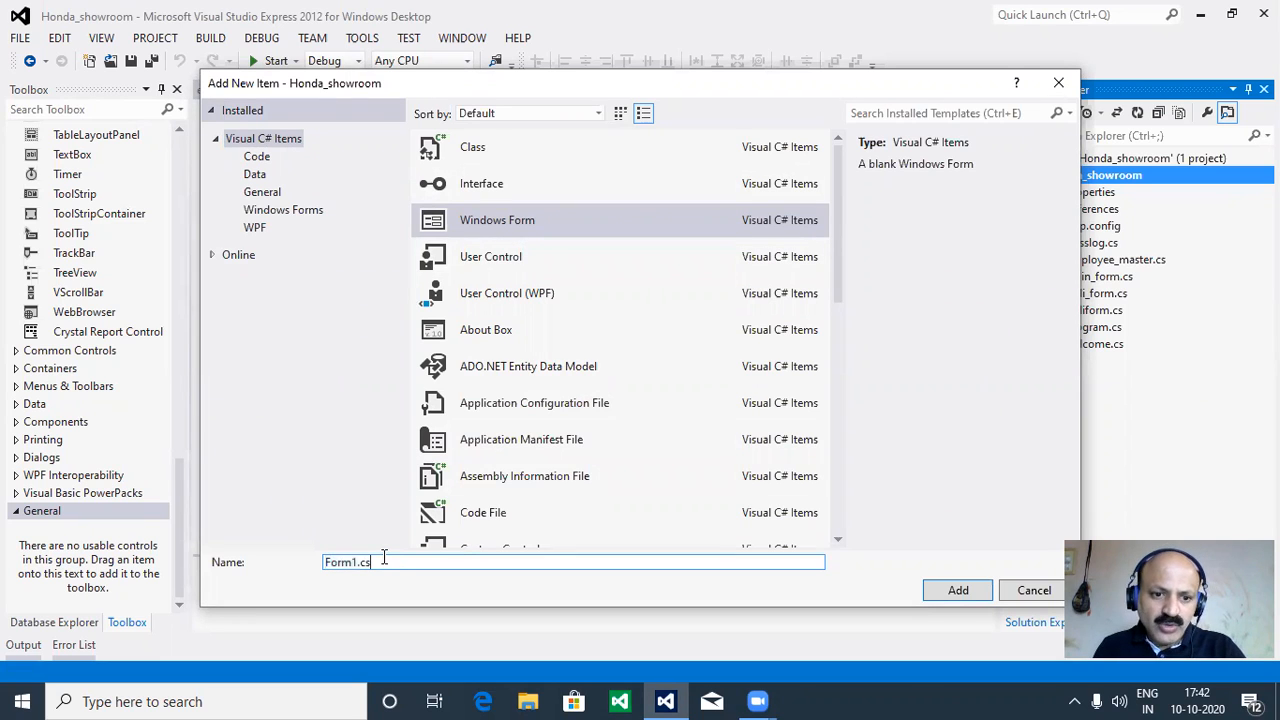
{"action": "key", "text": "BackSpace"}
{"action": "key", "text": "BackSpace"}
{"action": "key", "text": "BackSpace"}
{"action": "key", "text": "BackSpace"}
{"action": "key", "text": "BackSpace"}
{"action": "key", "text": "BackSpace"}
{"action": "key", "text": "BackSpace"}
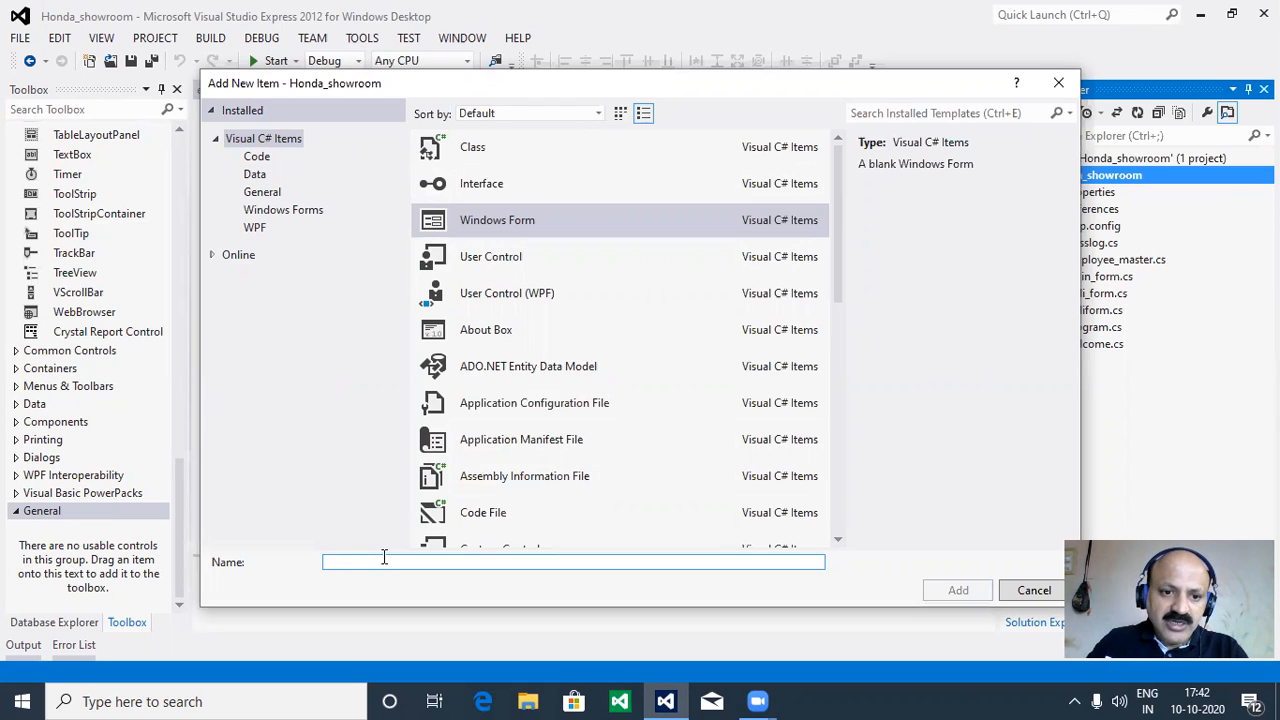
{"action": "type", "text": "emp_"}
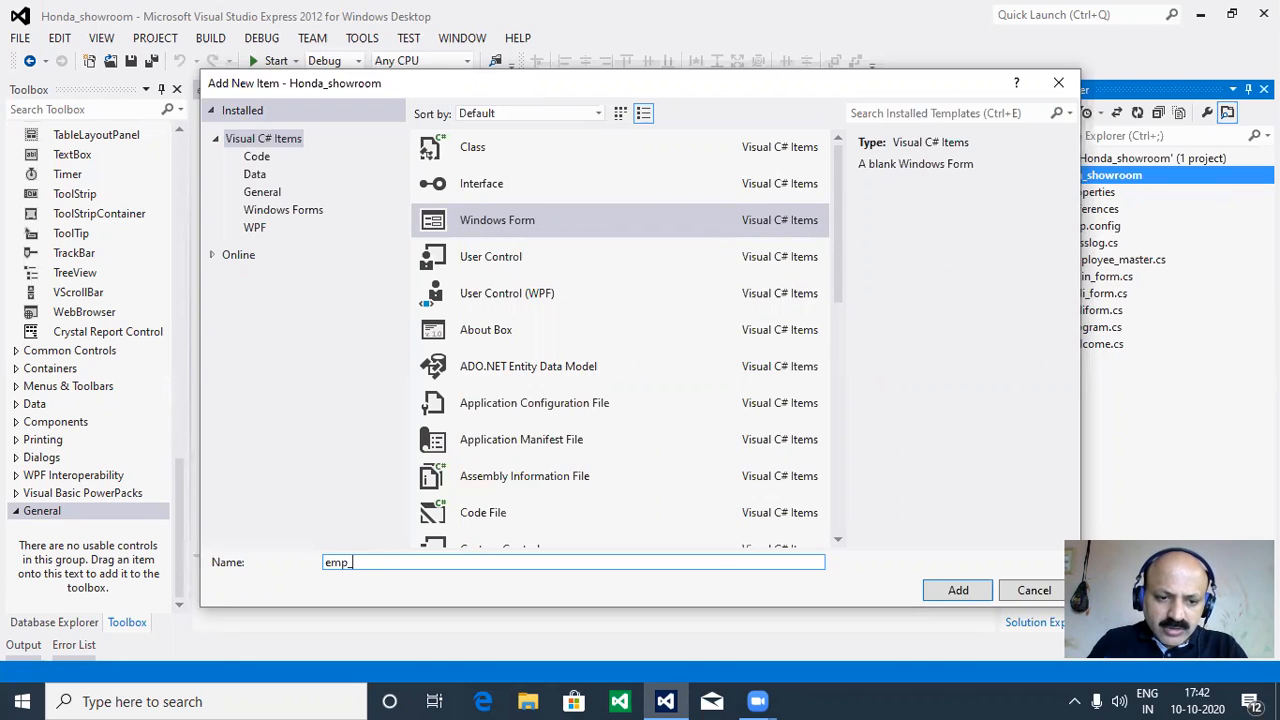
{"action": "type", "text": "master_report"}
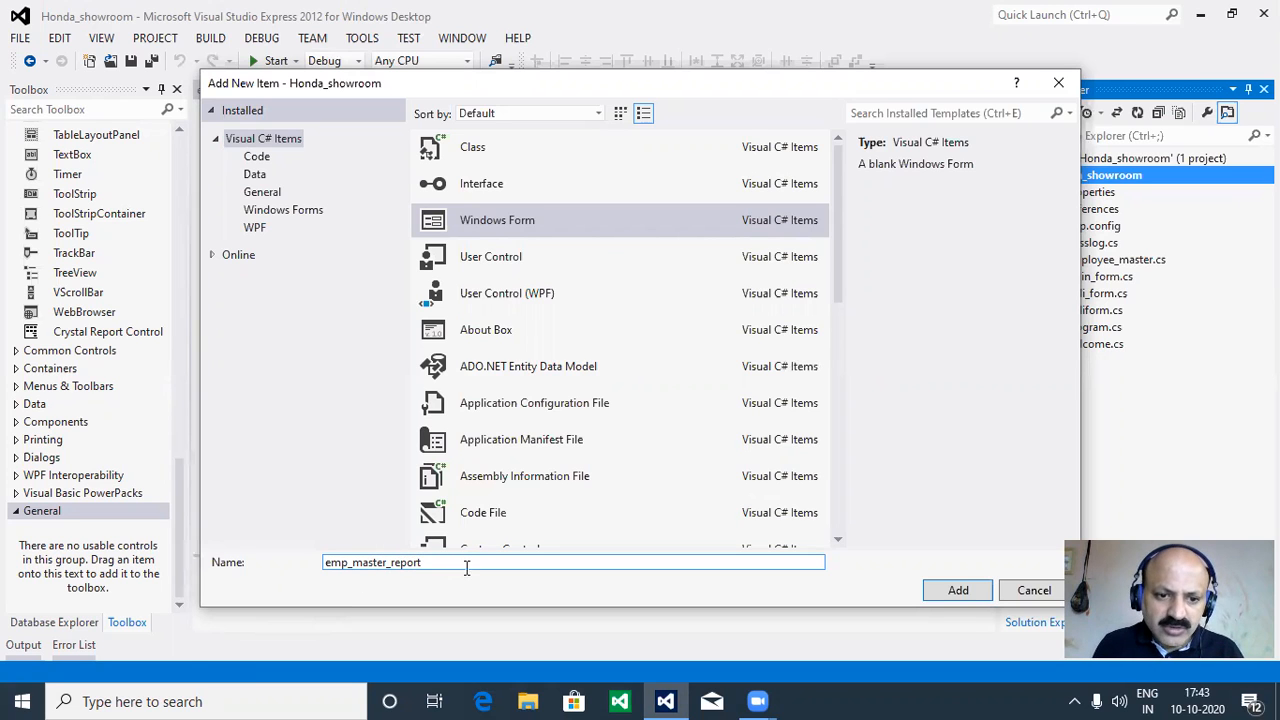
{"action": "left_click", "coordinate": [958, 591]}
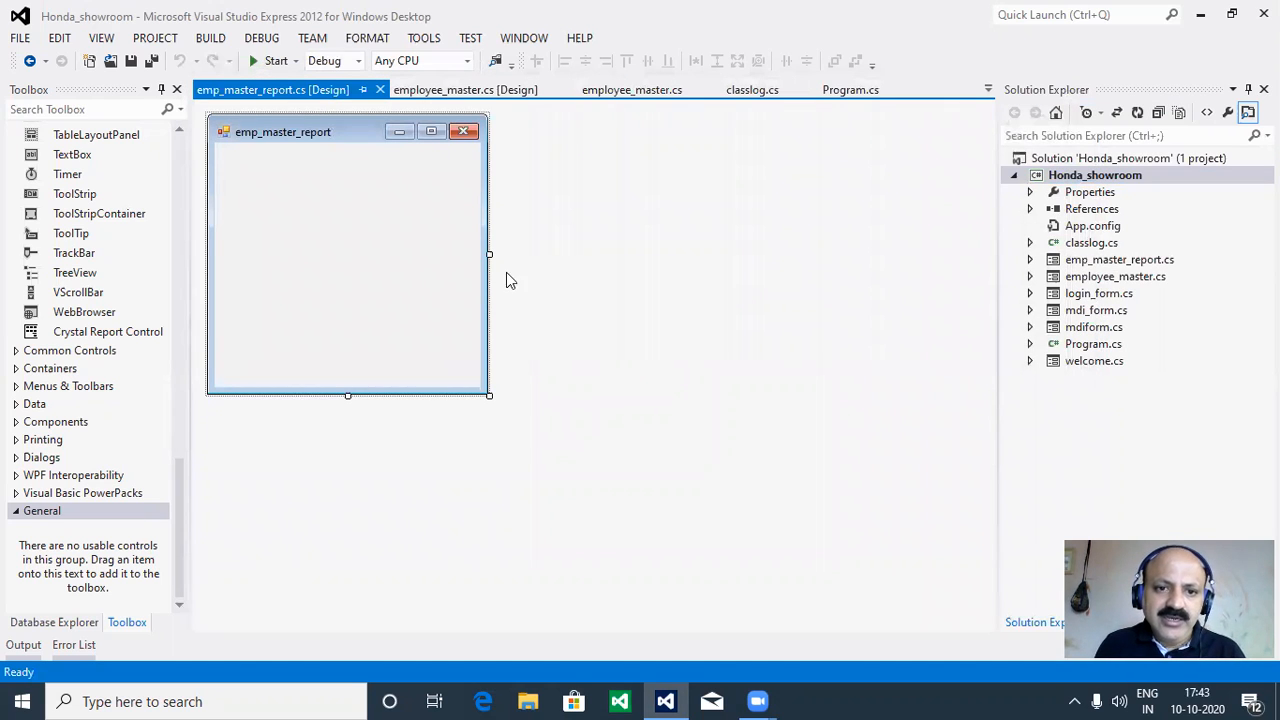
Enlarge the emp_master_report form to about 676 x 439.
{"action": "left_click_drag", "start_coordinate": [489, 253], "coordinate": [797, 266]}
{"action": "left_click_drag", "start_coordinate": [500, 393], "coordinate": [546, 526]}
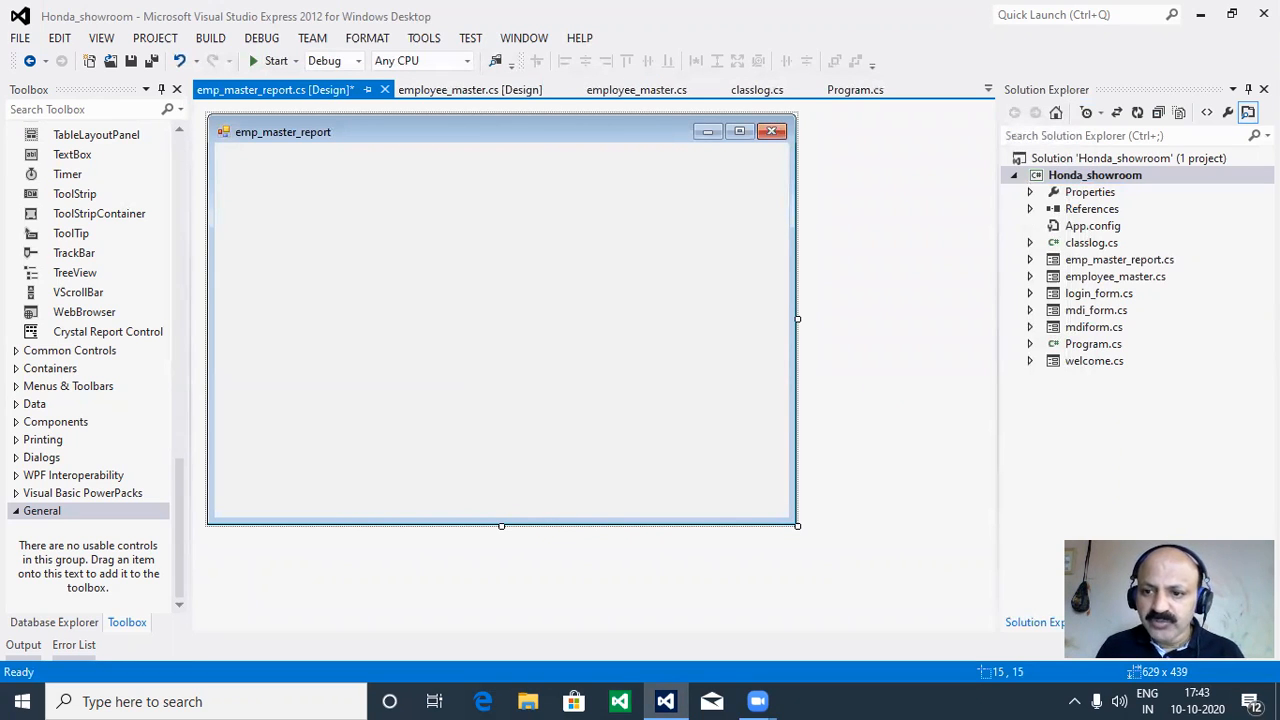
{"action": "left_click_drag", "start_coordinate": [1202, 652], "coordinate": [1171, 556]}
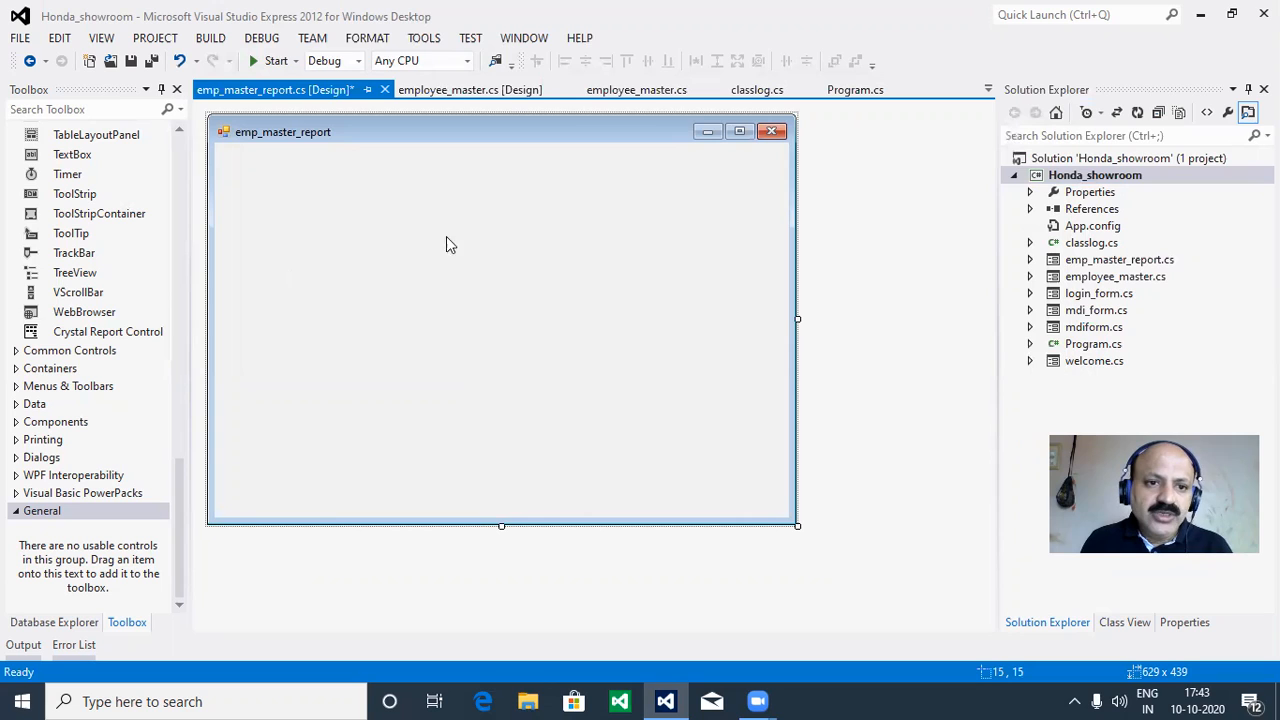
{"action": "left_click_drag", "start_coordinate": [797, 318], "coordinate": [842, 318]}
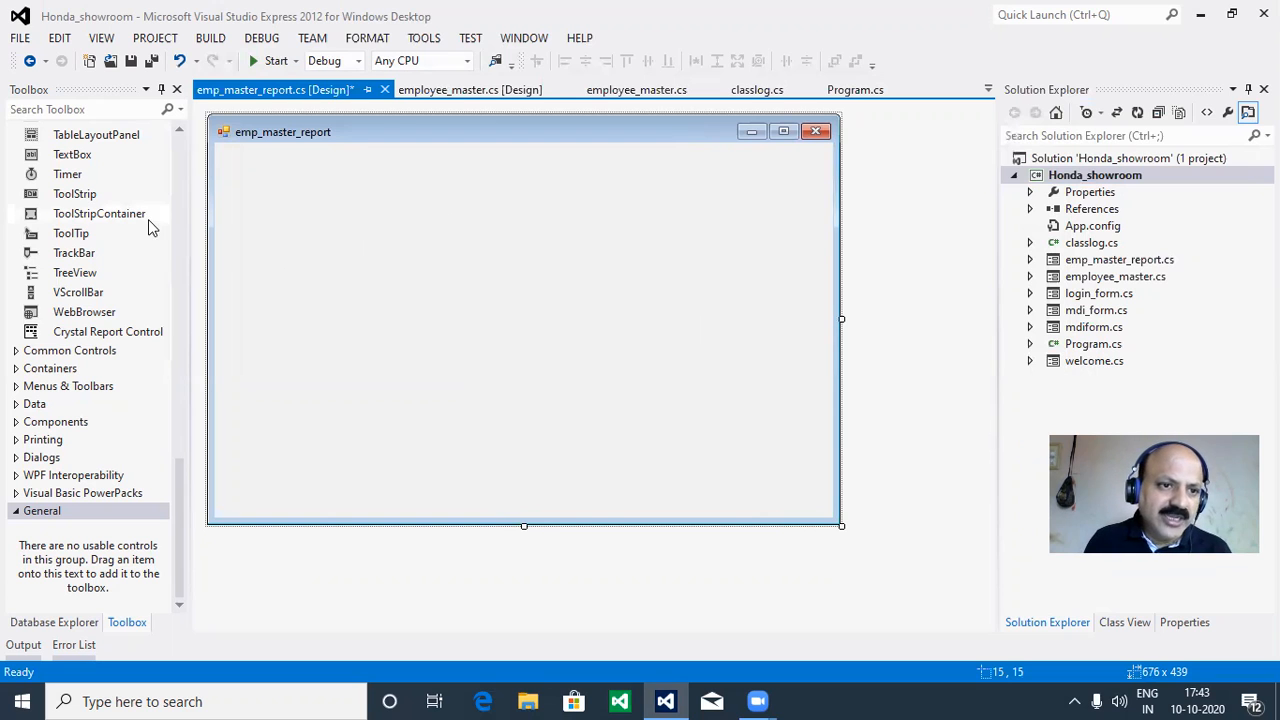
Add a Panel container to the form and stretch it to about 636 x 376 so it fills the client area.
{"action": "left_click_drag", "start_coordinate": [180, 474], "coordinate": [186, 139]}
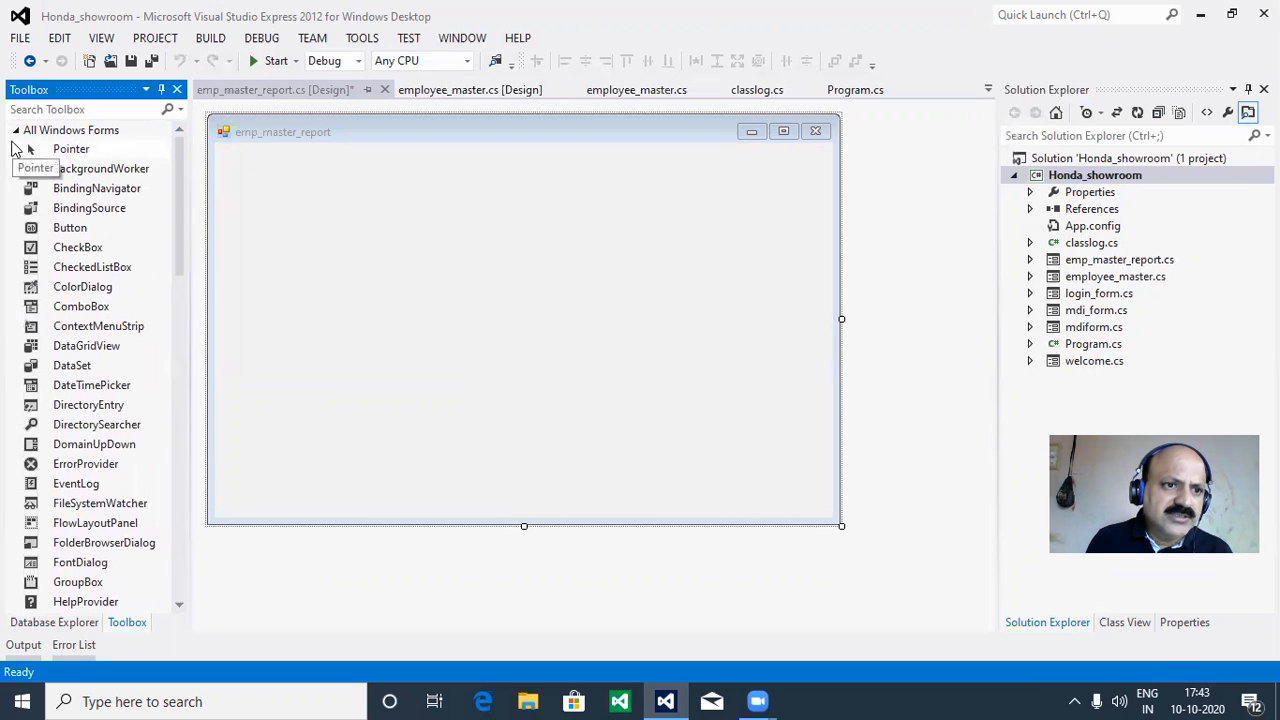
{"action": "left_click", "coordinate": [16, 131]}
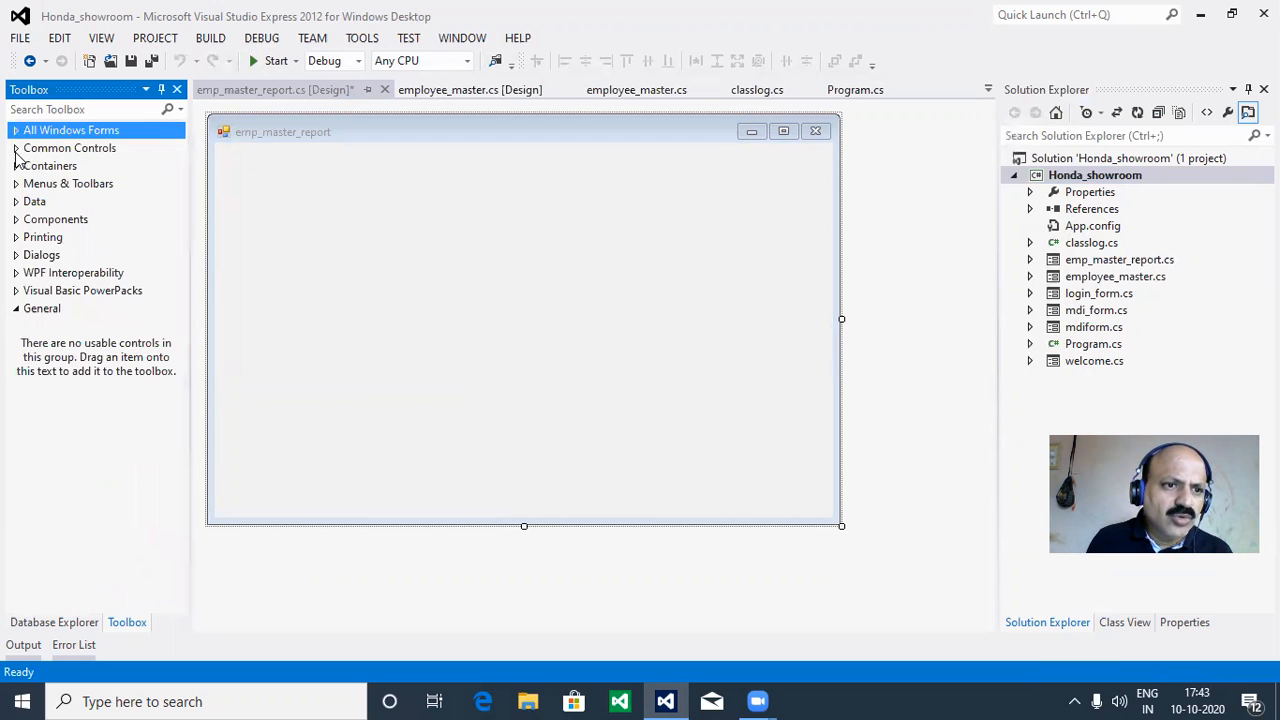
{"action": "left_click", "coordinate": [16, 149]}
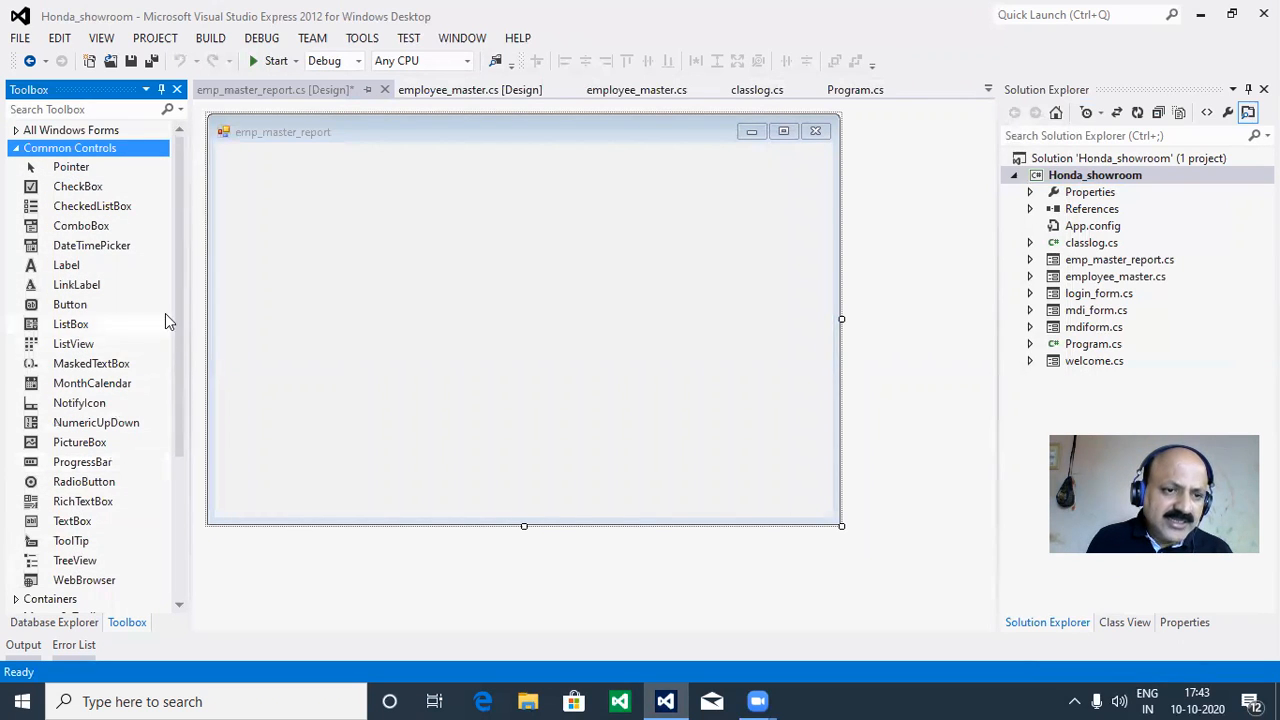
{"action": "left_click", "coordinate": [17, 149]}
{"action": "left_click", "coordinate": [16, 166]}
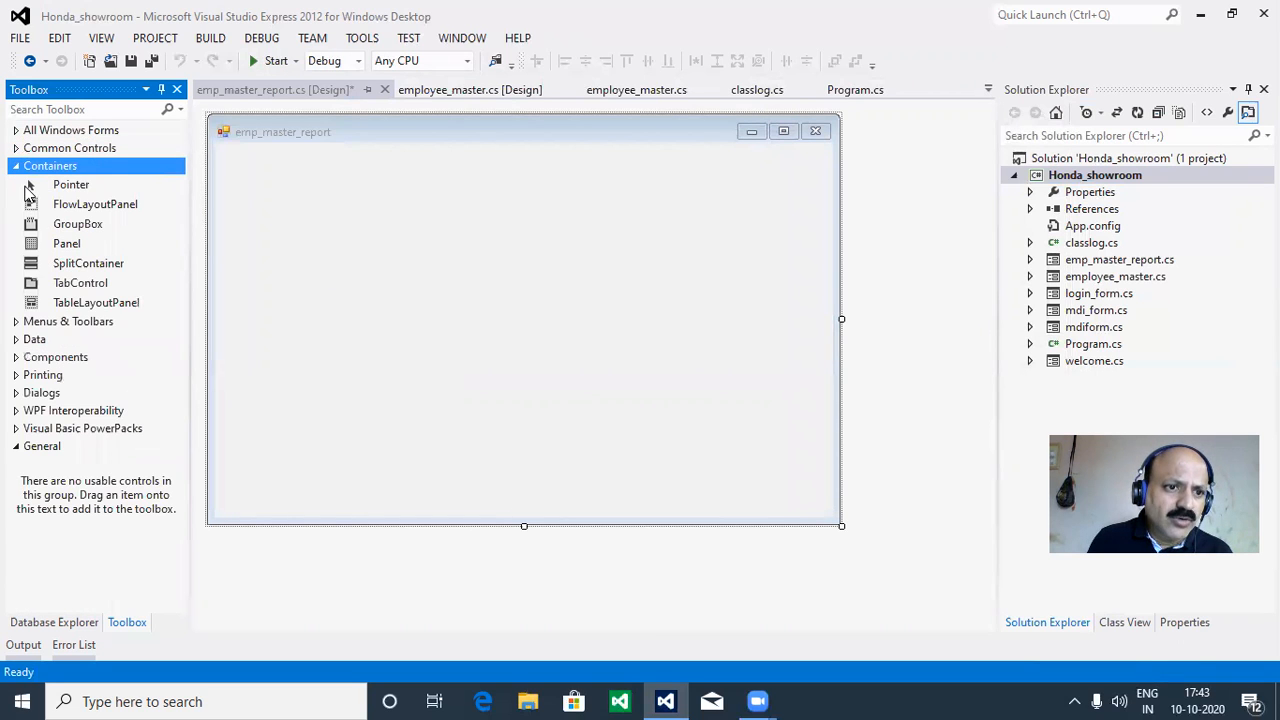
{"action": "left_click_drag", "start_coordinate": [58, 245], "coordinate": [240, 166]}
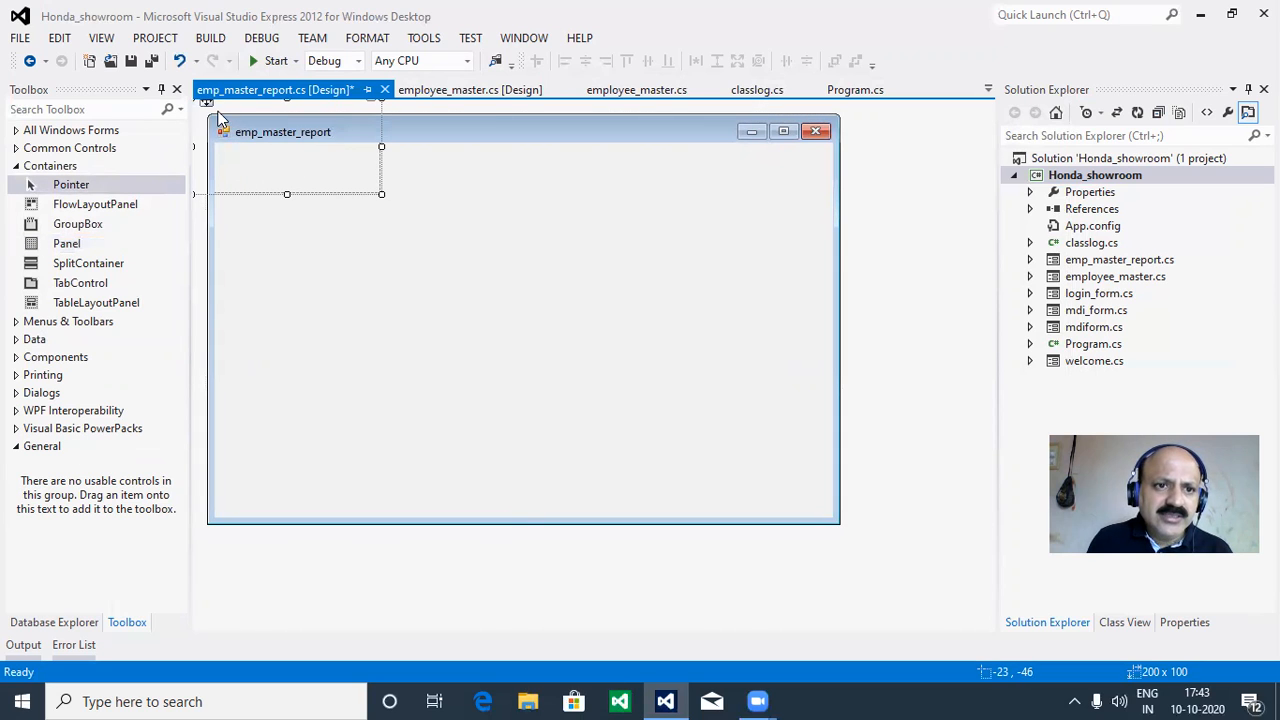
{"action": "left_click_drag", "start_coordinate": [212, 112], "coordinate": [230, 165]}
{"action": "left_click_drag", "start_coordinate": [412, 201], "coordinate": [824, 261]}
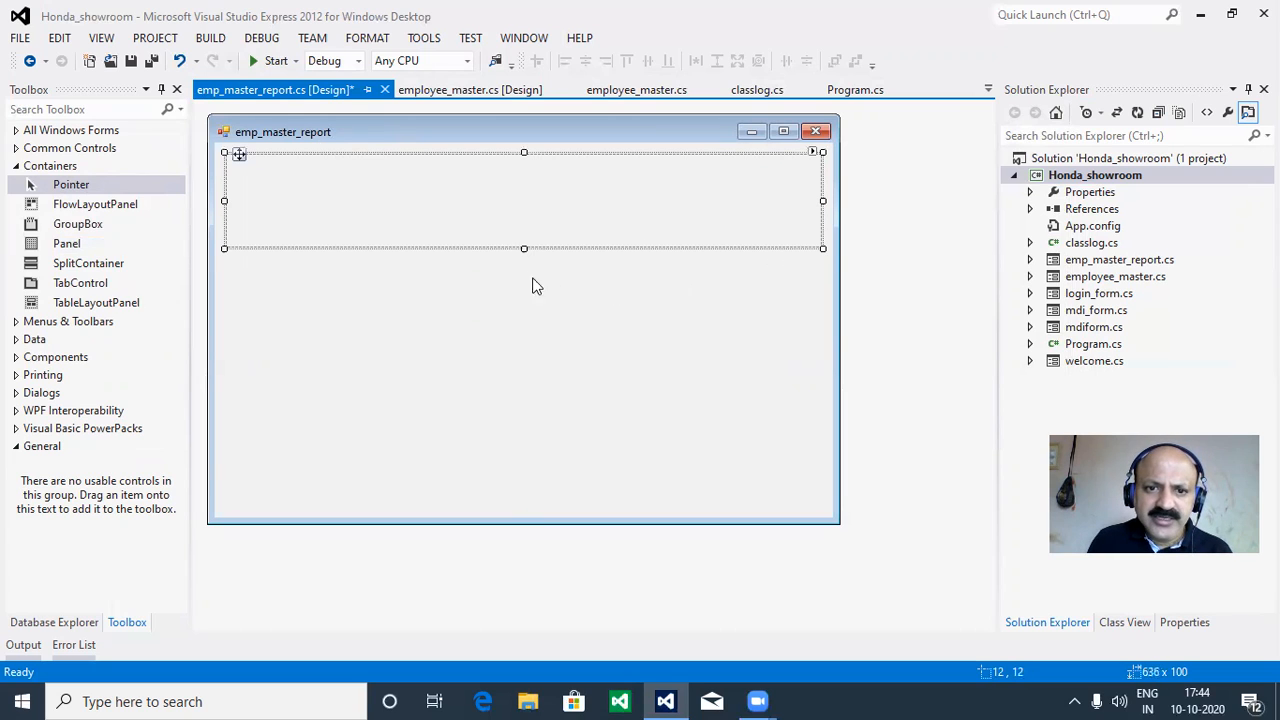
{"action": "left_click_drag", "start_coordinate": [524, 249], "coordinate": [534, 506]}
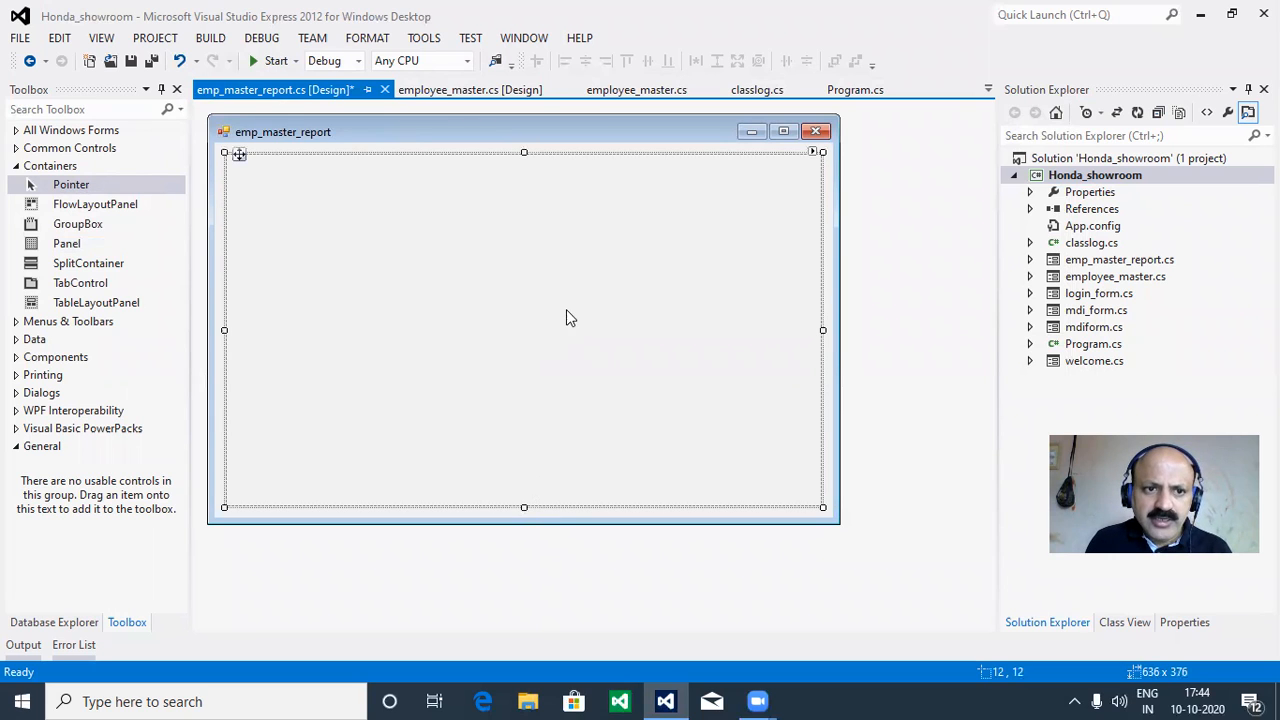
Enlarge the form in width and height so that its panel measures about 684 x 393.
{"action": "left_click", "coordinate": [837, 345]}
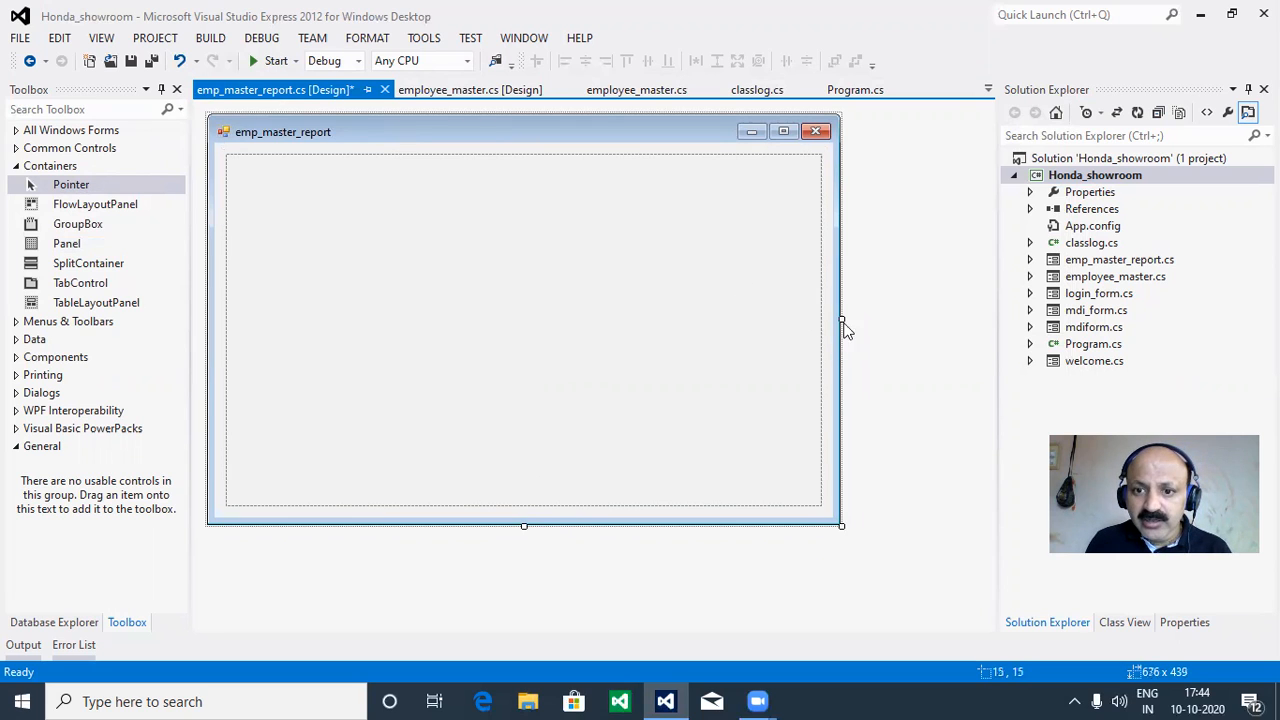
{"action": "left_click_drag", "start_coordinate": [840, 316], "coordinate": [865, 330]}
{"action": "left_click", "coordinate": [754, 309]}
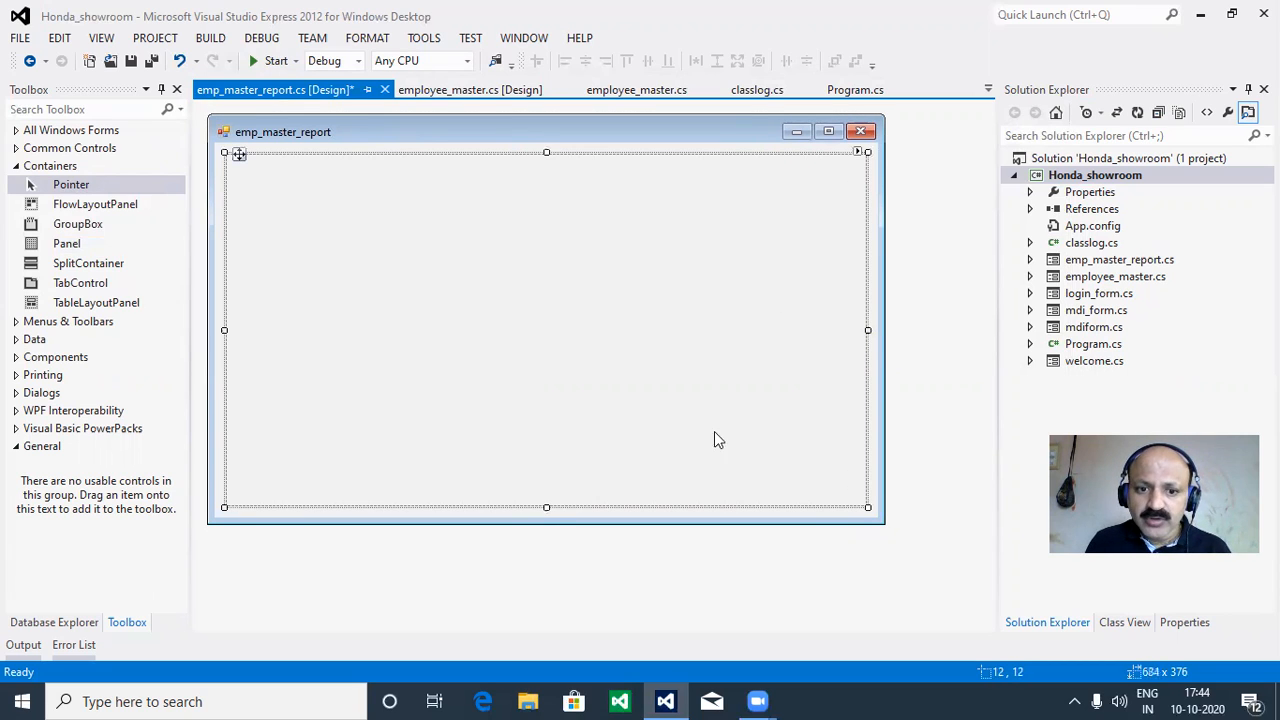
{"action": "left_click", "coordinate": [546, 524]}
{"action": "mouse_move", "coordinate": [546, 524]}
{"action": "left_mouse_down"}
{"action": "mouse_move", "coordinate": [549, 540]}
{"action": "mouse_move", "coordinate": [549, 524]}
{"action": "left_mouse_up"}
{"action": "left_click", "coordinate": [551, 492]}
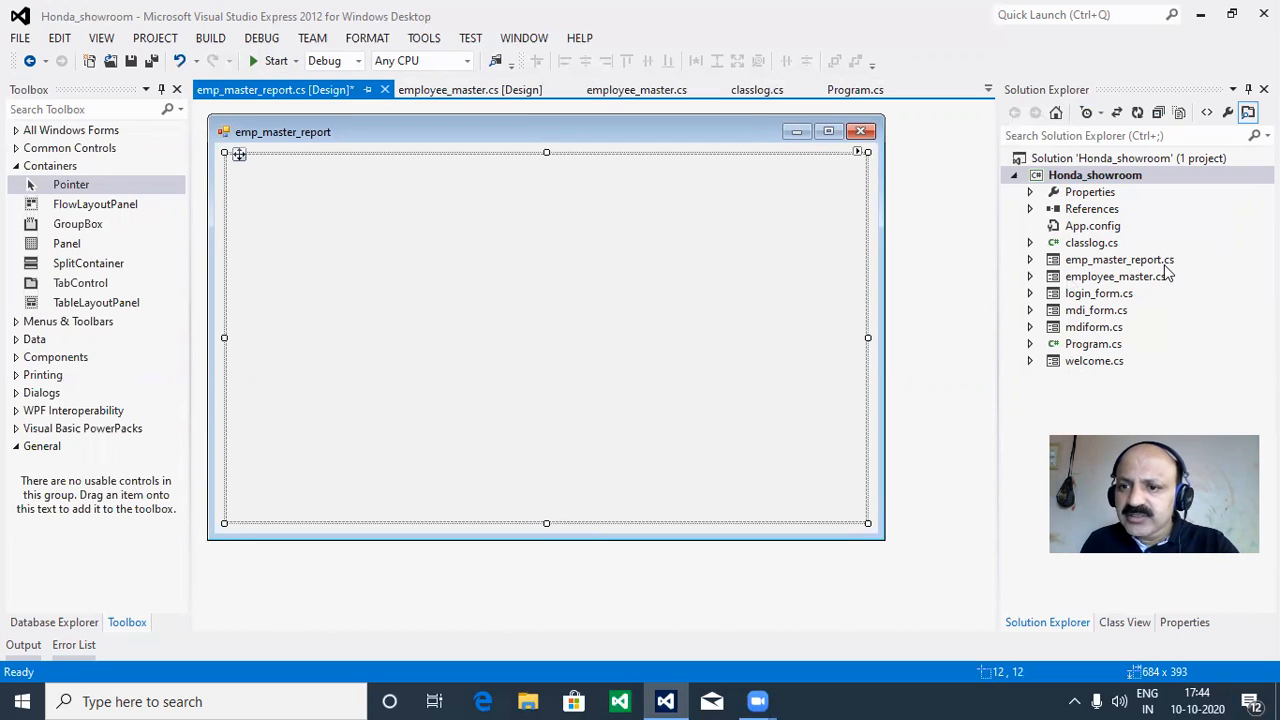
Copy the header panel with the Honda logo from the employee_master form into emp_master_report and place it at 3, 3 inside the panel.
{"action": "double_click", "coordinate": [1105, 279]}
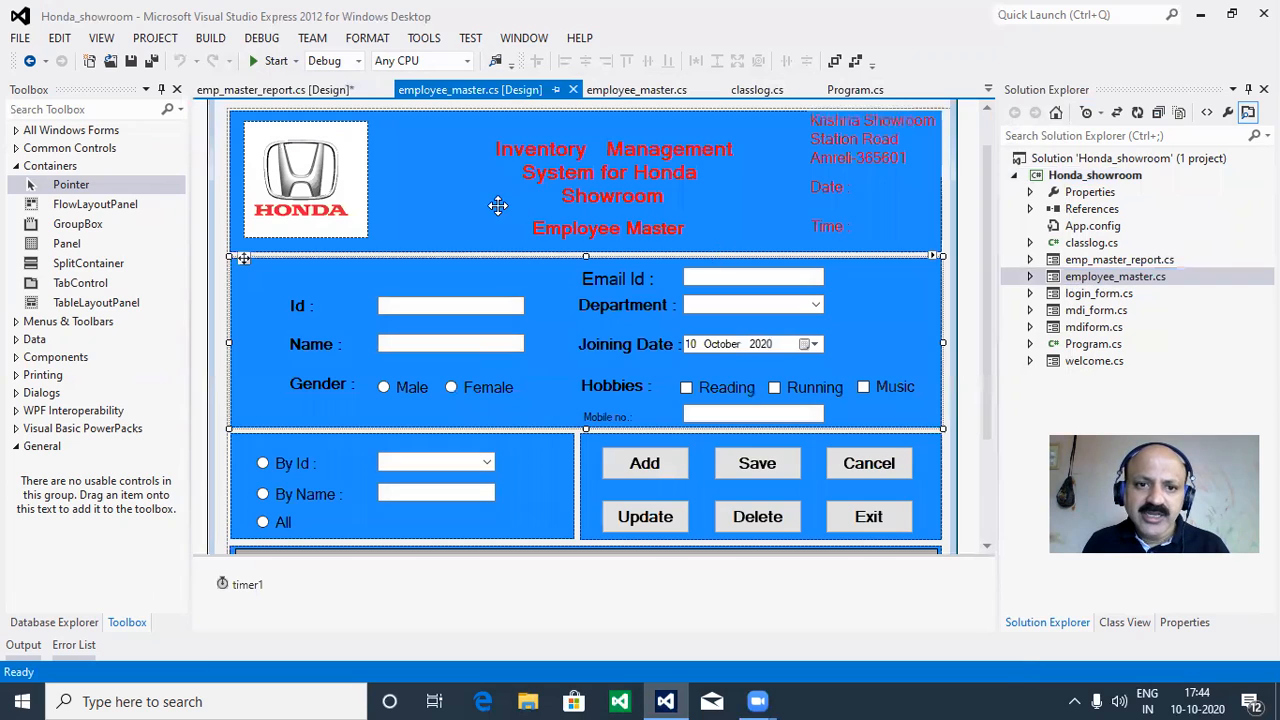
{"action": "left_click", "coordinate": [497, 205]}
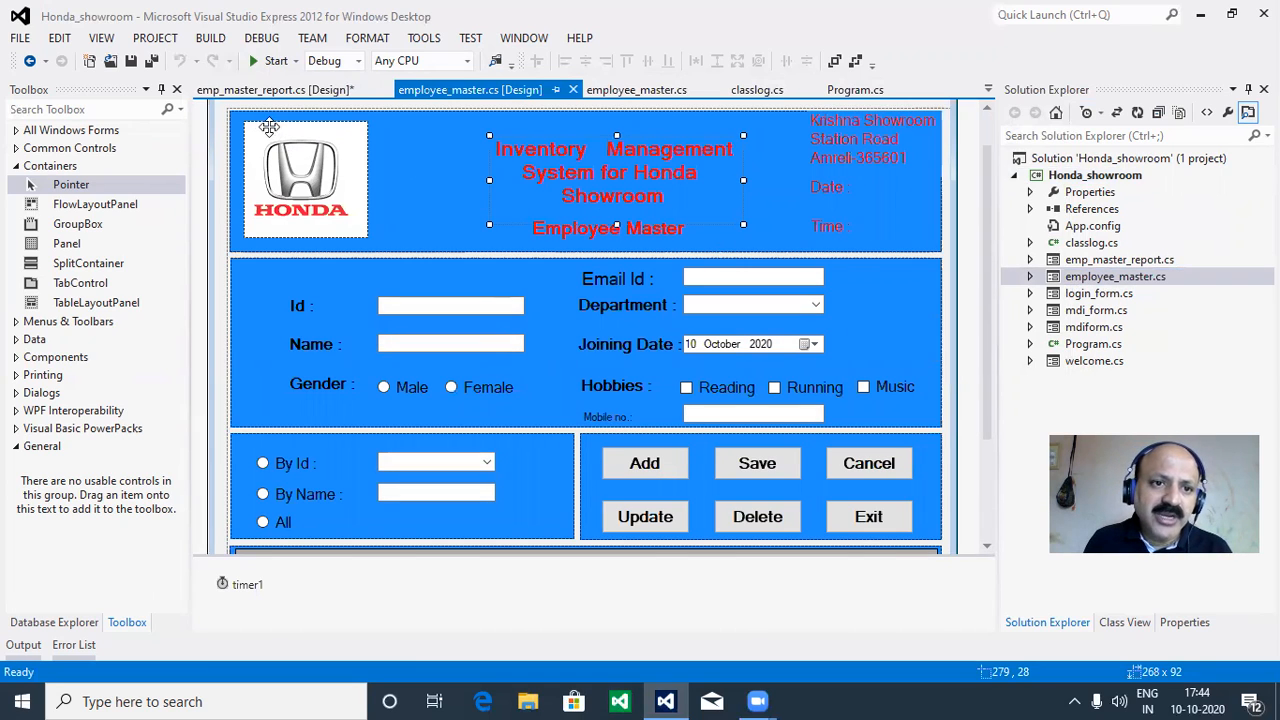
{"action": "left_click", "coordinate": [237, 113]}
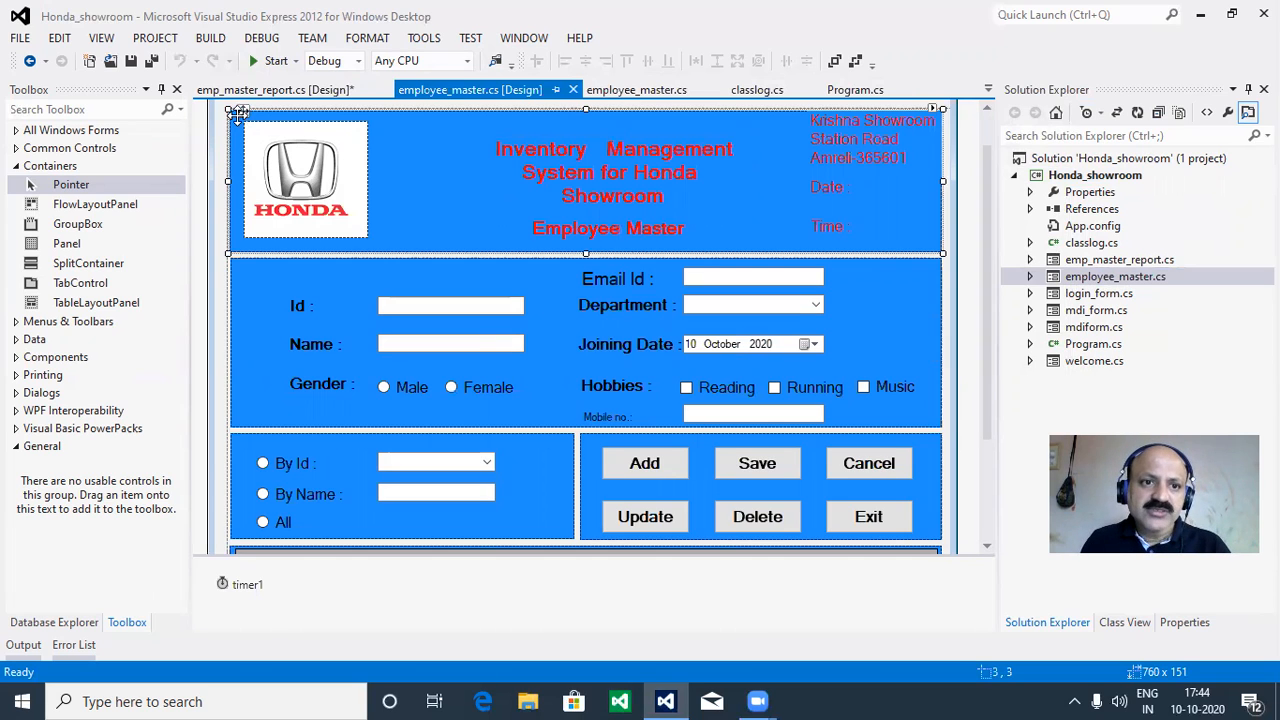
{"action": "left_click", "coordinate": [285, 90]}
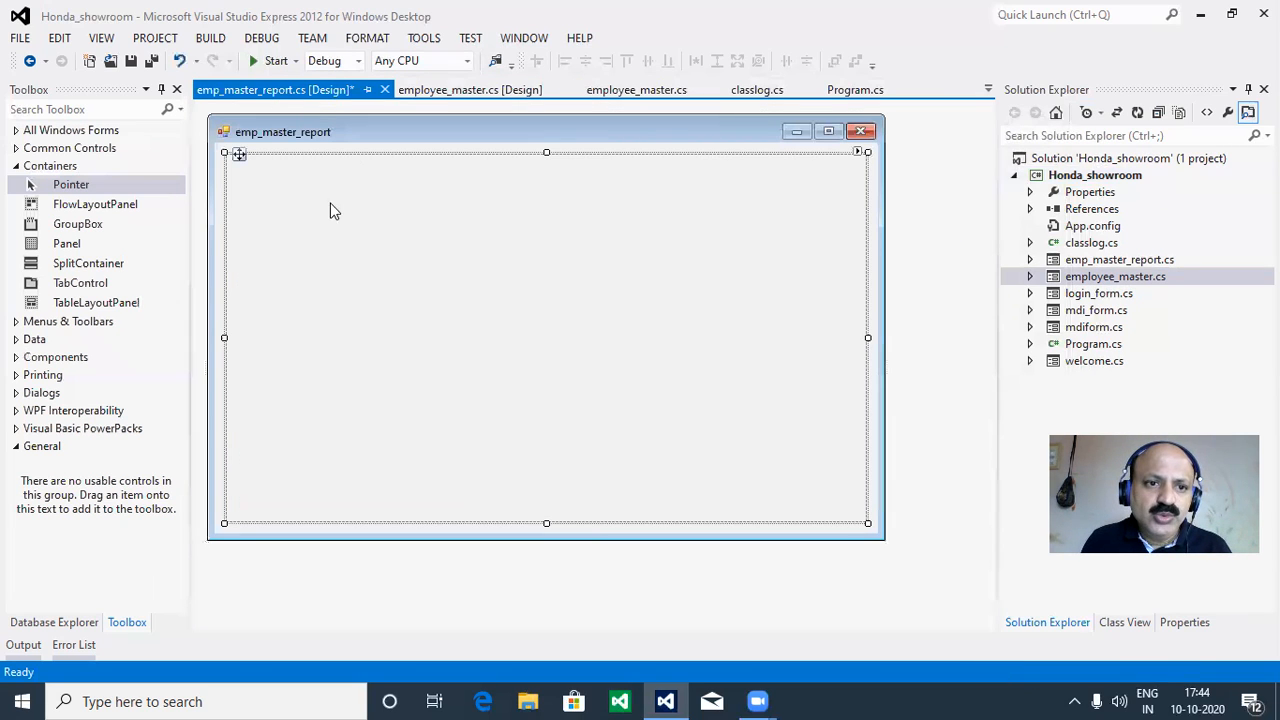
{"action": "key", "text": "ctrl+v"}
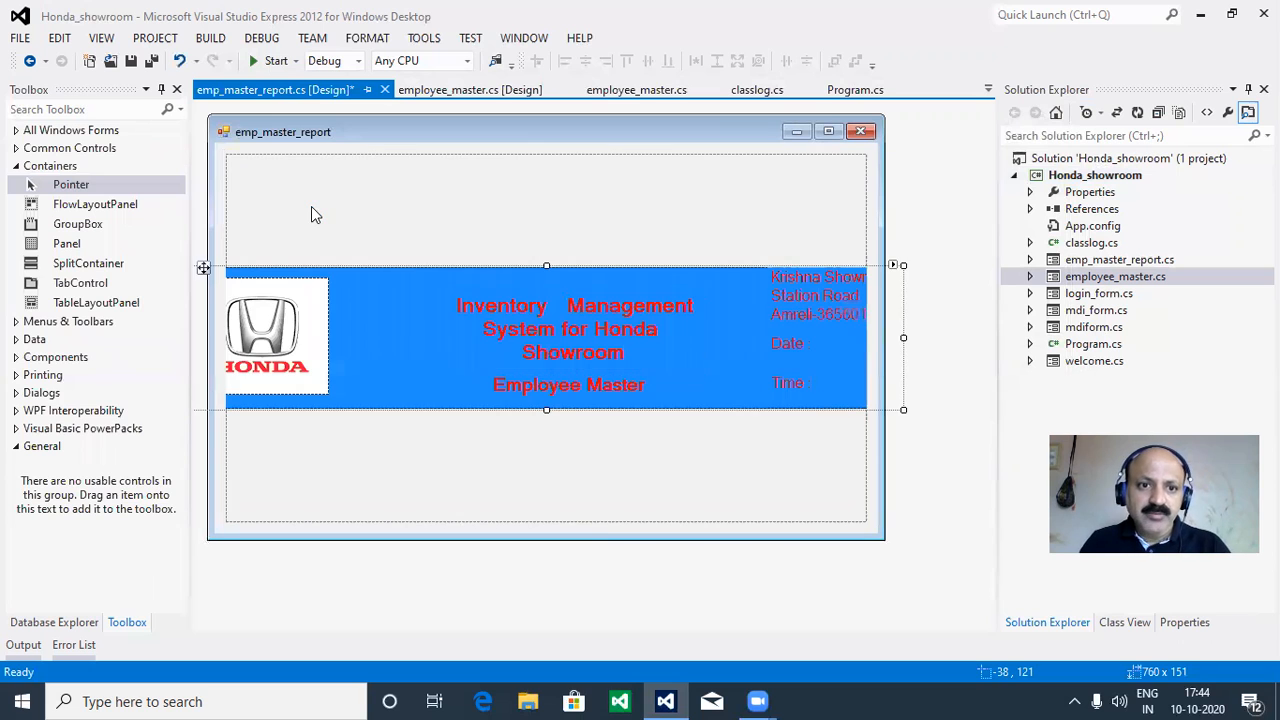
{"action": "left_click_drag", "start_coordinate": [205, 267], "coordinate": [237, 160]}
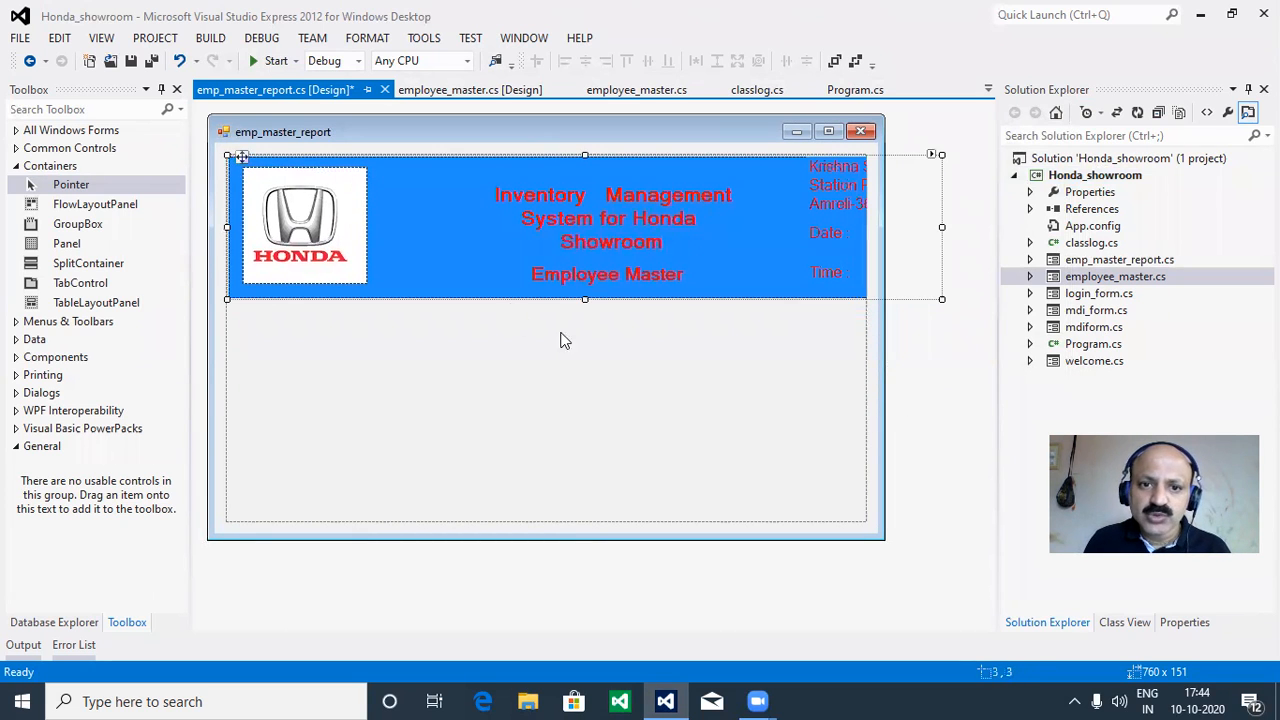
Widen the form and its outer panel to a panel width of about 768 so the whole header fits.
{"action": "left_click", "coordinate": [727, 383]}
{"action": "left_click", "coordinate": [883, 349]}
{"action": "left_click_drag", "start_coordinate": [889, 330], "coordinate": [924, 342]}
{"action": "left_click", "coordinate": [815, 344]}
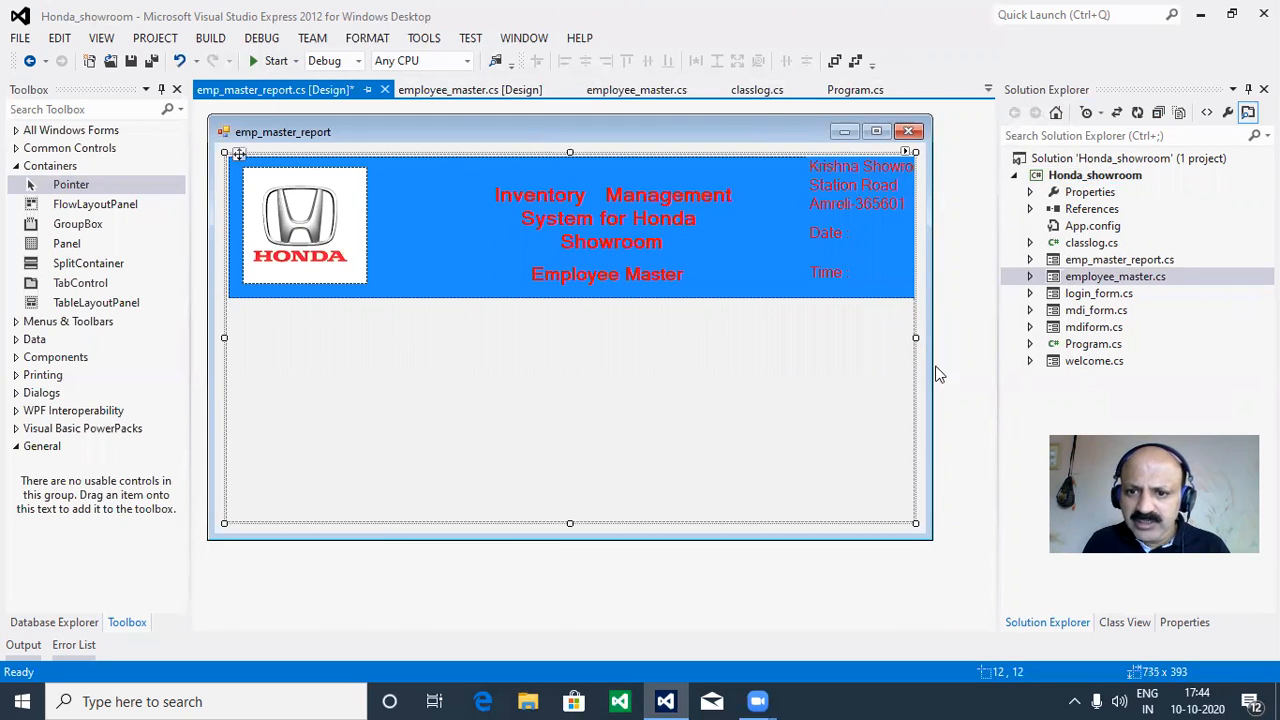
{"action": "left_click", "coordinate": [929, 358]}
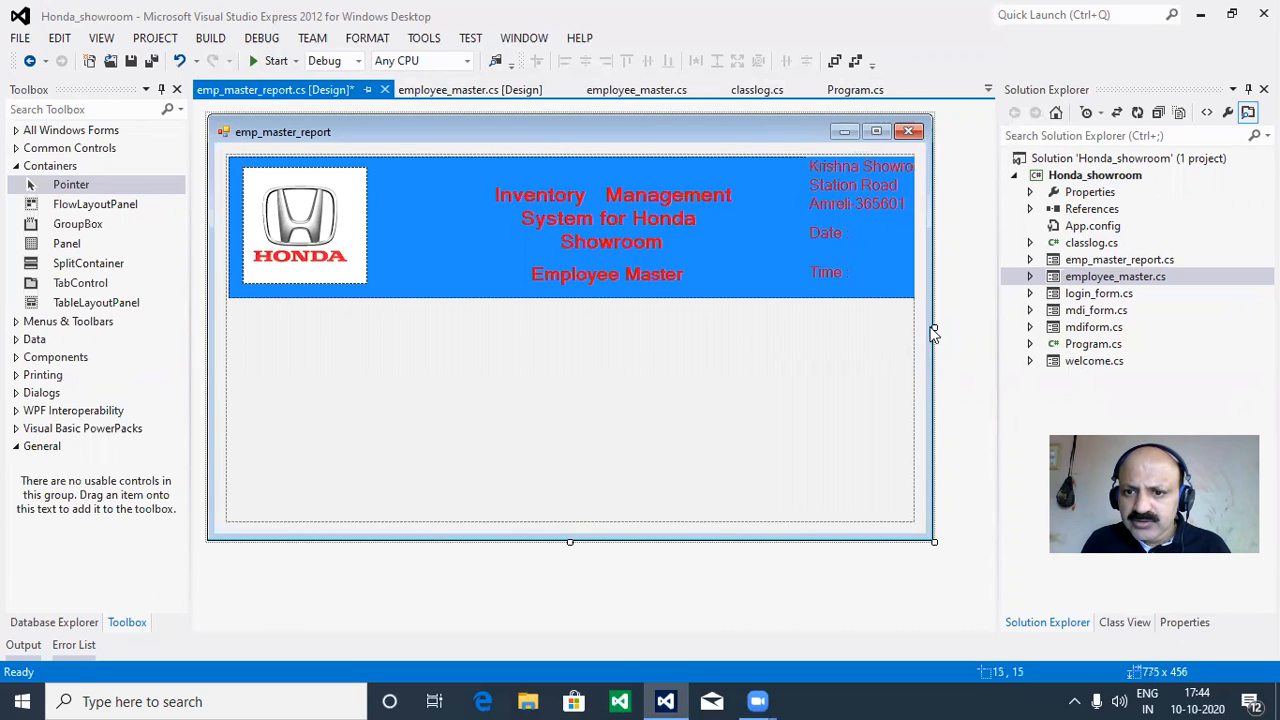
{"action": "mouse_move", "coordinate": [936, 329]}
{"action": "left_mouse_down"}
{"action": "mouse_move", "coordinate": [956, 329]}
{"action": "mouse_move", "coordinate": [928, 337]}
{"action": "mouse_move", "coordinate": [946, 338]}
{"action": "left_mouse_up"}
{"action": "left_click", "coordinate": [864, 341]}
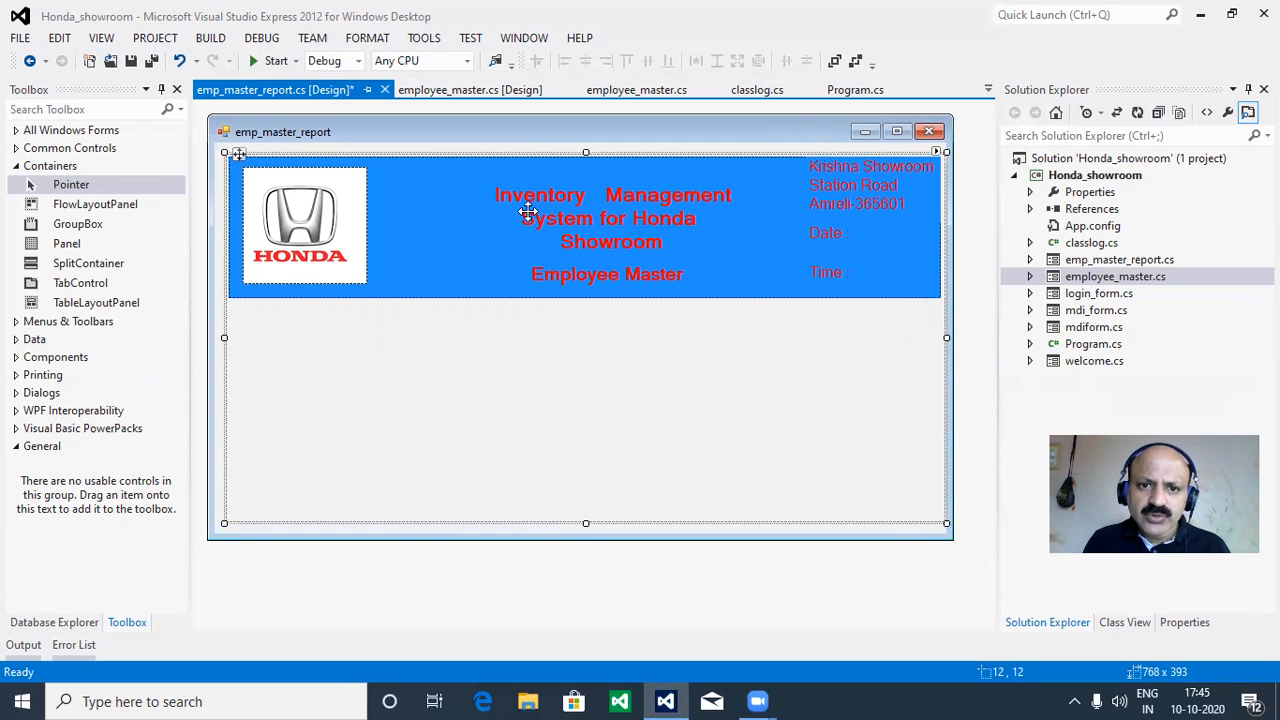
Make the form taller and stretch its outer panel to about 769 x 425.
{"action": "left_click", "coordinate": [583, 544]}
{"action": "left_click_drag", "start_coordinate": [583, 541], "coordinate": [583, 574]}
{"action": "left_click", "coordinate": [588, 494]}
{"action": "left_click_drag", "start_coordinate": [586, 522], "coordinate": [583, 557]}
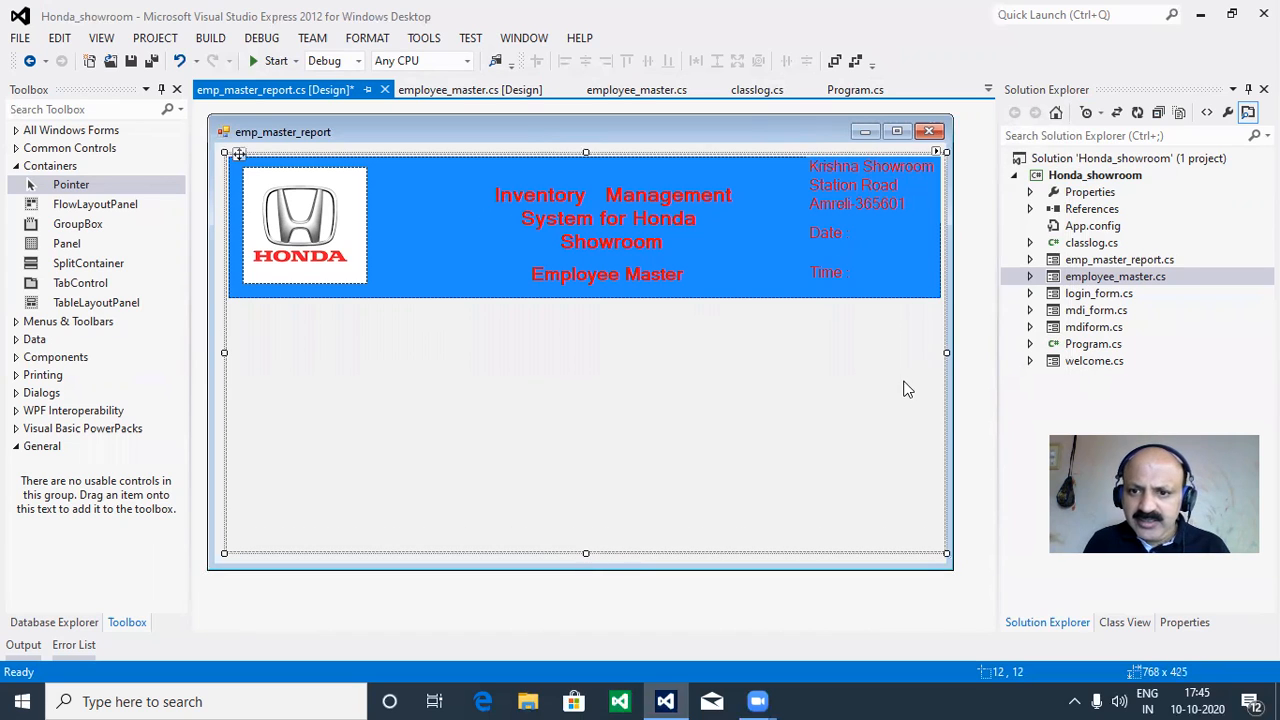
{"action": "left_click_drag", "start_coordinate": [948, 352], "coordinate": [946, 352]}
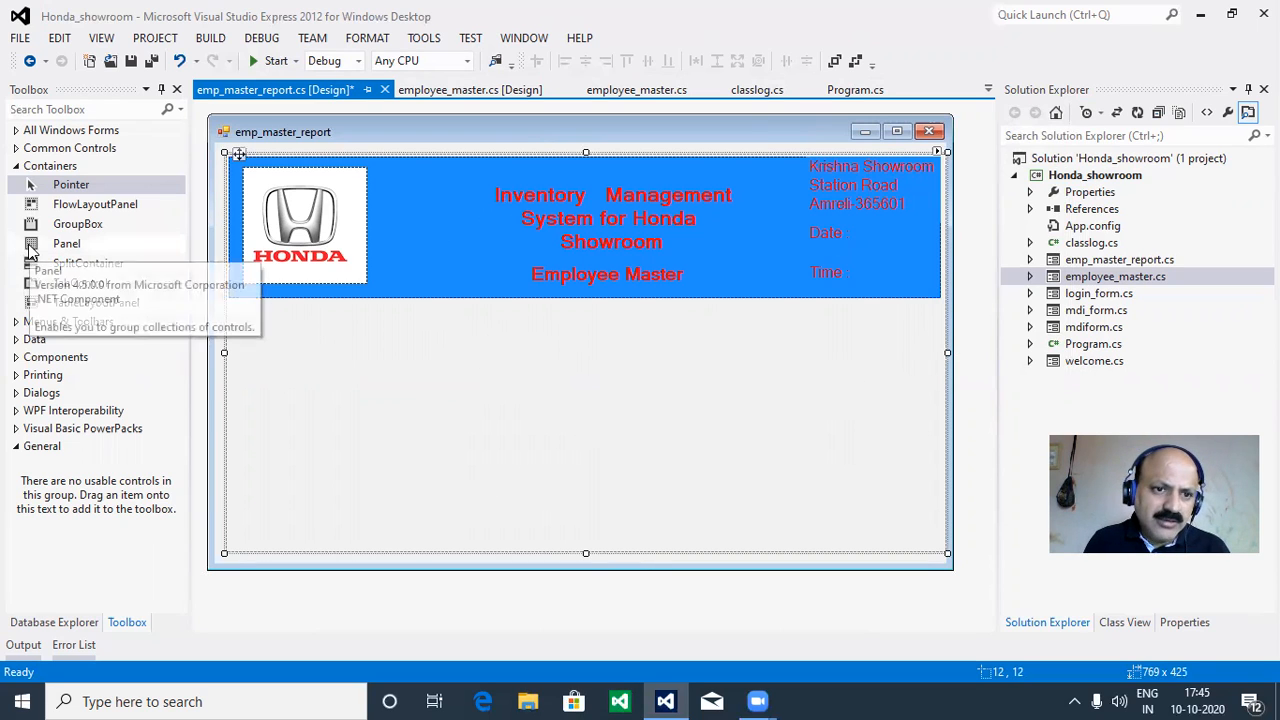
Add a panel beneath the Employee Master header and stretch it to about 753 x 261 to fill the remaining area.
{"action": "left_click_drag", "start_coordinate": [30, 253], "coordinate": [242, 320]}
{"action": "left_click_drag", "start_coordinate": [420, 349], "coordinate": [934, 431]}
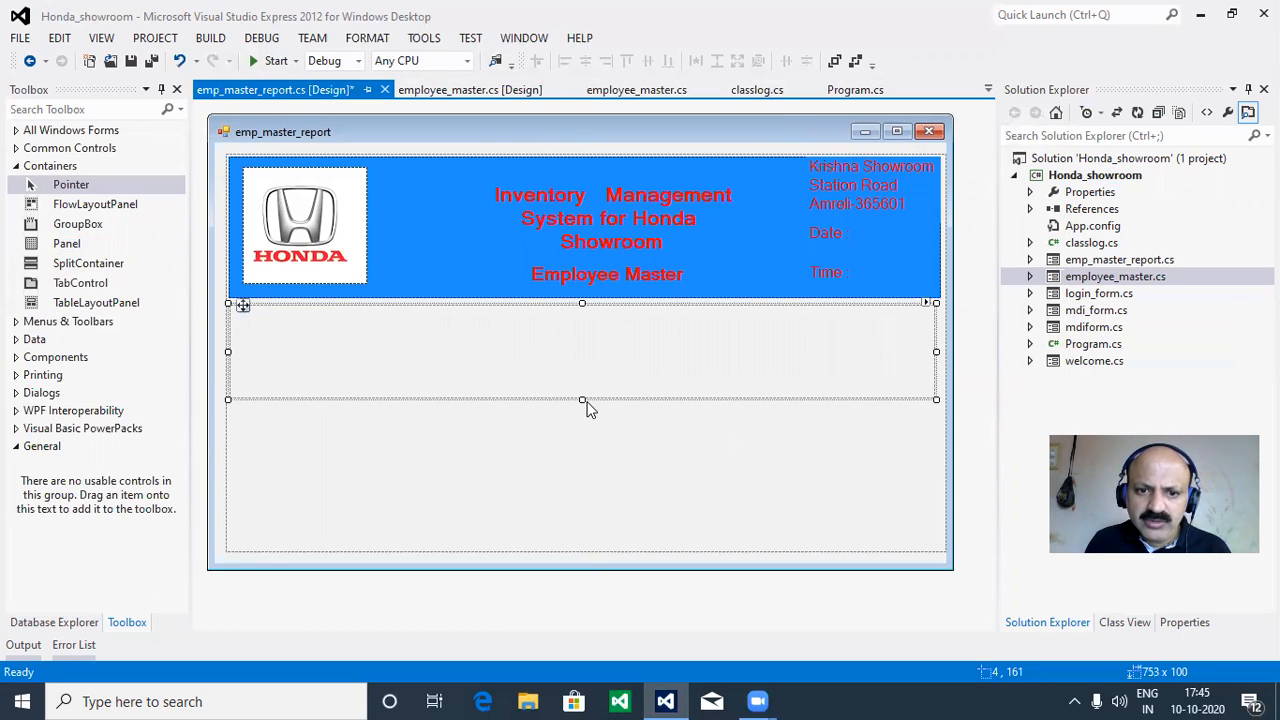
{"action": "left_click_drag", "start_coordinate": [581, 401], "coordinate": [581, 545]}
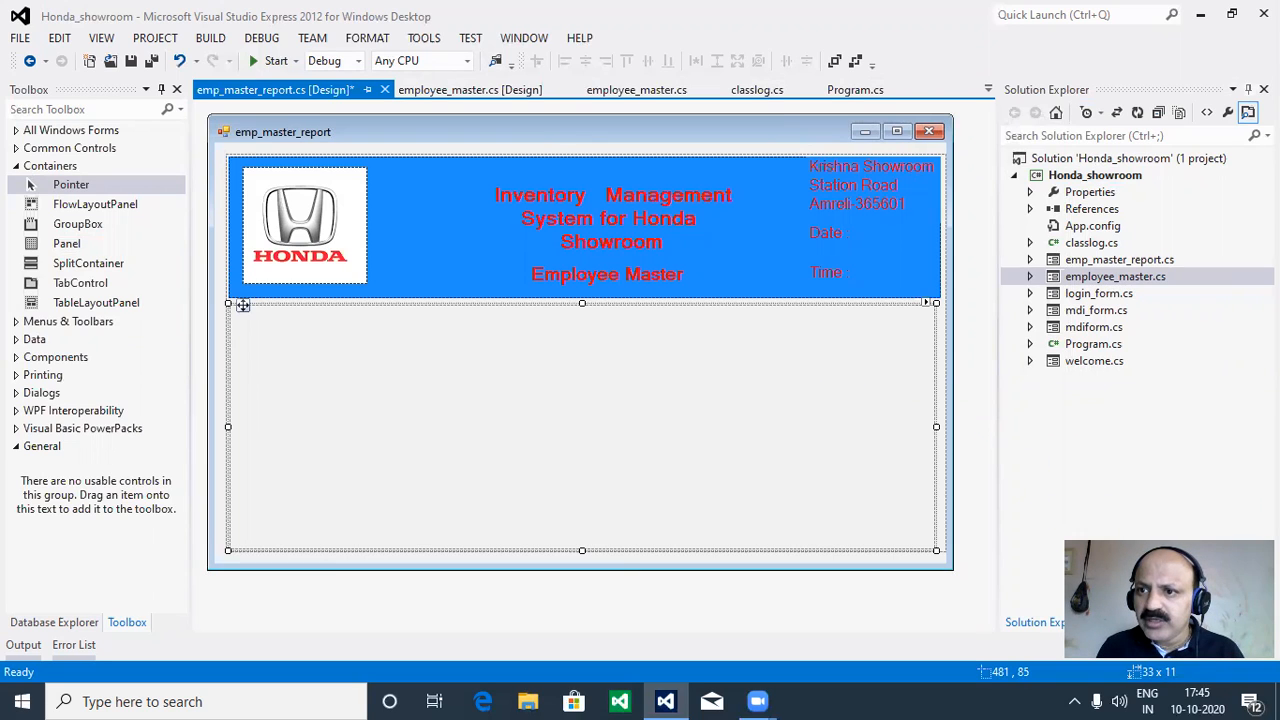
Set the background color of the new lower panel to the web color DodgerBlue.
{"action": "left_click", "coordinate": [1248, 89]}
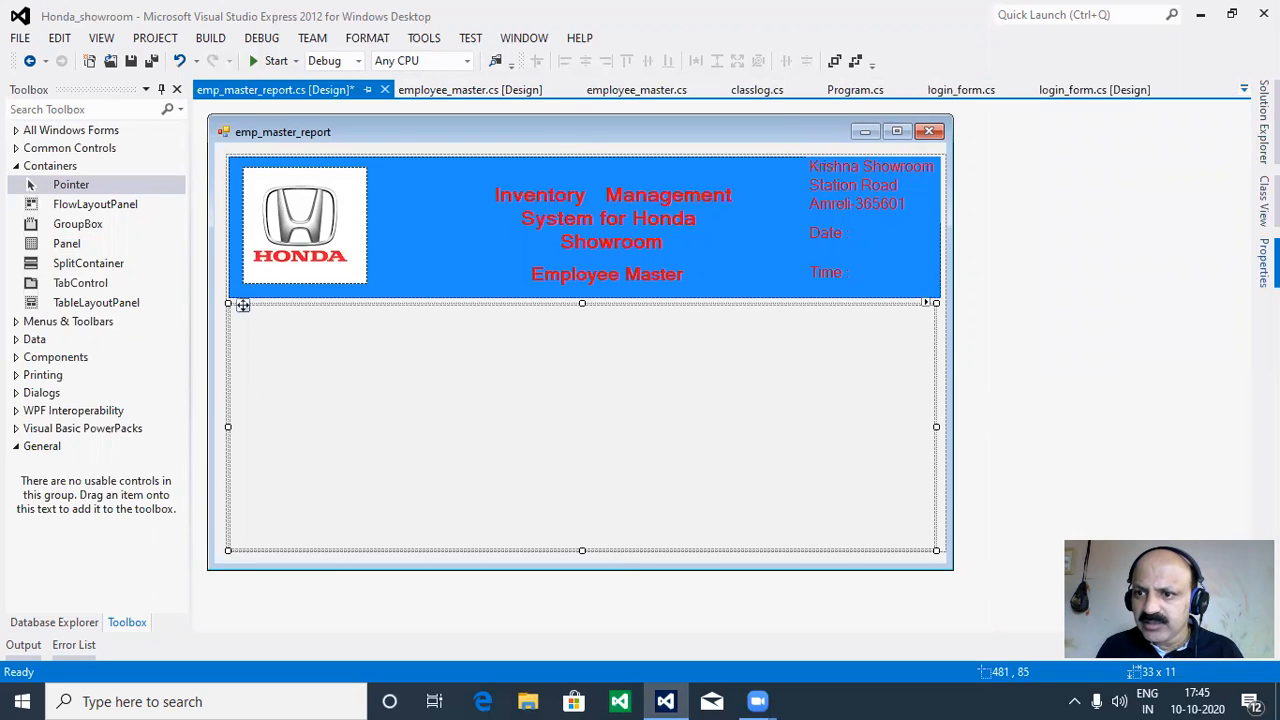
{"action": "left_click", "coordinate": [1264, 263]}
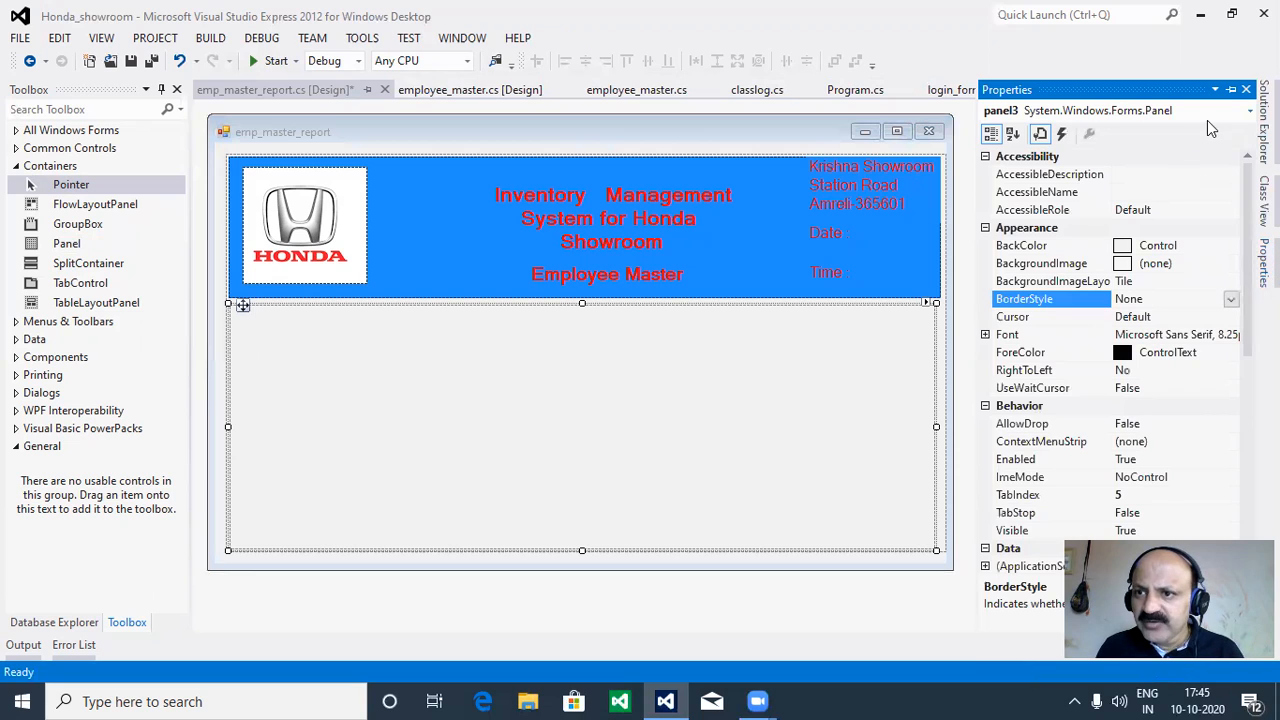
{"action": "left_click", "coordinate": [1231, 90]}
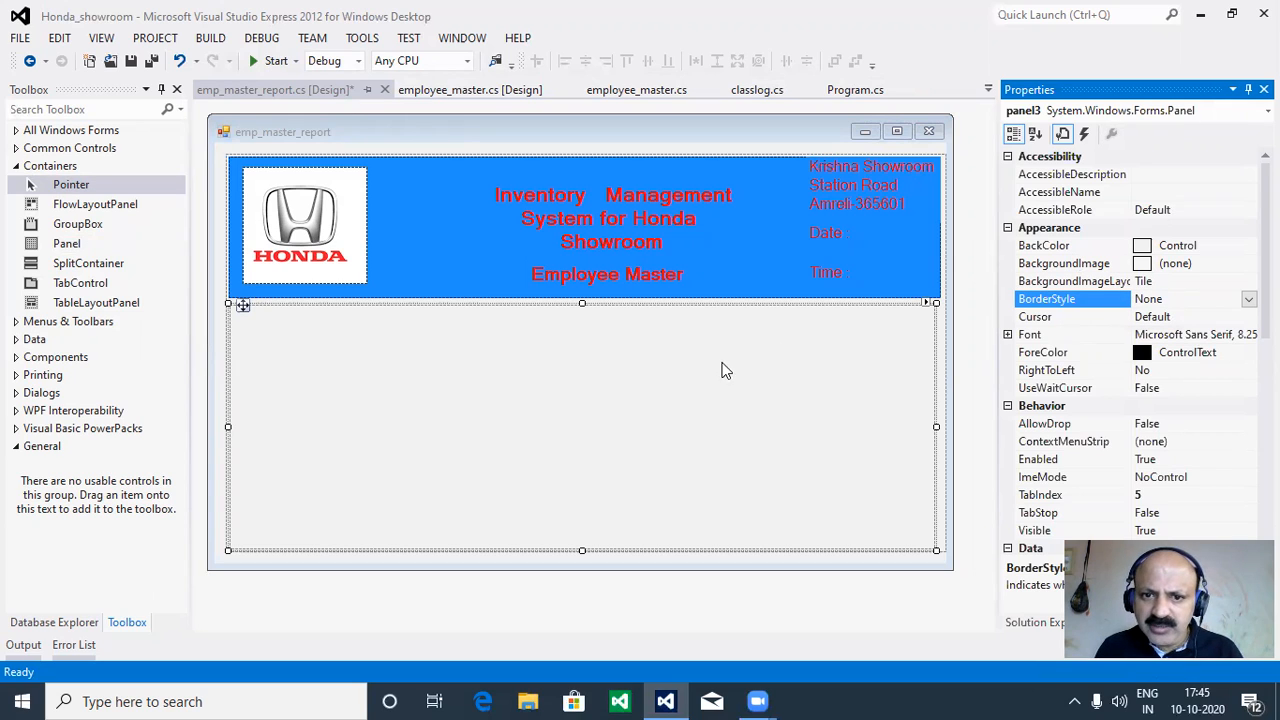
{"action": "left_click", "coordinate": [1208, 245]}
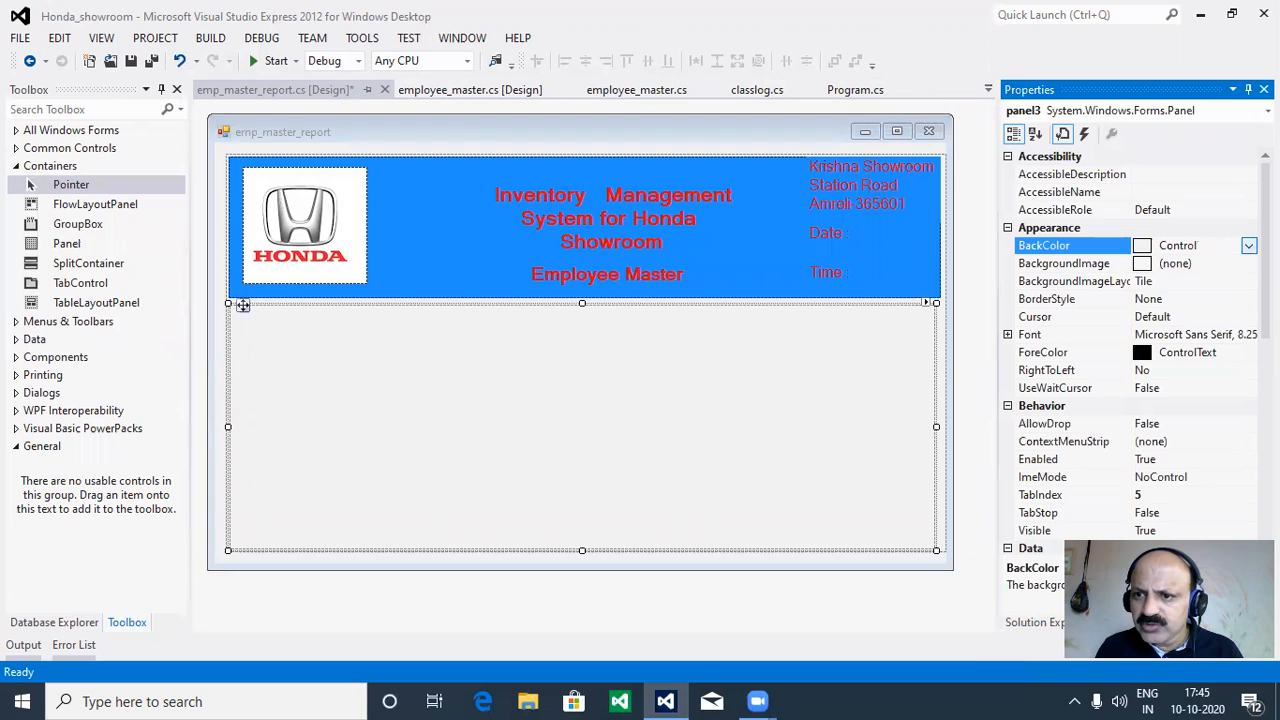
{"action": "left_click", "coordinate": [1248, 245]}
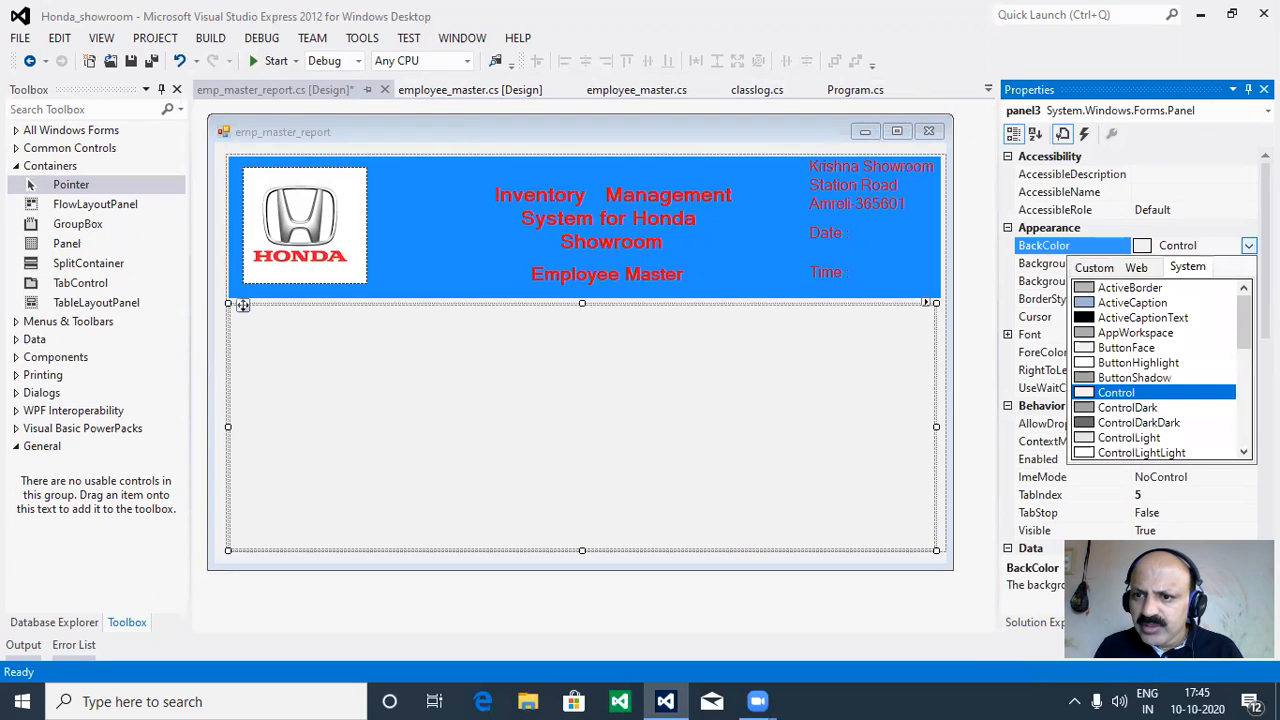
{"action": "left_click", "coordinate": [1137, 268]}
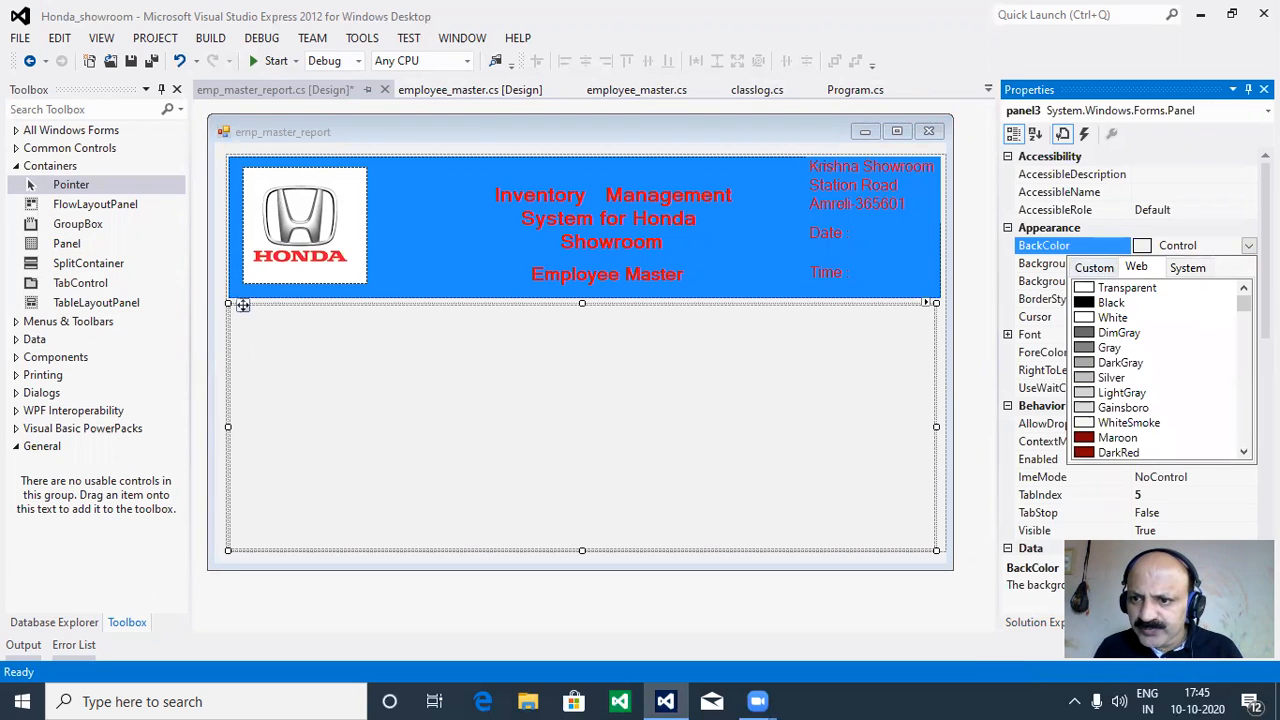
{"action": "scroll", "coordinate": [1160, 370], "scroll_direction": "down", "scroll_amount": 20}
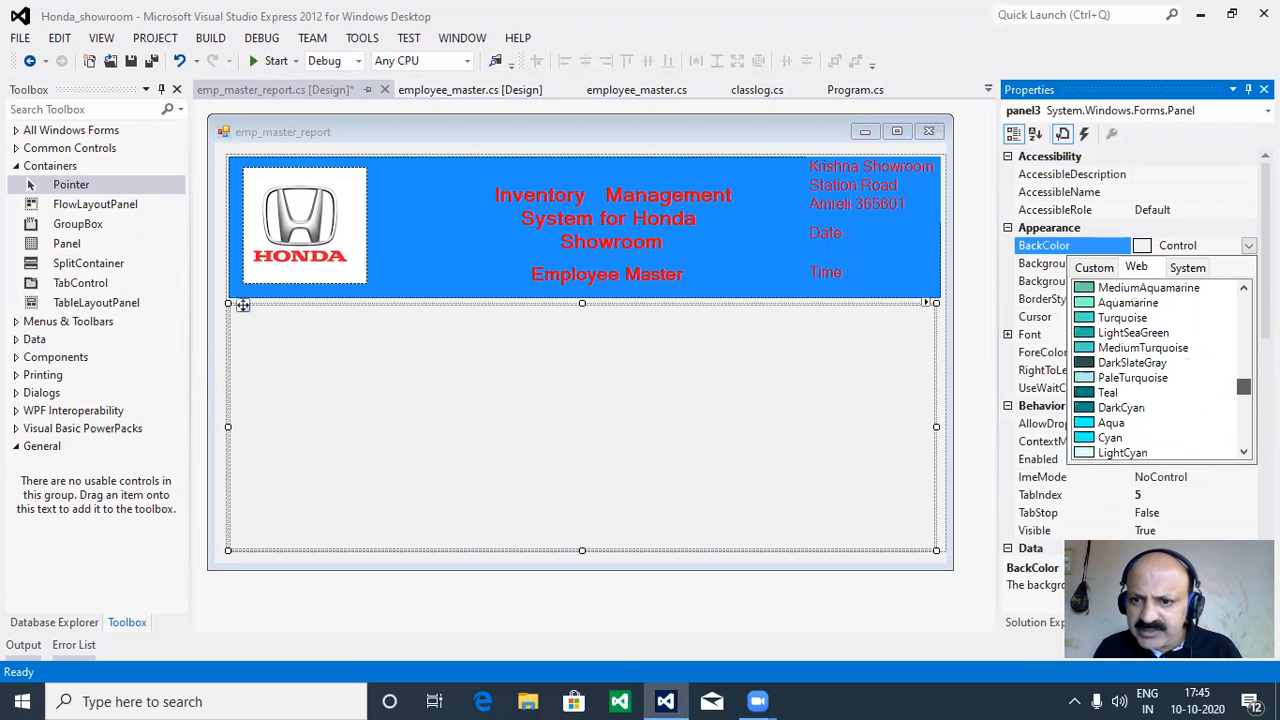
{"action": "scroll", "coordinate": [1160, 370], "scroll_direction": "down", "scroll_amount": 4}
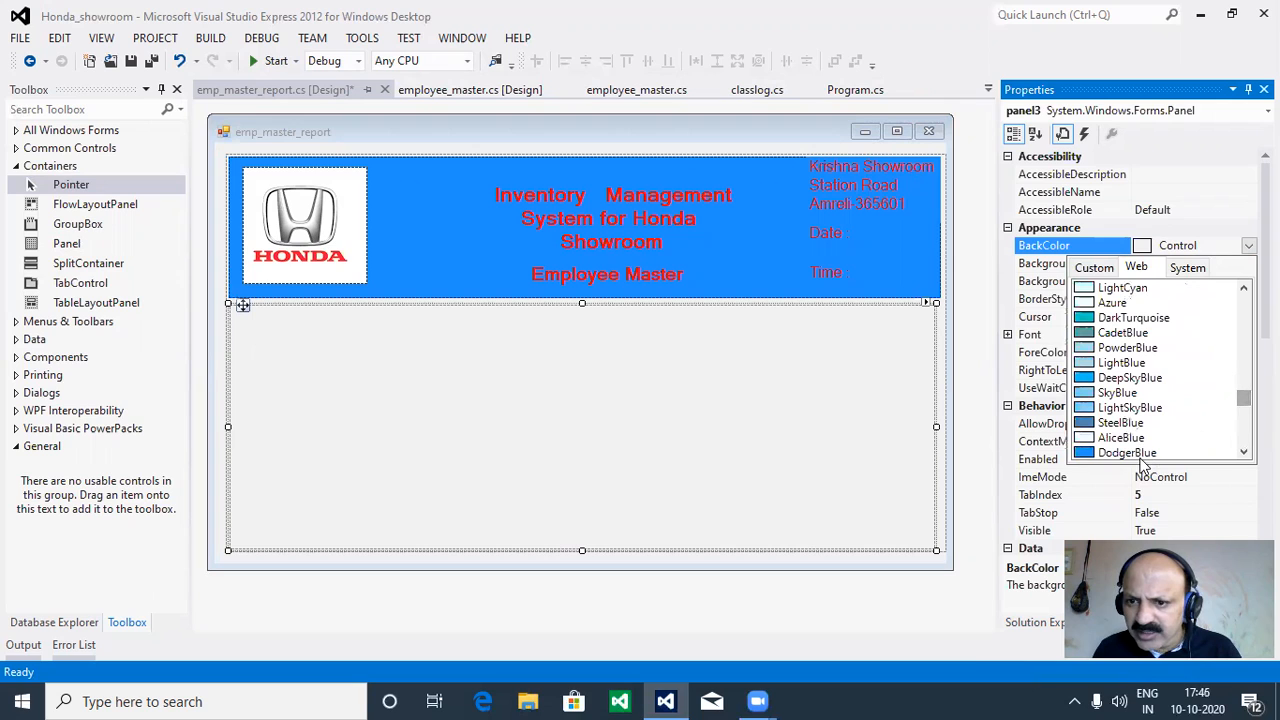
{"action": "left_click", "coordinate": [1120, 452]}
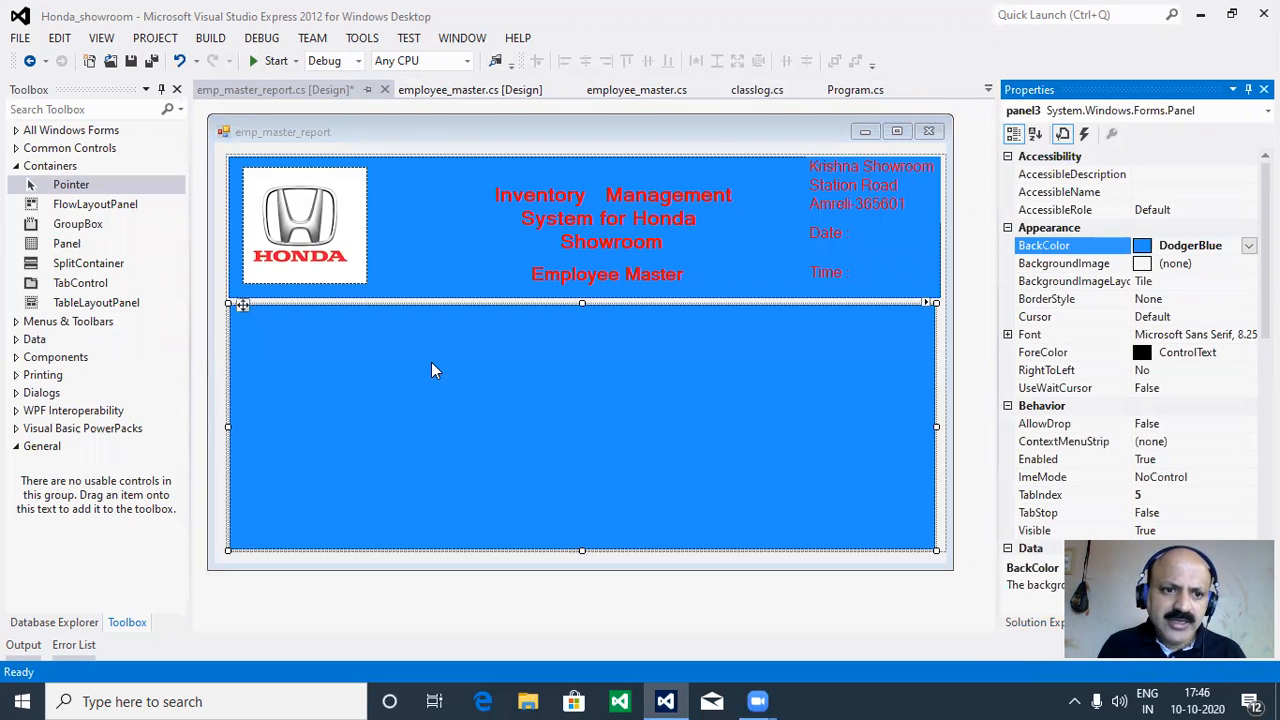
Add three radio buttons stacked vertically near the left side of the lower blue panel.
{"action": "left_click", "coordinate": [18, 167]}
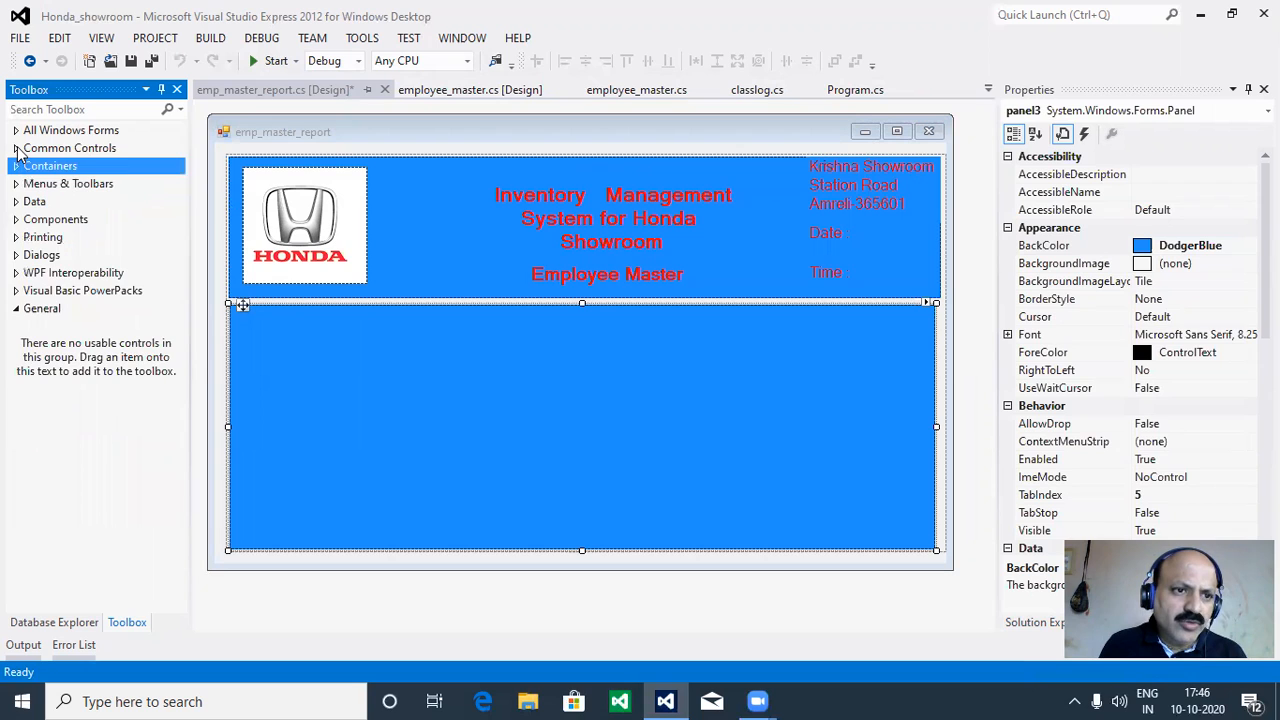
{"action": "left_click", "coordinate": [18, 148]}
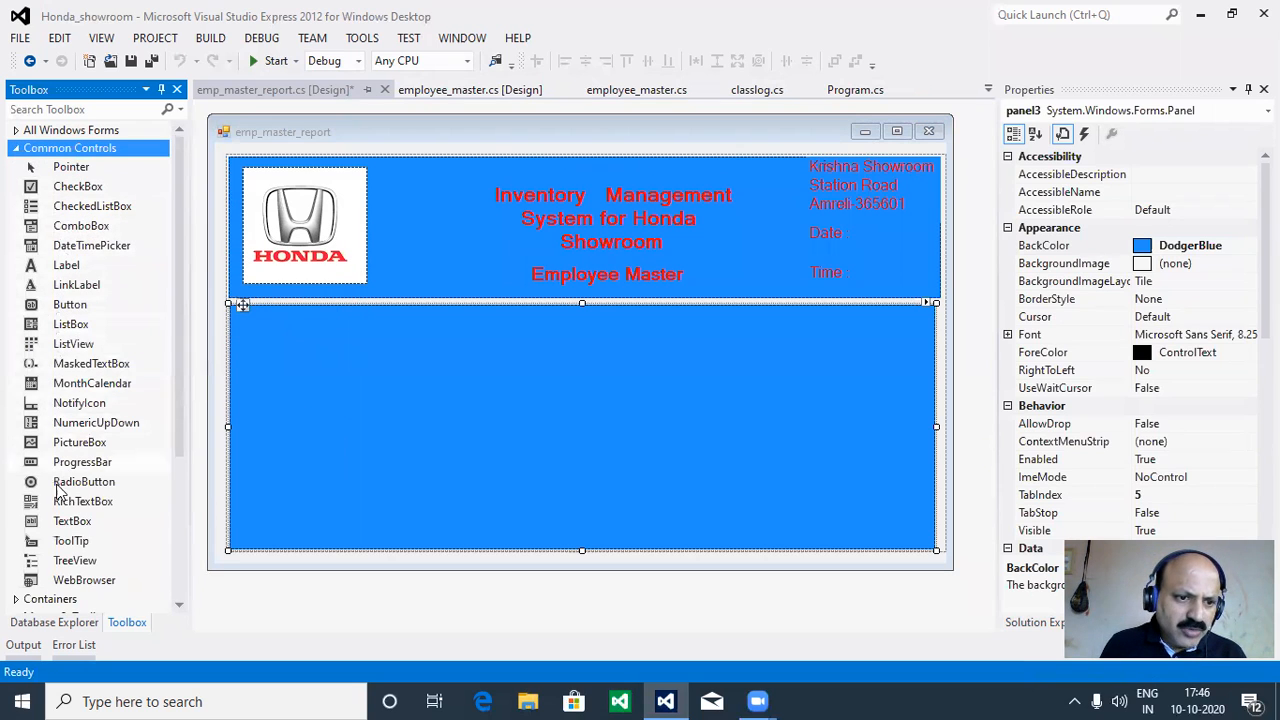
{"action": "left_click_drag", "start_coordinate": [58, 484], "coordinate": [322, 349]}
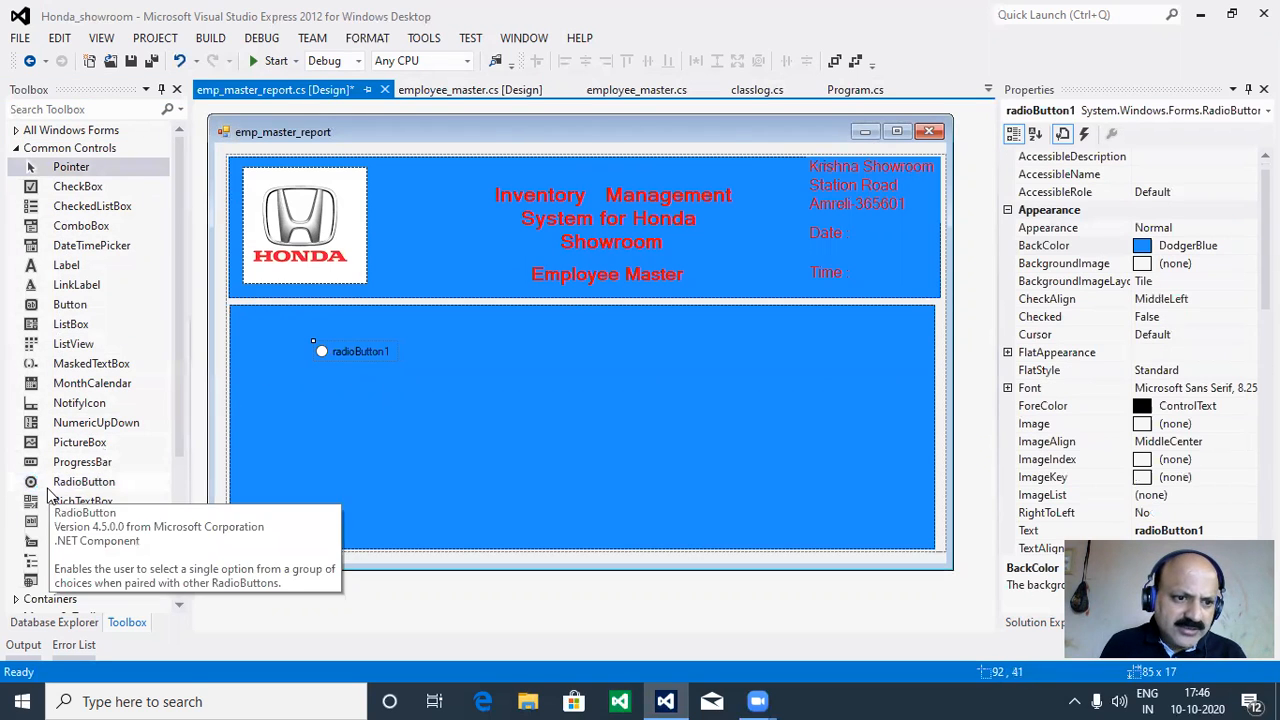
{"action": "left_click_drag", "start_coordinate": [58, 487], "coordinate": [324, 405]}
{"action": "left_click_drag", "start_coordinate": [58, 487], "coordinate": [326, 452]}
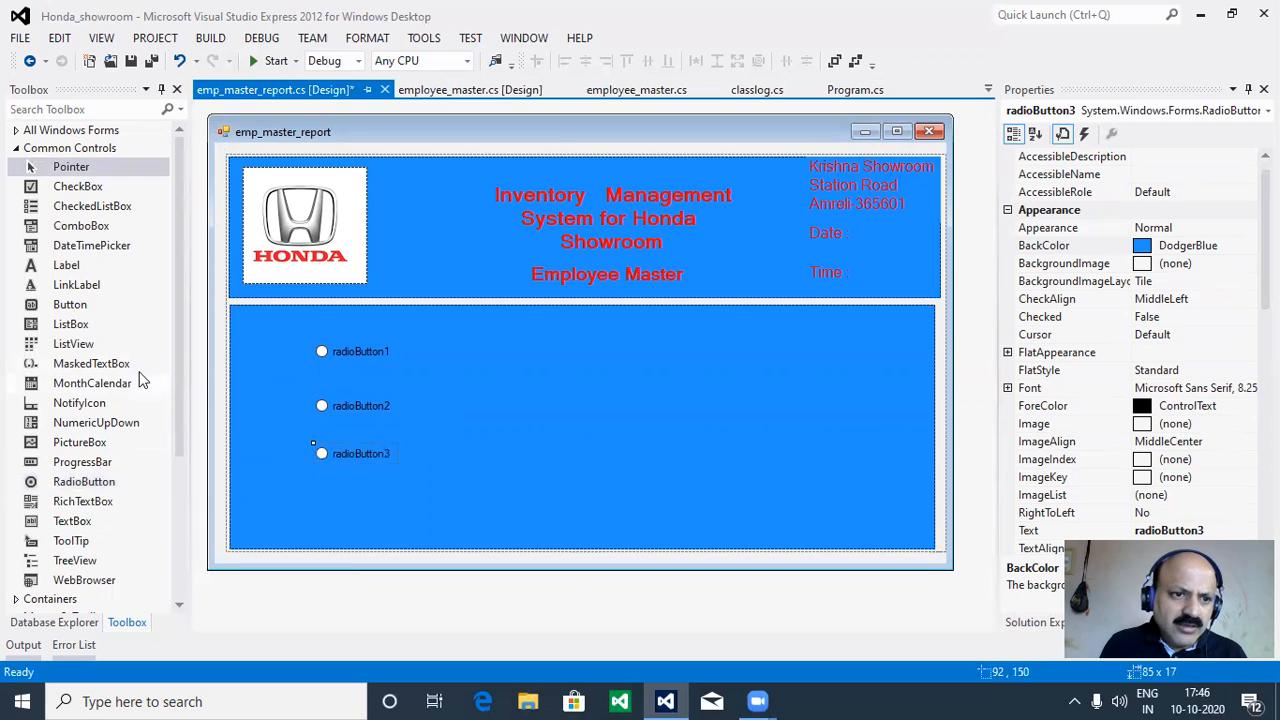
Add two combo boxes to the lower panel, one beside the first radio button and one beside the second.
{"action": "left_click_drag", "start_coordinate": [90, 226], "coordinate": [478, 346]}
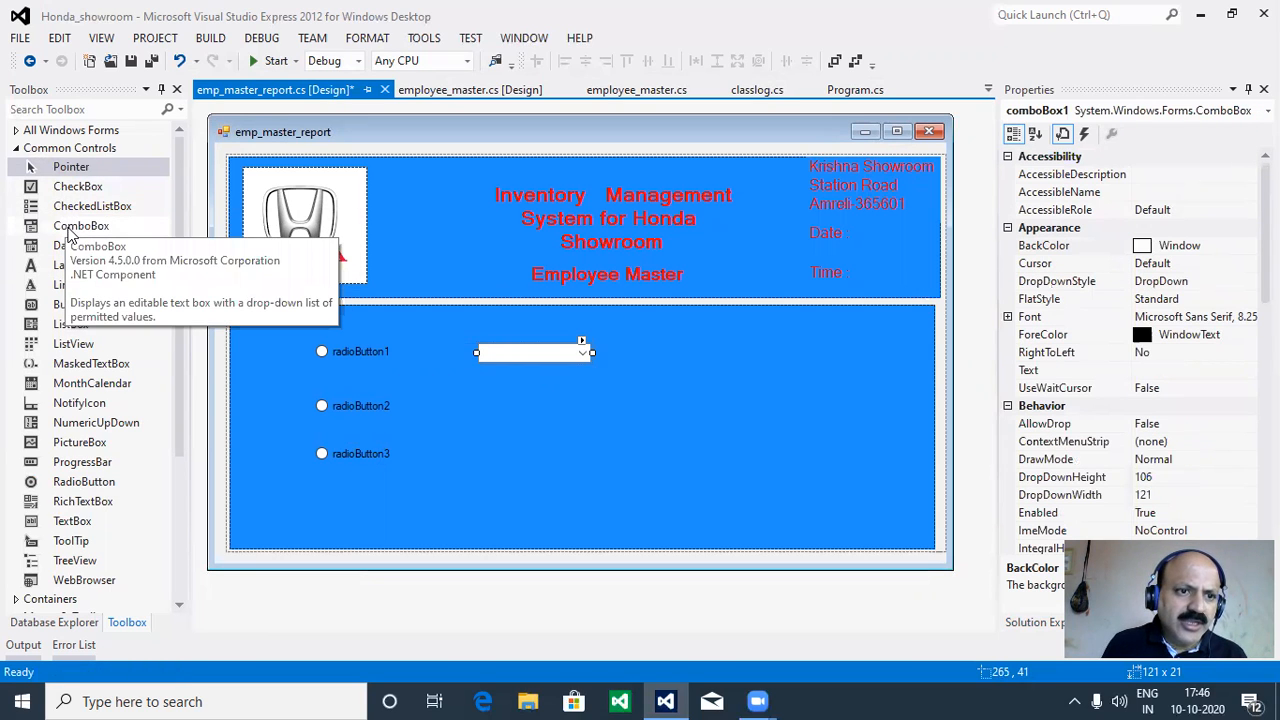
{"action": "left_click", "coordinate": [72, 228]}
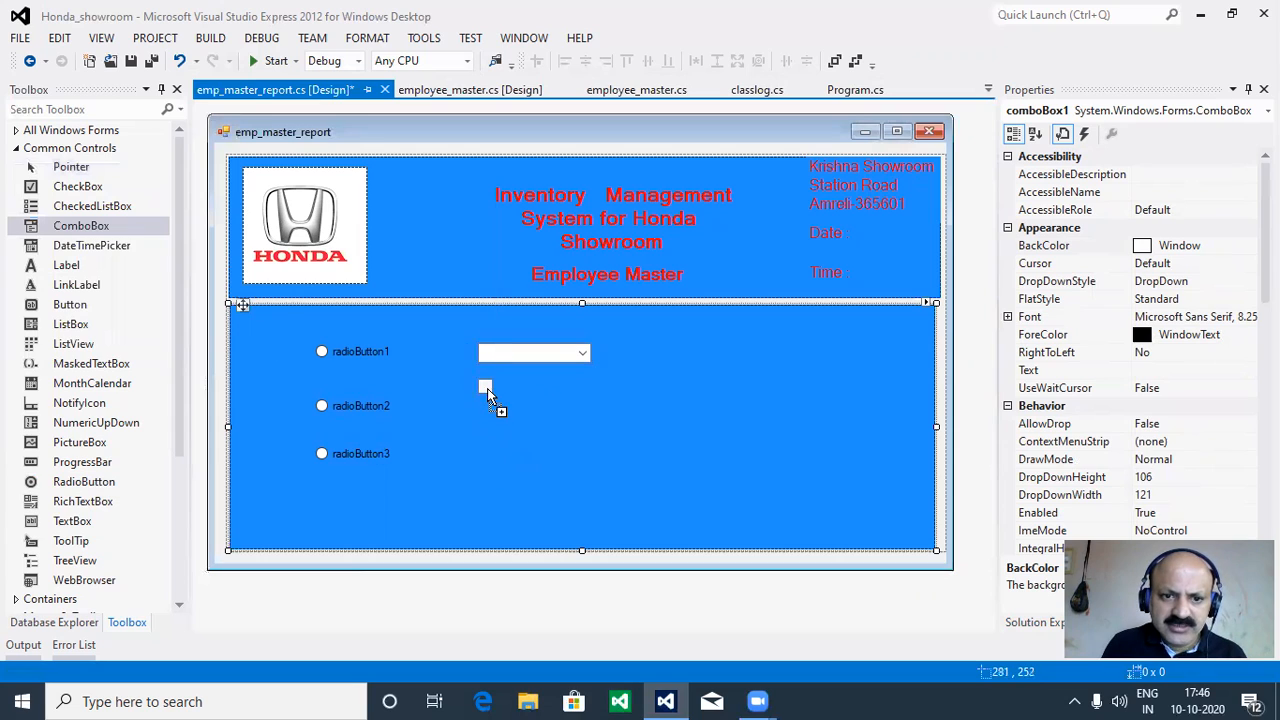
{"action": "left_click", "coordinate": [481, 400]}
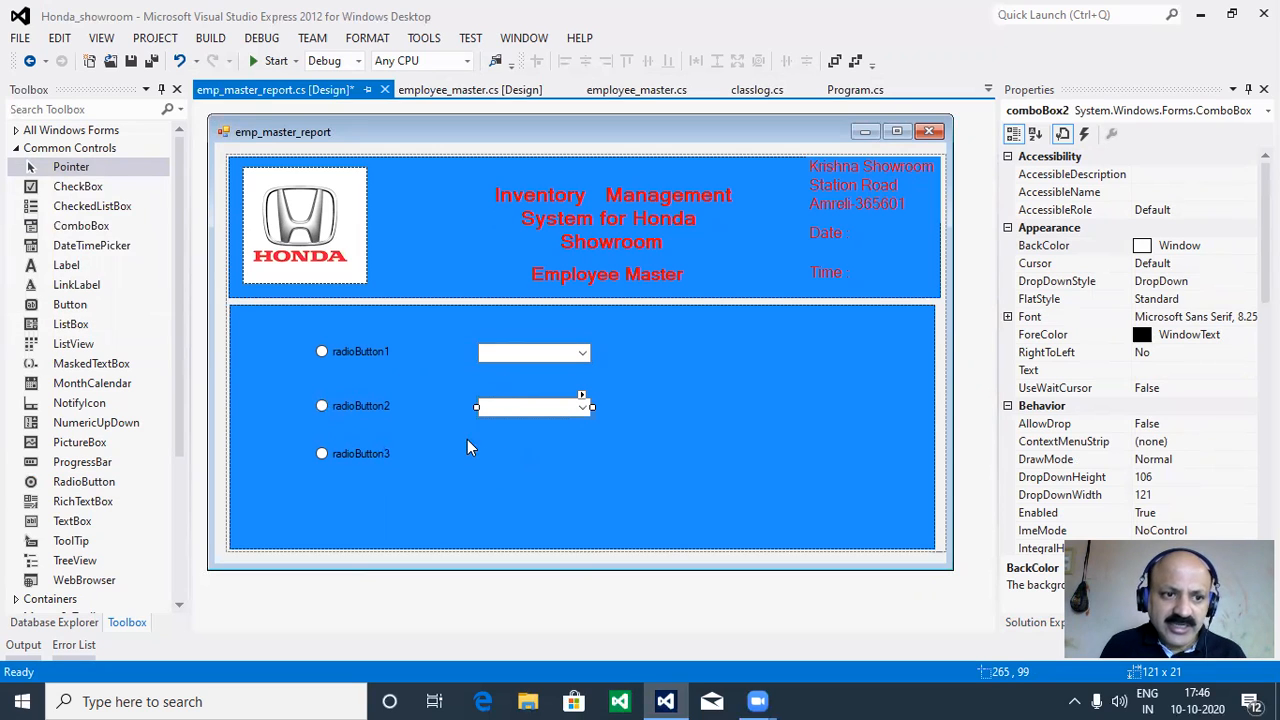
Add two buttons side by side below the third radio button in the lower panel.
{"action": "left_click", "coordinate": [66, 306]}
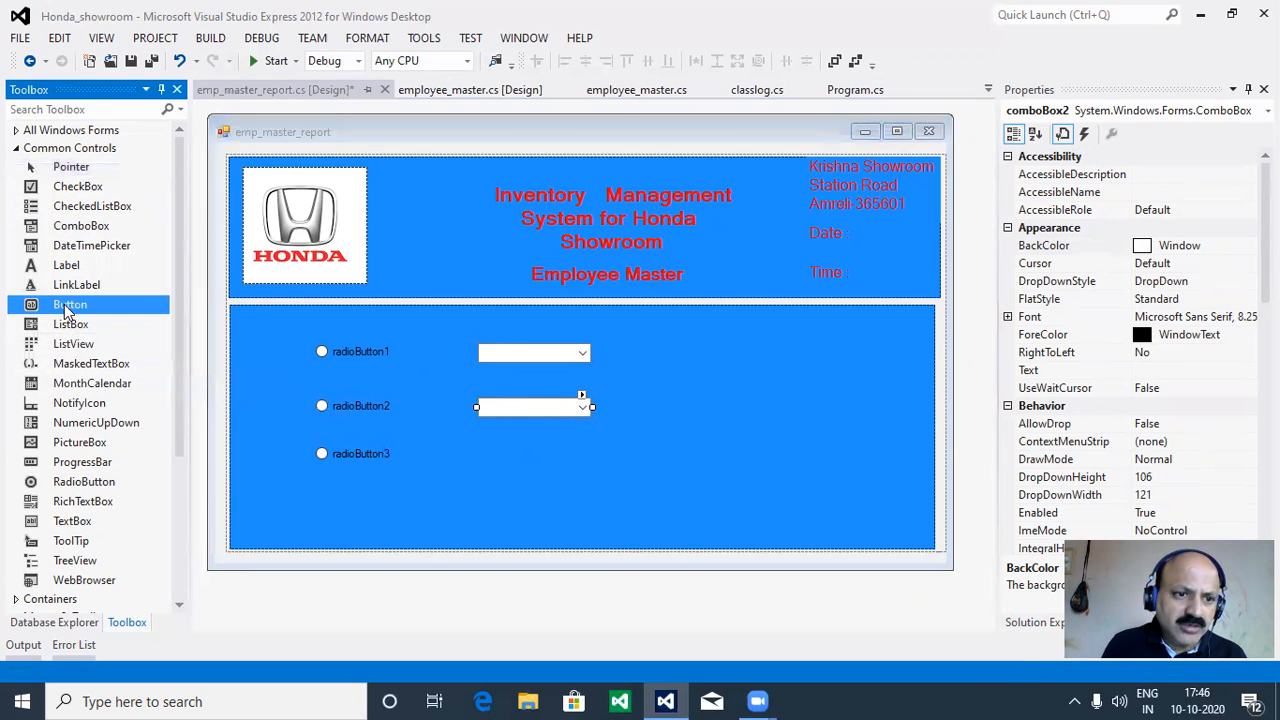
{"action": "left_click", "coordinate": [390, 487]}
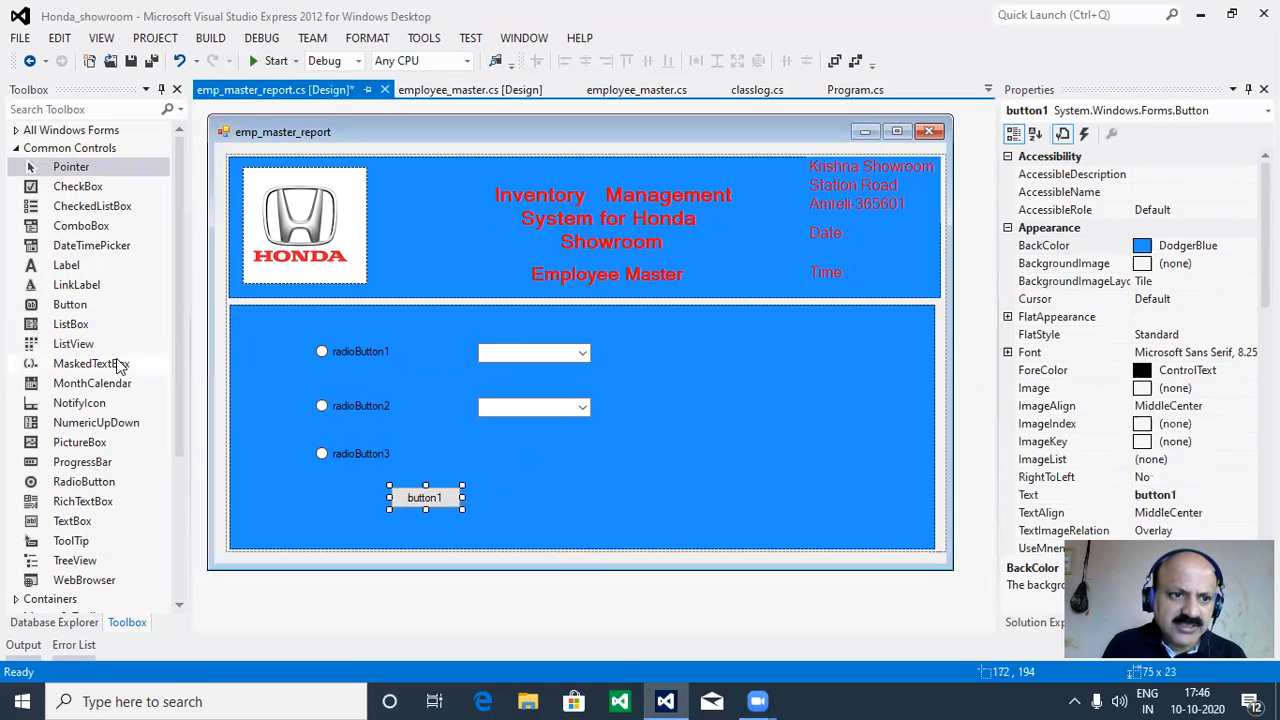
{"action": "left_click", "coordinate": [66, 305]}
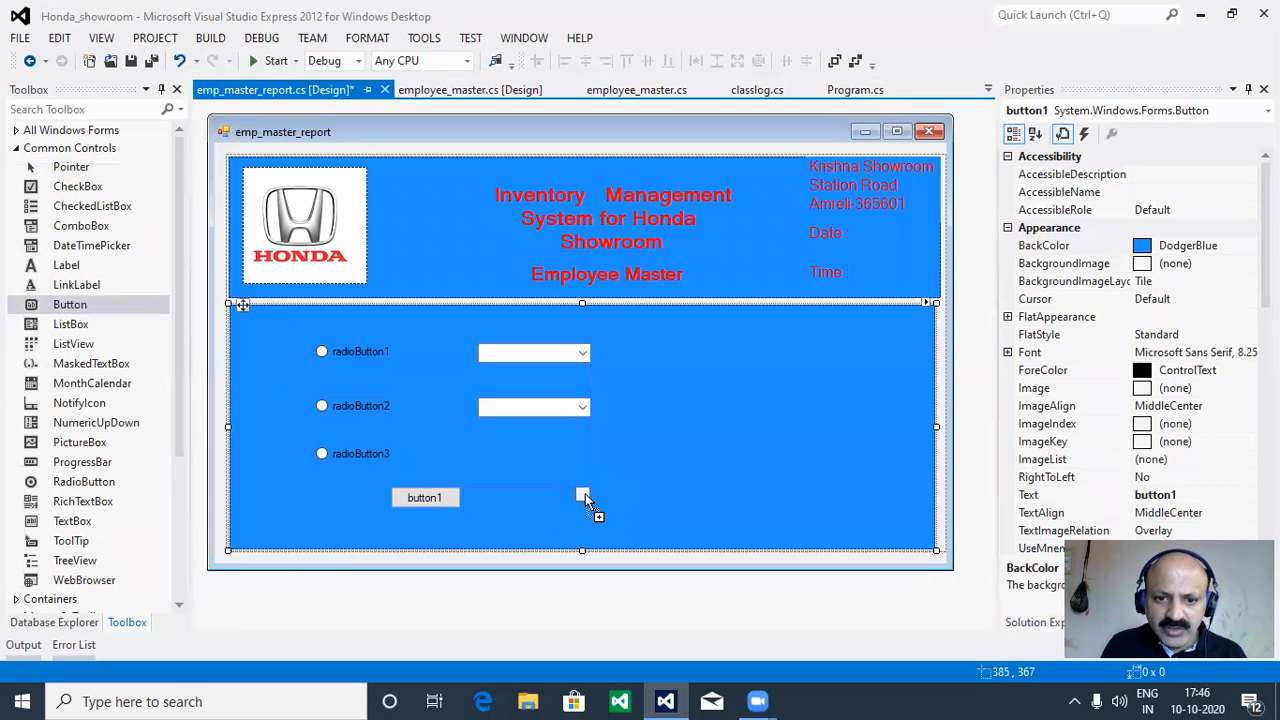
{"action": "left_click", "coordinate": [585, 493]}
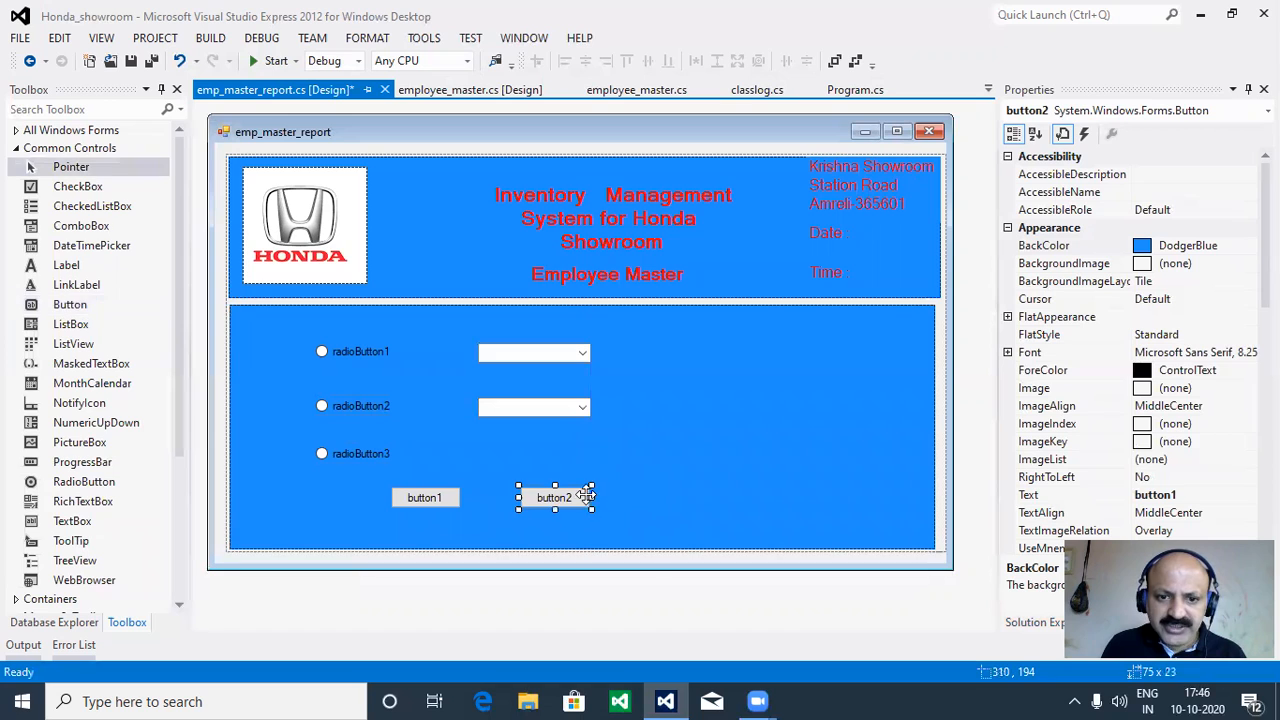
Narrow the lower panel to about 649 x 261 and shift the header title and Employee Master label toward the logo.
{"action": "left_click", "coordinate": [812, 390]}
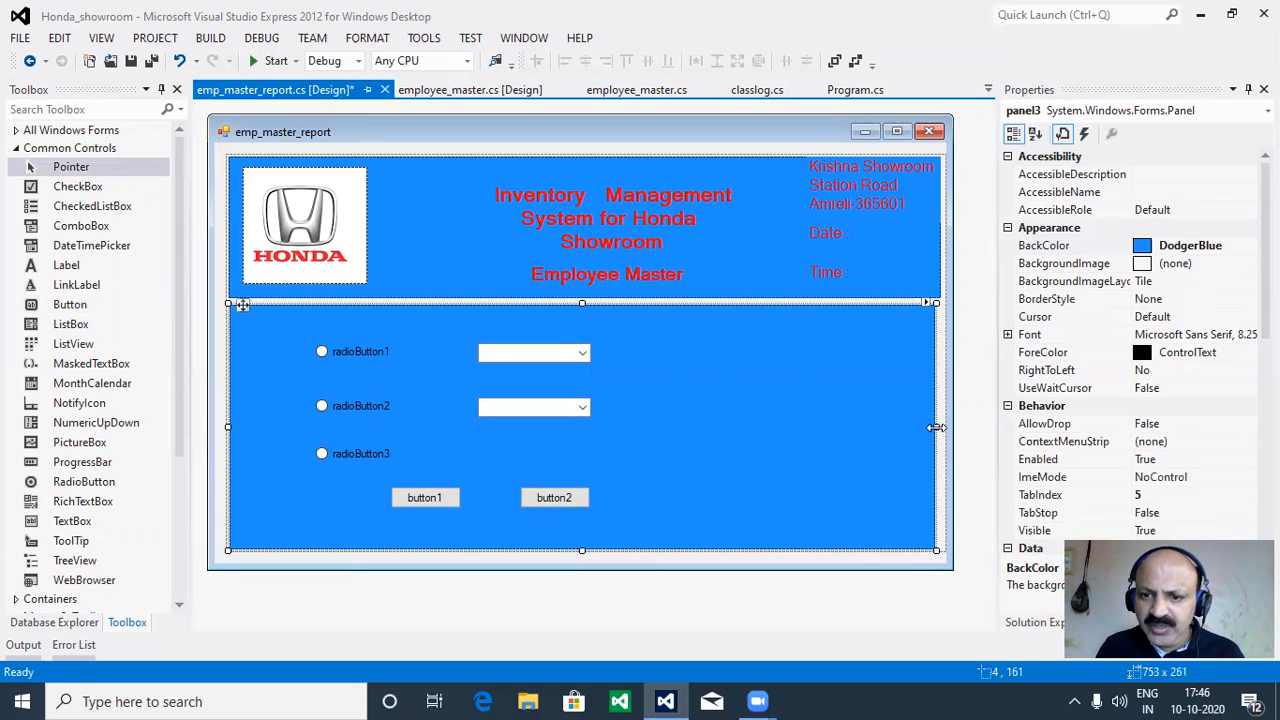
{"action": "left_click_drag", "start_coordinate": [937, 427], "coordinate": [838, 432]}
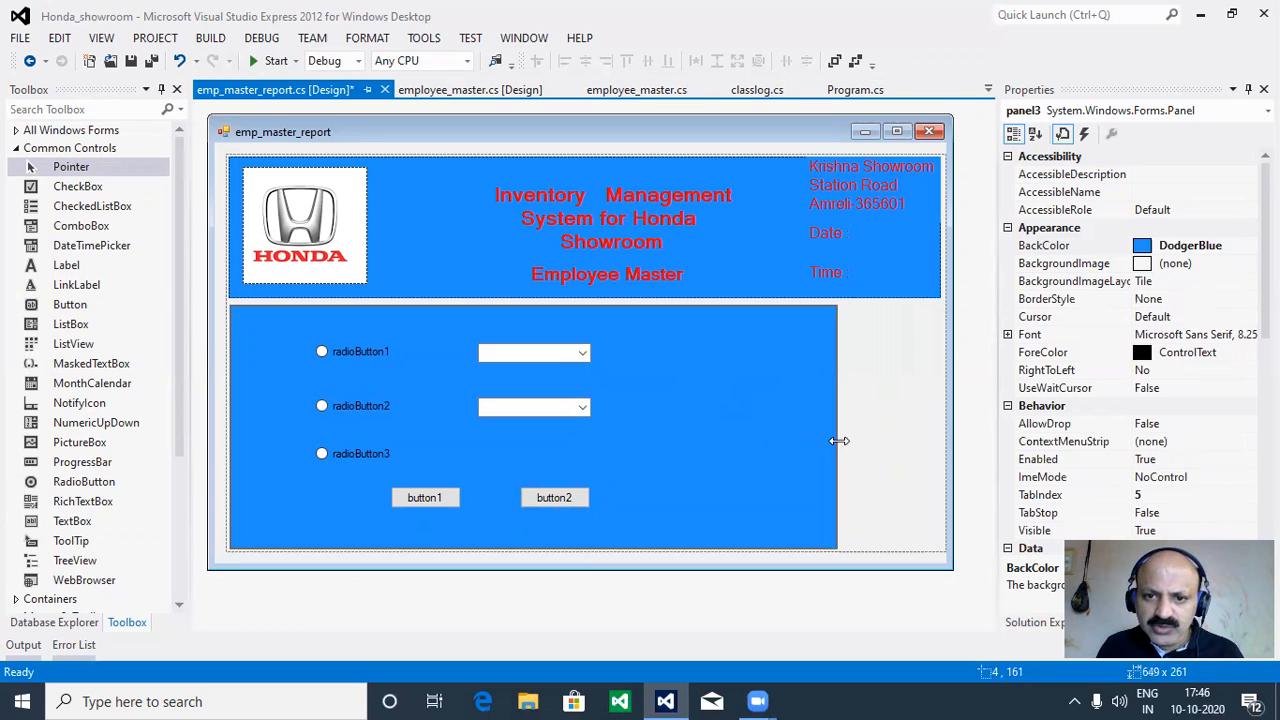
{"action": "left_click_drag", "start_coordinate": [590, 208], "coordinate": [536, 195]}
{"action": "left_click", "coordinate": [579, 278]}
{"action": "left_click_drag", "start_coordinate": [578, 277], "coordinate": [532, 278]}
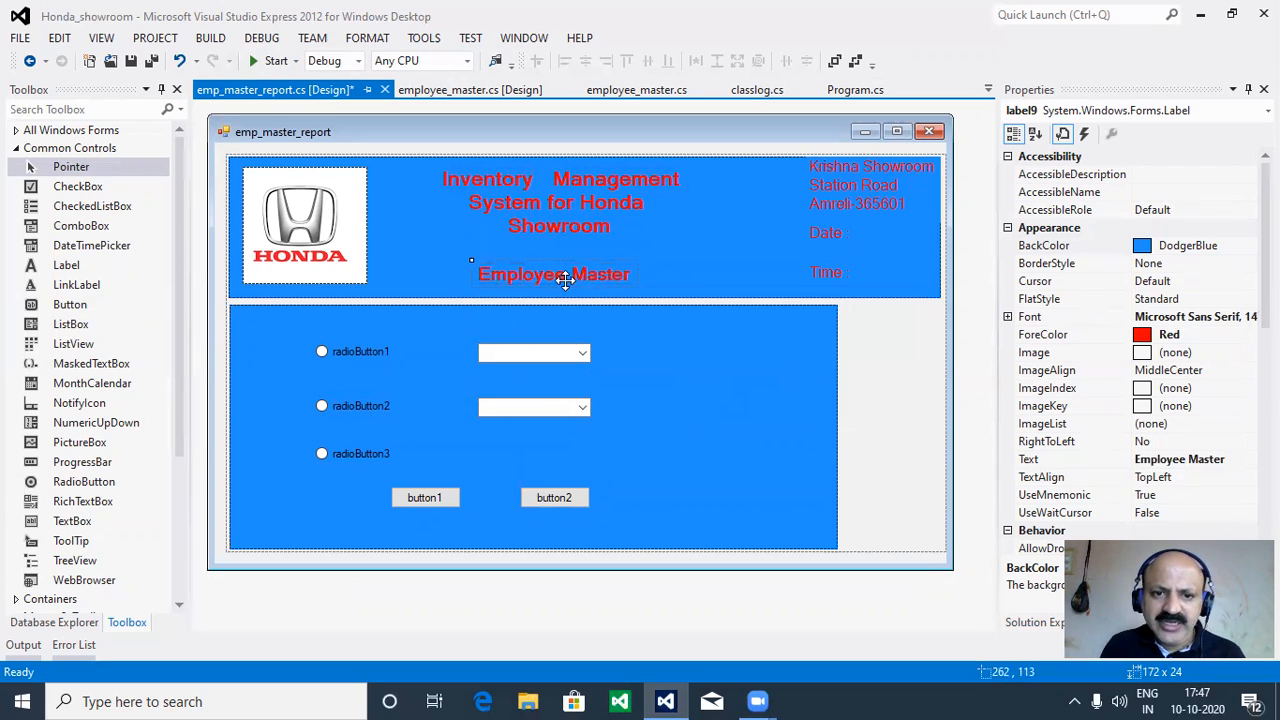
Move the showroom address, Date and Time labels closer to the header title, placing the Time label at about 547, 116.
{"action": "left_click", "coordinate": [840, 187]}
{"action": "double_click", "coordinate": [810, 187]}
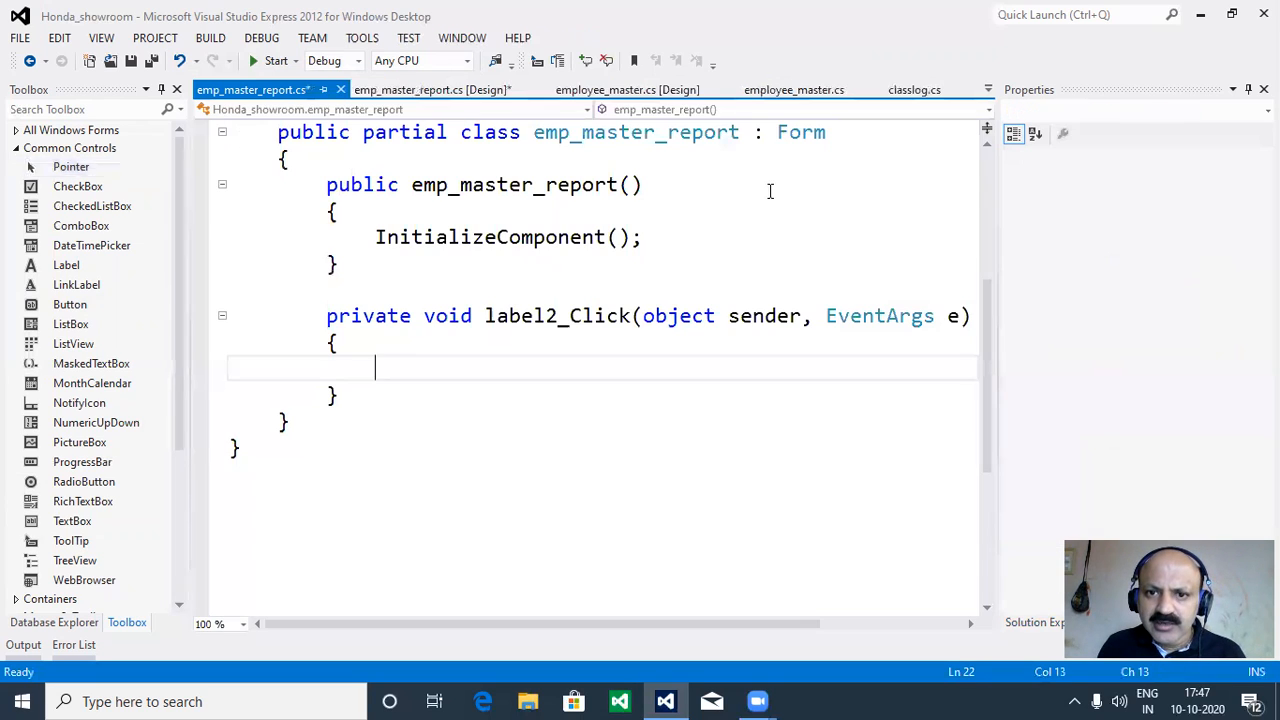
{"action": "left_click", "coordinate": [449, 91]}
{"action": "left_click_drag", "start_coordinate": [853, 190], "coordinate": [758, 278]}
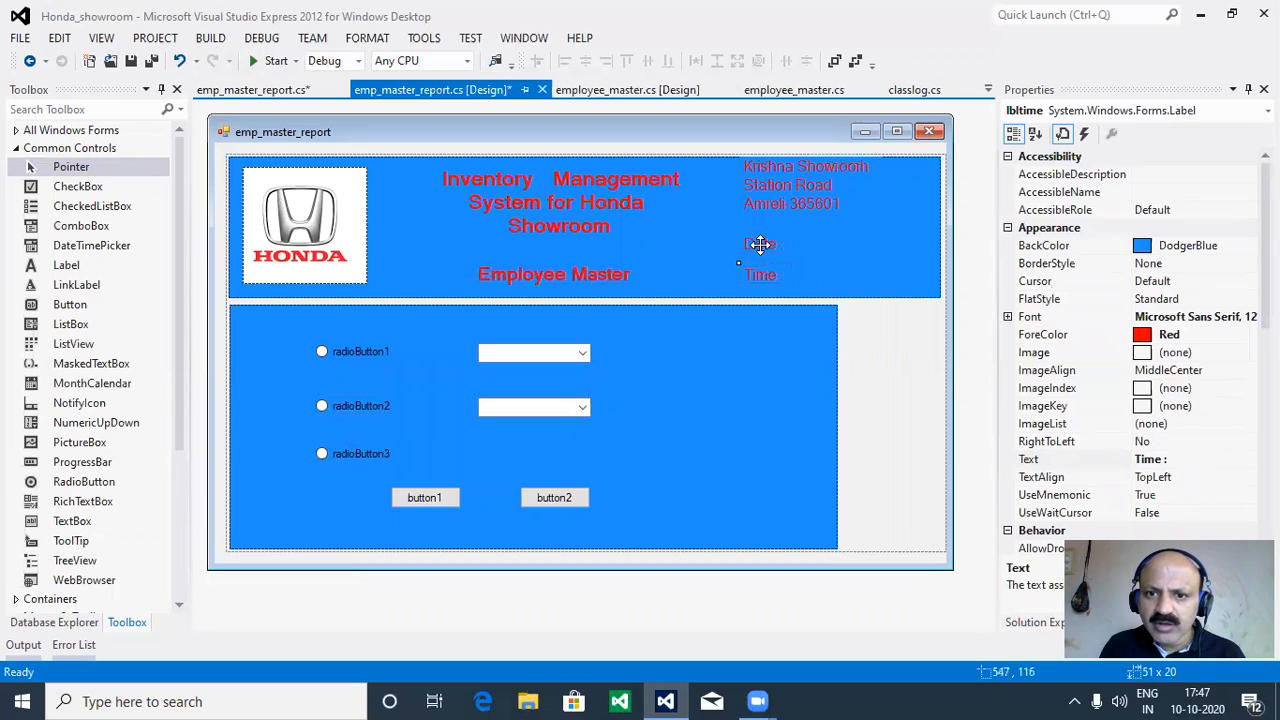
Narrow the header panel to just past the address labels and widen the lower panel to match its width.
{"action": "left_click", "coordinate": [896, 230]}
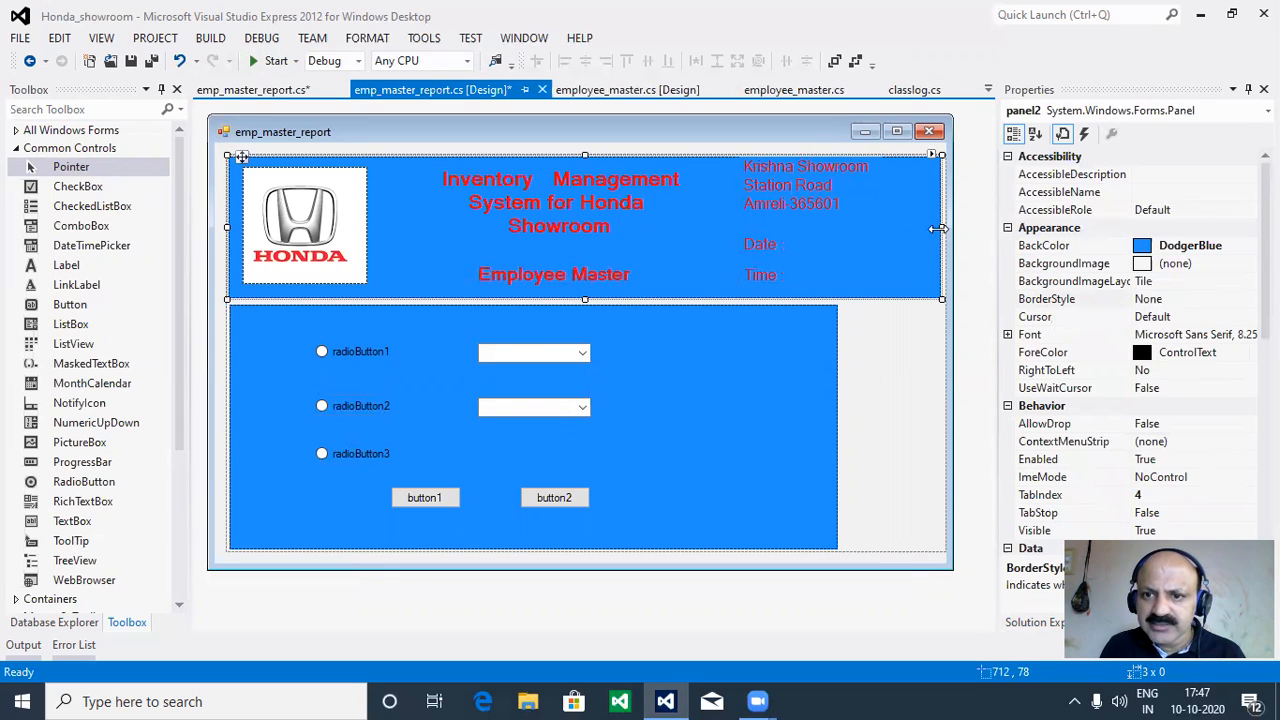
{"action": "left_click_drag", "start_coordinate": [940, 227], "coordinate": [876, 226]}
{"action": "left_click", "coordinate": [771, 364]}
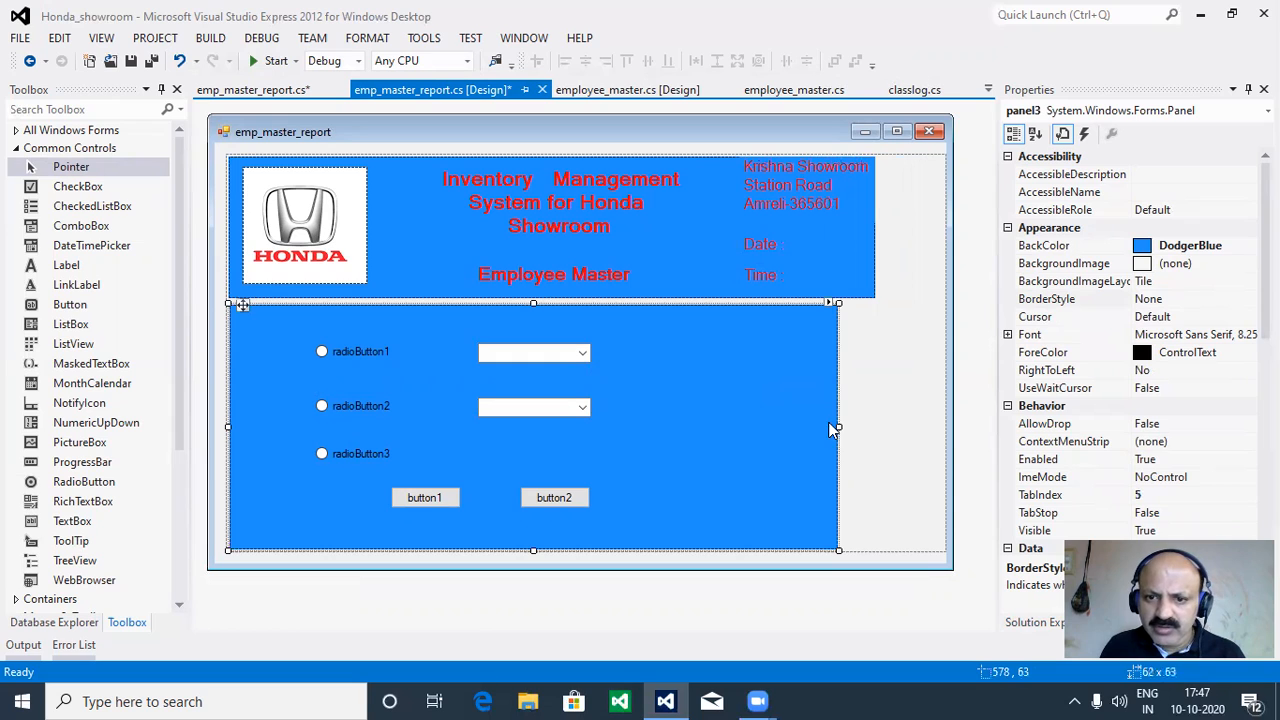
{"action": "left_click_drag", "start_coordinate": [836, 427], "coordinate": [868, 426]}
Rearrange the lower panel with the combo boxes at about x 312, the radio buttons at about x 136, and the two buttons spaced farther apart.
{"action": "left_click_drag", "start_coordinate": [537, 360], "coordinate": [580, 355]}
{"action": "left_click_drag", "start_coordinate": [514, 409], "coordinate": [557, 407]}
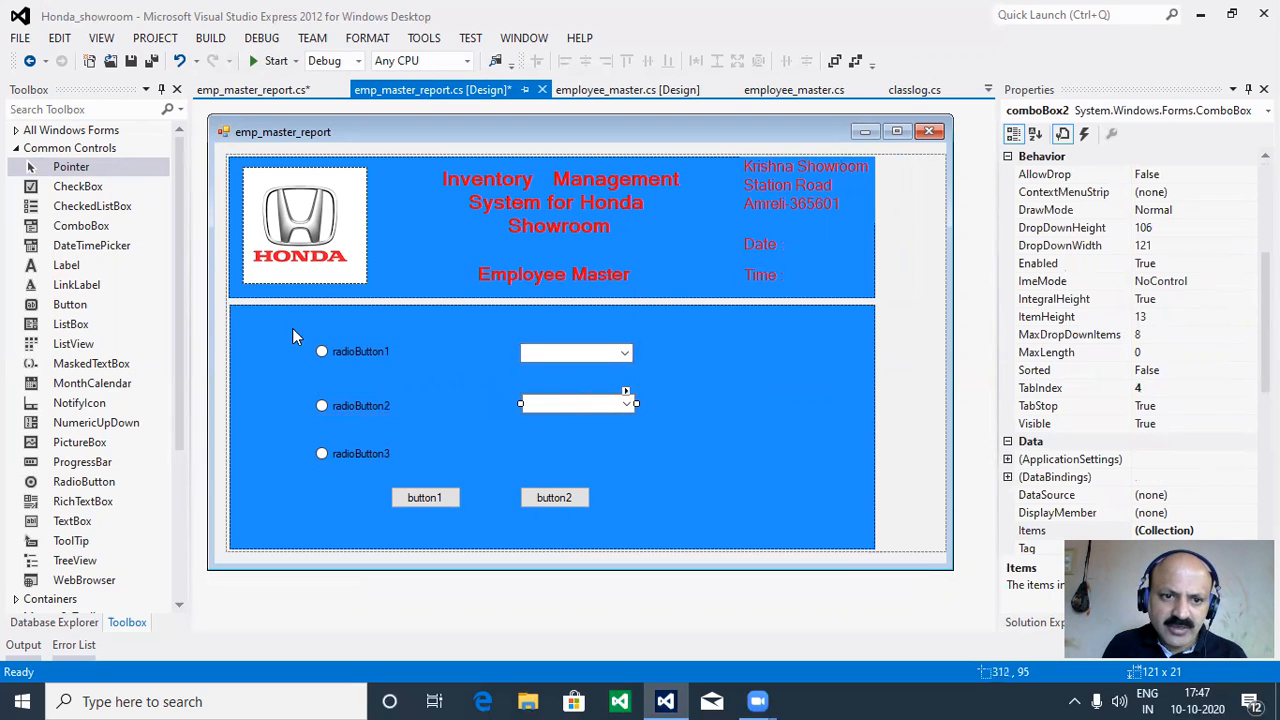
{"action": "left_click_drag", "start_coordinate": [350, 353], "coordinate": [392, 360]}
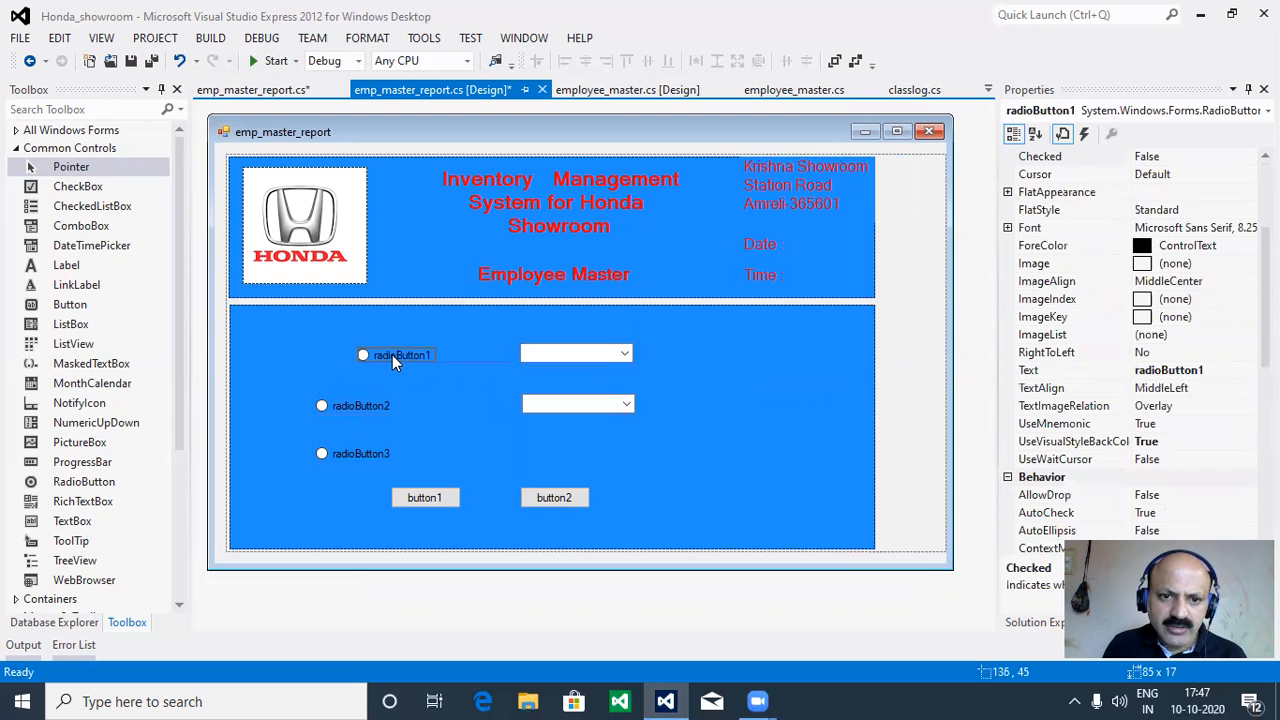
{"action": "left_click_drag", "start_coordinate": [345, 408], "coordinate": [386, 412]}
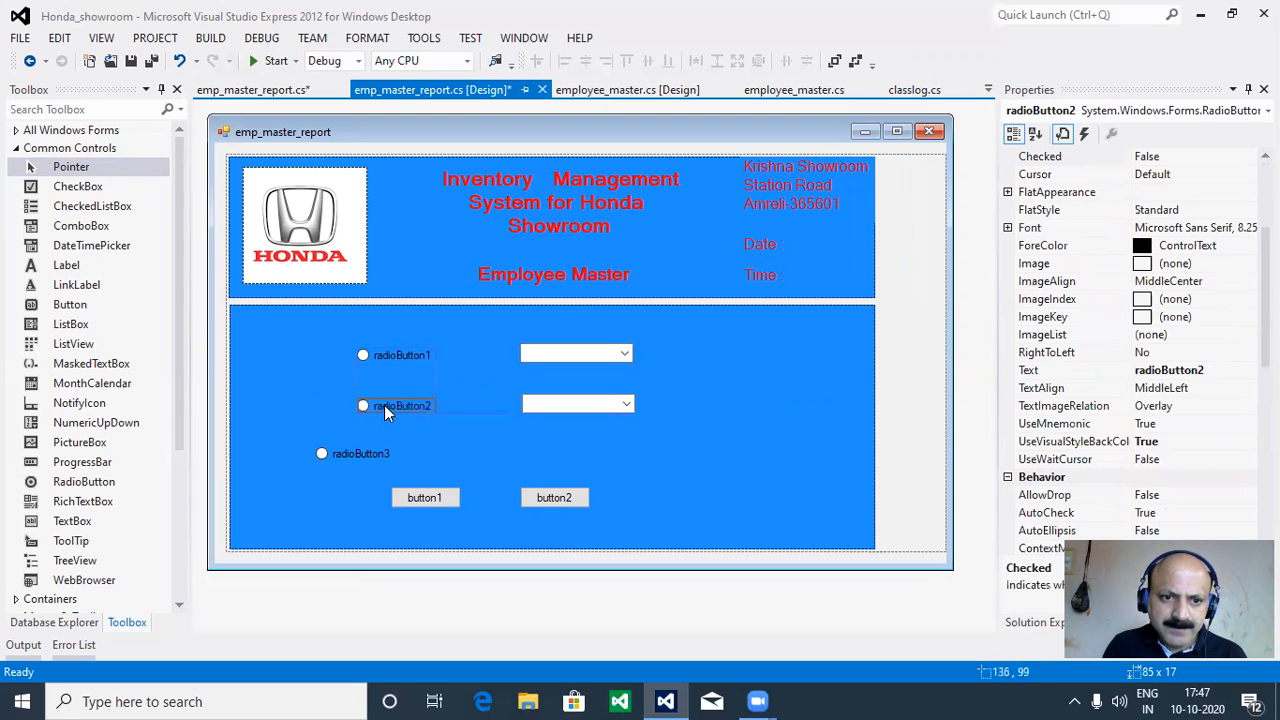
{"action": "left_click_drag", "start_coordinate": [338, 460], "coordinate": [395, 506]}
{"action": "left_click_drag", "start_coordinate": [549, 499], "coordinate": [590, 510]}
Narrow the outer panel to fit the two blue panels and reduce the form to about 735 x 488.
{"action": "left_click", "coordinate": [932, 376]}
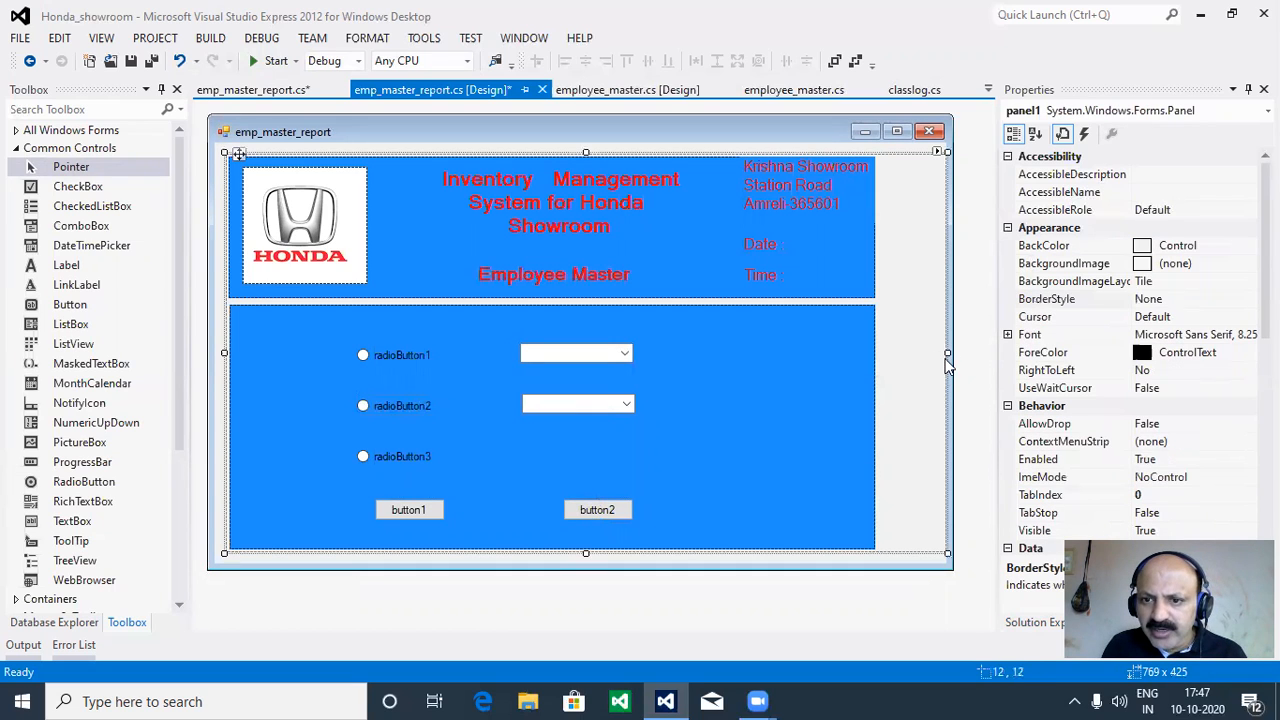
{"action": "left_click_drag", "start_coordinate": [947, 352], "coordinate": [895, 350]}
{"action": "left_click", "coordinate": [951, 356]}
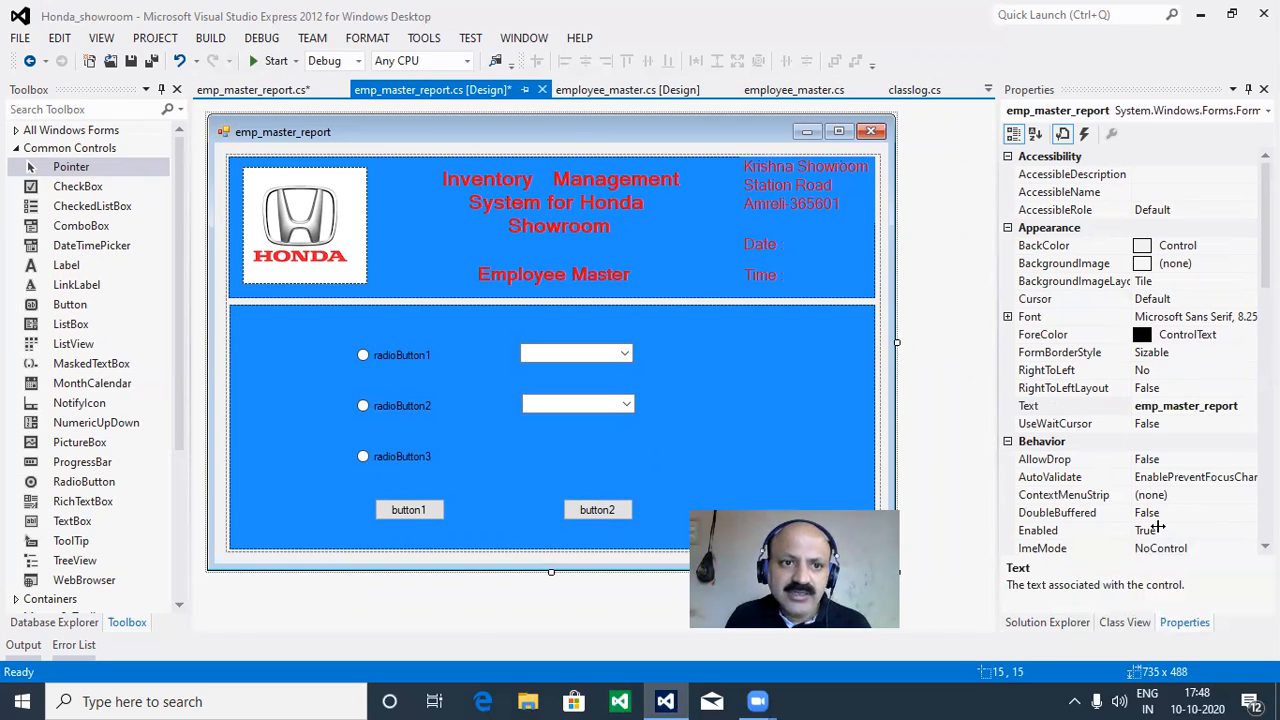
Set the emp_master_report form's StartPosition to CenterScreen.
{"action": "left_click_drag", "start_coordinate": [1265, 228], "coordinate": [1265, 475]}
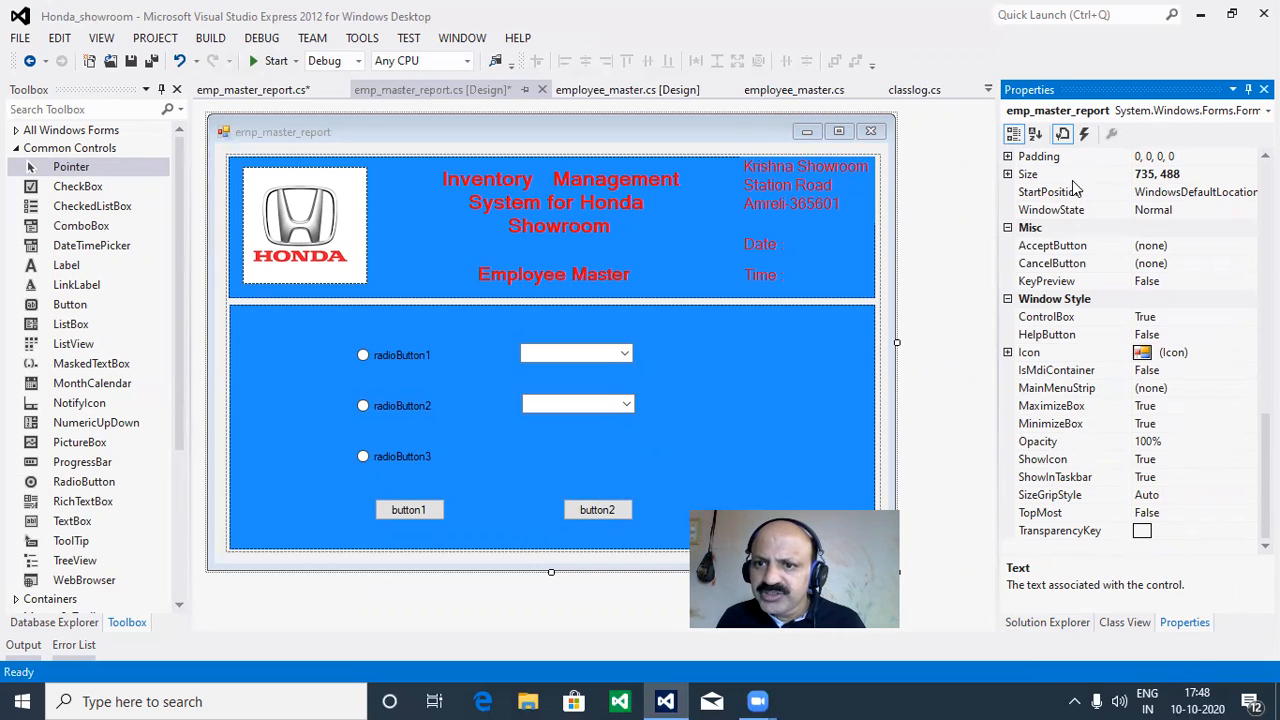
{"action": "left_click", "coordinate": [1190, 193]}
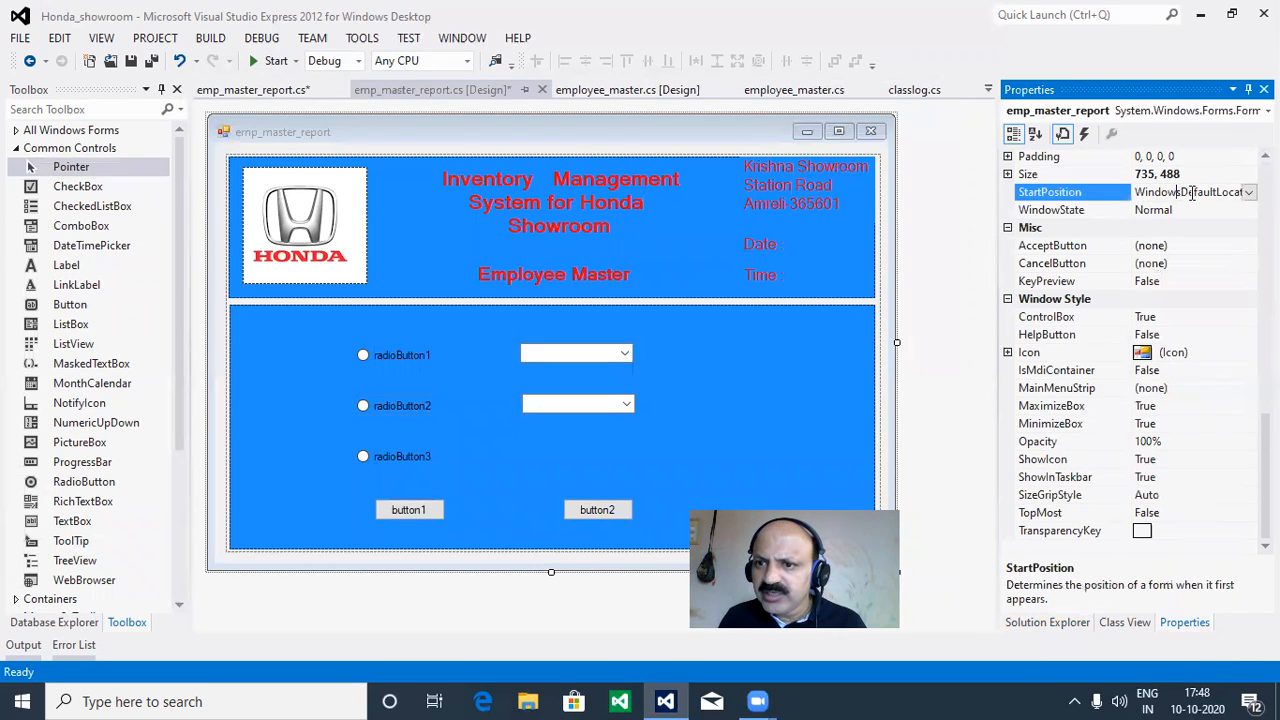
{"action": "left_click", "coordinate": [1249, 192]}
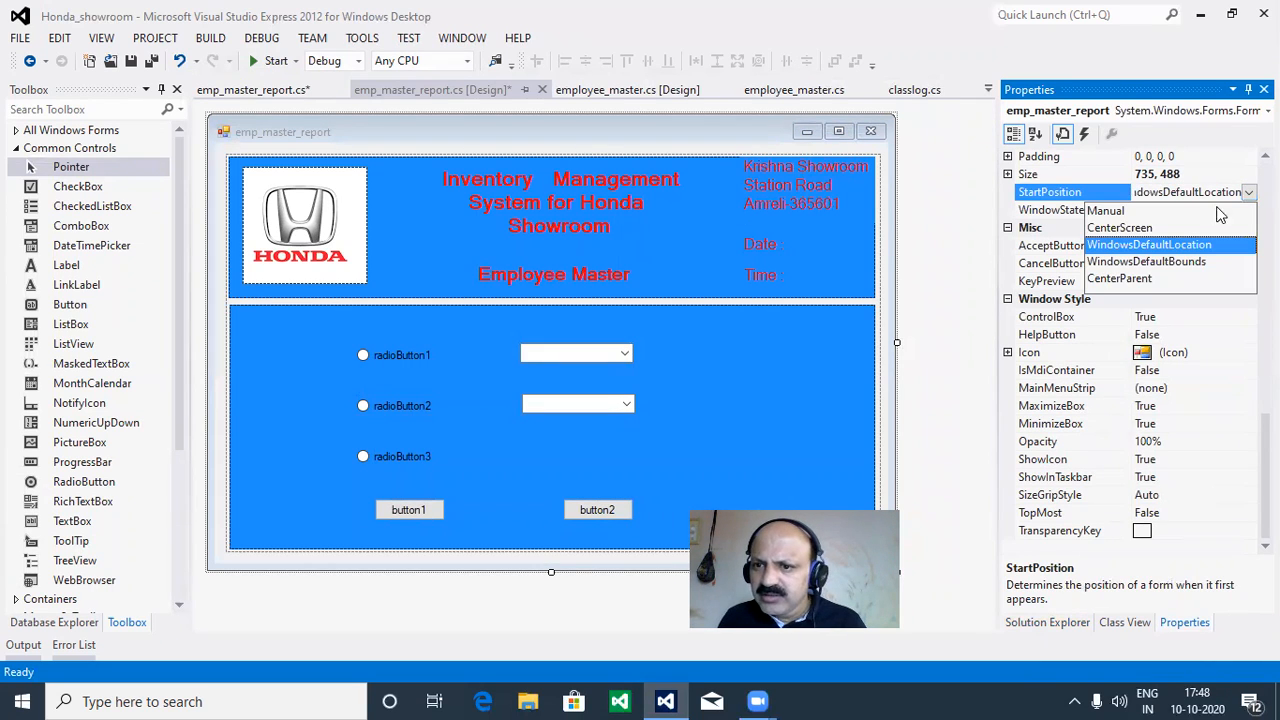
{"action": "left_click", "coordinate": [1116, 228]}
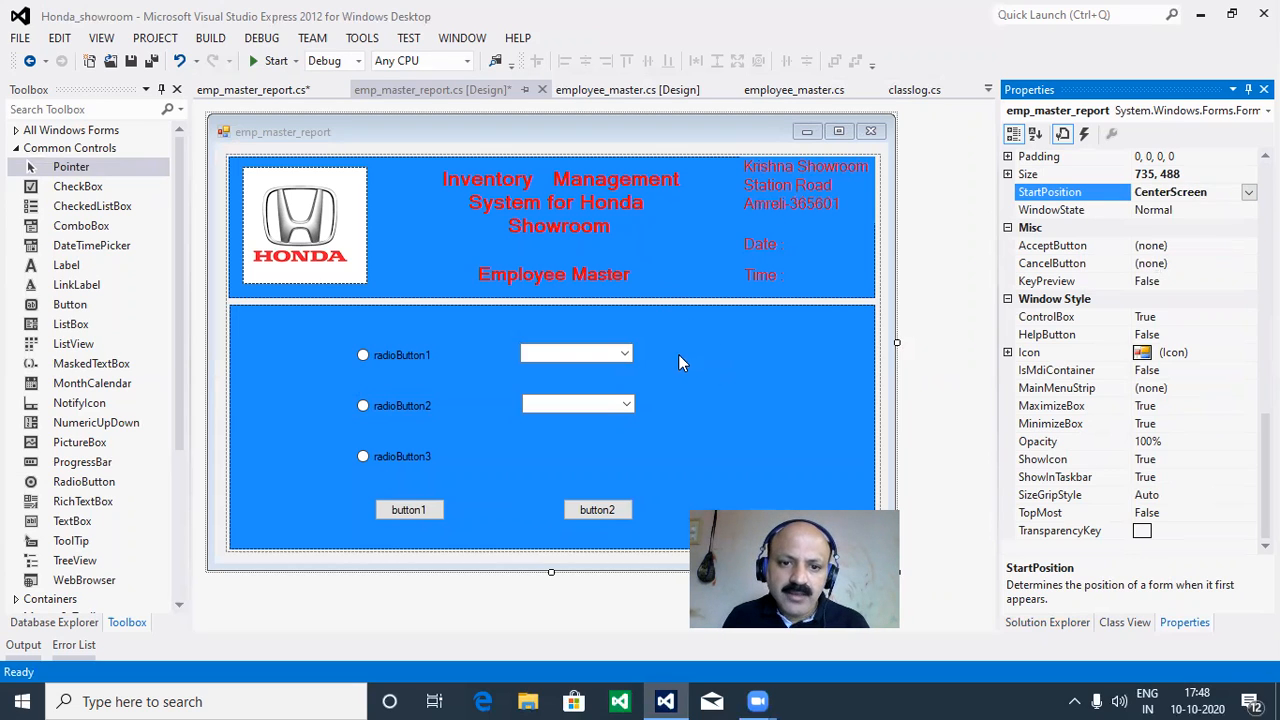
Change the text of the first radio button to "Id :".
{"action": "left_click", "coordinate": [421, 355]}
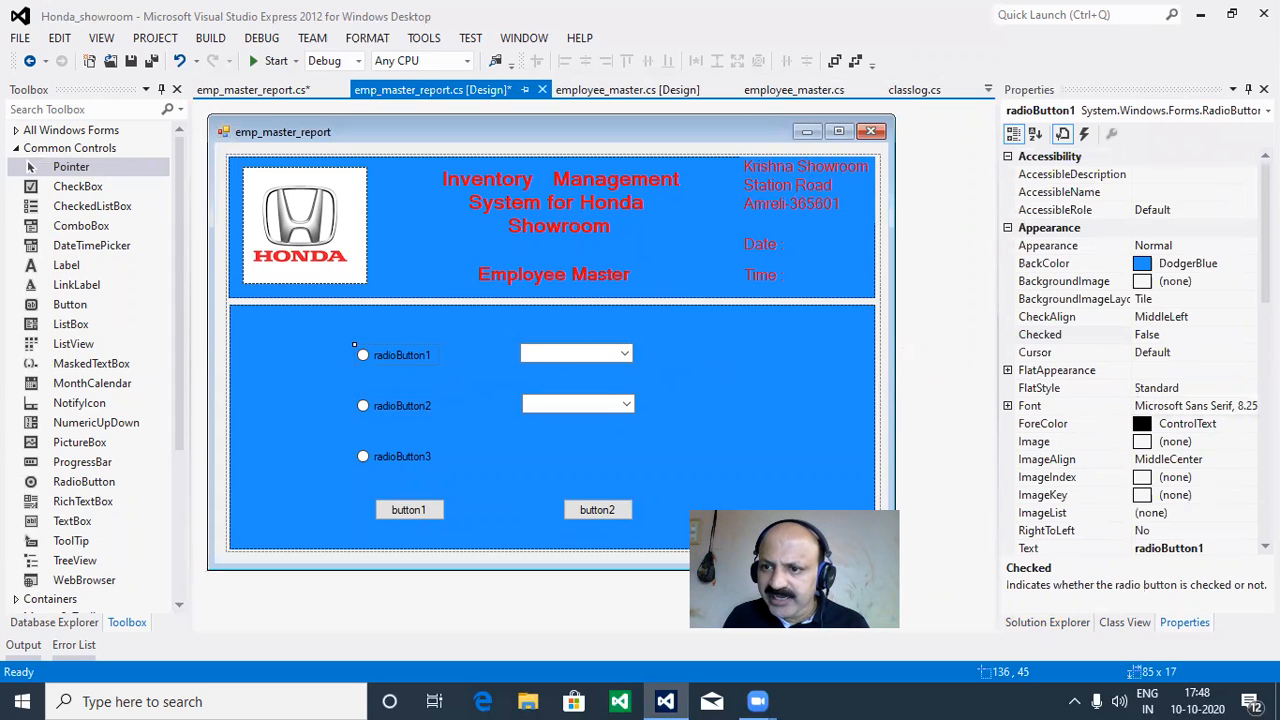
{"action": "left_click_drag", "start_coordinate": [1265, 250], "coordinate": [1265, 321]}
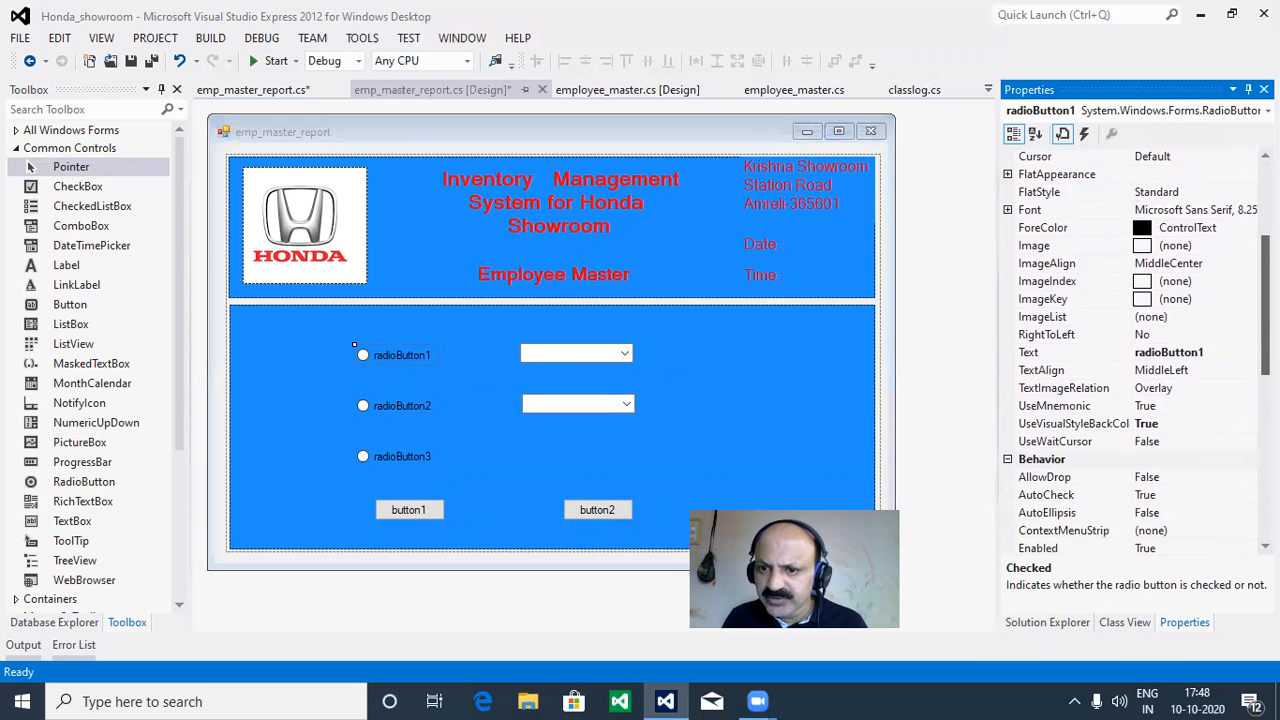
{"action": "left_click", "coordinate": [1223, 352]}
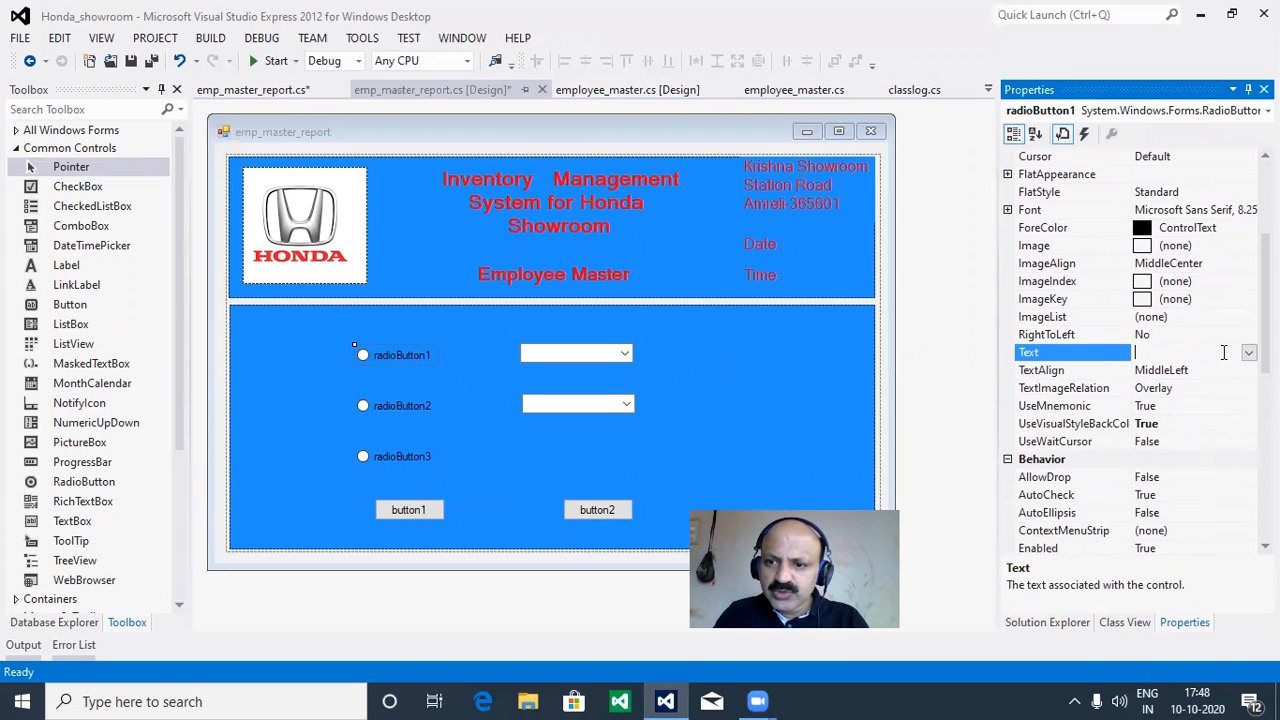
{"action": "type", "text": "Id"}
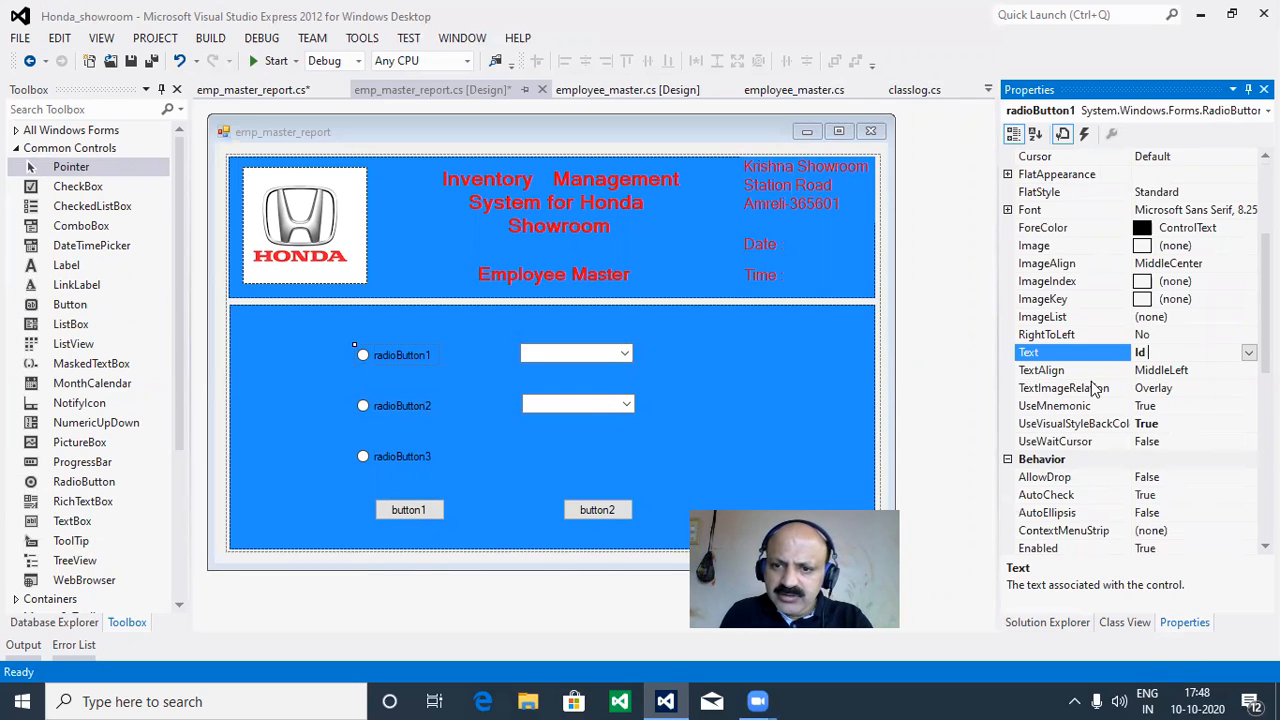
{"action": "type", "text": " :"}
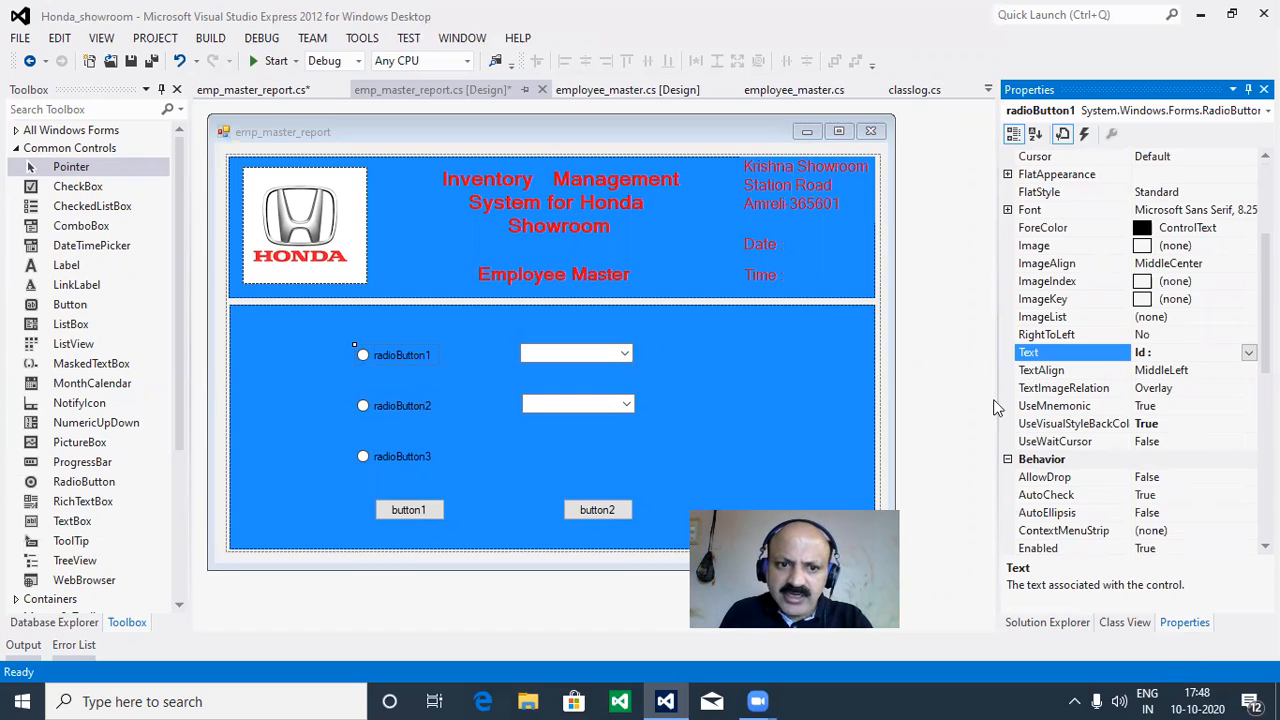
{"action": "left_click", "coordinate": [759, 392]}
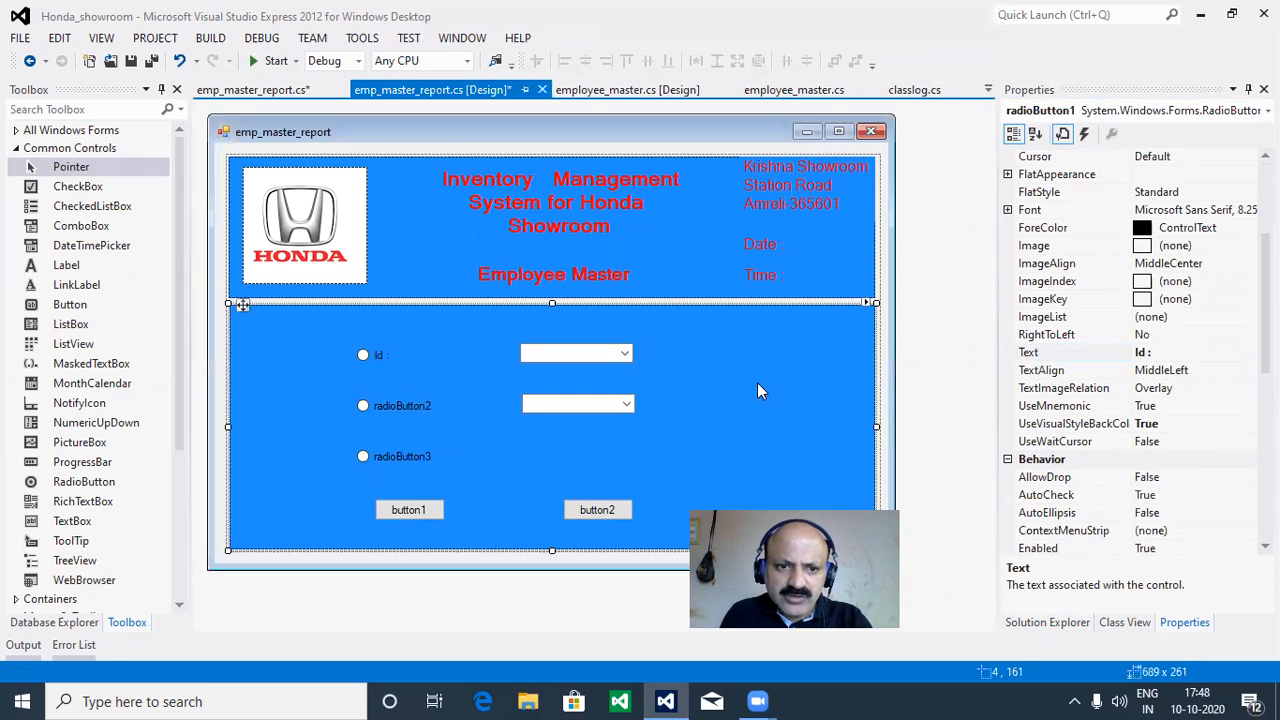
Change the text of the second radio button to "Name :".
{"action": "left_click", "coordinate": [390, 400]}
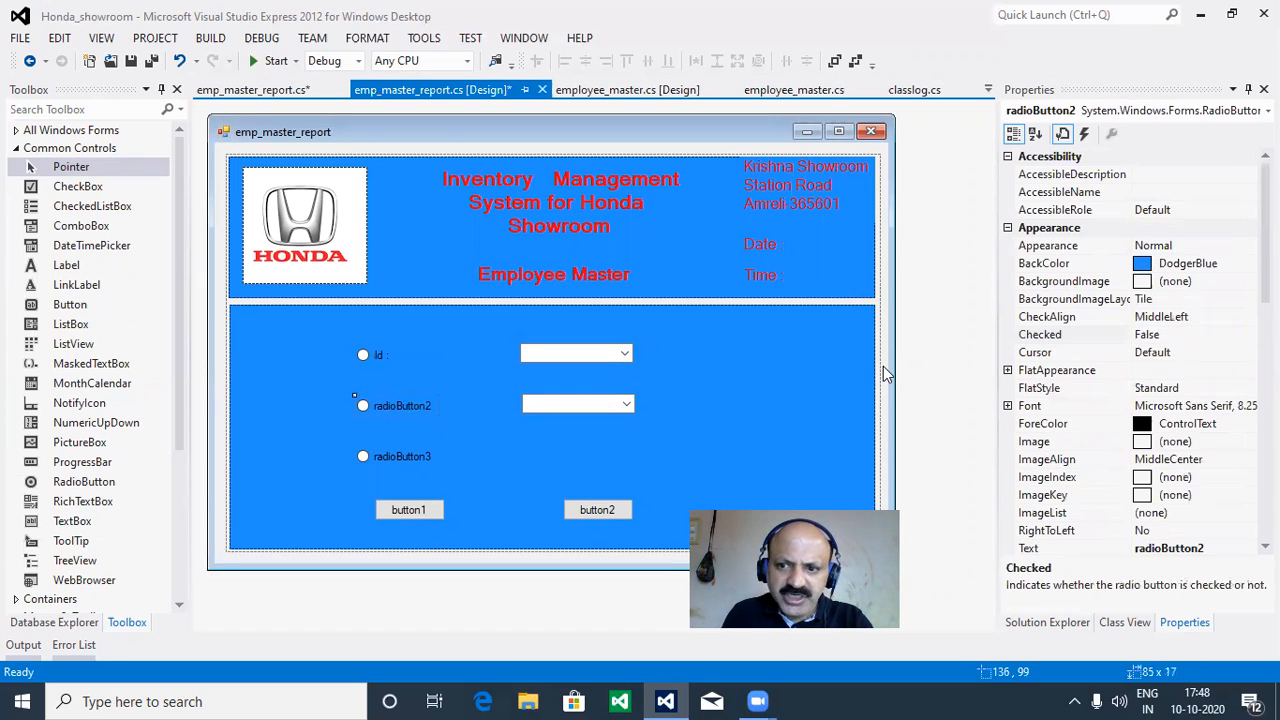
{"action": "left_click", "coordinate": [1210, 548]}
{"action": "key", "text": "BackSpace"}
{"action": "key", "text": "BackSpace"}
{"action": "key", "text": "BackSpace"}
{"action": "key", "text": "BackSpace"}
{"action": "key", "text": "BackSpace"}
{"action": "key", "text": "BackSpace"}
{"action": "key", "text": "BackSpace"}
{"action": "key", "text": "BackSpace"}
{"action": "key", "text": "BackSpace"}
{"action": "key", "text": "BackSpace"}
{"action": "key", "text": "BackSpace"}
{"action": "key", "text": "BackSpace"}
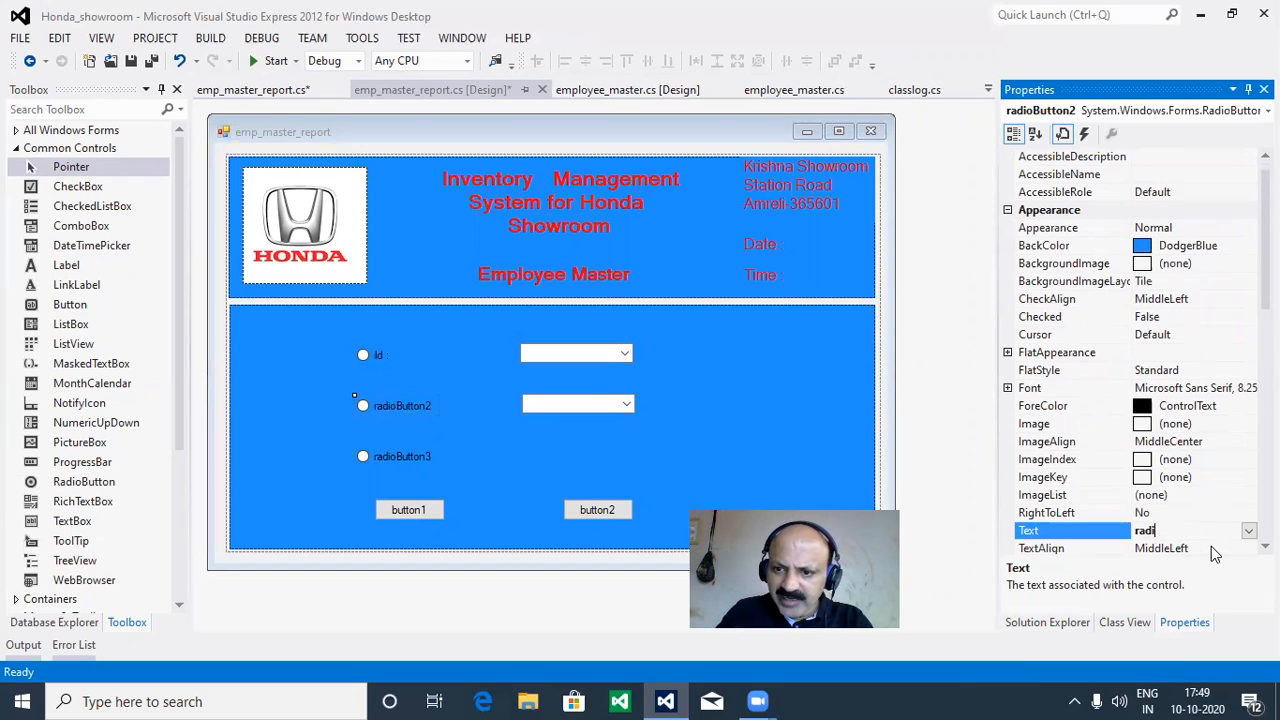
{"action": "type", "text": "Name :"}
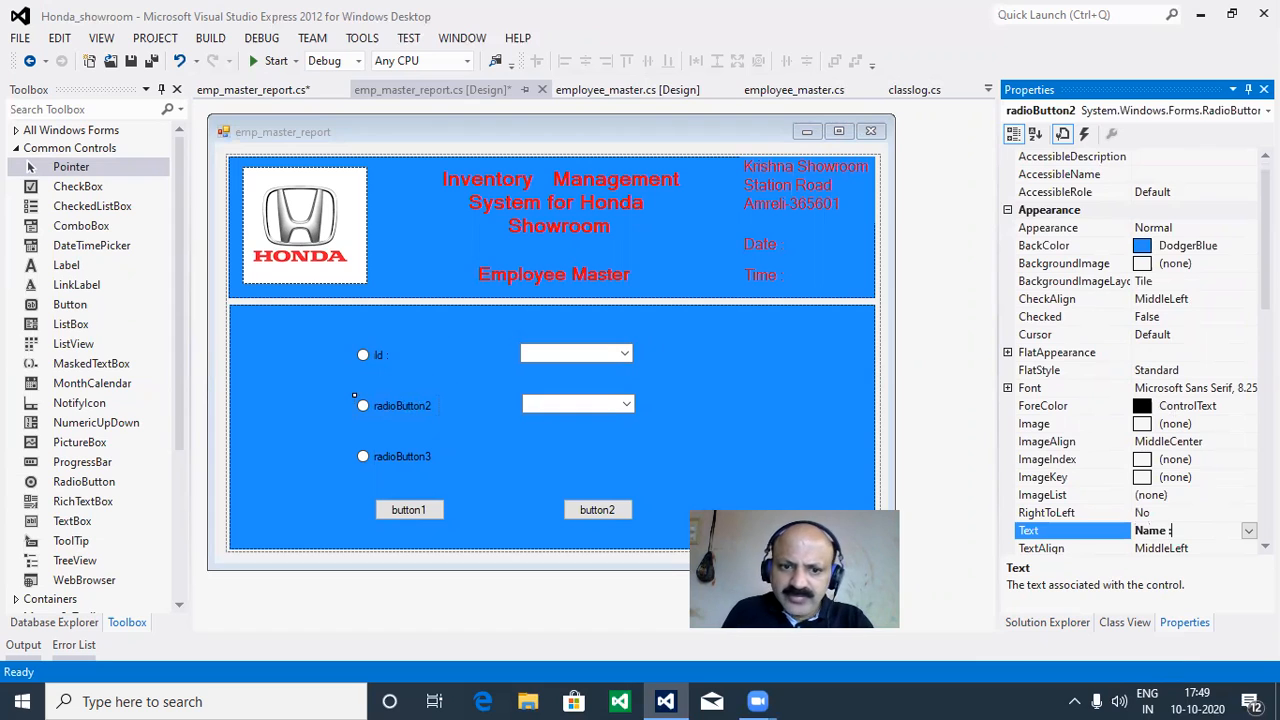
{"action": "left_click", "coordinate": [527, 465]}
Change the text of the third radio button to "All".
{"action": "left_click", "coordinate": [386, 457]}
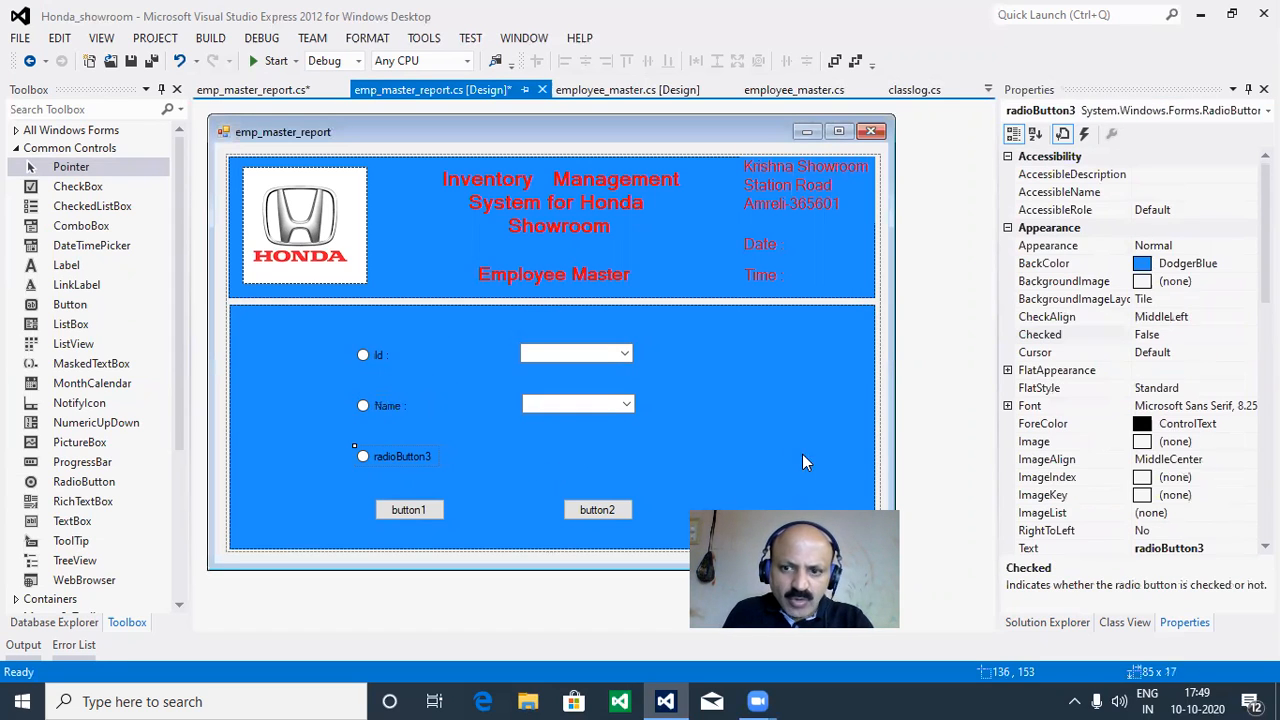
{"action": "left_click", "coordinate": [1213, 550]}
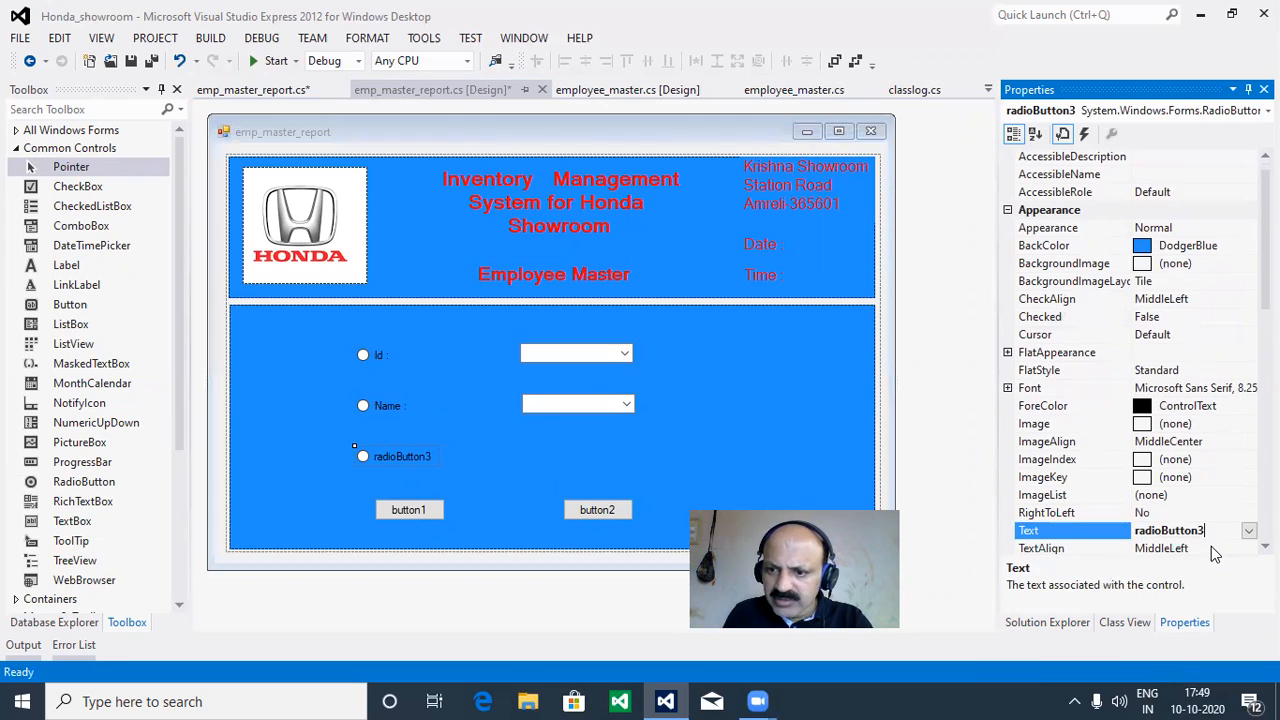
{"action": "key", "text": "BackSpace"}
{"action": "key", "text": "BackSpace"}
{"action": "key", "text": "BackSpace"}
{"action": "key", "text": "BackSpace"}
{"action": "key", "text": "BackSpace"}
{"action": "key", "text": "BackSpace"}
{"action": "key", "text": "BackSpace"}
{"action": "key", "text": "BackSpace"}
{"action": "key", "text": "BackSpace"}
{"action": "key", "text": "BackSpace"}
{"action": "key", "text": "BackSpace"}
{"action": "key", "text": "BackSpace"}
{"action": "type", "text": "All"}
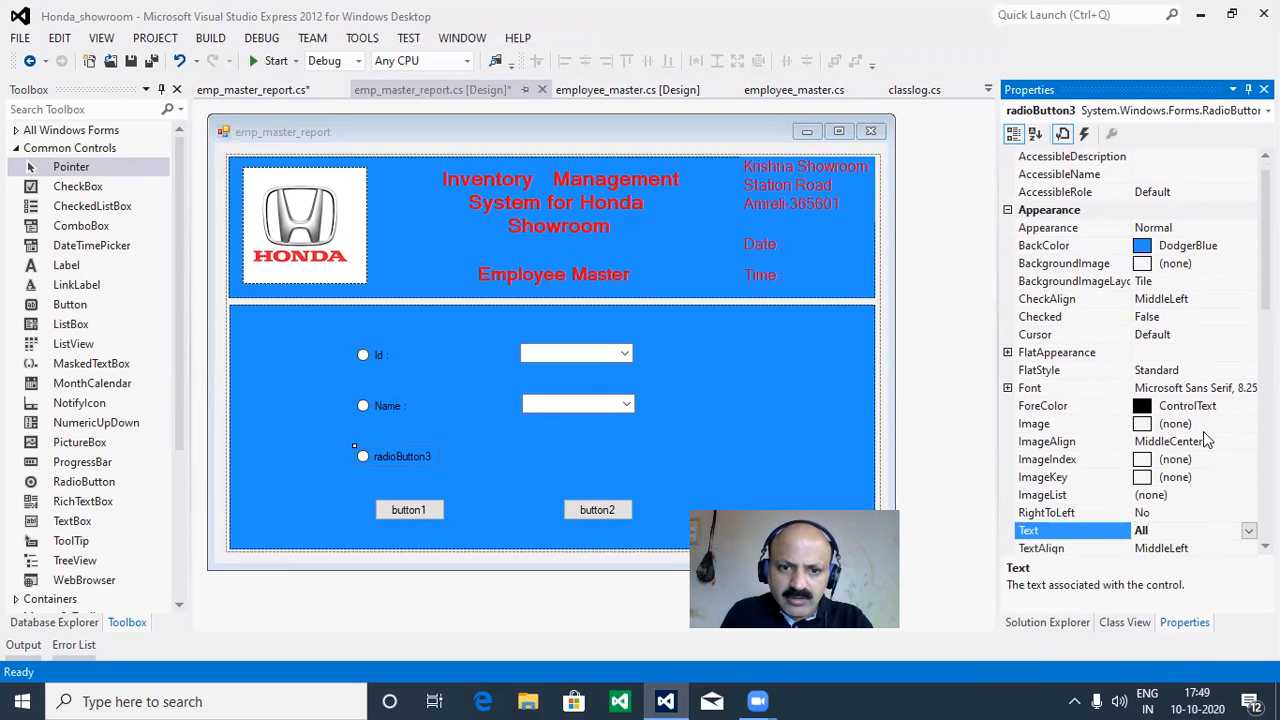
{"action": "left_click", "coordinate": [718, 439]}
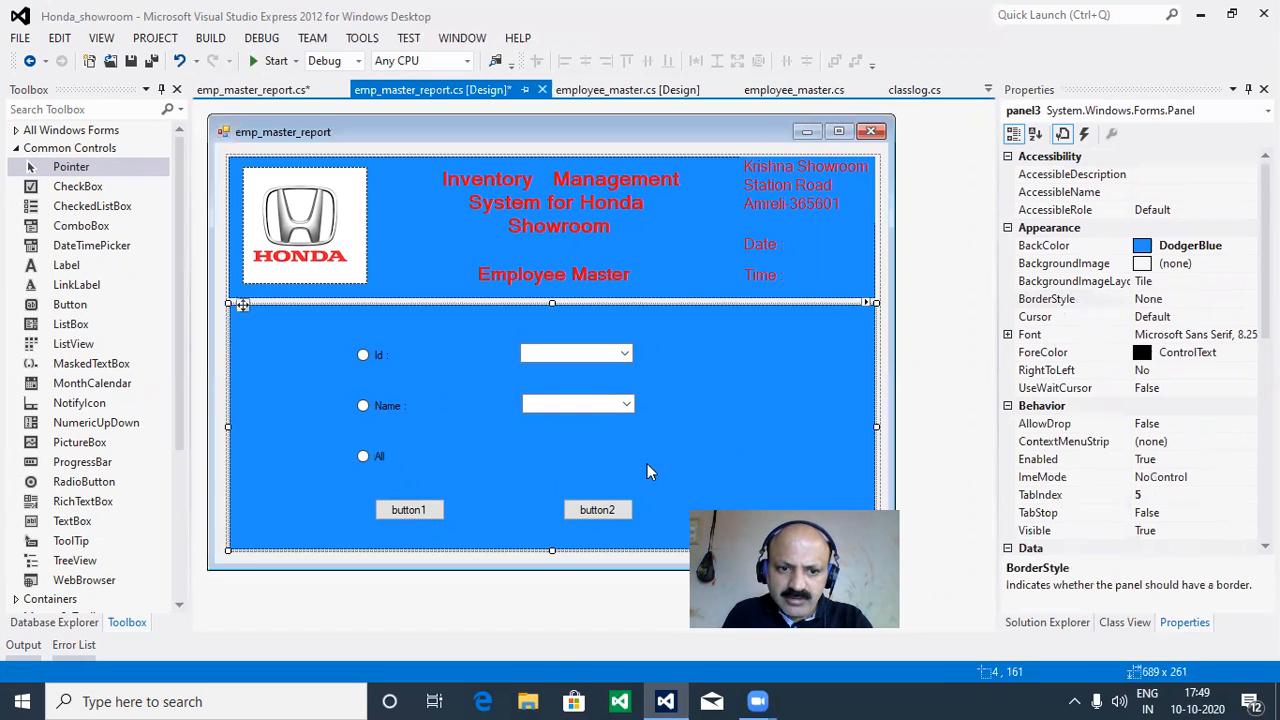
Change the text of button1 to "Show".
{"action": "left_click", "coordinate": [432, 502]}
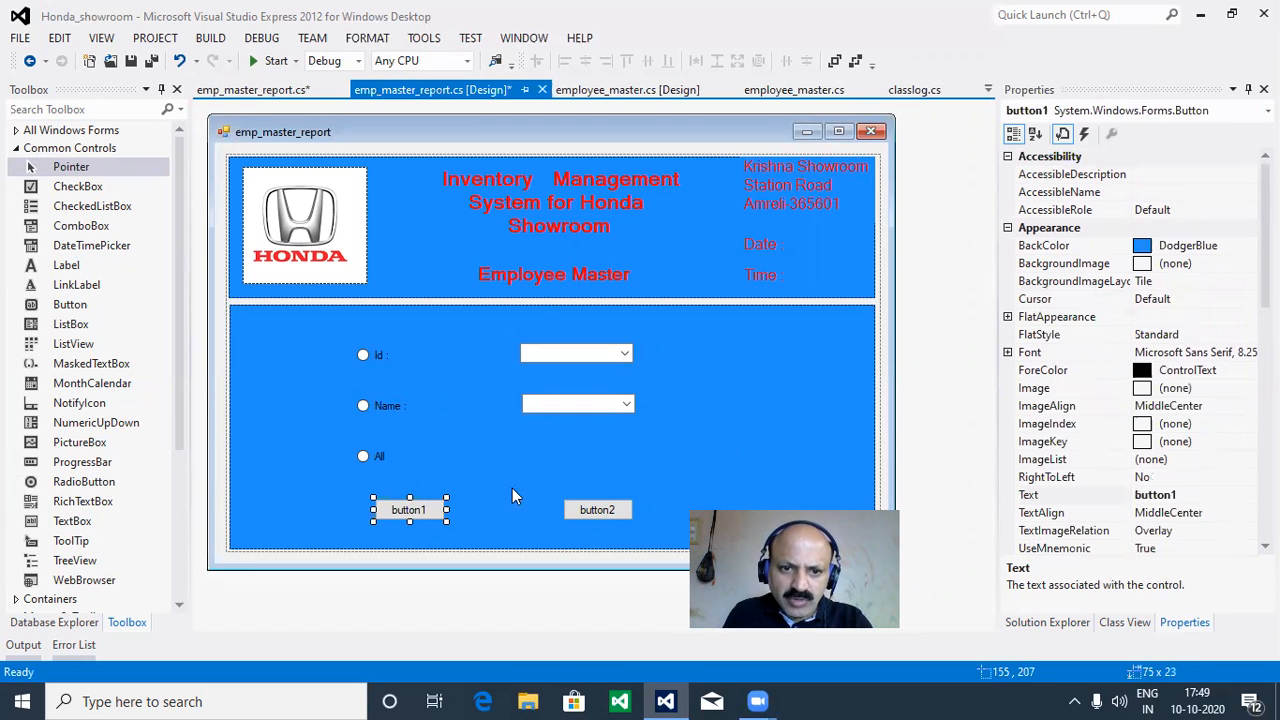
{"action": "left_click", "coordinate": [1194, 491]}
{"action": "key", "text": "BackSpace"}
{"action": "key", "text": "BackSpace"}
{"action": "key", "text": "BackSpace"}
{"action": "key", "text": "BackSpace"}
{"action": "key", "text": "BackSpace"}
{"action": "key", "text": "BackSpace"}
{"action": "key", "text": "BackSpace"}
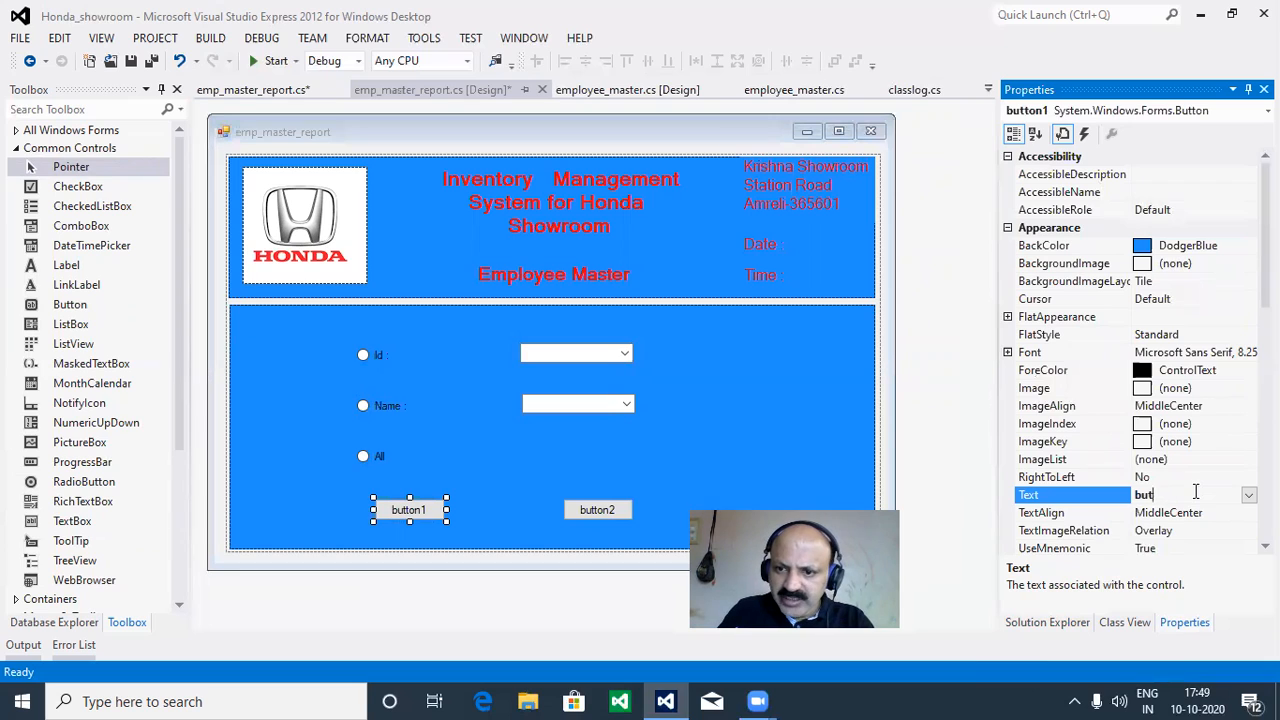
{"action": "type", "text": "Show"}
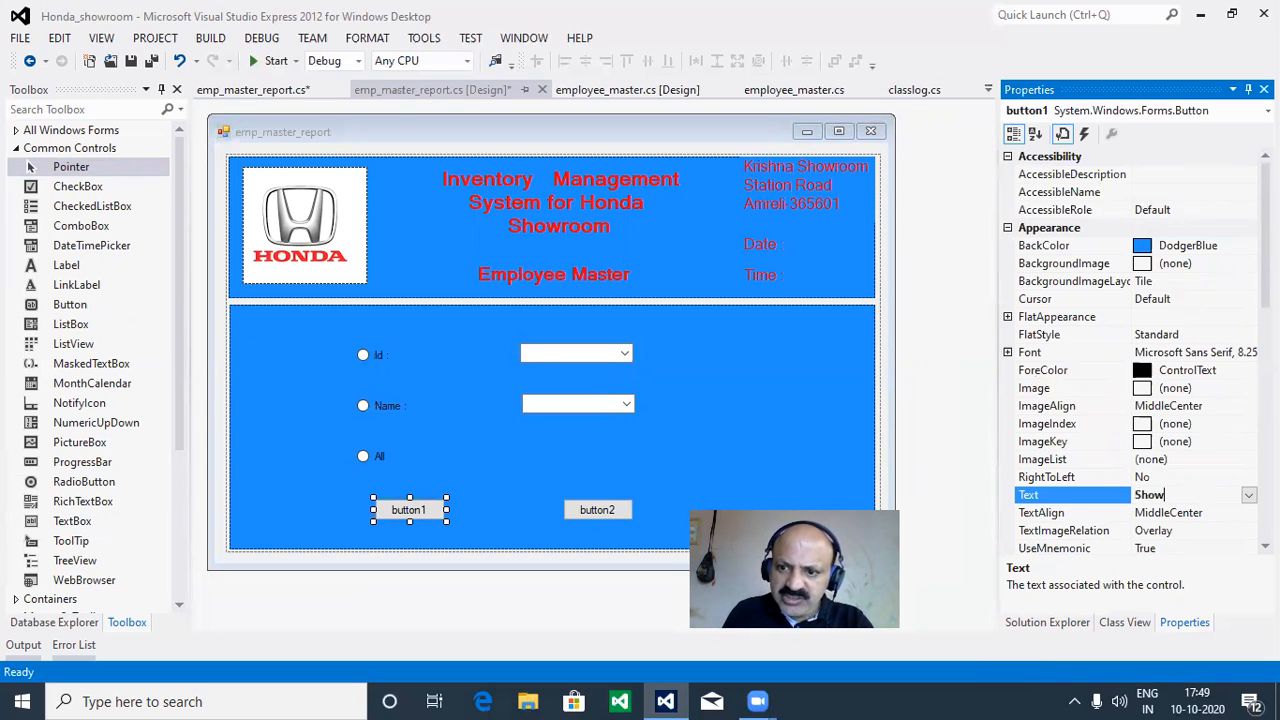
Change the text of button2 to "Exit".
{"action": "left_click", "coordinate": [605, 509]}
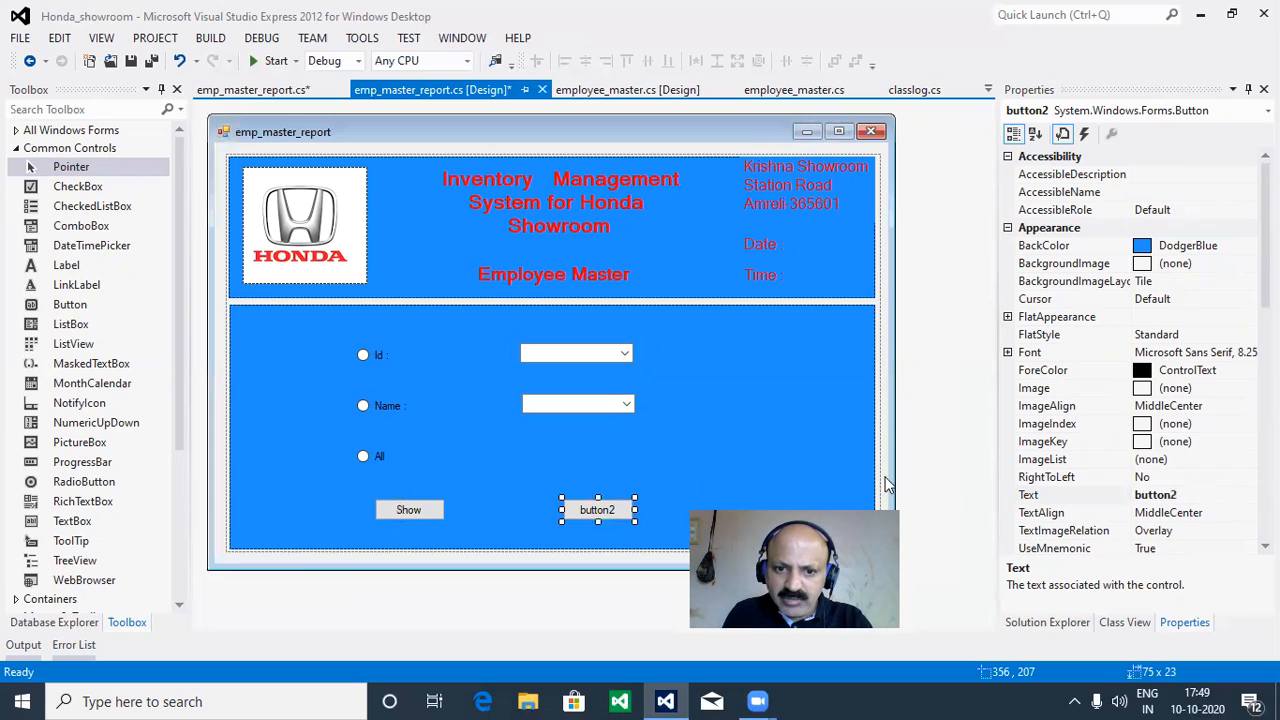
{"action": "left_click", "coordinate": [1186, 495]}
{"action": "key", "text": "BackSpace"}
{"action": "key", "text": "BackSpace"}
{"action": "key", "text": "BackSpace"}
{"action": "key", "text": "BackSpace"}
{"action": "key", "text": "BackSpace"}
{"action": "key", "text": "BackSpace"}
{"action": "key", "text": "BackSpace"}
{"action": "type", "text": "Exit"}
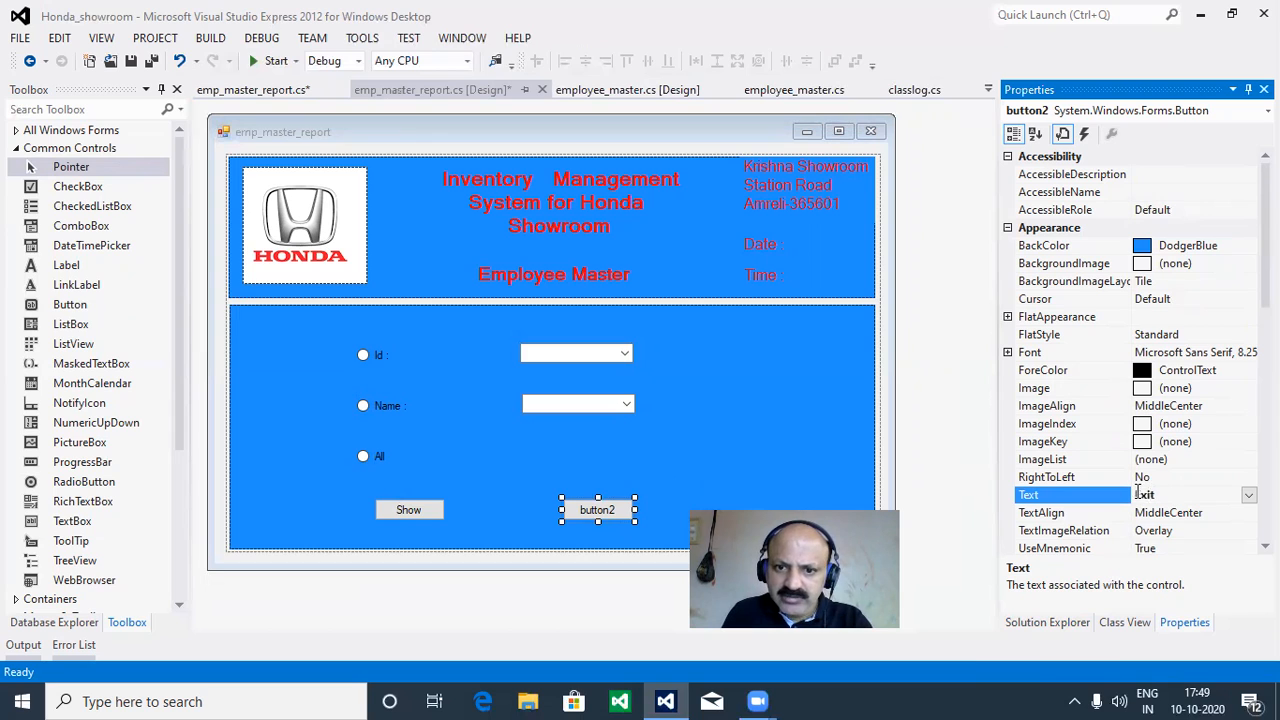
{"action": "left_click", "coordinate": [708, 438]}
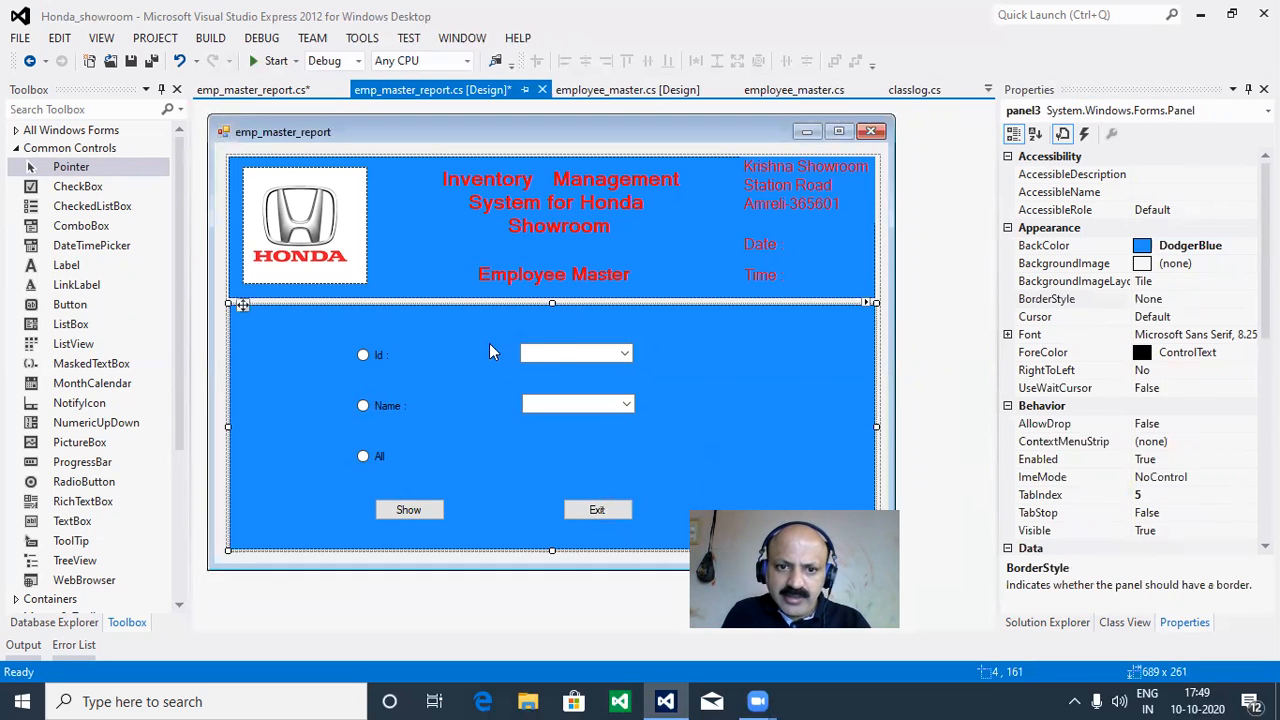
Widen both combo boxes toward the radio buttons with aligned near edges, making the Id combo box about 166 wide.
{"action": "left_click", "coordinate": [550, 351]}
{"action": "left_click_drag", "start_coordinate": [517, 352], "coordinate": [477, 355]}
{"action": "left_click", "coordinate": [554, 405]}
{"action": "left_click_drag", "start_coordinate": [520, 403], "coordinate": [486, 403]}
Move the Show button closer to the Exit button, keeping both level and Exit under the far end of the combo boxes.
{"action": "left_click_drag", "start_coordinate": [586, 509], "coordinate": [563, 511]}
{"action": "left_click_drag", "start_coordinate": [424, 507], "coordinate": [463, 508]}
{"action": "left_click_drag", "start_coordinate": [566, 510], "coordinate": [594, 510]}
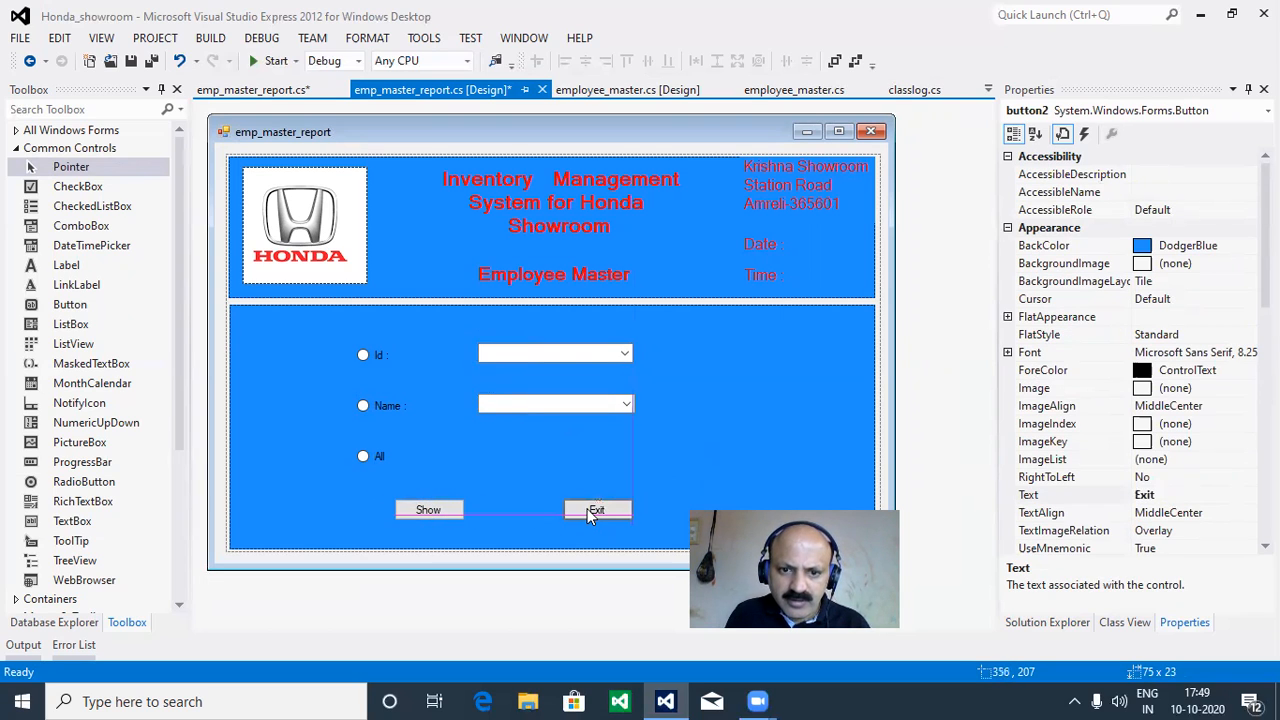
{"action": "left_click", "coordinate": [554, 432]}
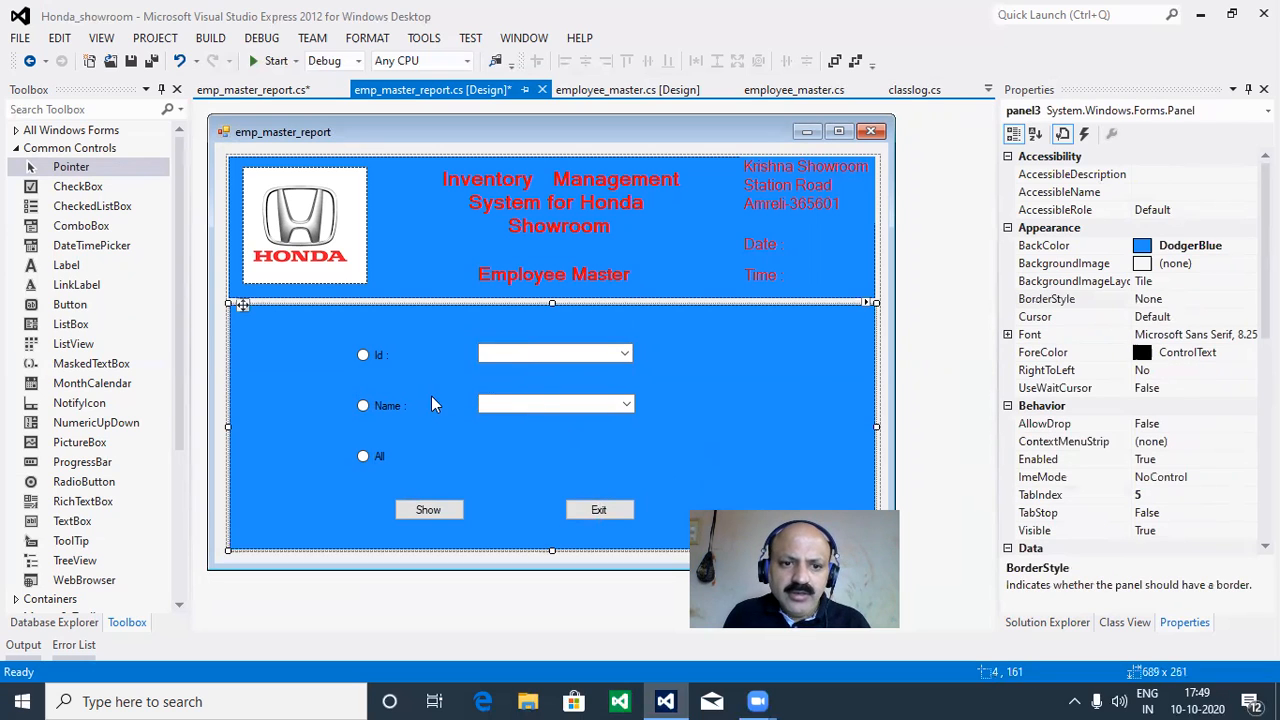
{"action": "left_click", "coordinate": [540, 352]}
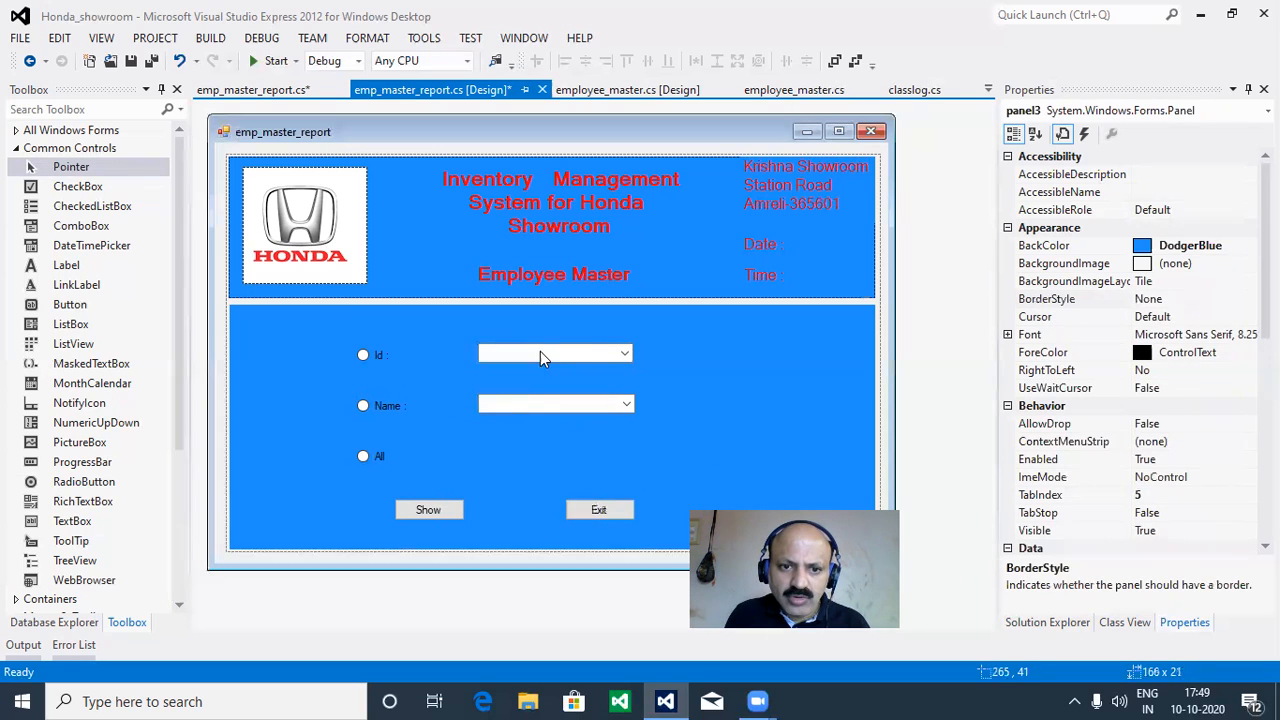
Set the Id radio button's font to Microsoft Sans Serif, bold, size 12.
{"action": "left_click", "coordinate": [380, 356]}
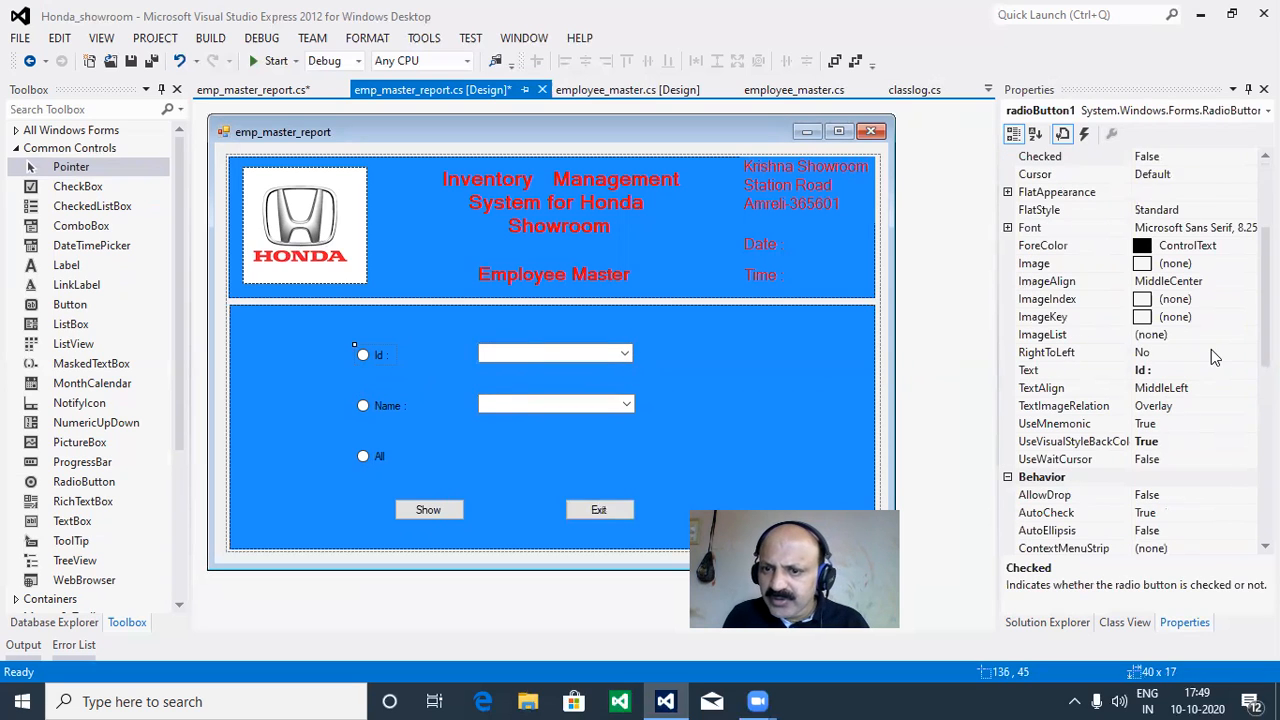
{"action": "left_click", "coordinate": [1211, 229]}
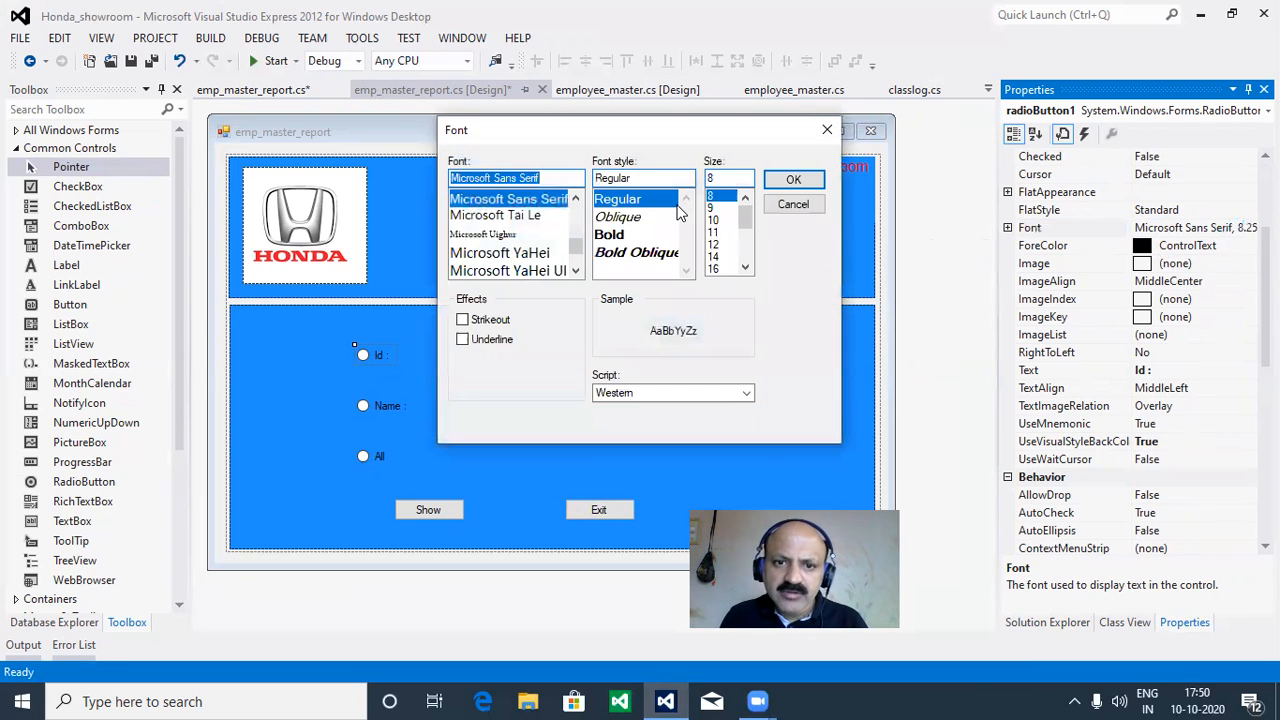
{"action": "left_click", "coordinate": [714, 245]}
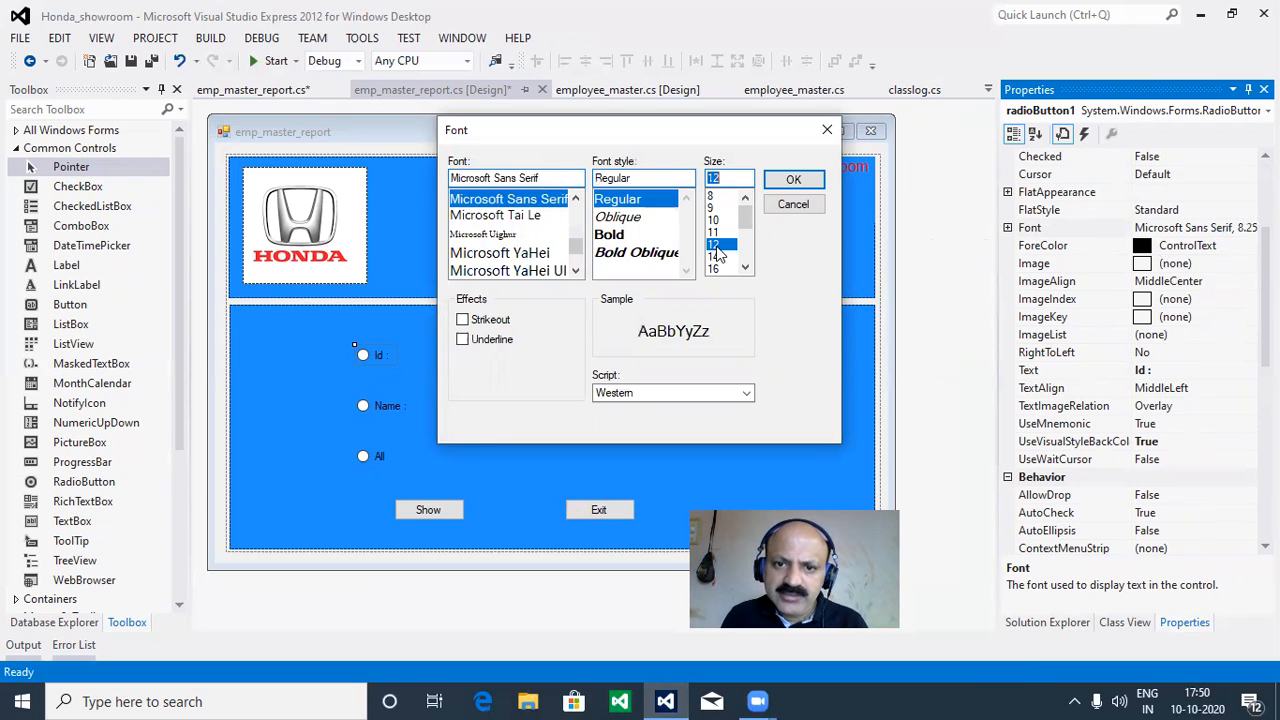
{"action": "left_click", "coordinate": [613, 238]}
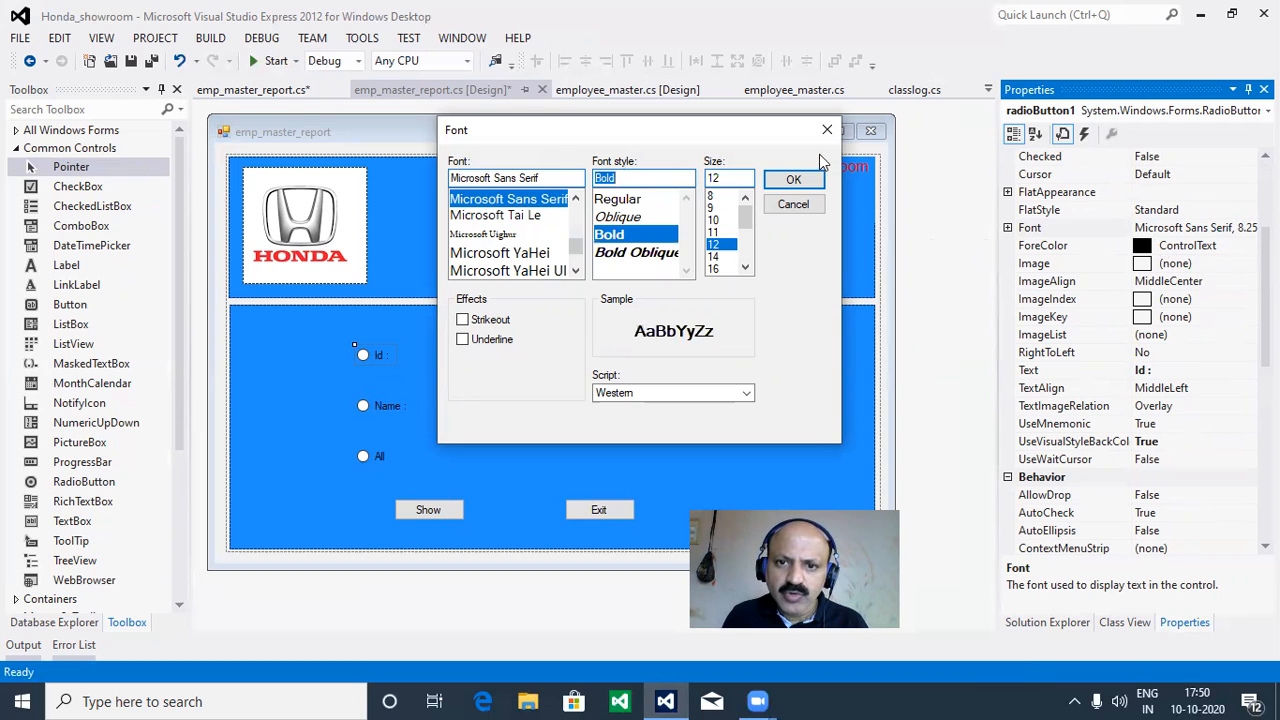
{"action": "left_click", "coordinate": [793, 181]}
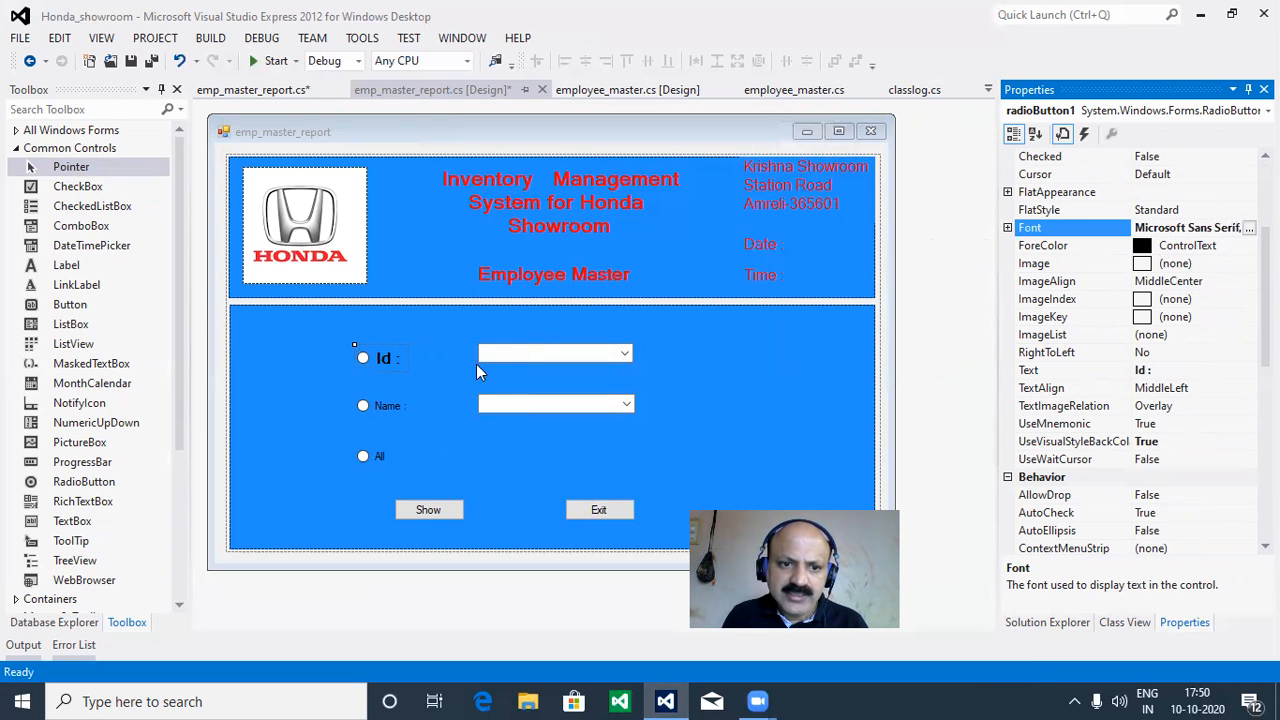
Set the Name radio button's font to Microsoft Sans Serif, bold, size 12.
{"action": "left_click", "coordinate": [370, 407]}
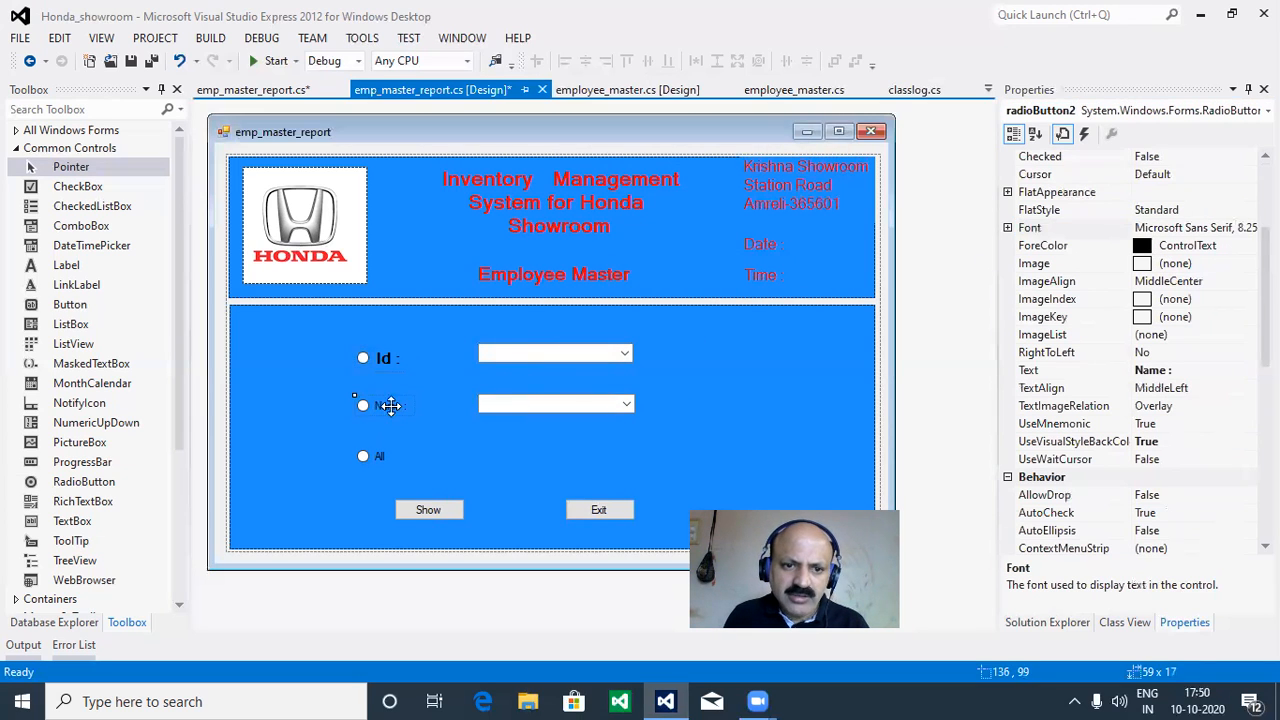
{"action": "left_click", "coordinate": [1225, 228]}
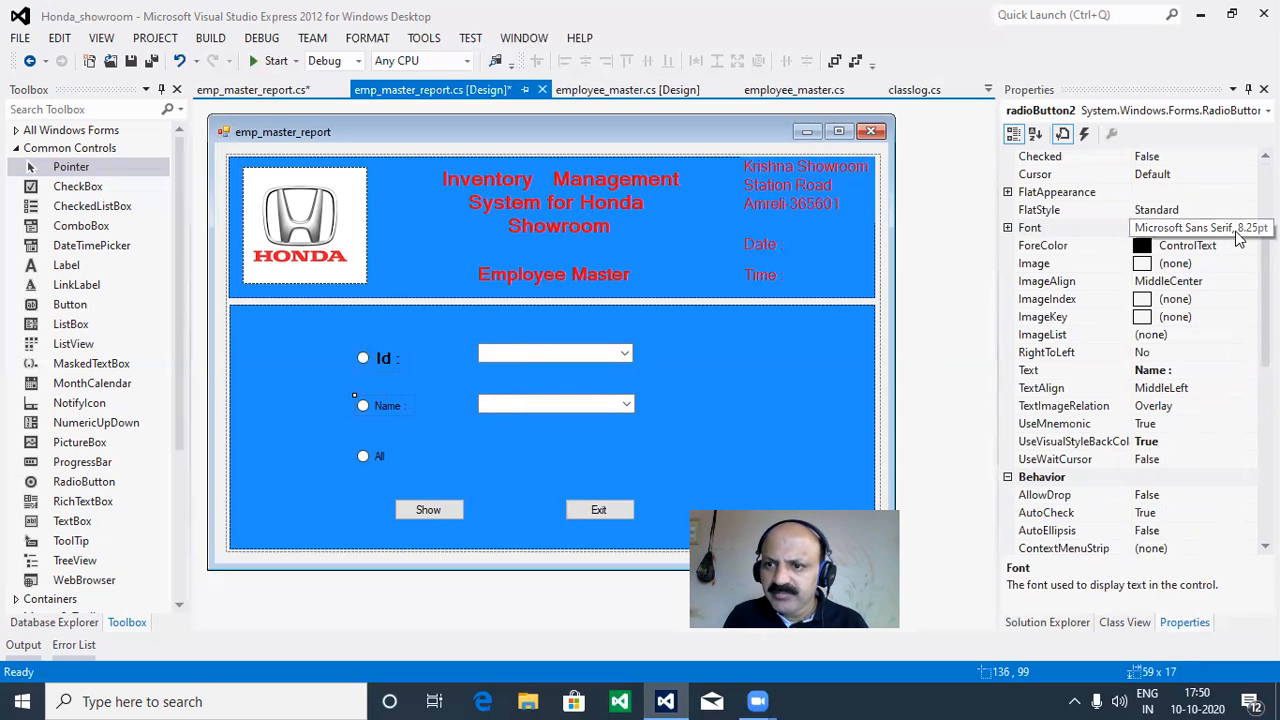
{"action": "left_click", "coordinate": [1249, 228]}
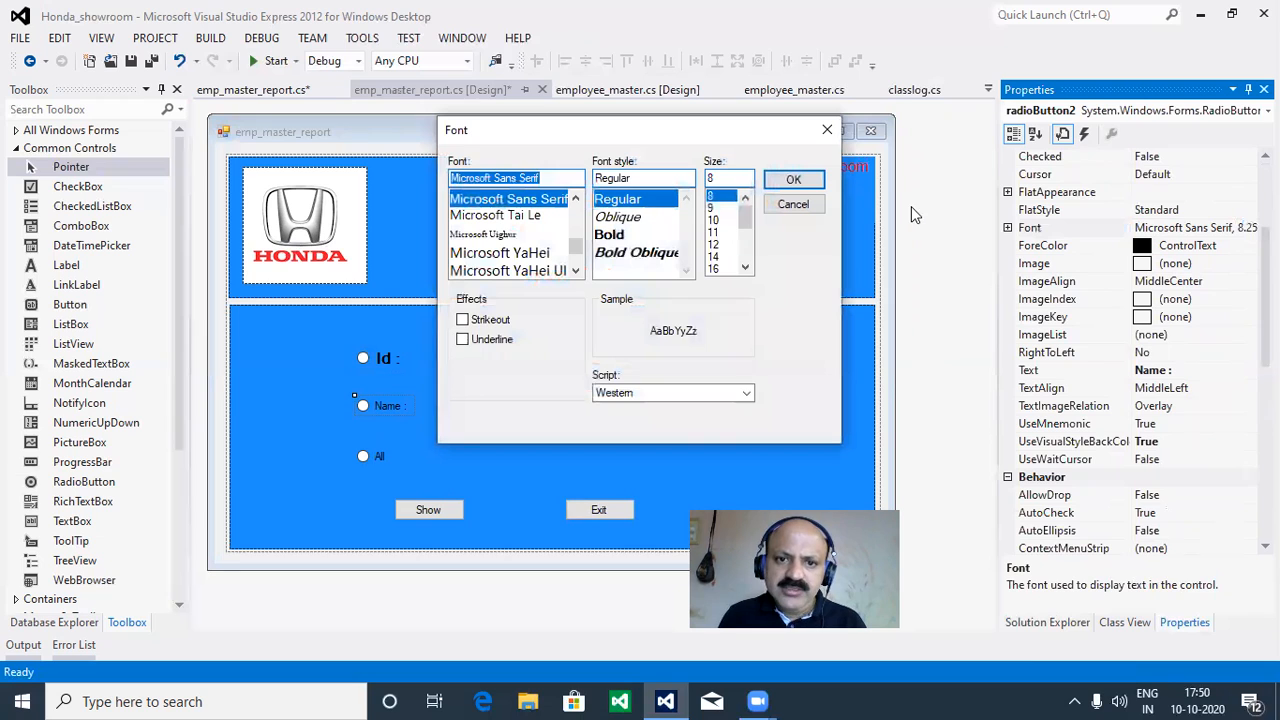
{"action": "left_click", "coordinate": [714, 244]}
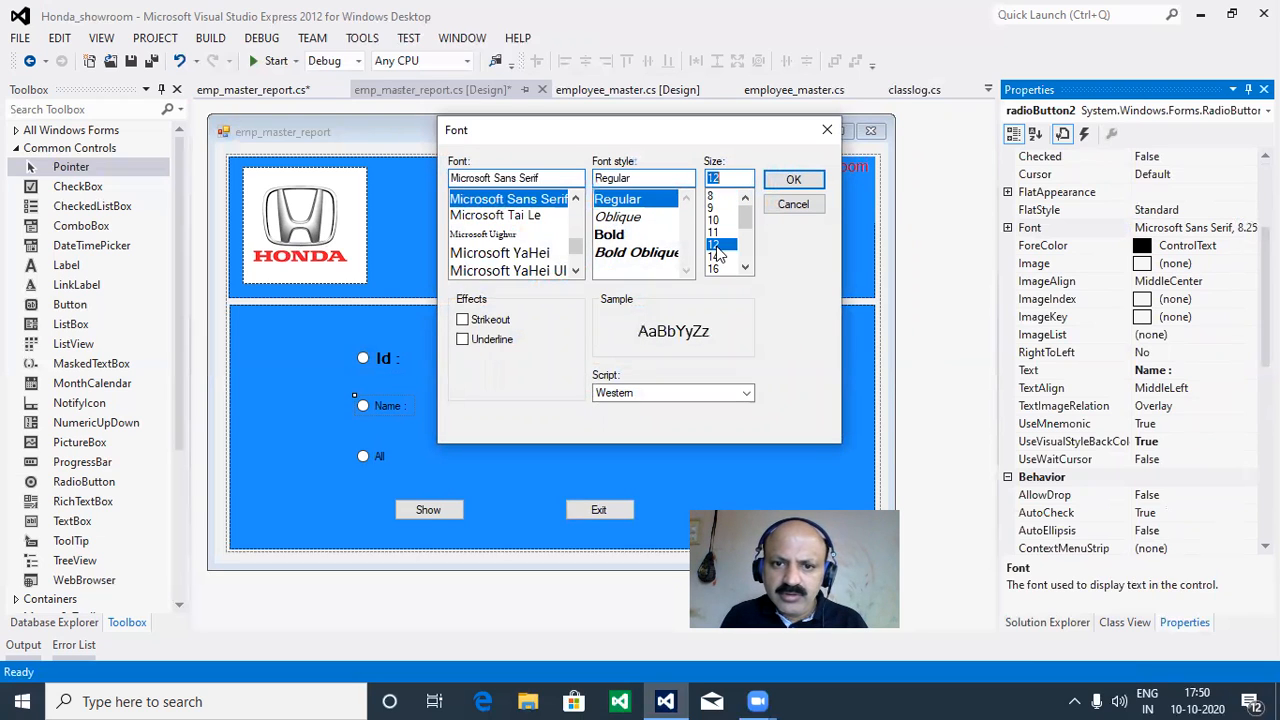
{"action": "left_click", "coordinate": [628, 236]}
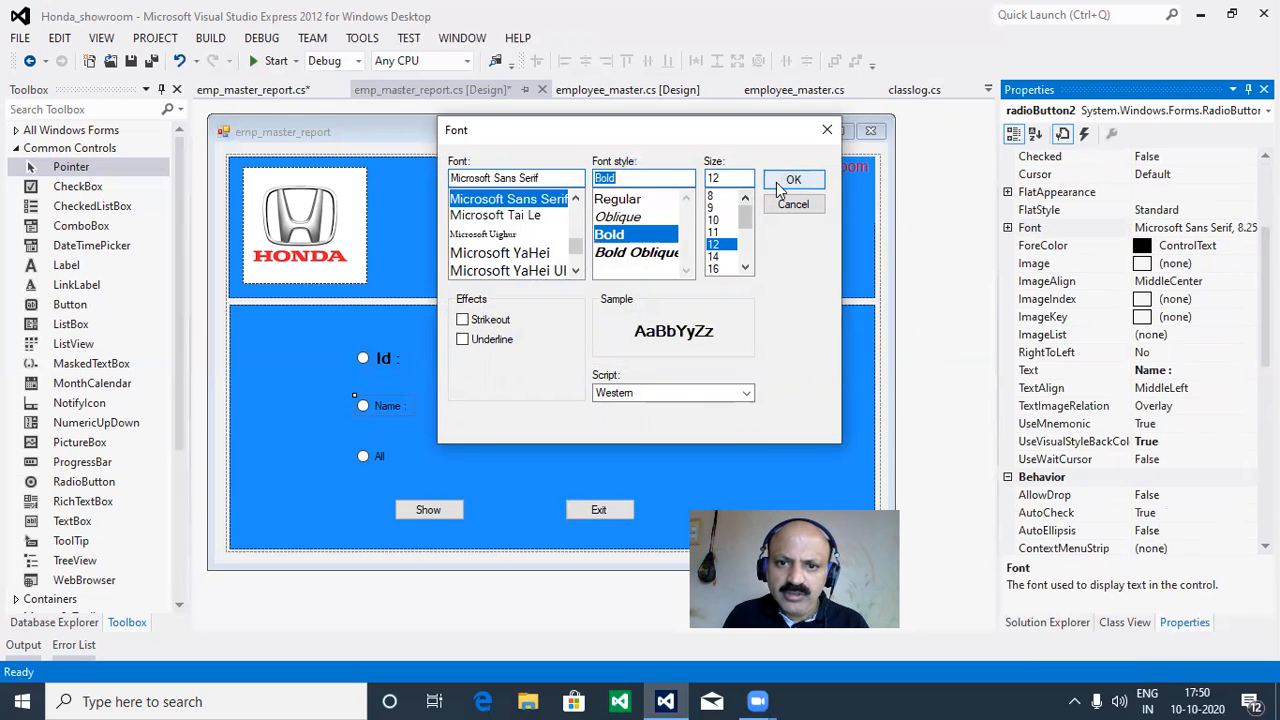
{"action": "left_click", "coordinate": [784, 180]}
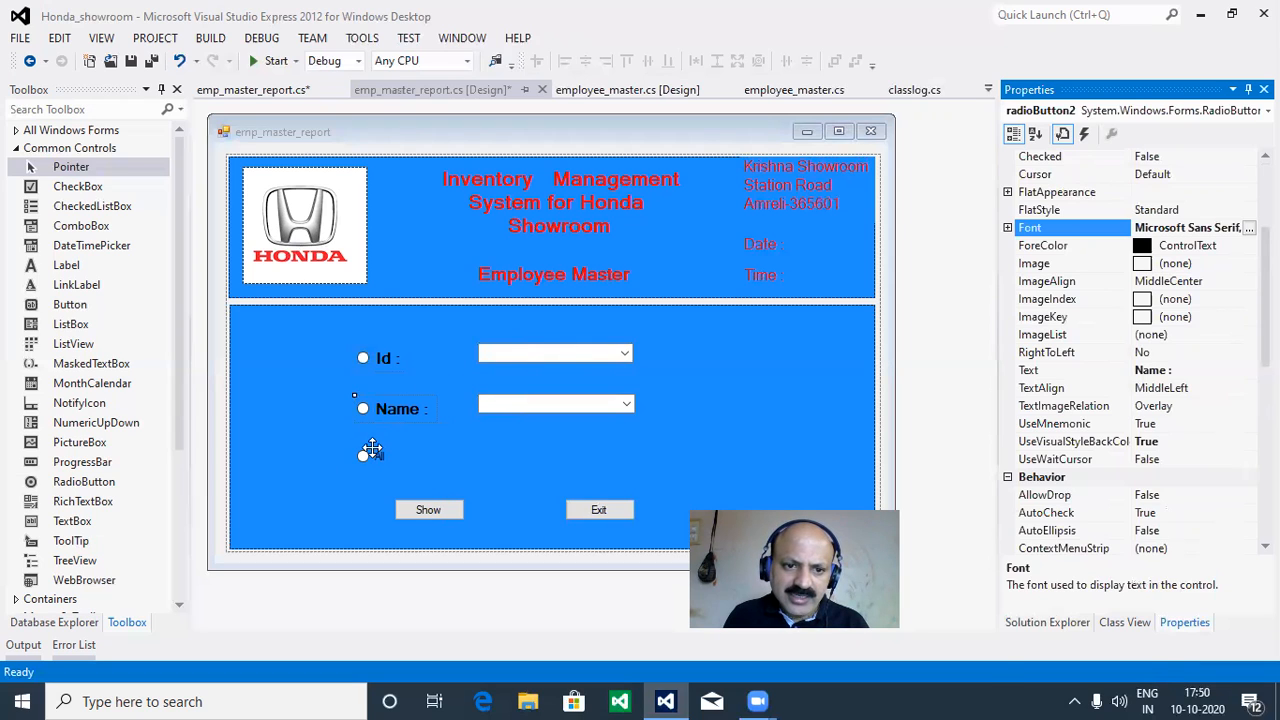
Set the All radio button's font to Microsoft Sans Serif, bold, size 12.
{"action": "left_click", "coordinate": [372, 450]}
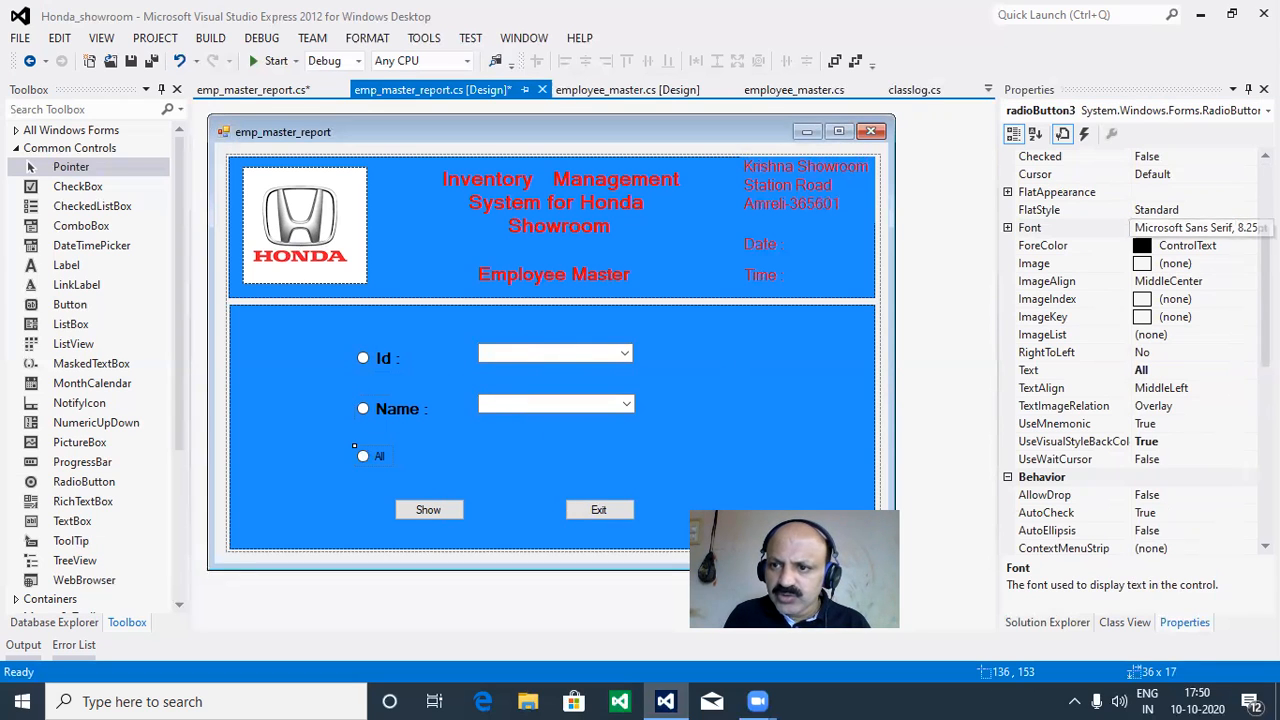
{"action": "left_click", "coordinate": [1190, 228]}
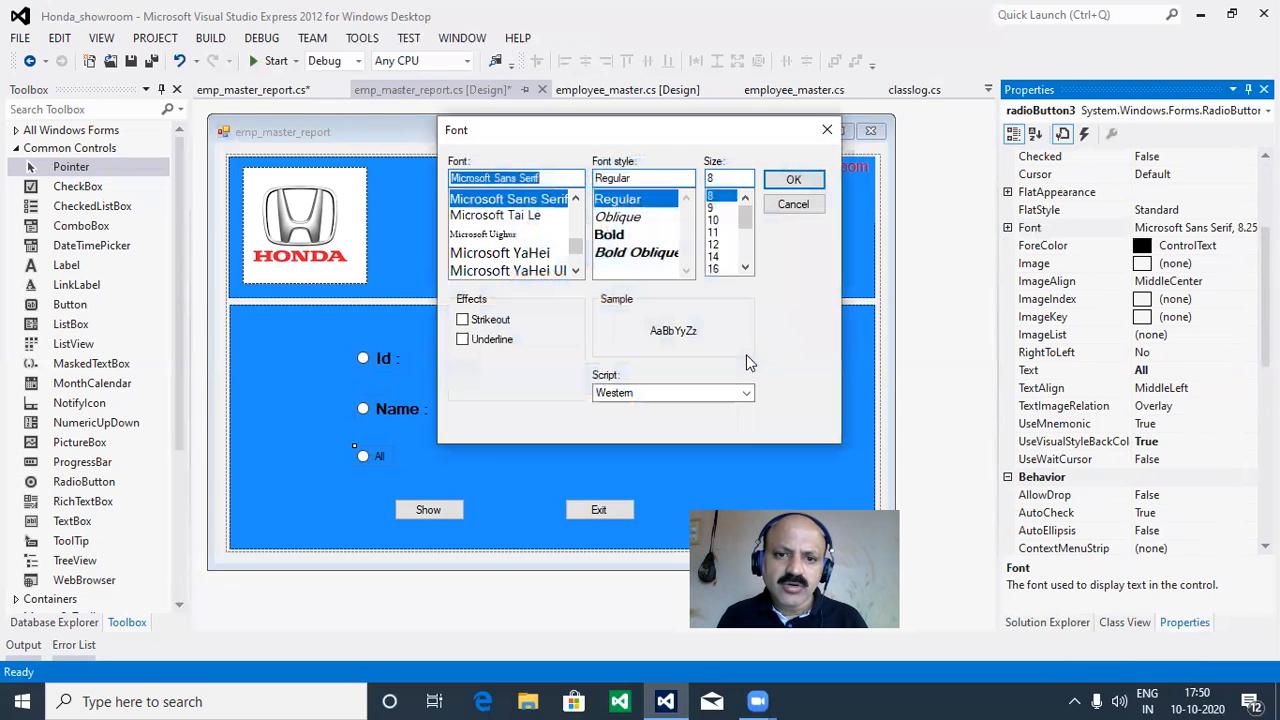
{"action": "left_click", "coordinate": [620, 234]}
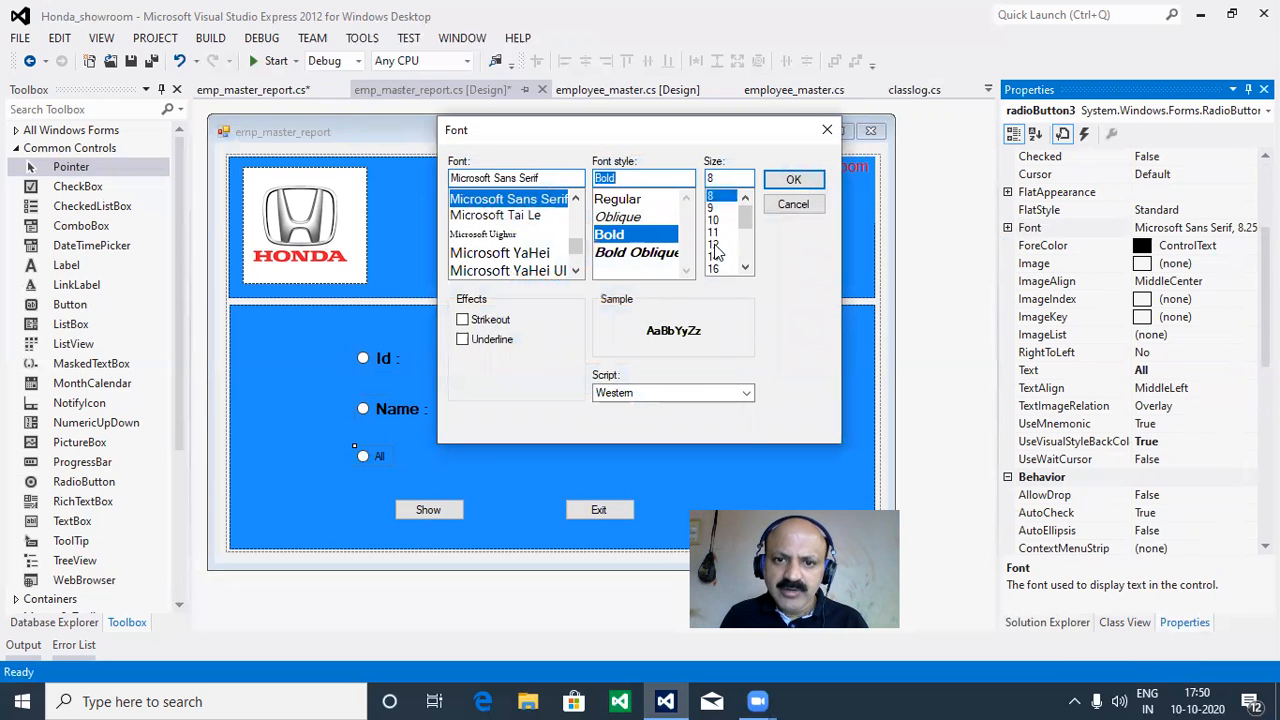
{"action": "left_click", "coordinate": [713, 245]}
{"action": "left_click", "coordinate": [792, 179]}
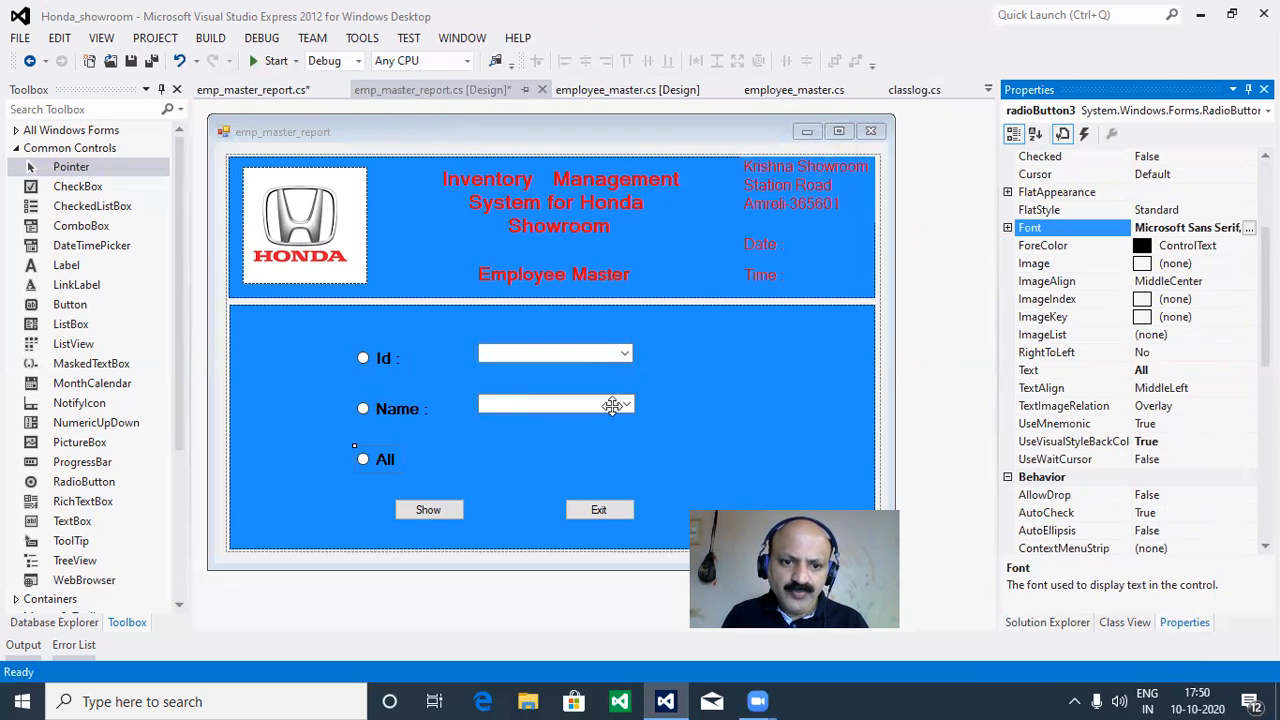
Set the Show button's font to Microsoft Sans Serif, bold, size 12, and extend its lower edge to fit the caption.
{"action": "left_click", "coordinate": [432, 510]}
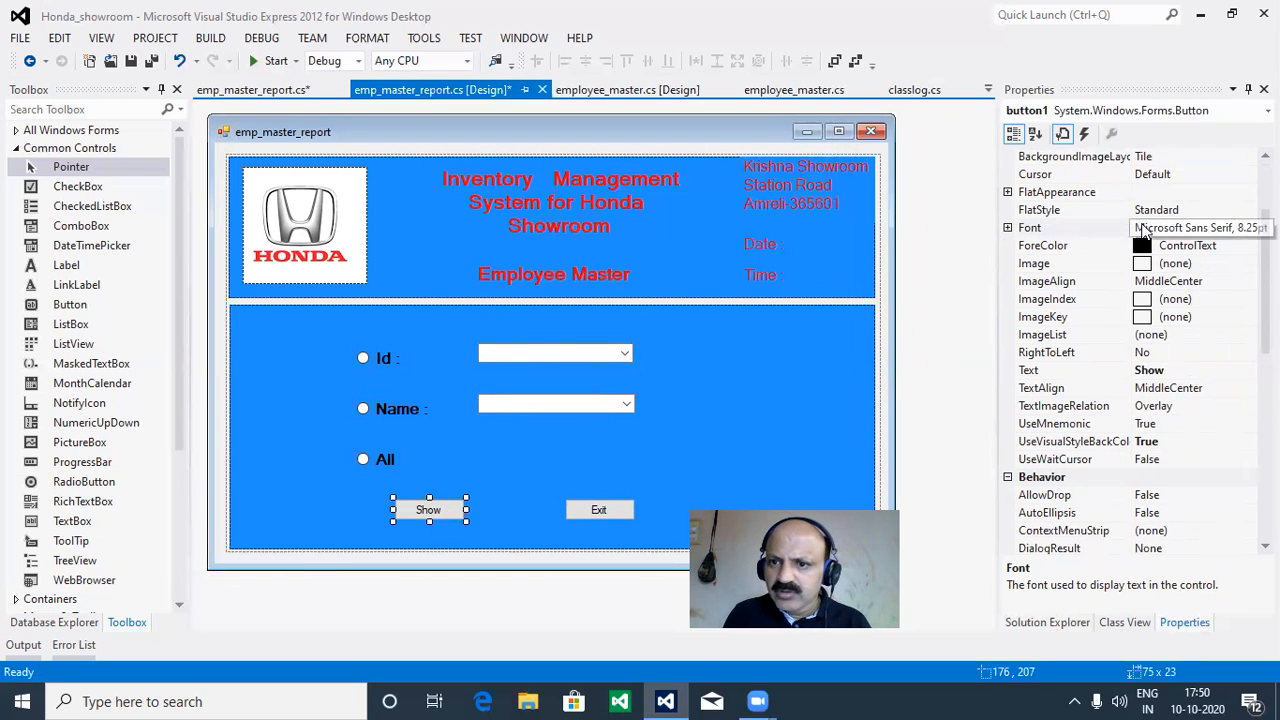
{"action": "left_click", "coordinate": [1219, 228]}
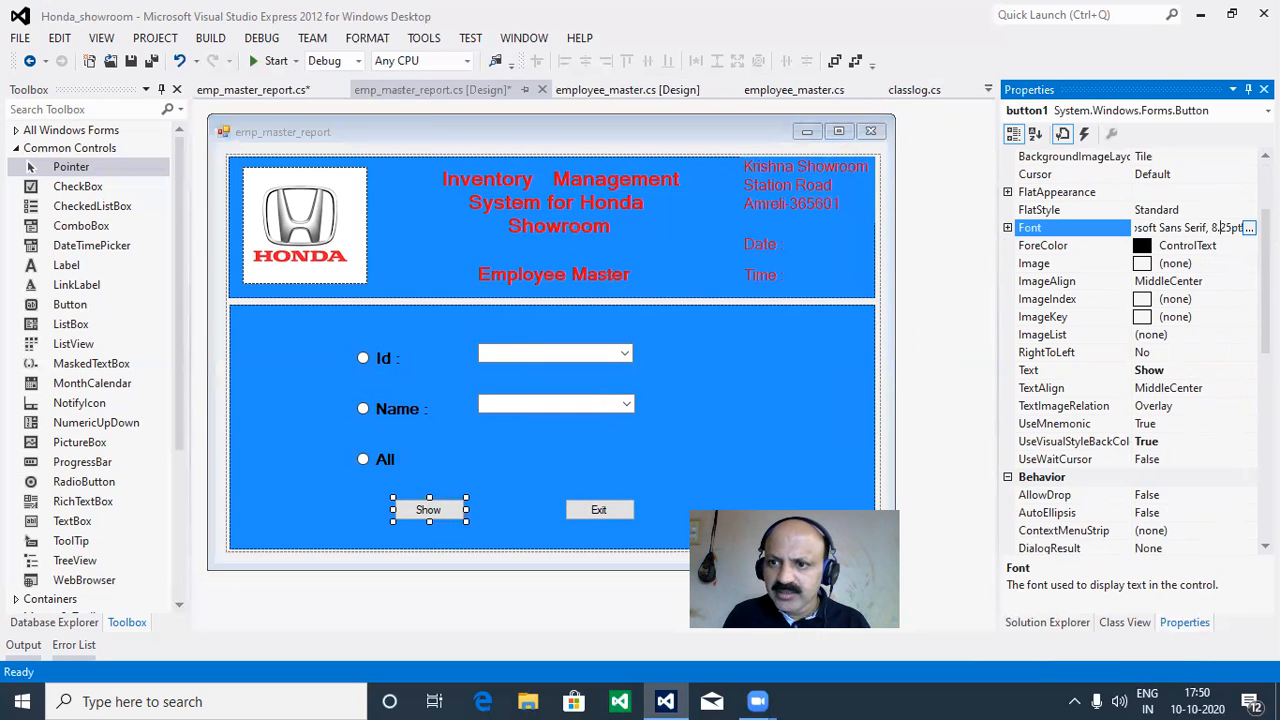
{"action": "left_click", "coordinate": [1249, 228]}
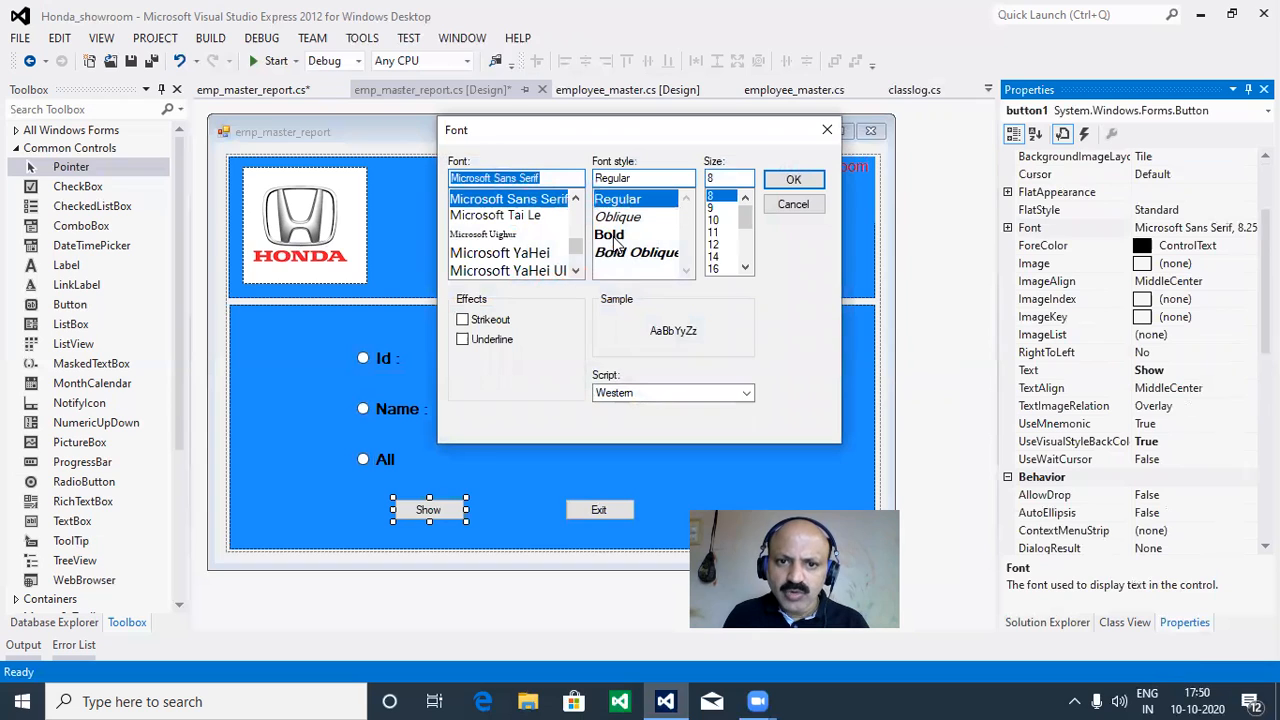
{"action": "left_click", "coordinate": [662, 240]}
{"action": "left_click", "coordinate": [712, 245]}
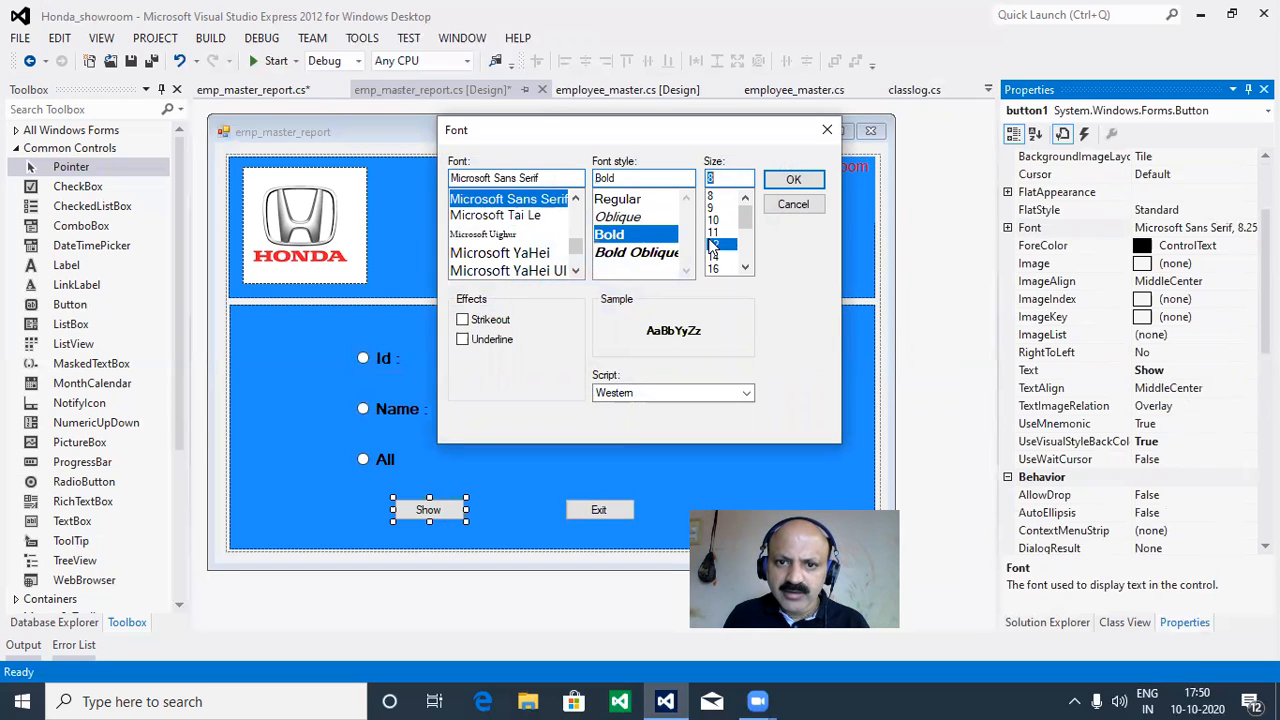
{"action": "left_click", "coordinate": [792, 180]}
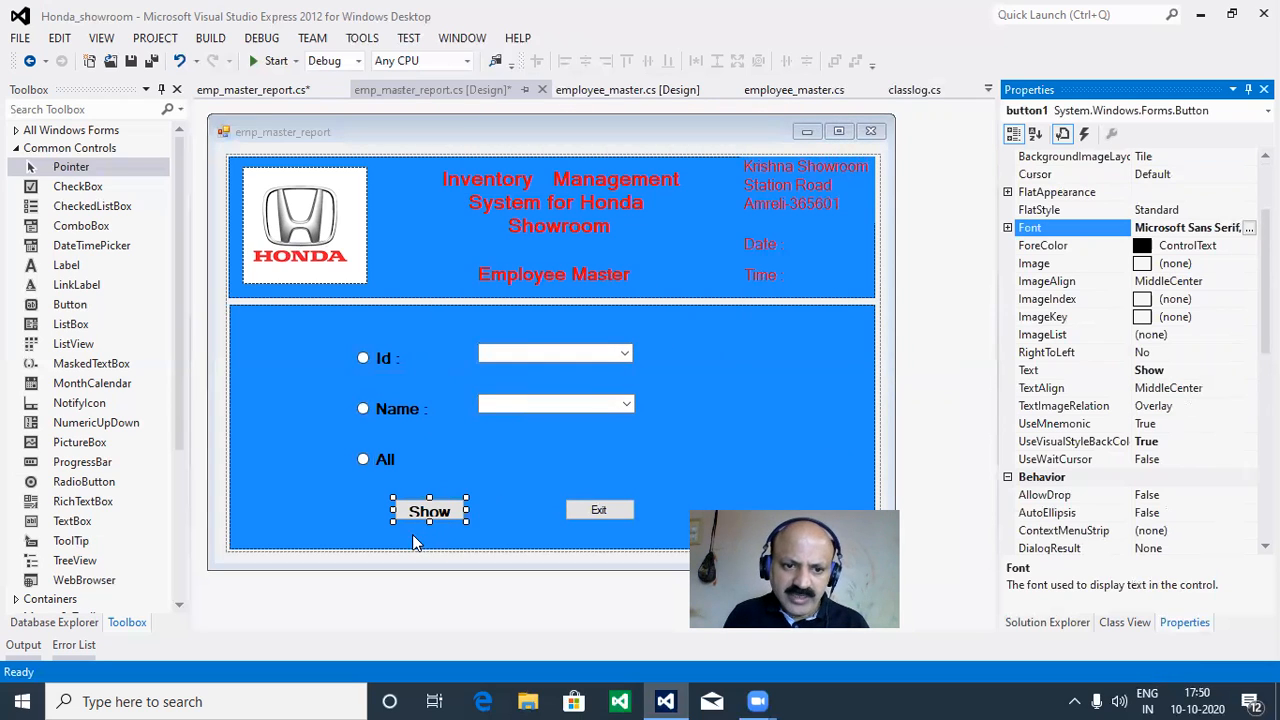
{"action": "left_click_drag", "start_coordinate": [429, 522], "coordinate": [431, 533]}
Set the Exit button's font to Microsoft Sans Serif, bold, size 12, and increase its height to about 35, matching the Show button.
{"action": "left_click", "coordinate": [570, 511]}
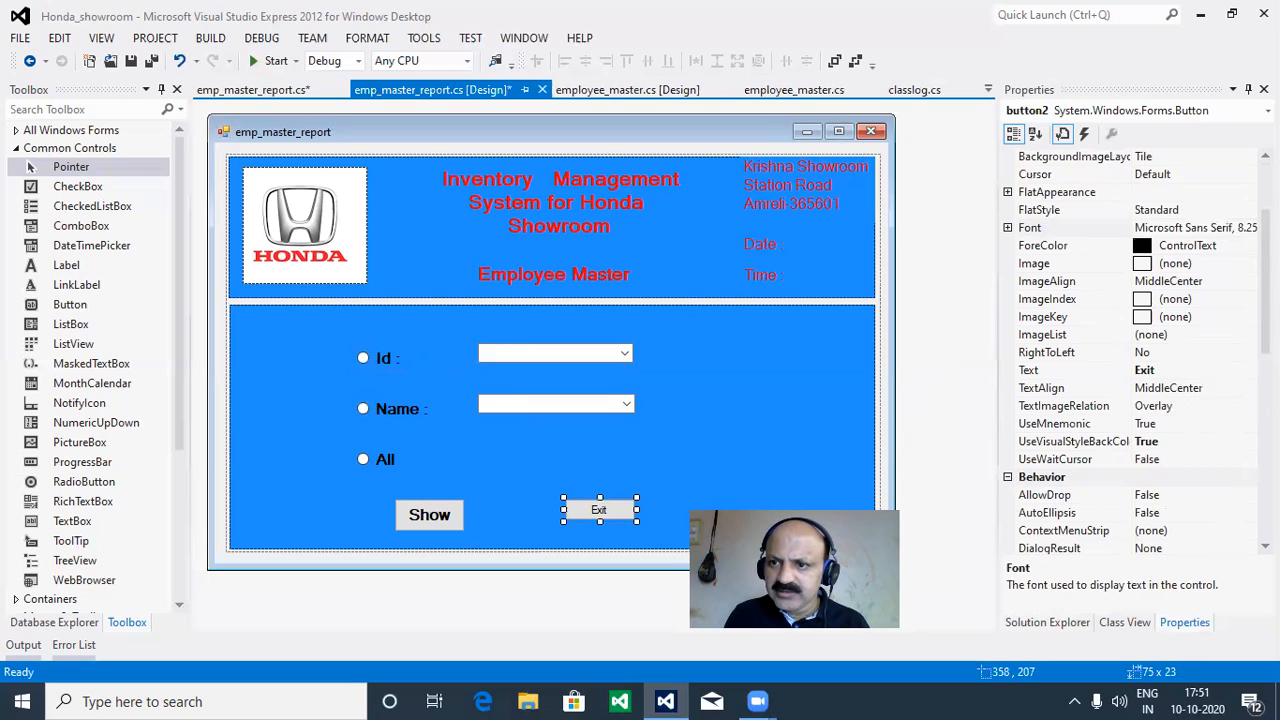
{"action": "left_click", "coordinate": [1226, 228]}
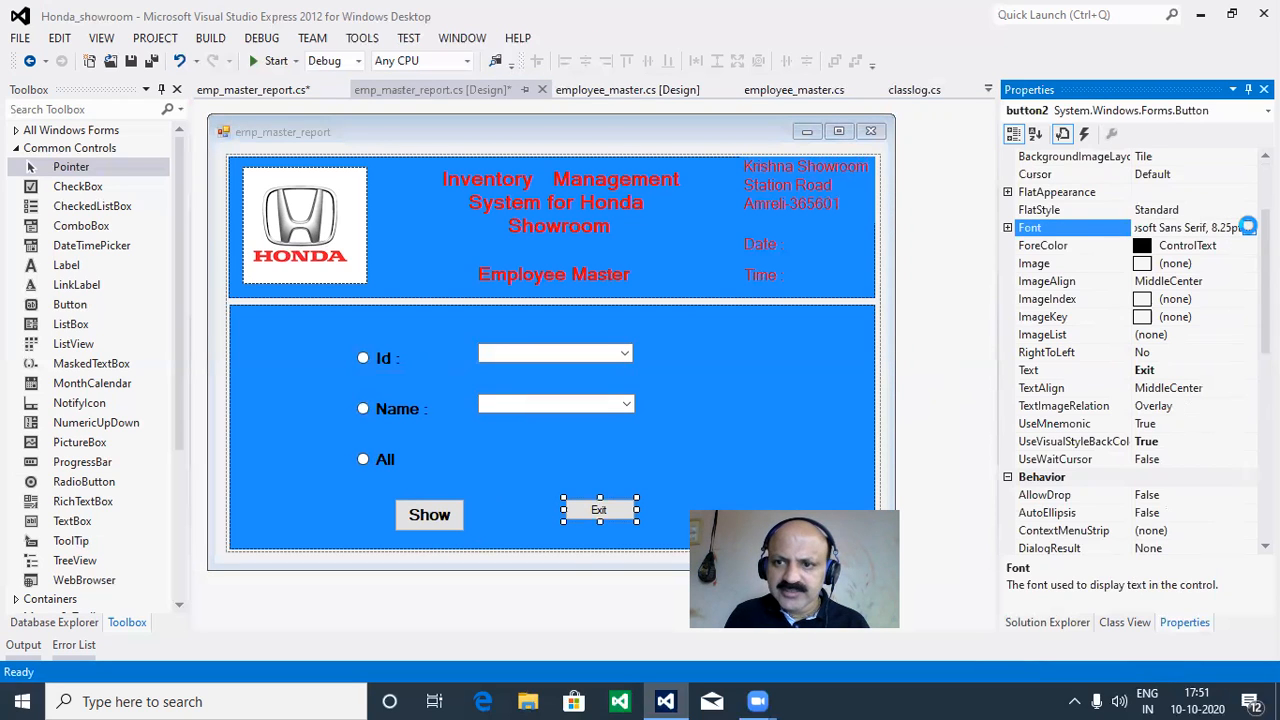
{"action": "left_click", "coordinate": [1248, 228]}
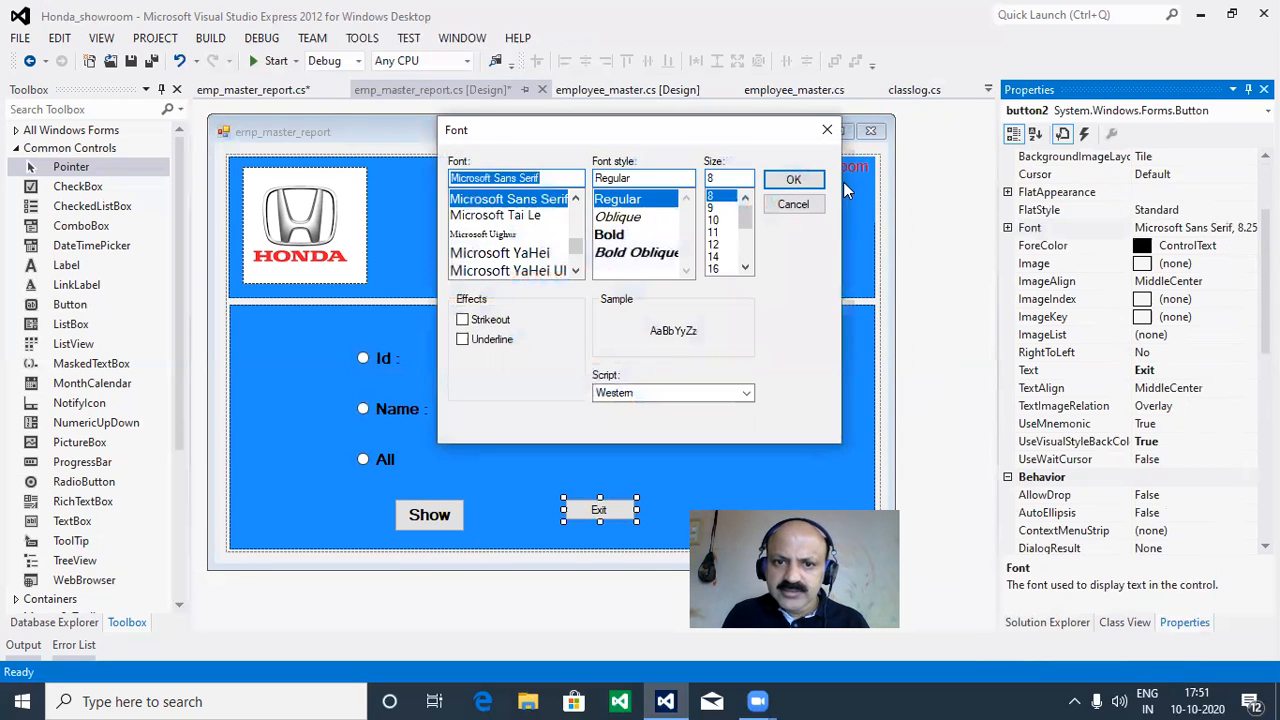
{"action": "left_click", "coordinate": [610, 235]}
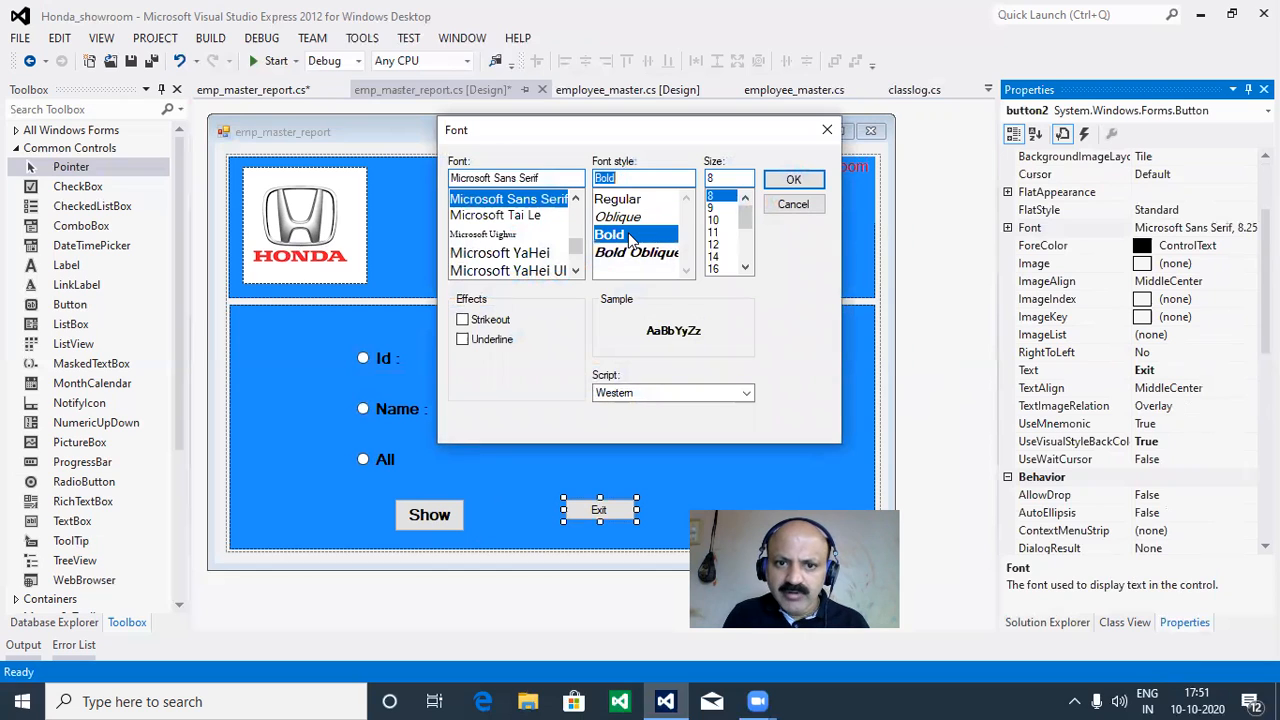
{"action": "left_click", "coordinate": [714, 246]}
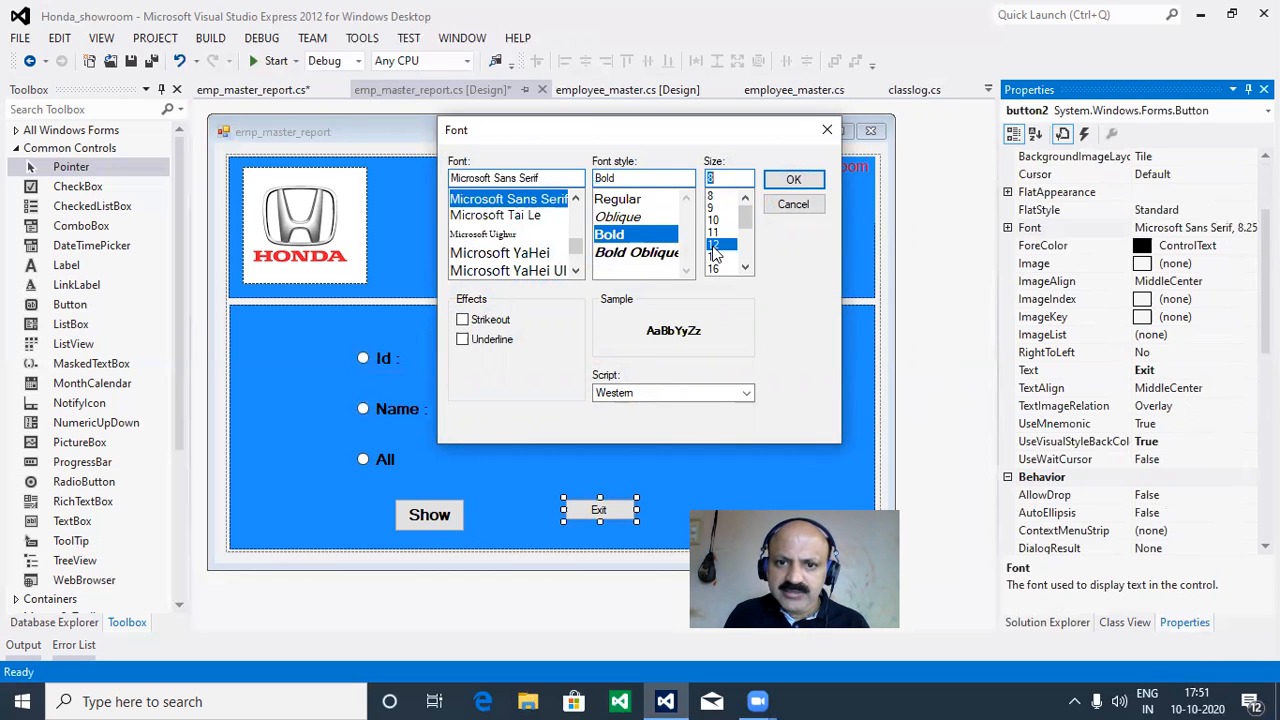
{"action": "left_click", "coordinate": [793, 179]}
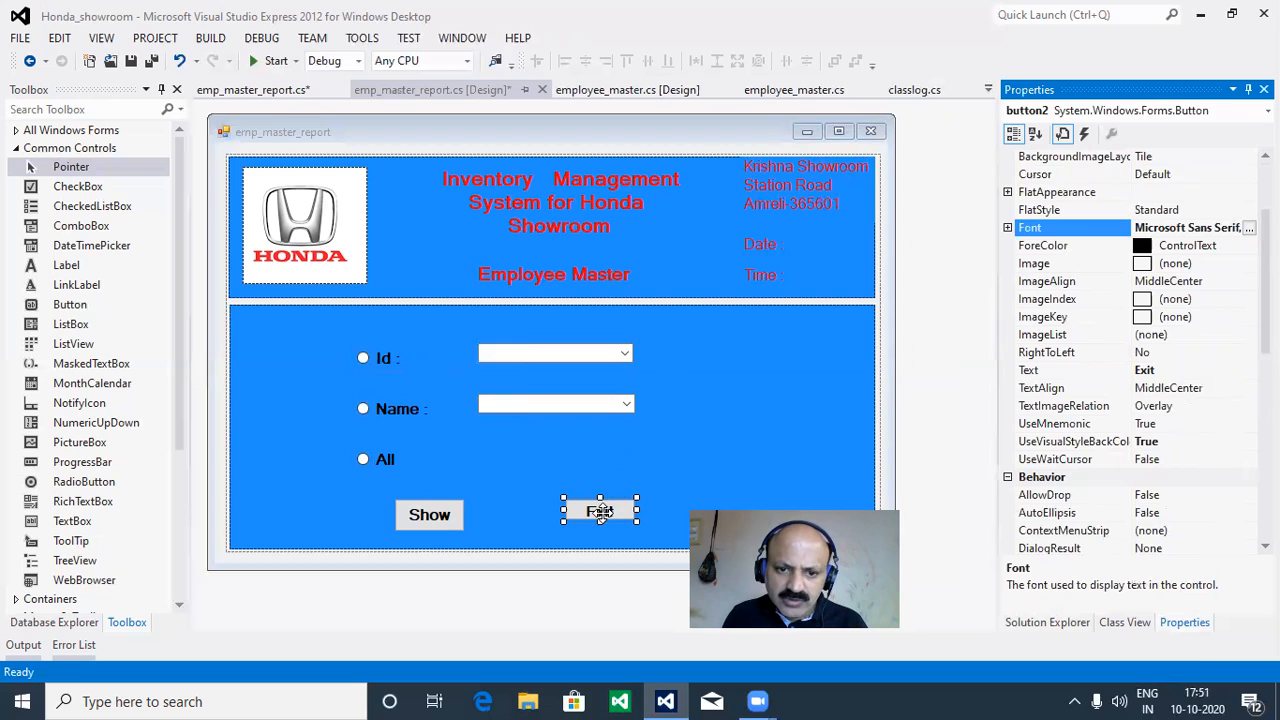
{"action": "left_click_drag", "start_coordinate": [599, 522], "coordinate": [600, 533]}
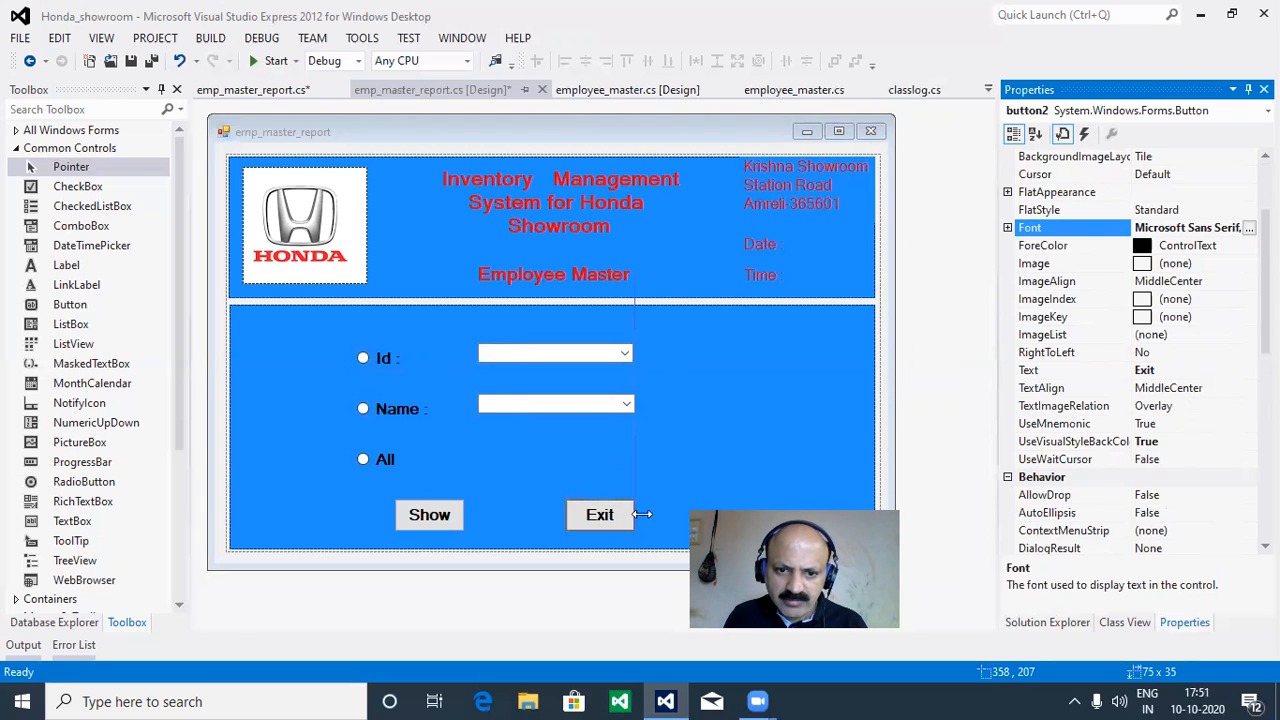
{"action": "left_click", "coordinate": [546, 451]}
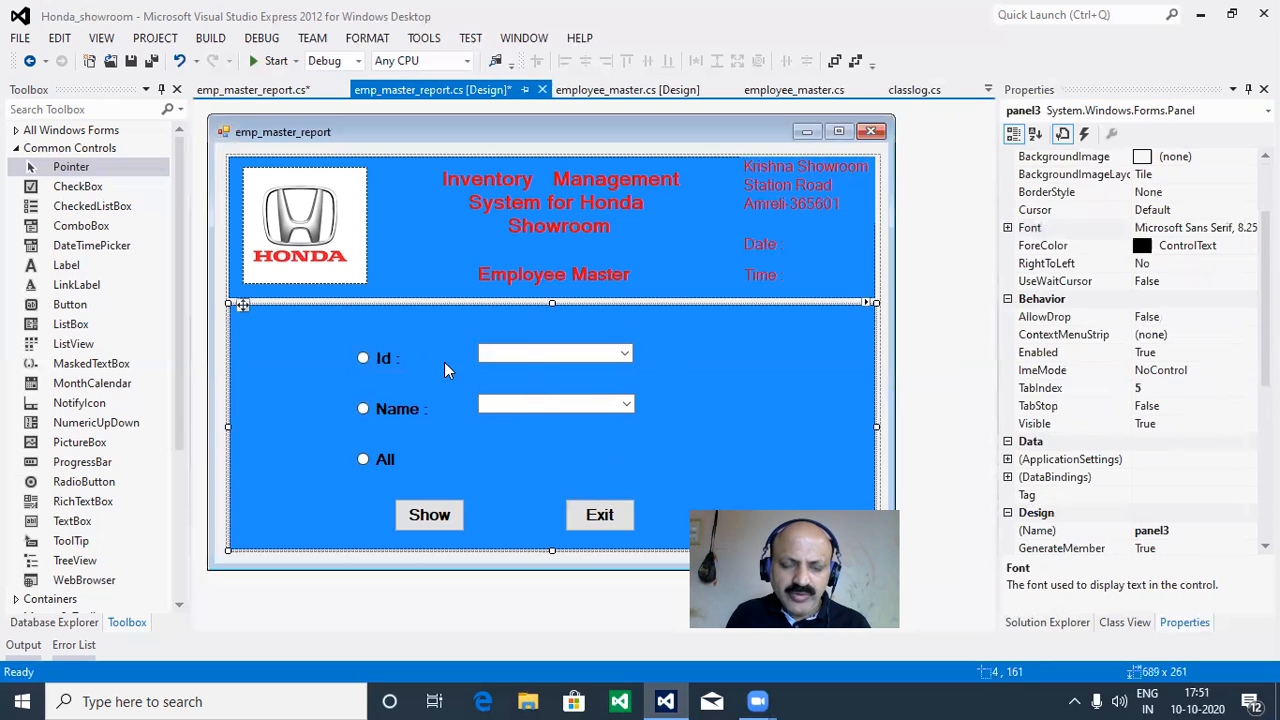
Change the Name property of the Id radio button to rbid.
{"action": "left_click", "coordinate": [389, 357]}
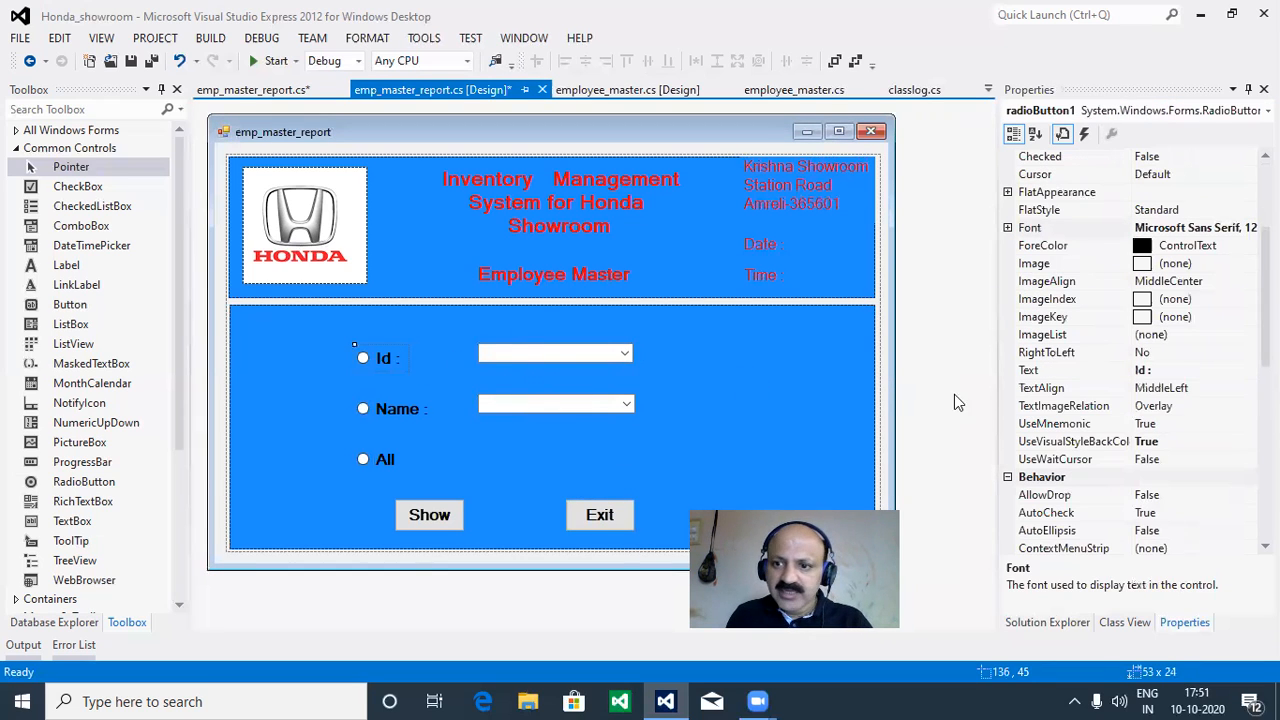
{"action": "left_click_drag", "start_coordinate": [1265, 325], "coordinate": [1265, 381]}
{"action": "scroll", "coordinate": [1240, 369], "scroll_direction": "down", "scroll_amount": 4}
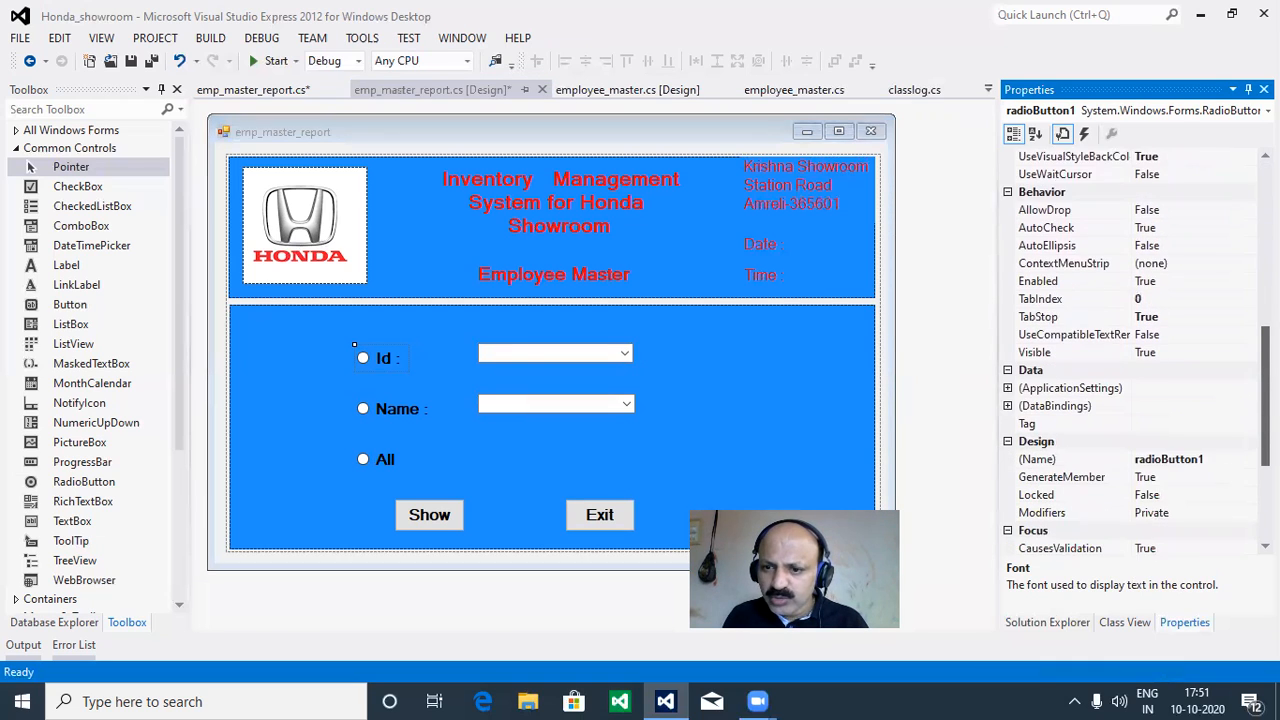
{"action": "left_click", "coordinate": [1221, 370]}
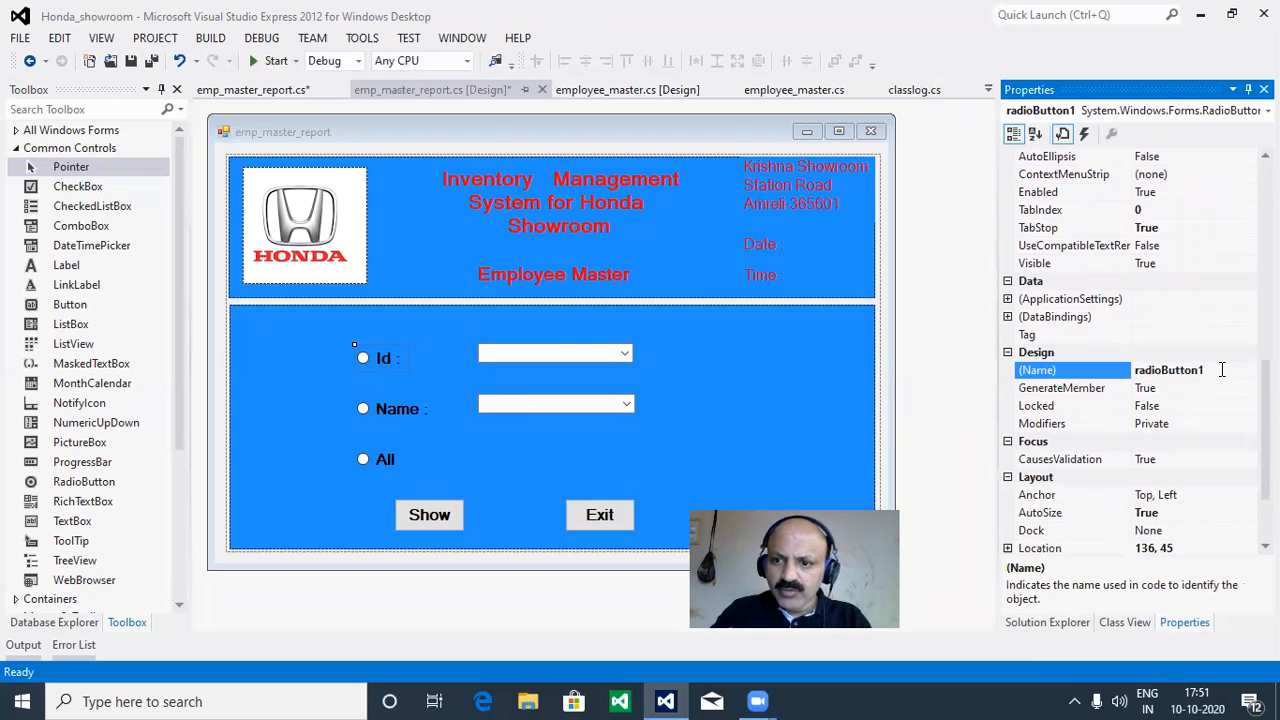
{"action": "key", "text": "BackSpace"}
{"action": "key", "text": "BackSpace"}
{"action": "key", "text": "BackSpace"}
{"action": "key", "text": "BackSpace"}
{"action": "key", "text": "BackSpace"}
{"action": "key", "text": "BackSpace"}
{"action": "key", "text": "BackSpace"}
{"action": "key", "text": "BackSpace"}
{"action": "key", "text": "BackSpace"}
{"action": "key", "text": "BackSpace"}
{"action": "key", "text": "BackSpace"}
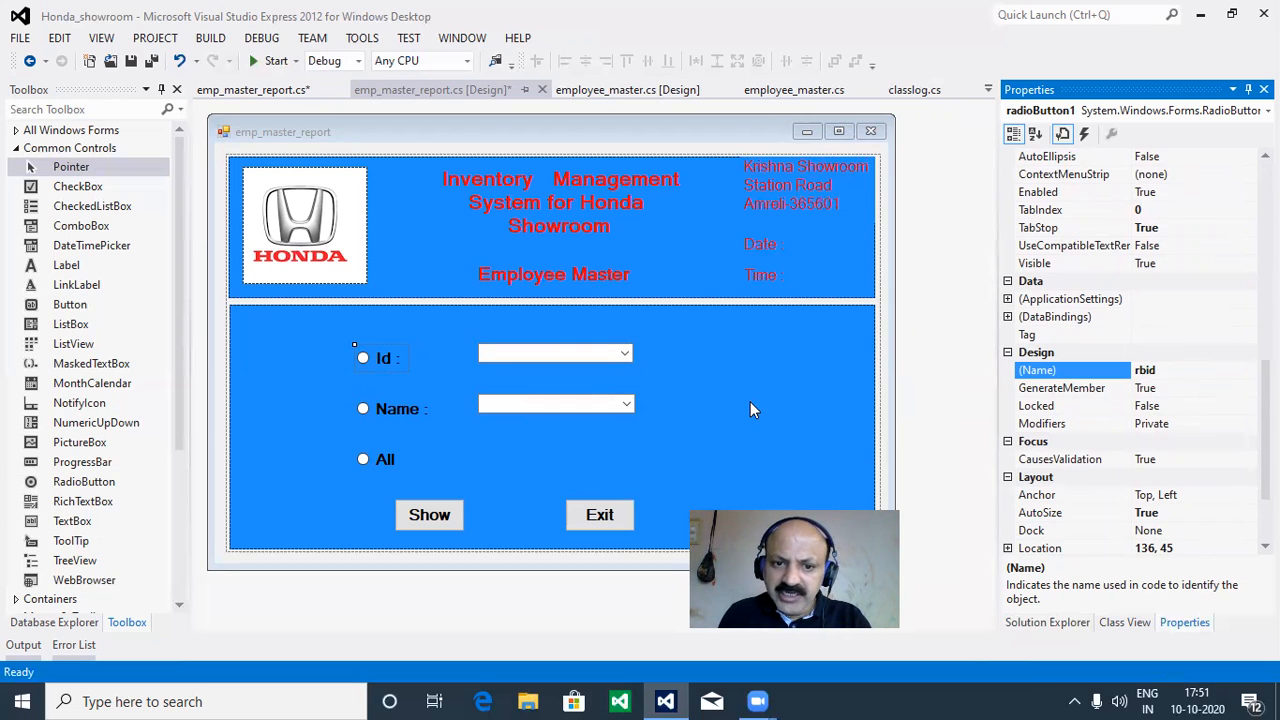
Change the Name property of the Name radio button to rbenm.
{"action": "left_click", "coordinate": [397, 412]}
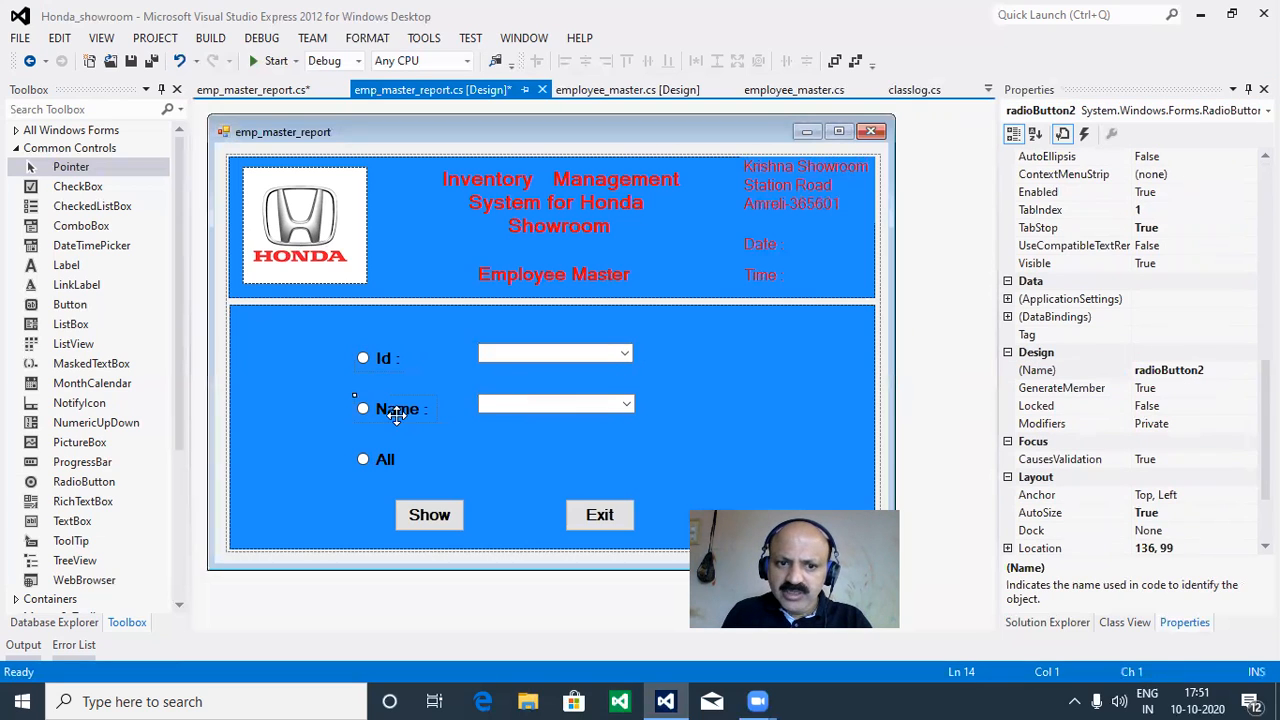
{"action": "left_click", "coordinate": [1214, 370]}
{"action": "key", "text": "BackSpace"}
{"action": "key", "text": "BackSpace"}
{"action": "key", "text": "BackSpace"}
{"action": "key", "text": "BackSpace"}
{"action": "key", "text": "BackSpace"}
{"action": "key", "text": "BackSpace"}
{"action": "key", "text": "BackSpace"}
{"action": "key", "text": "BackSpace"}
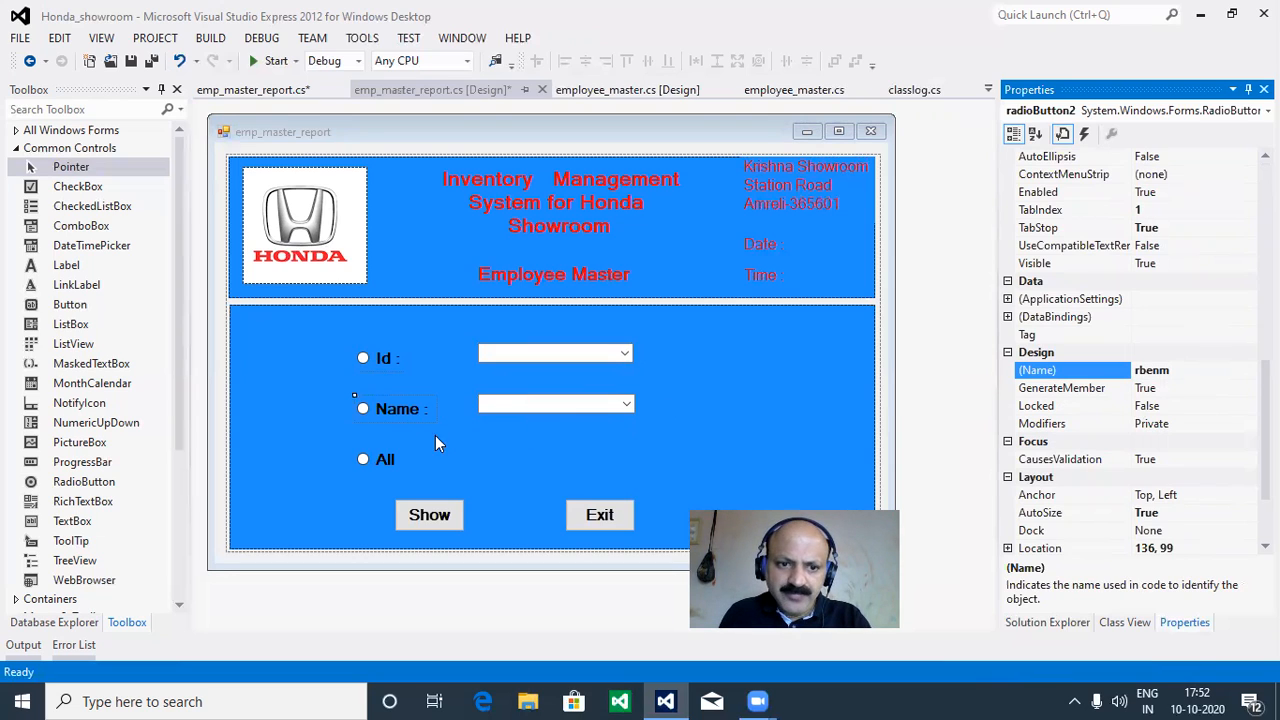
Change the Name property of the All radio button to rball.
{"action": "left_click", "coordinate": [392, 458]}
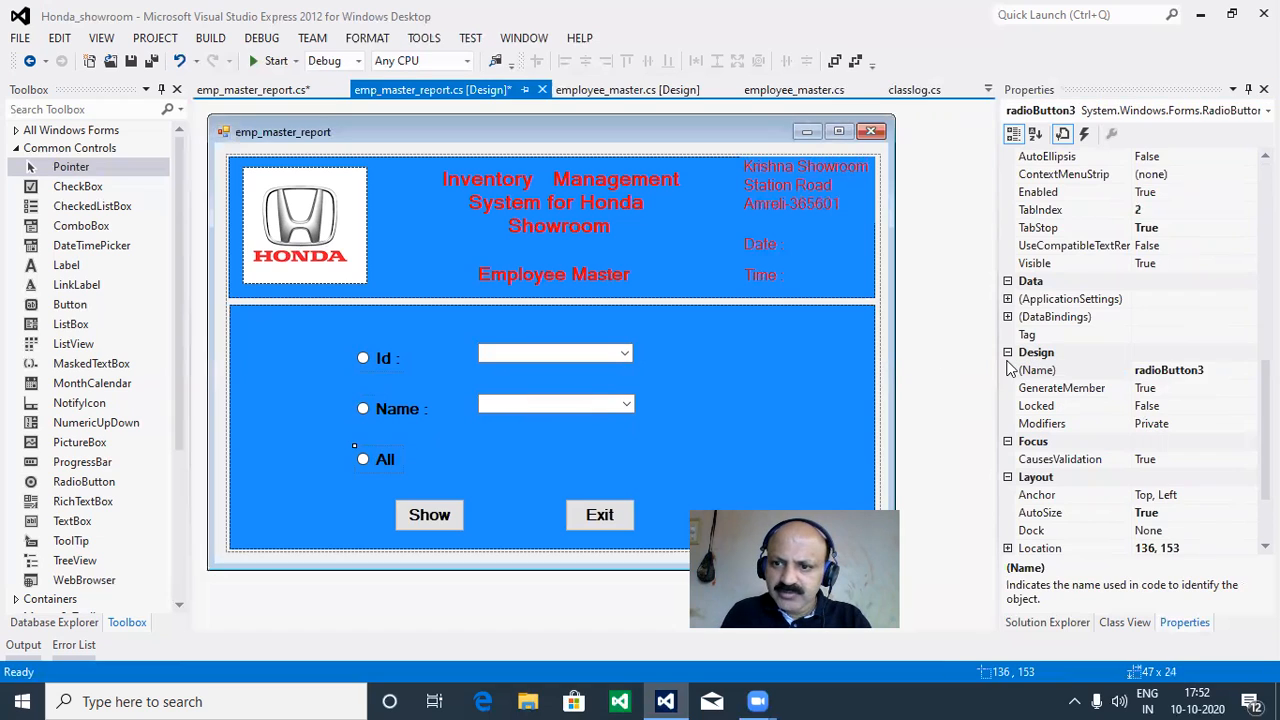
{"action": "left_click", "coordinate": [1207, 372]}
{"action": "key", "text": "BackSpace"}
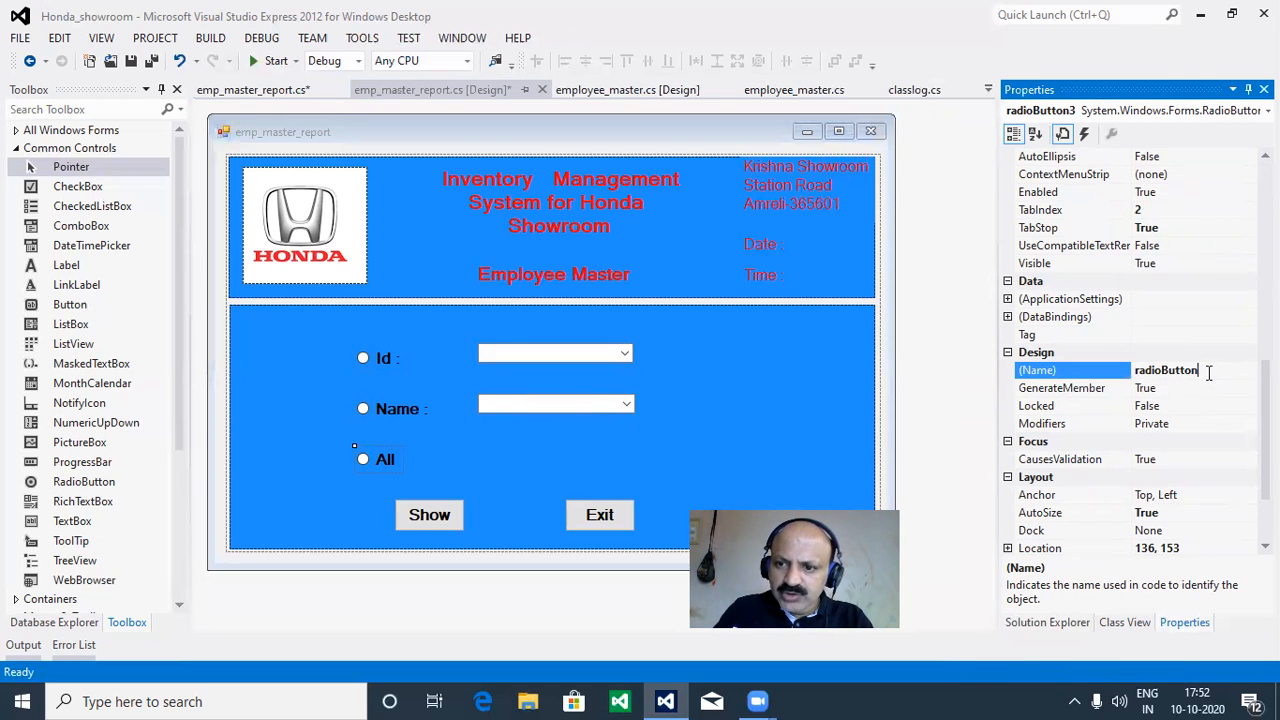
{"action": "key", "text": "BackSpace"}
{"action": "key", "text": "BackSpace"}
{"action": "key", "text": "BackSpace"}
{"action": "key", "text": "BackSpace"}
{"action": "key", "text": "BackSpace"}
{"action": "key", "text": "BackSpace"}
{"action": "key", "text": "BackSpace"}
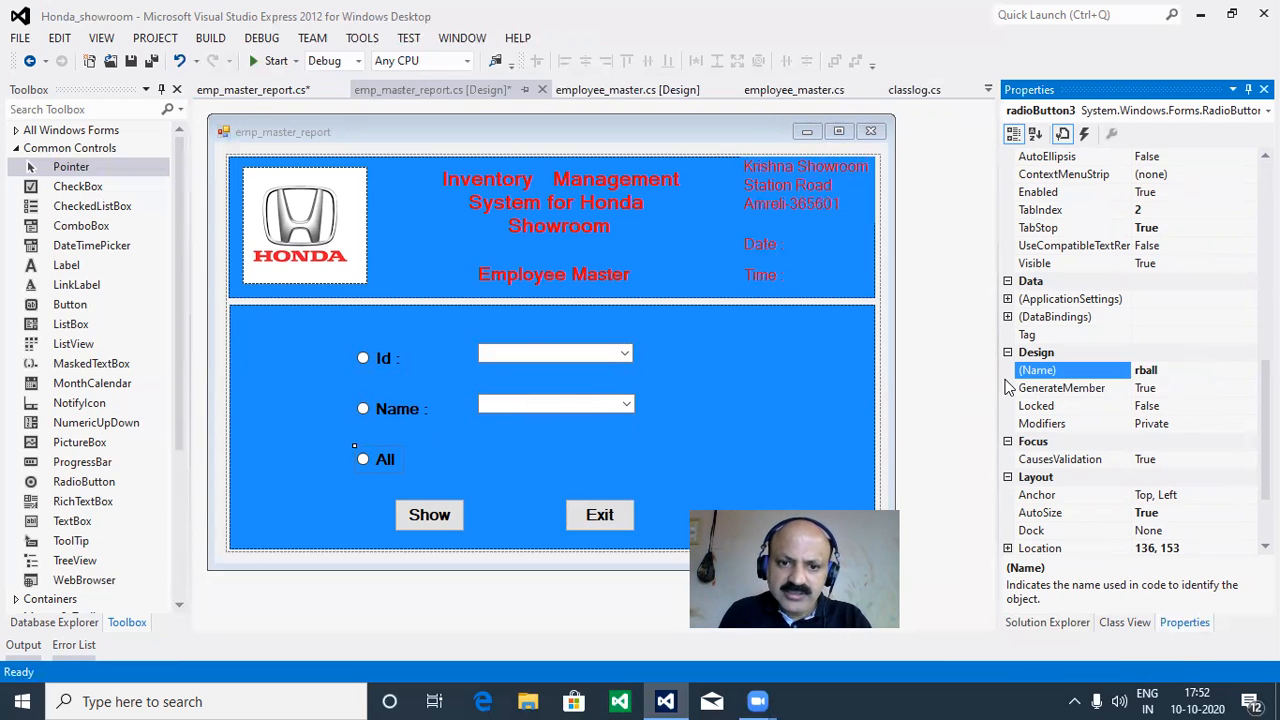
{"action": "type", "text": "rball"}
{"action": "left_click", "coordinate": [540, 377]}
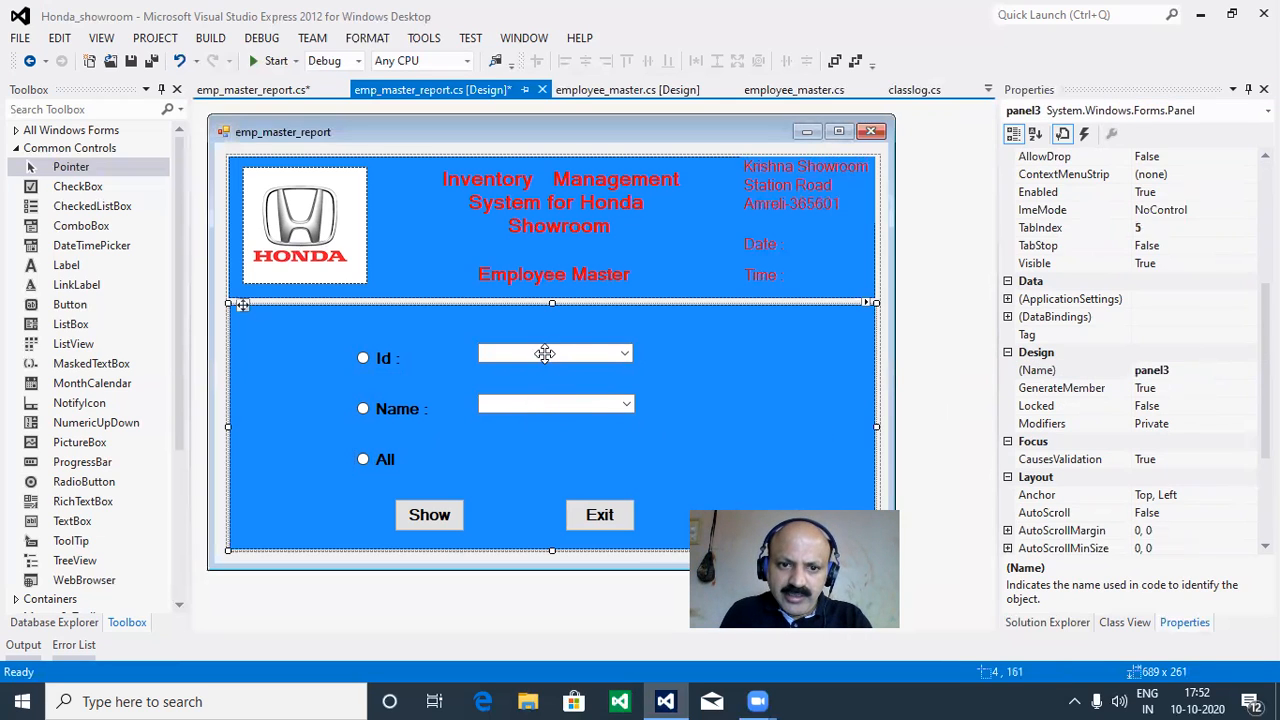
Change the Name property of the combo box beside the Id radio button to comeid.
{"action": "left_click", "coordinate": [544, 353]}
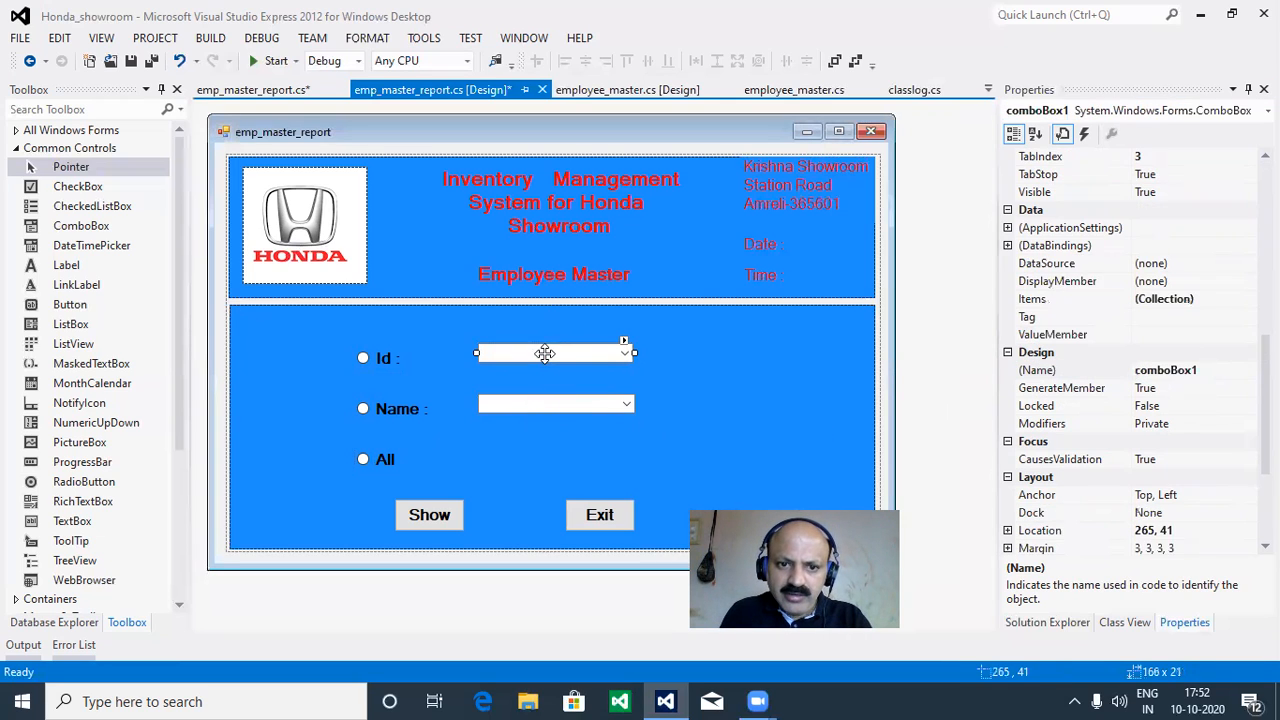
{"action": "left_click", "coordinate": [1207, 370]}
{"action": "key", "text": "BackSpace"}
{"action": "key", "text": "BackSpace"}
{"action": "key", "text": "BackSpace"}
{"action": "key", "text": "BackSpace"}
{"action": "key", "text": "BackSpace"}
{"action": "key", "text": "BackSpace"}
{"action": "key", "text": "BackSpace"}
{"action": "key", "text": "BackSpace"}
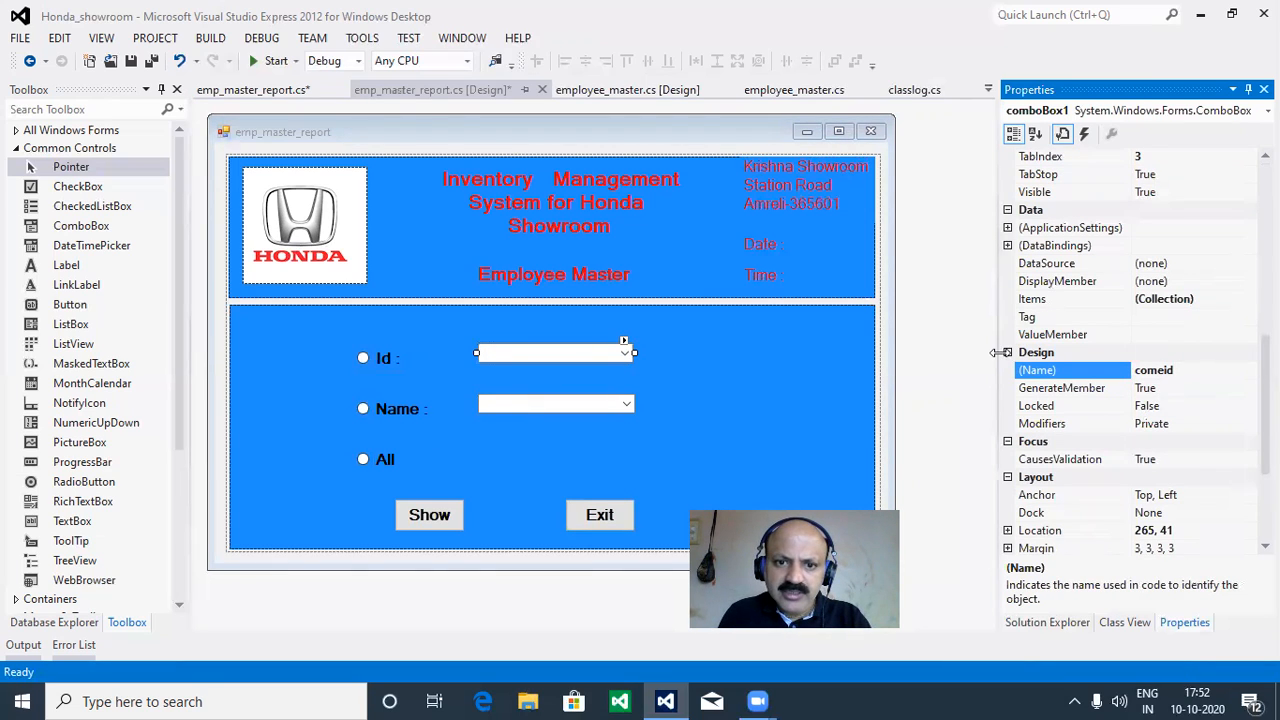
Change the Name property of the combo box beside the Name radio button to comsnm.
{"action": "left_click", "coordinate": [700, 408]}
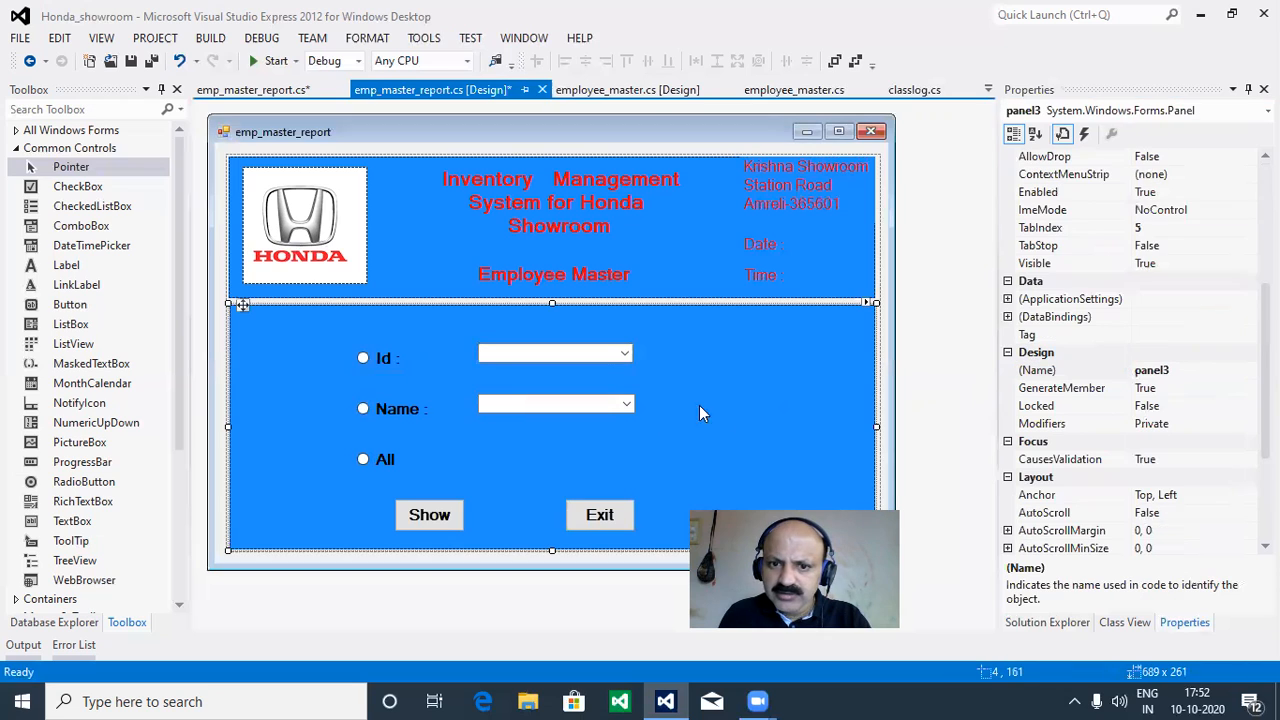
{"action": "left_click", "coordinate": [582, 404]}
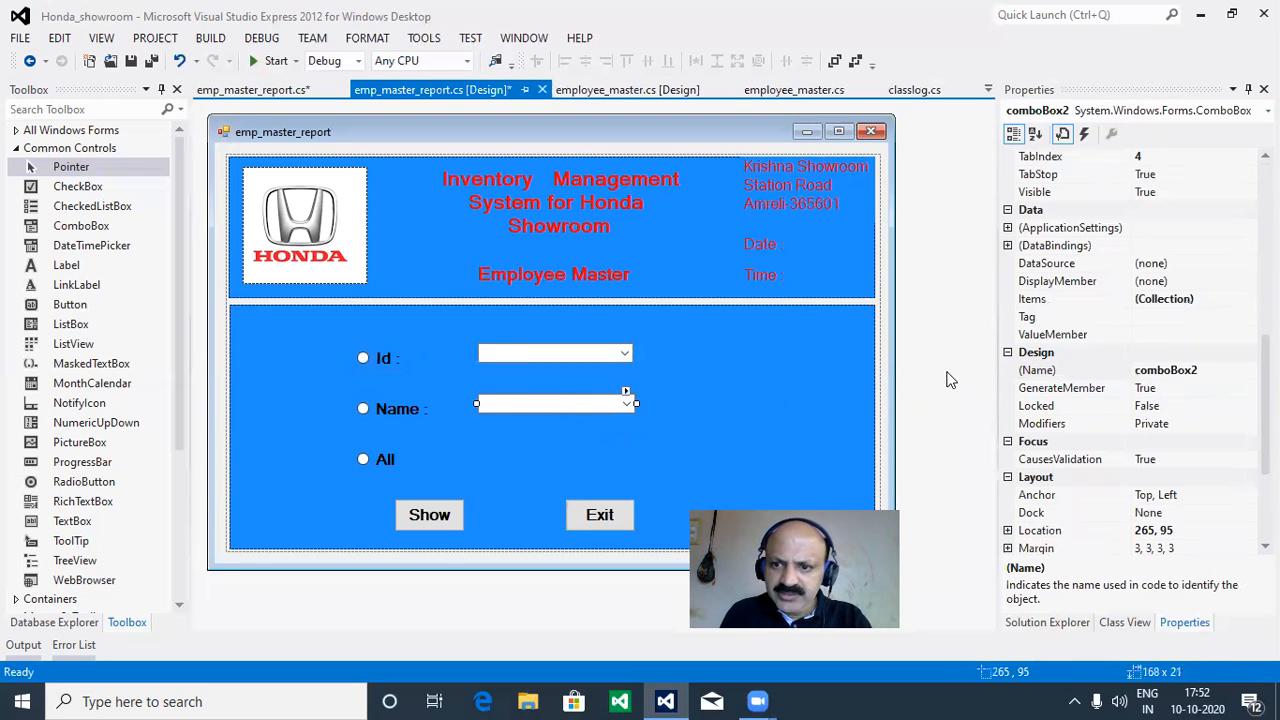
{"action": "left_click", "coordinate": [1203, 372]}
{"action": "type", "text": "comsnm"}
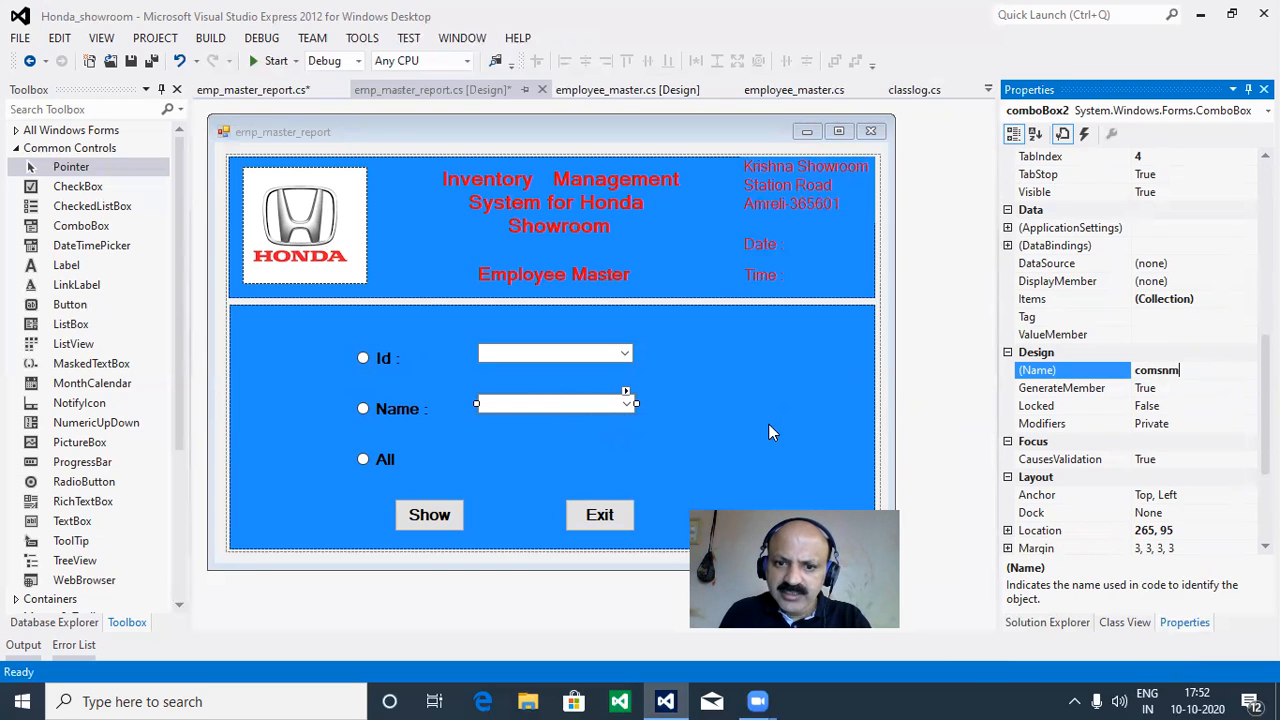
{"action": "left_click", "coordinate": [720, 422]}
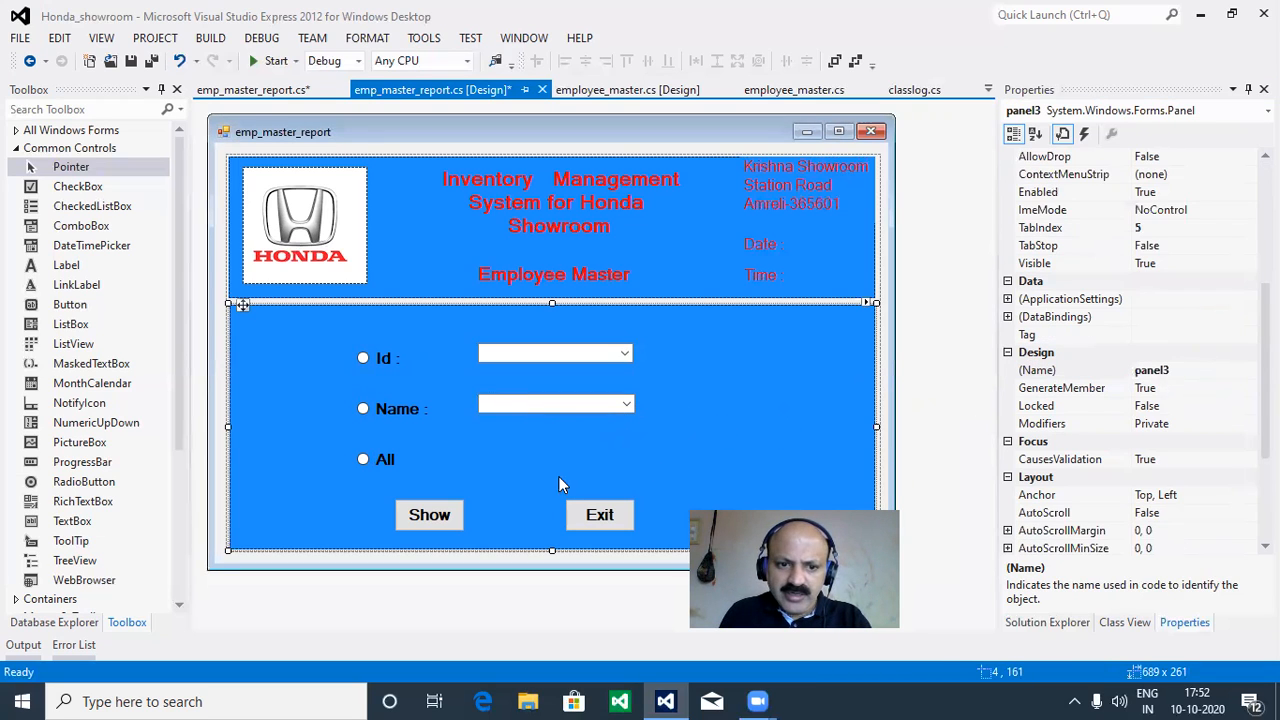
Change the Name property of the Show button to btnshow.
{"action": "left_click", "coordinate": [450, 512]}
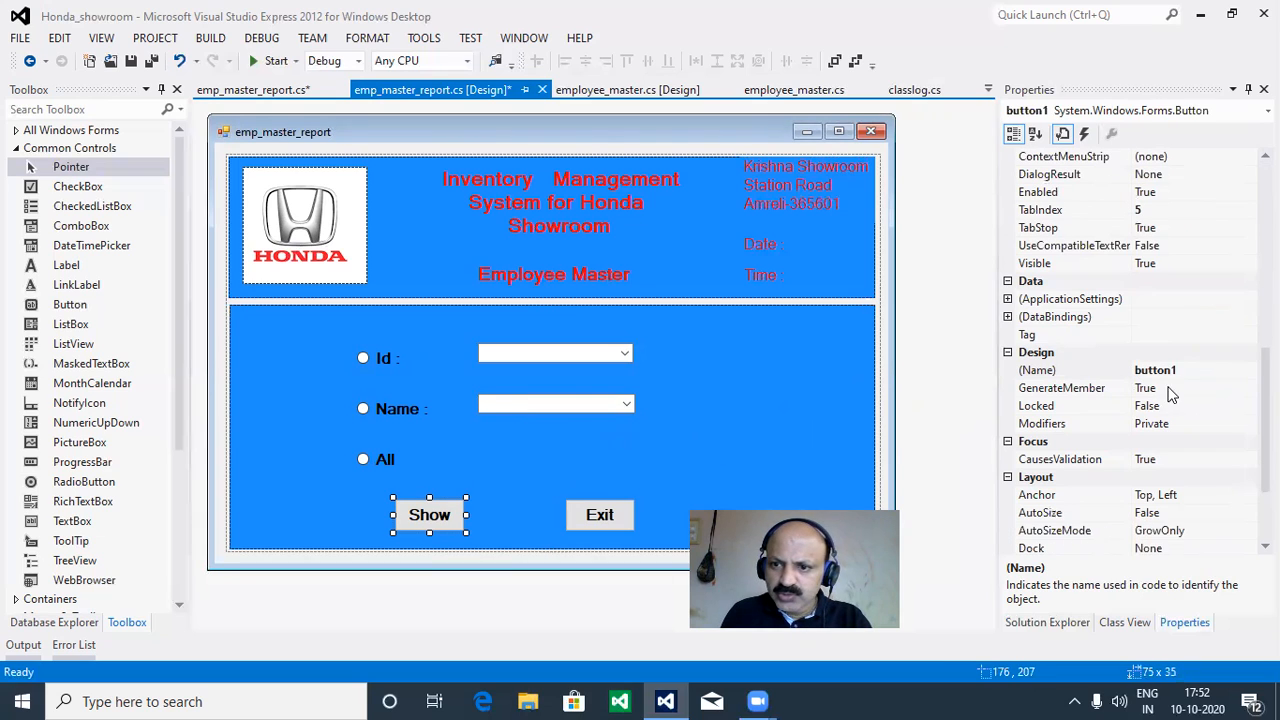
{"action": "left_click", "coordinate": [1184, 372]}
{"action": "key", "text": "BackSpace"}
{"action": "key", "text": "BackSpace"}
{"action": "key", "text": "BackSpace"}
{"action": "key", "text": "BackSpace"}
{"action": "key", "text": "BackSpace"}
{"action": "key", "text": "BackSpace"}
{"action": "key", "text": "BackSpace"}
{"action": "type", "text": "btn"}
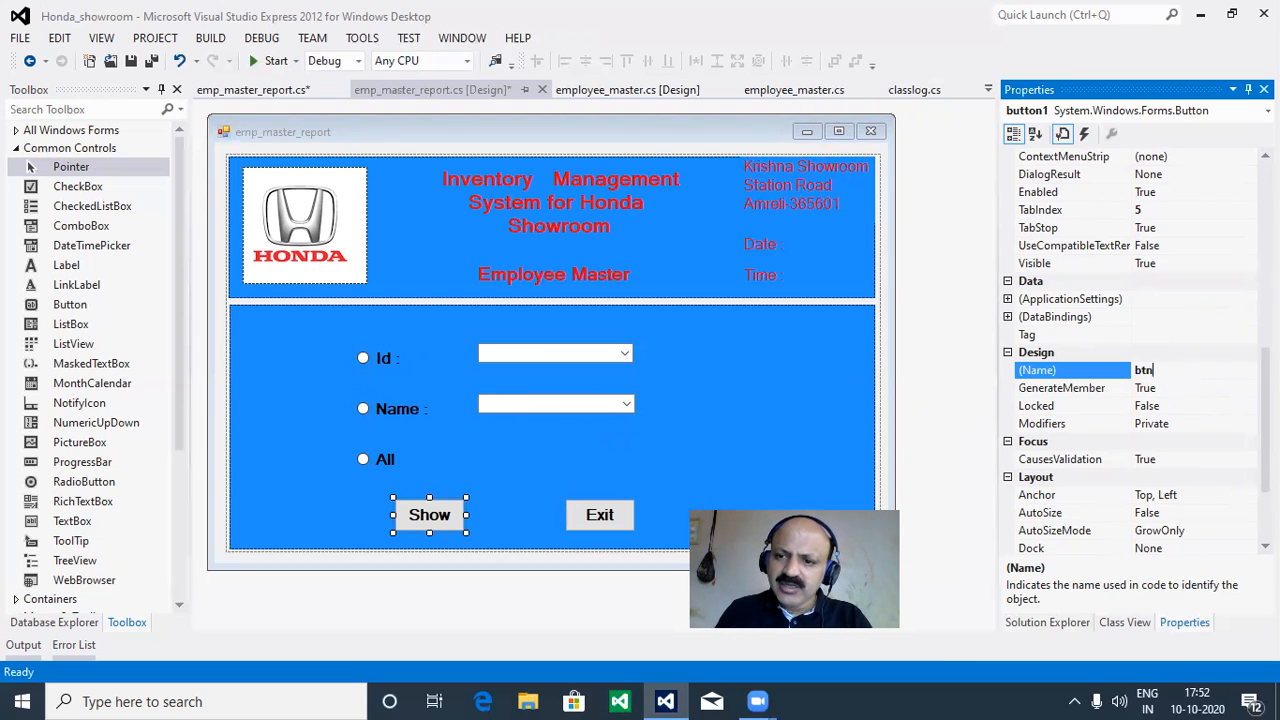
{"action": "type", "text": "show"}
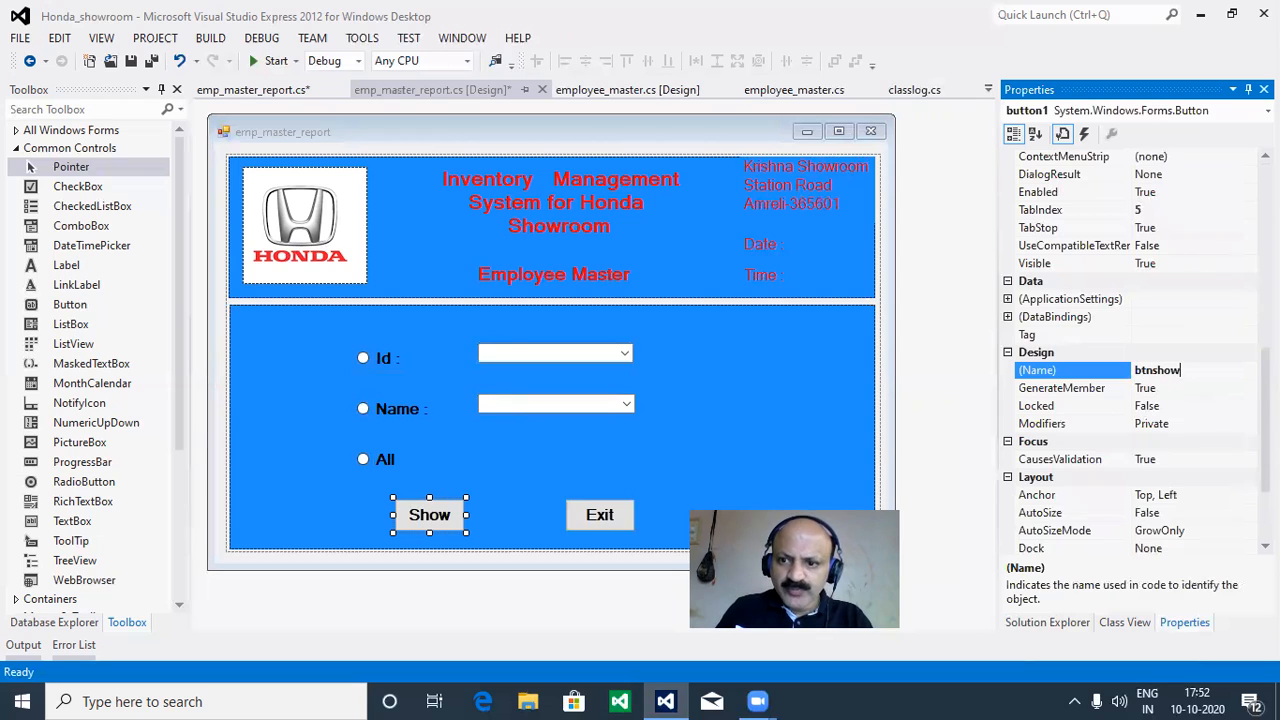
Change the Name property of the Exit button to btnexit.
{"action": "left_click", "coordinate": [603, 517]}
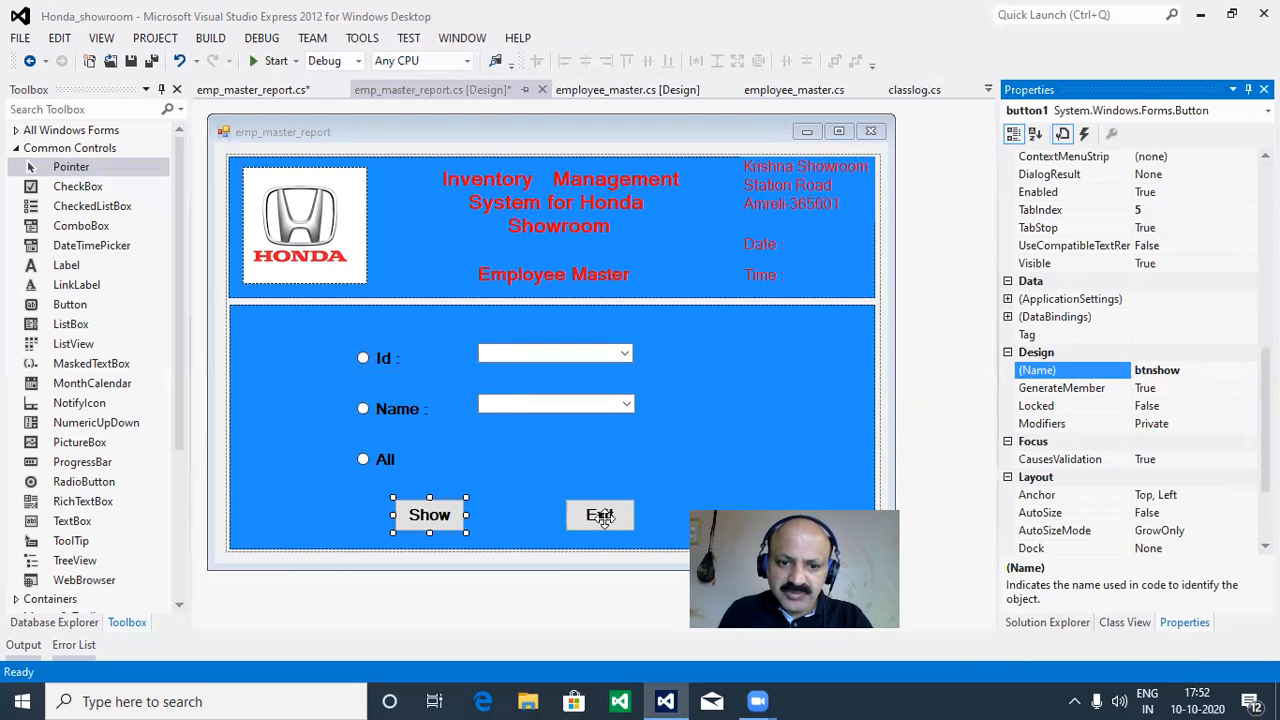
{"action": "double_click", "coordinate": [1190, 371]}
{"action": "key", "text": "BackSpace"}
{"action": "type", "text": "btn"}
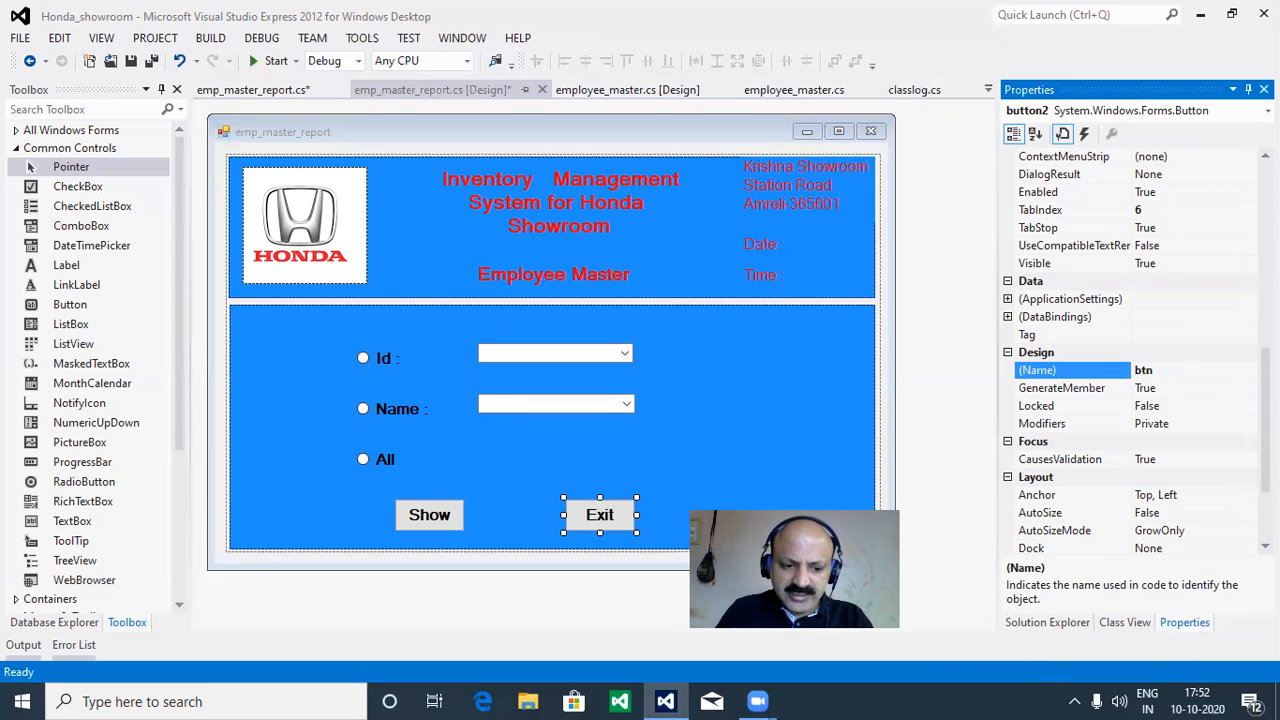
{"action": "type", "text": "exit"}
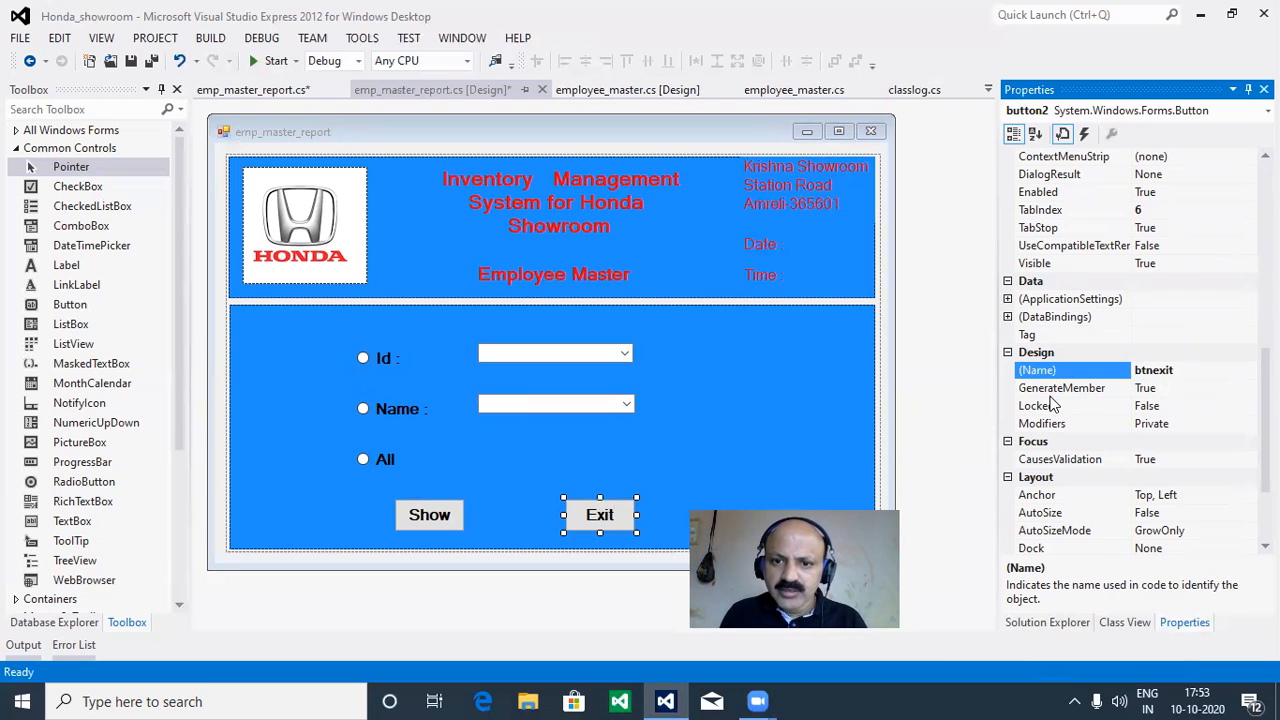
{"action": "left_click", "coordinate": [761, 413]}
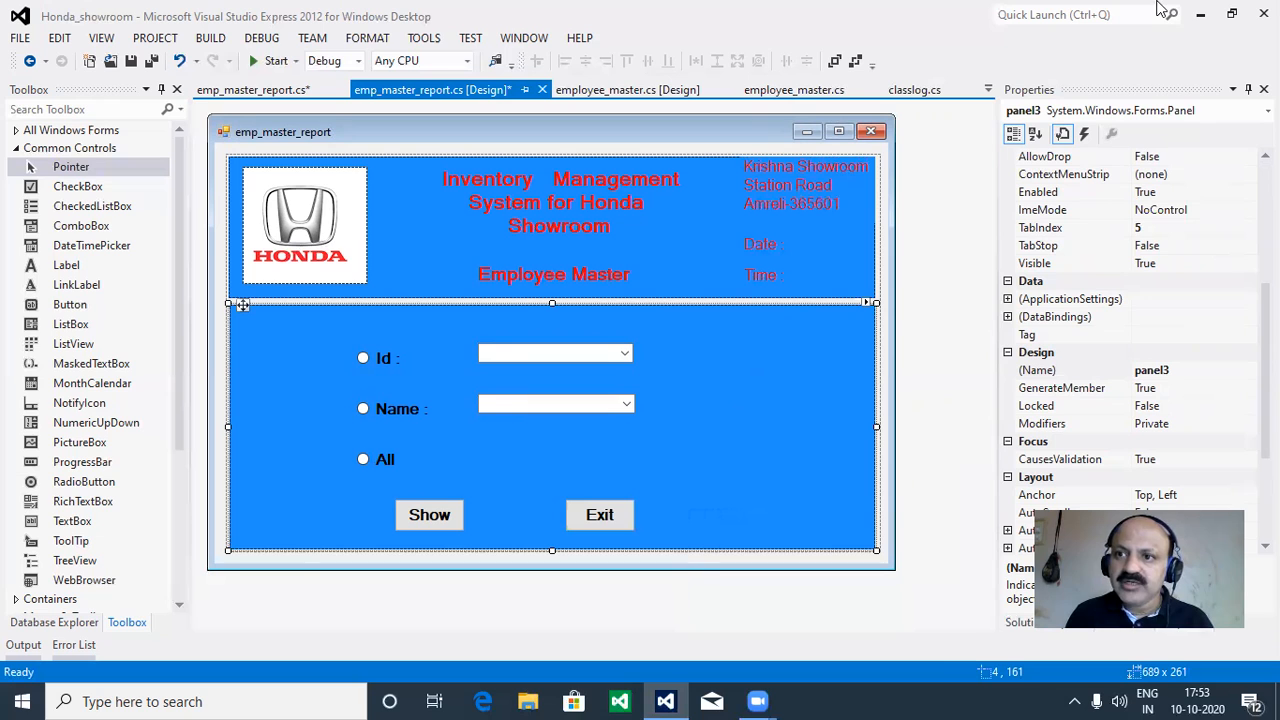
Switch to File Explorer and open the Crystal Report 8.5 folder inside the software folder on drive E:.
{"action": "left_click", "coordinate": [1205, 12]}
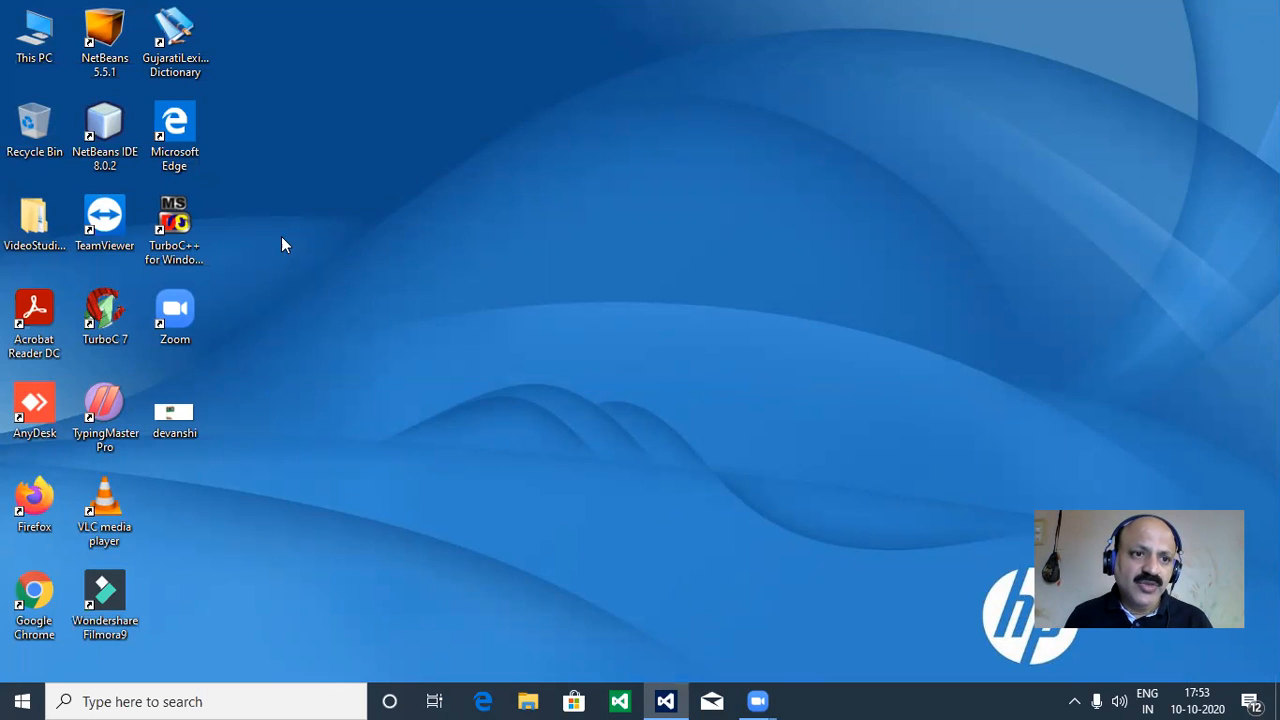
{"action": "left_click", "coordinate": [33, 35]}
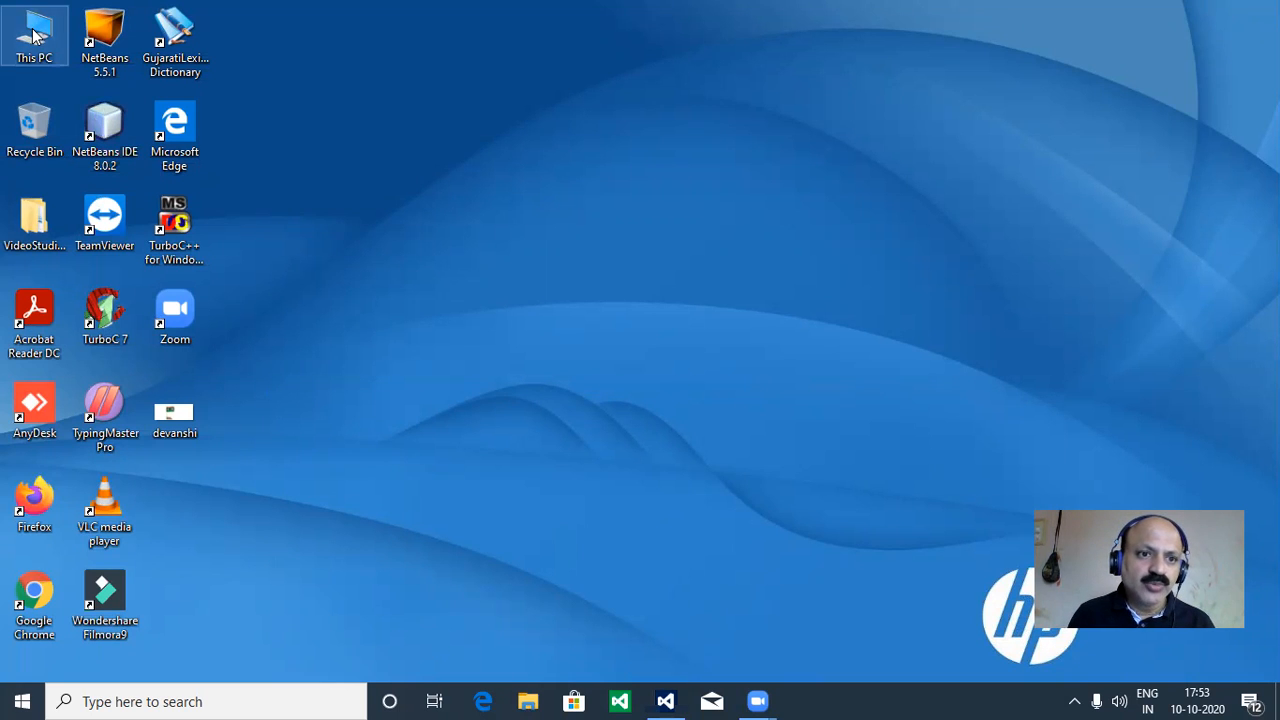
{"action": "double_click", "coordinate": [33, 35]}
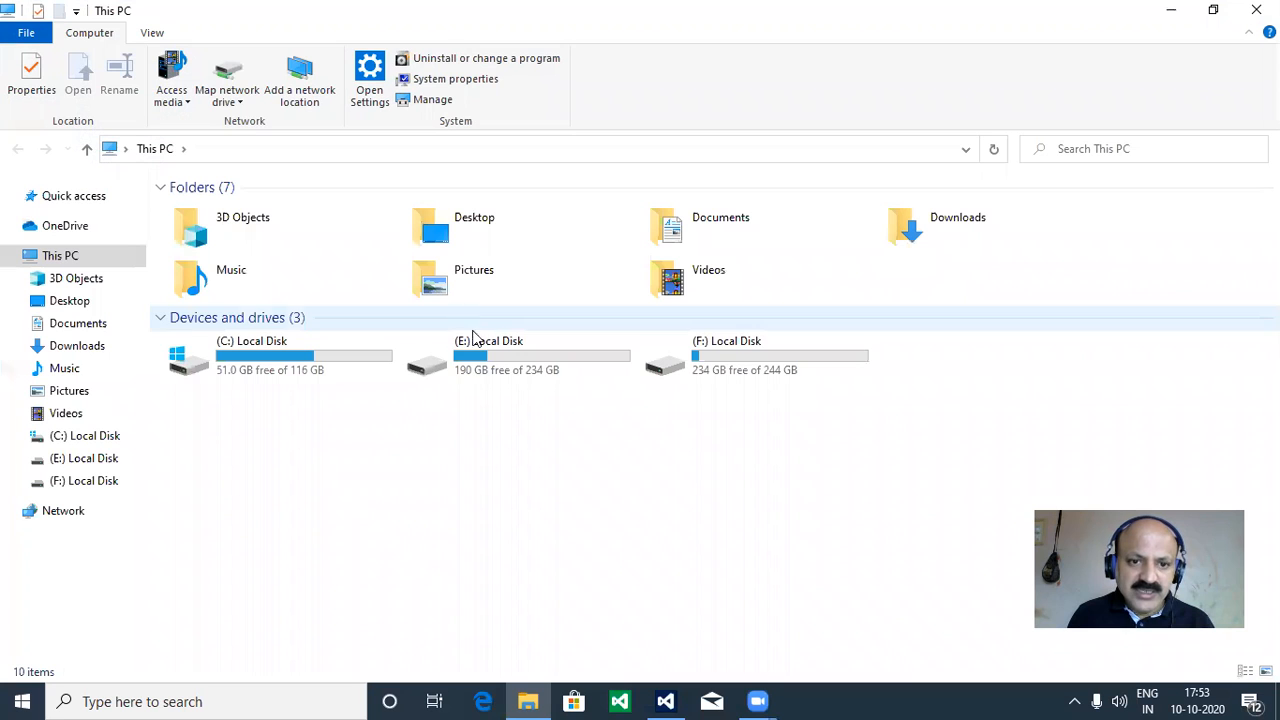
{"action": "double_click", "coordinate": [475, 345]}
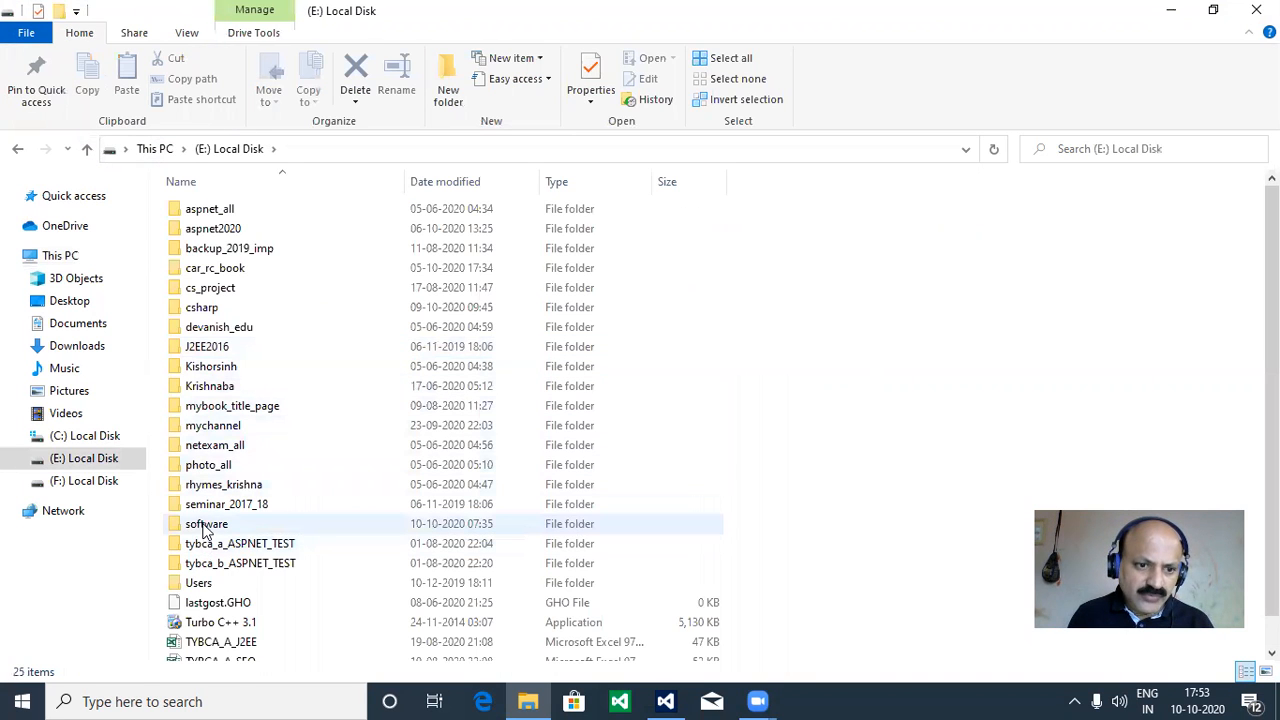
{"action": "double_click", "coordinate": [205, 525]}
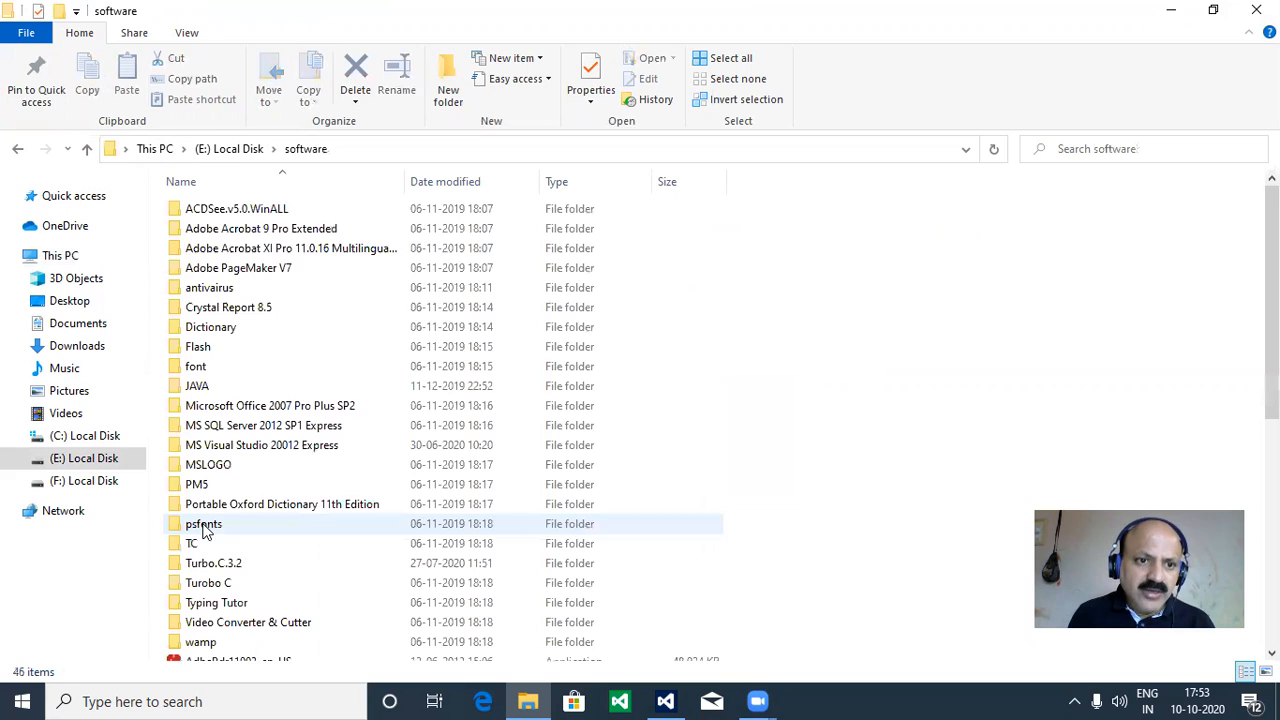
{"action": "left_click", "coordinate": [232, 310]}
{"action": "double_click", "coordinate": [232, 309]}
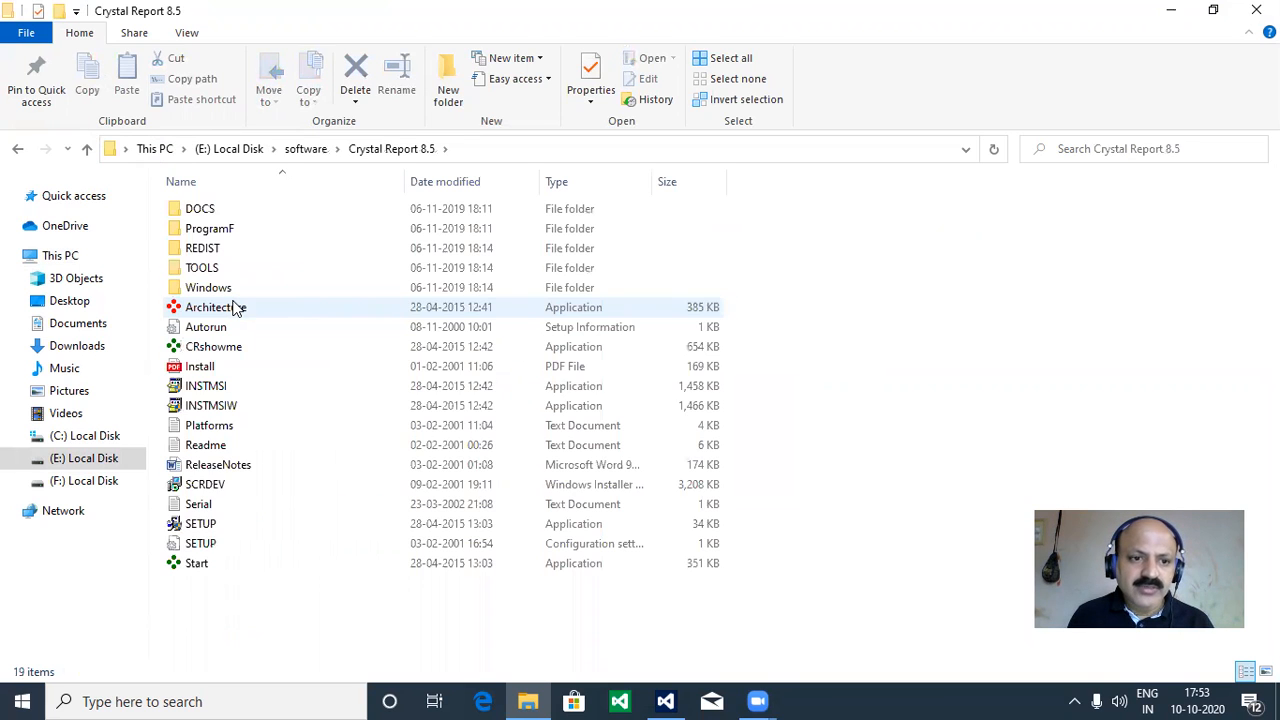
Launch the Crystal Reports SETUP application and exit it without adding, removing or reinstalling anything.
{"action": "double_click", "coordinate": [199, 526]}
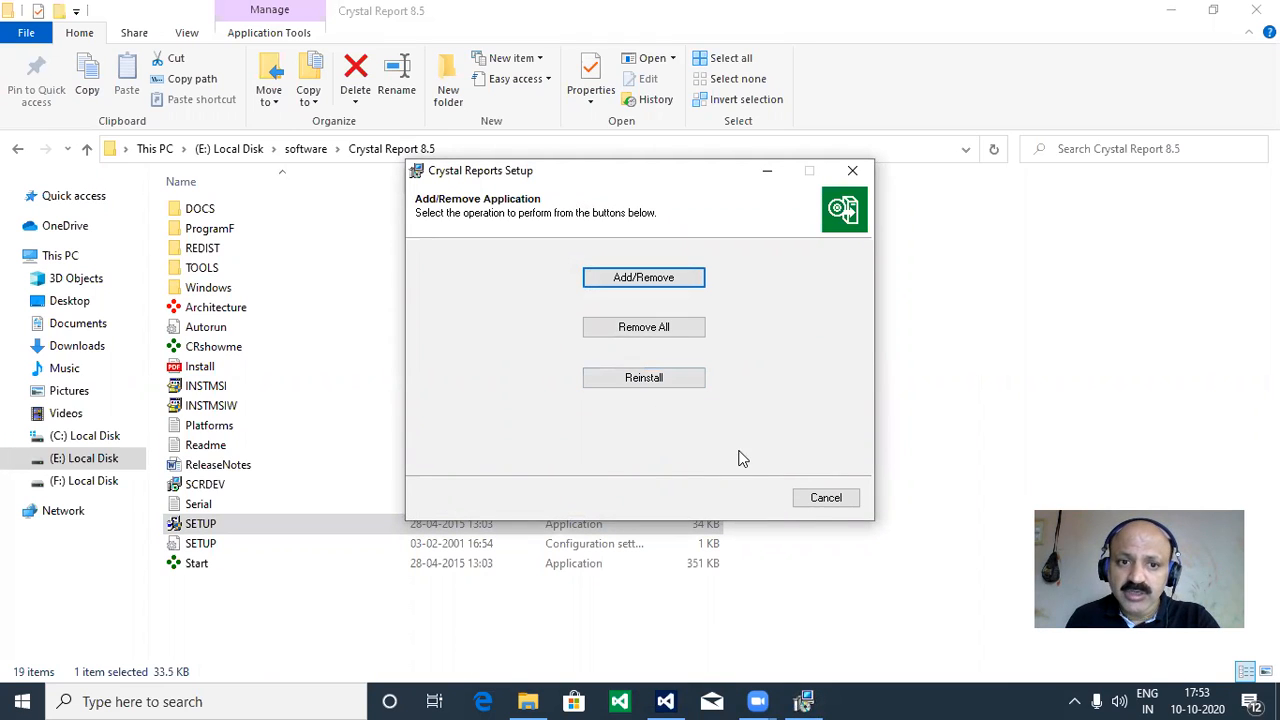
{"action": "left_click", "coordinate": [828, 499]}
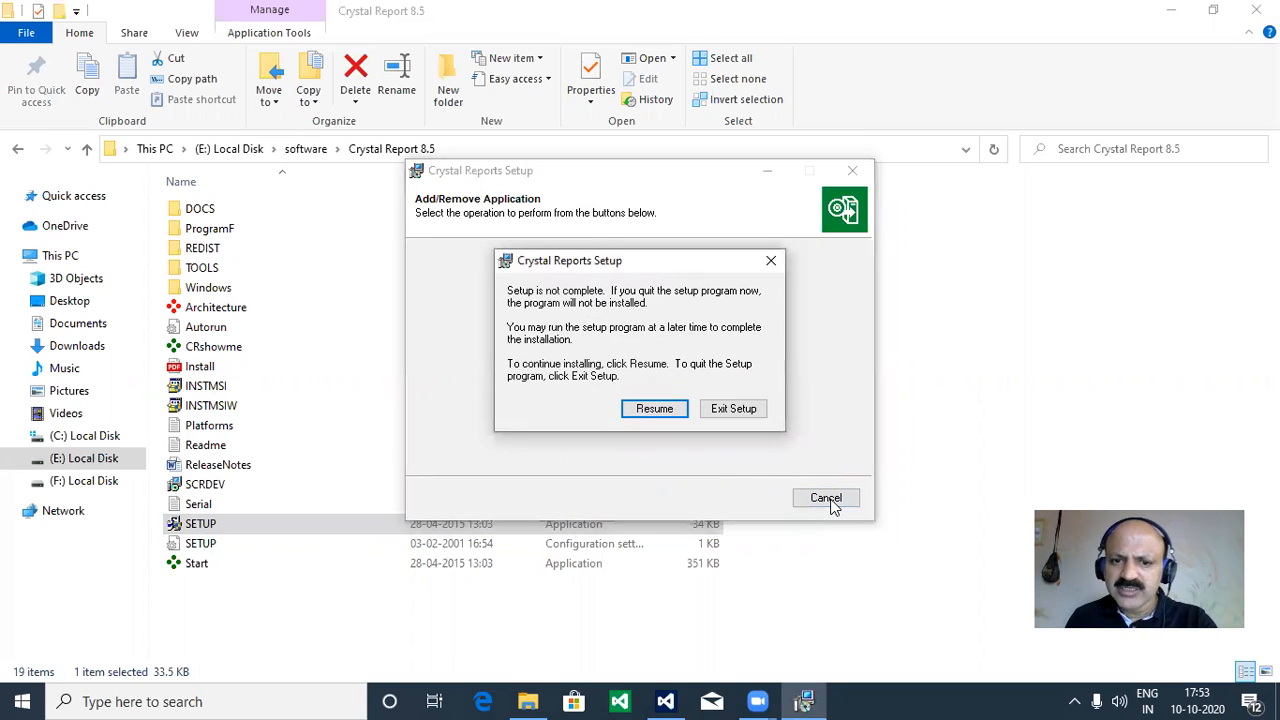
{"action": "left_click", "coordinate": [733, 409]}
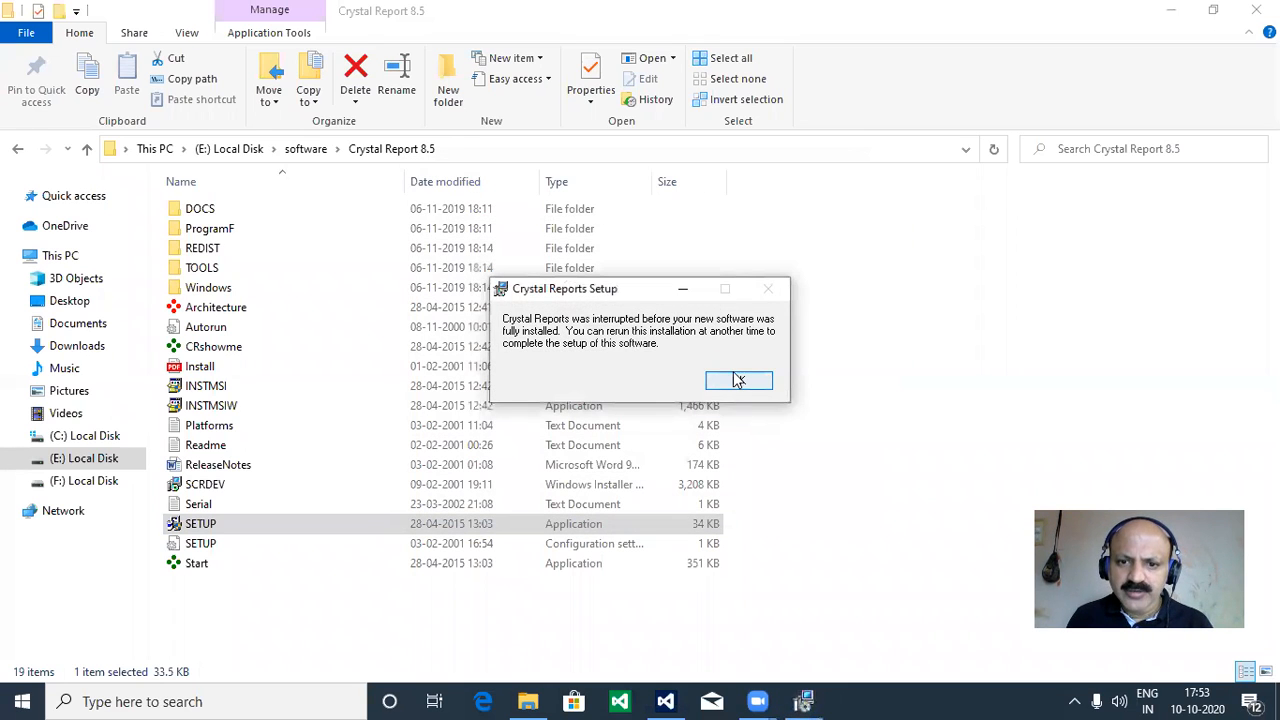
{"action": "left_click", "coordinate": [737, 380]}
Return to the desktop and check the recently added programs for the Crystal Reports entries.
{"action": "key", "text": "super+d"}
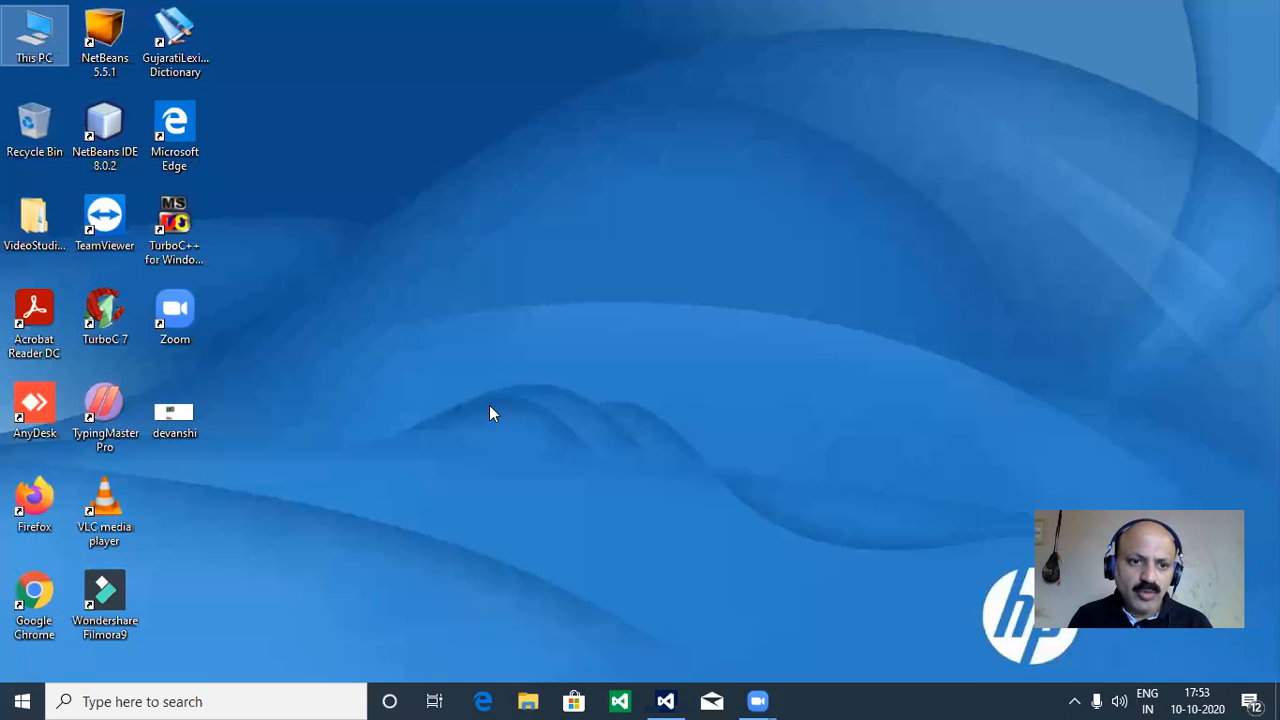
{"action": "left_click", "coordinate": [18, 701]}
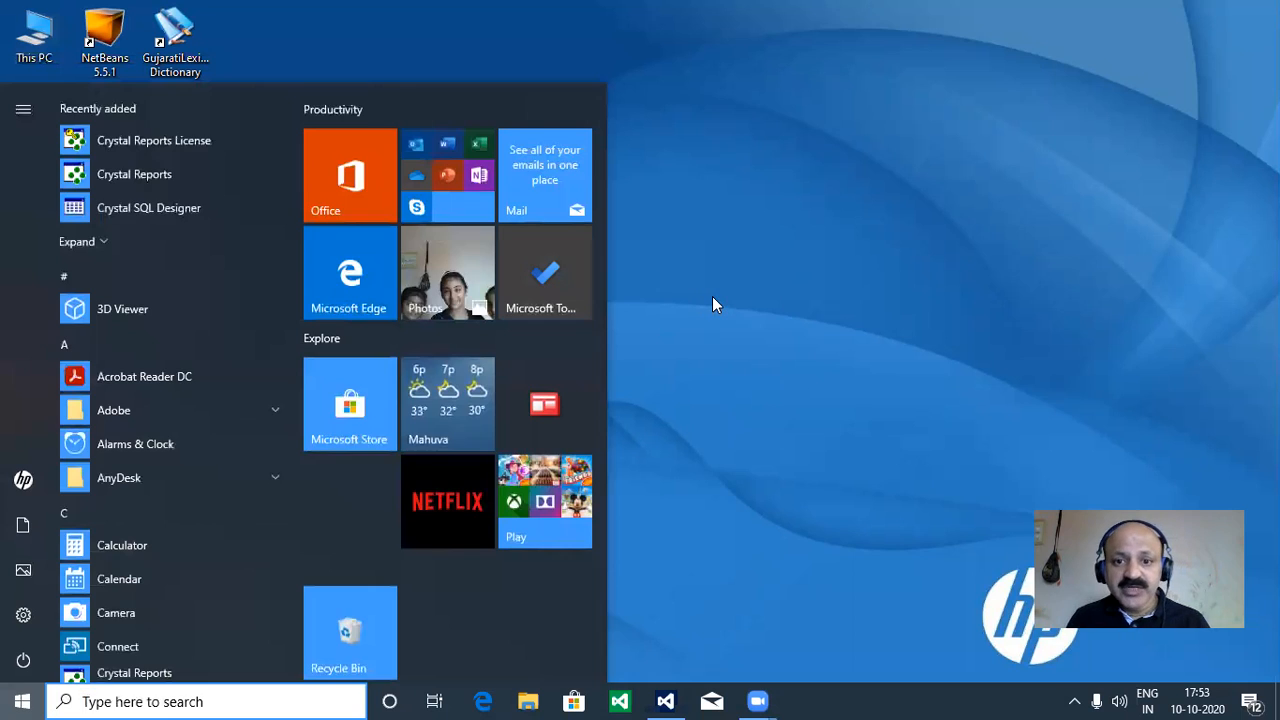
{"action": "left_click", "coordinate": [714, 305]}
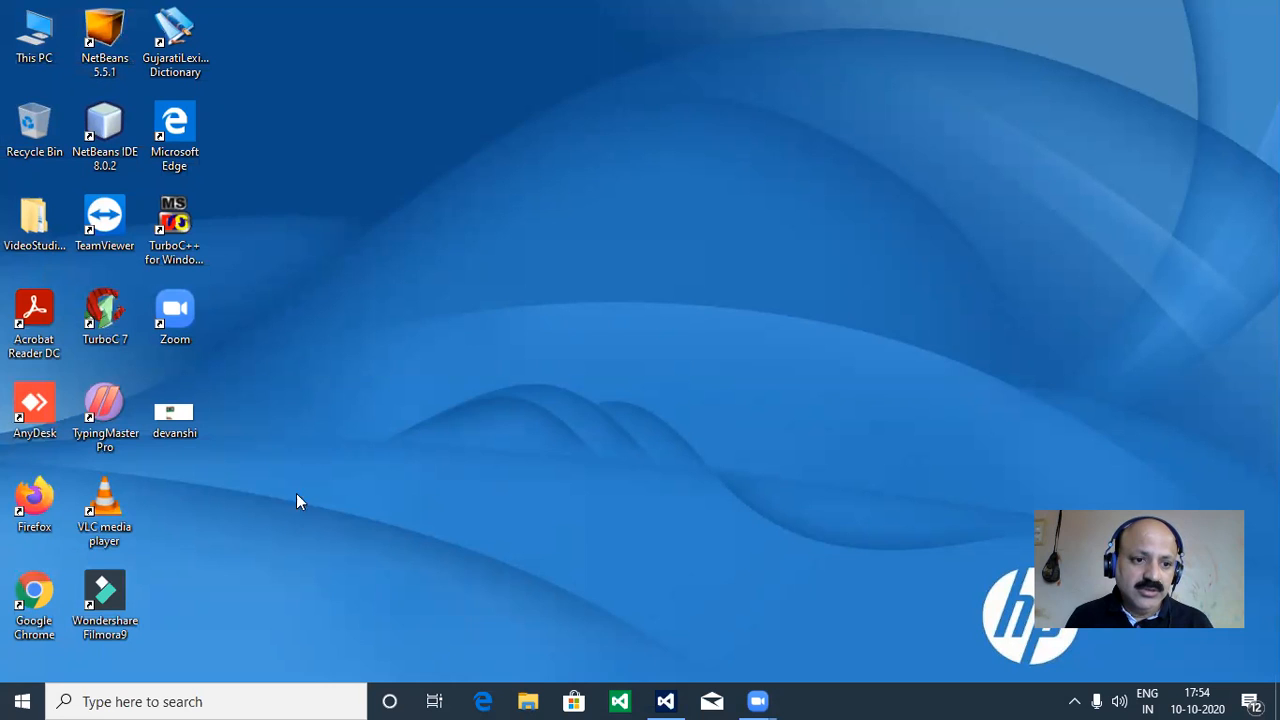
Browse to E:\cs_project\Honda_showroom\Honda_showroom\bin\Debug in File Explorer to examine where the honda_db database is stored, and close the window.
{"action": "left_click", "coordinate": [42, 48]}
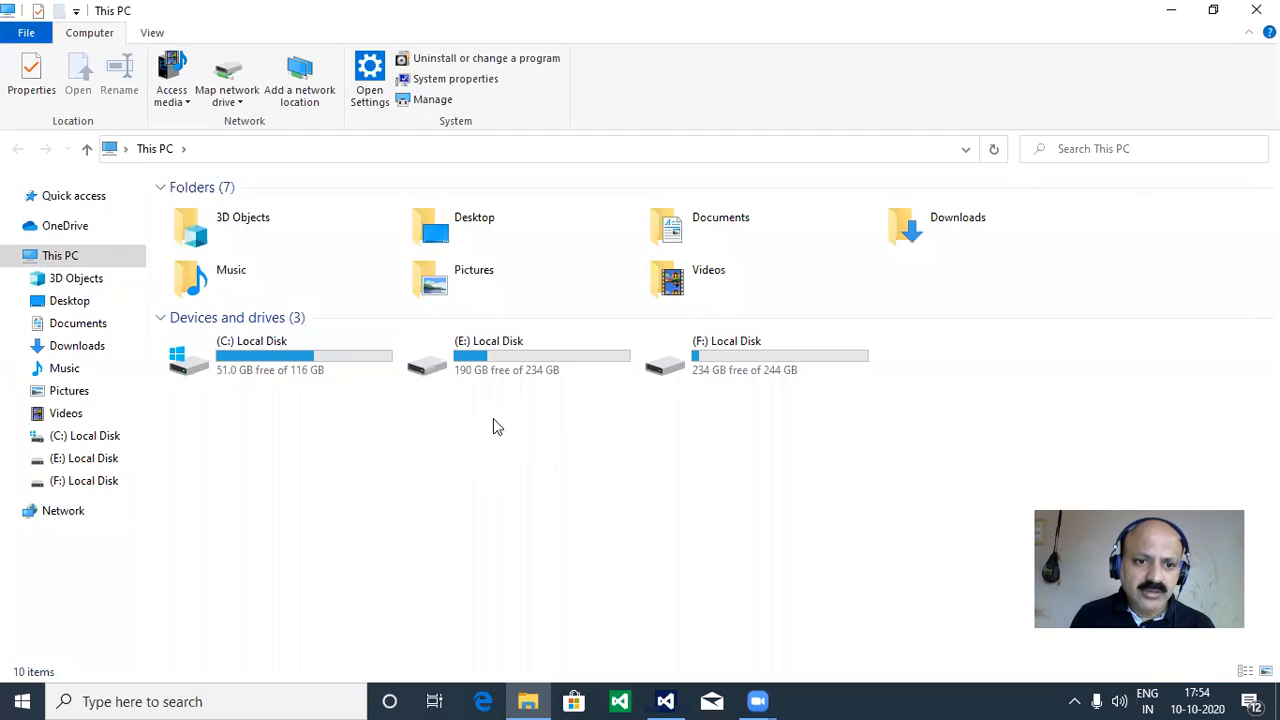
{"action": "double_click", "coordinate": [521, 352]}
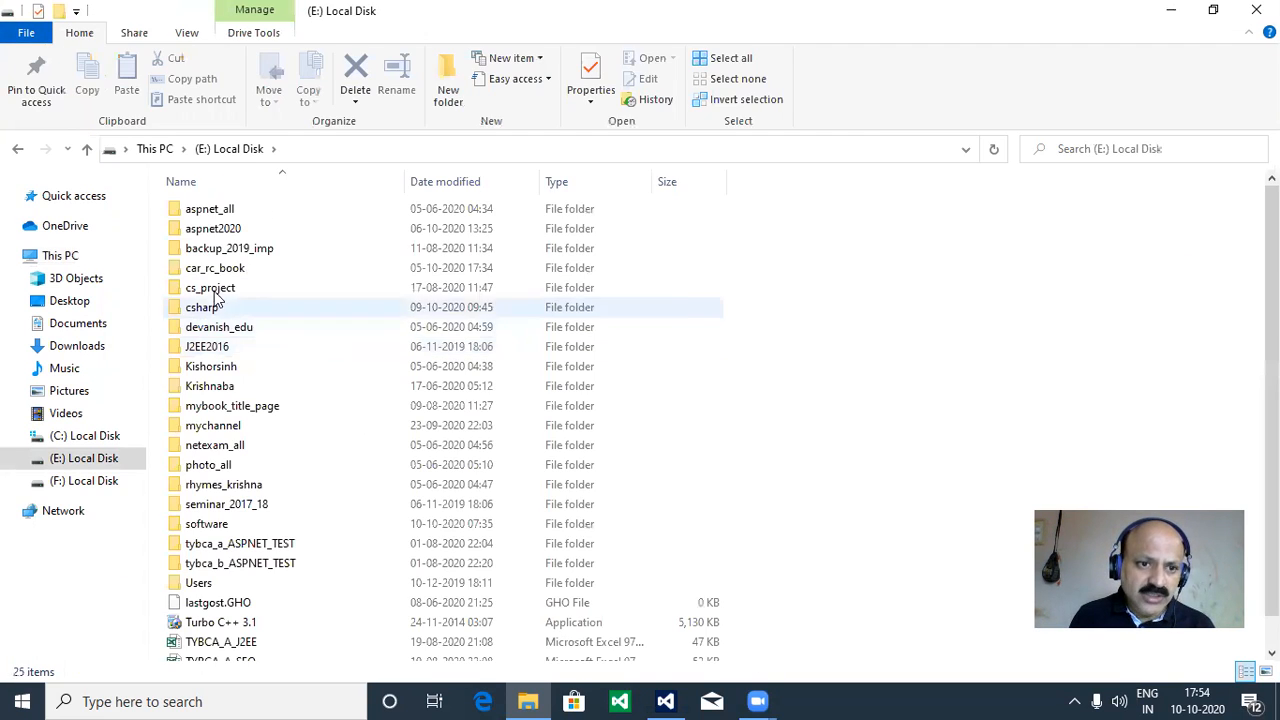
{"action": "double_click", "coordinate": [214, 287]}
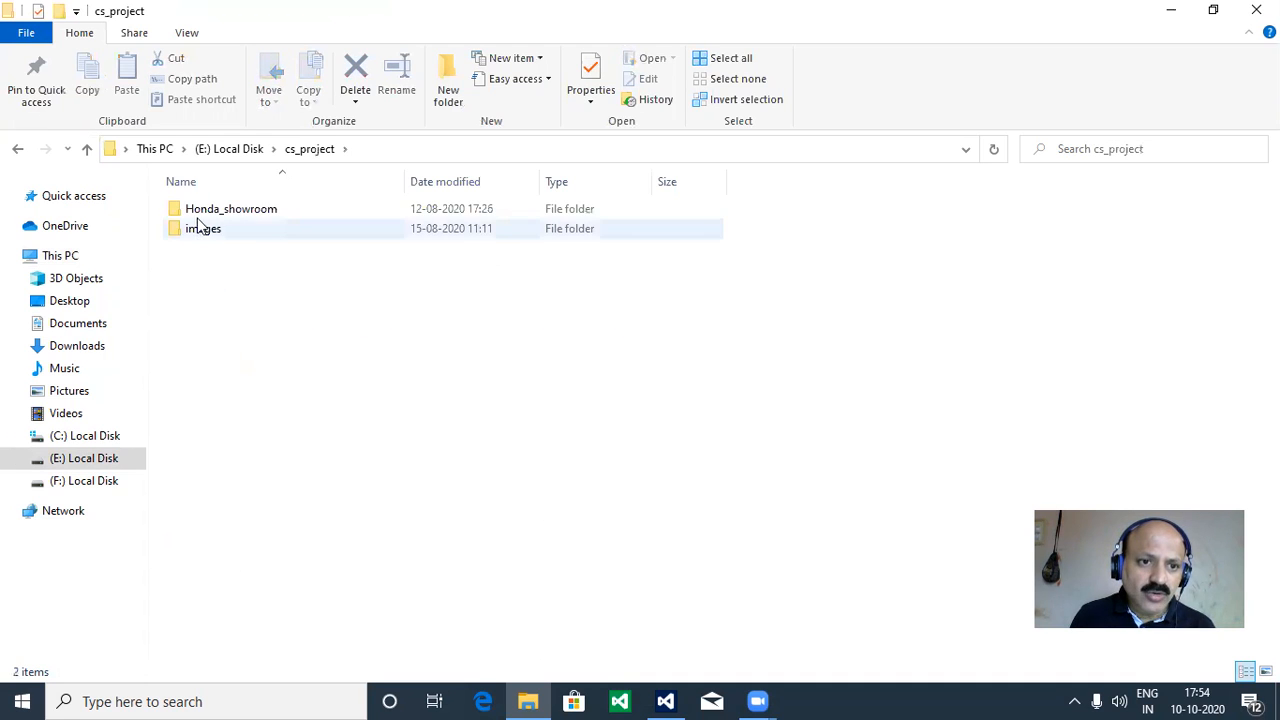
{"action": "double_click", "coordinate": [201, 211]}
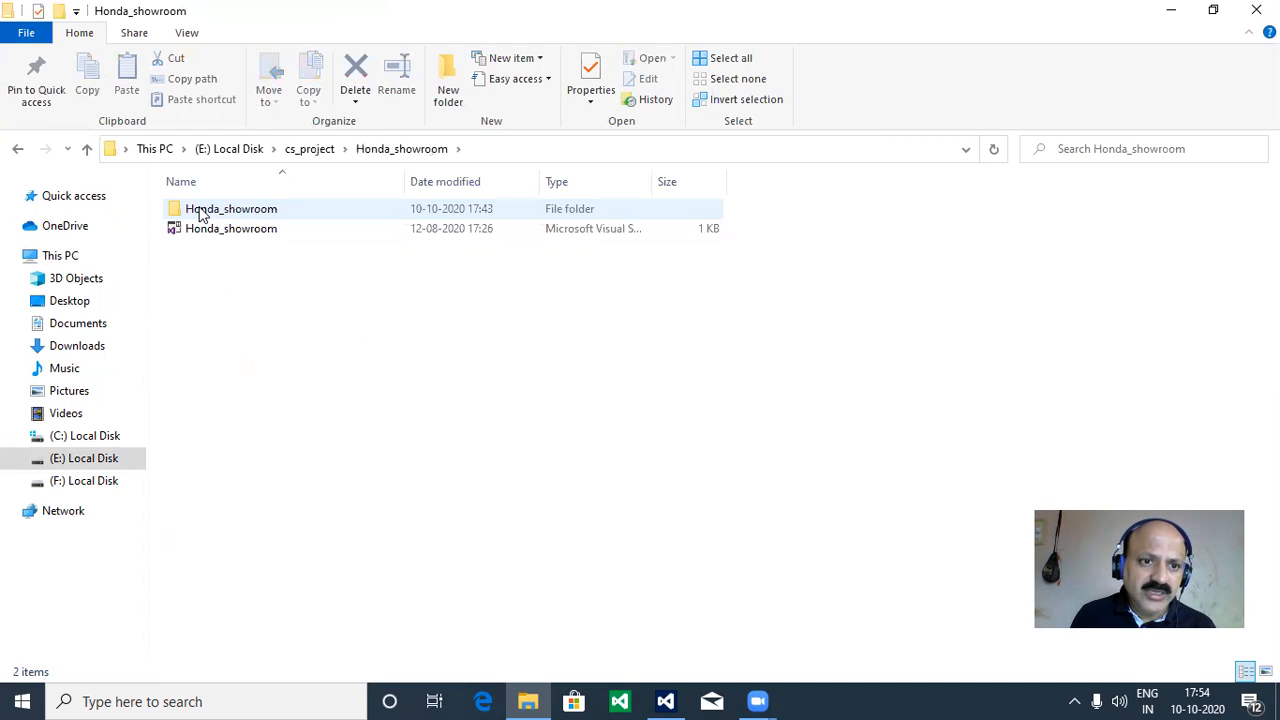
{"action": "double_click", "coordinate": [201, 211]}
{"action": "double_click", "coordinate": [196, 213]}
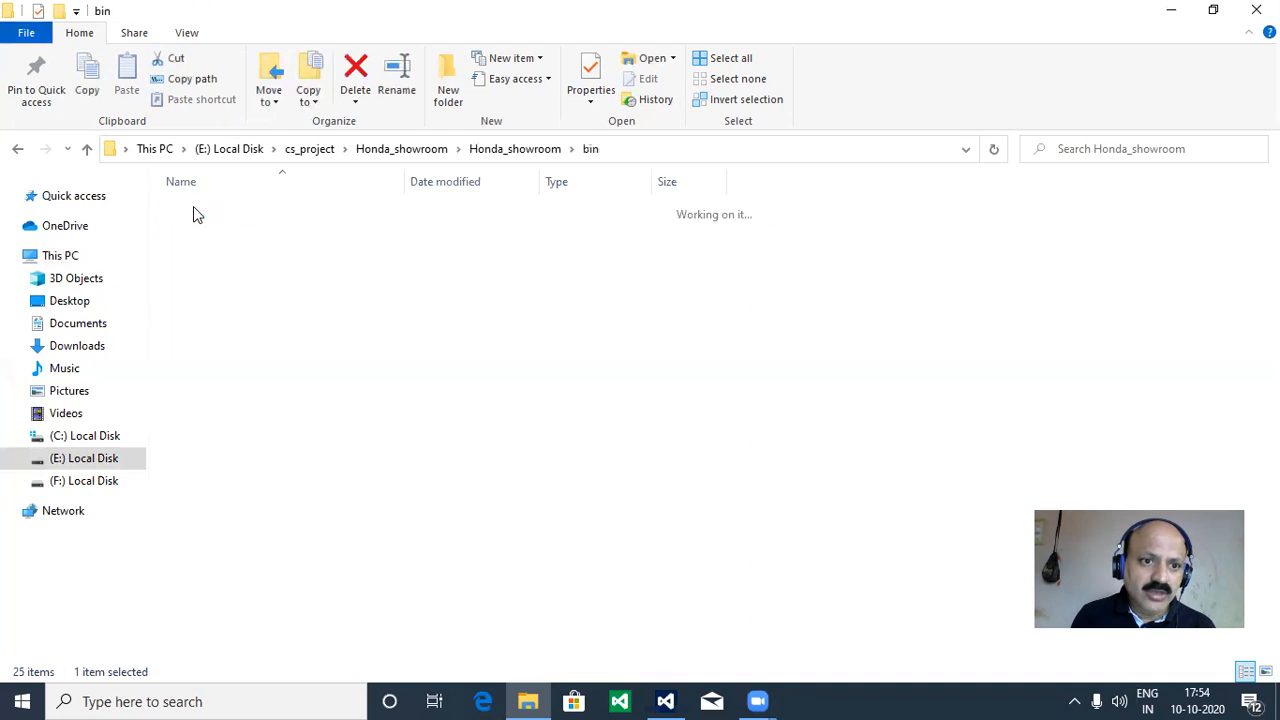
{"action": "double_click", "coordinate": [197, 212]}
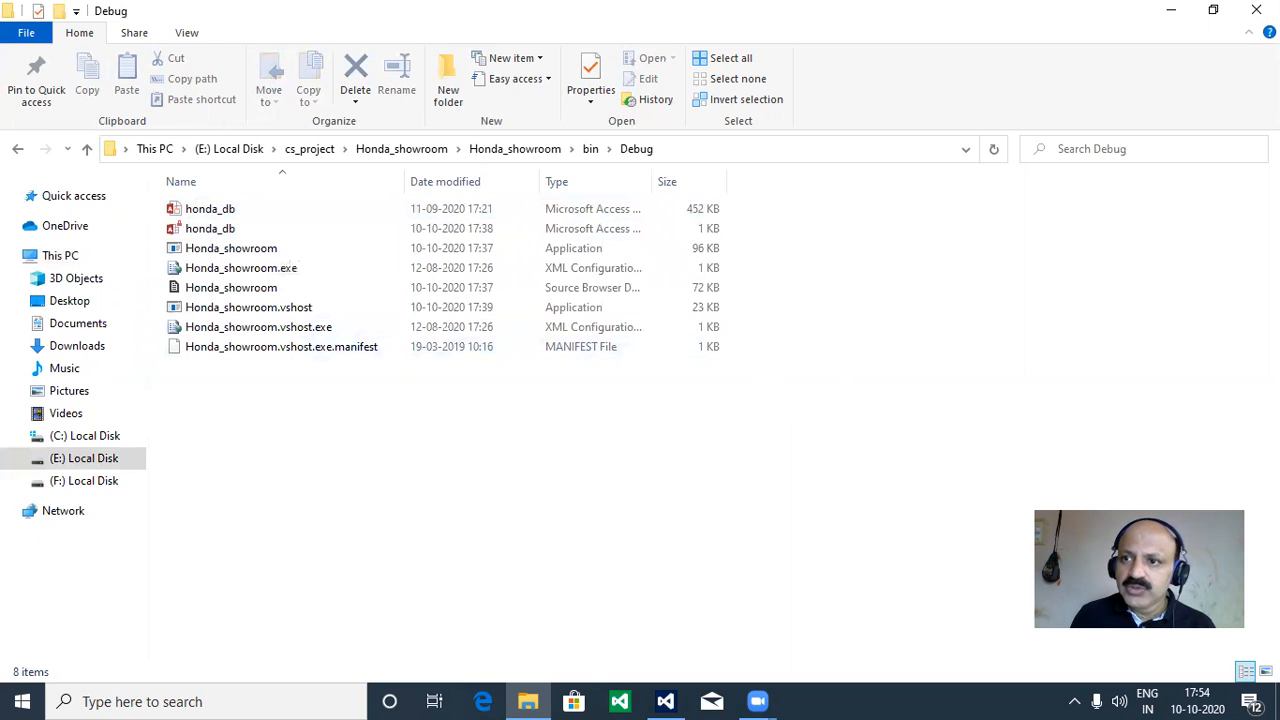
{"action": "left_click", "coordinate": [1256, 10]}
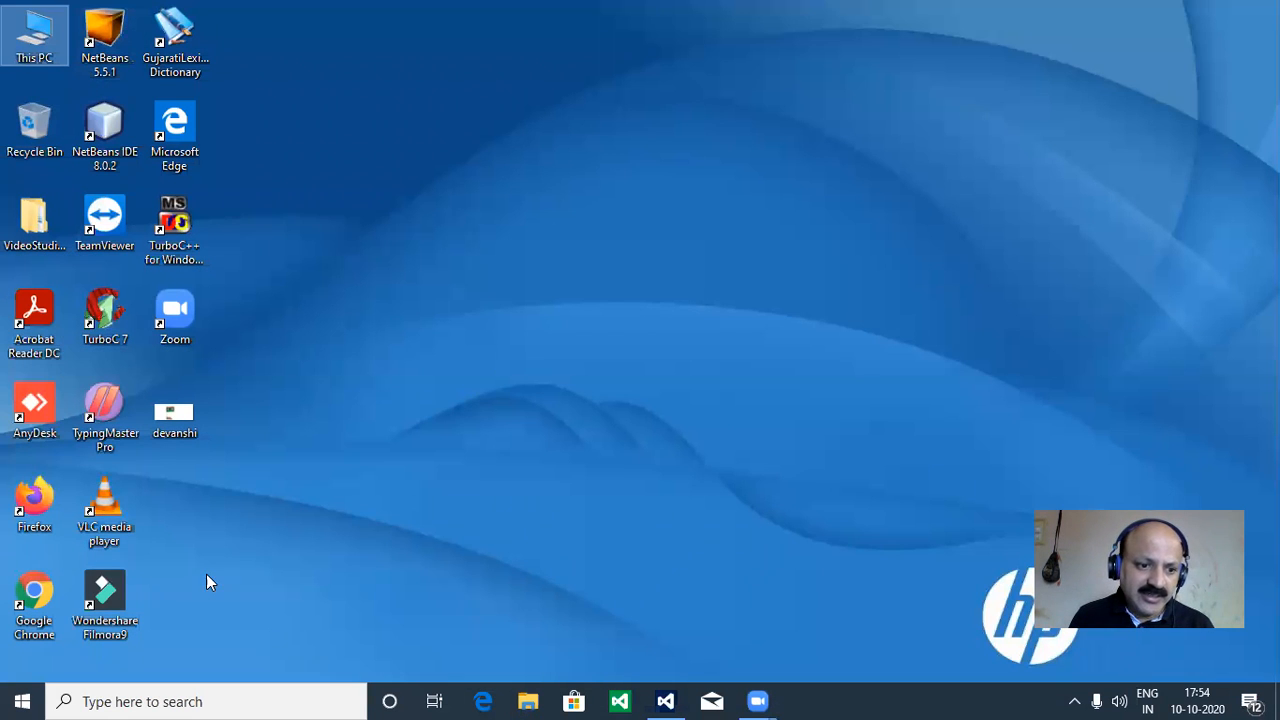
Search Windows for Control Panel and open Administrative Tools under System and Security.
{"action": "left_click", "coordinate": [22, 701]}
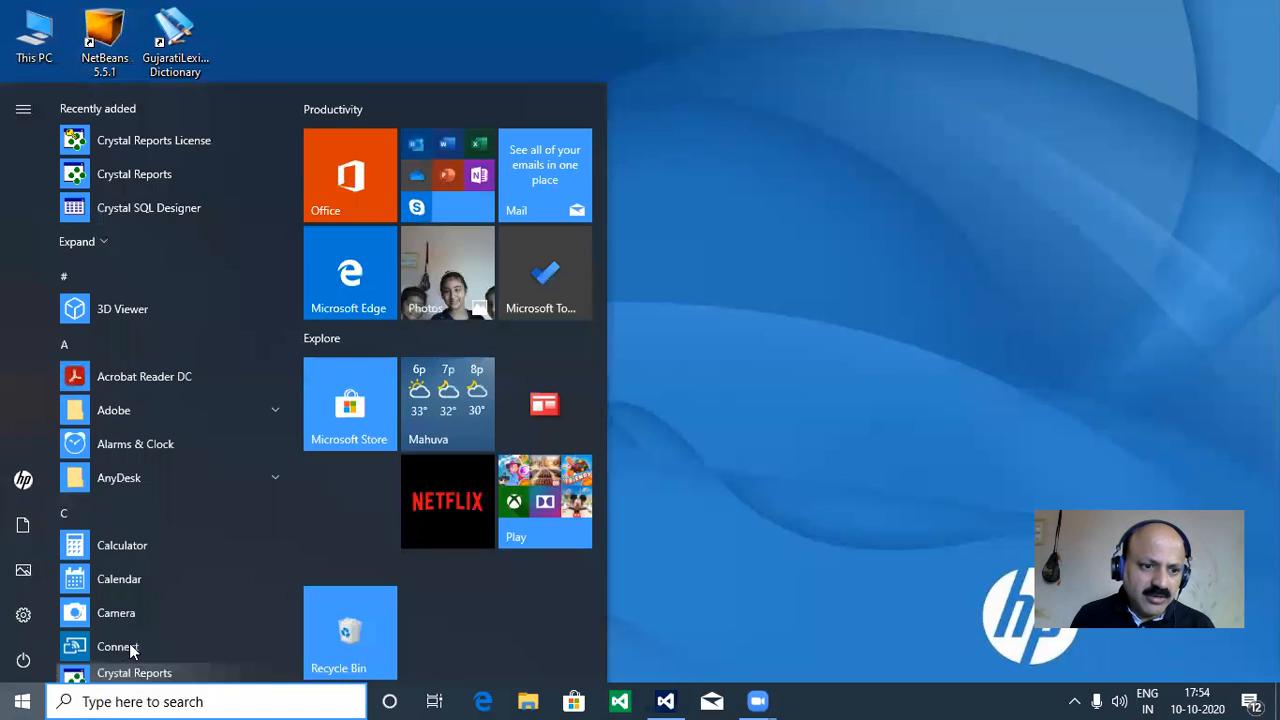
{"action": "left_click", "coordinate": [127, 697]}
{"action": "type", "text": "control"}
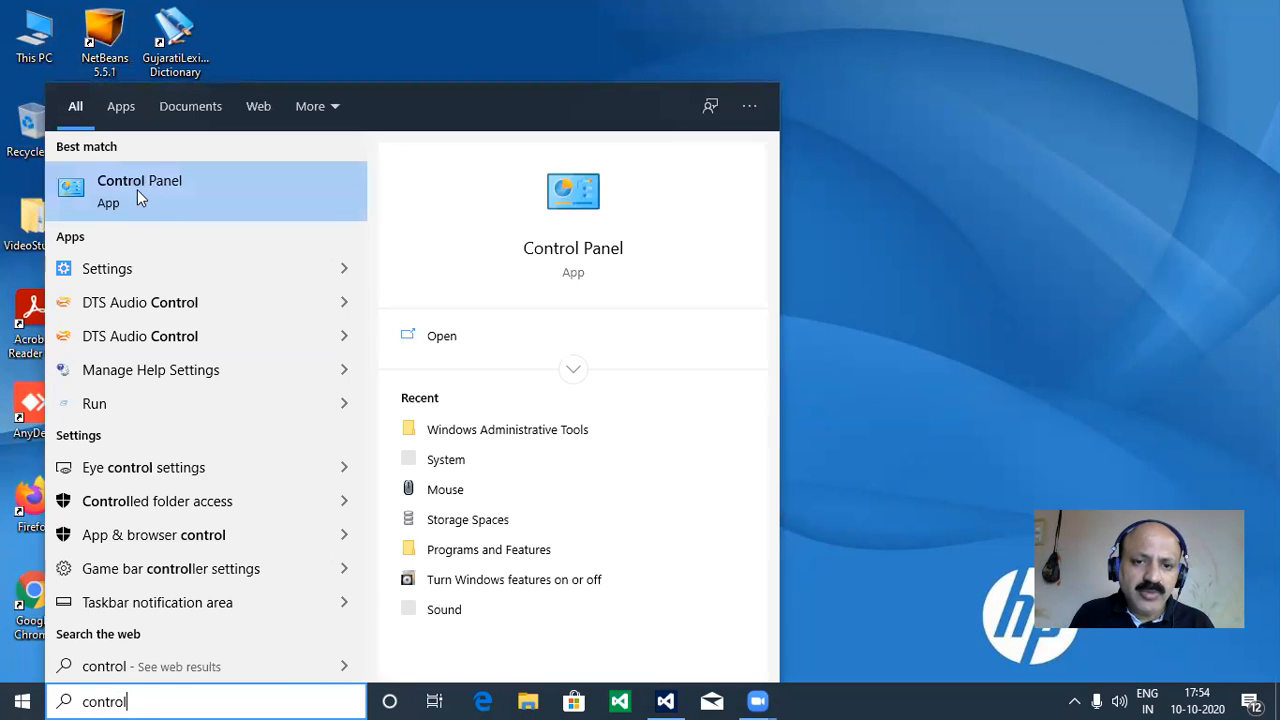
{"action": "left_click", "coordinate": [137, 189]}
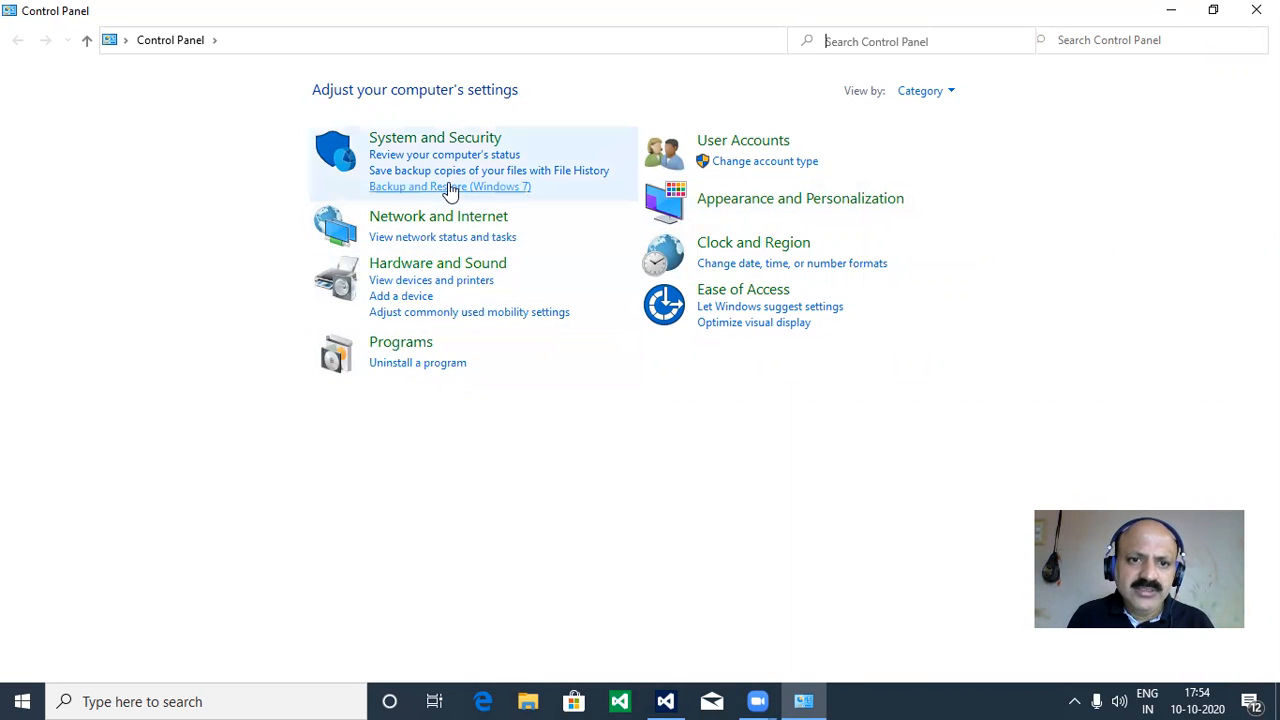
{"action": "left_click", "coordinate": [415, 140]}
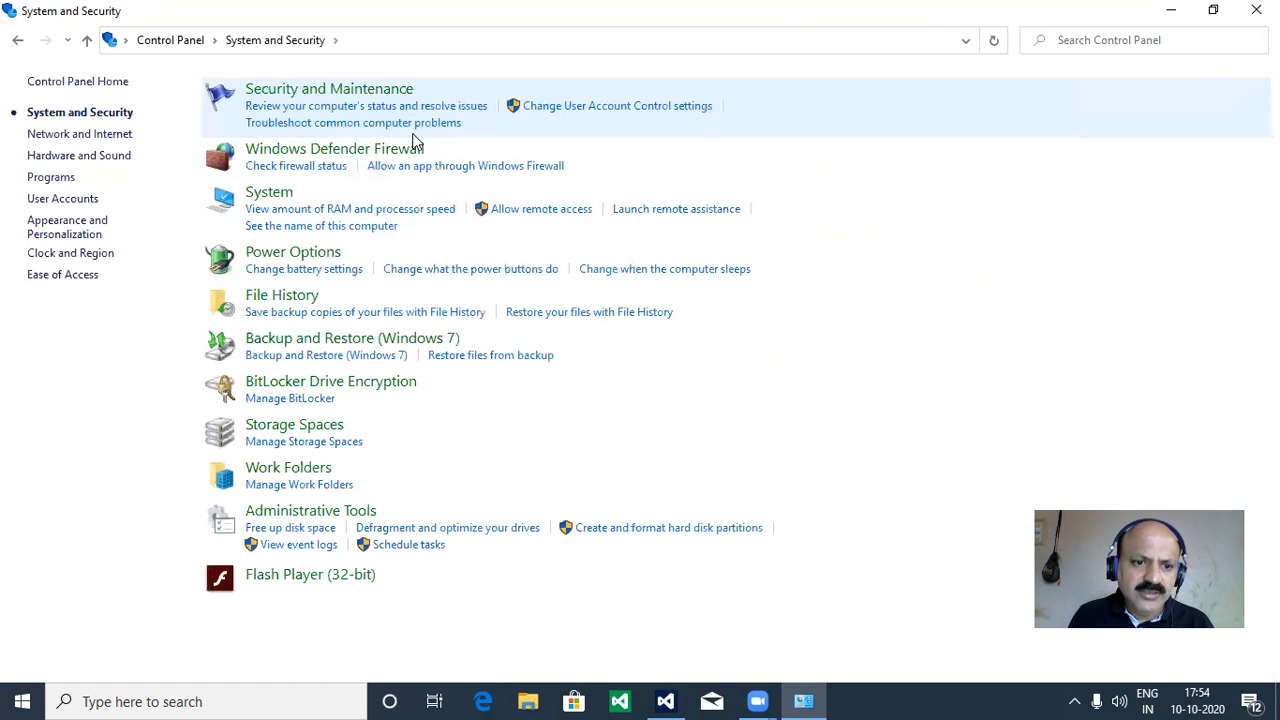
{"action": "left_click", "coordinate": [304, 513]}
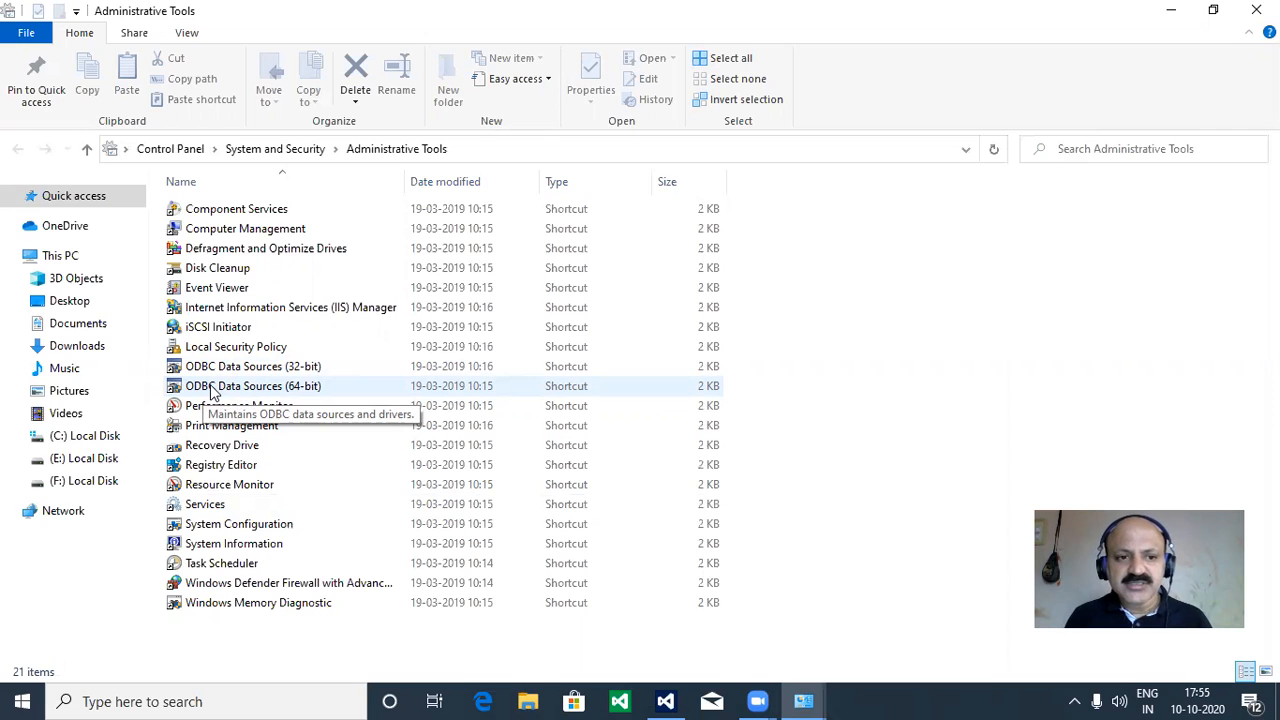
Check which drivers the 64-bit ODBC Data Source Administrator offers for a new data source, and cancel without adding one.
{"action": "left_click", "coordinate": [212, 392]}
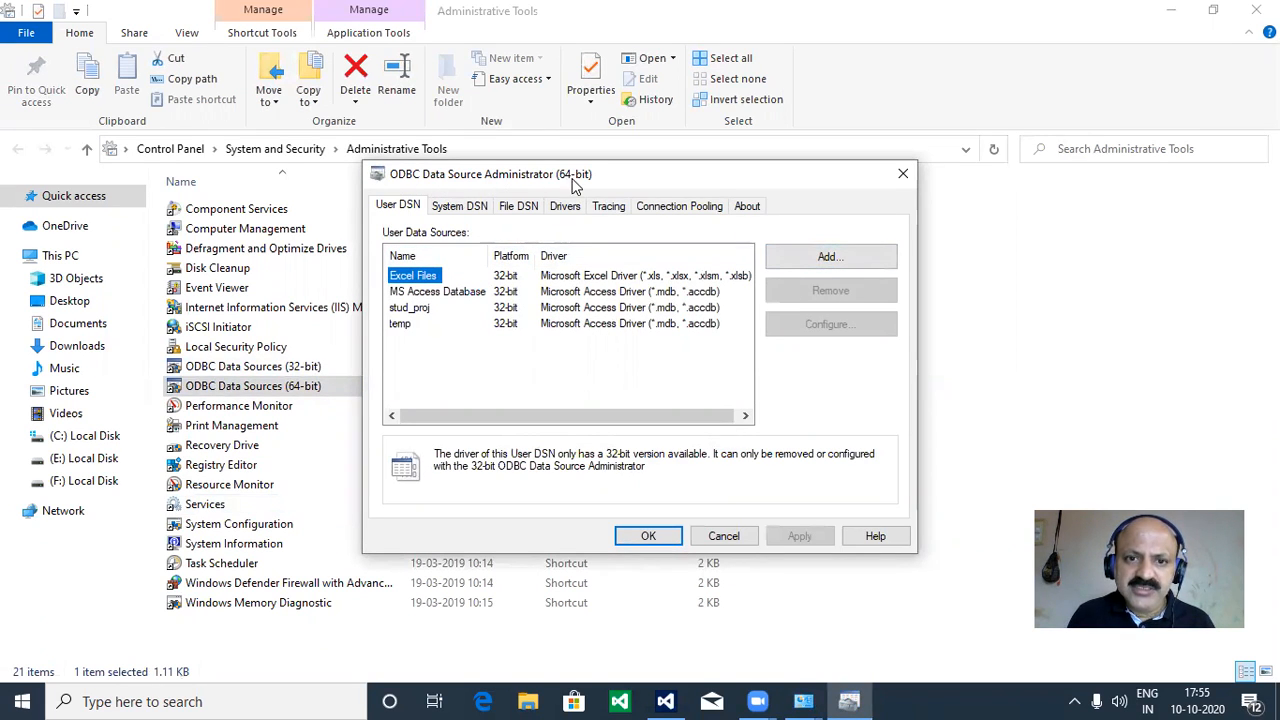
{"action": "left_click", "coordinate": [817, 257]}
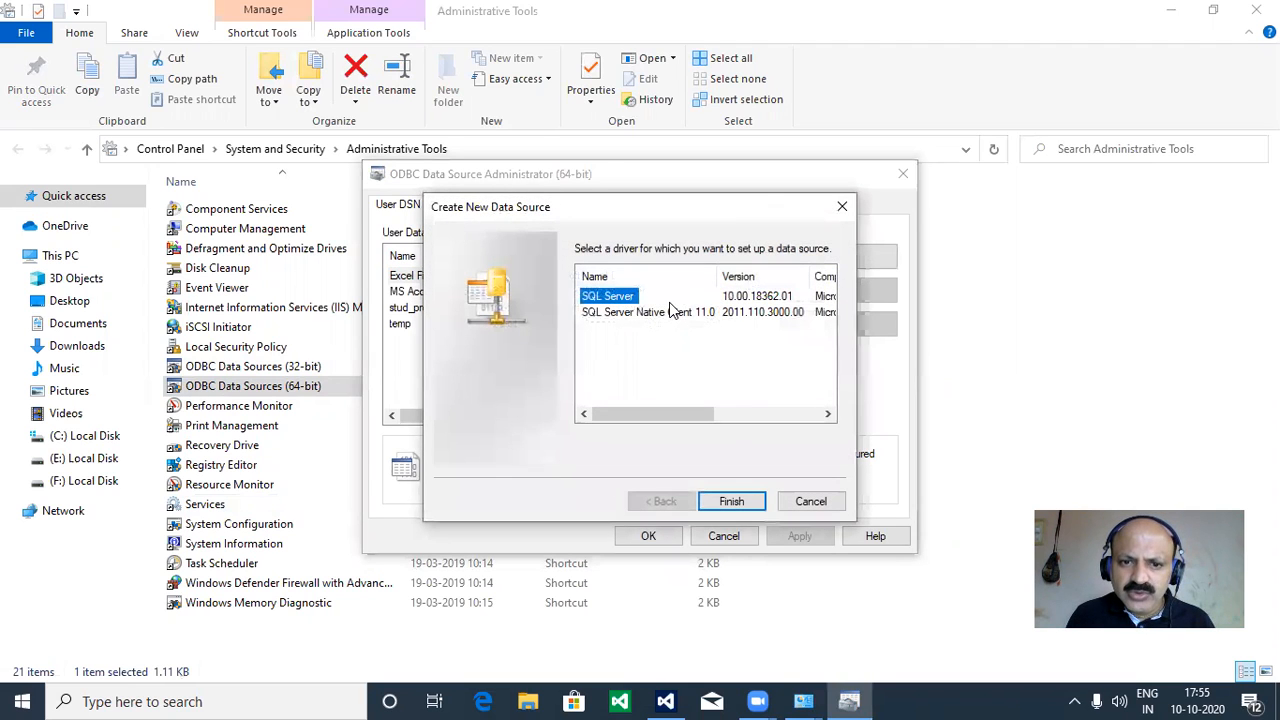
{"action": "mouse_move", "coordinate": [648, 413]}
{"action": "left_mouse_down"}
{"action": "mouse_move", "coordinate": [744, 412]}
{"action": "mouse_move", "coordinate": [641, 413]}
{"action": "left_mouse_up"}
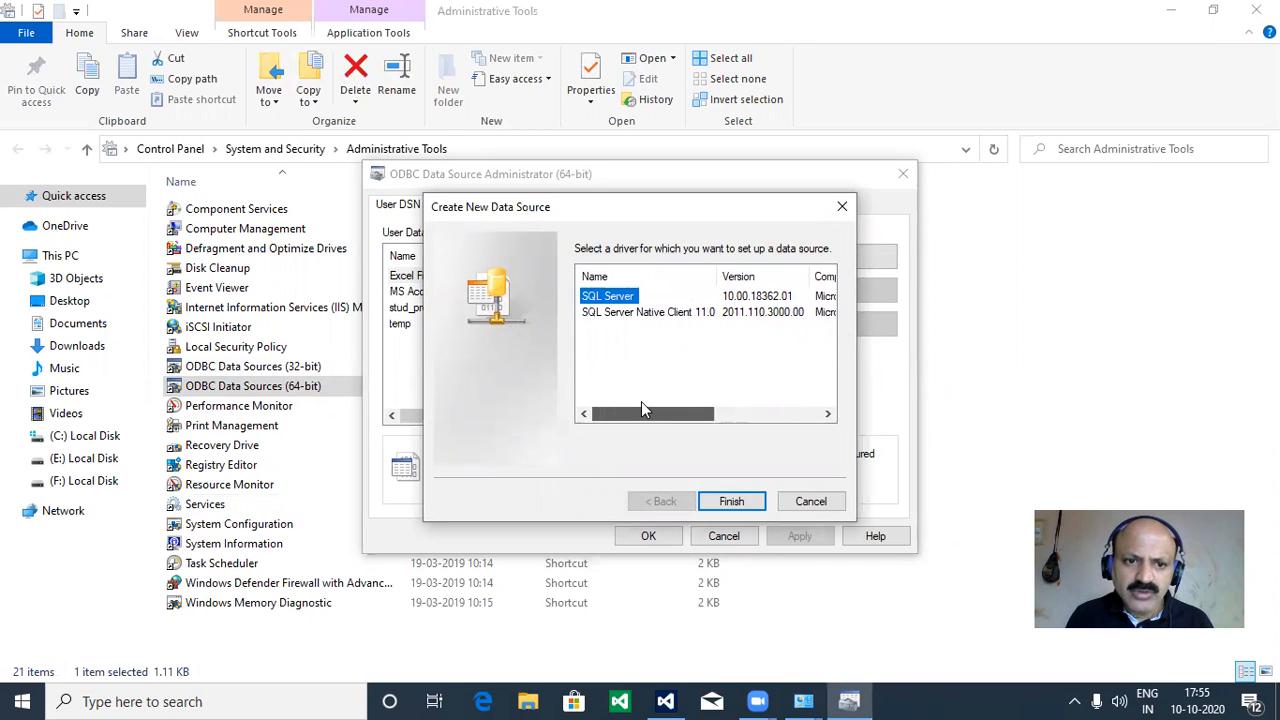
{"action": "left_click", "coordinate": [811, 505]}
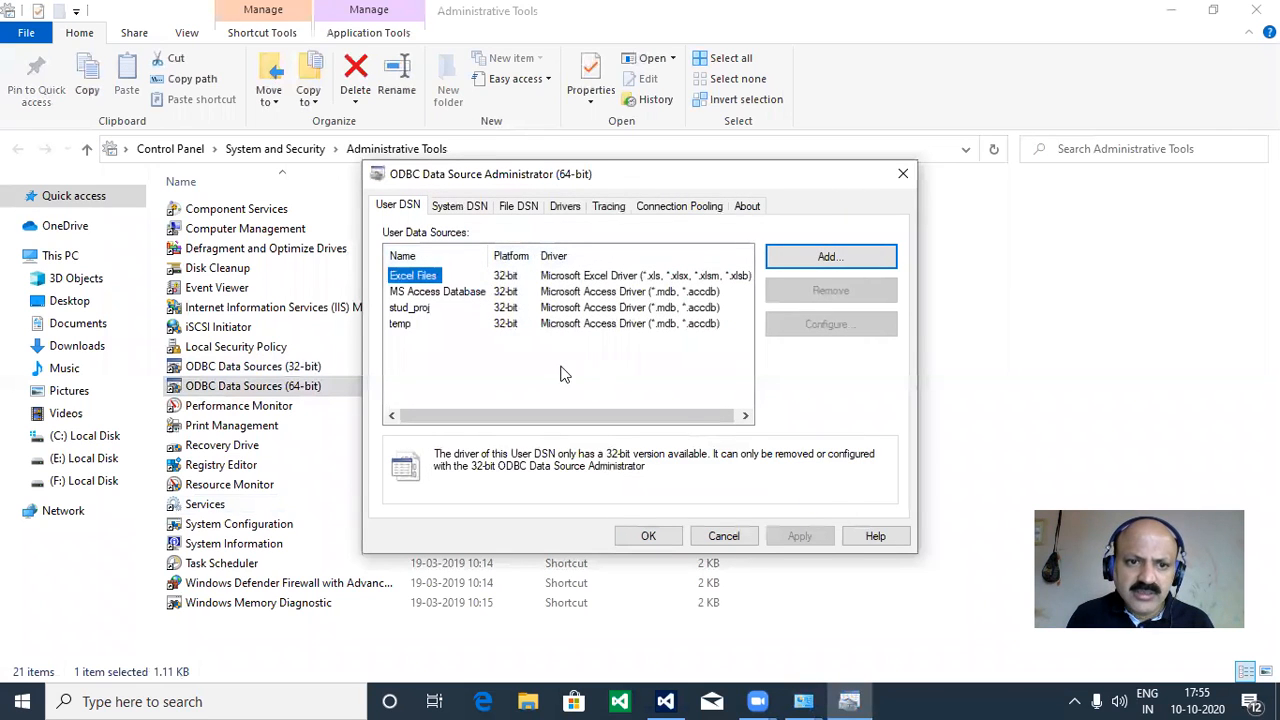
{"action": "left_click", "coordinate": [727, 535]}
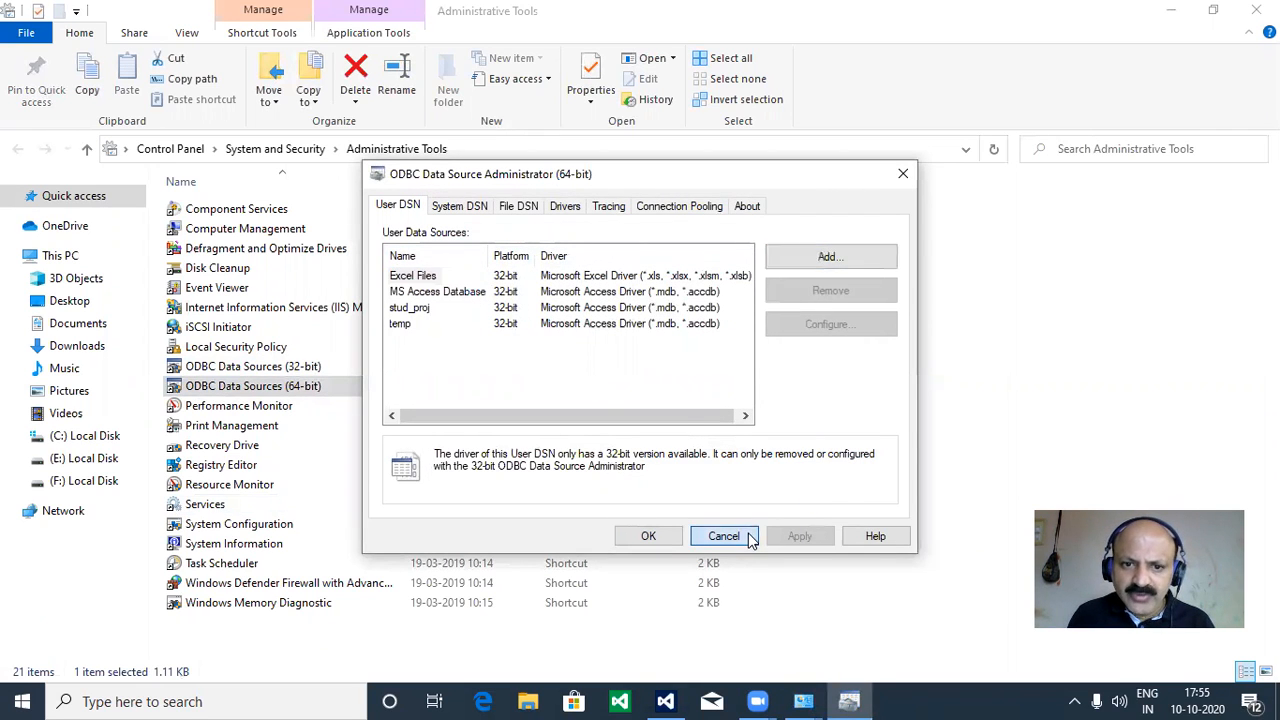
Add a user data source in the 32-bit ODBC Data Source Administrator using Microsoft Access Driver (*.mdb, *.accdb), and name it honda_dsn.
{"action": "double_click", "coordinate": [288, 369]}
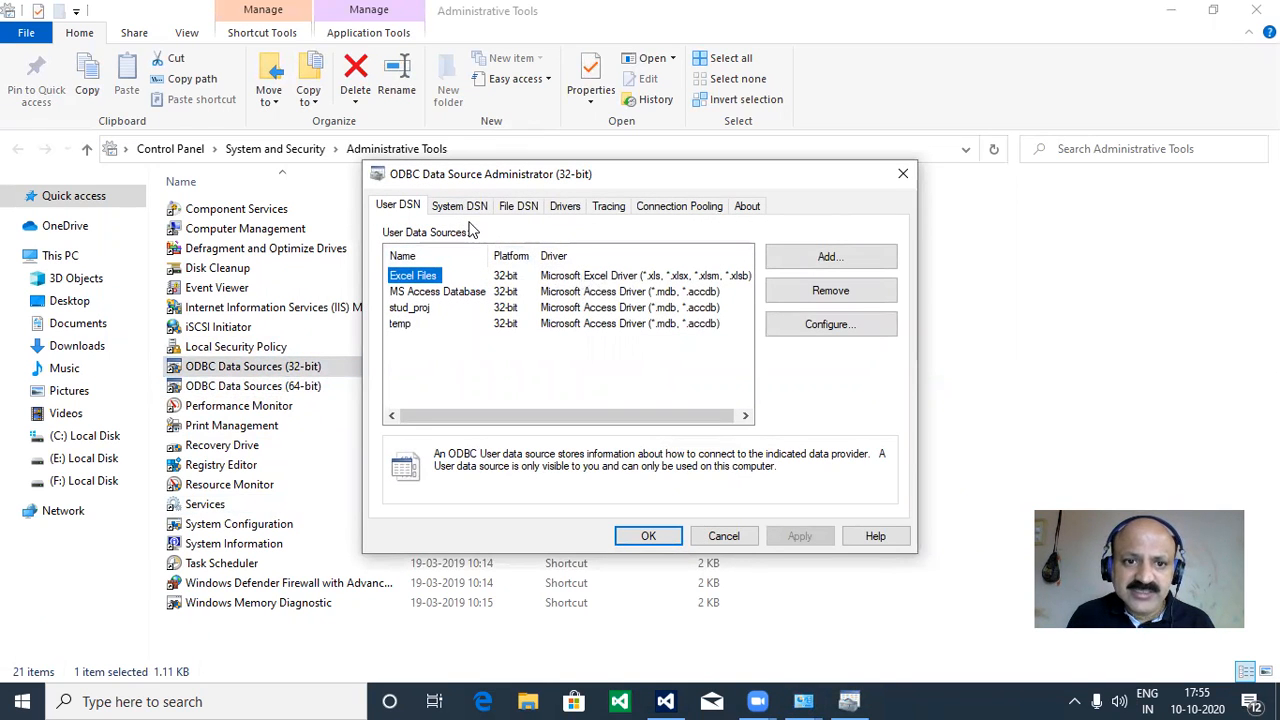
{"action": "left_click", "coordinate": [845, 257]}
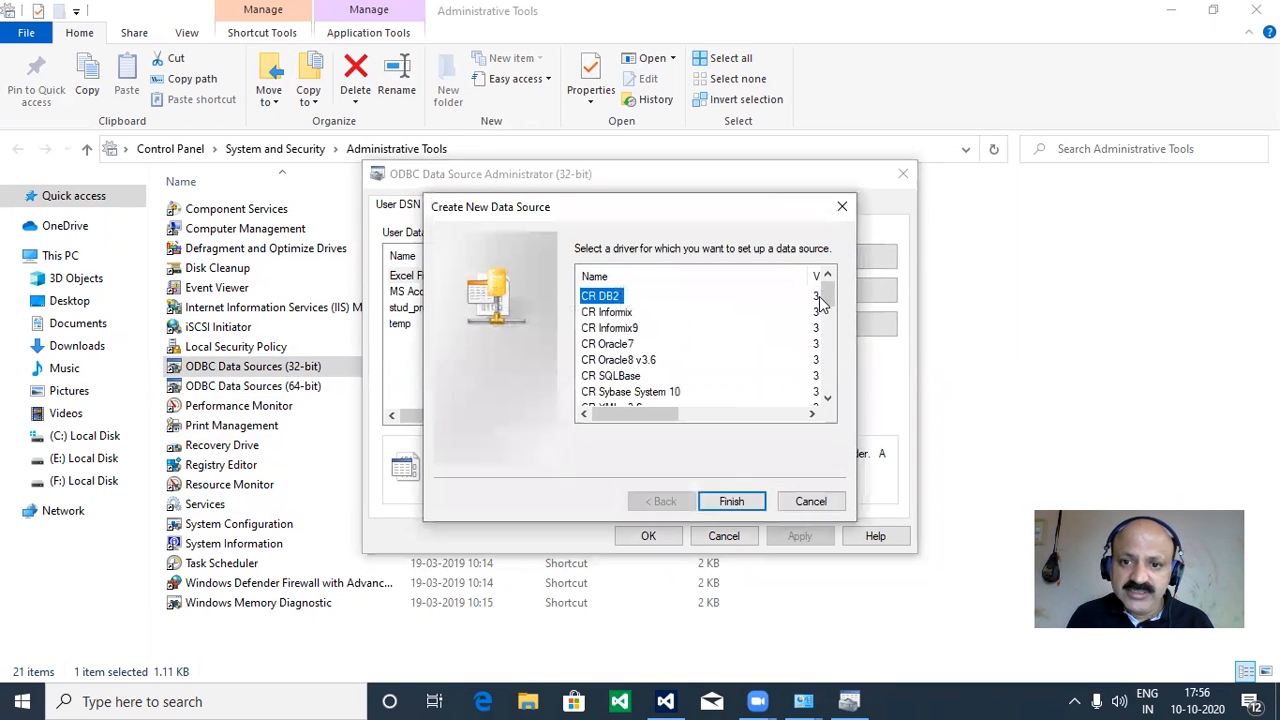
{"action": "mouse_move", "coordinate": [827, 297]}
{"action": "left_mouse_down"}
{"action": "mouse_move", "coordinate": [832, 338]}
{"action": "mouse_move", "coordinate": [832, 300]}
{"action": "left_mouse_up"}
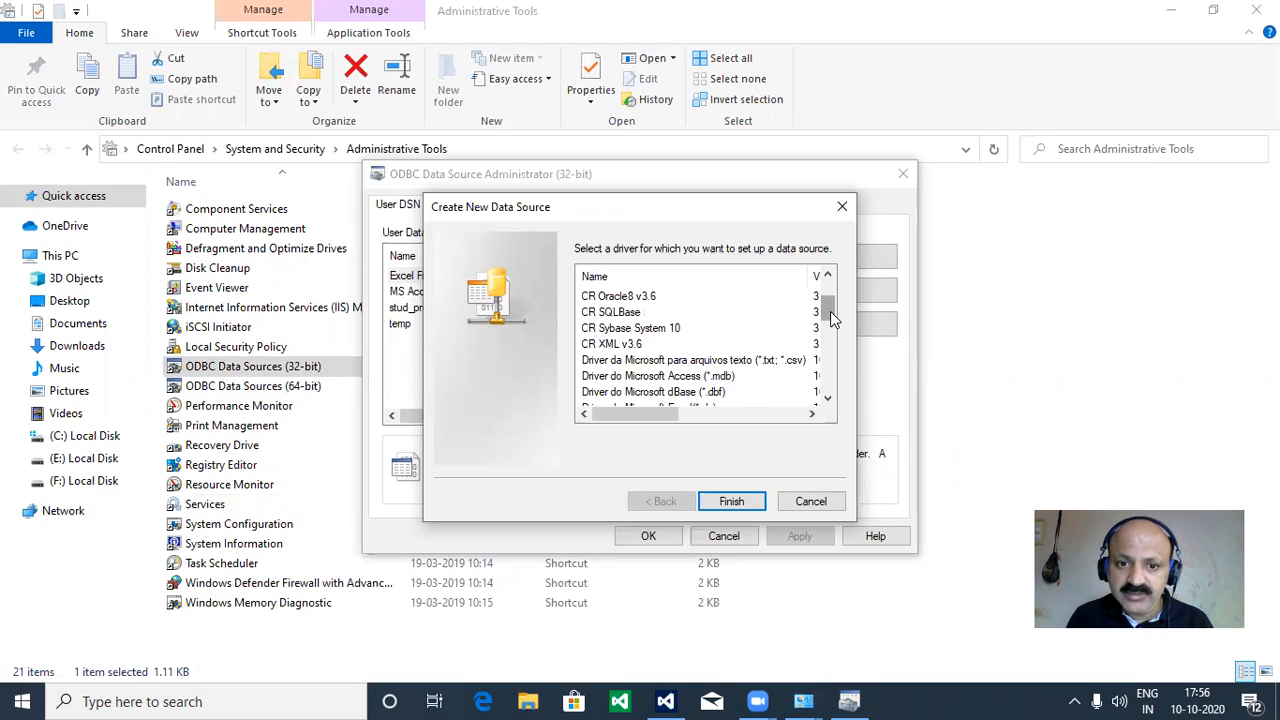
{"action": "left_click_drag", "start_coordinate": [833, 318], "coordinate": [836, 348]}
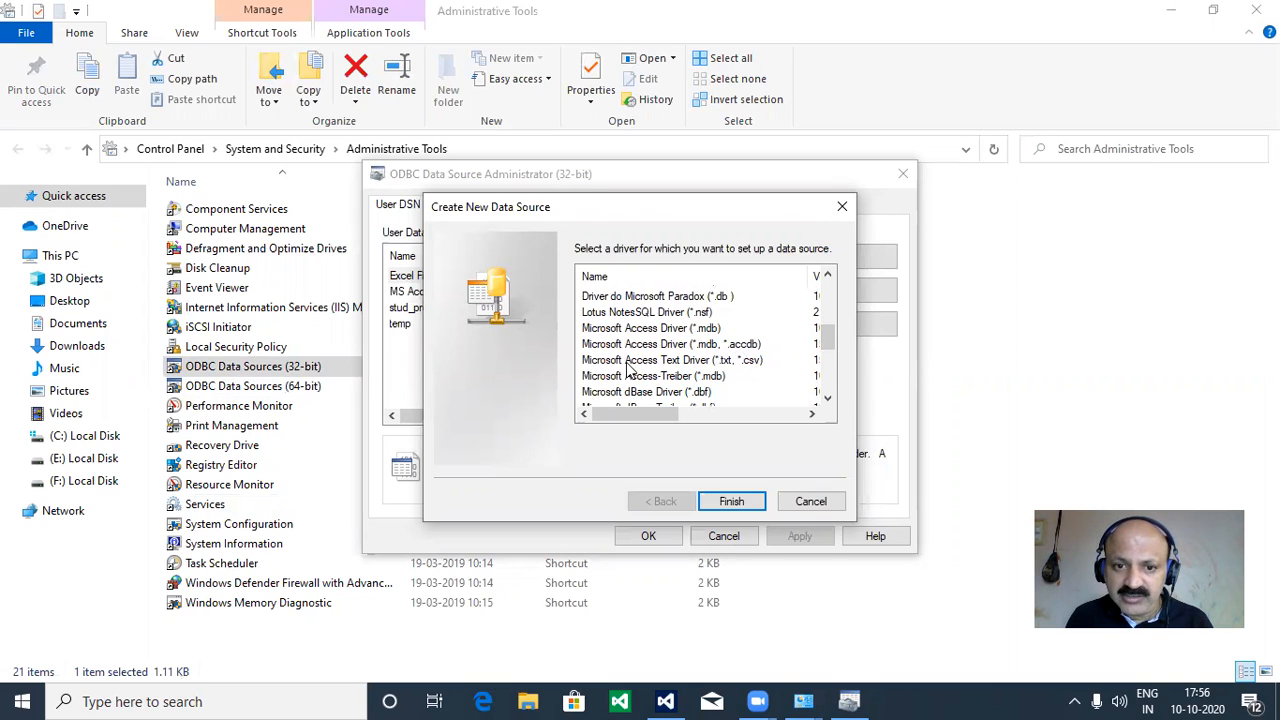
{"action": "left_click", "coordinate": [653, 346]}
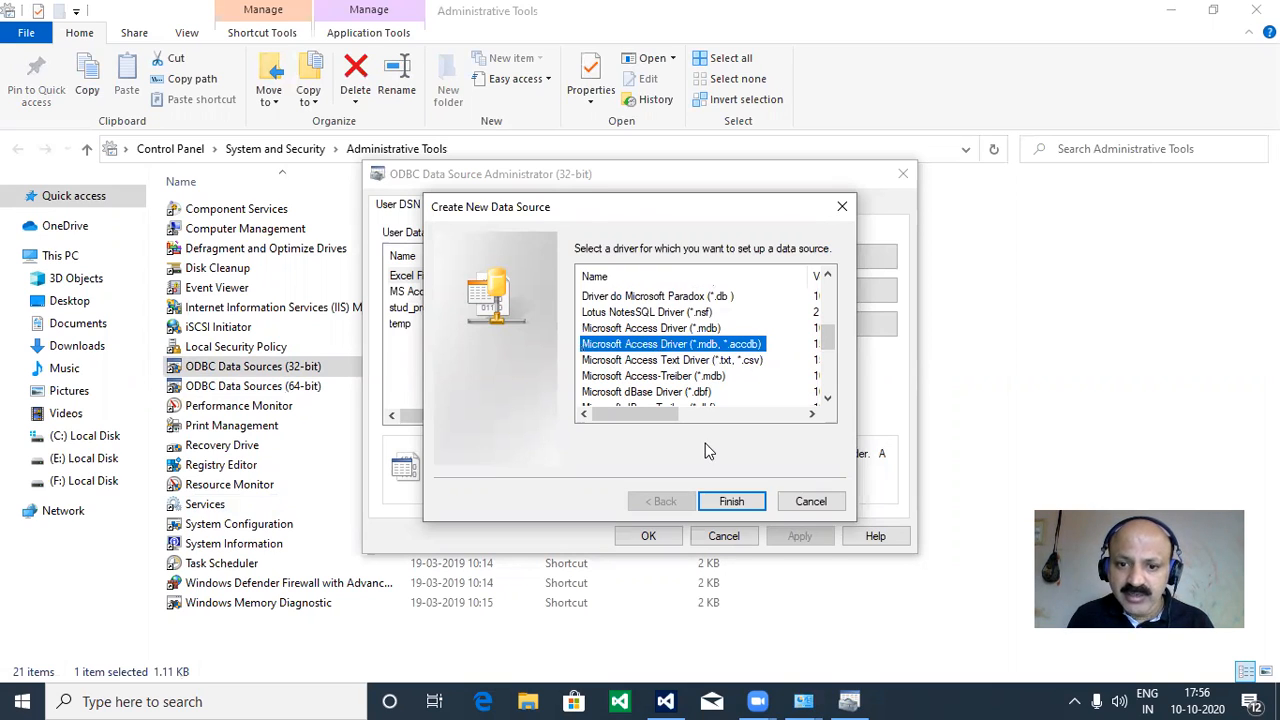
{"action": "left_click", "coordinate": [730, 500]}
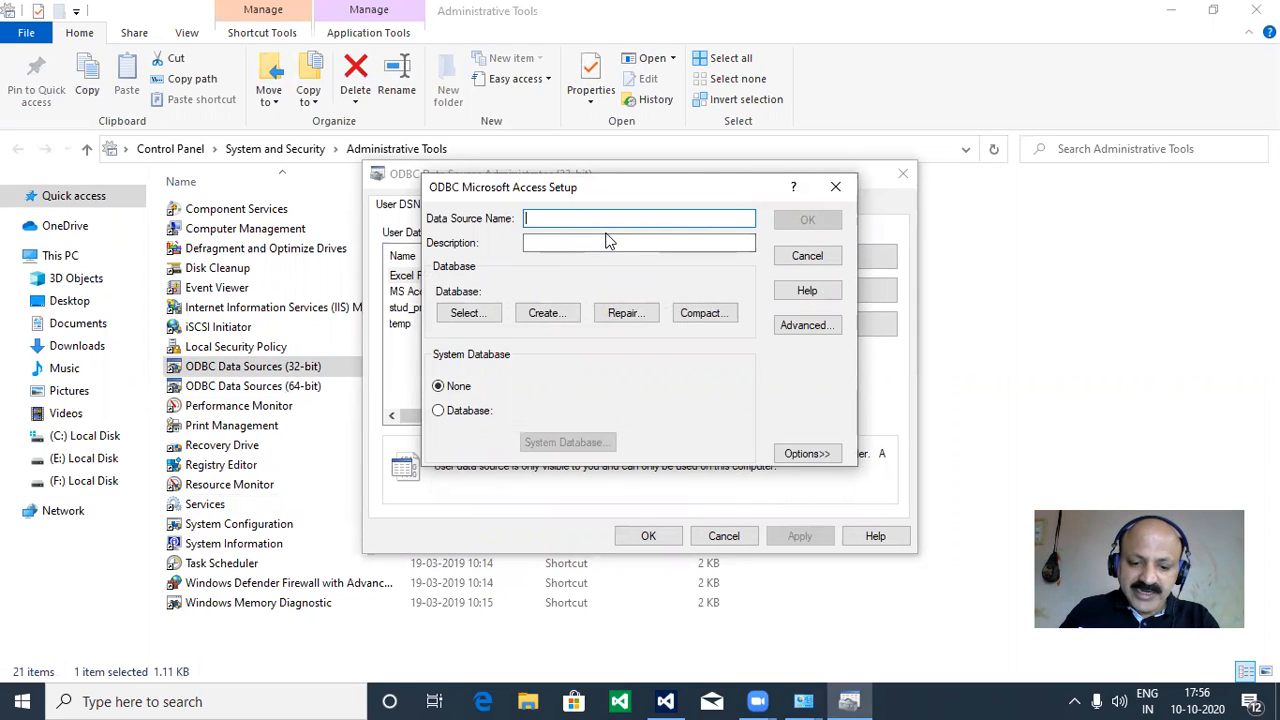
{"action": "type", "text": "hon"}
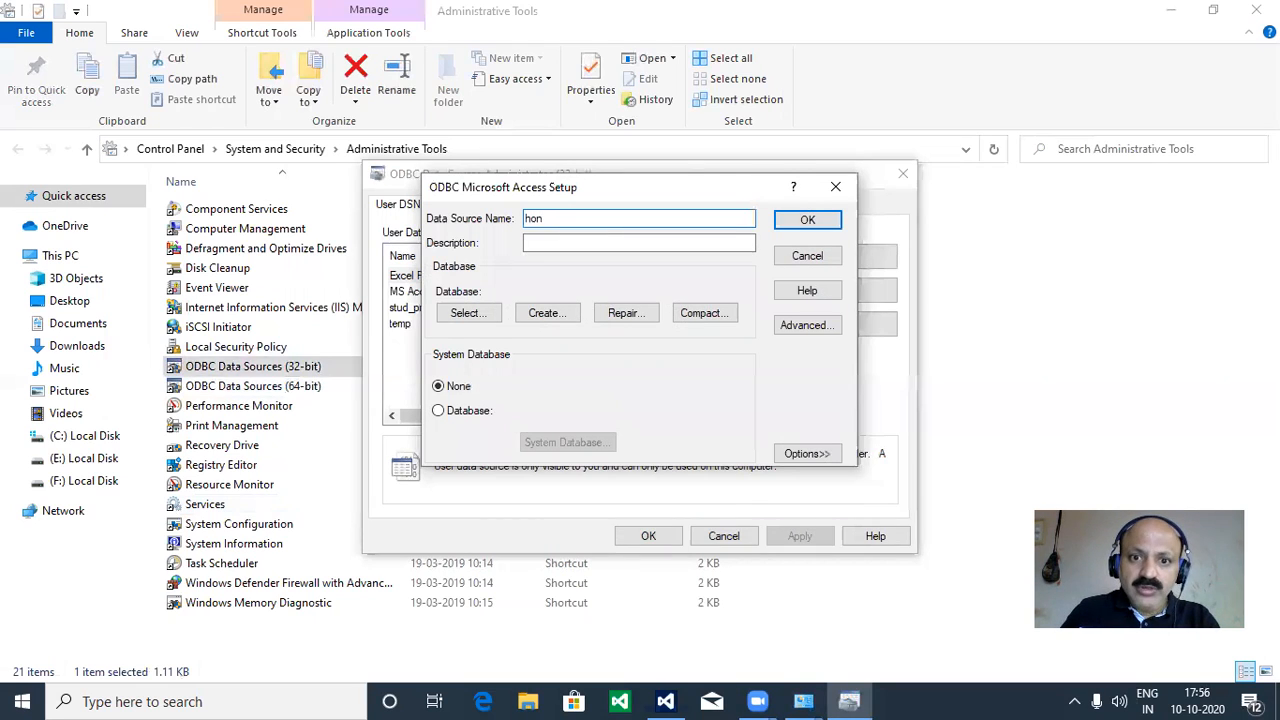
{"action": "type", "text": "da_dsn"}
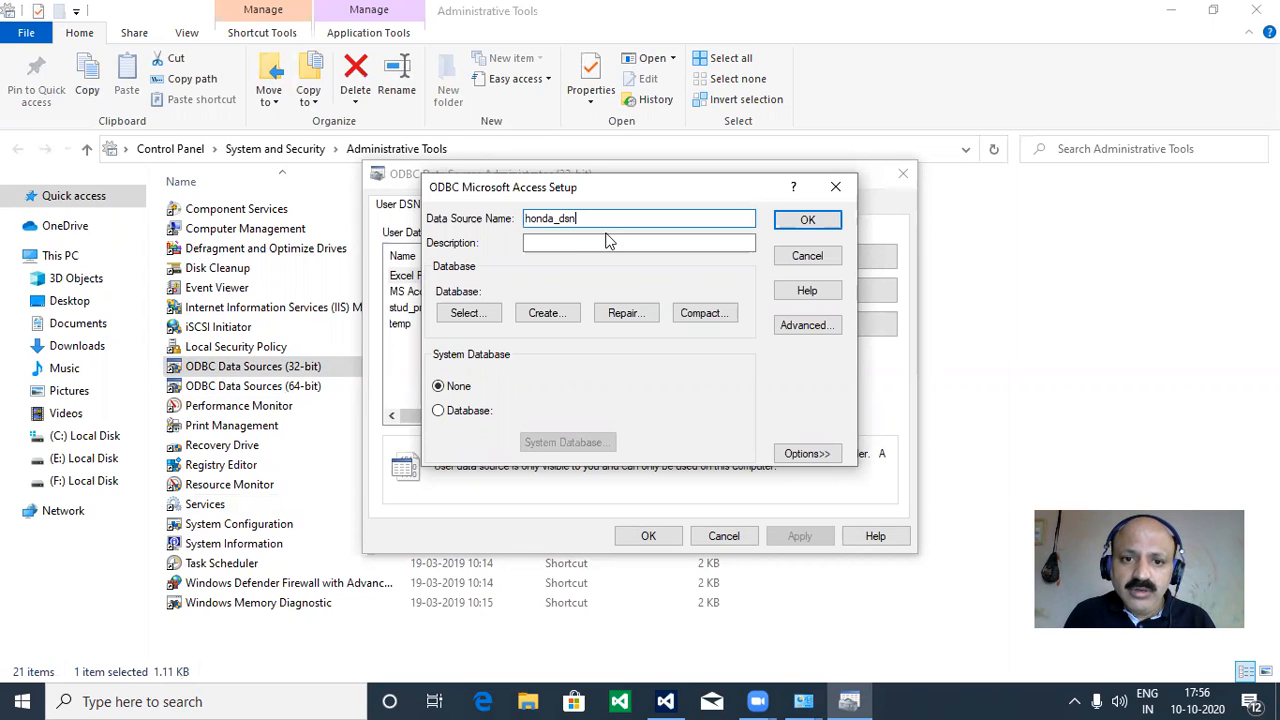
Browse to E:\cs_project\Honda_showroom\Honda_showroom\bin\Debug to locate the database for the honda_dsn data source.
{"action": "left_click", "coordinate": [470, 314]}
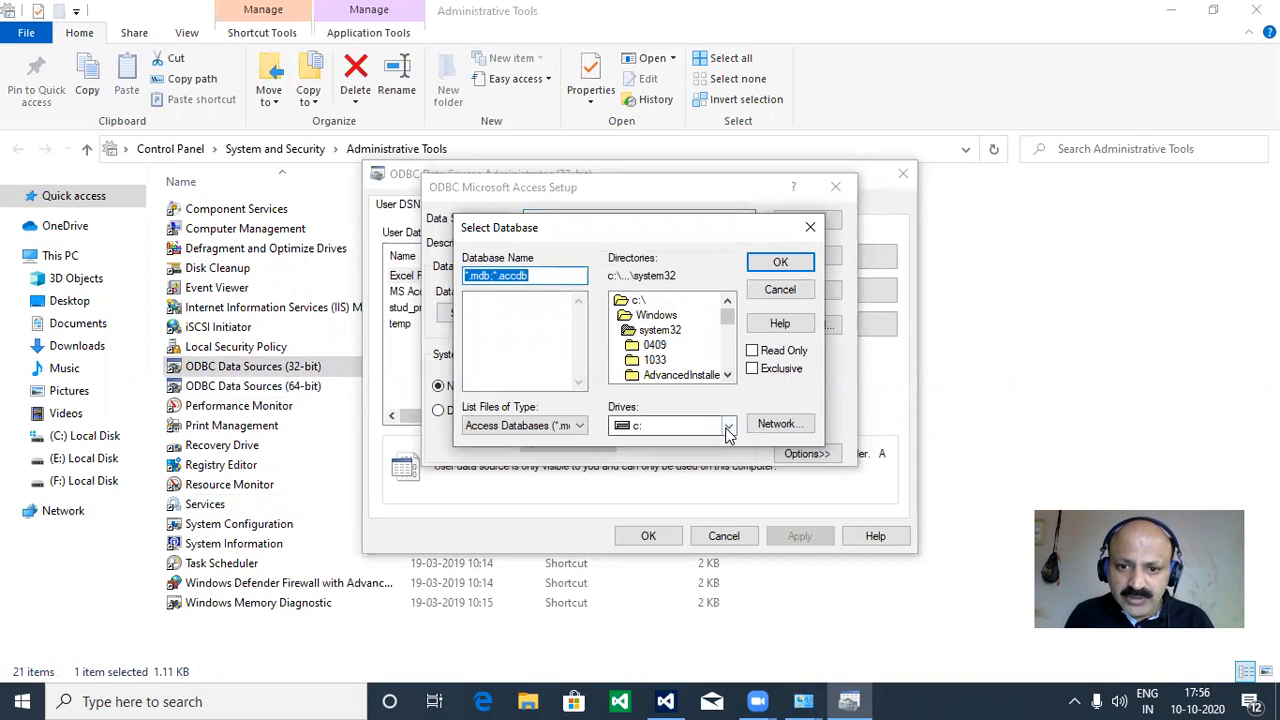
{"action": "left_click", "coordinate": [690, 426]}
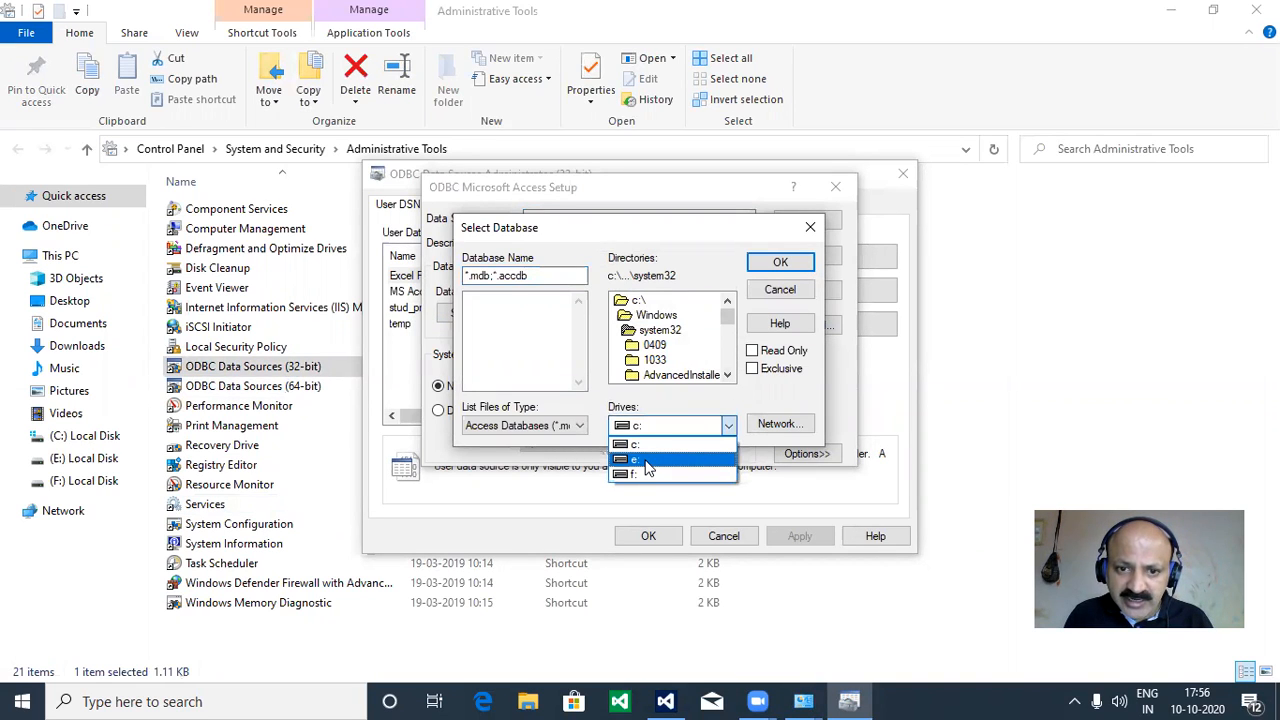
{"action": "left_click", "coordinate": [648, 462]}
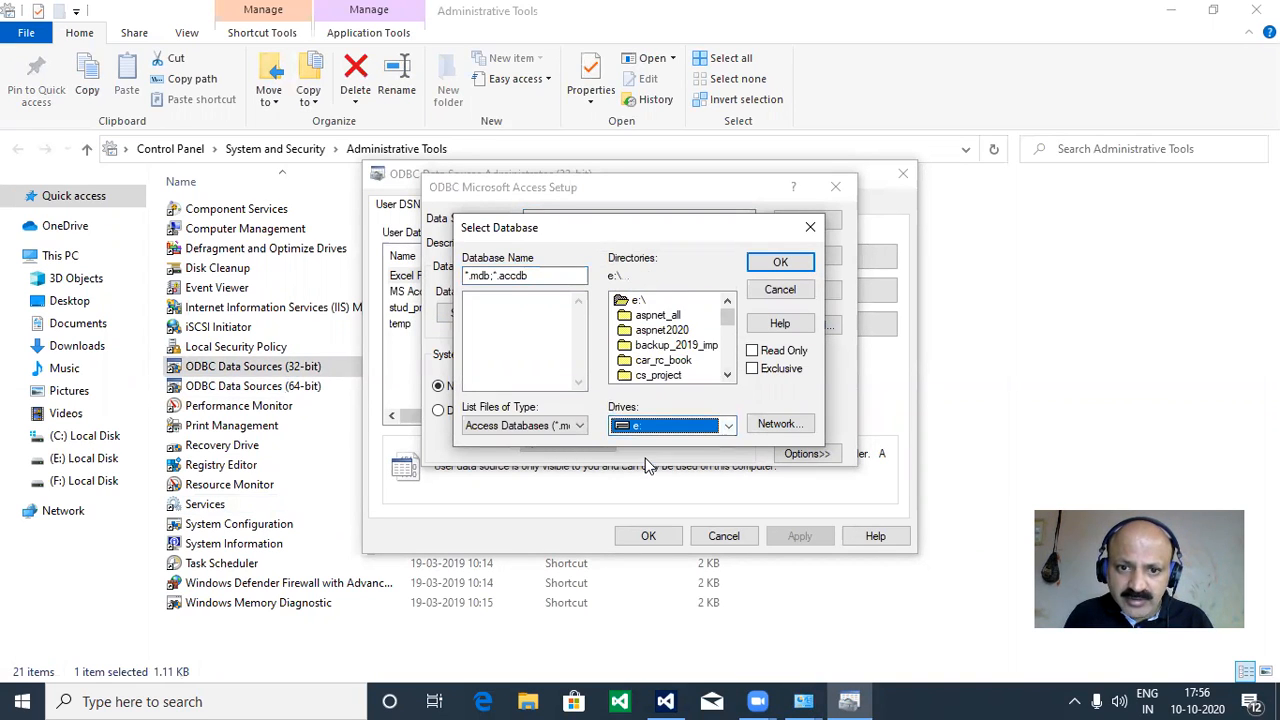
{"action": "double_click", "coordinate": [668, 376]}
{"action": "left_click", "coordinate": [660, 336]}
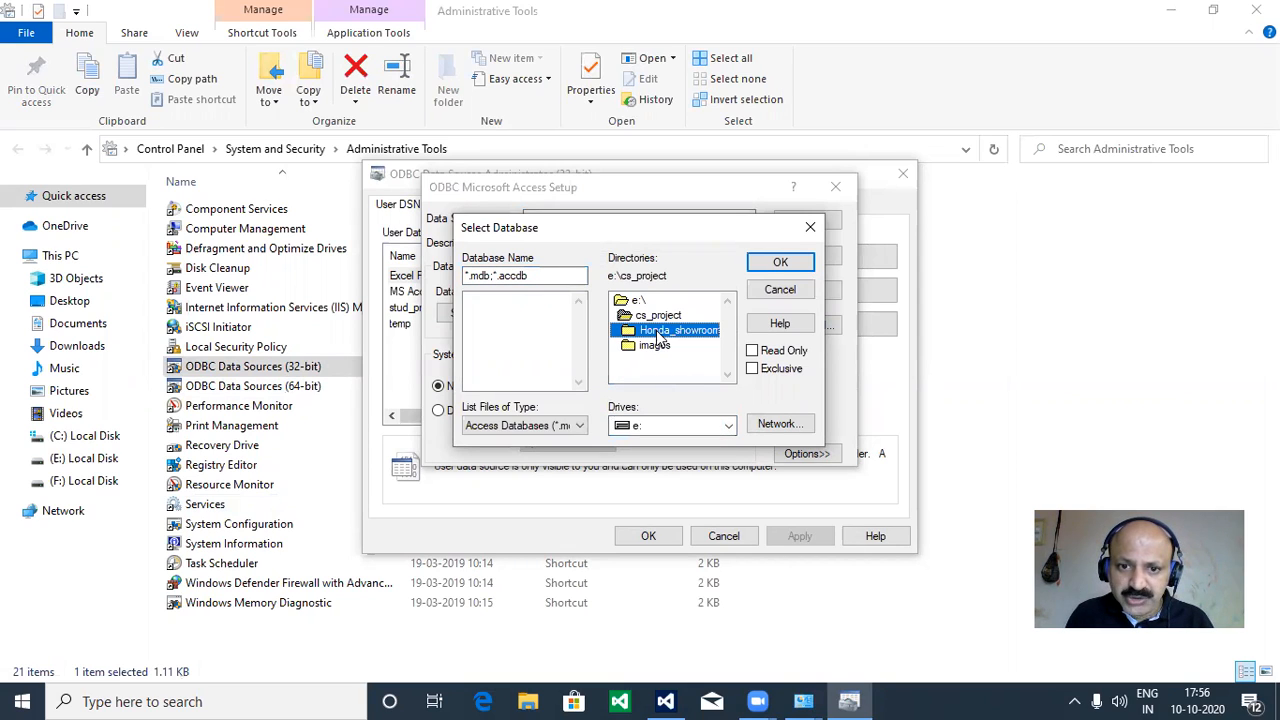
{"action": "double_click", "coordinate": [658, 332]}
{"action": "double_click", "coordinate": [664, 345]}
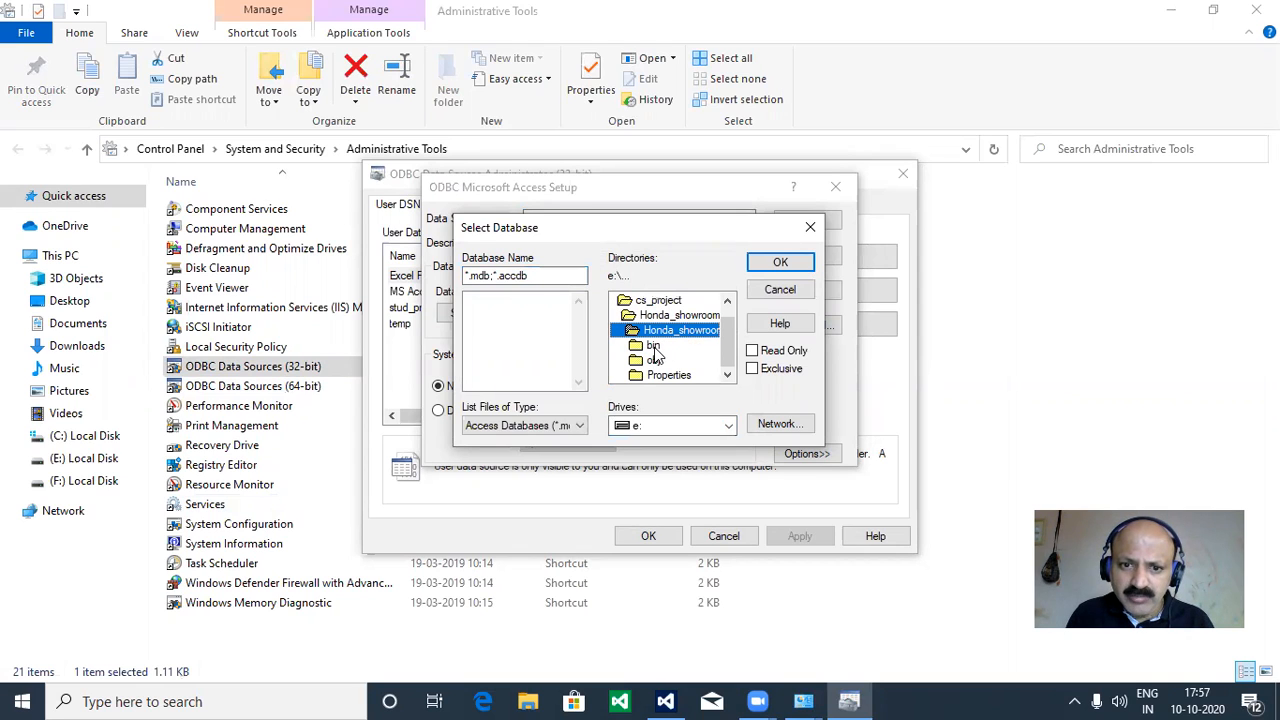
{"action": "double_click", "coordinate": [653, 348]}
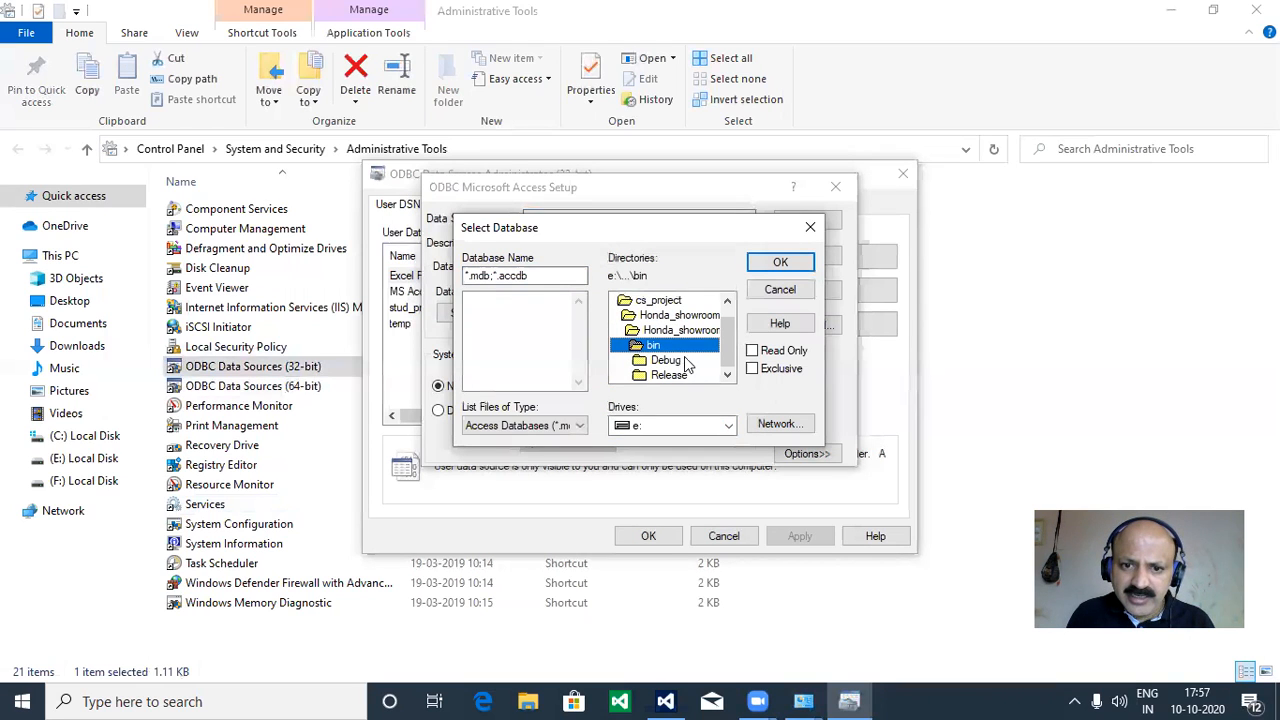
{"action": "double_click", "coordinate": [672, 365]}
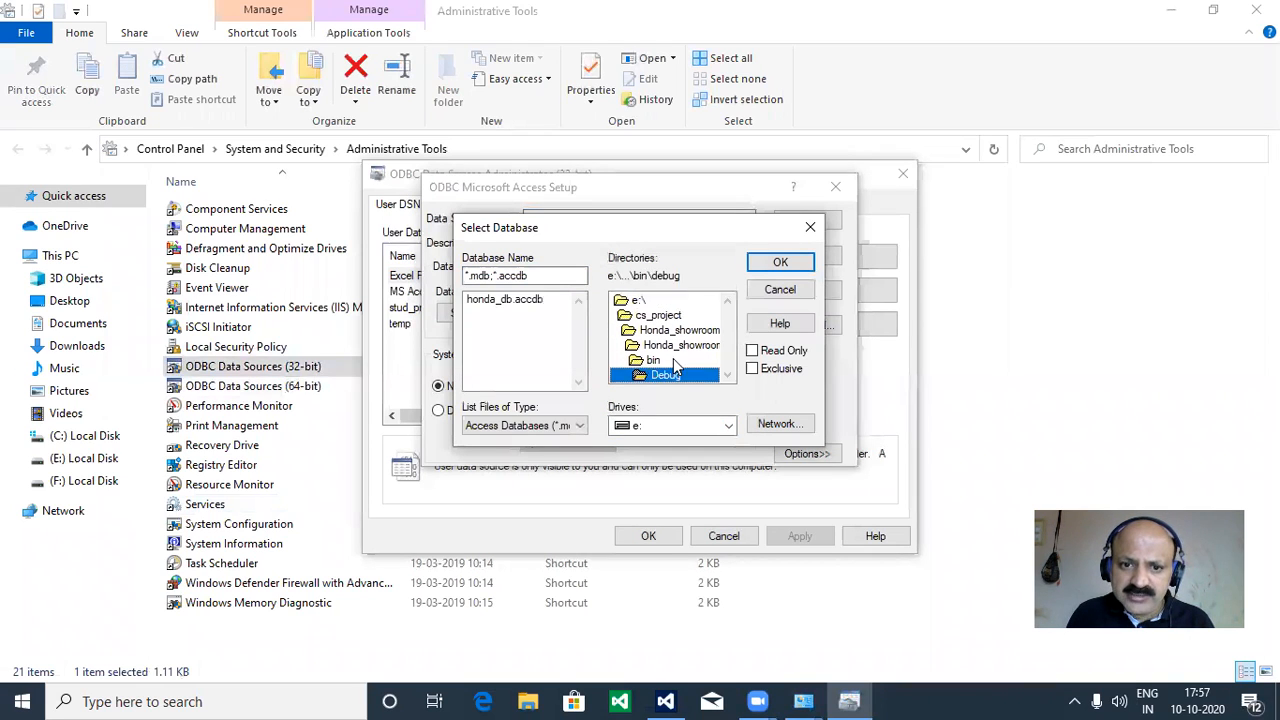
Choose honda_db.accdb as the database of the honda_dsn data source and save the Microsoft Access setup.
{"action": "left_click", "coordinate": [508, 300]}
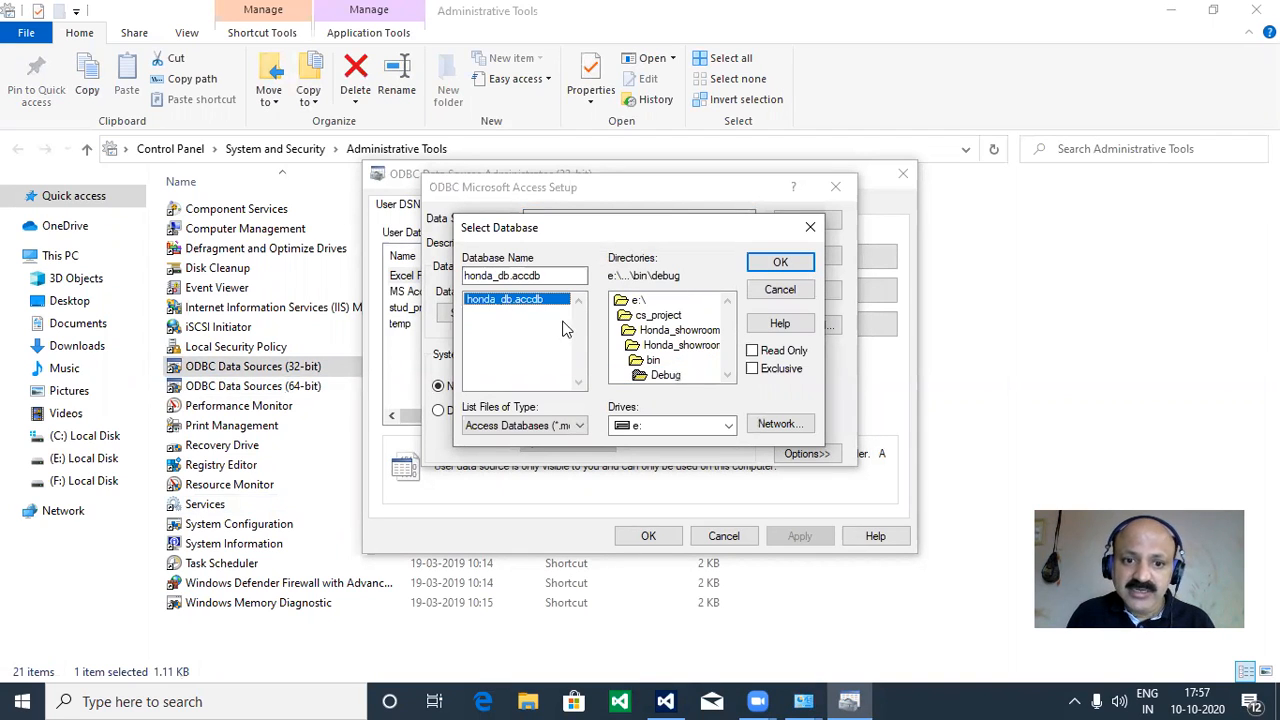
{"action": "left_click", "coordinate": [578, 427]}
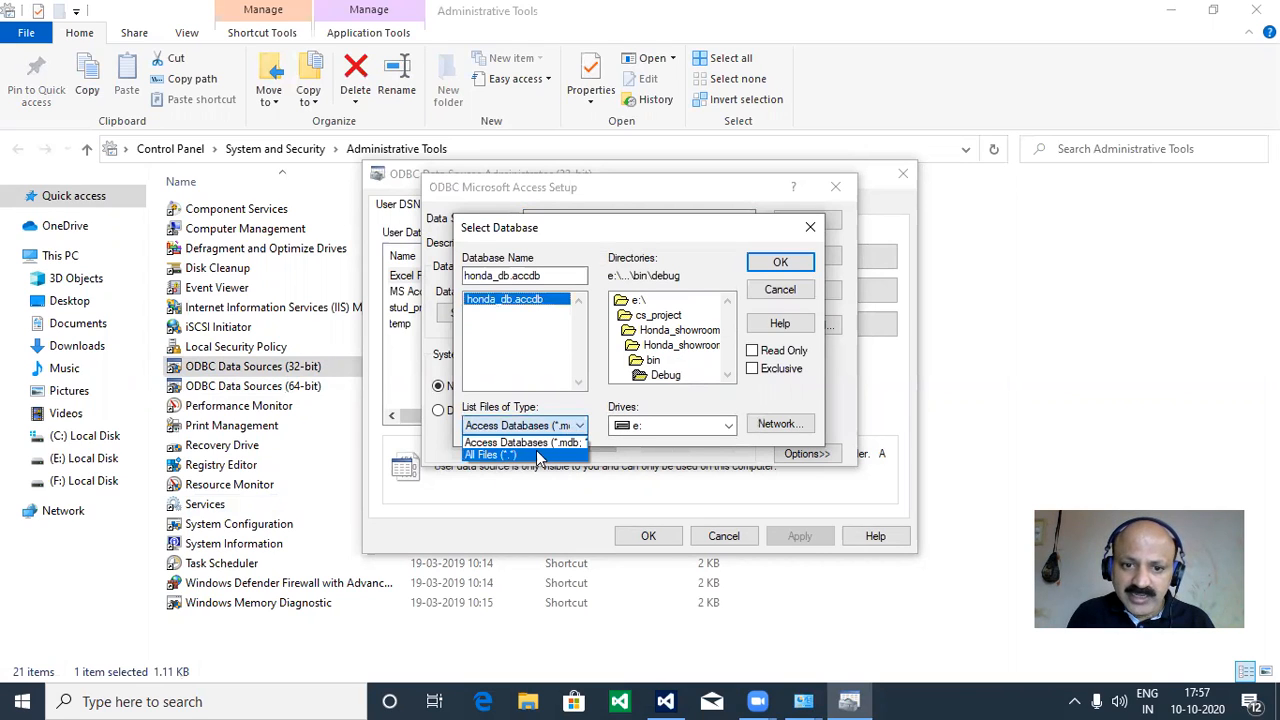
{"action": "left_click", "coordinate": [558, 375]}
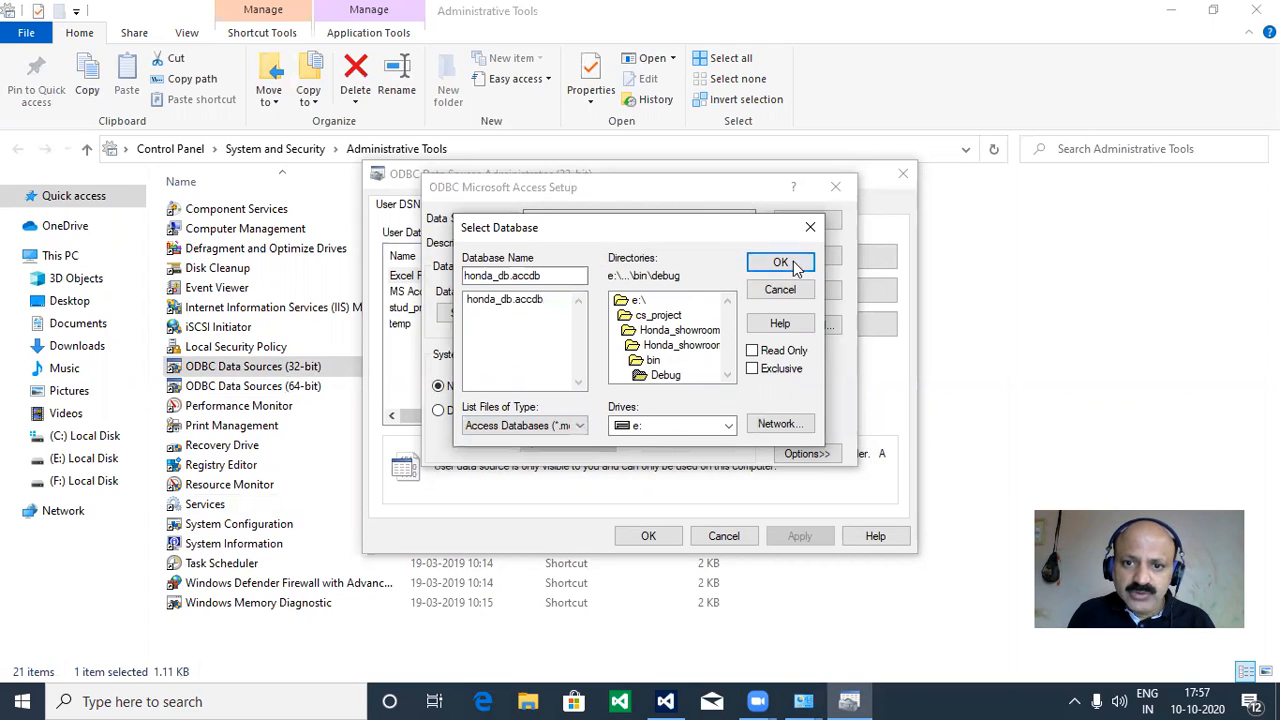
{"action": "left_click", "coordinate": [780, 263]}
{"action": "left_click", "coordinate": [807, 222]}
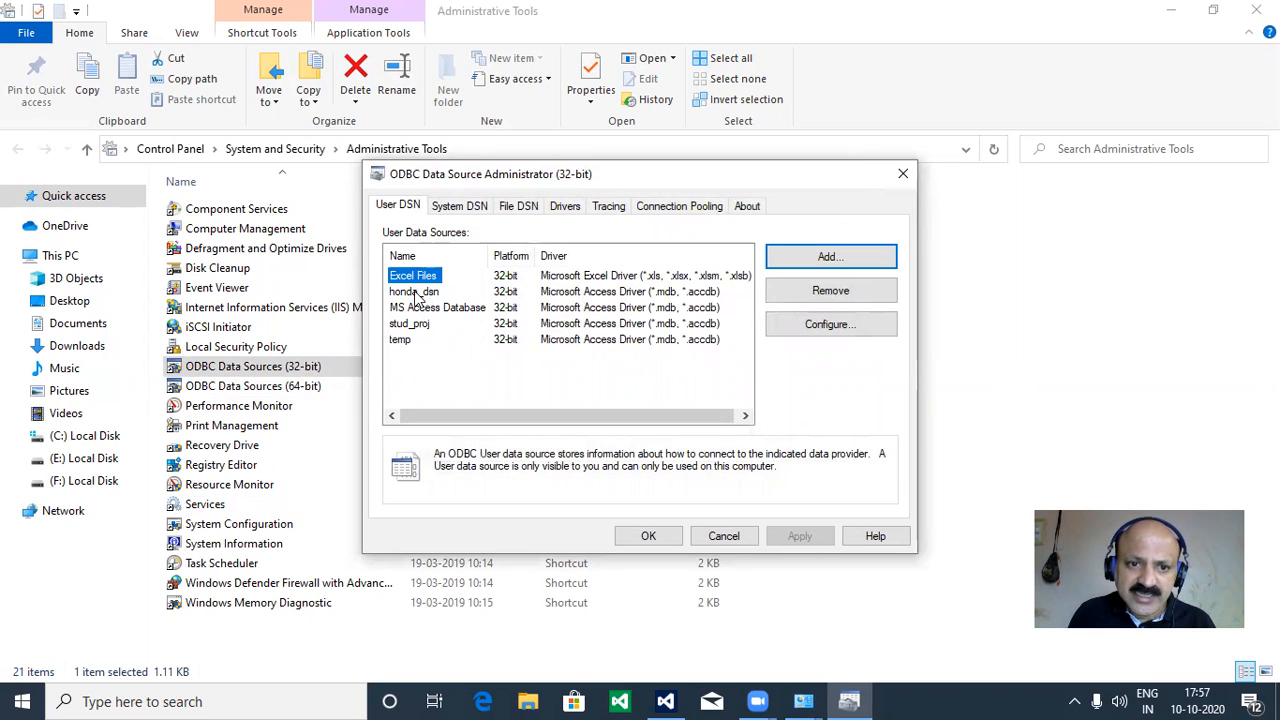
Accept the user data sources with honda_dsn selected, and close the Administrative Tools and System and Security windows.
{"action": "left_click", "coordinate": [416, 292]}
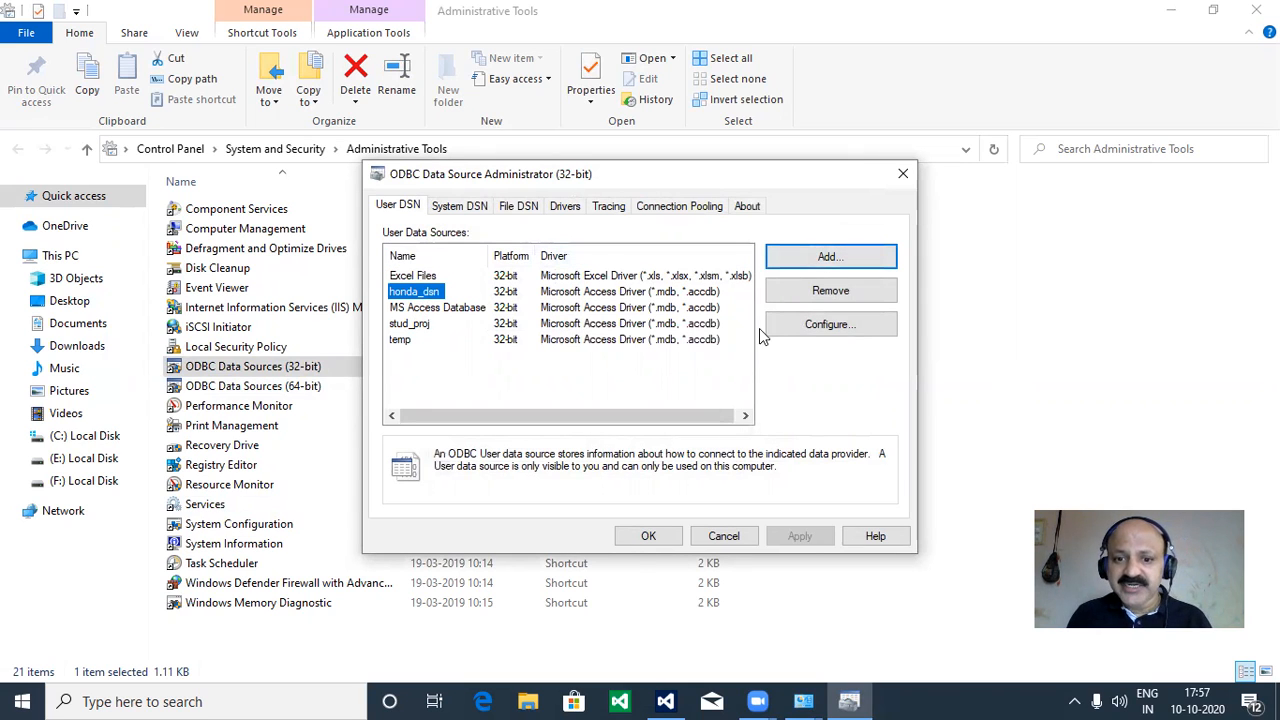
{"action": "left_click", "coordinate": [648, 537]}
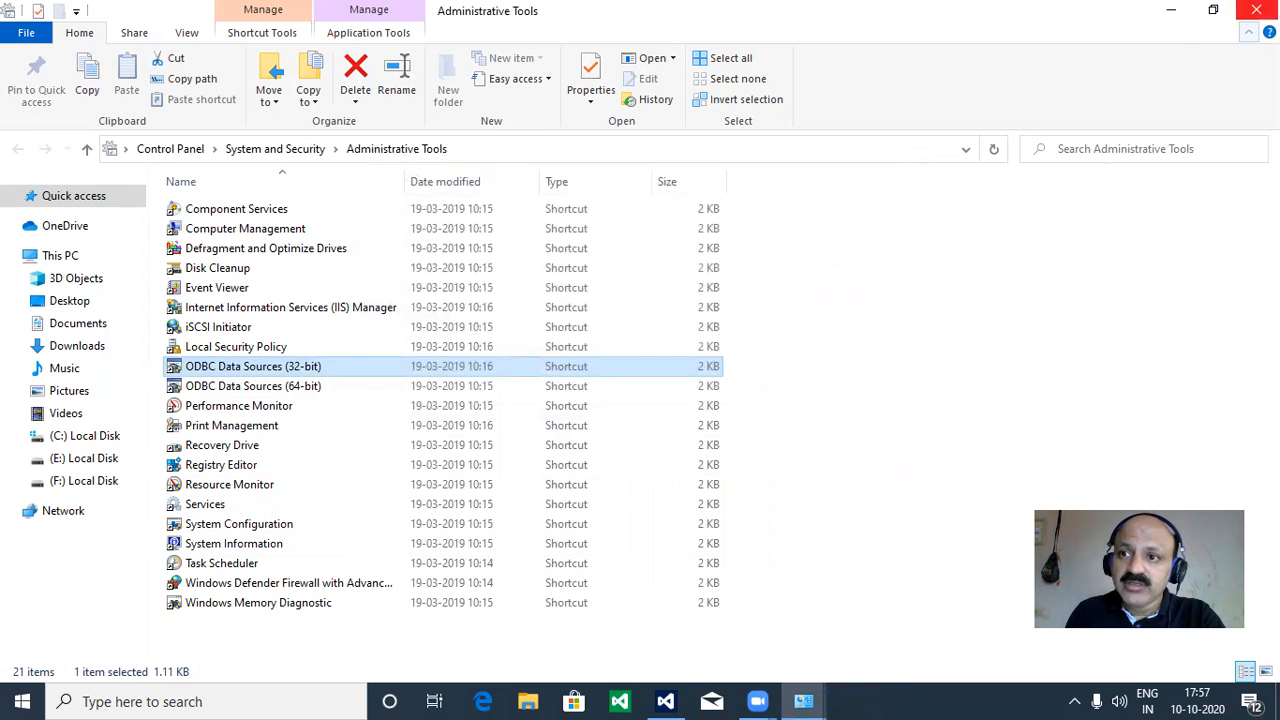
{"action": "left_click", "coordinate": [1256, 10]}
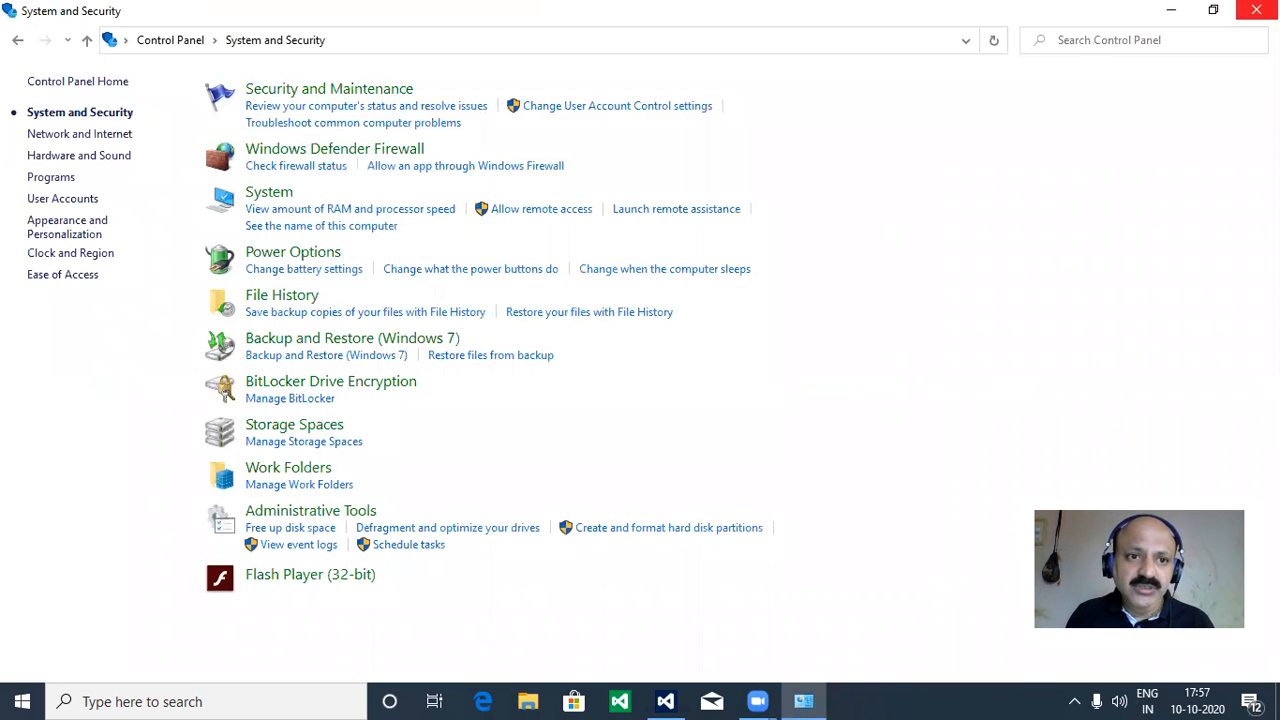
{"action": "left_click", "coordinate": [1256, 10]}
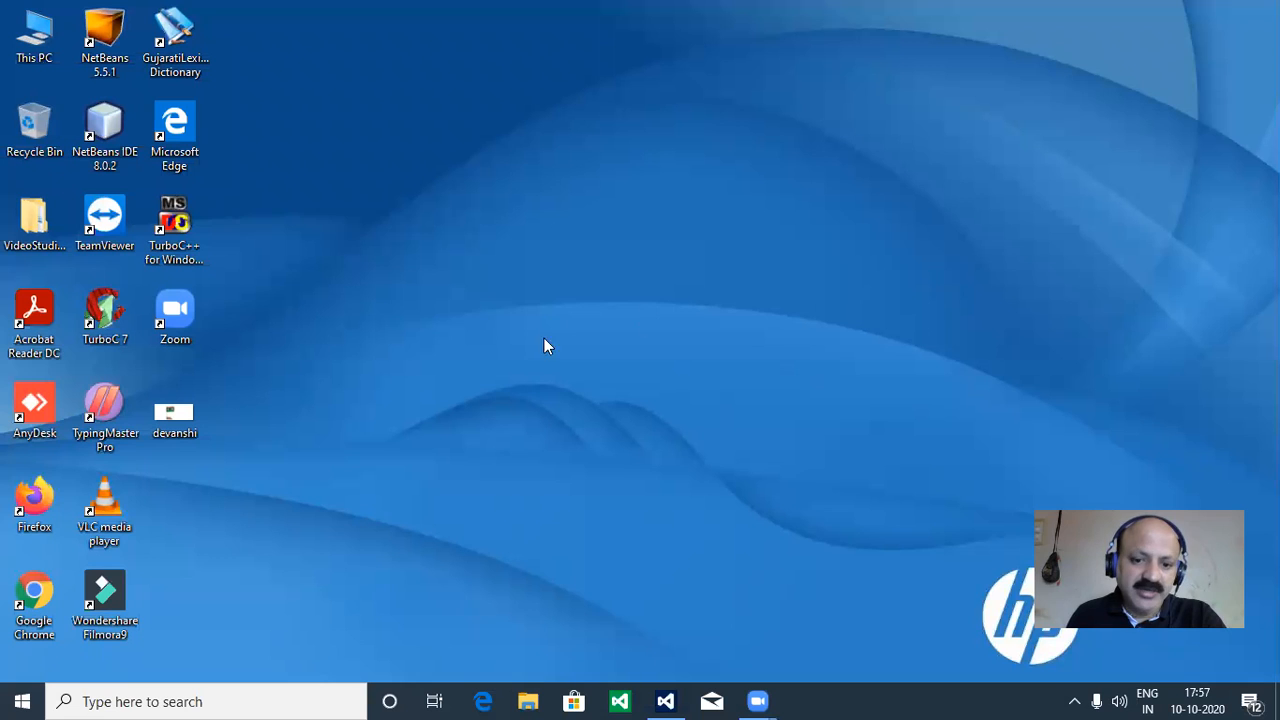
Launch Crystal Reports and create a new report document as a blank report.
{"action": "left_click", "coordinate": [22, 701]}
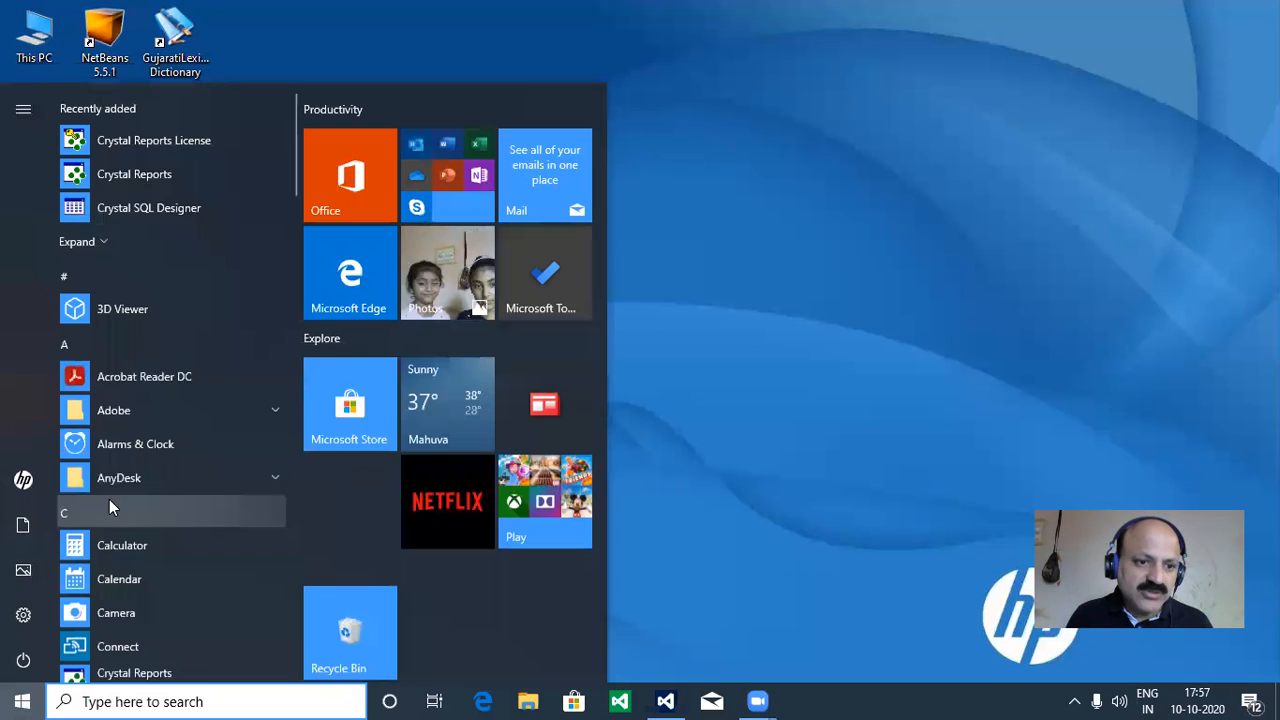
{"action": "left_click", "coordinate": [171, 173]}
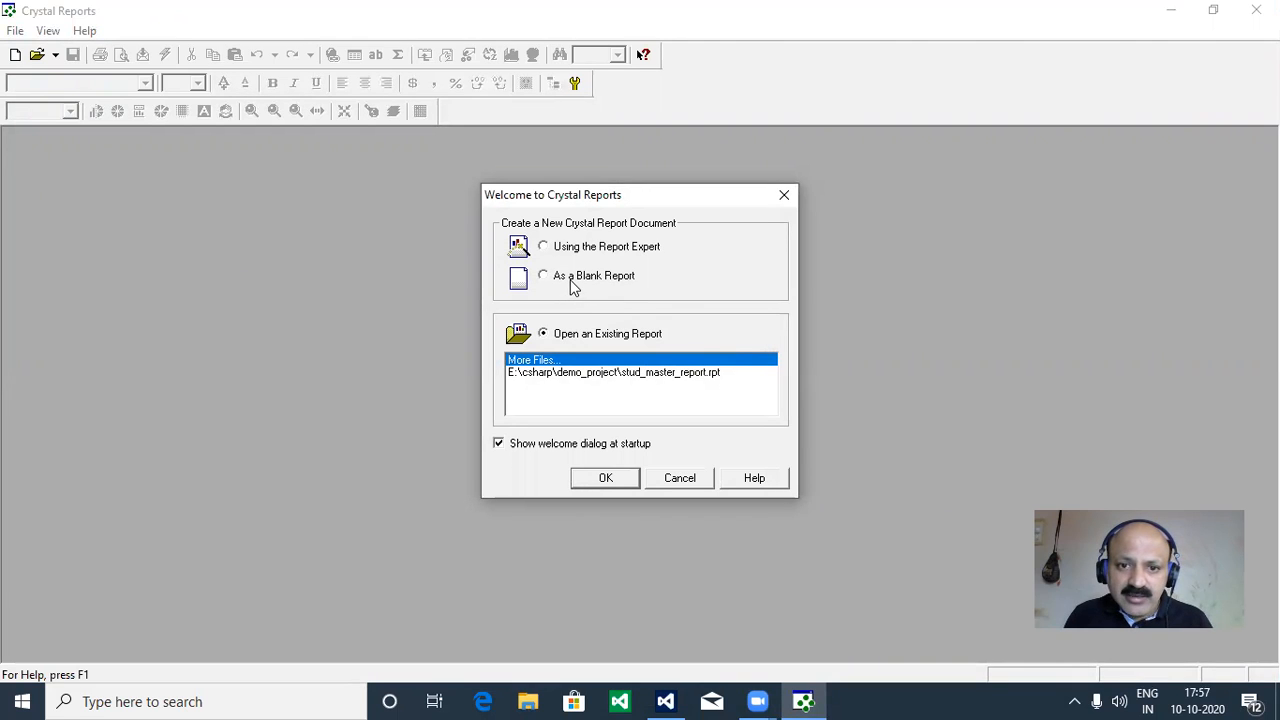
{"action": "left_click", "coordinate": [571, 285]}
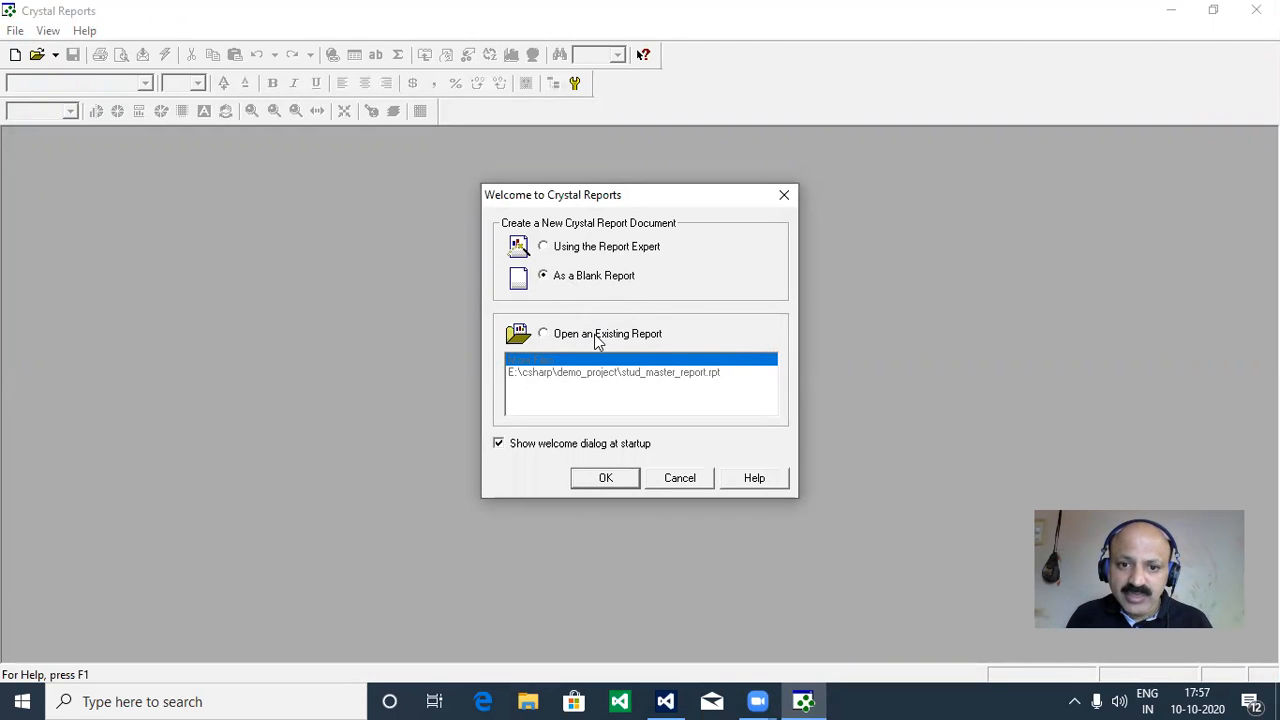
{"action": "left_click", "coordinate": [605, 478]}
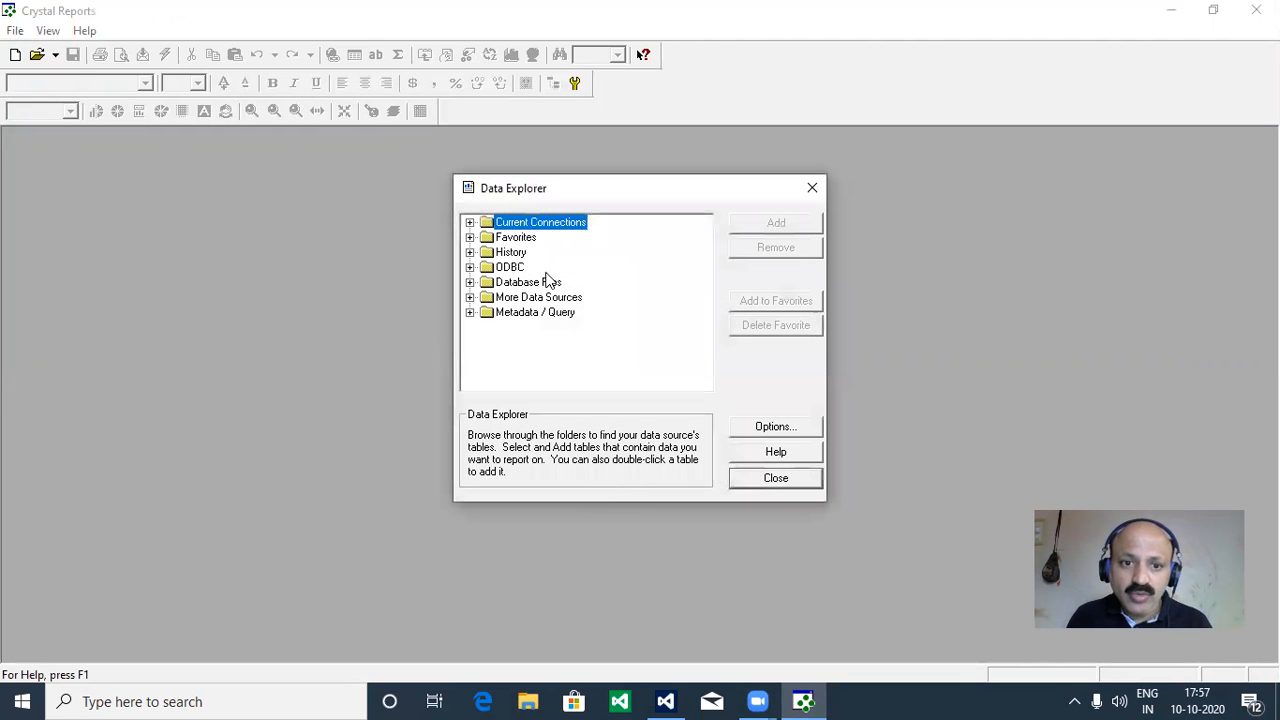
Add the emp_master table from the honda_dsn ODBC data source to the report and finish choosing data.
{"action": "left_click", "coordinate": [470, 267]}
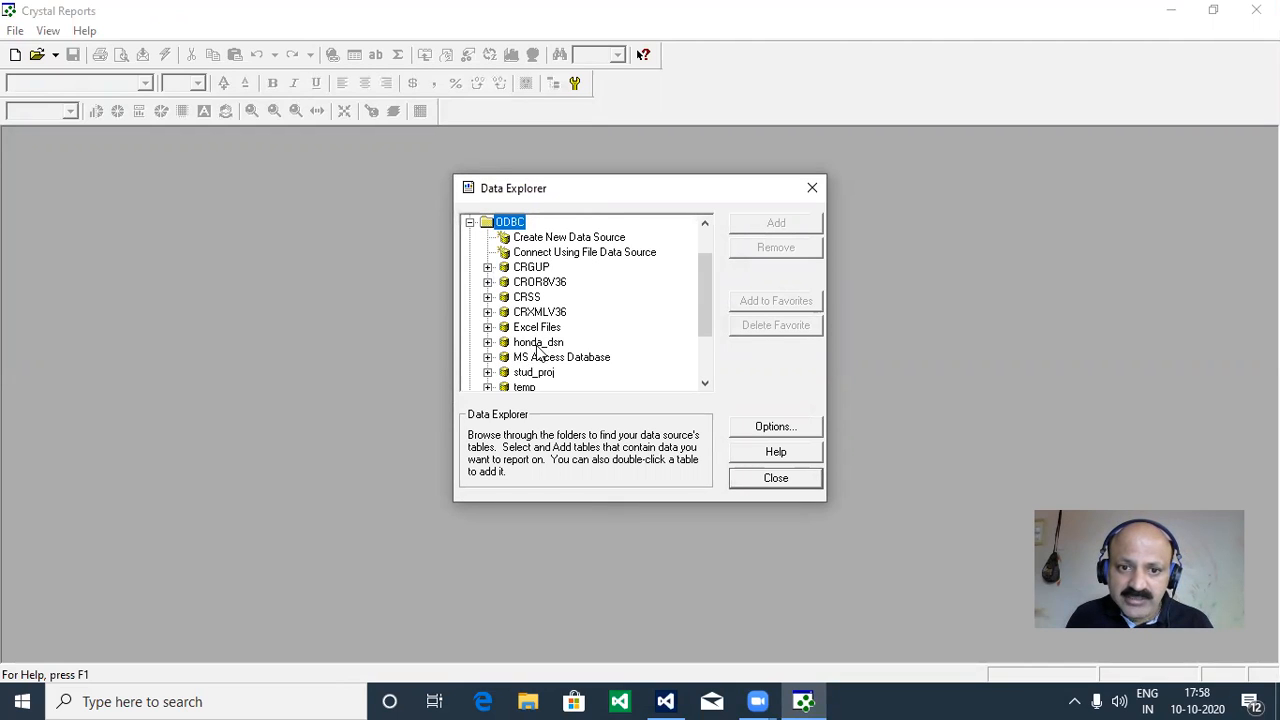
{"action": "left_click", "coordinate": [486, 342]}
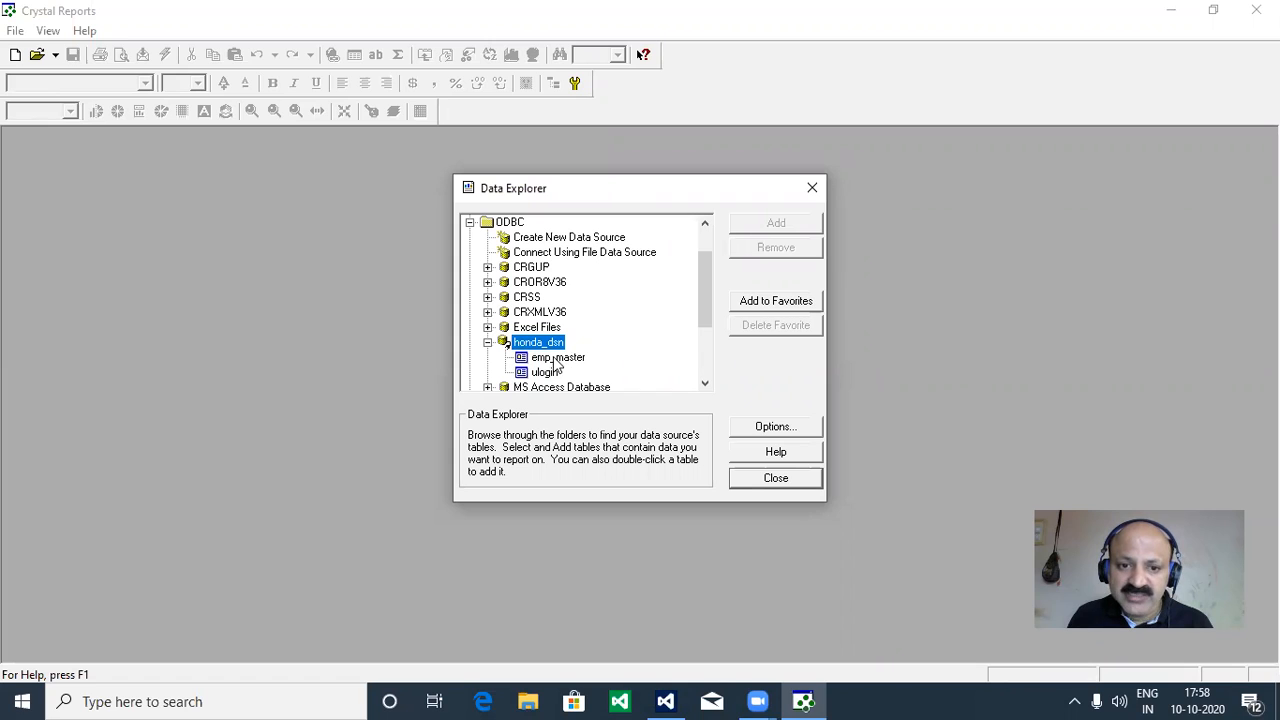
{"action": "left_click", "coordinate": [523, 360]}
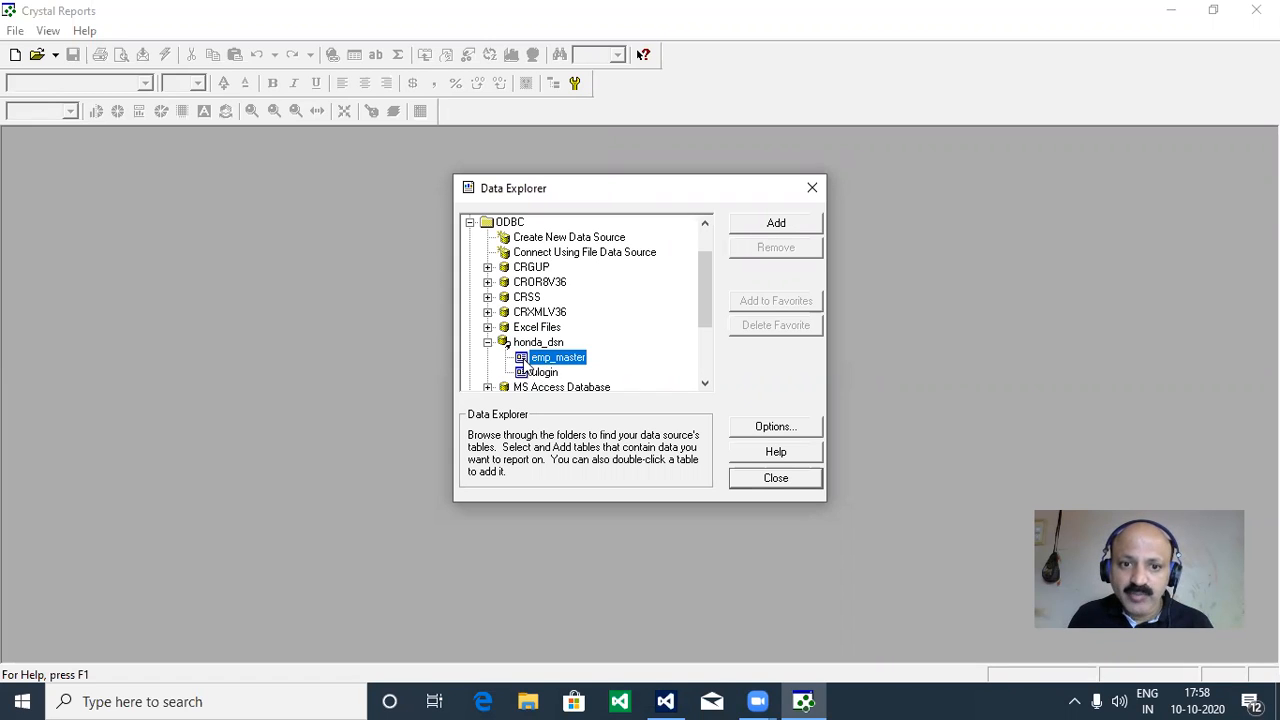
{"action": "left_click", "coordinate": [771, 228]}
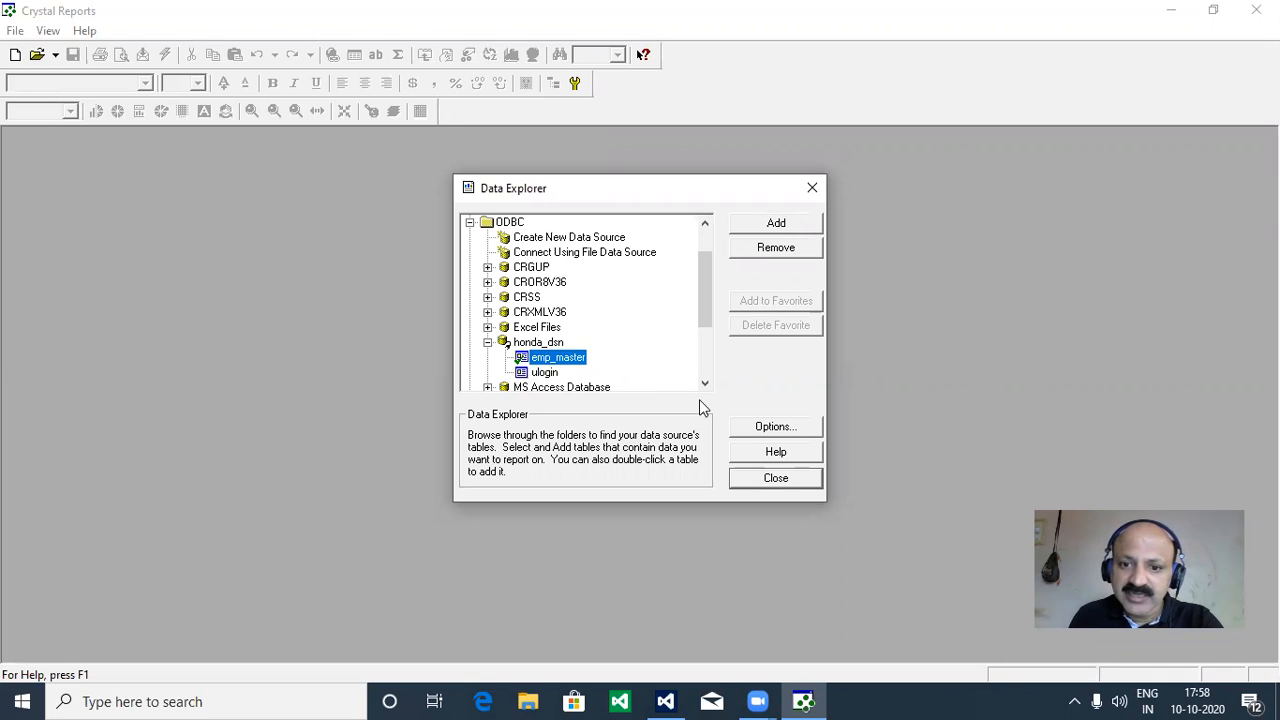
{"action": "left_click", "coordinate": [776, 479]}
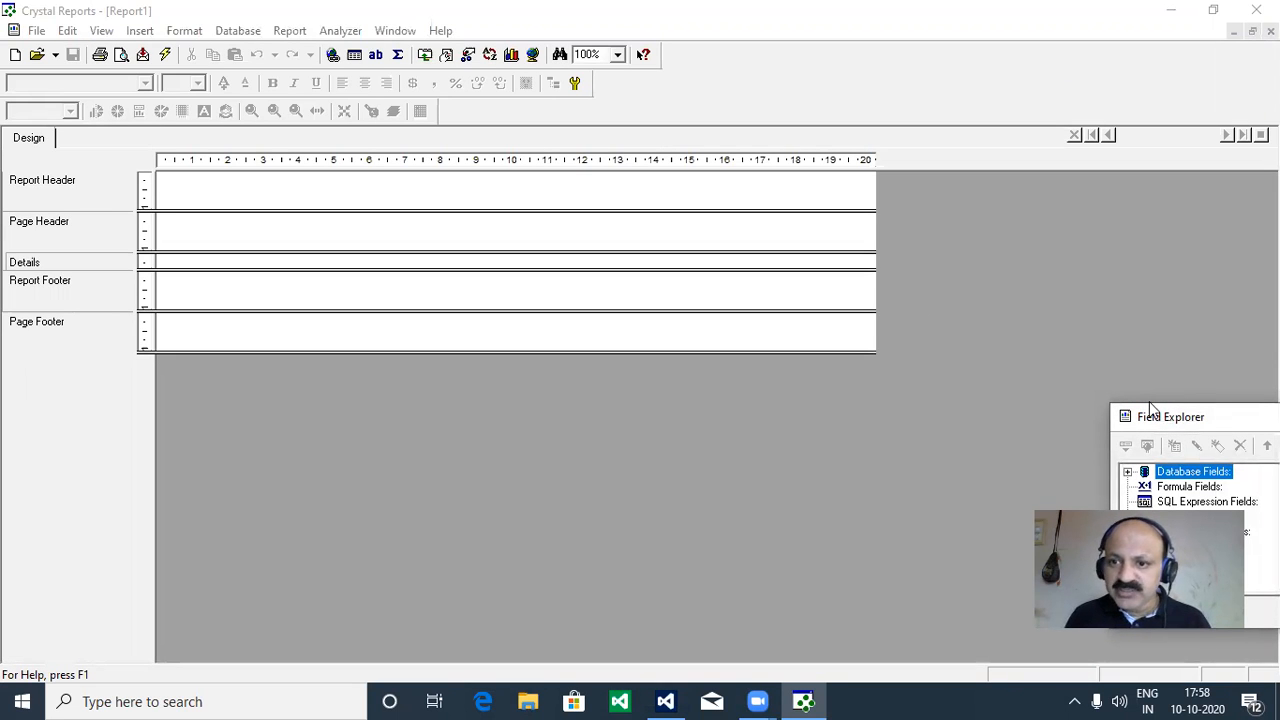
Increase the heights of the Report Header, Details and Report Footer sections, and expand the database fields list.
{"action": "left_click_drag", "start_coordinate": [1150, 408], "coordinate": [960, 177]}
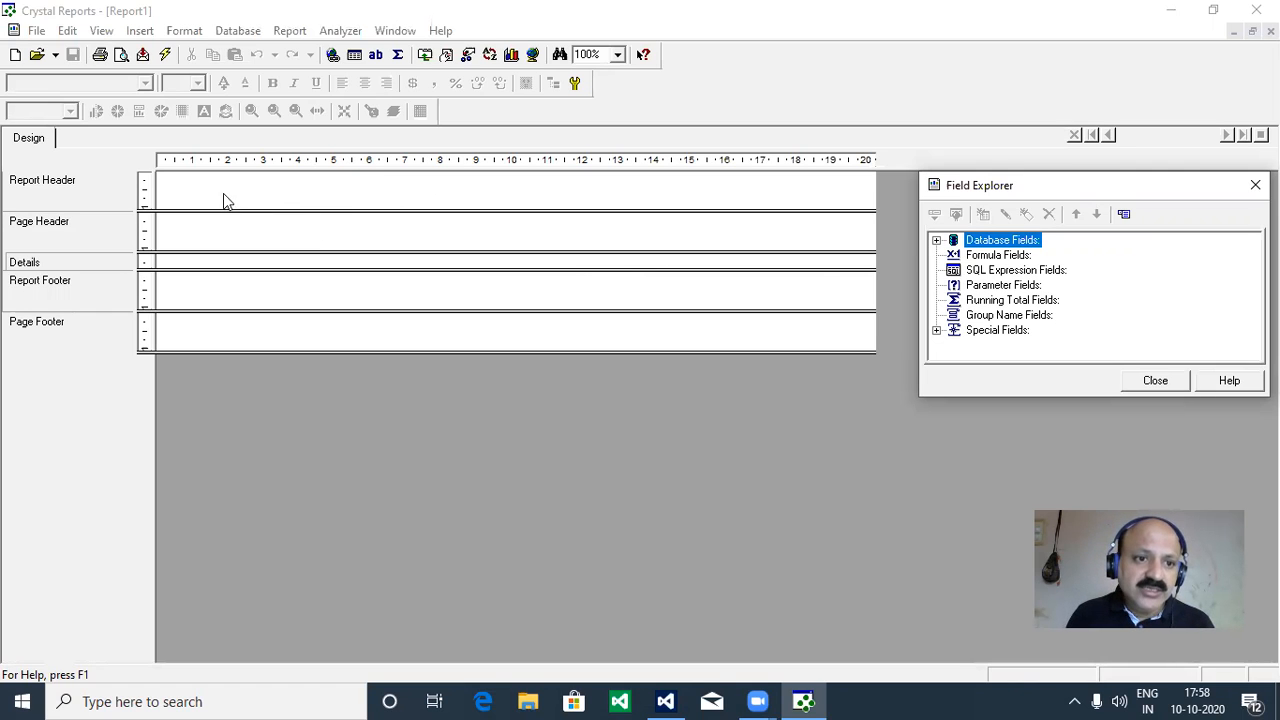
{"action": "left_click_drag", "start_coordinate": [239, 208], "coordinate": [237, 240]}
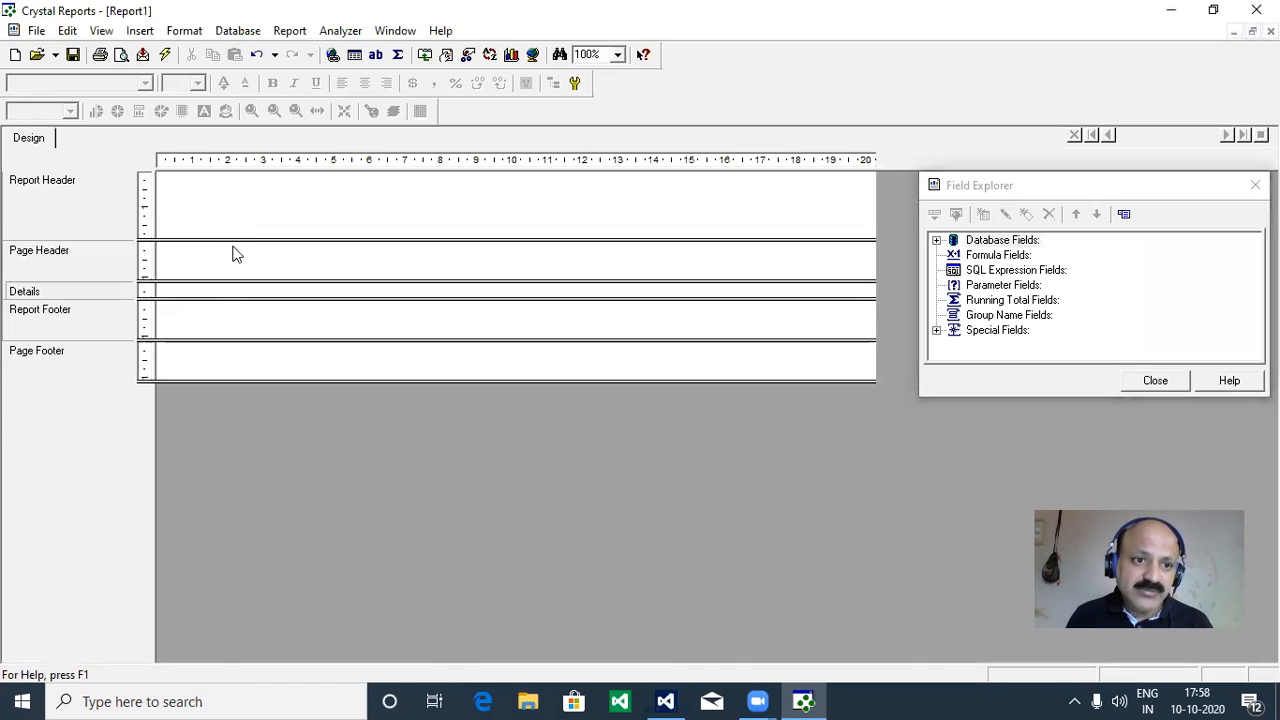
{"action": "left_click_drag", "start_coordinate": [192, 297], "coordinate": [181, 366]}
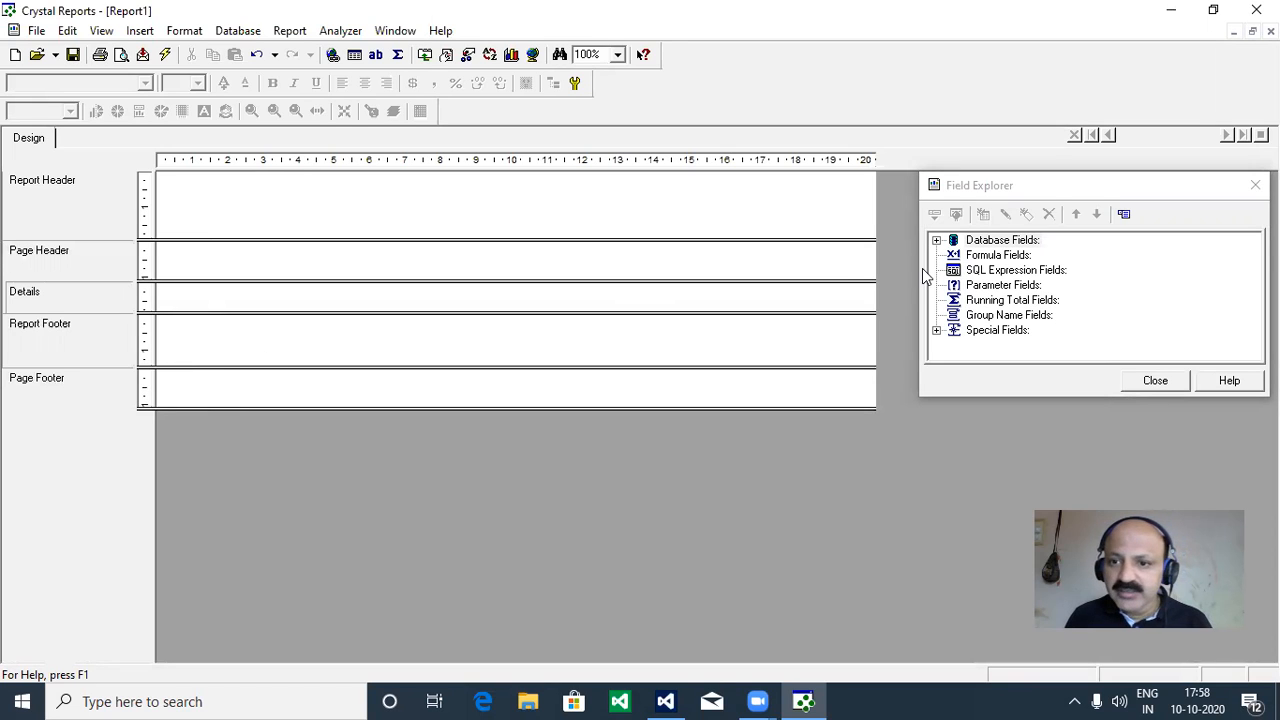
{"action": "left_click", "coordinate": [937, 241]}
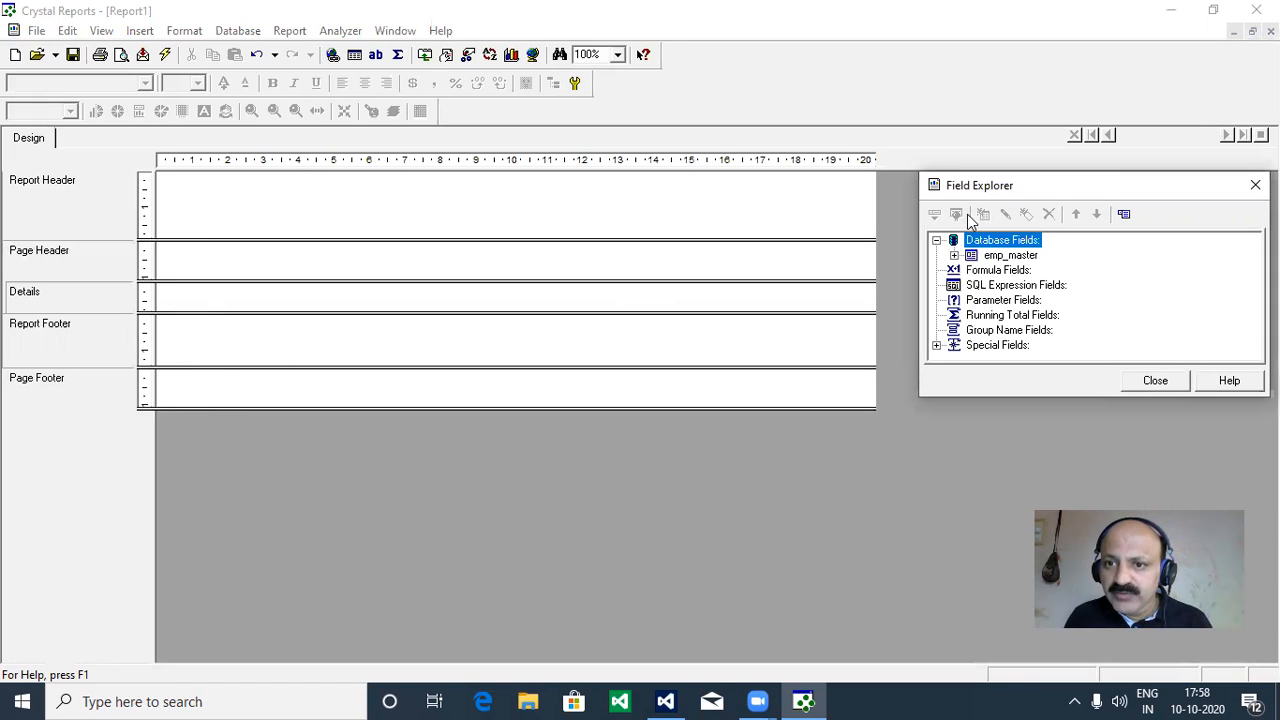
Close the Field Explorer and reopen it for inserting field objects.
{"action": "left_click", "coordinate": [148, 33]}
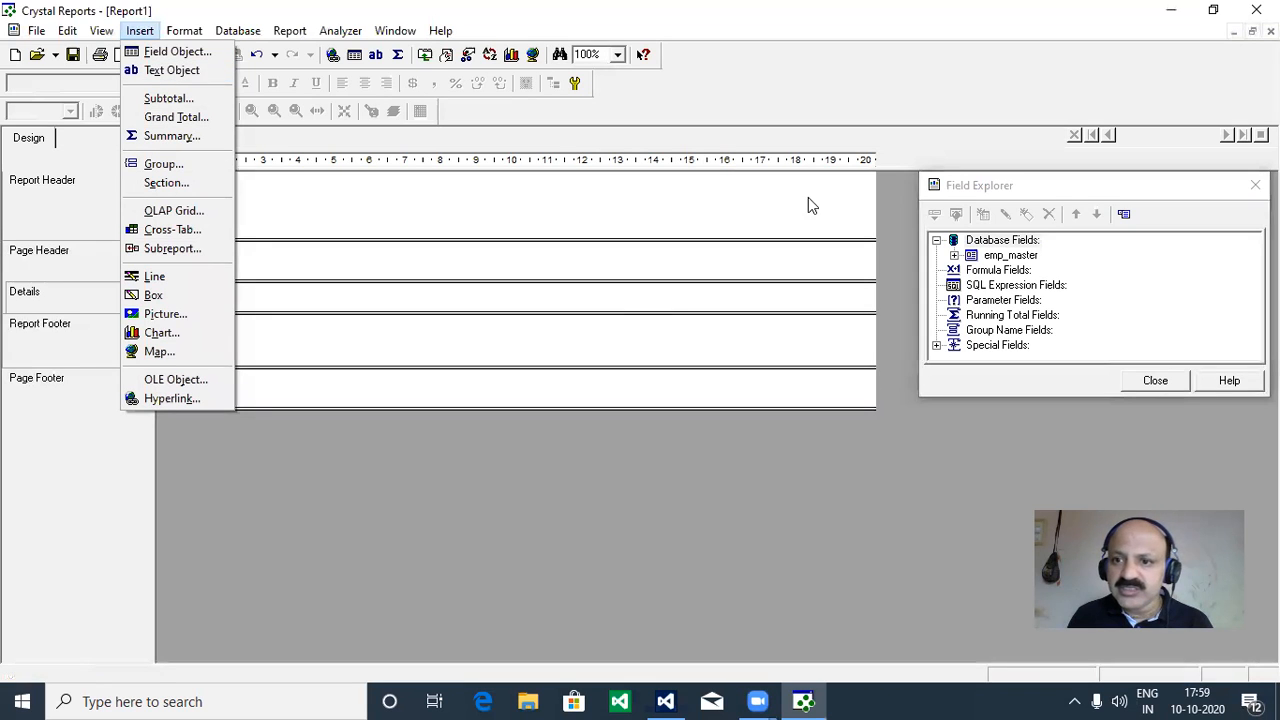
{"action": "left_click", "coordinate": [1207, 191]}
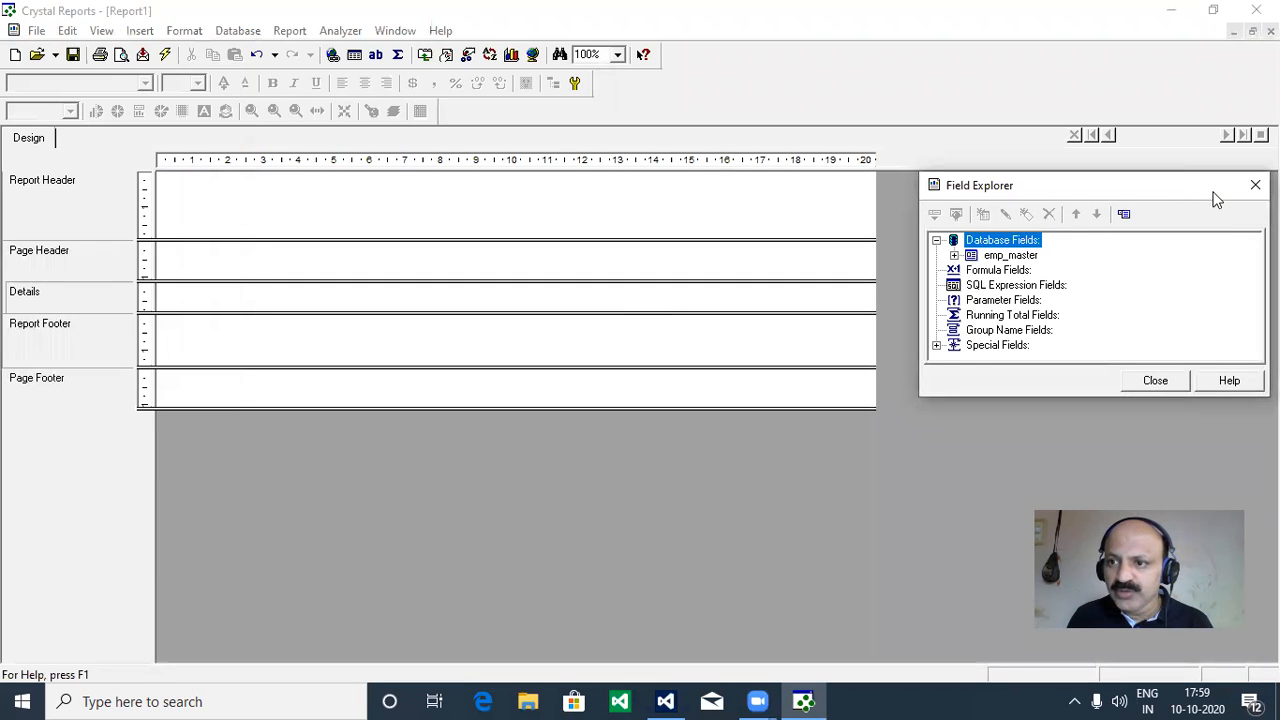
{"action": "left_click_drag", "start_coordinate": [1207, 191], "coordinate": [1177, 199]}
{"action": "left_click", "coordinate": [1222, 201]}
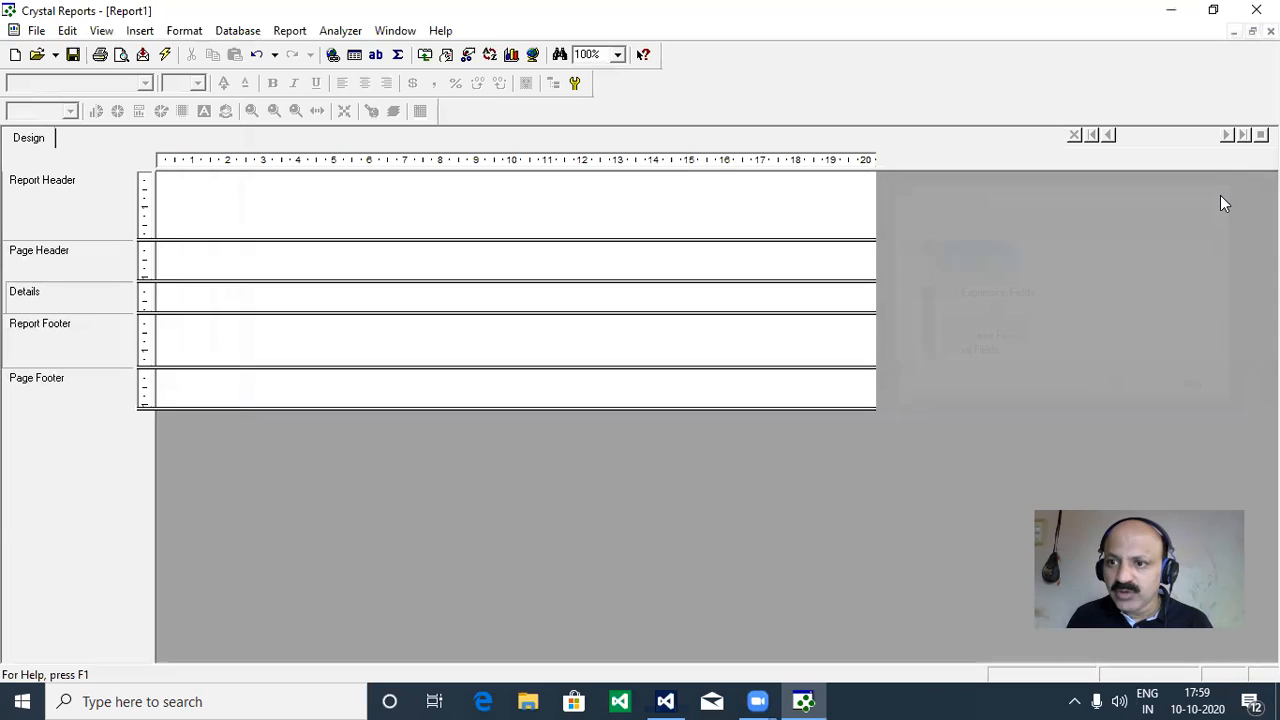
{"action": "left_click", "coordinate": [140, 31]}
{"action": "left_click", "coordinate": [165, 49]}
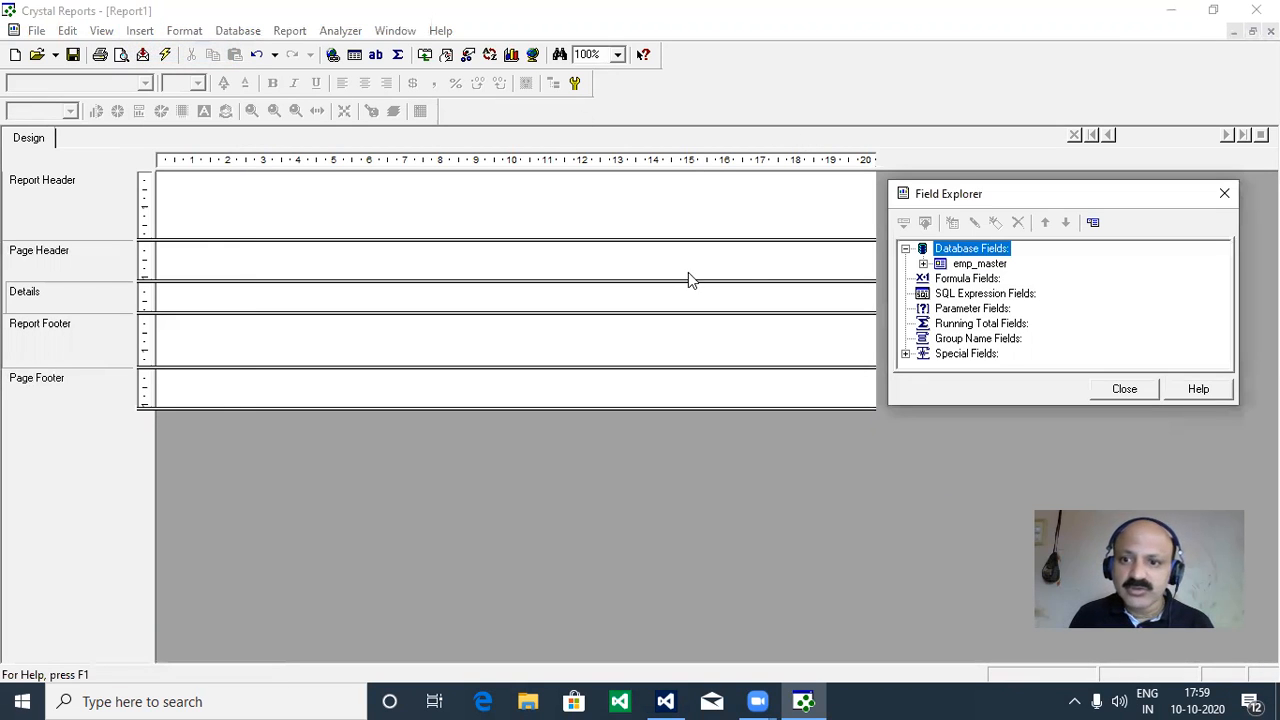
Place the emp_master eid and ename fields in the Details section, and narrow ename and its heading to about 4.0 wide.
{"action": "left_click", "coordinate": [924, 264]}
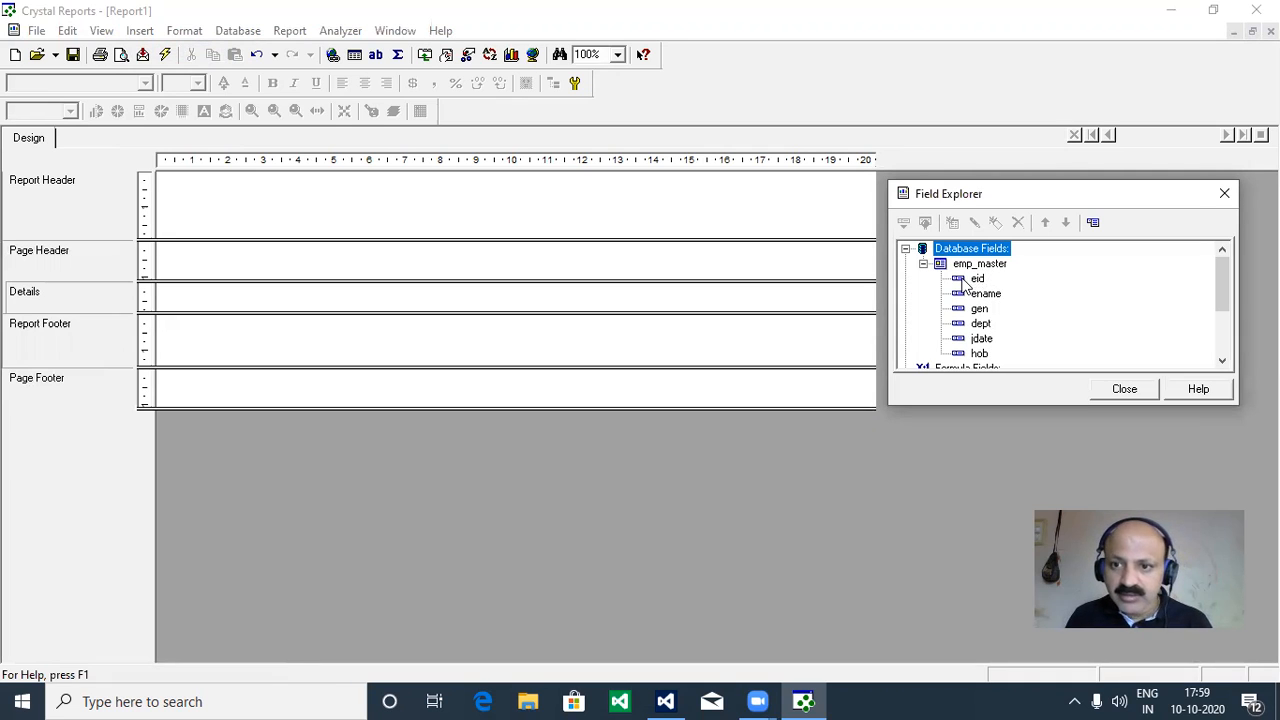
{"action": "left_click_drag", "start_coordinate": [962, 285], "coordinate": [172, 297]}
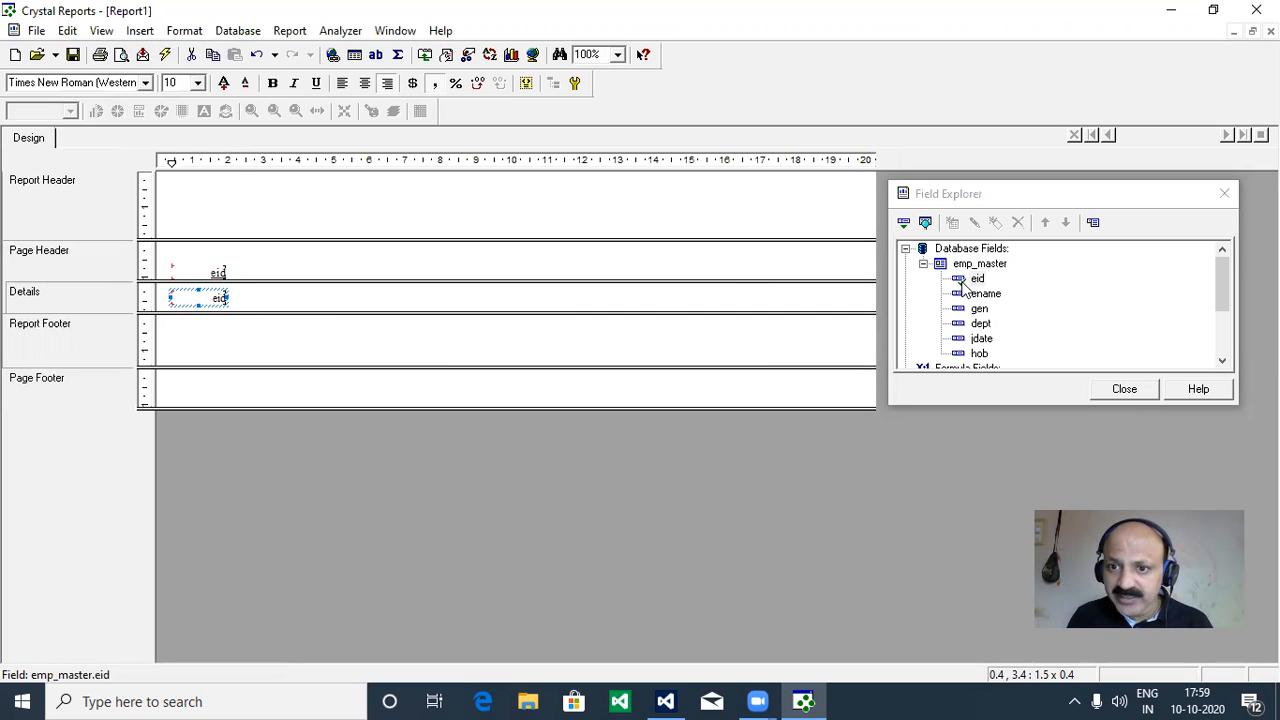
{"action": "left_click_drag", "start_coordinate": [968, 298], "coordinate": [247, 293]}
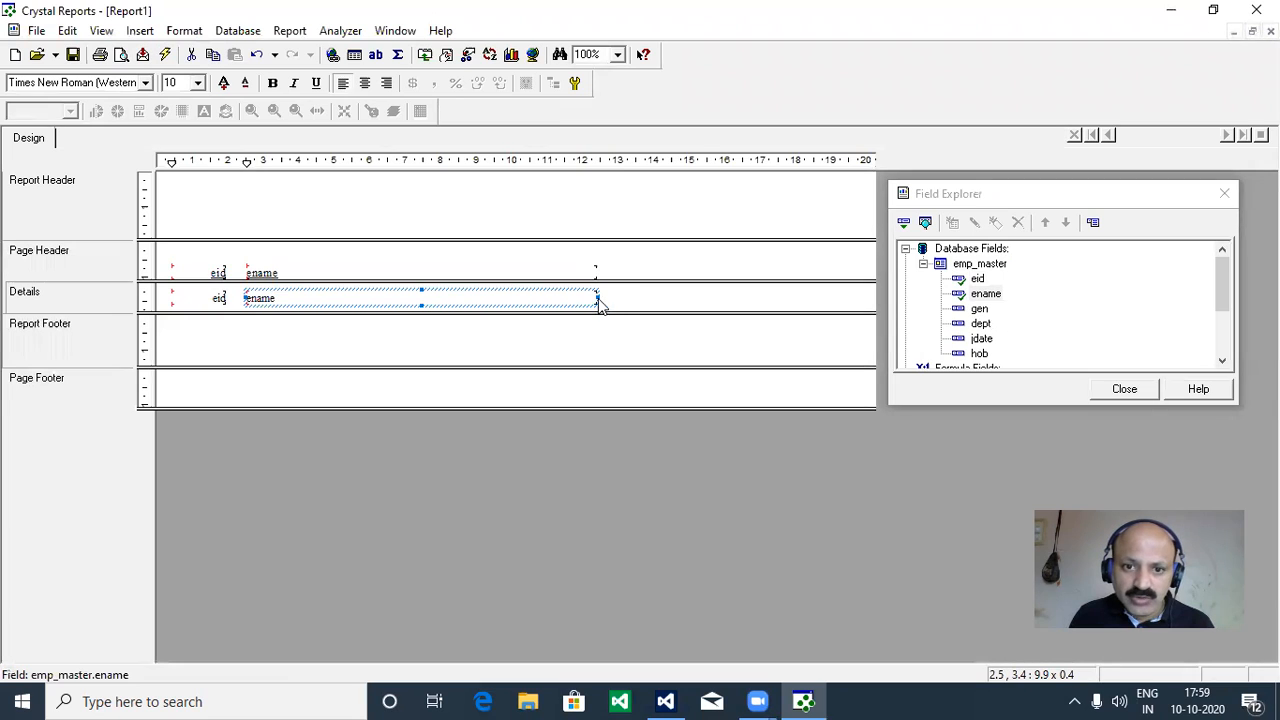
{"action": "left_click_drag", "start_coordinate": [597, 297], "coordinate": [389, 309]}
{"action": "left_click", "coordinate": [411, 274]}
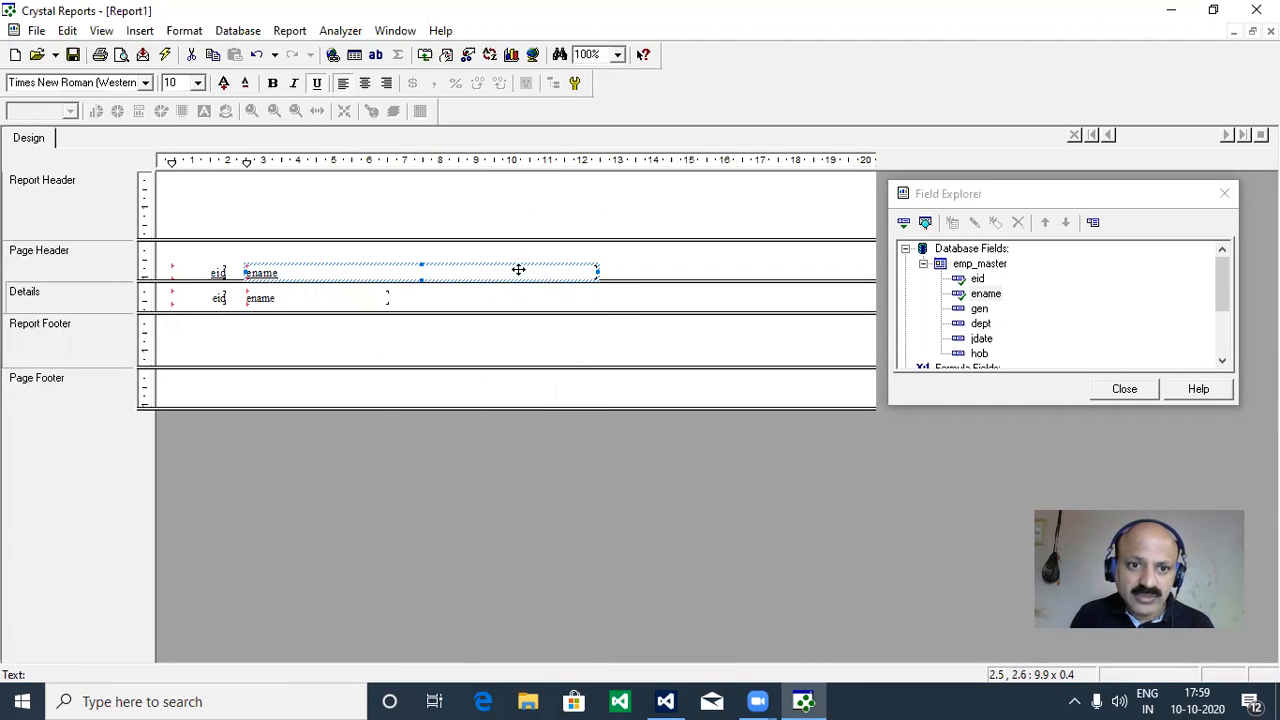
{"action": "left_click_drag", "start_coordinate": [597, 271], "coordinate": [389, 299]}
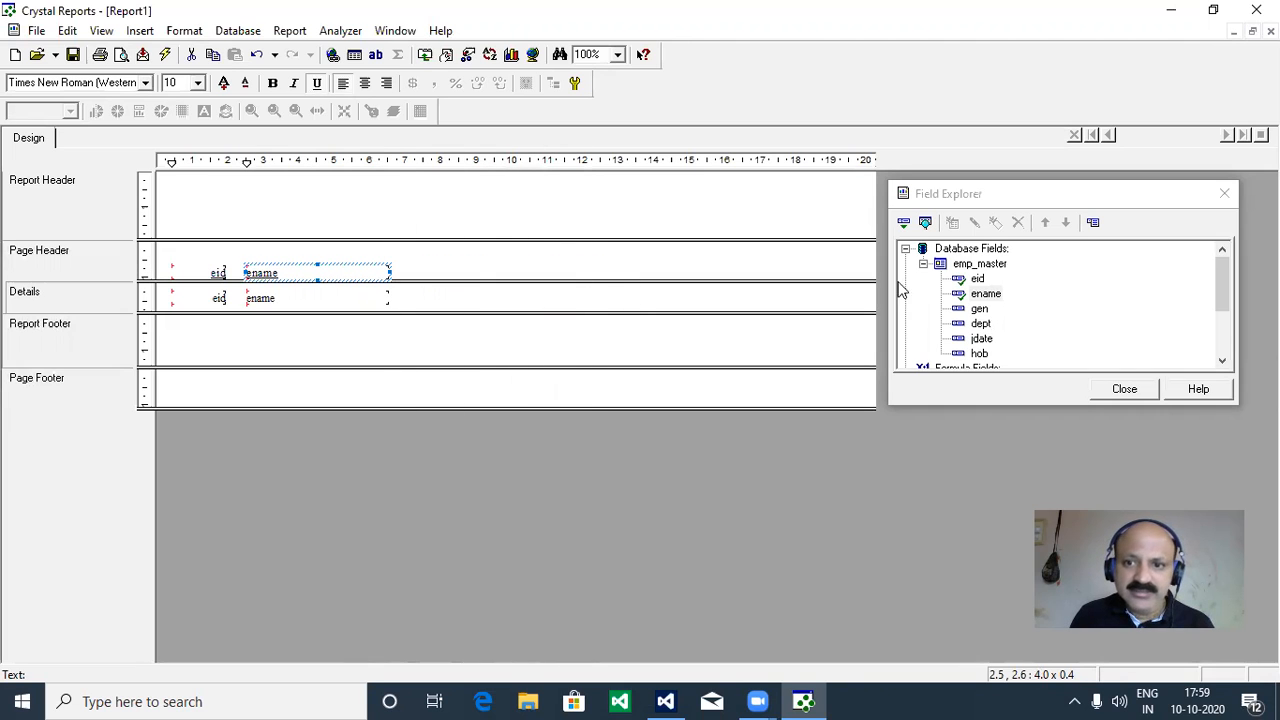
Place the gen field after ename in the Details section, and narrow it and its heading to about 1.7 wide.
{"action": "left_click_drag", "start_coordinate": [960, 313], "coordinate": [409, 298]}
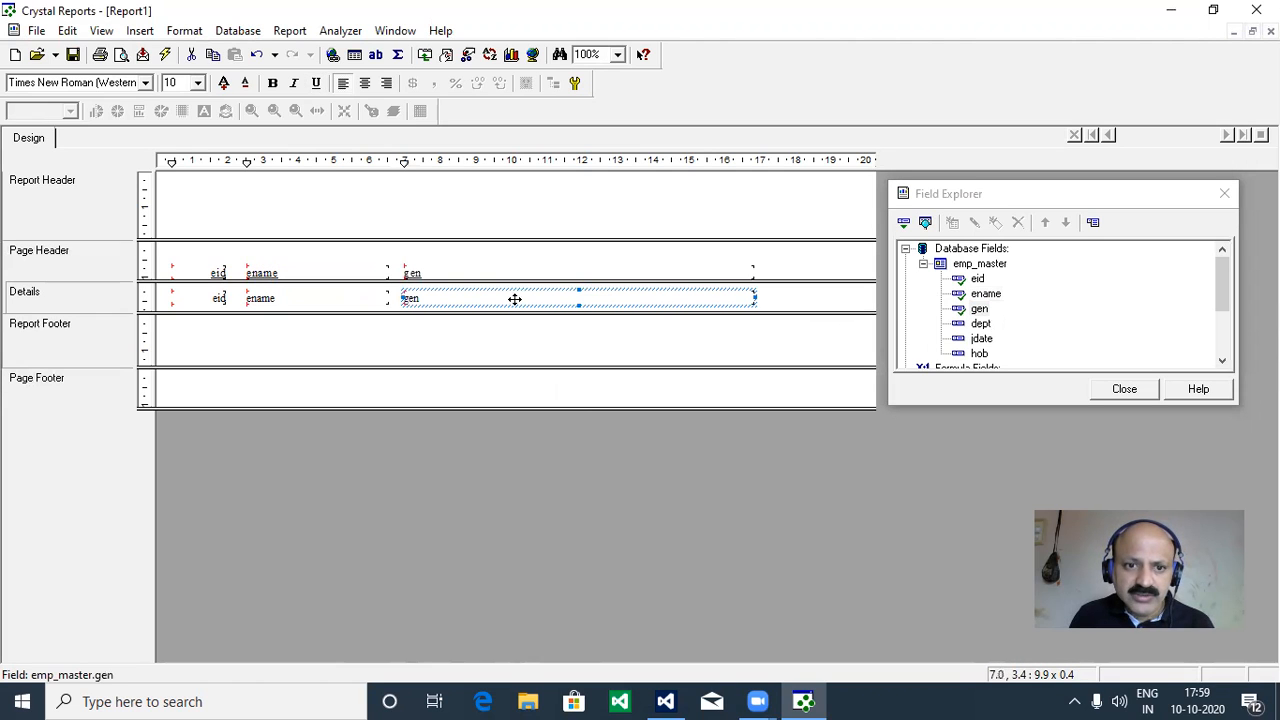
{"action": "left_click_drag", "start_coordinate": [755, 297], "coordinate": [466, 338]}
{"action": "left_click", "coordinate": [437, 274]}
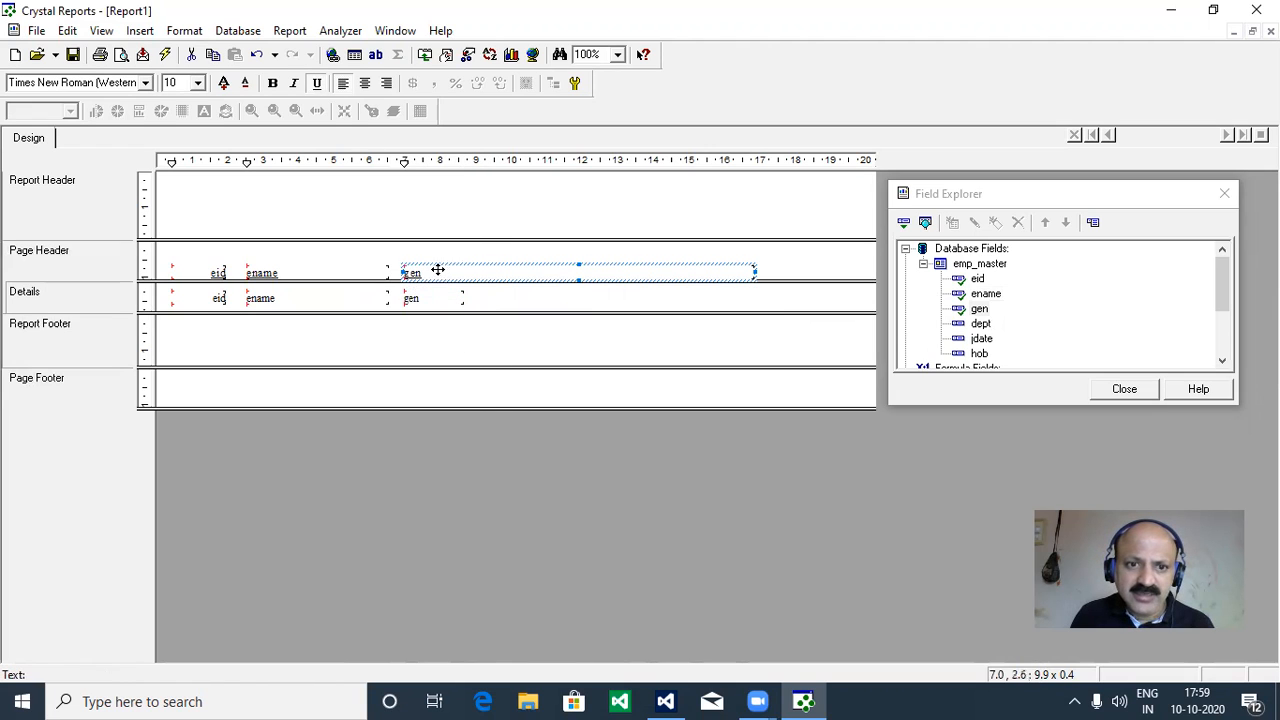
{"action": "left_click_drag", "start_coordinate": [755, 271], "coordinate": [464, 302]}
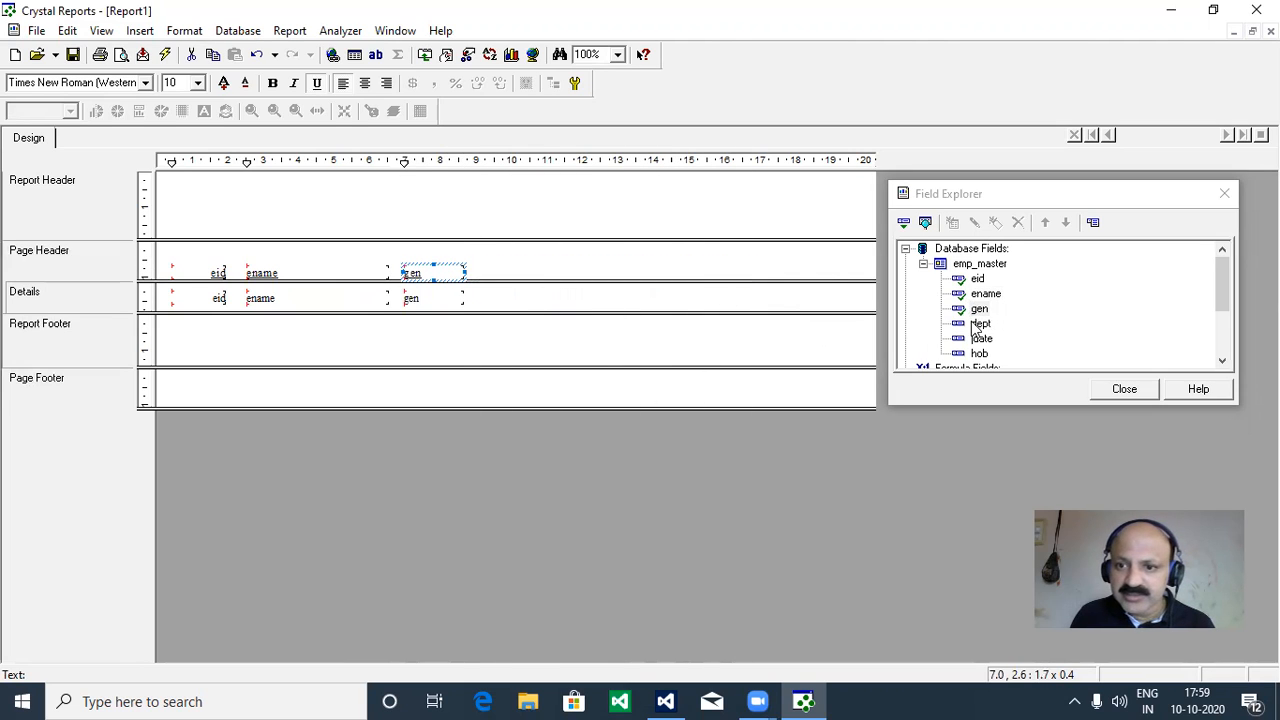
Place the dept field after gen in the Details section, and narrow it and its heading to about 2.7 wide.
{"action": "left_click_drag", "start_coordinate": [978, 328], "coordinate": [486, 296]}
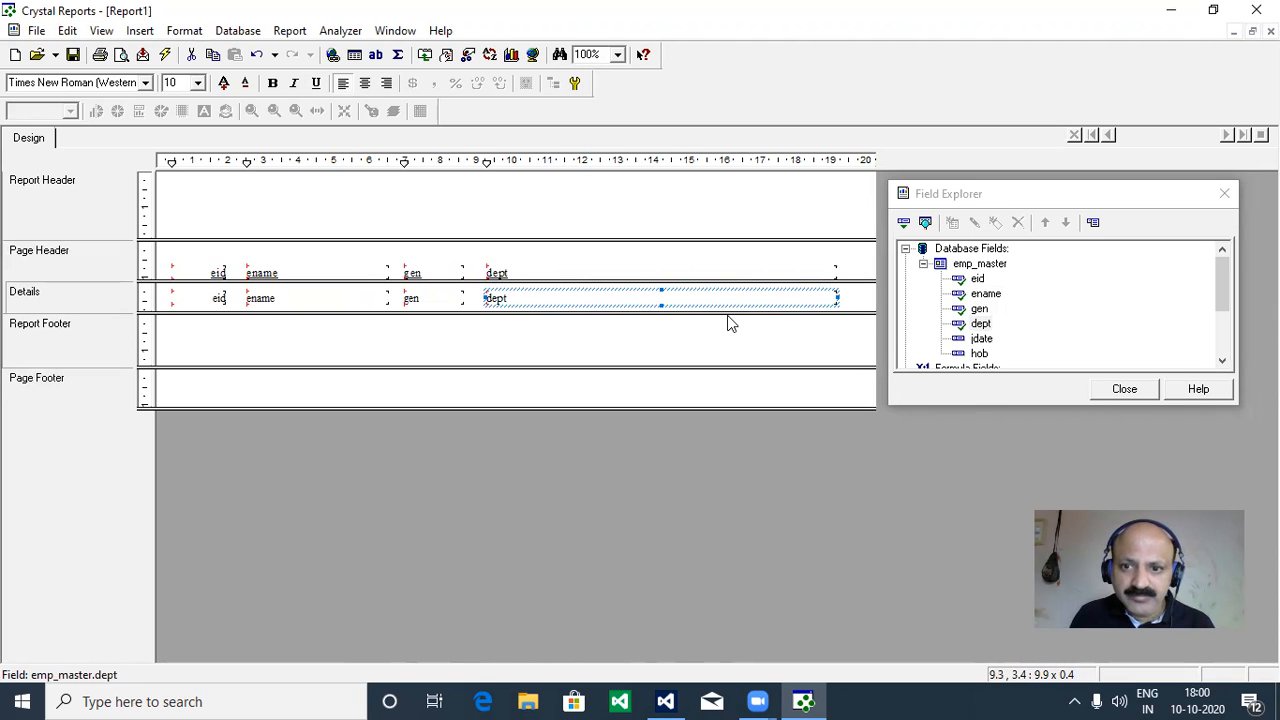
{"action": "left_click_drag", "start_coordinate": [838, 296], "coordinate": [588, 321]}
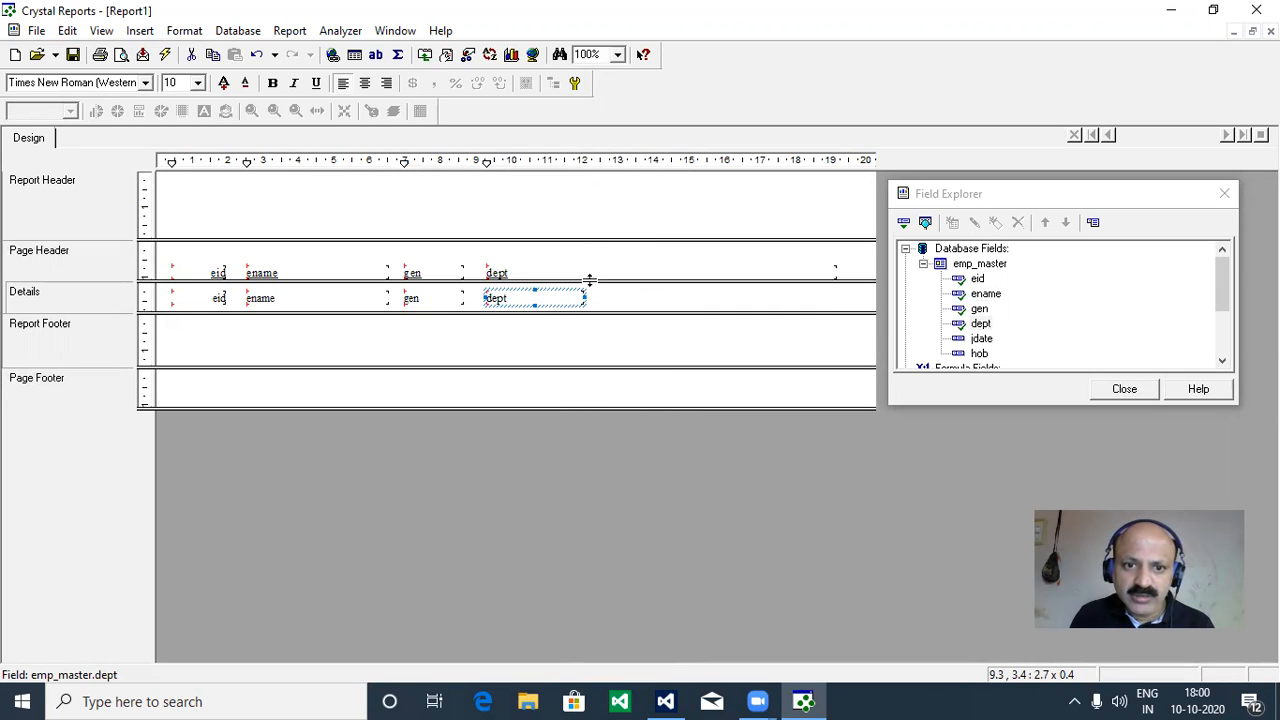
{"action": "left_click", "coordinate": [590, 275]}
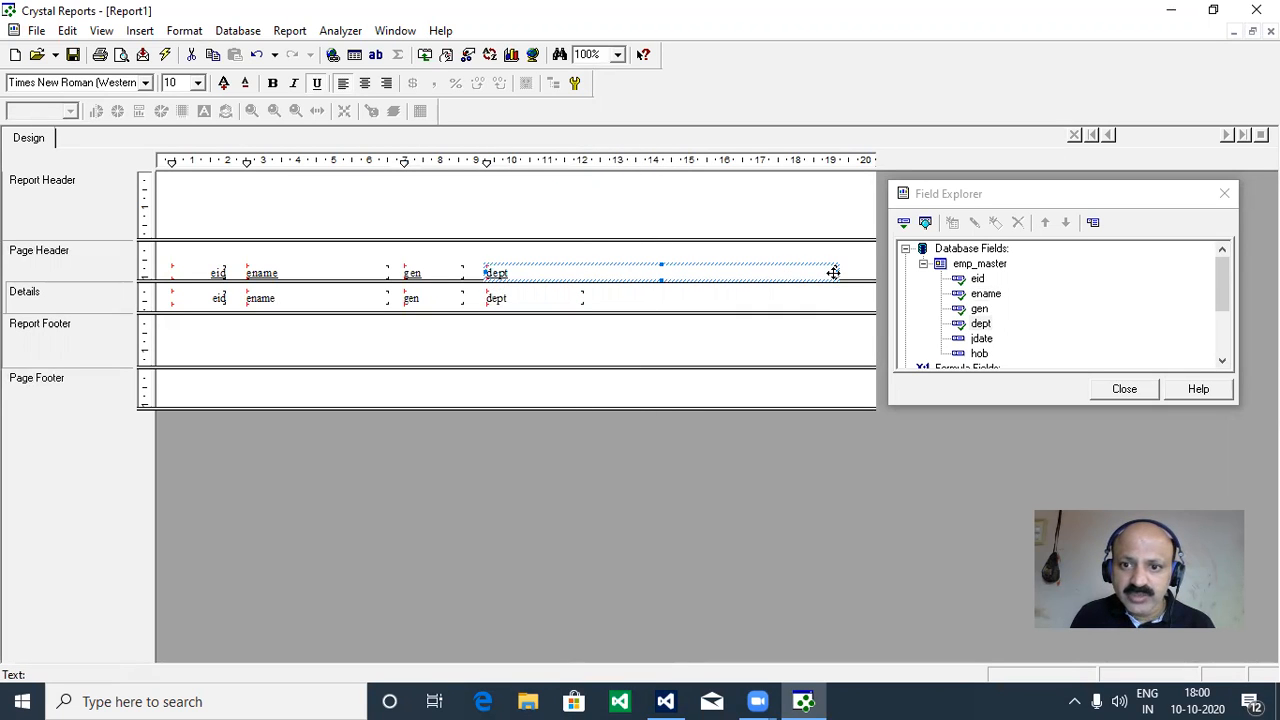
{"action": "left_click_drag", "start_coordinate": [838, 272], "coordinate": [586, 313]}
Place the jdate and hob fields after dept in the Details section, keeping hob level with the other fields.
{"action": "left_click_drag", "start_coordinate": [958, 341], "coordinate": [605, 300]}
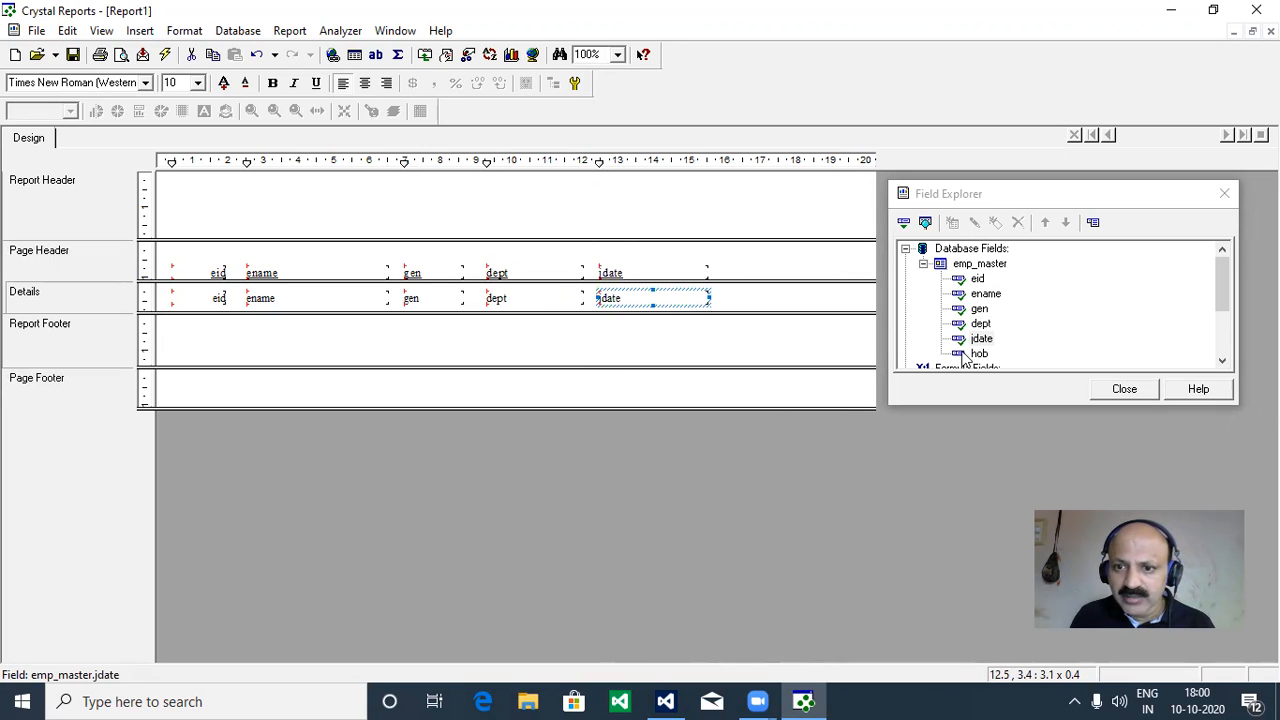
{"action": "left_click_drag", "start_coordinate": [958, 356], "coordinate": [730, 300]}
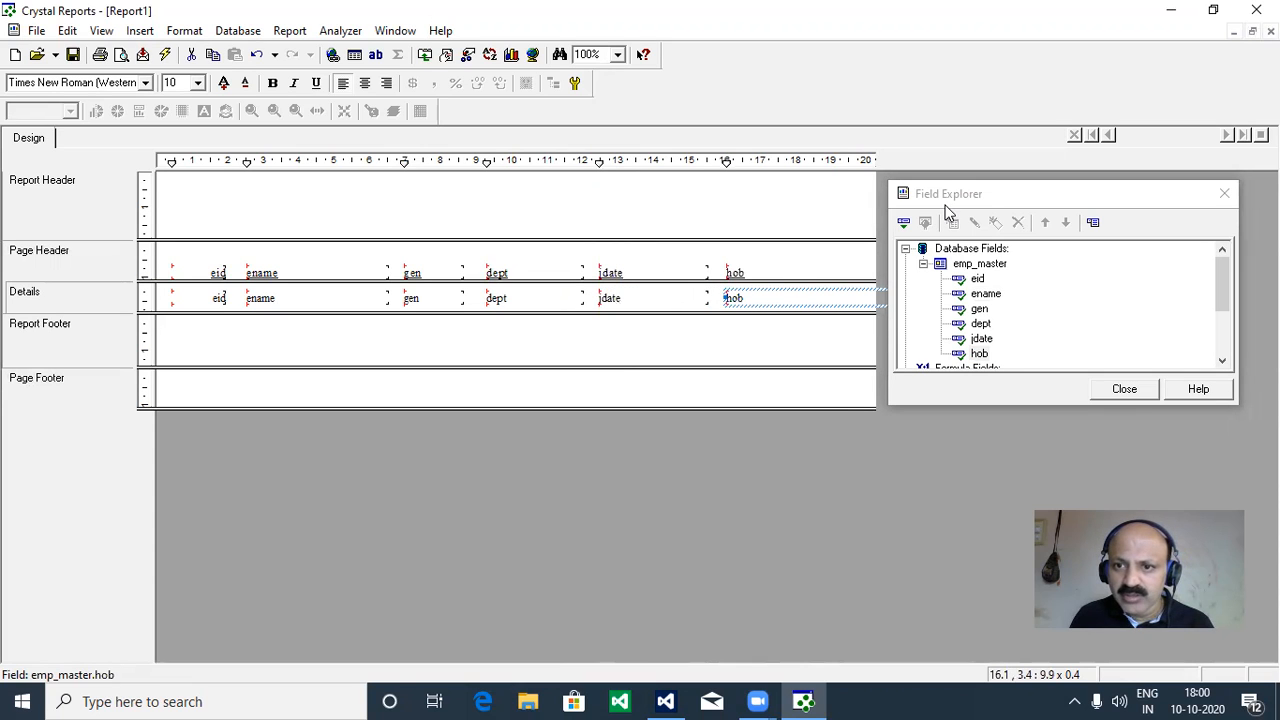
{"action": "left_click_drag", "start_coordinate": [995, 200], "coordinate": [452, 435]}
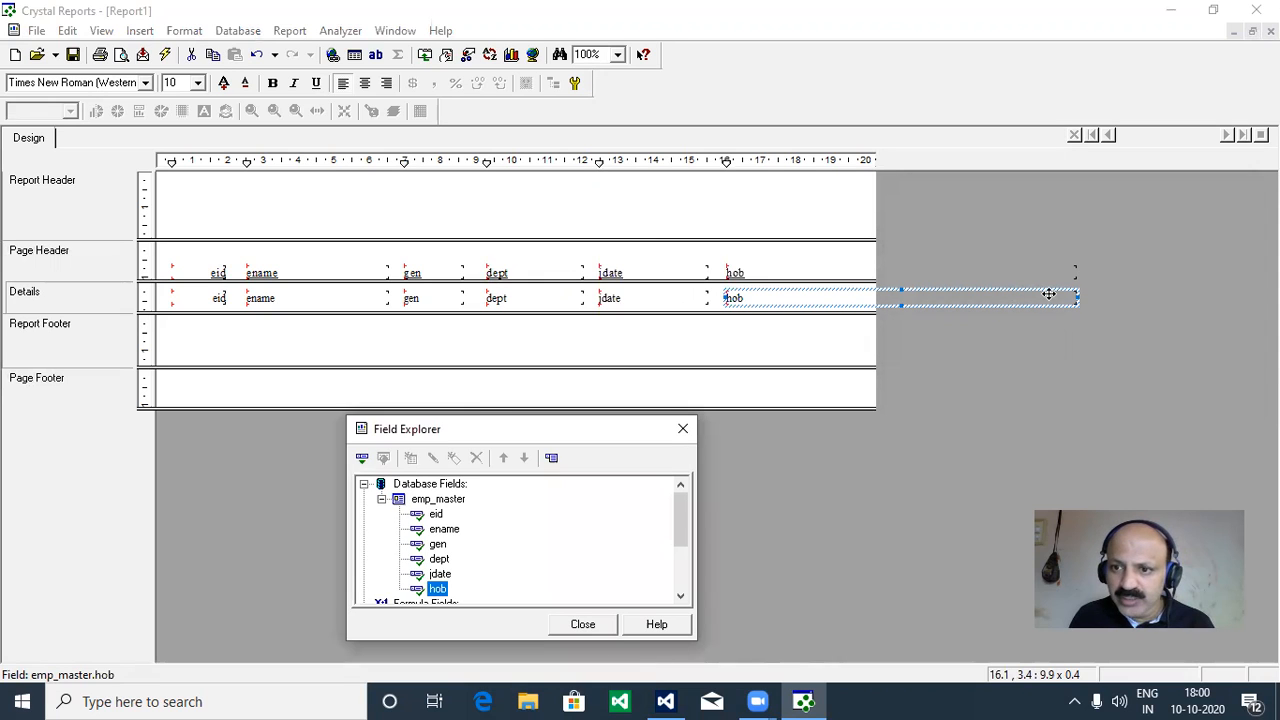
{"action": "left_click_drag", "start_coordinate": [1075, 297], "coordinate": [1104, 318]}
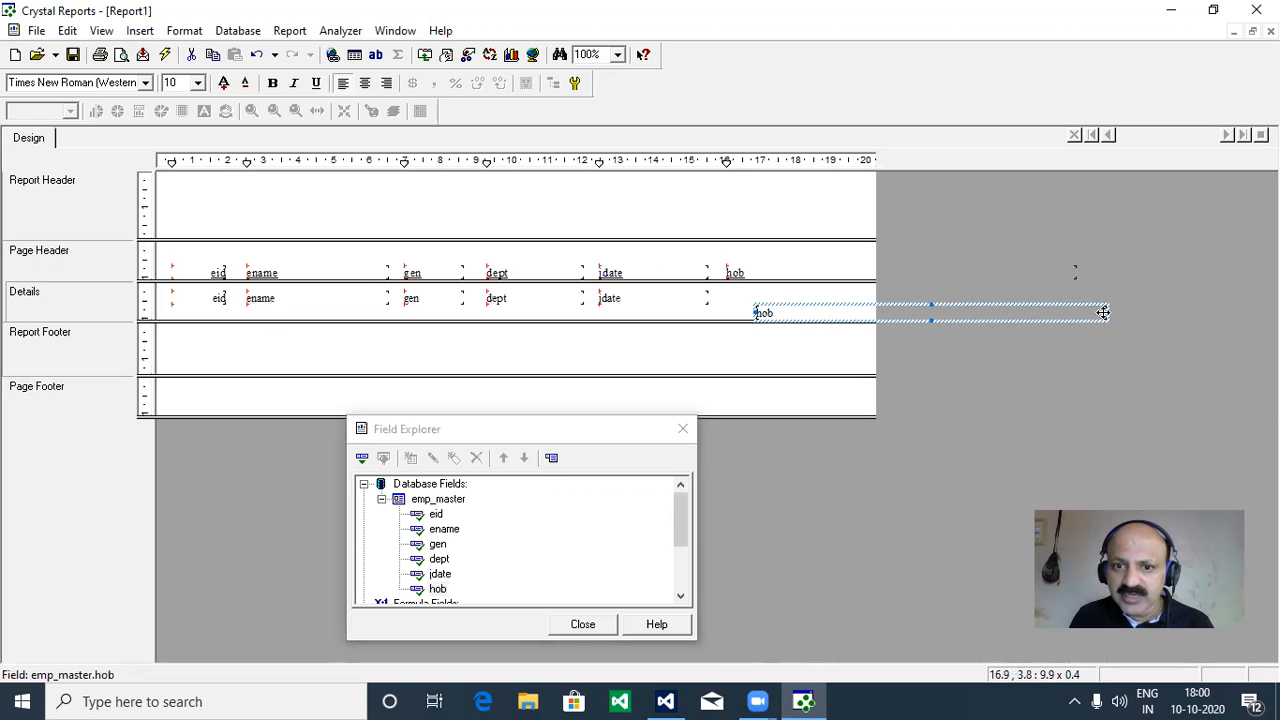
{"action": "key", "text": "ctrl+z"}
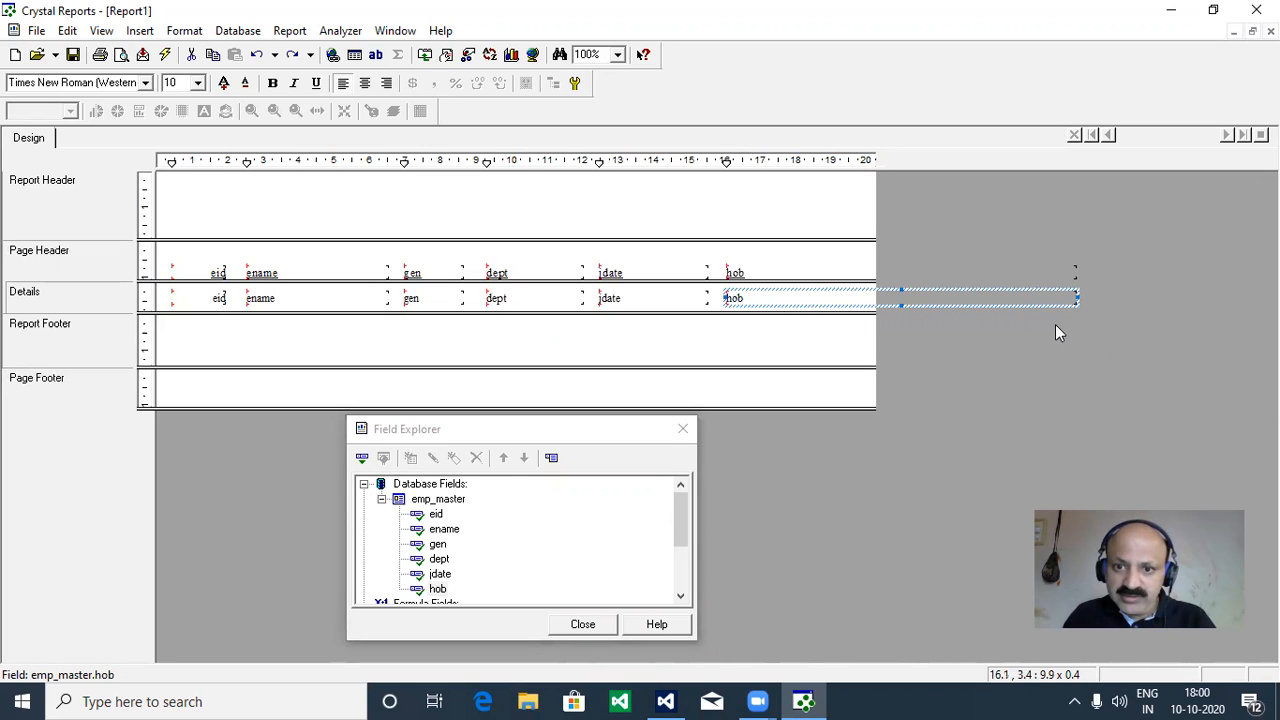
Narrow the hob field and its page header heading to about 4.0 wide so both fit within the page.
{"action": "left_click_drag", "start_coordinate": [1078, 295], "coordinate": [856, 300]}
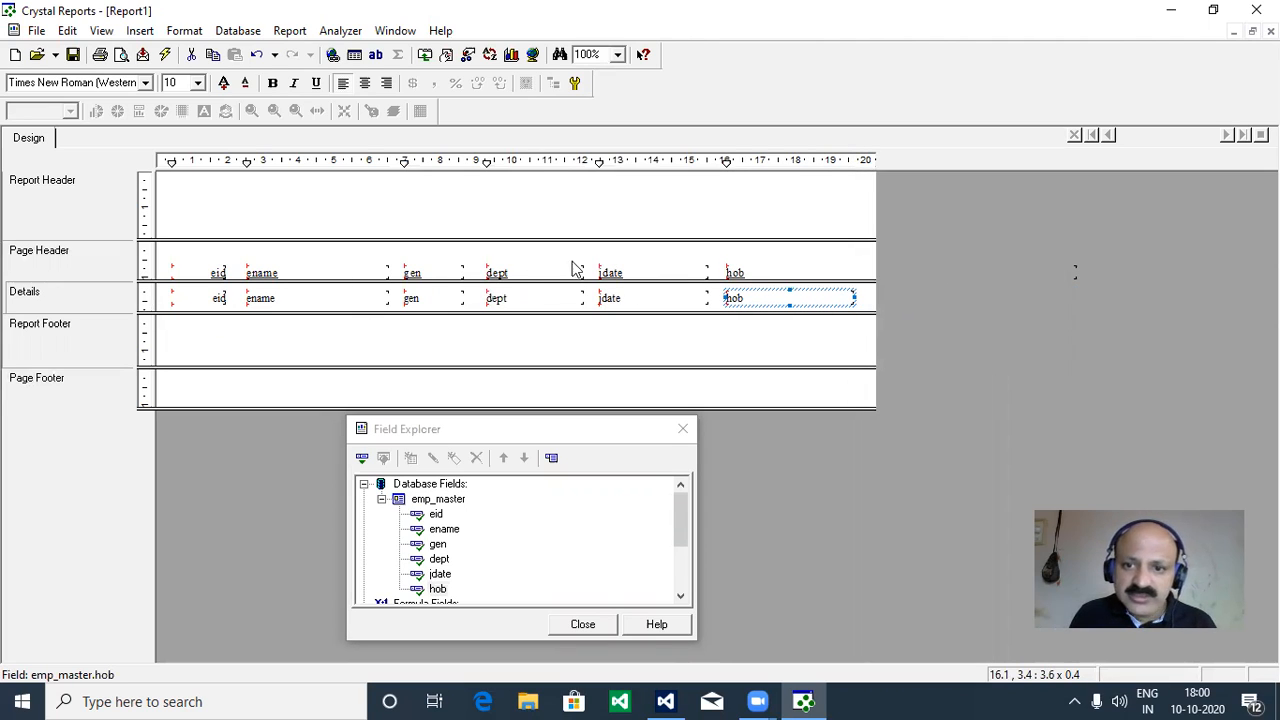
{"action": "left_click", "coordinate": [735, 273]}
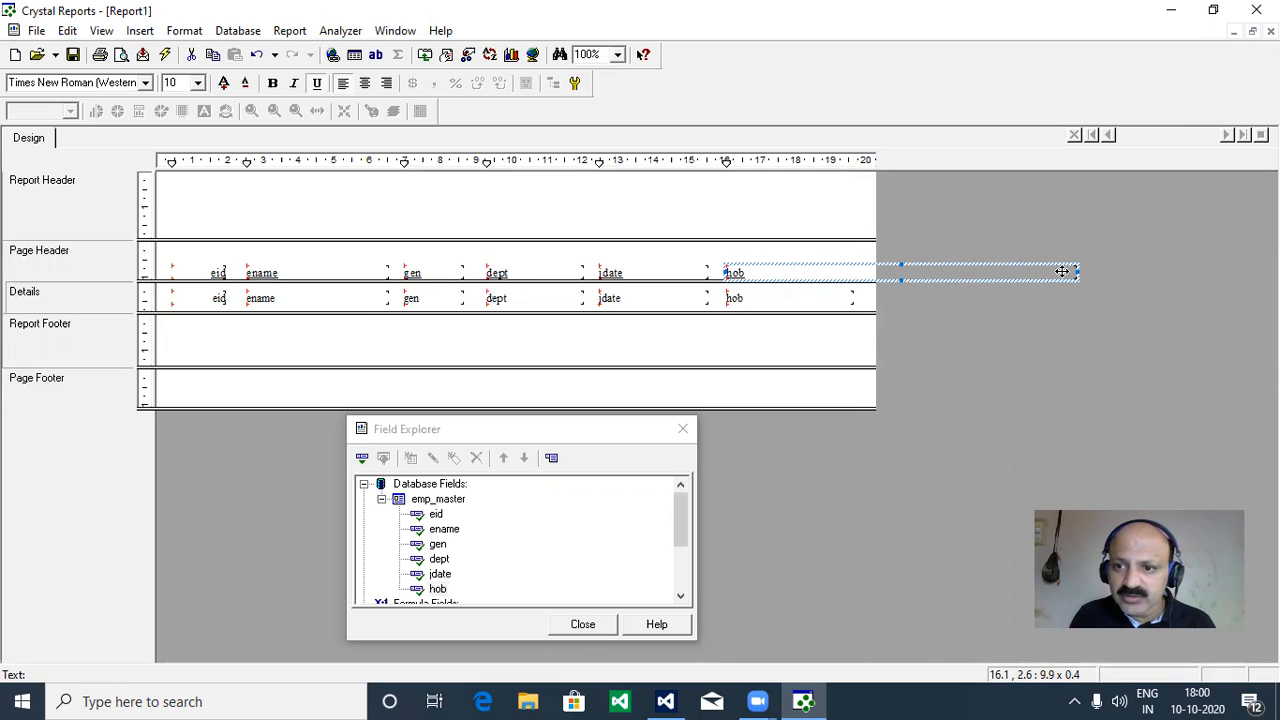
{"action": "mouse_move", "coordinate": [1077, 271]}
{"action": "left_mouse_down"}
{"action": "mouse_move", "coordinate": [849, 275]}
{"action": "mouse_move", "coordinate": [863, 289]}
{"action": "left_mouse_up"}
{"action": "left_click", "coordinate": [851, 298]}
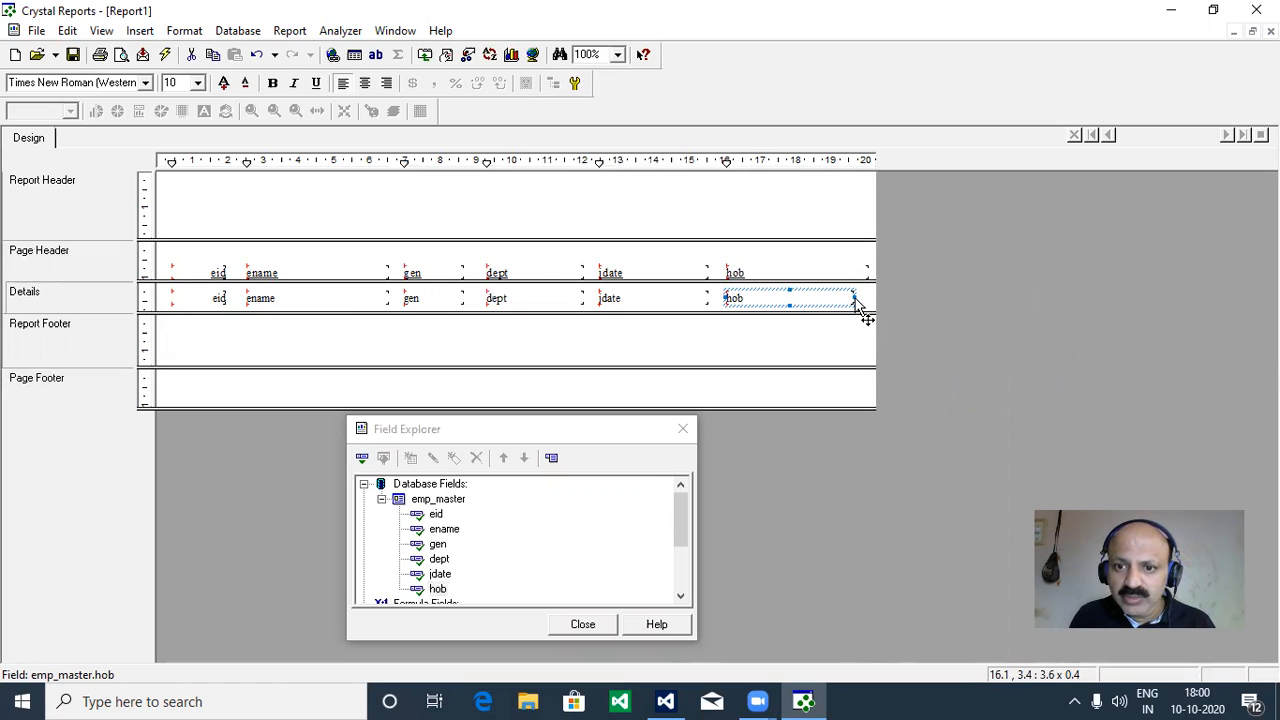
{"action": "left_click_drag", "start_coordinate": [856, 297], "coordinate": [866, 297]}
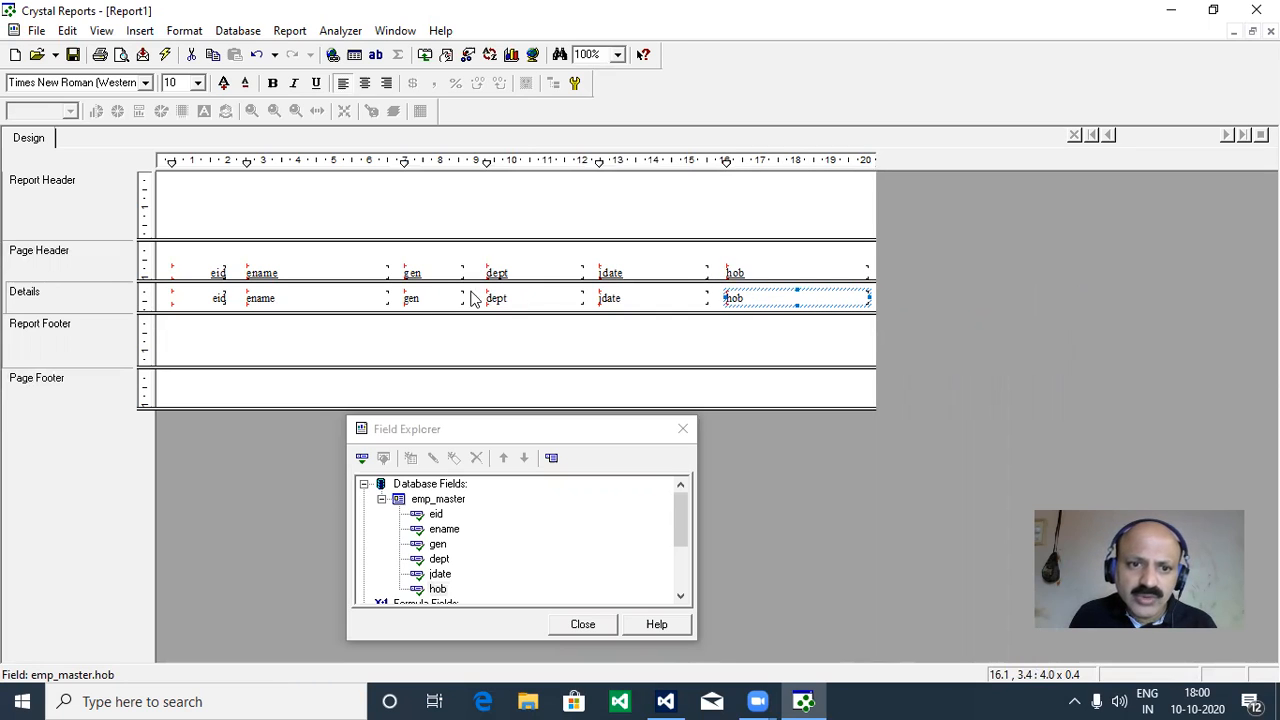
Shift the eid, ename, gen, dept, jdate and hob fields and their headings slightly left, with jdate starting at about 12.0 and hob at about 15.6.
{"action": "mouse_move", "coordinate": [218, 278]}
{"action": "left_mouse_down"}
{"action": "mouse_move", "coordinate": [209, 273]}
{"action": "mouse_move", "coordinate": [206, 298]}
{"action": "left_mouse_up"}
{"action": "left_click", "coordinate": [210, 298]}
{"action": "left_click", "coordinate": [258, 298]}
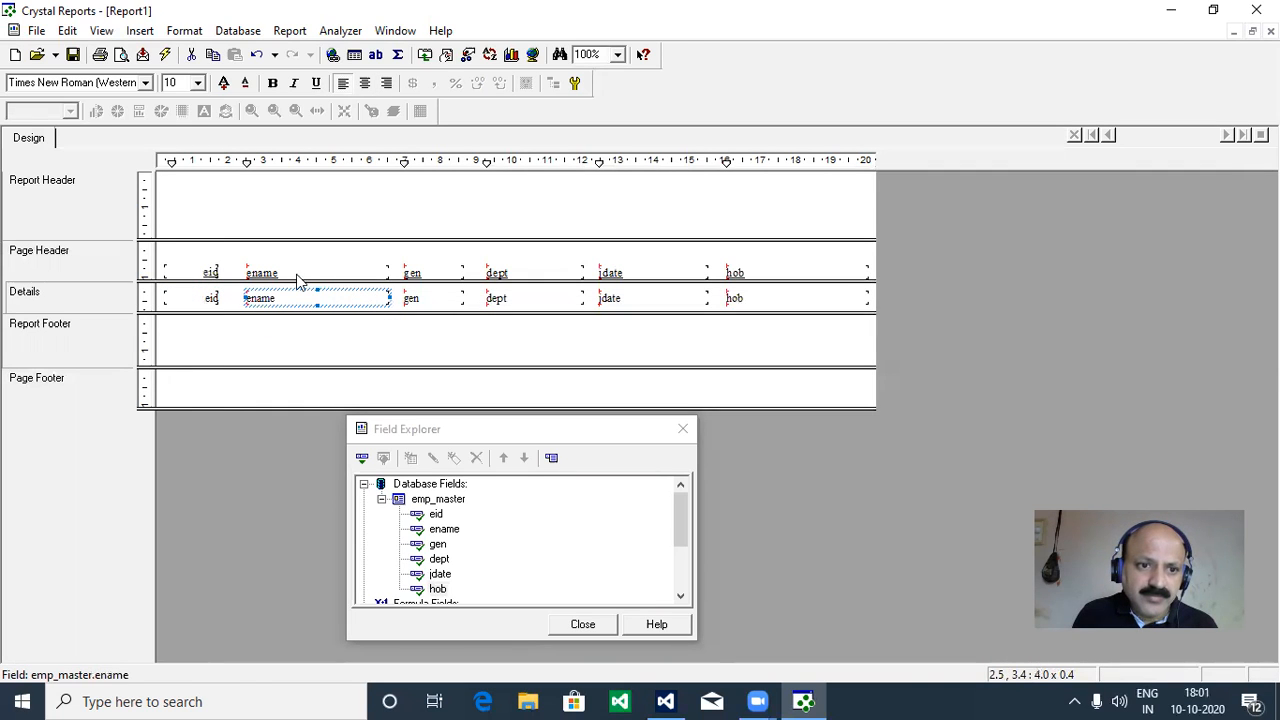
{"action": "left_click_drag", "start_coordinate": [271, 274], "coordinate": [252, 297]}
{"action": "mouse_move", "coordinate": [413, 278]}
{"action": "left_mouse_down"}
{"action": "mouse_move", "coordinate": [402, 274]}
{"action": "mouse_move", "coordinate": [417, 308]}
{"action": "mouse_move", "coordinate": [409, 300]}
{"action": "left_mouse_up"}
{"action": "left_click_drag", "start_coordinate": [497, 280], "coordinate": [486, 306]}
{"action": "left_click_drag", "start_coordinate": [605, 276], "coordinate": [591, 304]}
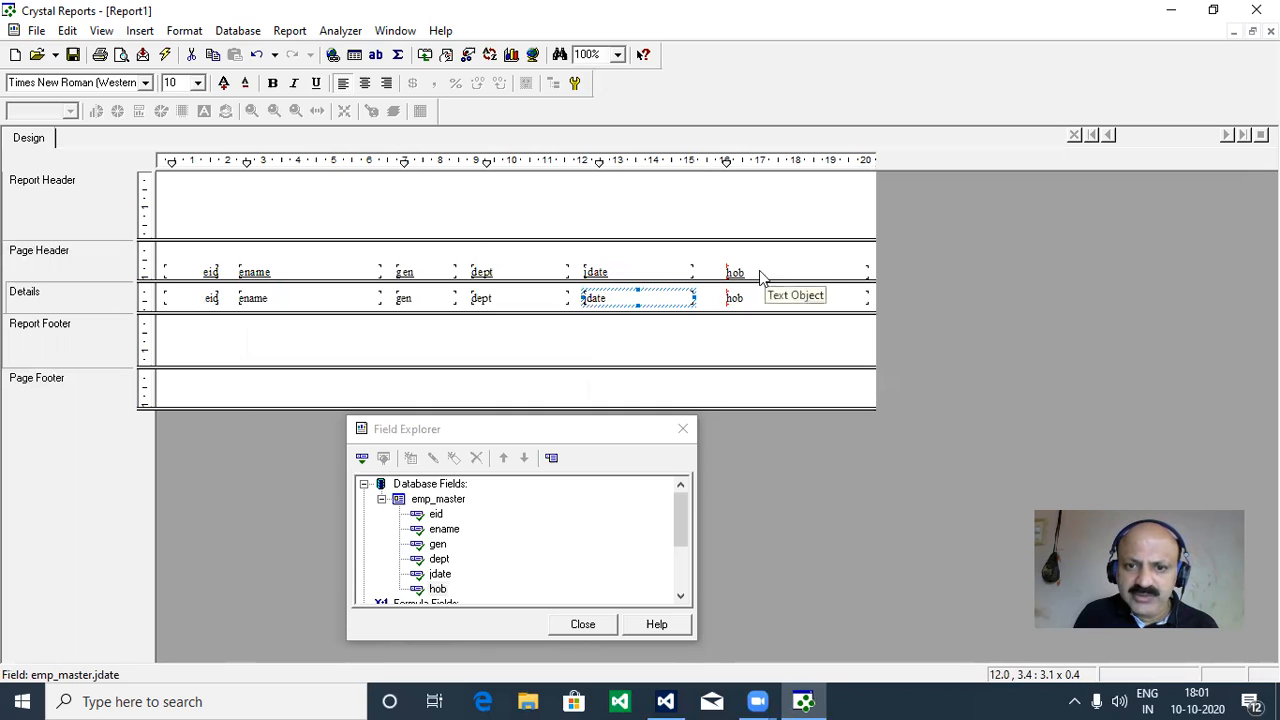
{"action": "left_click_drag", "start_coordinate": [741, 280], "coordinate": [724, 310]}
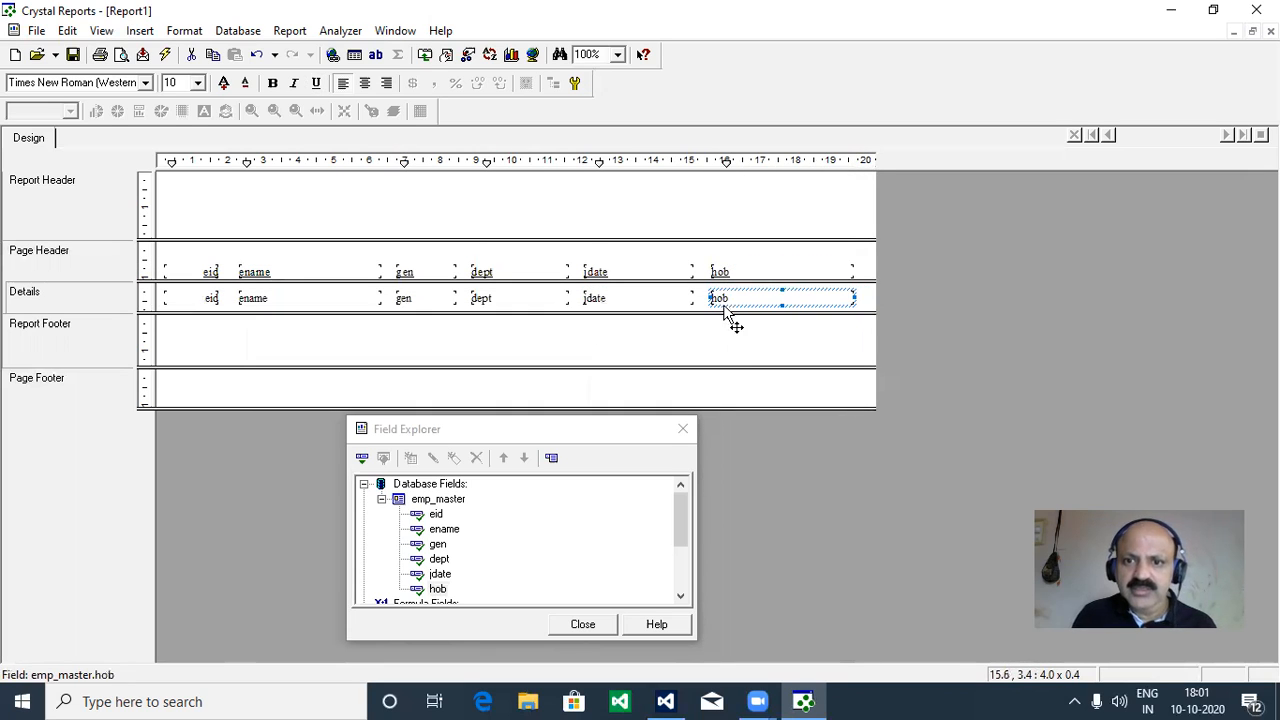
Place the Page N of M special field in the Page Footer, narrow it to about 2.3 wide and align its right edge with the hob column.
{"action": "left_click", "coordinate": [456, 432]}
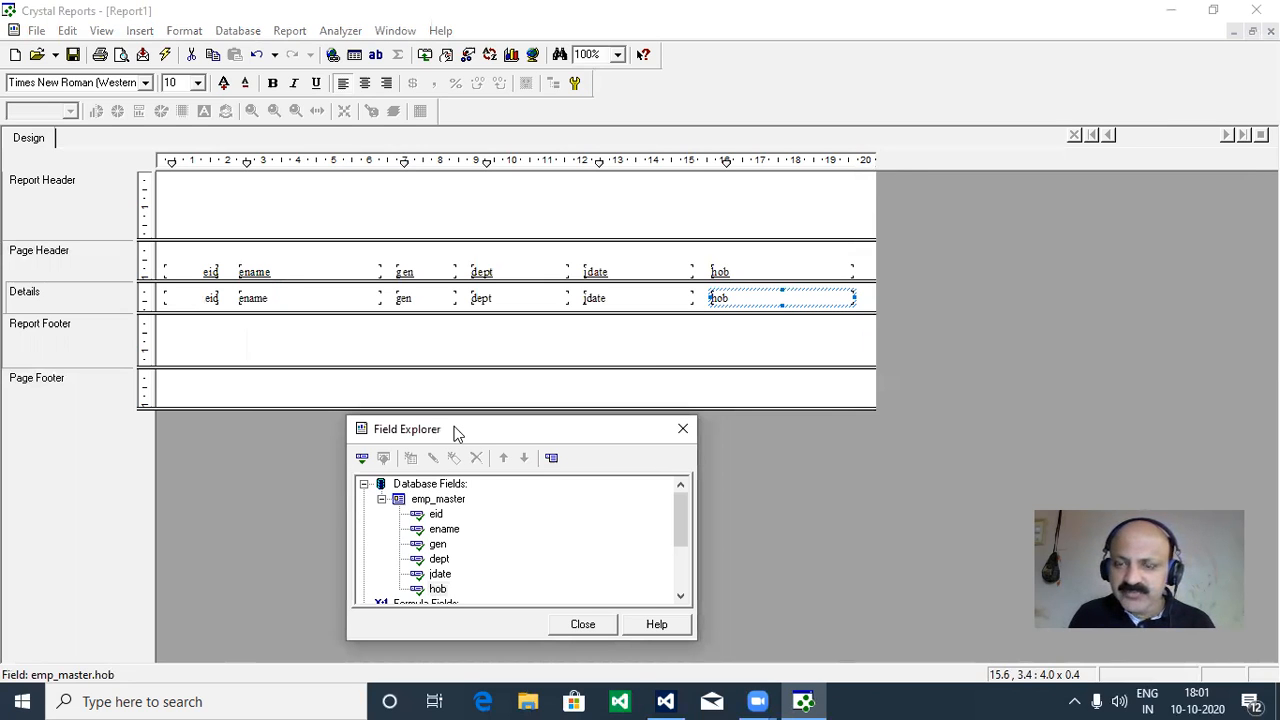
{"action": "left_click_drag", "start_coordinate": [456, 432], "coordinate": [1000, 176]}
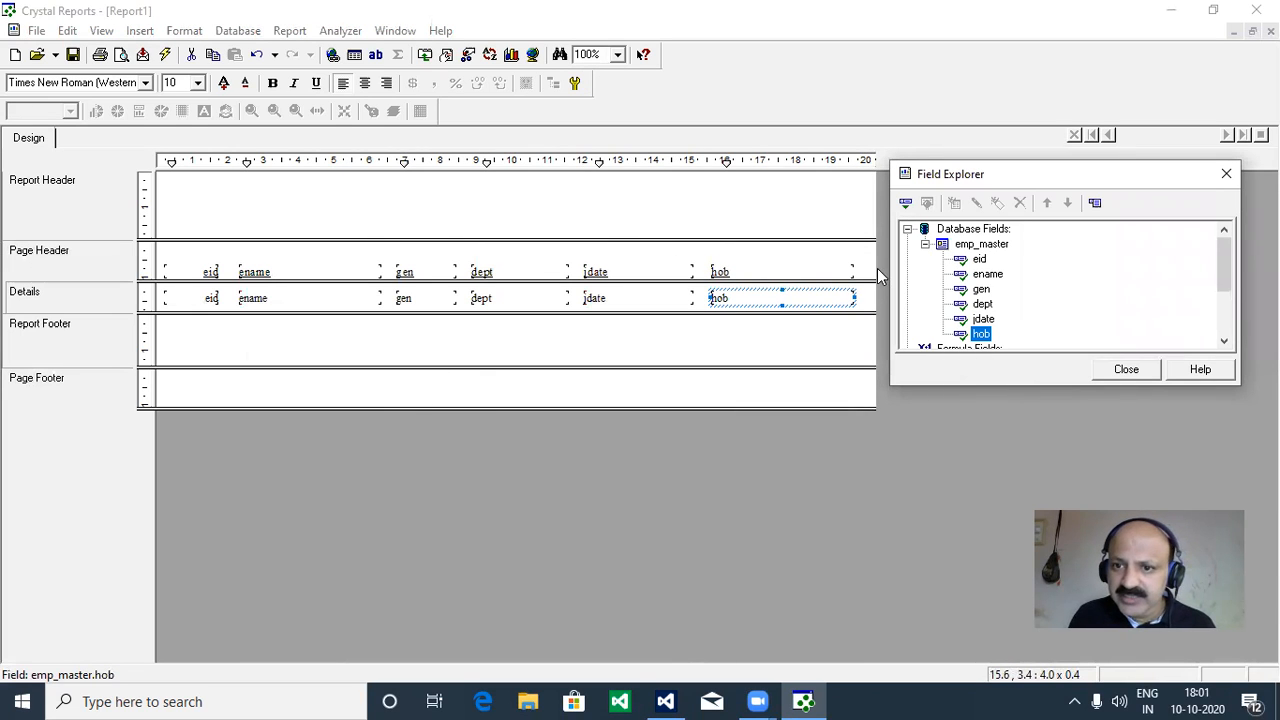
{"action": "left_click", "coordinate": [925, 244]}
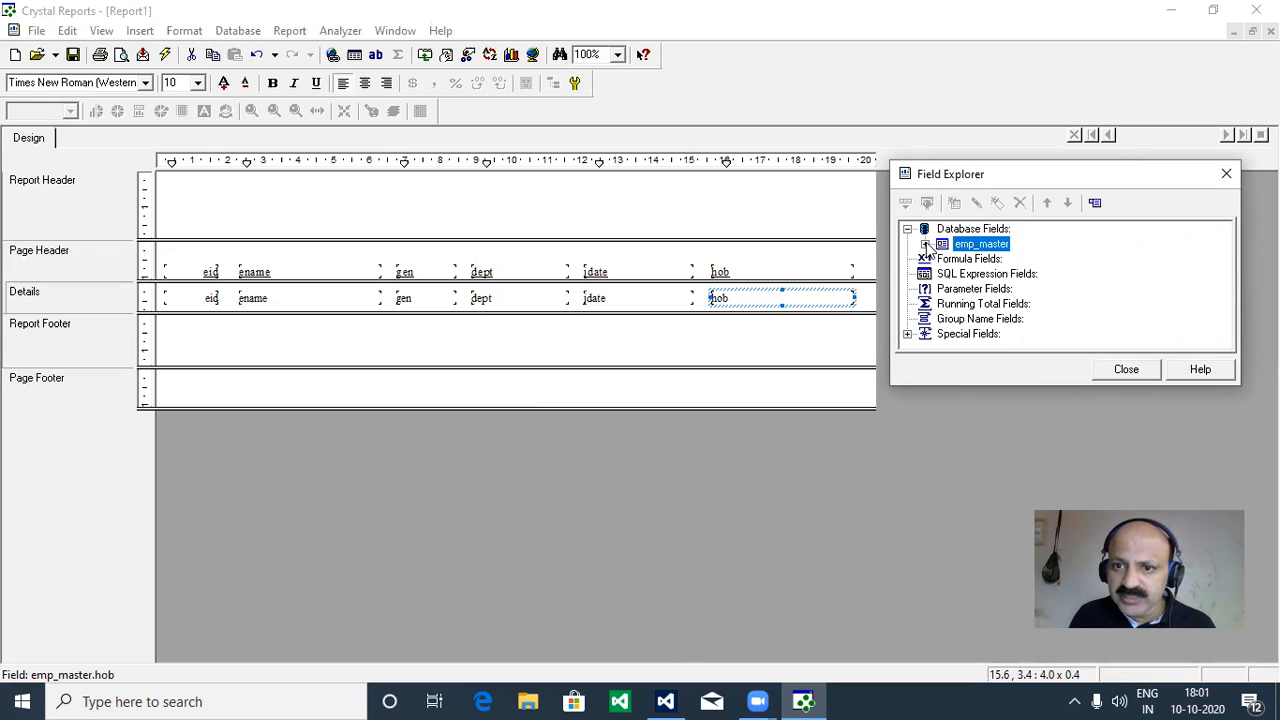
{"action": "left_click", "coordinate": [907, 334]}
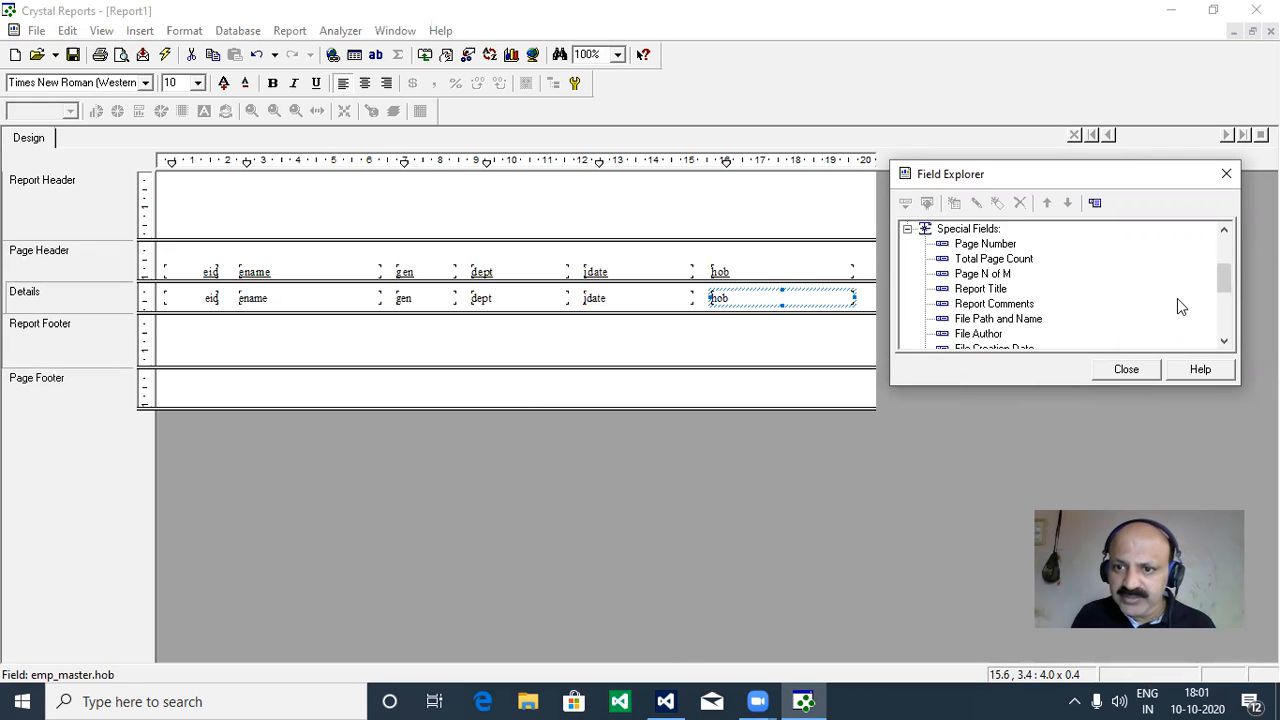
{"action": "mouse_move", "coordinate": [1226, 287]}
{"action": "left_mouse_down"}
{"action": "mouse_move", "coordinate": [1226, 303]}
{"action": "mouse_move", "coordinate": [1226, 285]}
{"action": "left_mouse_up"}
{"action": "left_click_drag", "start_coordinate": [975, 279], "coordinate": [451, 385]}
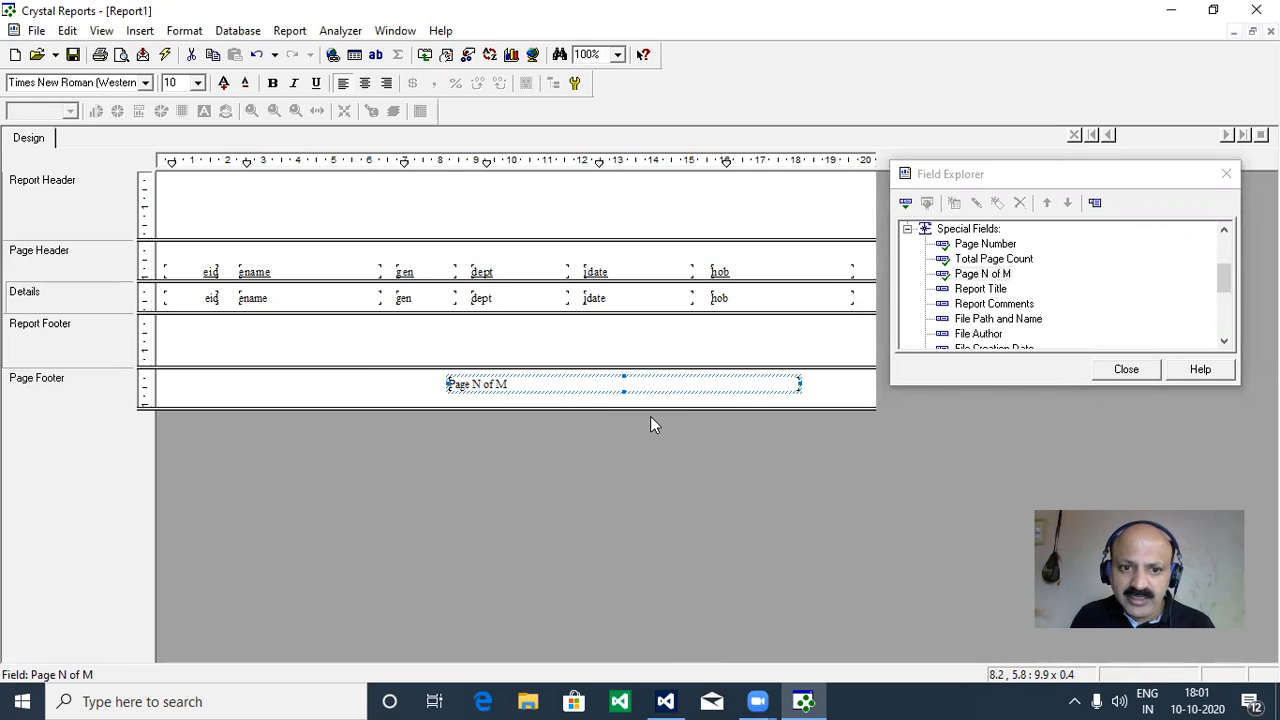
{"action": "left_click_drag", "start_coordinate": [800, 383], "coordinate": [534, 412]}
{"action": "left_click_drag", "start_coordinate": [471, 384], "coordinate": [795, 391]}
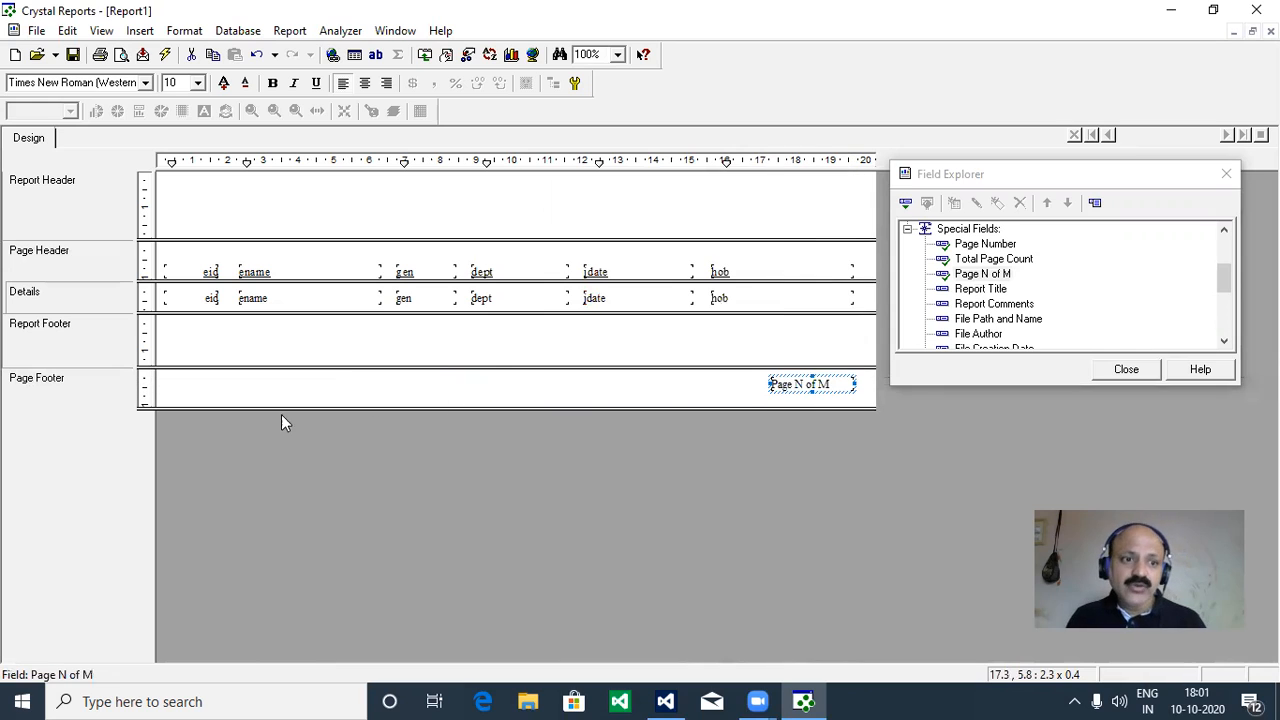
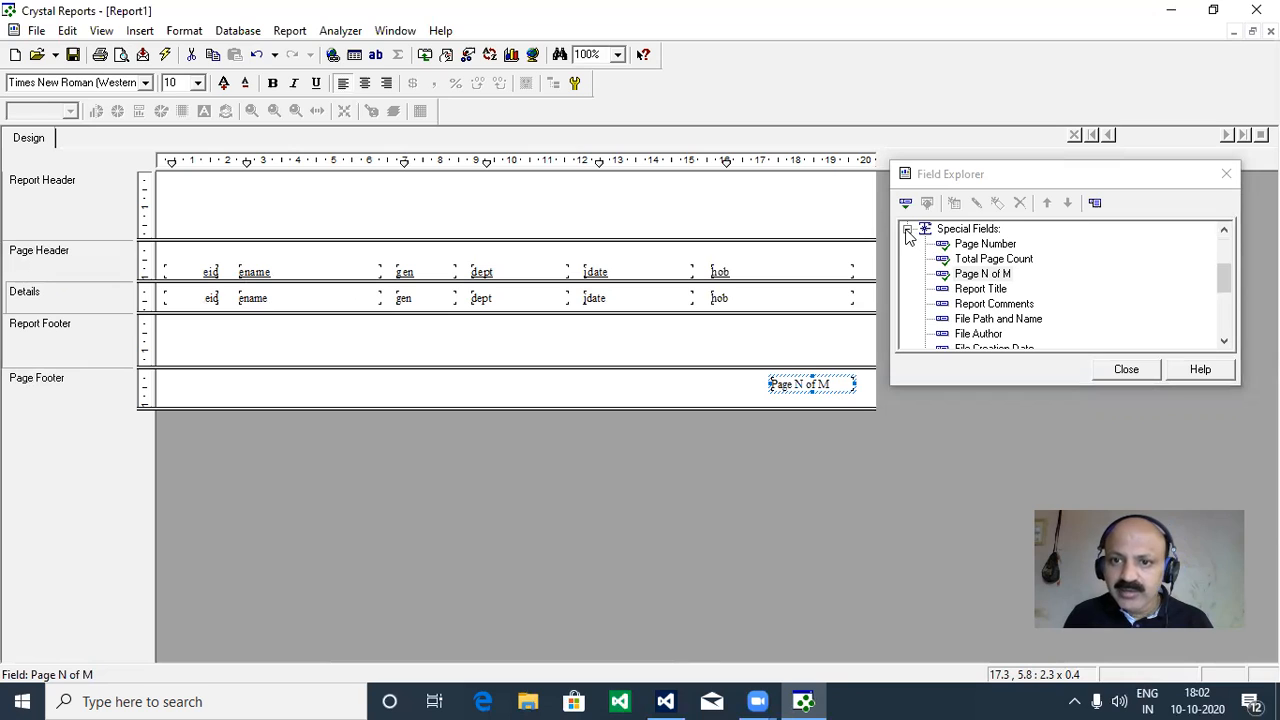
Add the Print Date special field to the report header's far end and place Print Time directly beneath it.
{"action": "left_click", "coordinate": [946, 175]}
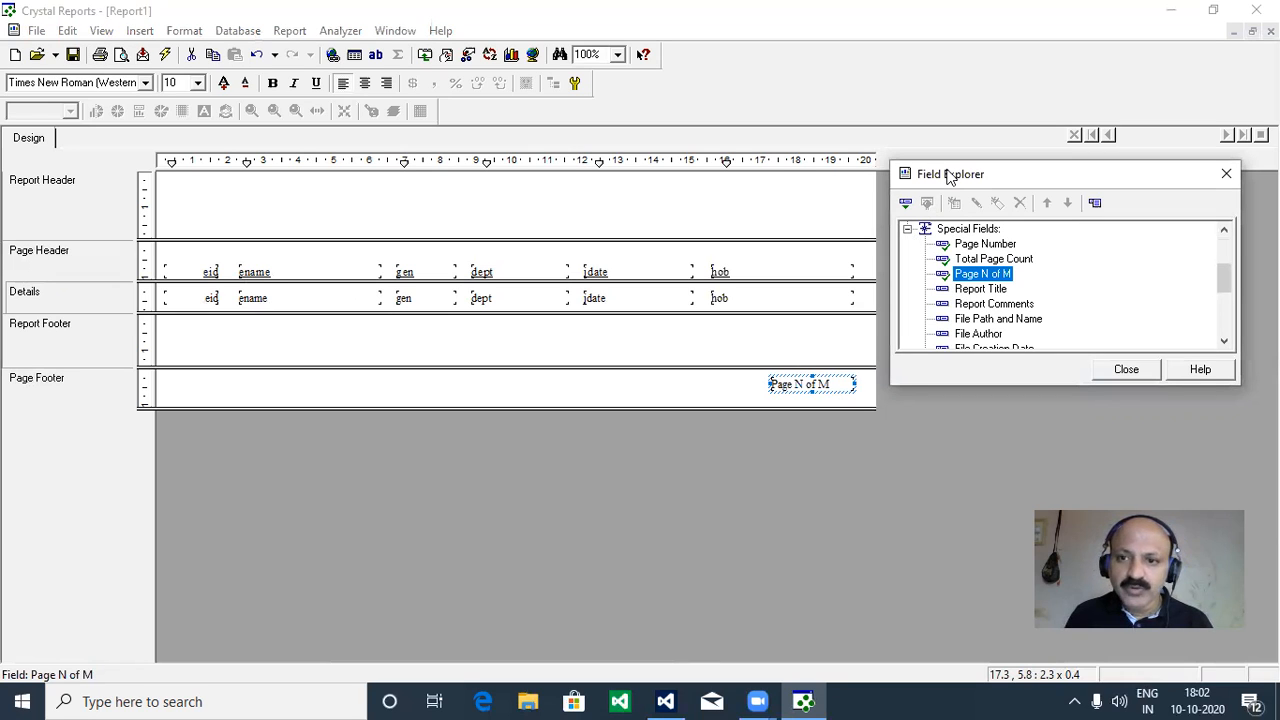
{"action": "left_click_drag", "start_coordinate": [949, 176], "coordinate": [957, 188]}
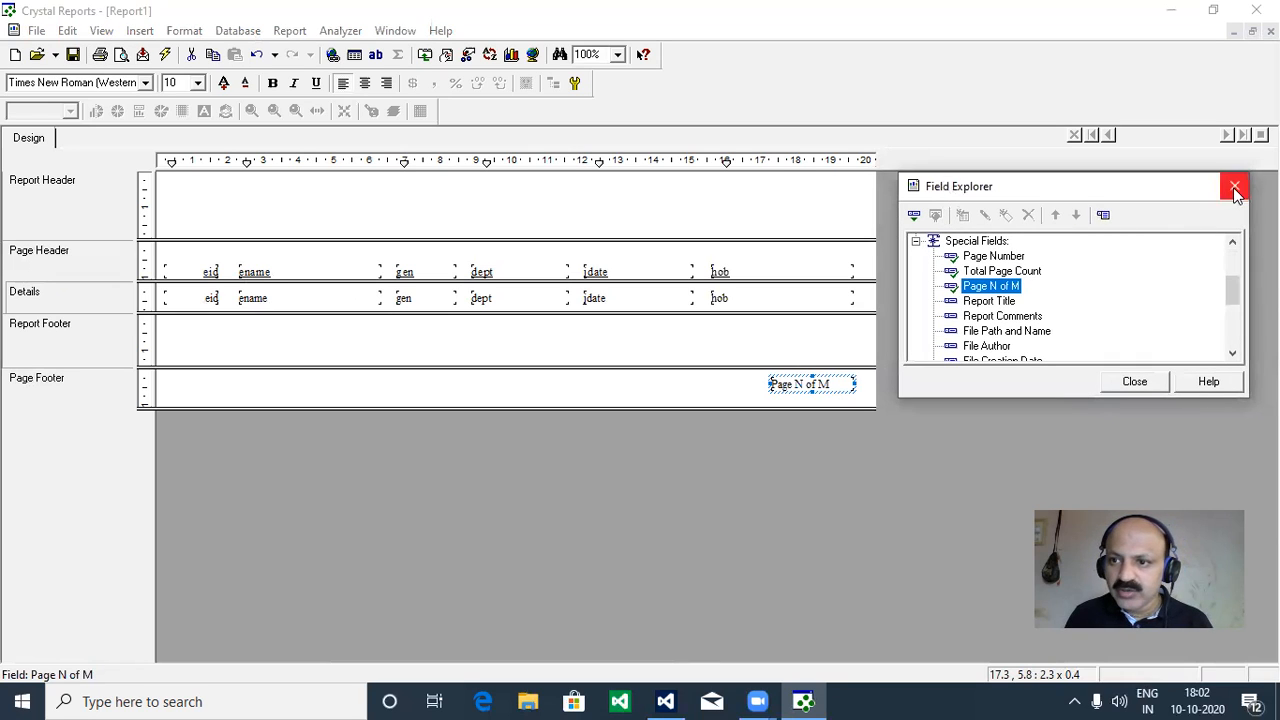
{"action": "left_click_drag", "start_coordinate": [1230, 286], "coordinate": [1234, 310]}
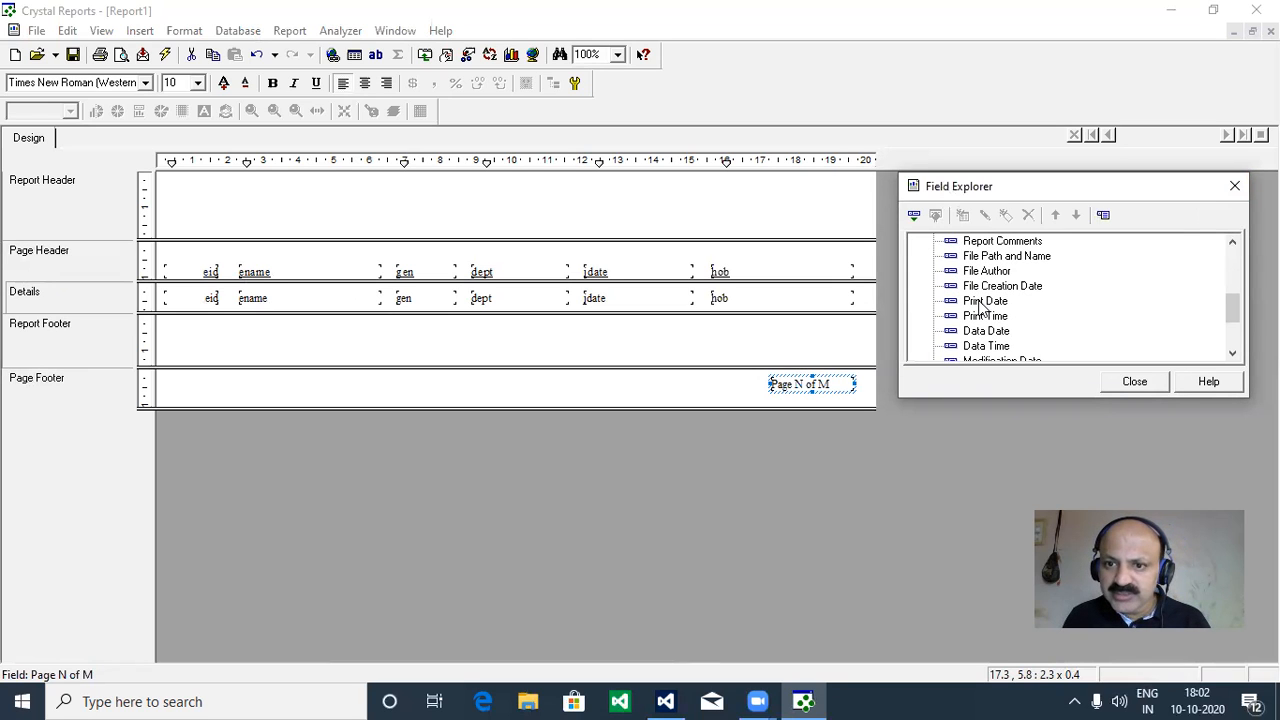
{"action": "left_click_drag", "start_coordinate": [979, 304], "coordinate": [772, 226]}
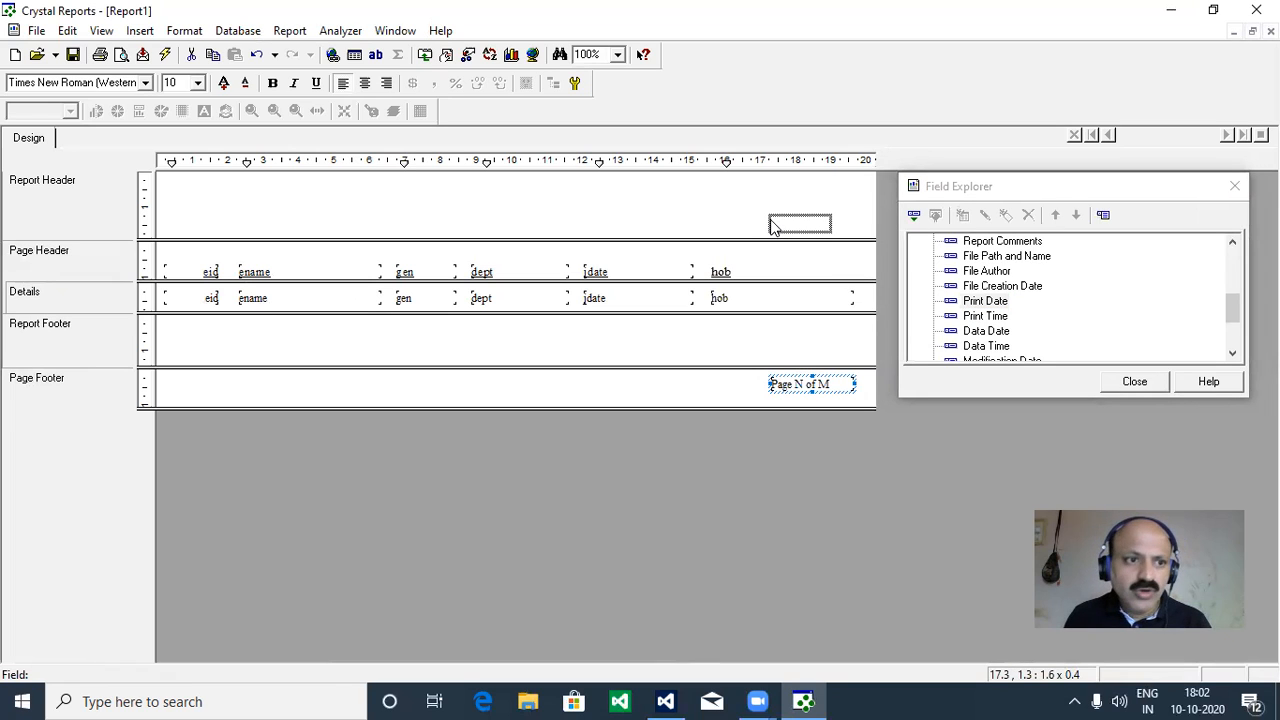
{"action": "left_click_drag", "start_coordinate": [771, 224], "coordinate": [757, 219]}
{"action": "left_click_drag", "start_coordinate": [970, 318], "coordinate": [760, 232]}
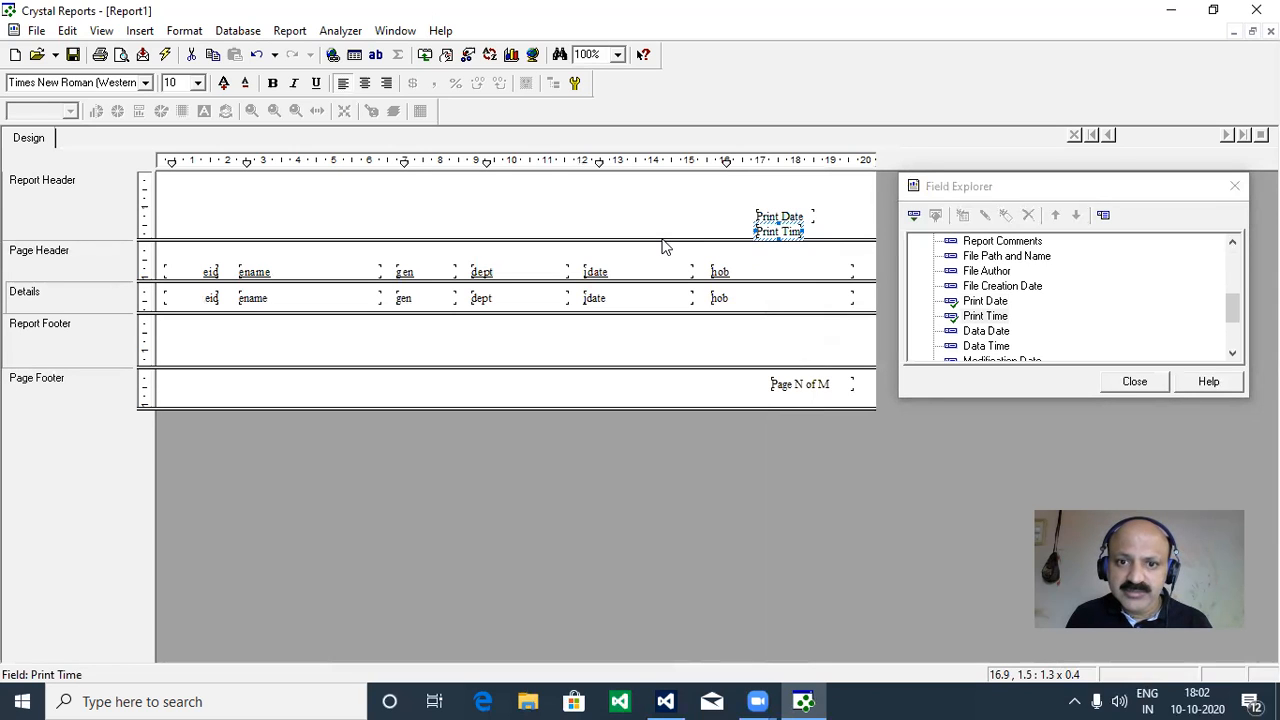
Increase the report header's height, space the Print Date and Print Time fields apart vertically, and close the Field Explorer.
{"action": "left_click_drag", "start_coordinate": [660, 239], "coordinate": [663, 266]}
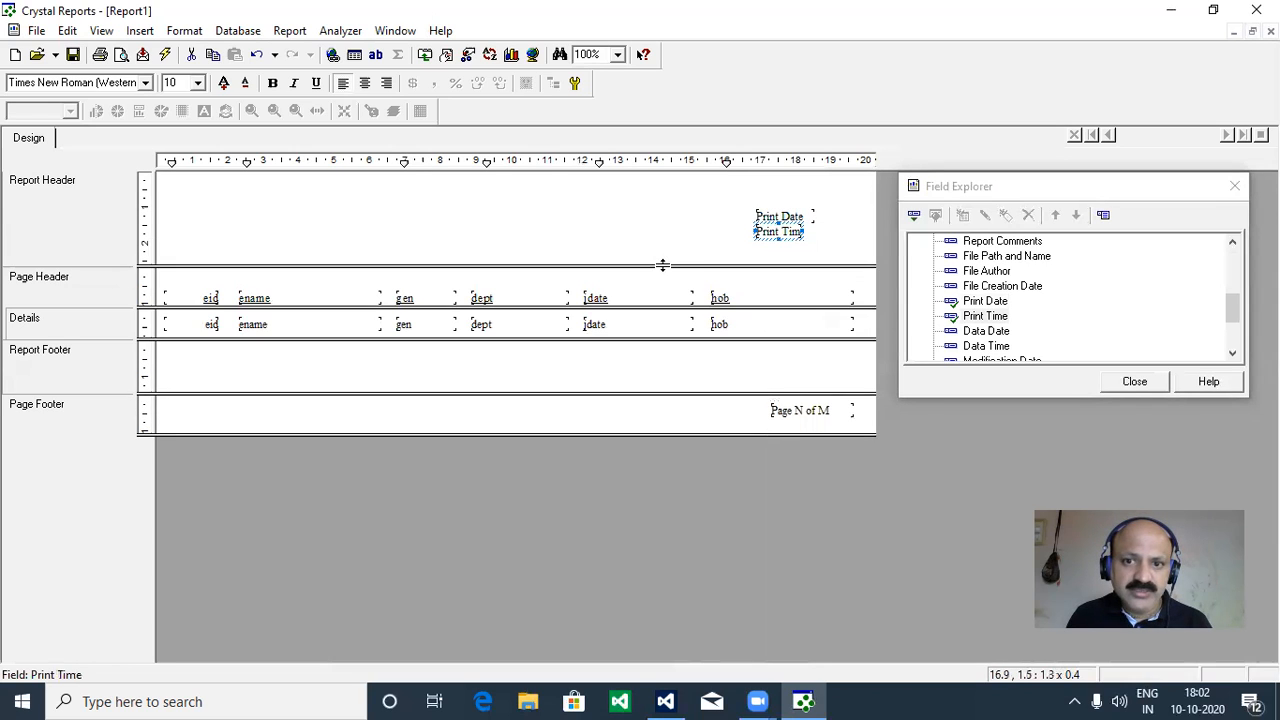
{"action": "left_click_drag", "start_coordinate": [770, 232], "coordinate": [770, 246]}
{"action": "left_click", "coordinate": [761, 216]}
{"action": "left_click_drag", "start_coordinate": [761, 216], "coordinate": [759, 224]}
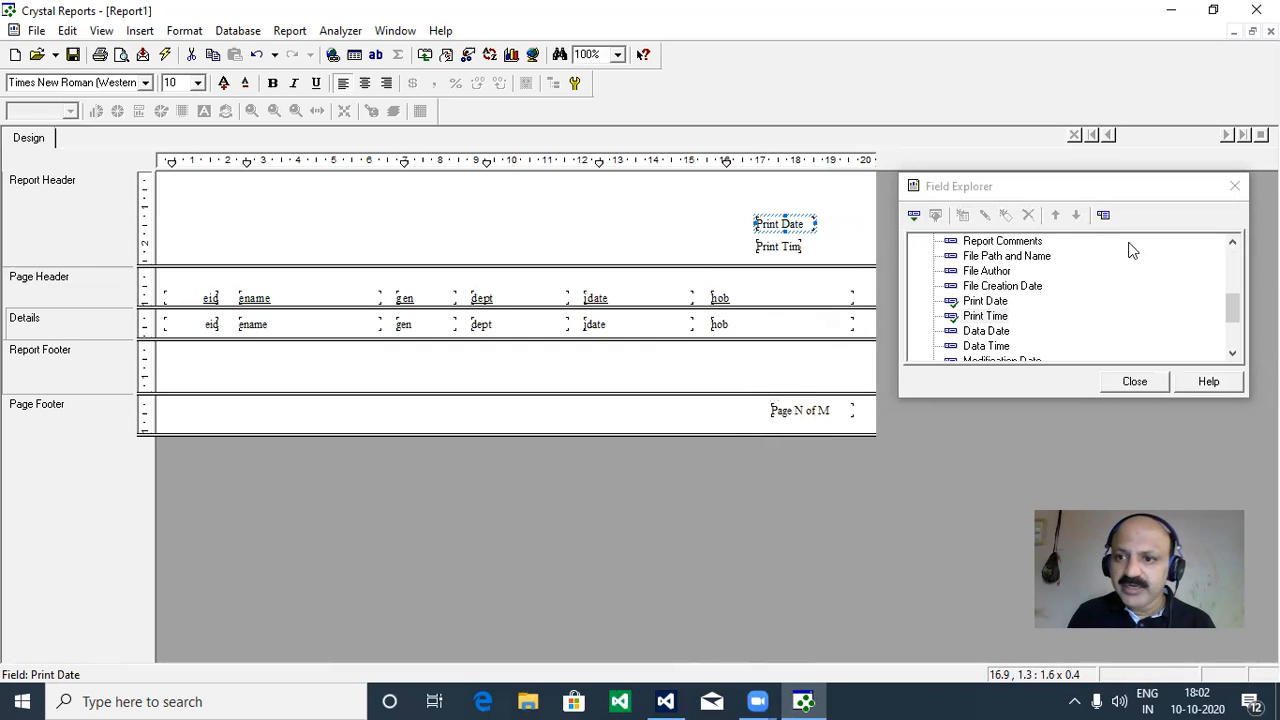
{"action": "left_click", "coordinate": [998, 189]}
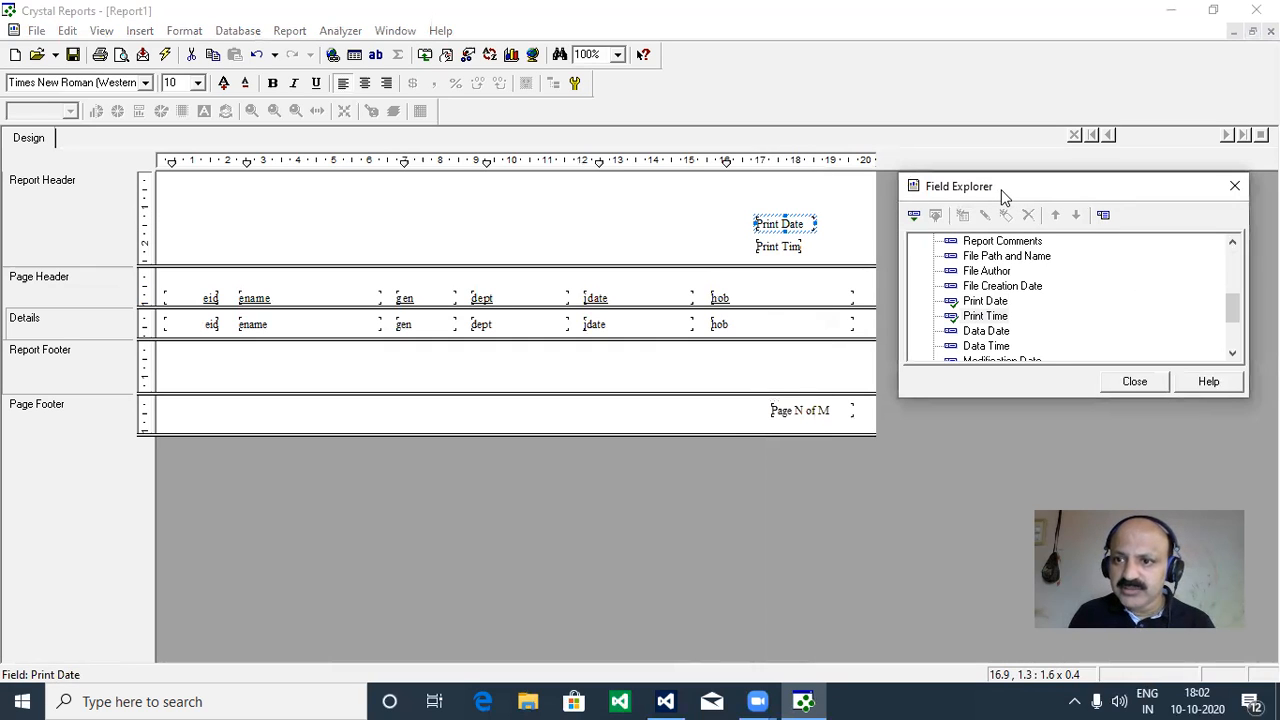
{"action": "left_click_drag", "start_coordinate": [1005, 195], "coordinate": [1023, 205]}
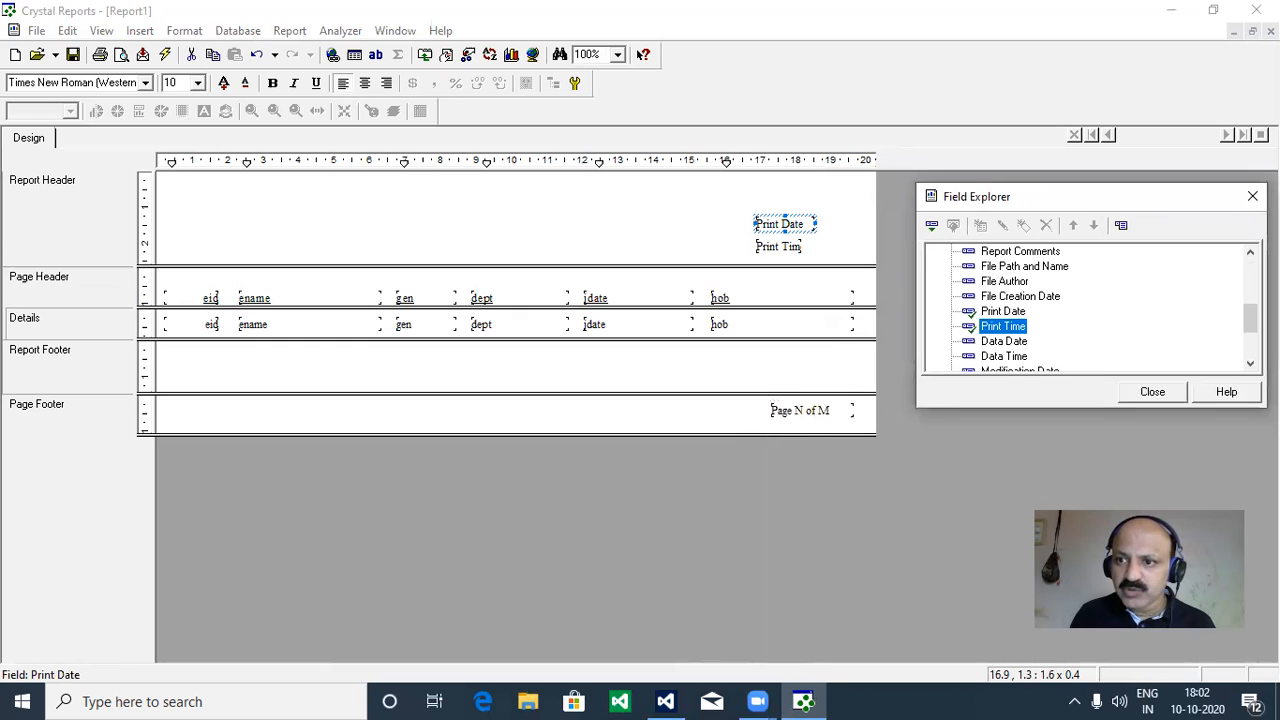
{"action": "left_click", "coordinate": [1252, 196]}
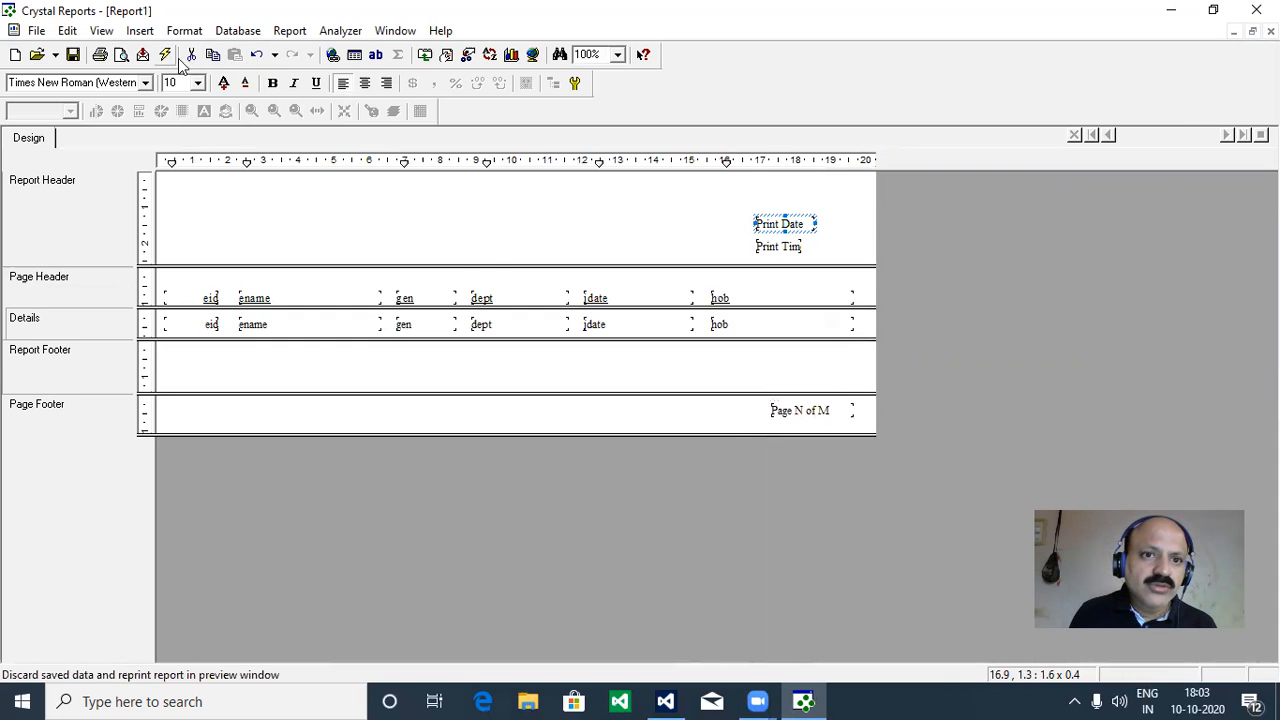
Insert the logohonda2 picture at the start of the report header and extend the header slightly below it.
{"action": "left_click", "coordinate": [141, 31]}
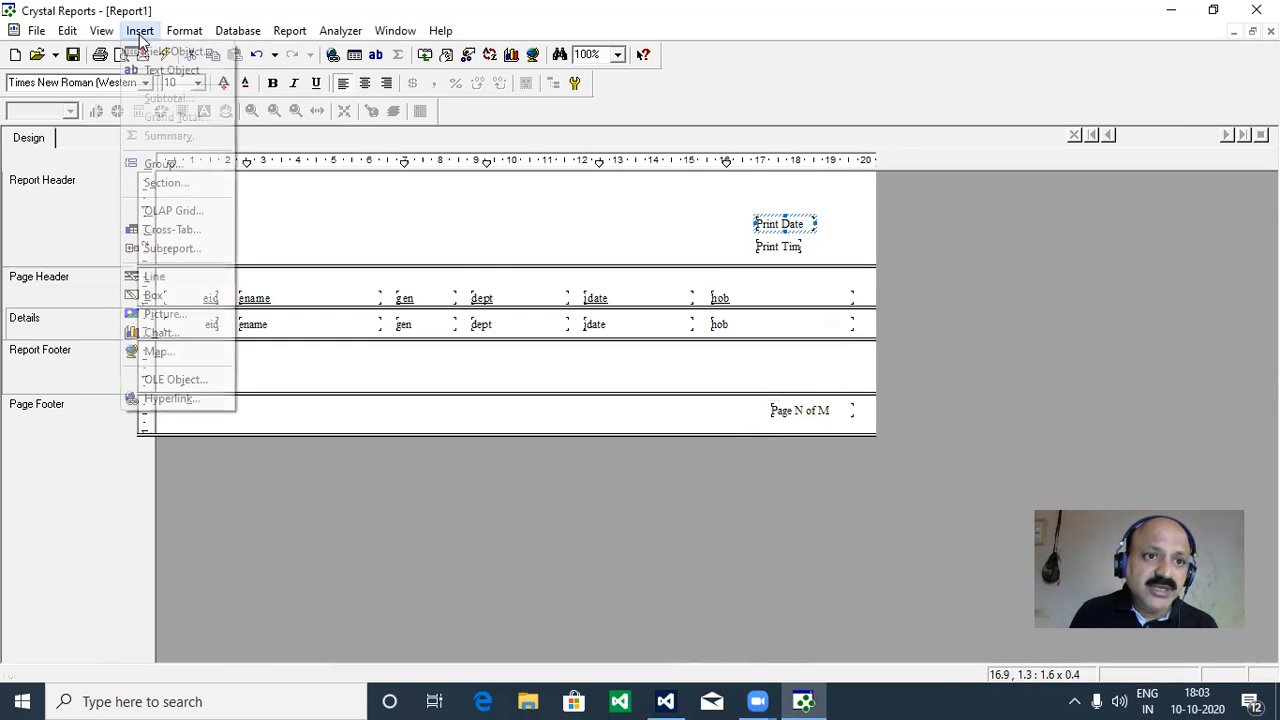
{"action": "left_click", "coordinate": [155, 316]}
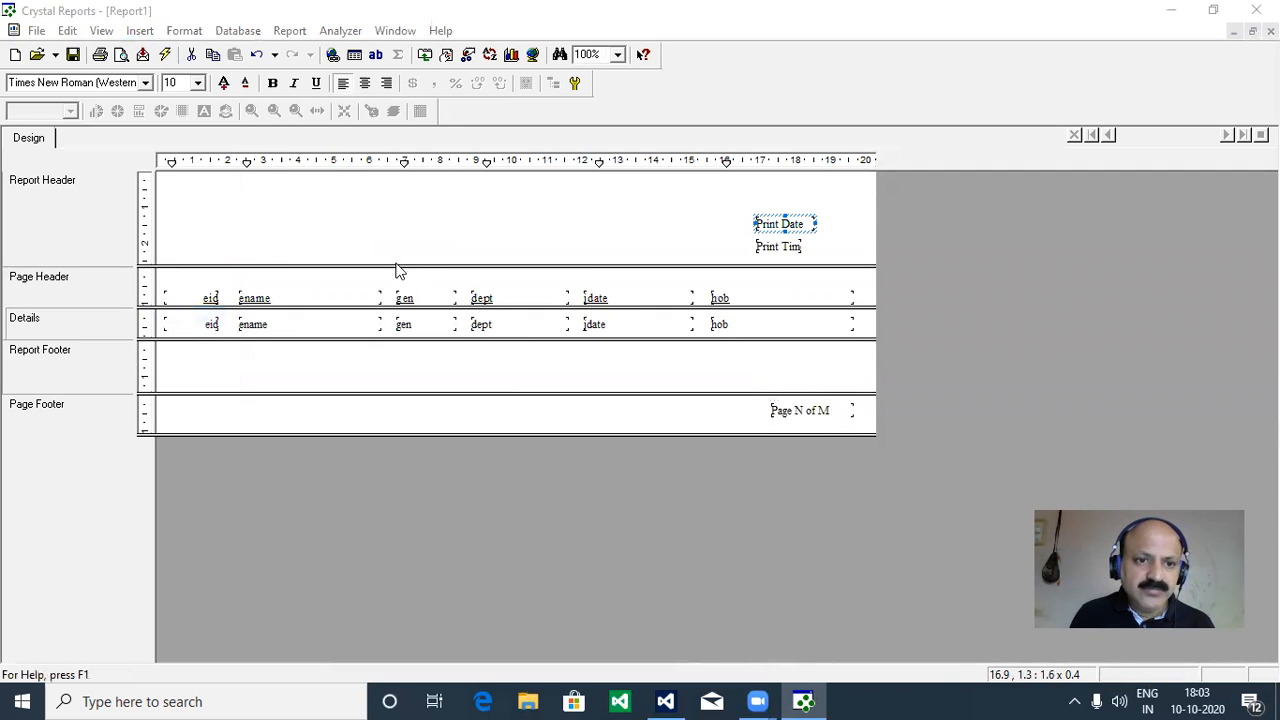
{"action": "left_click", "coordinate": [736, 340]}
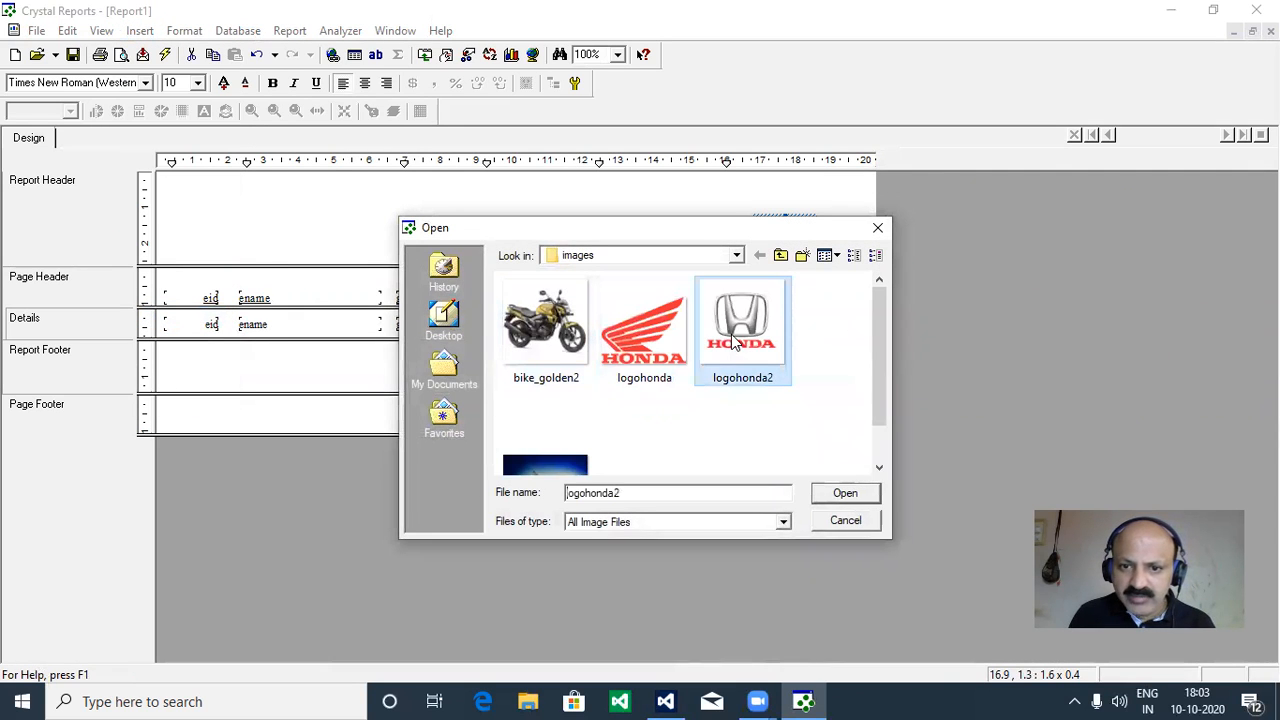
{"action": "left_click", "coordinate": [845, 493]}
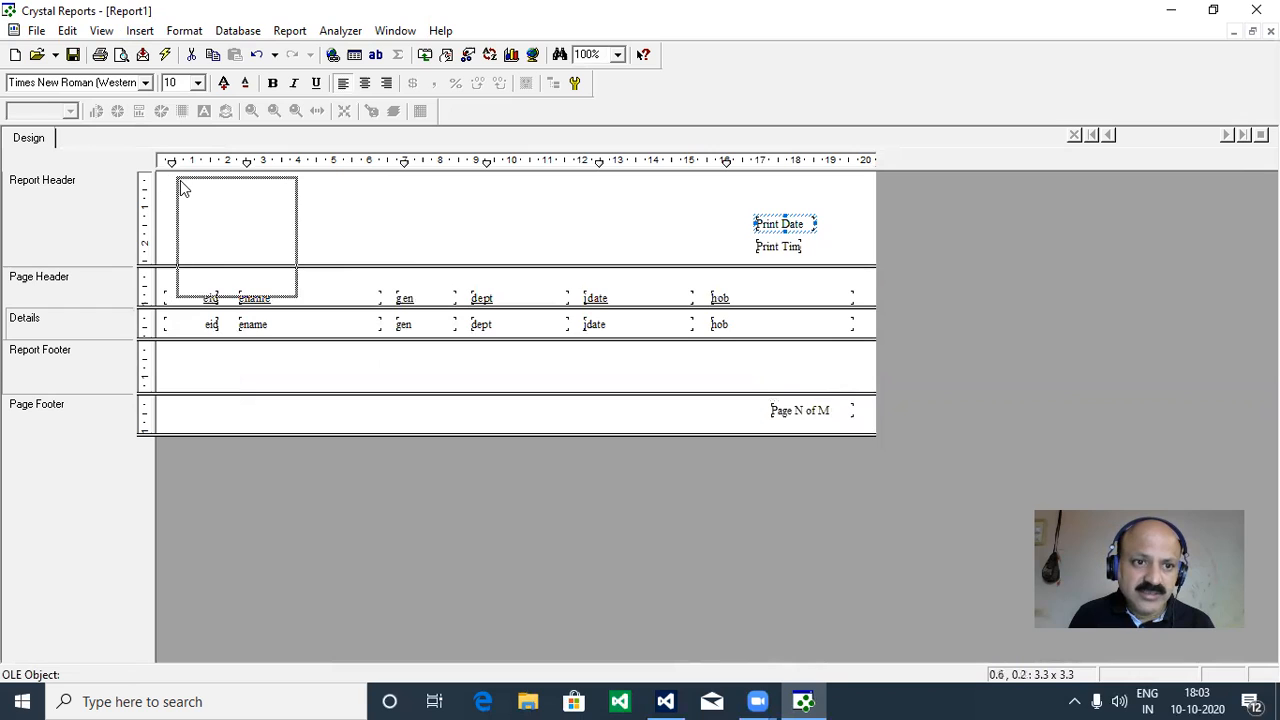
{"action": "left_click", "coordinate": [183, 187]}
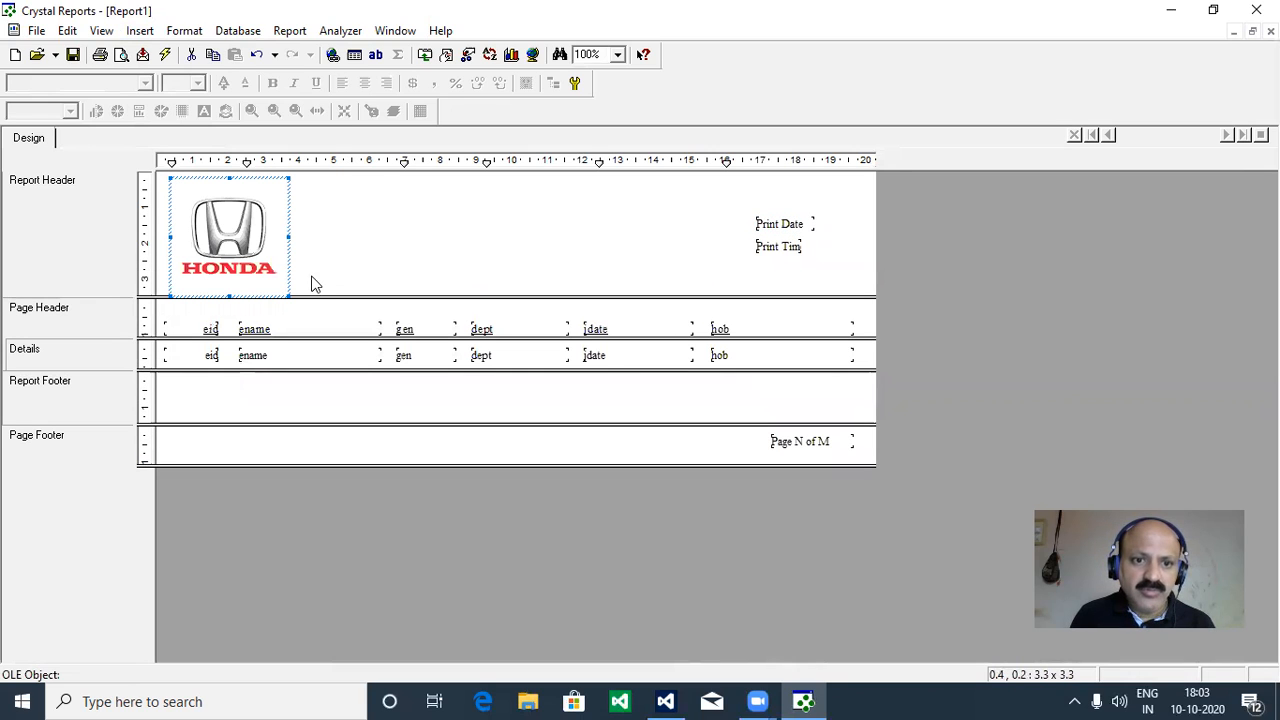
{"action": "left_click_drag", "start_coordinate": [390, 297], "coordinate": [389, 319]}
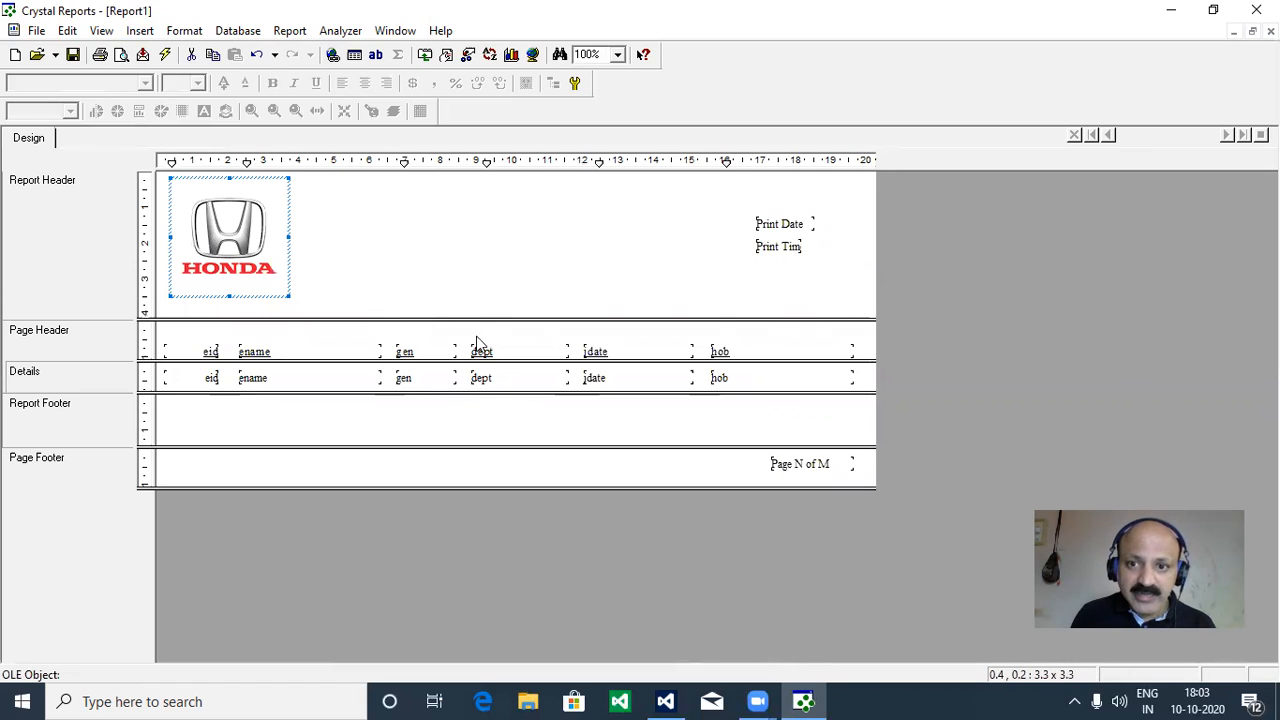
{"action": "left_click", "coordinate": [508, 240]}
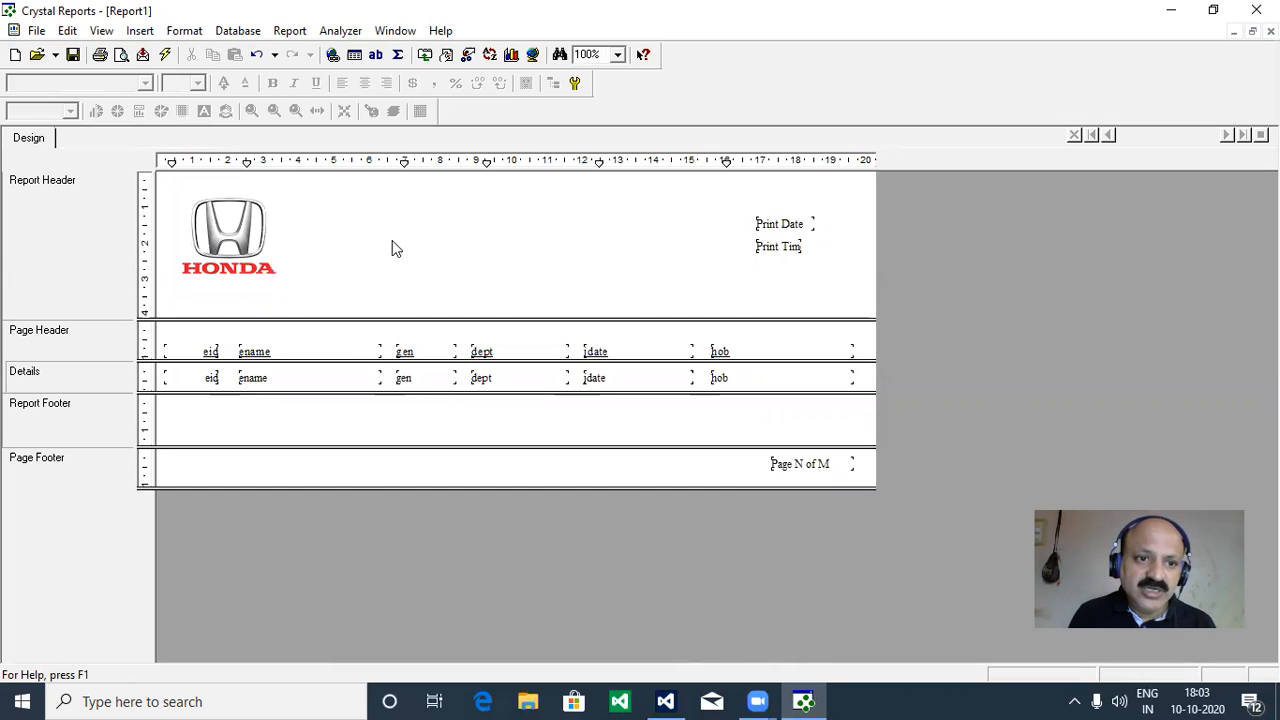
{"action": "left_click", "coordinate": [229, 236]}
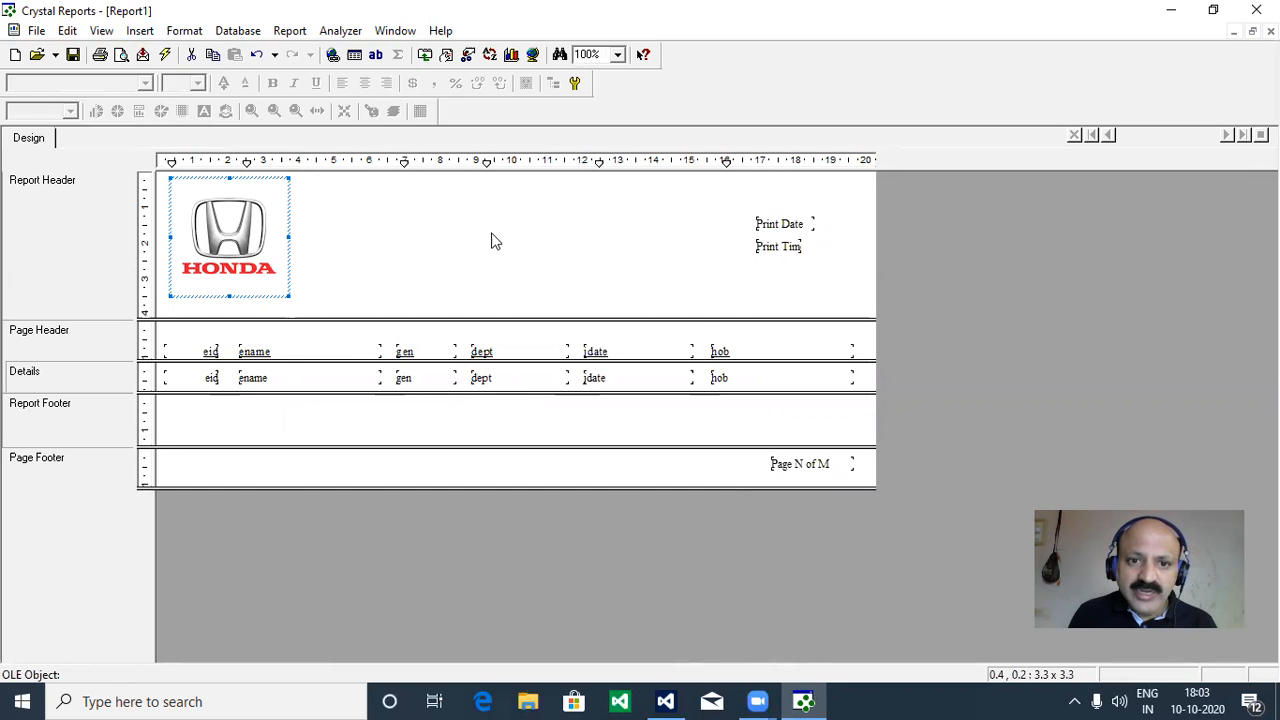
Insert a text object reading "Employee Master Report" in the middle of the report header.
{"action": "left_click", "coordinate": [140, 30]}
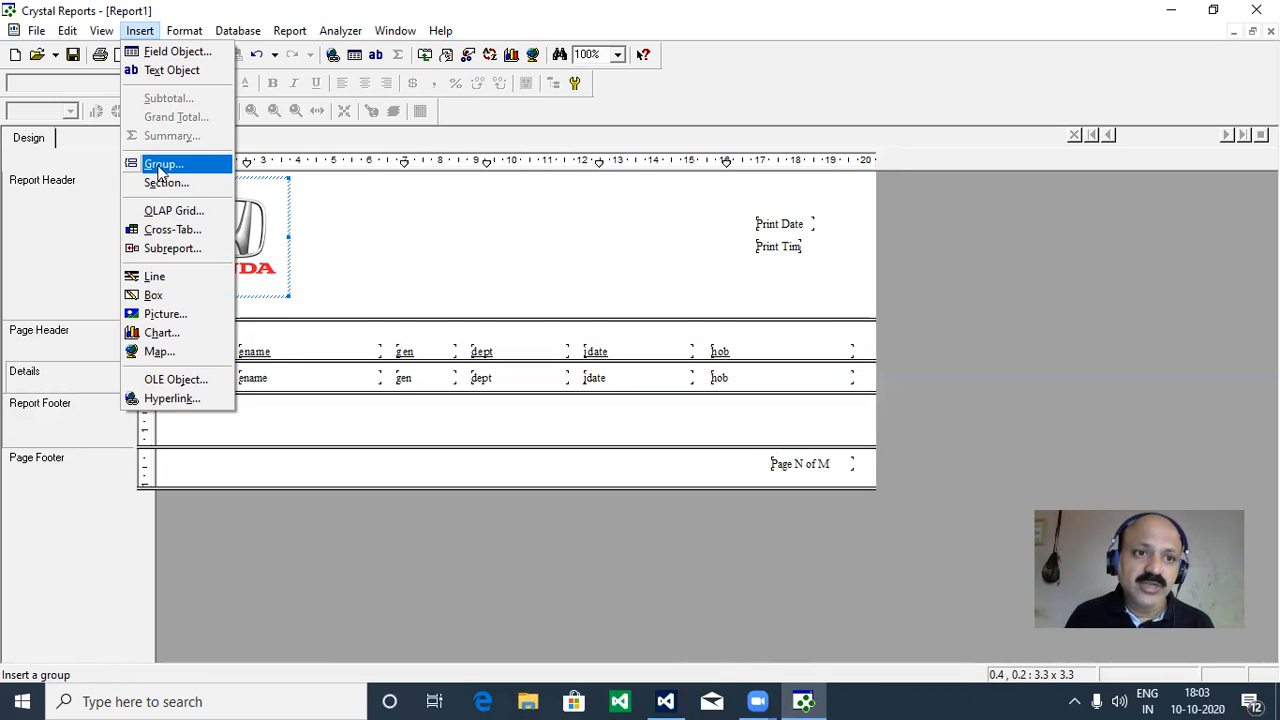
{"action": "left_click", "coordinate": [166, 70]}
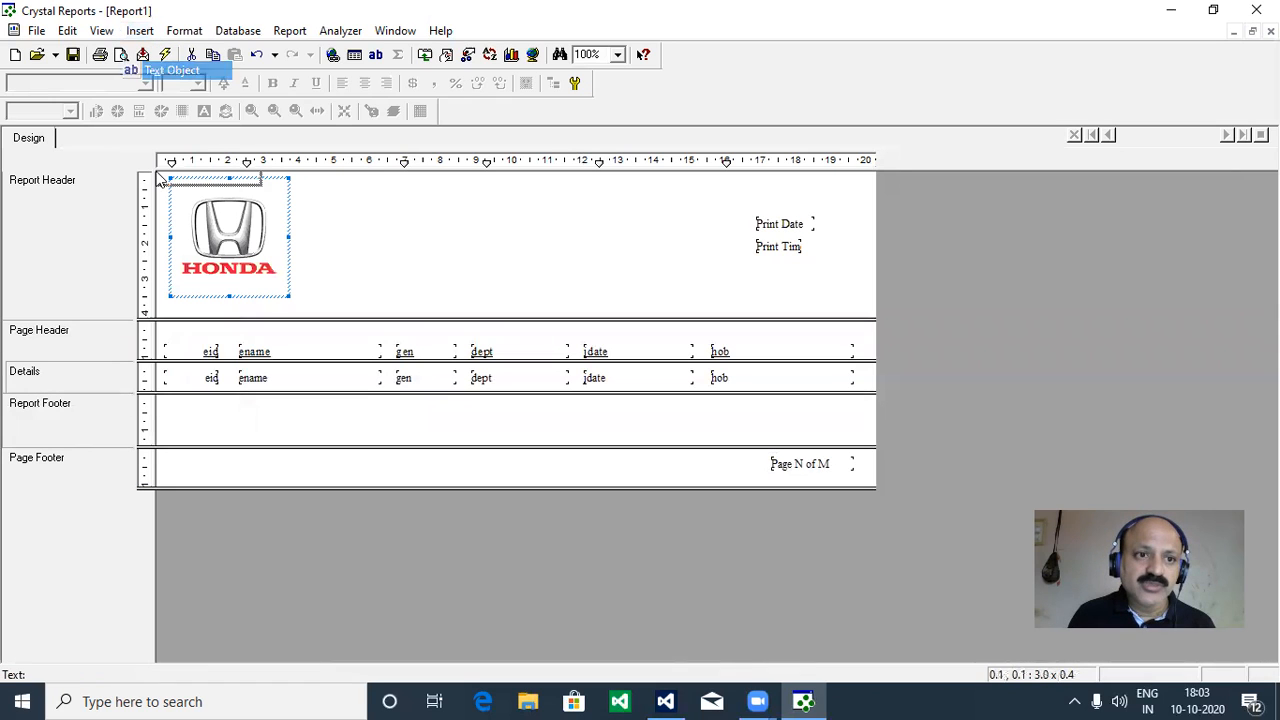
{"action": "left_click", "coordinate": [397, 214]}
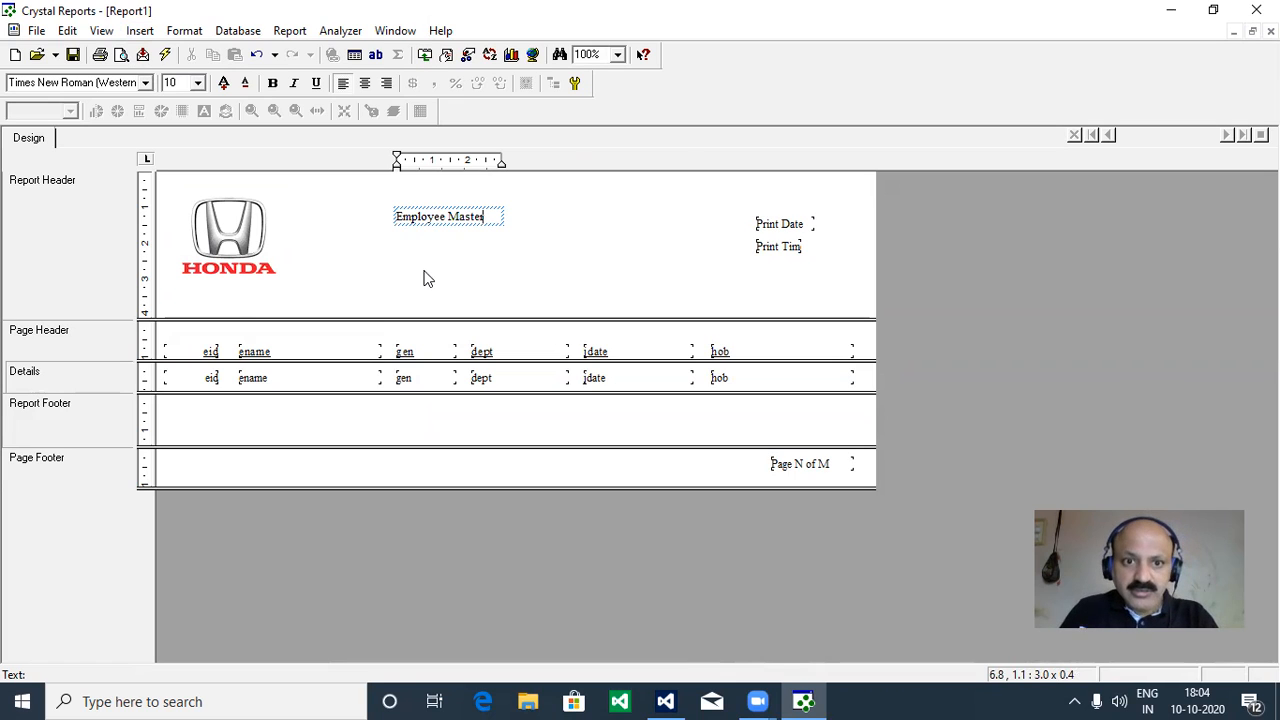
{"action": "type", "text": "port"}
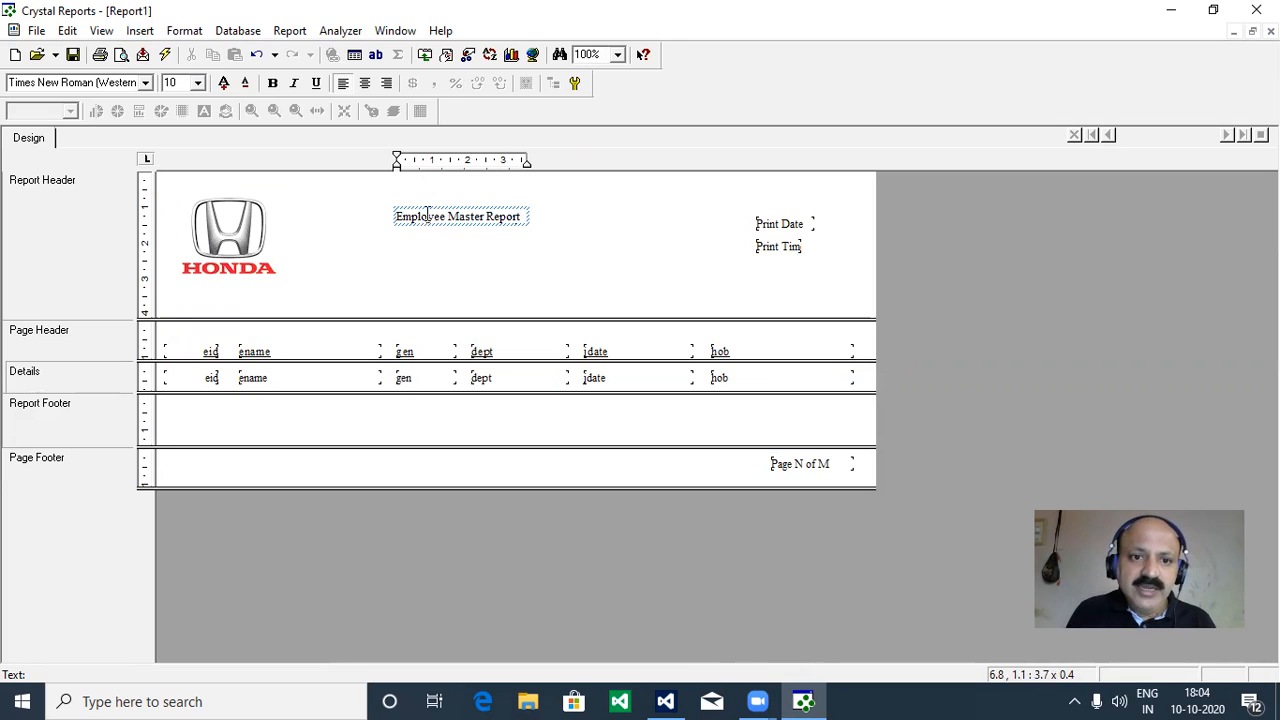
Try to set the report title's font size to 24.
{"action": "left_click", "coordinate": [199, 83]}
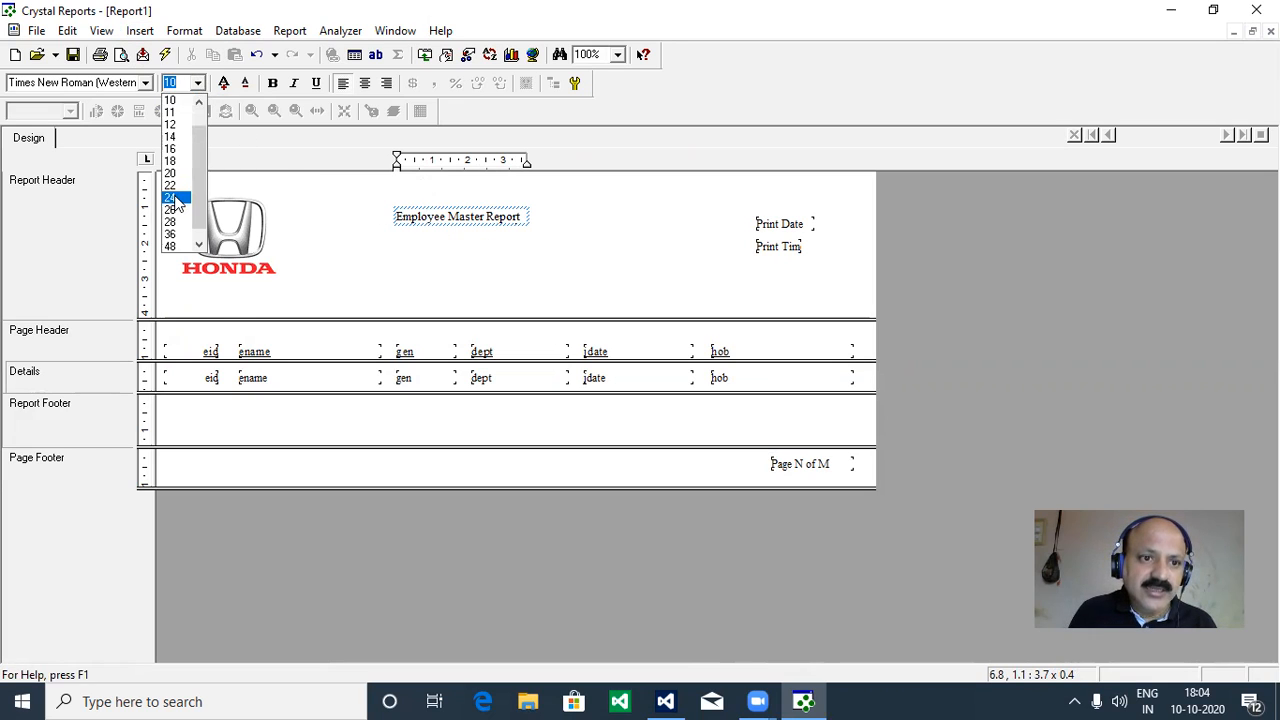
{"action": "left_click", "coordinate": [175, 199]}
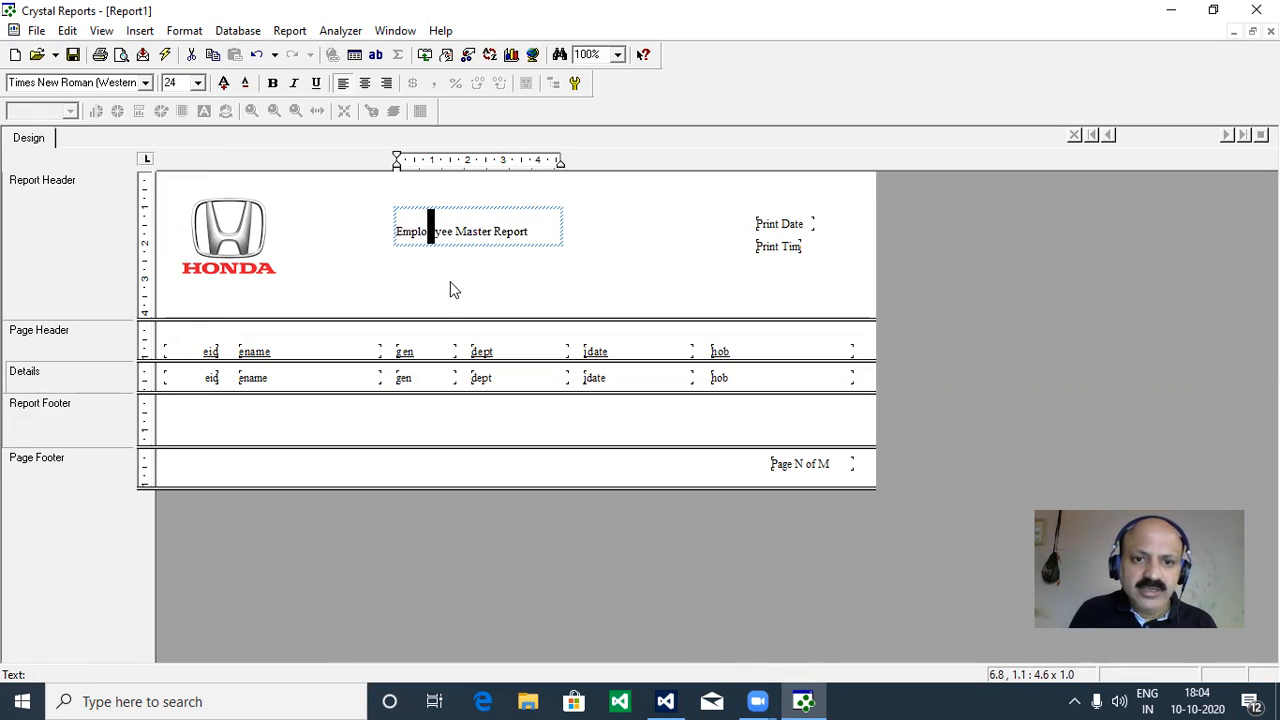
{"action": "left_click", "coordinate": [443, 247]}
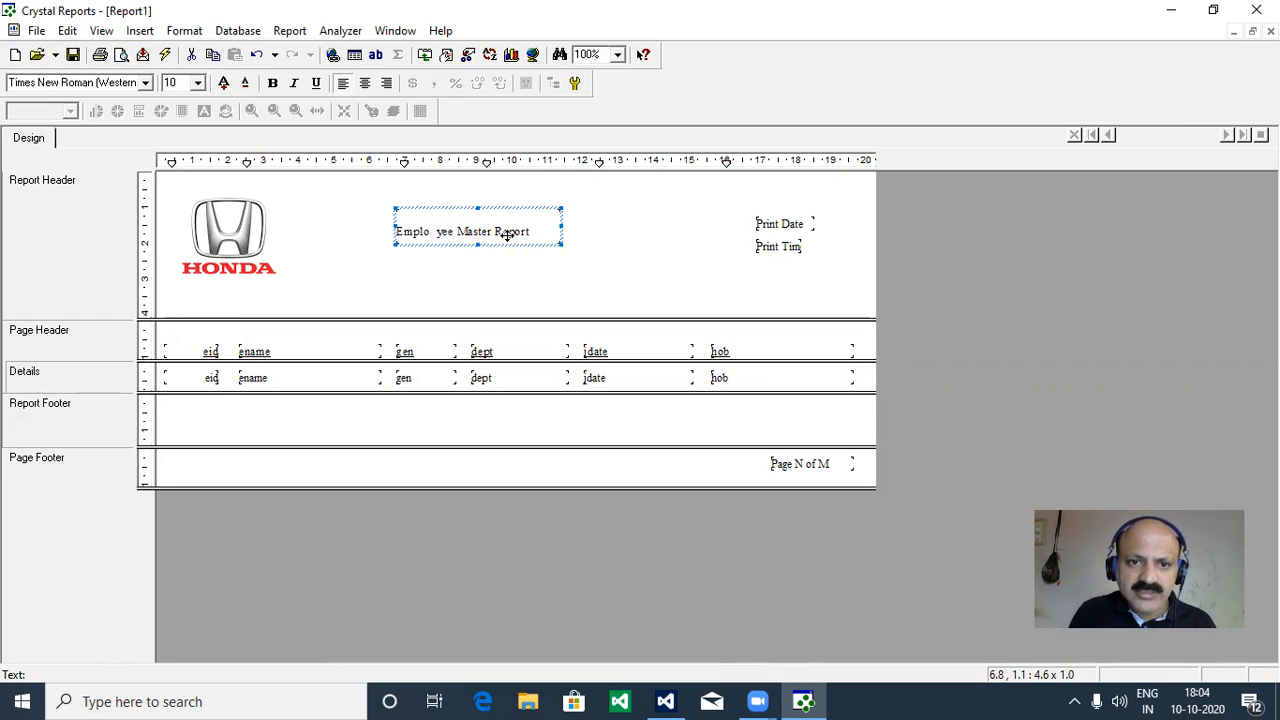
Format the whole report title in 22-point bold and widen its text object to about 5.7 units.
{"action": "left_click", "coordinate": [199, 83]}
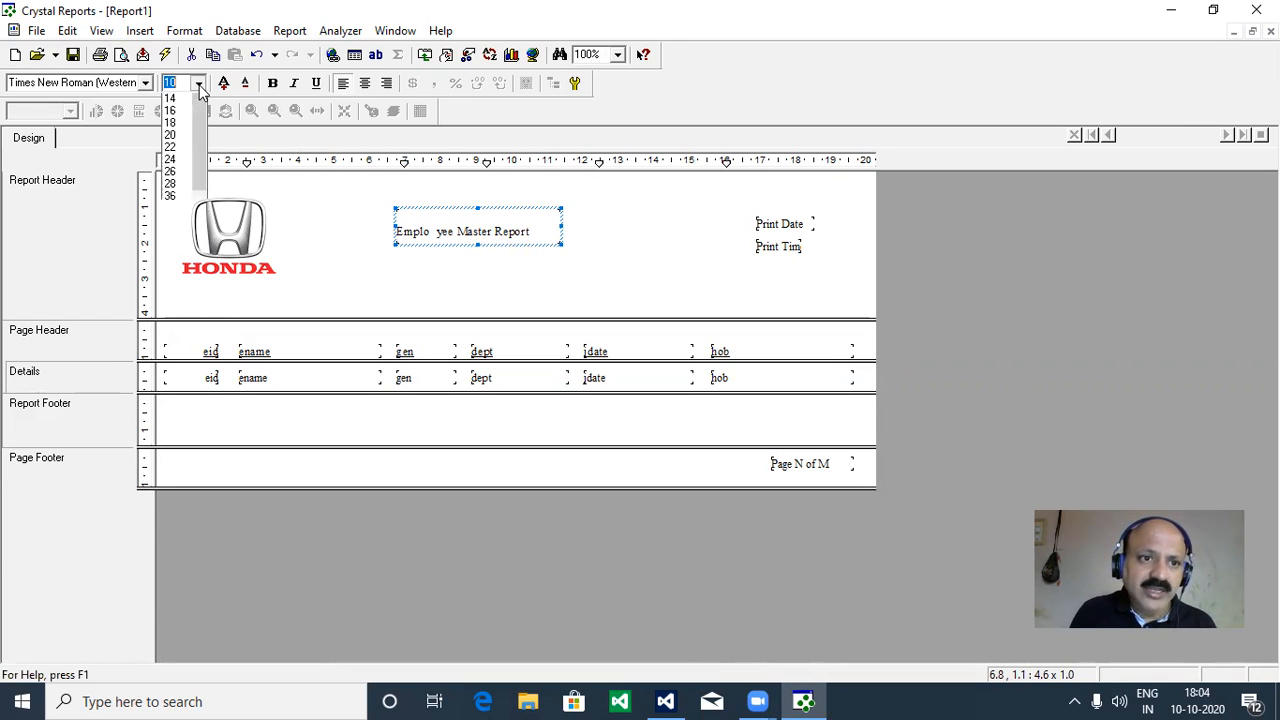
{"action": "left_click", "coordinate": [181, 187]}
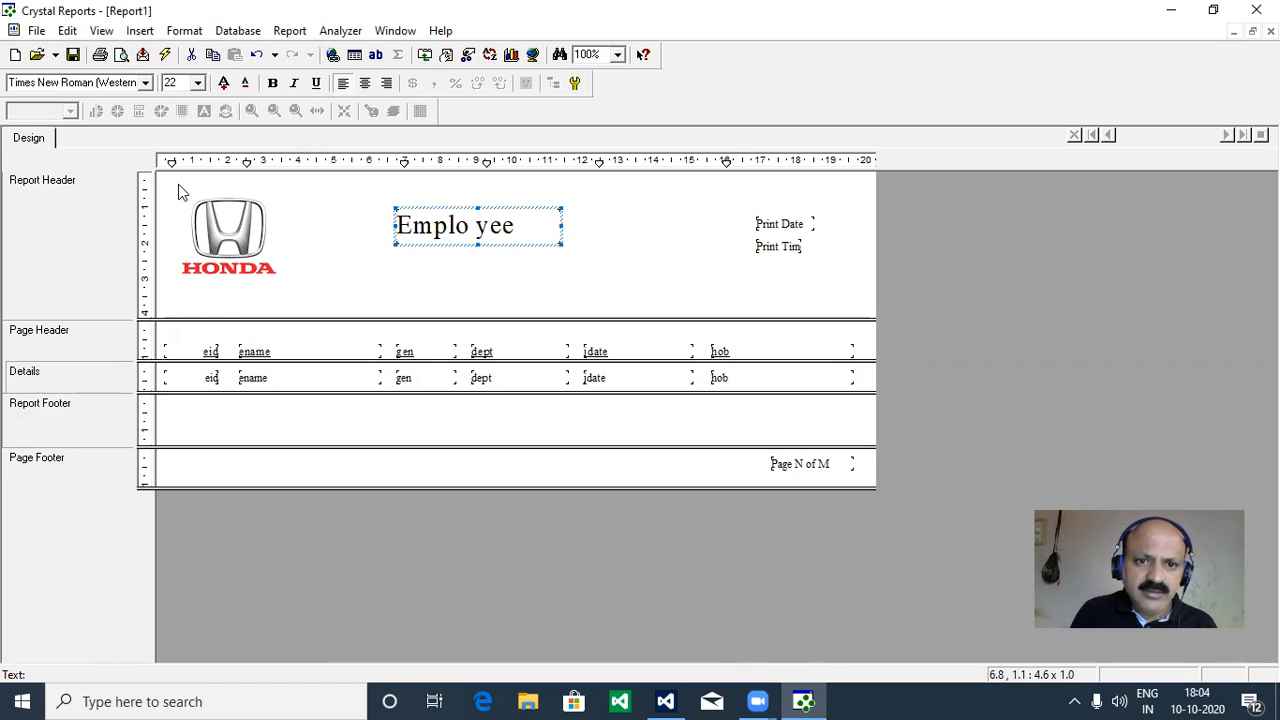
{"action": "left_click_drag", "start_coordinate": [560, 224], "coordinate": [600, 225]}
{"action": "left_click", "coordinate": [273, 84]}
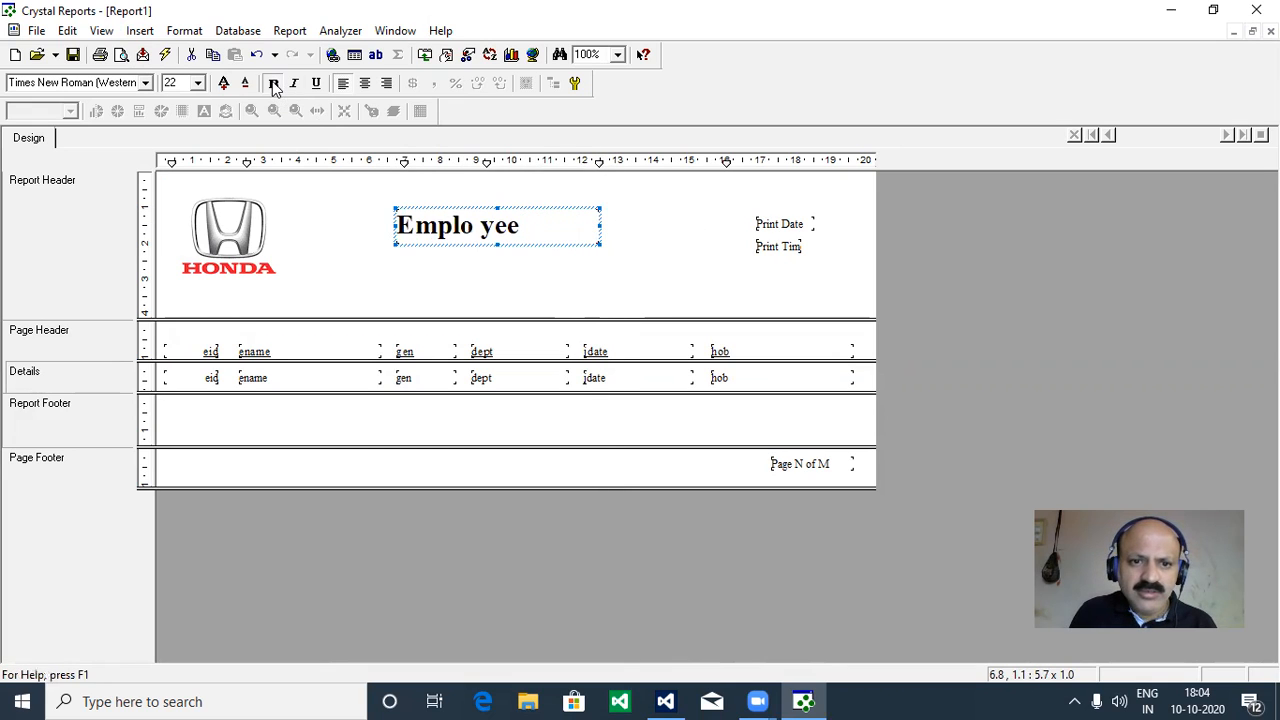
Close the Analyzer Tools toolbar and widen the title's text object to about 6.3 units.
{"action": "left_click_drag", "start_coordinate": [309, 105], "coordinate": [383, 106]}
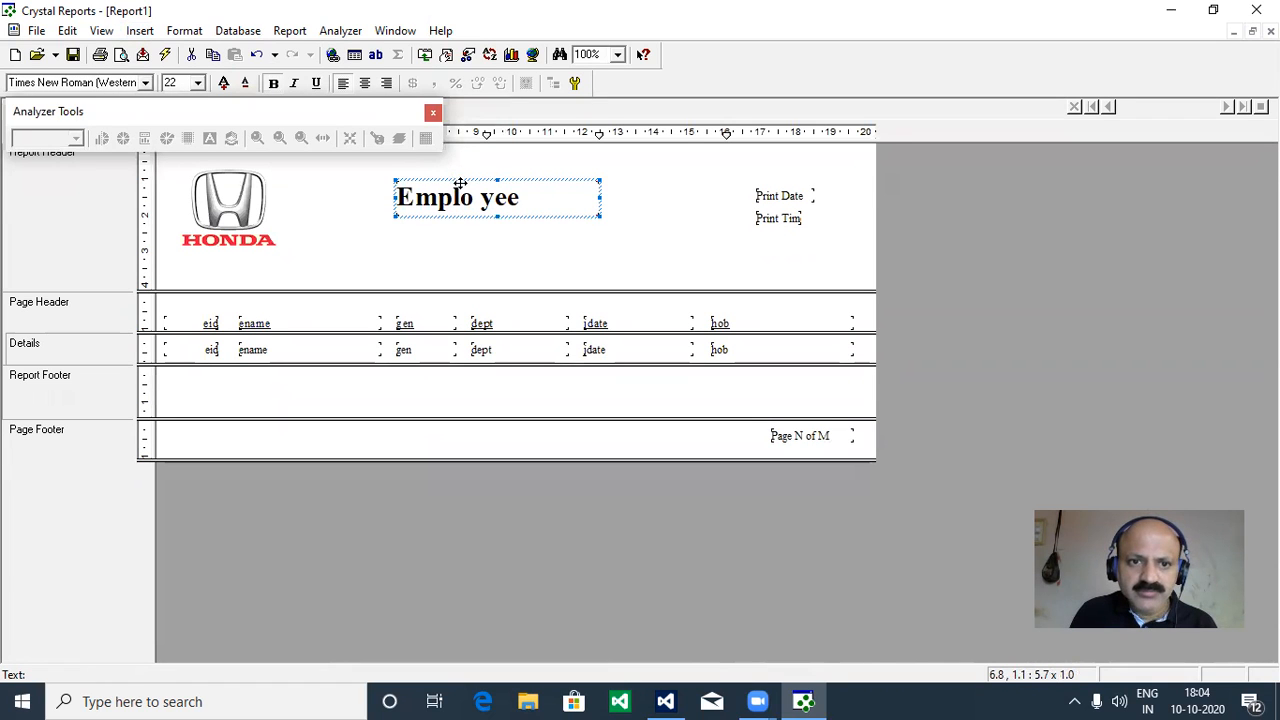
{"action": "left_click", "coordinate": [432, 112]}
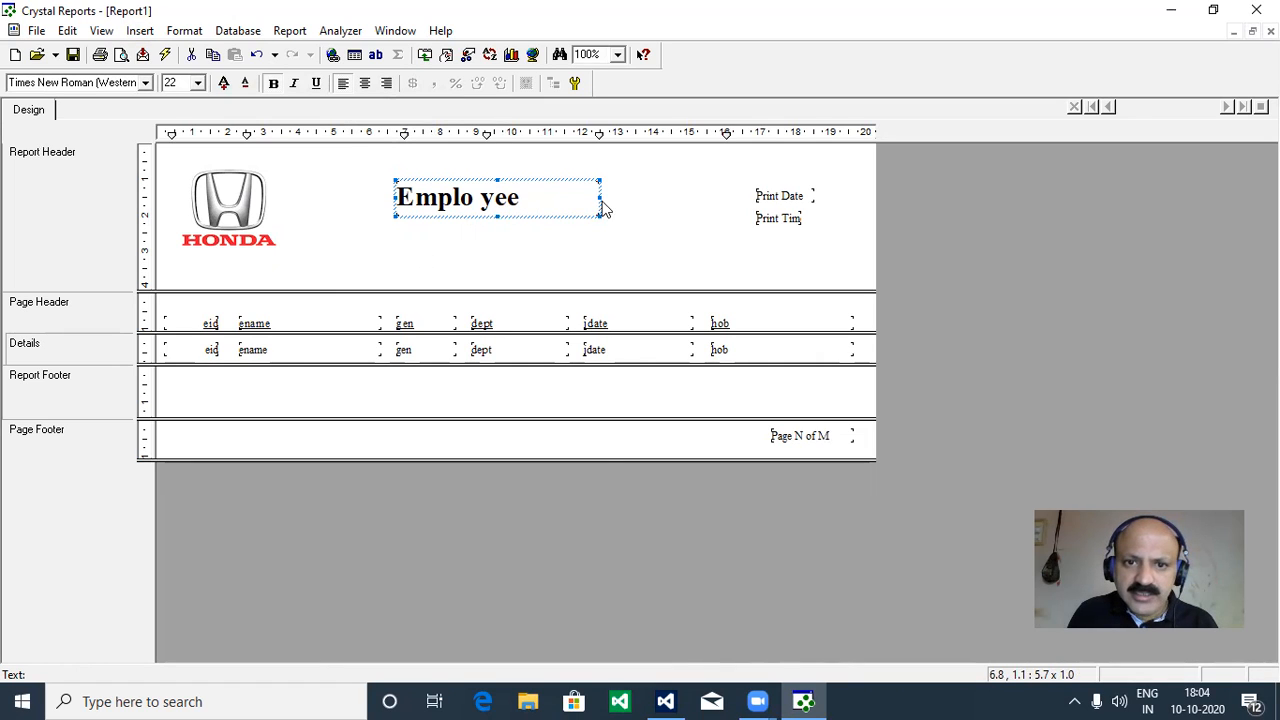
{"action": "left_click_drag", "start_coordinate": [598, 196], "coordinate": [621, 197]}
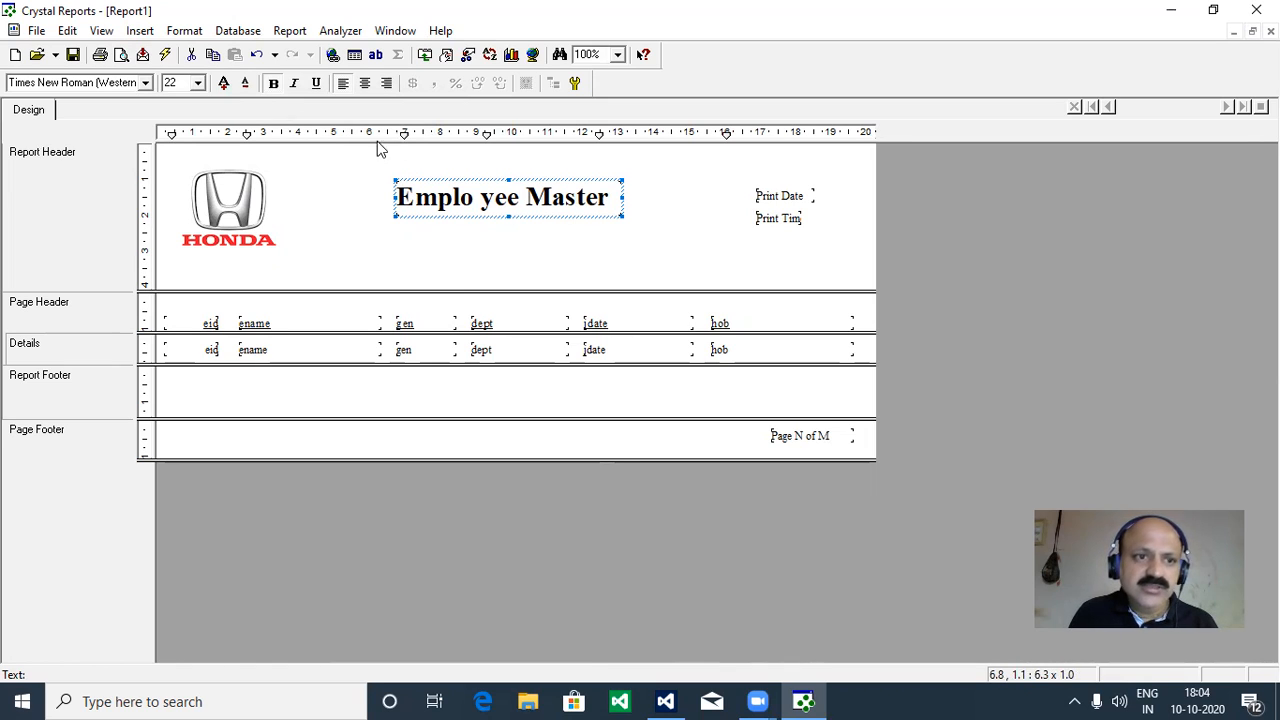
Draw a box about 19.4 by 3.7 units around the report header contents and shift the logo inward from its border.
{"action": "left_click", "coordinate": [139, 31]}
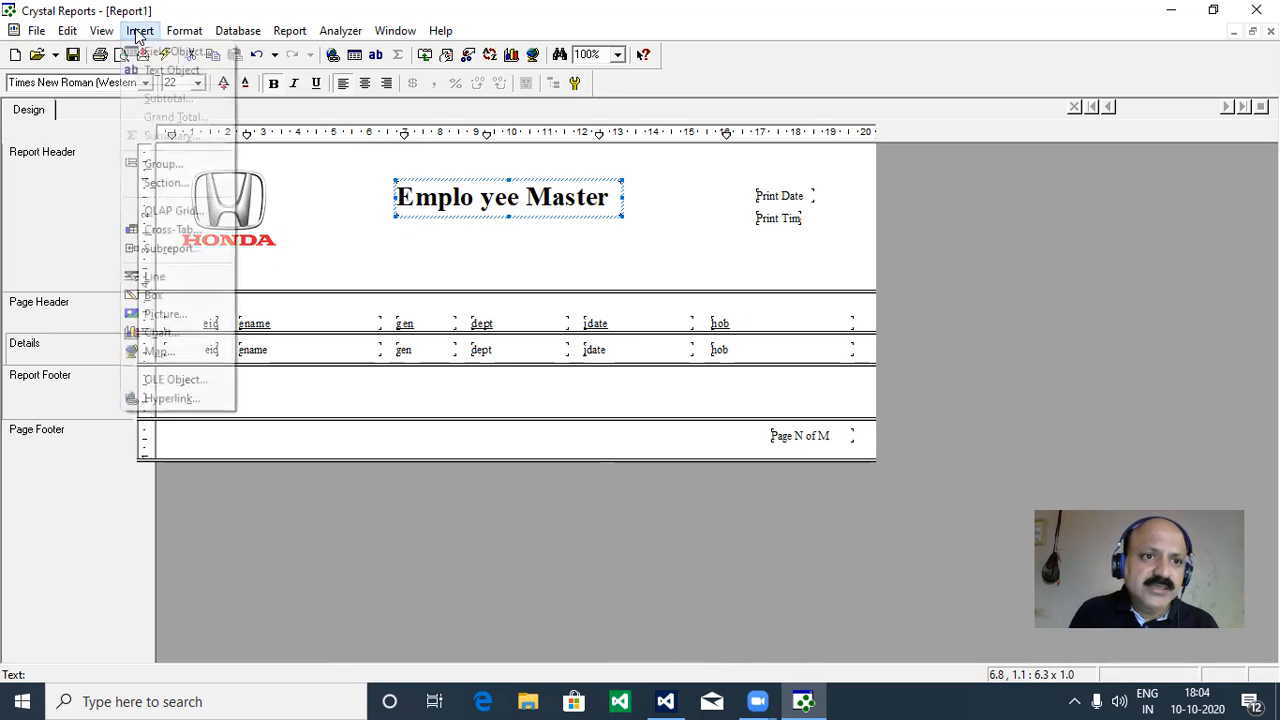
{"action": "left_click", "coordinate": [152, 296]}
{"action": "left_click_drag", "start_coordinate": [172, 158], "coordinate": [861, 285]}
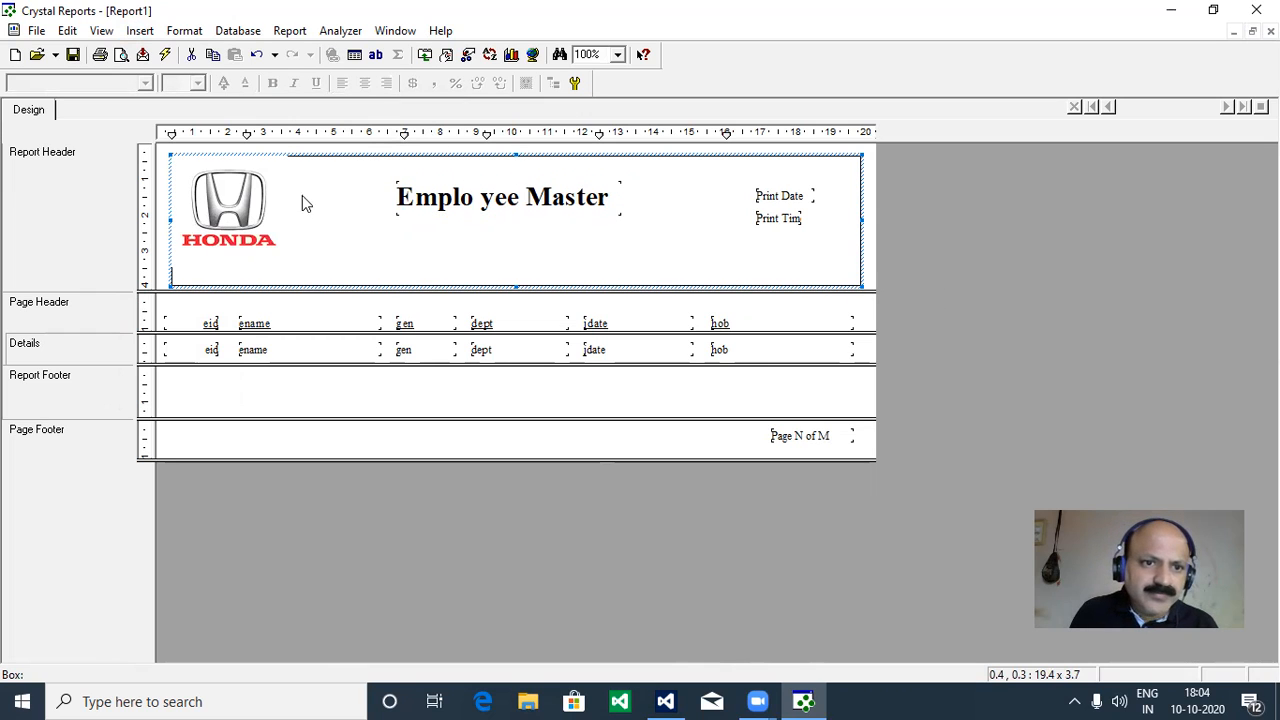
{"action": "left_click_drag", "start_coordinate": [208, 208], "coordinate": [220, 207]}
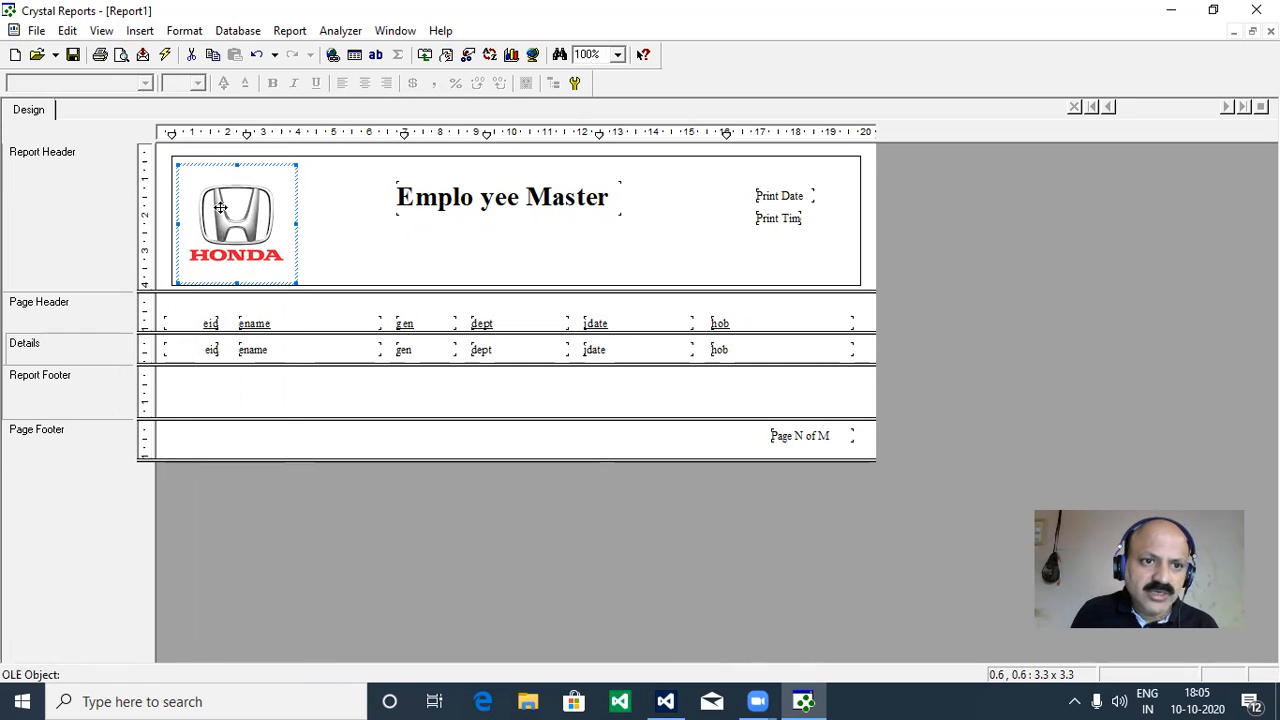
{"action": "left_click", "coordinate": [326, 224]}
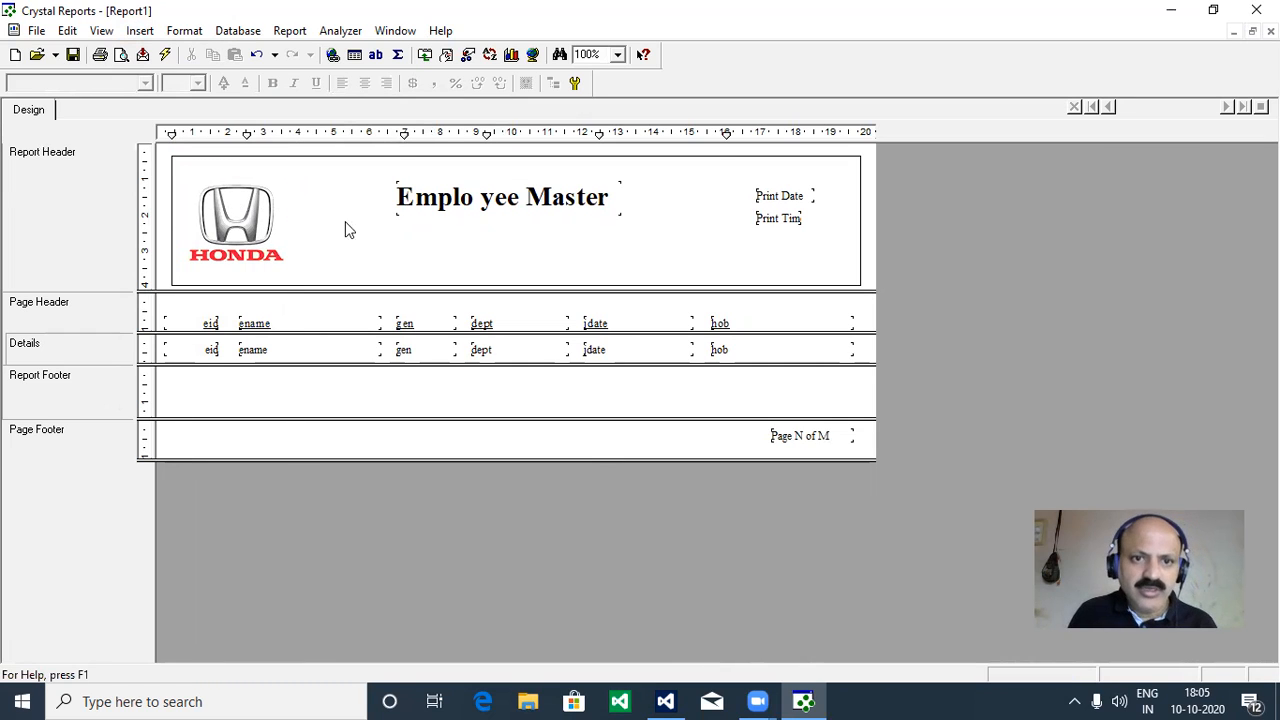
Remove the stray space inside "Emplo yee" in the report header title.
{"action": "left_click", "coordinate": [494, 200]}
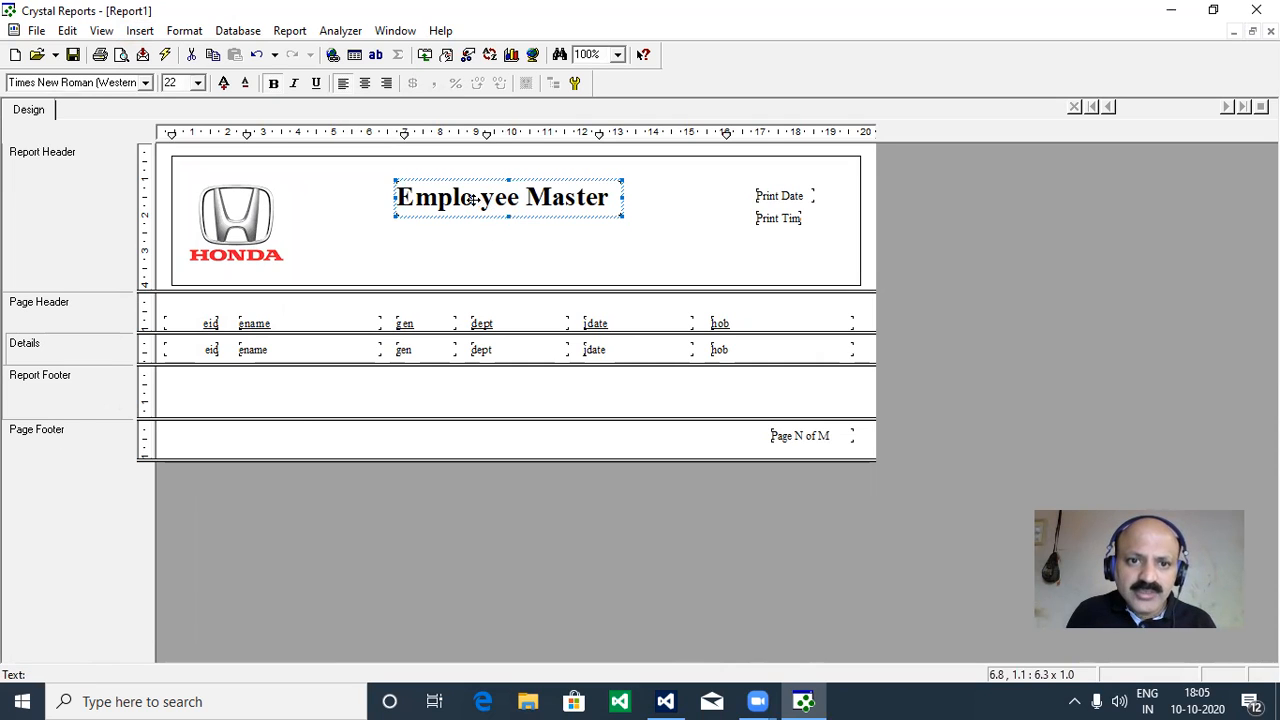
{"action": "left_click", "coordinate": [470, 199]}
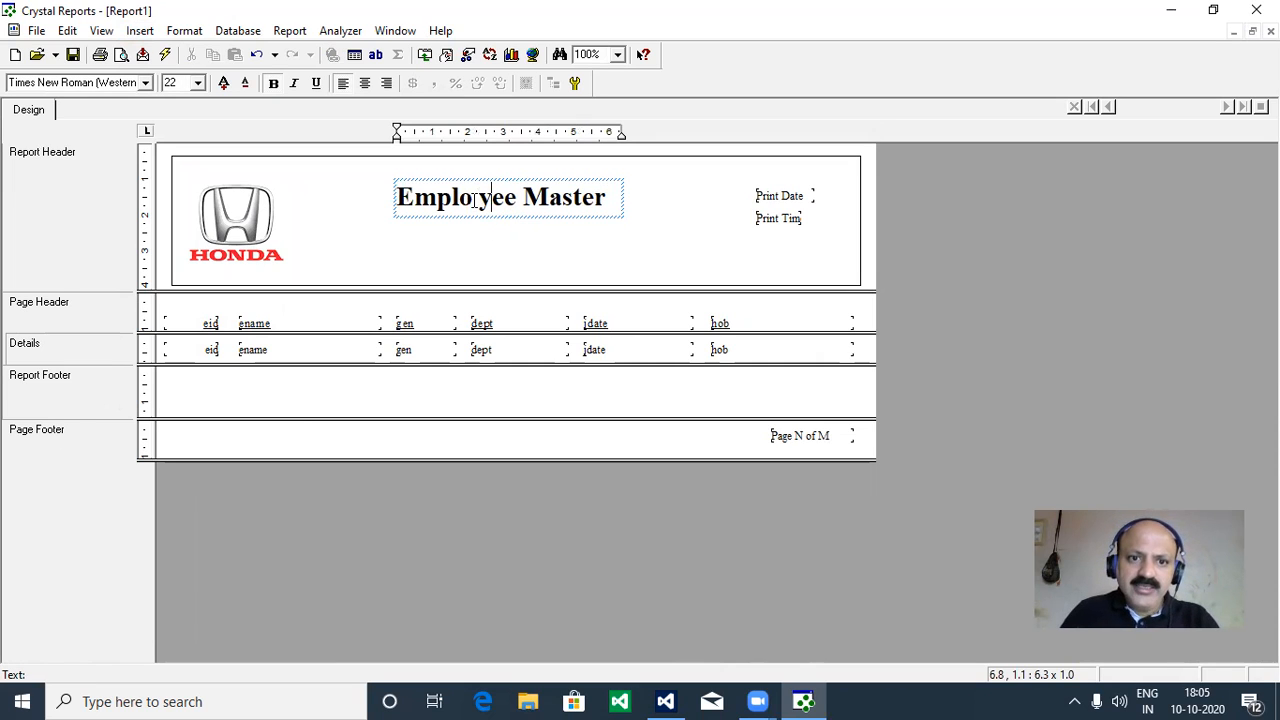
{"action": "key", "text": "BackSpace"}
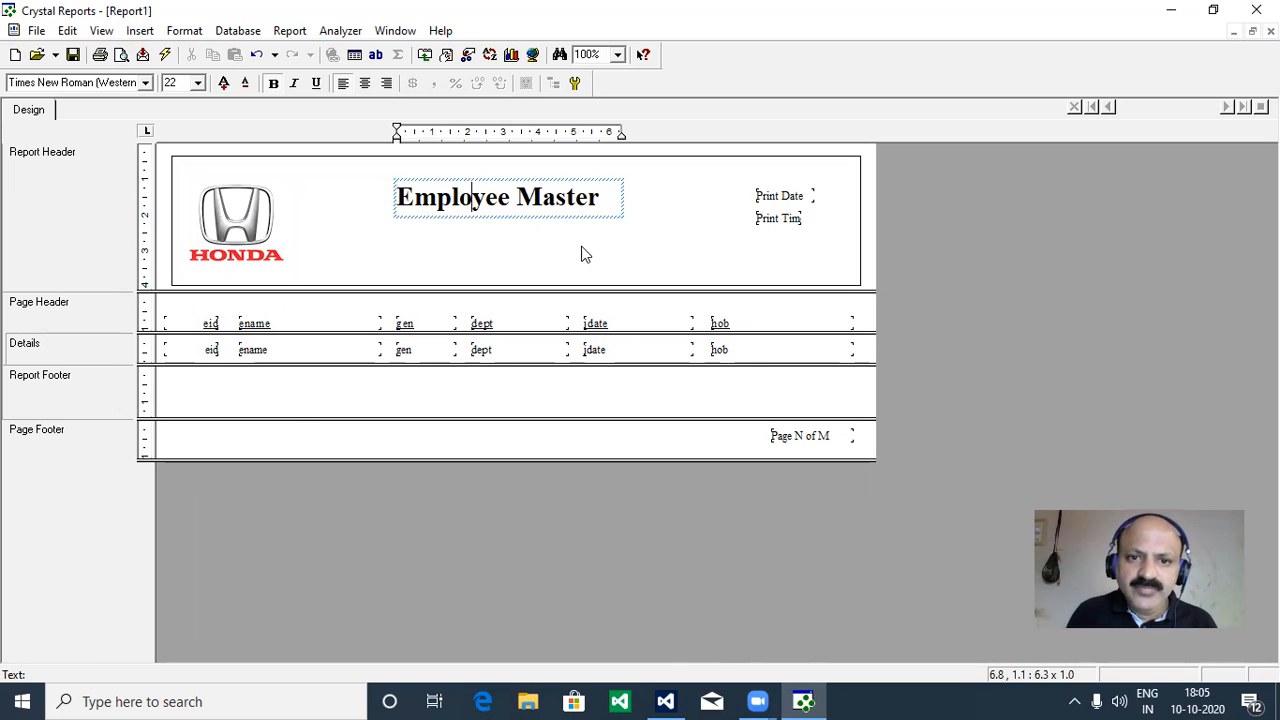
{"action": "left_click", "coordinate": [620, 198]}
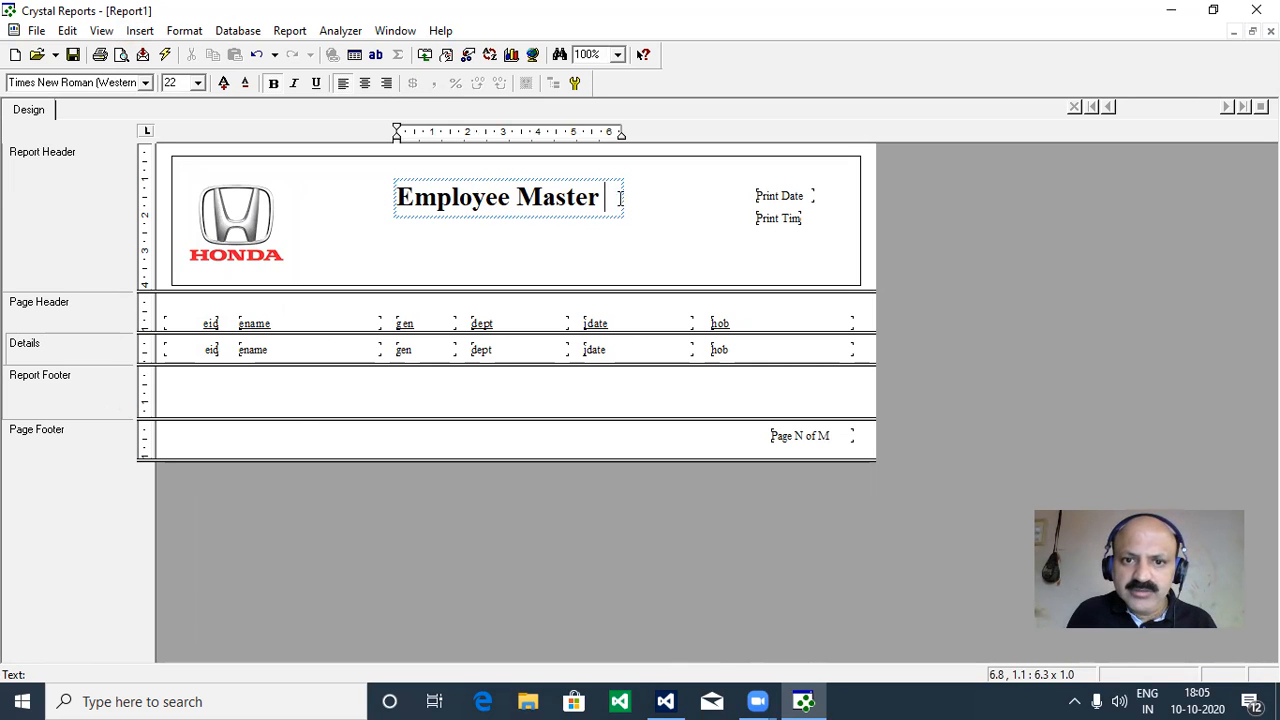
{"action": "left_click", "coordinate": [600, 248]}
{"action": "left_click", "coordinate": [616, 197]}
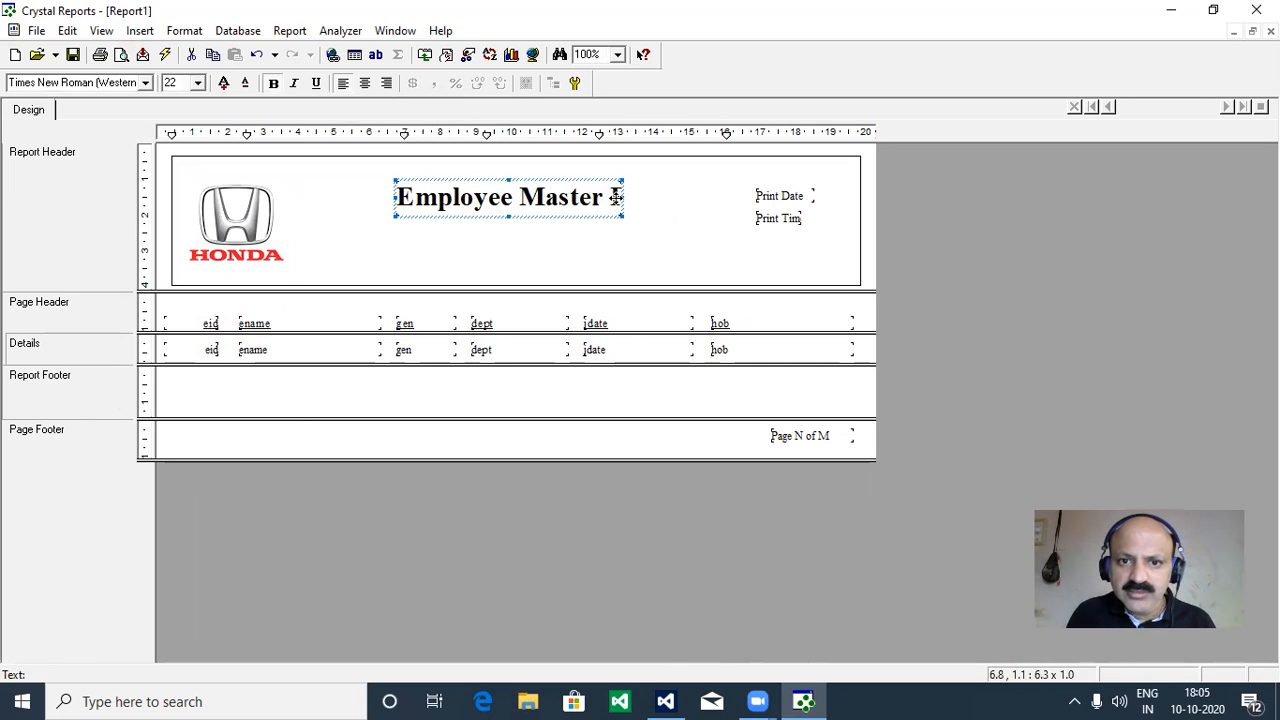
{"action": "left_click", "coordinate": [628, 200]}
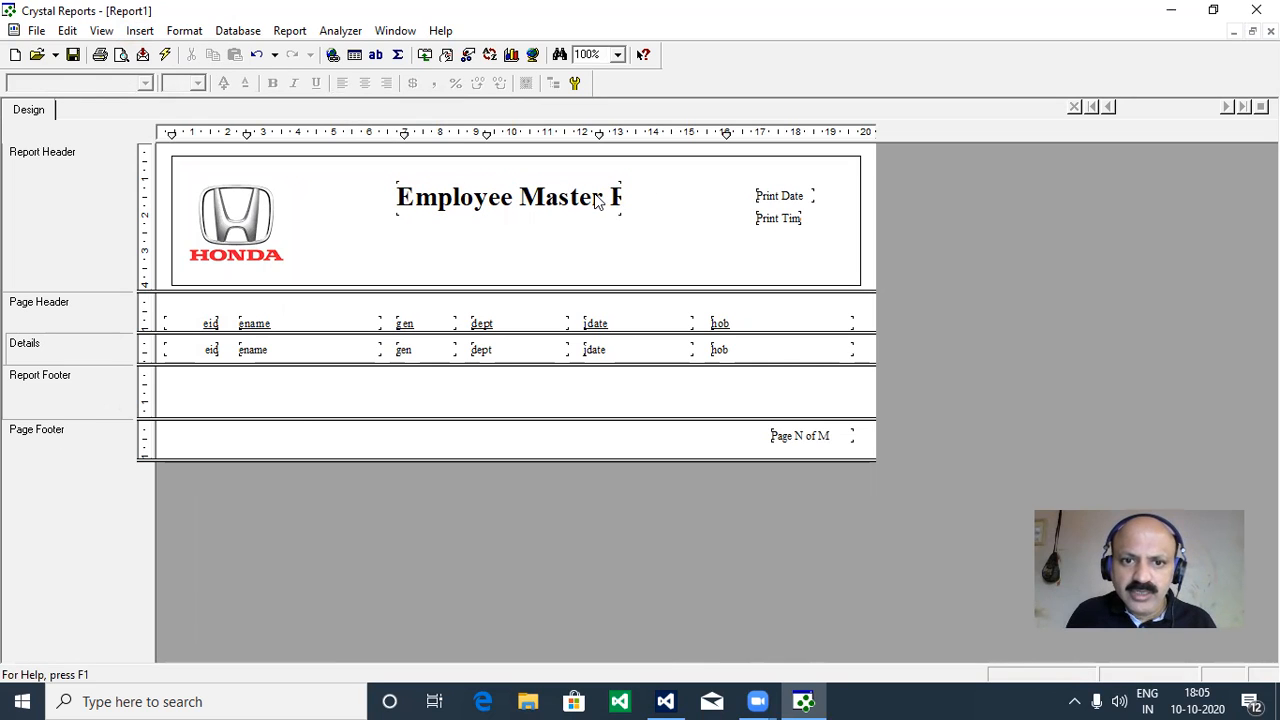
Widen the report title's text object to about 8.7 units and shift it to about 5.9, 1.3 in the report header.
{"action": "left_click", "coordinate": [594, 198]}
{"action": "left_click_drag", "start_coordinate": [622, 198], "coordinate": [682, 198]}
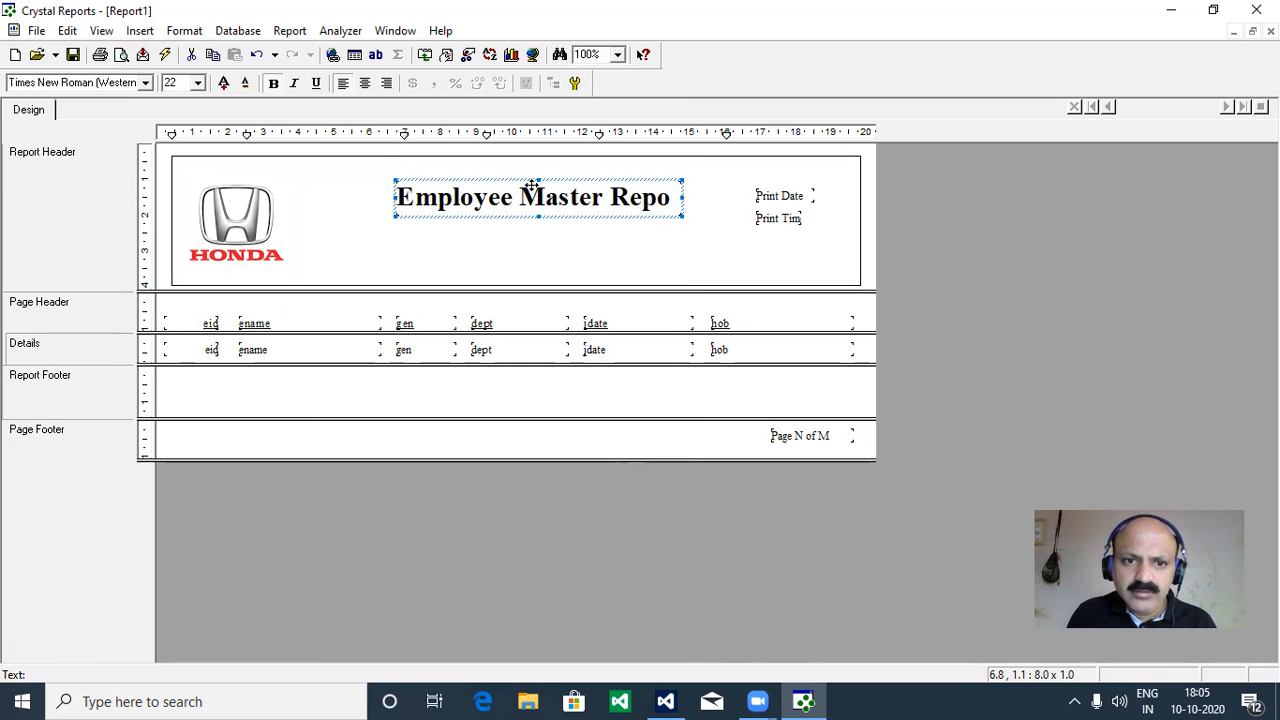
{"action": "left_click_drag", "start_coordinate": [531, 195], "coordinate": [501, 203]}
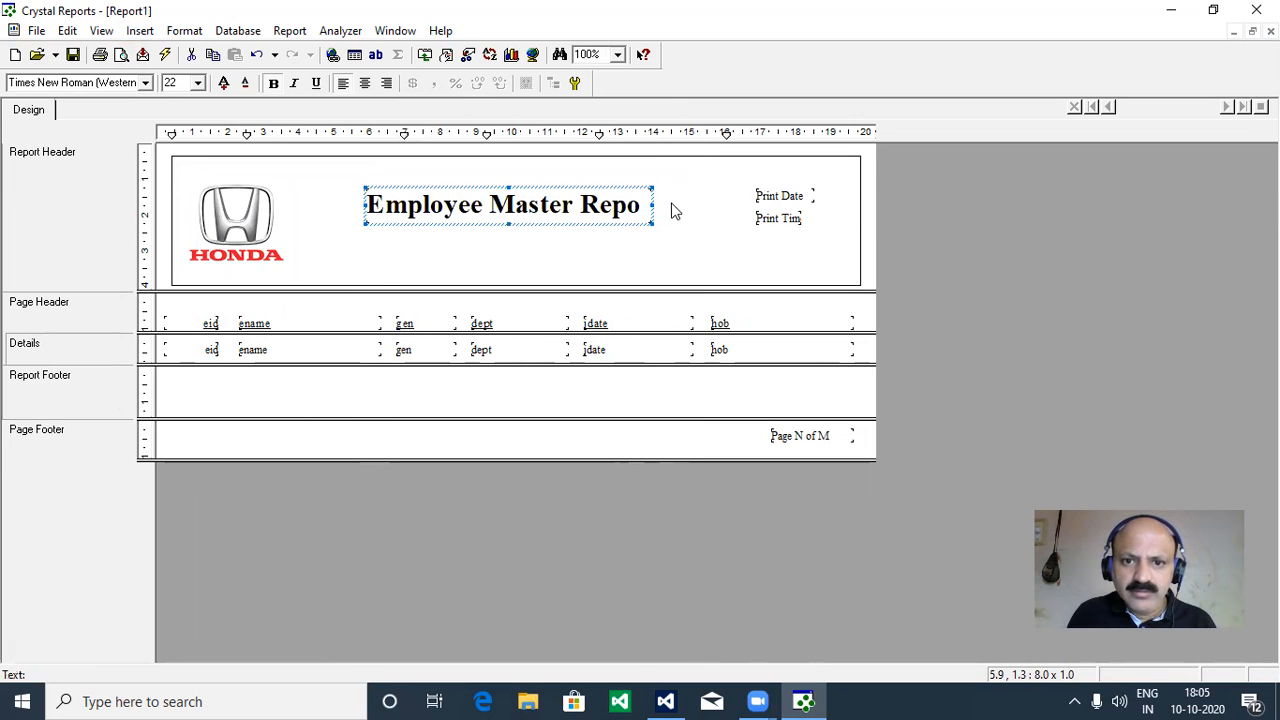
{"action": "left_click_drag", "start_coordinate": [651, 204], "coordinate": [668, 204]}
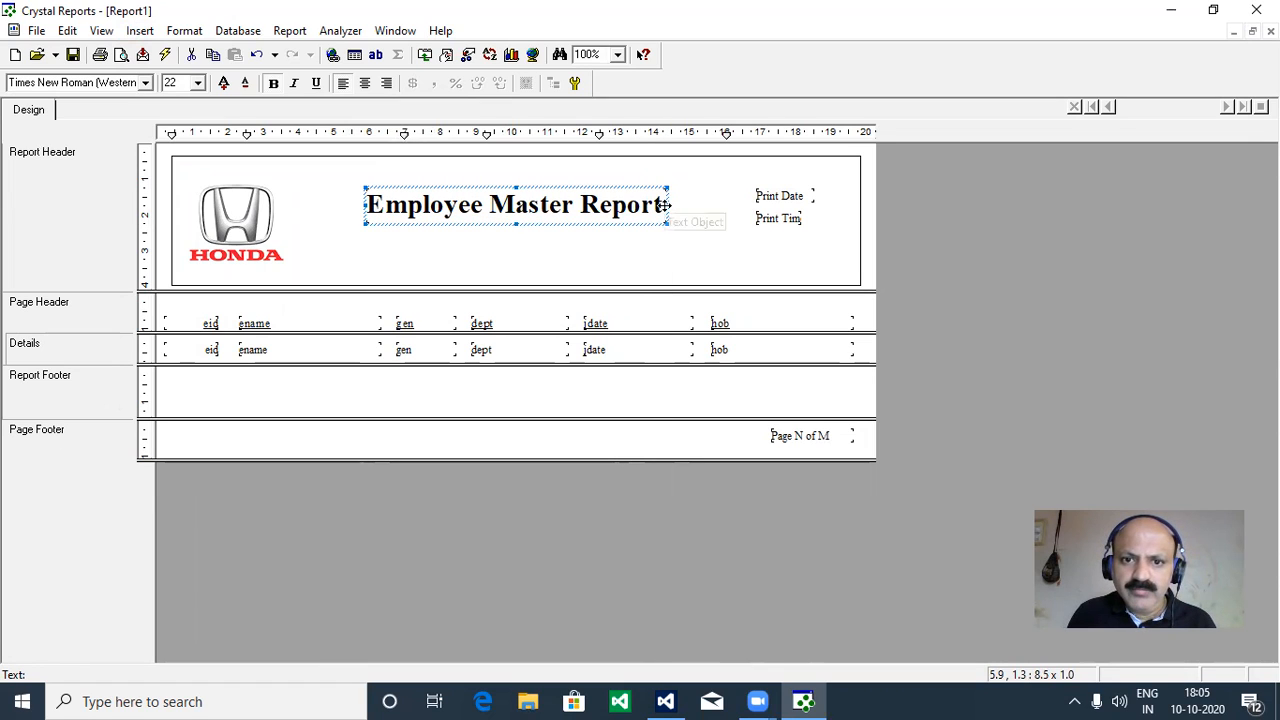
{"action": "left_click_drag", "start_coordinate": [670, 204], "coordinate": [675, 206]}
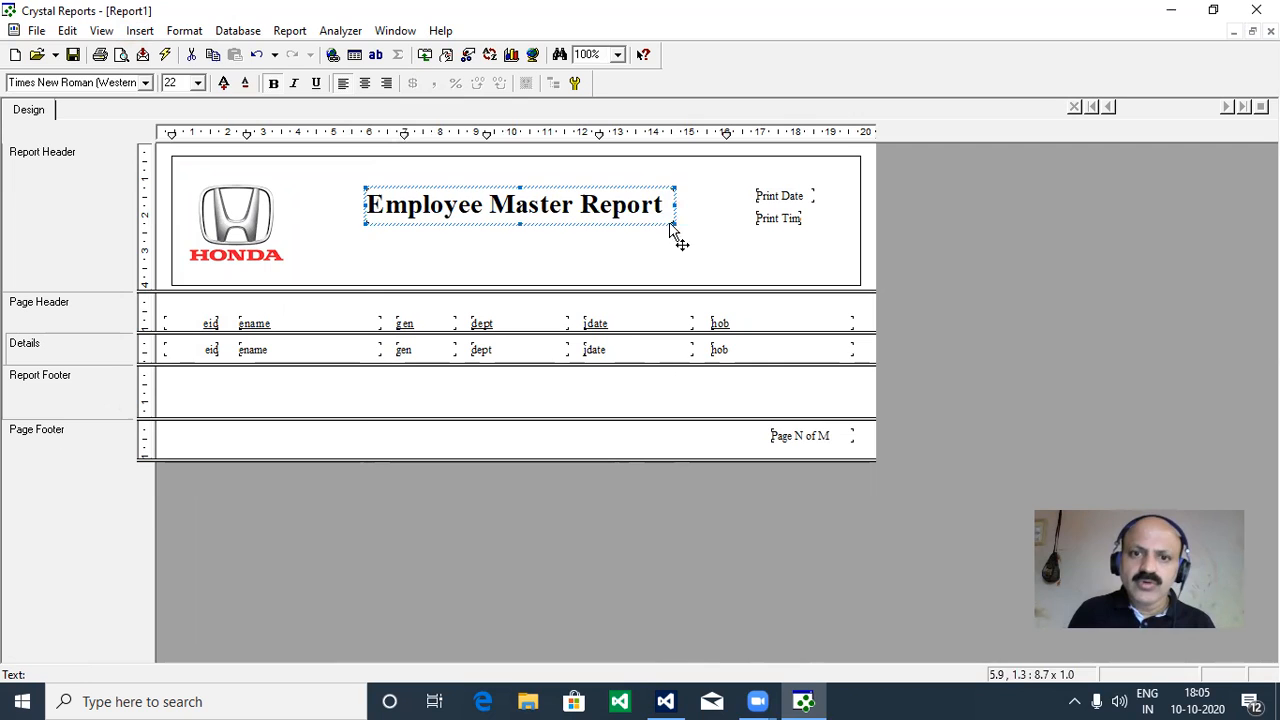
{"action": "left_click", "coordinate": [654, 242]}
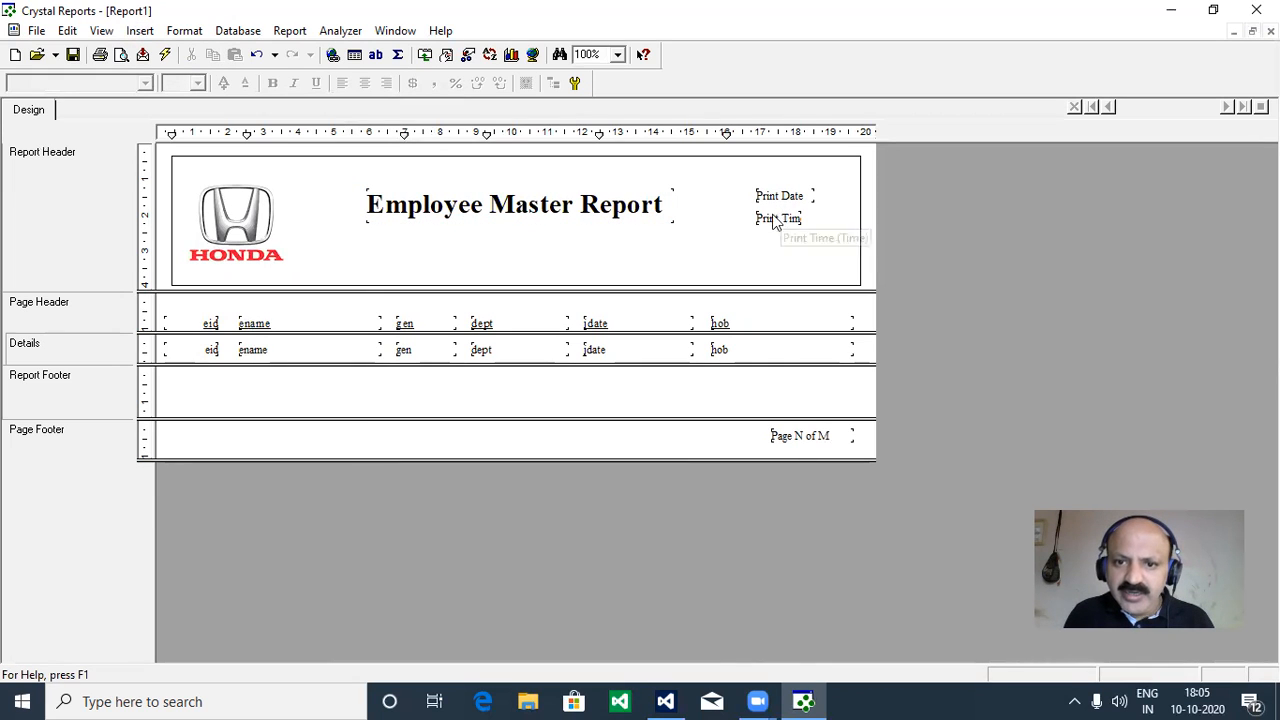
Move the Print Date and Print Time fields lower in the report header and insert an empty text object above them.
{"action": "left_click_drag", "start_coordinate": [767, 220], "coordinate": [754, 272]}
{"action": "left_click_drag", "start_coordinate": [776, 198], "coordinate": [758, 236]}
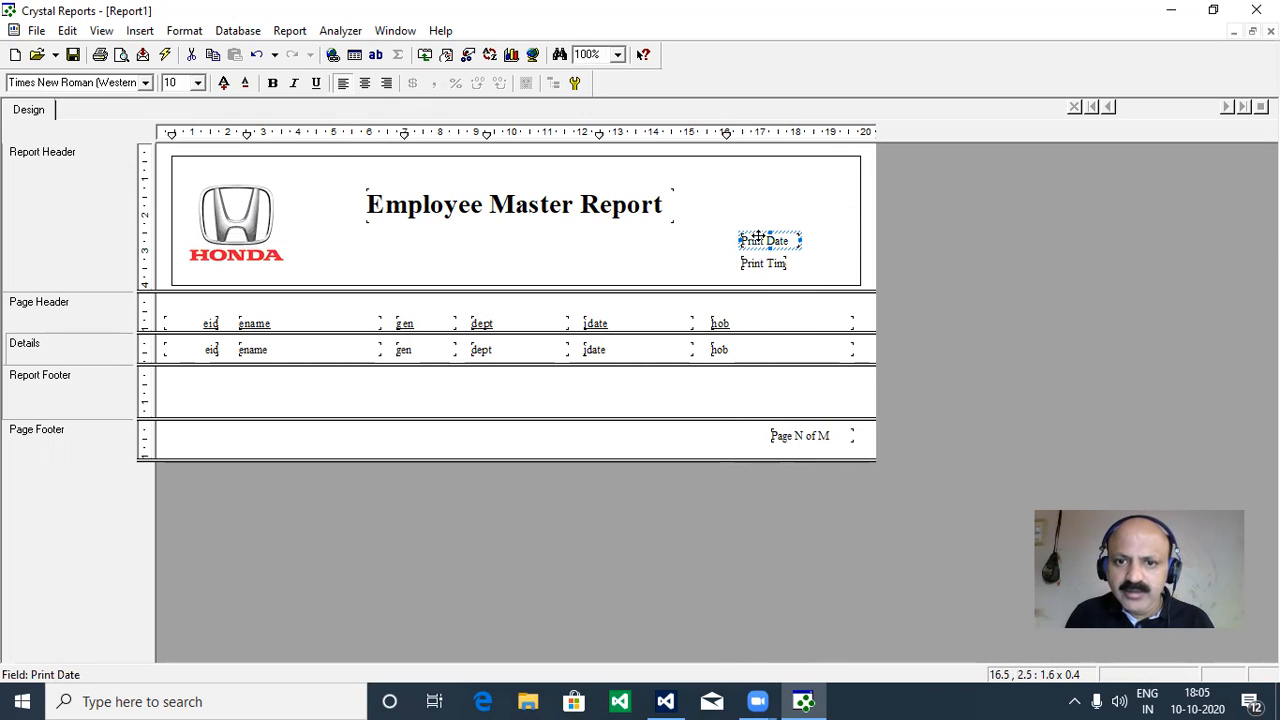
{"action": "left_click", "coordinate": [140, 30]}
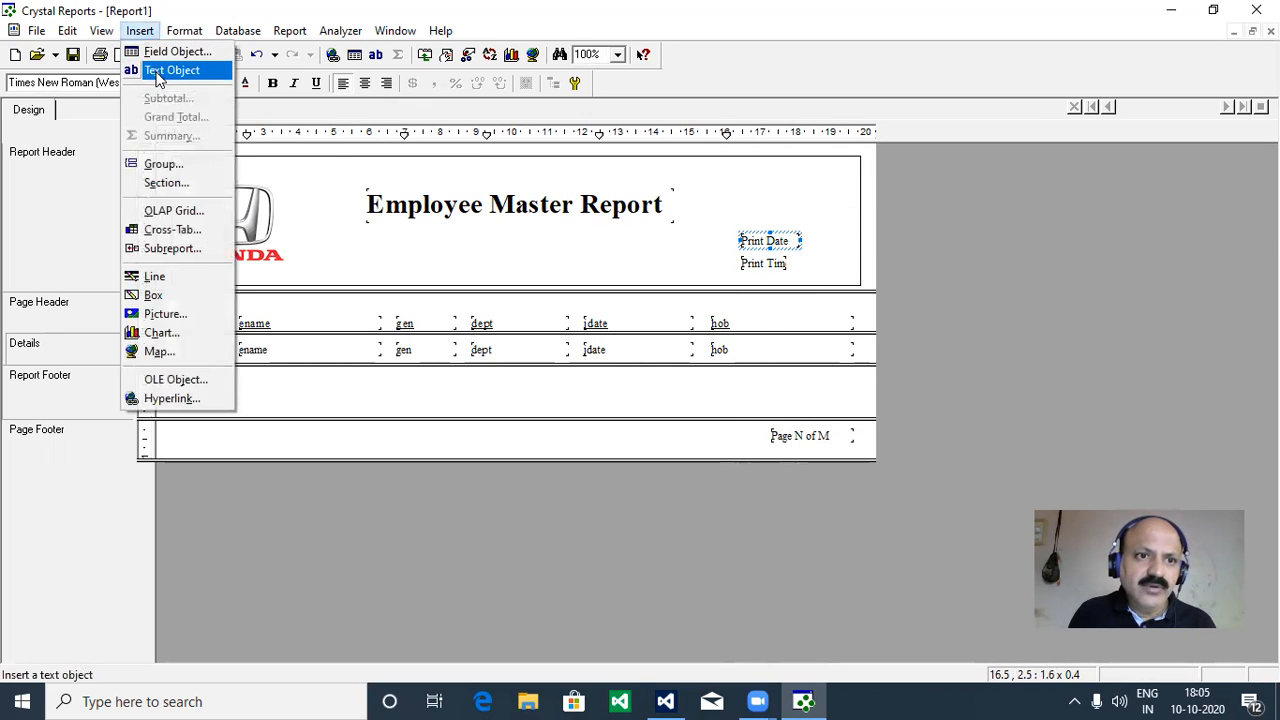
{"action": "left_click", "coordinate": [157, 70]}
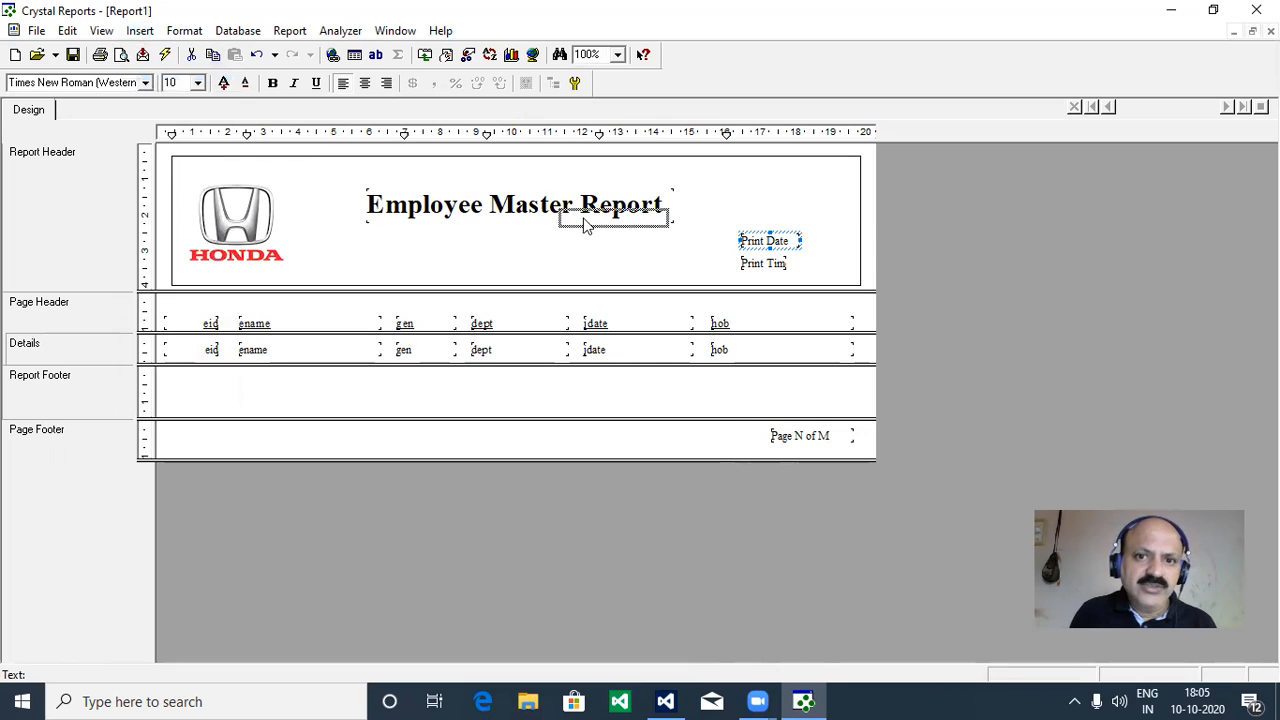
{"action": "left_click", "coordinate": [731, 177]}
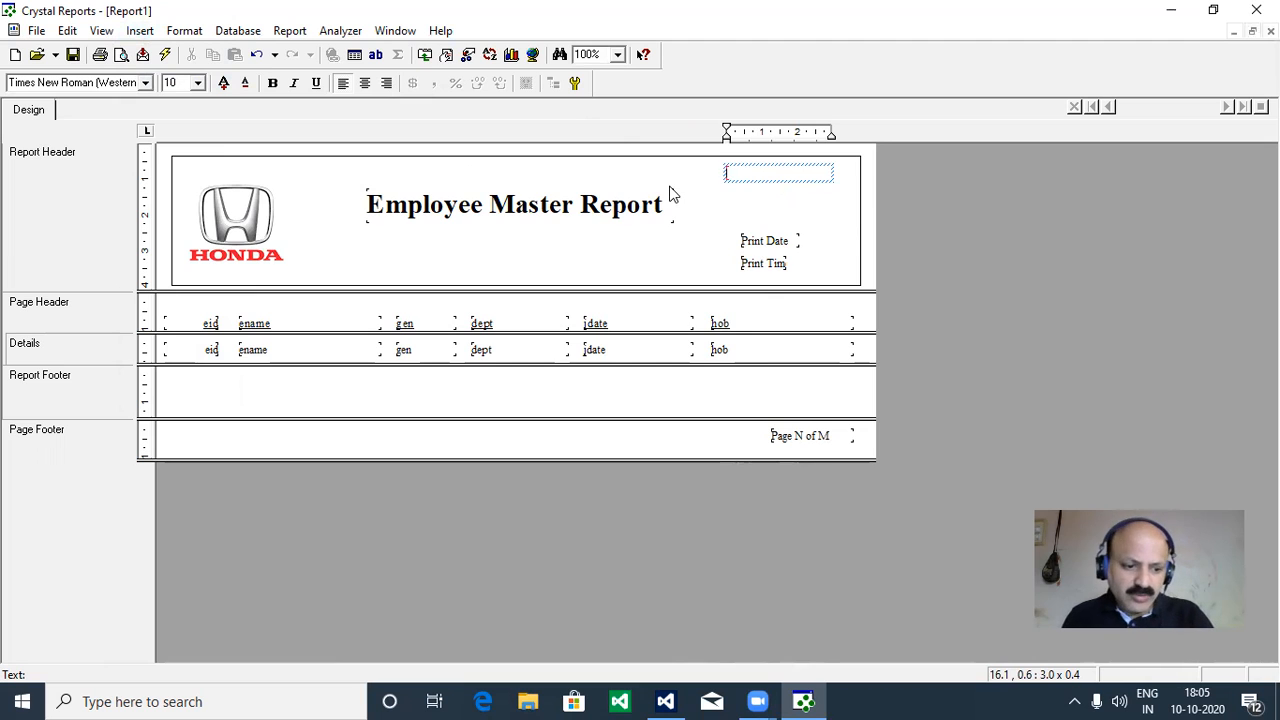
Switch to Visual Studio and copy the text of the showroom address label on the emp_master_report form.
{"action": "key", "text": "alt+Tab"}
{"action": "key", "text": "Tab"}
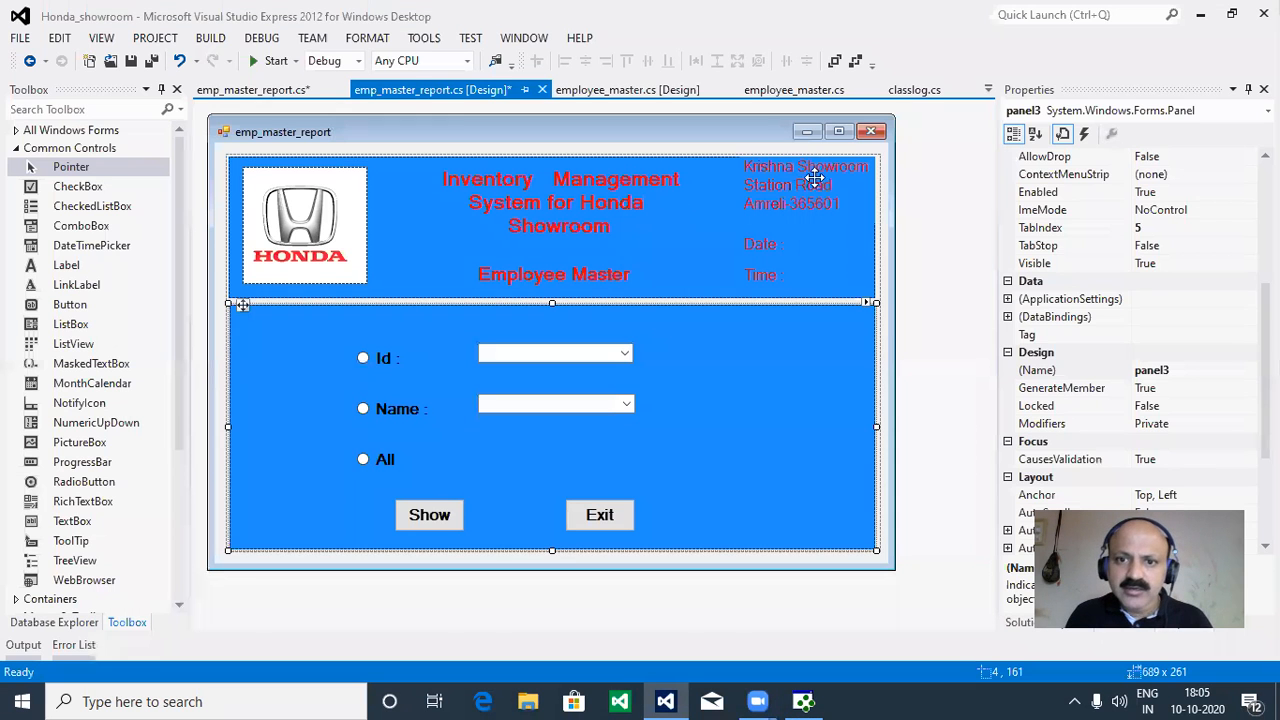
{"action": "left_click", "coordinate": [786, 166]}
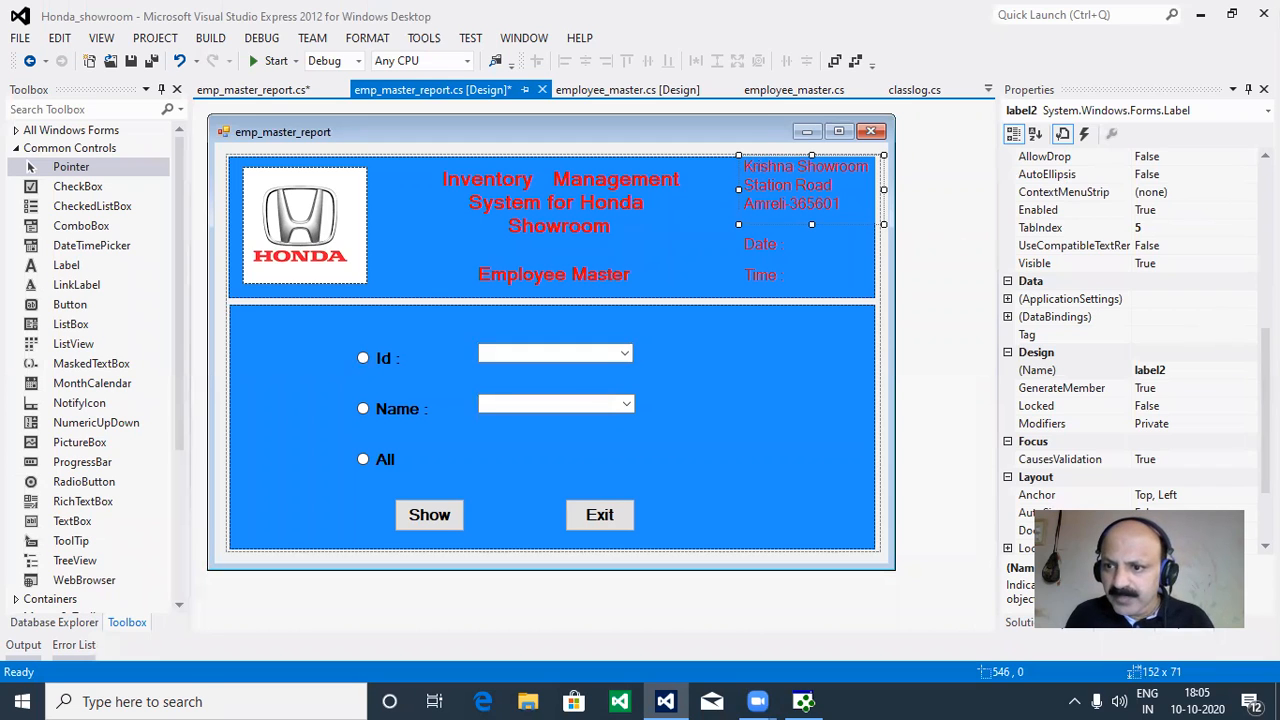
{"action": "left_click_drag", "start_coordinate": [1265, 400], "coordinate": [1265, 322]}
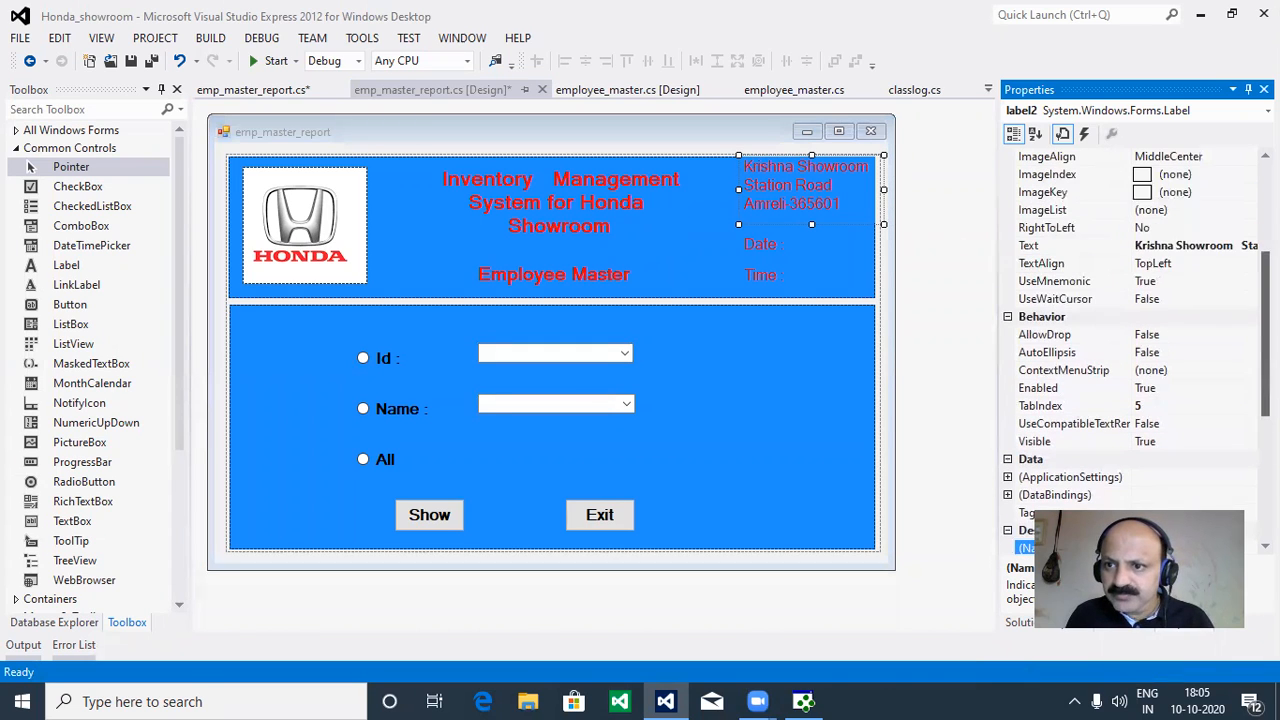
{"action": "left_click", "coordinate": [1165, 245]}
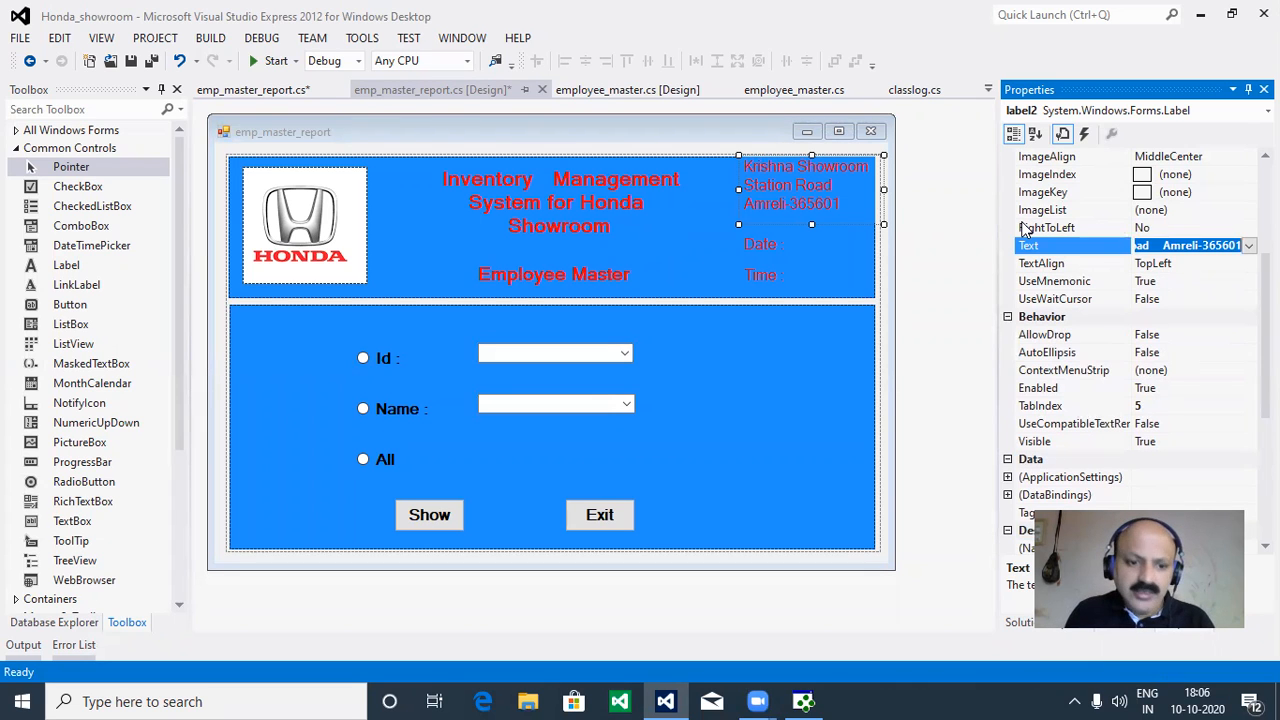
Switch back to Crystal Reports, paste the showroom address into the new text object and resize it to about 3.6 by 1.7 units.
{"action": "key", "text": "alt+Tab"}
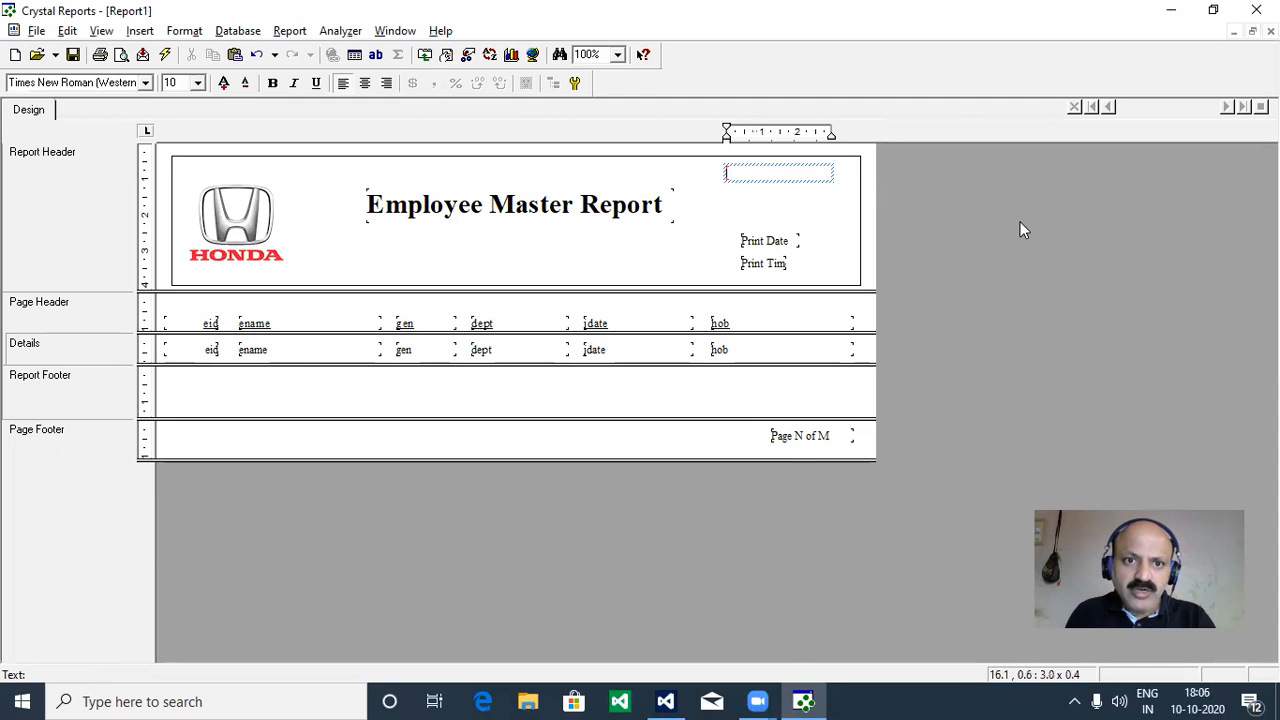
{"action": "left_click", "coordinate": [789, 180]}
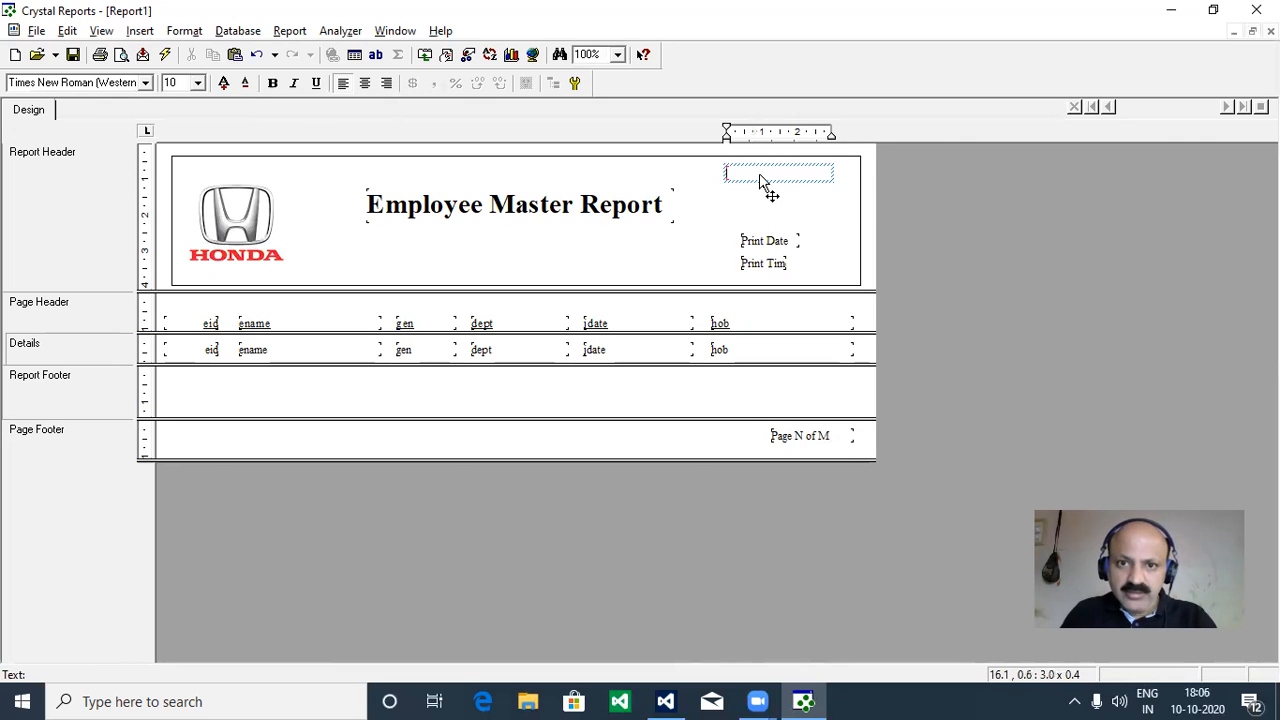
{"action": "key", "text": "ctrl+v"}
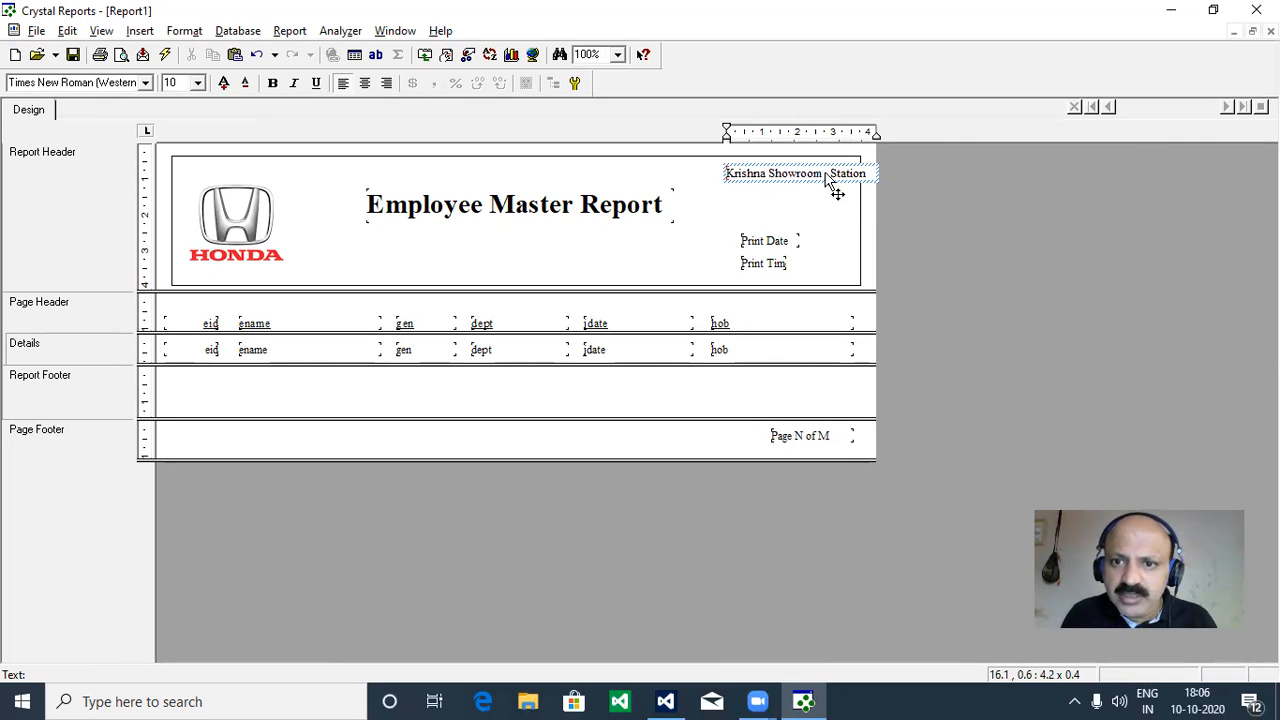
{"action": "left_click", "coordinate": [795, 186]}
{"action": "left_click_drag", "start_coordinate": [801, 181], "coordinate": [806, 225]}
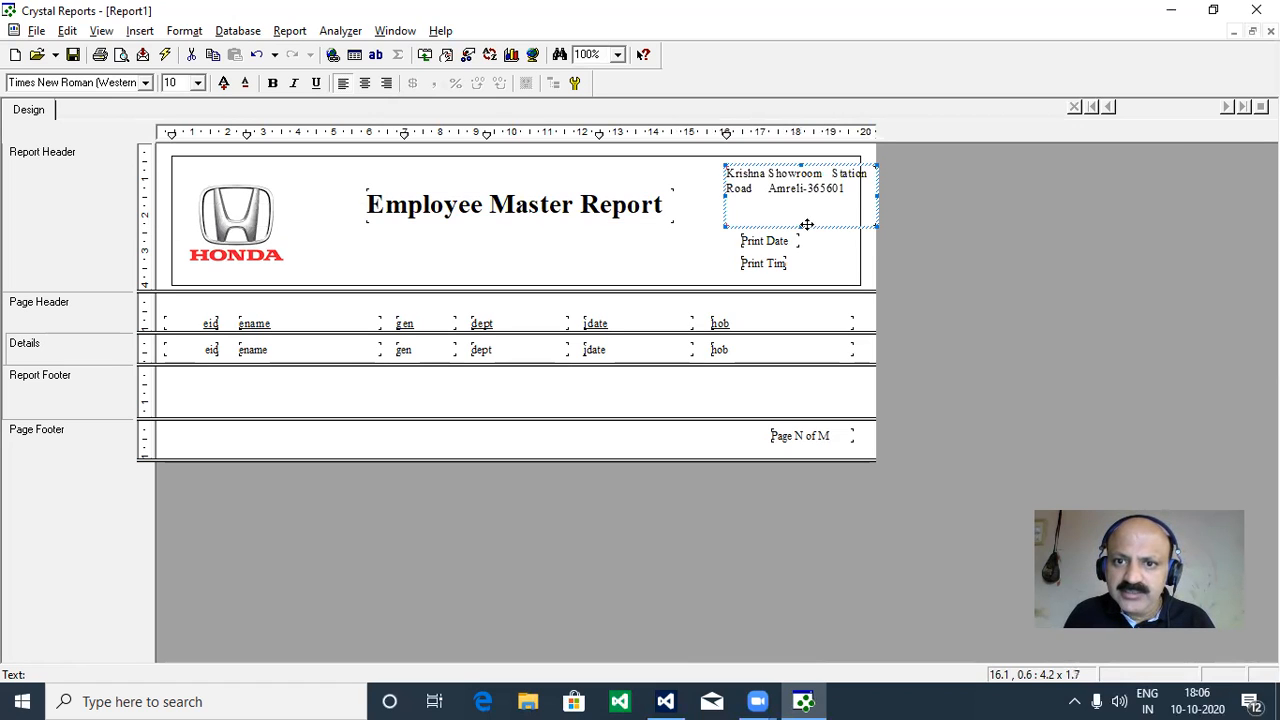
{"action": "left_click_drag", "start_coordinate": [877, 194], "coordinate": [853, 194]}
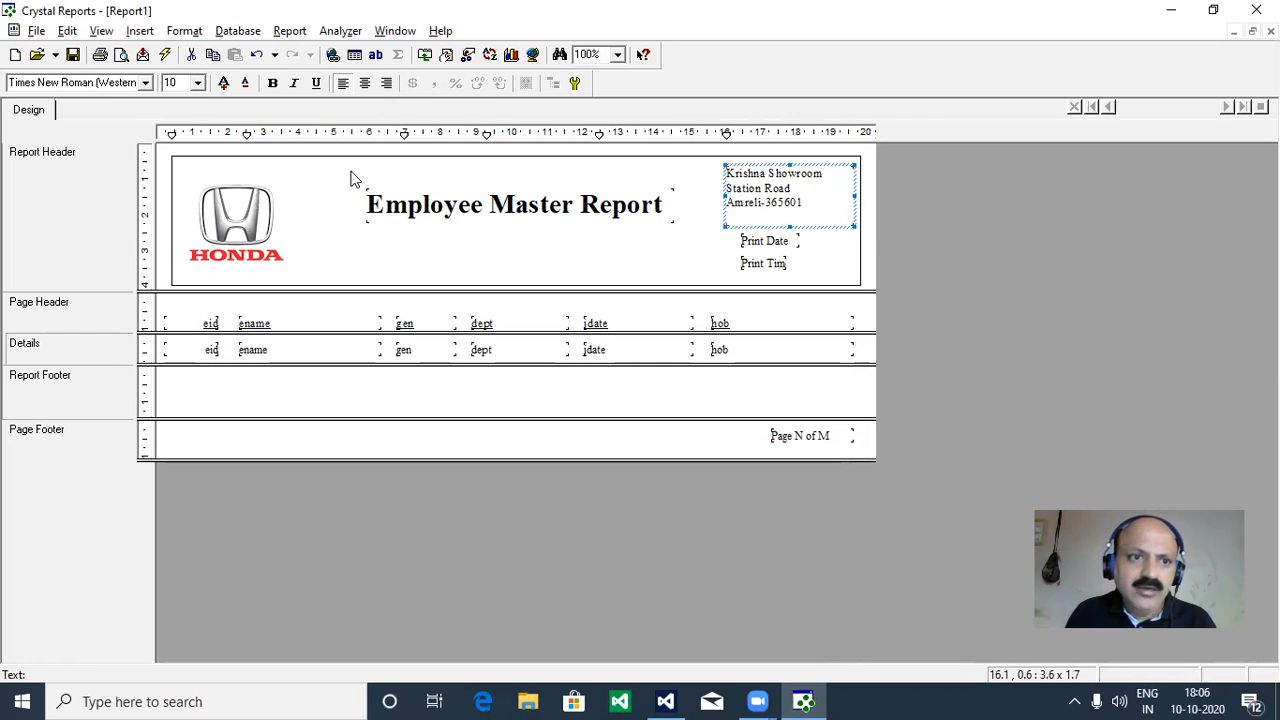
Try font sizes 20 and 18 on the showroom address text object.
{"action": "left_click", "coordinate": [197, 83]}
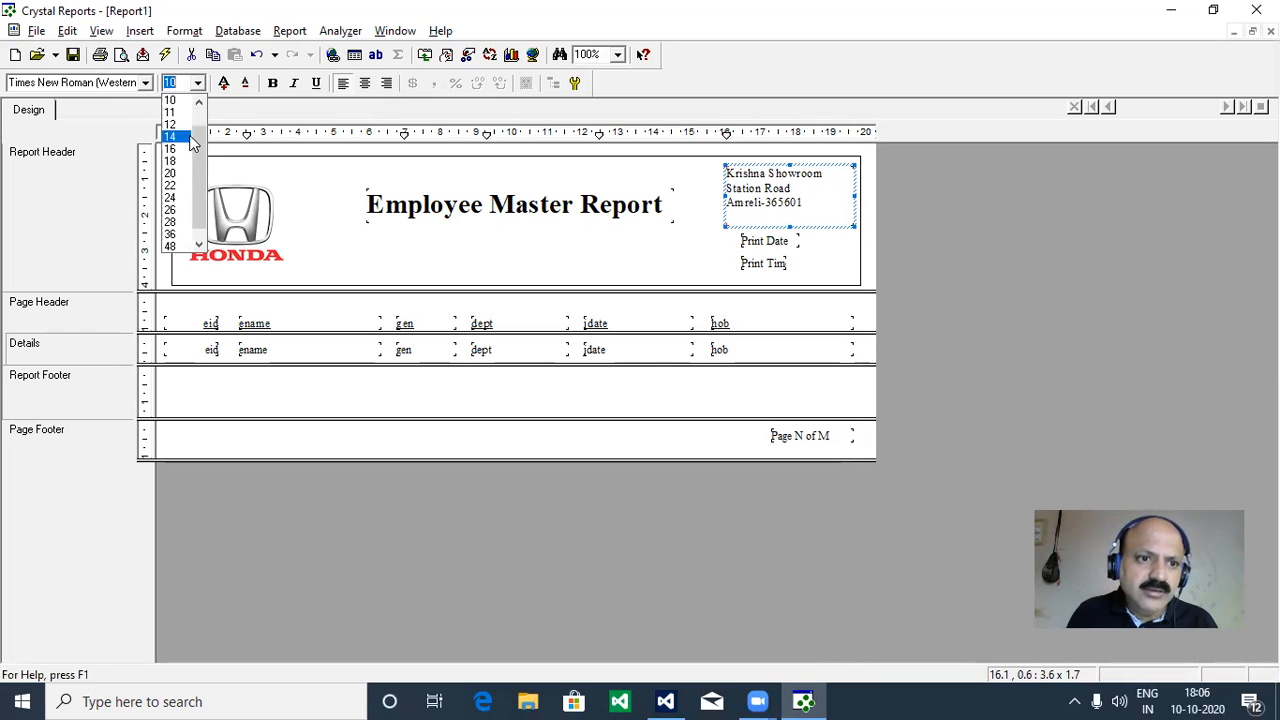
{"action": "left_click", "coordinate": [184, 174]}
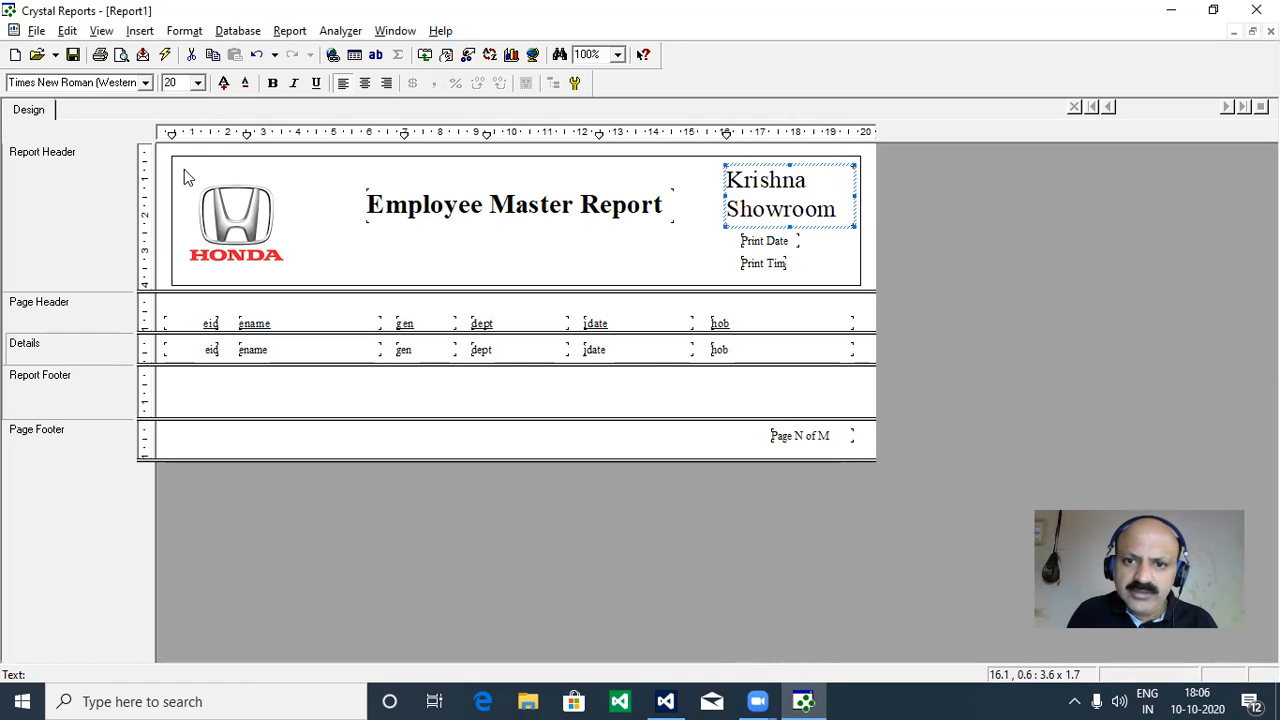
{"action": "left_click", "coordinate": [199, 84]}
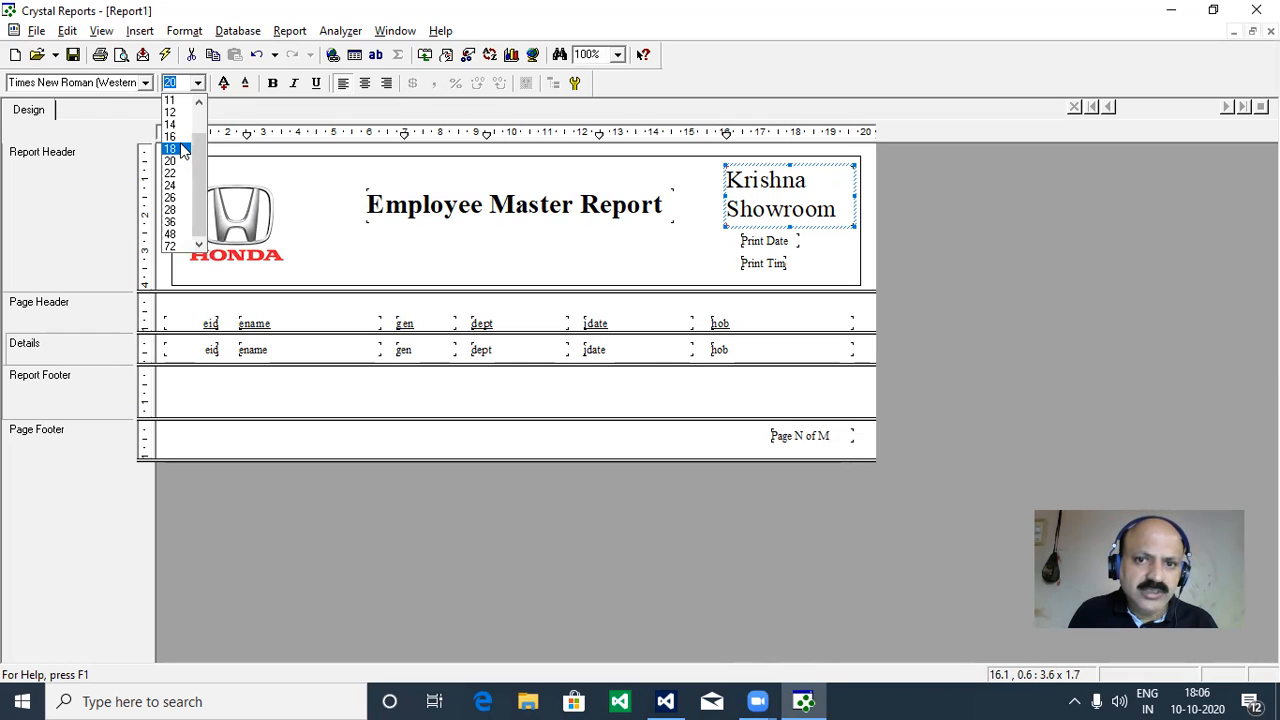
{"action": "left_click", "coordinate": [183, 148]}
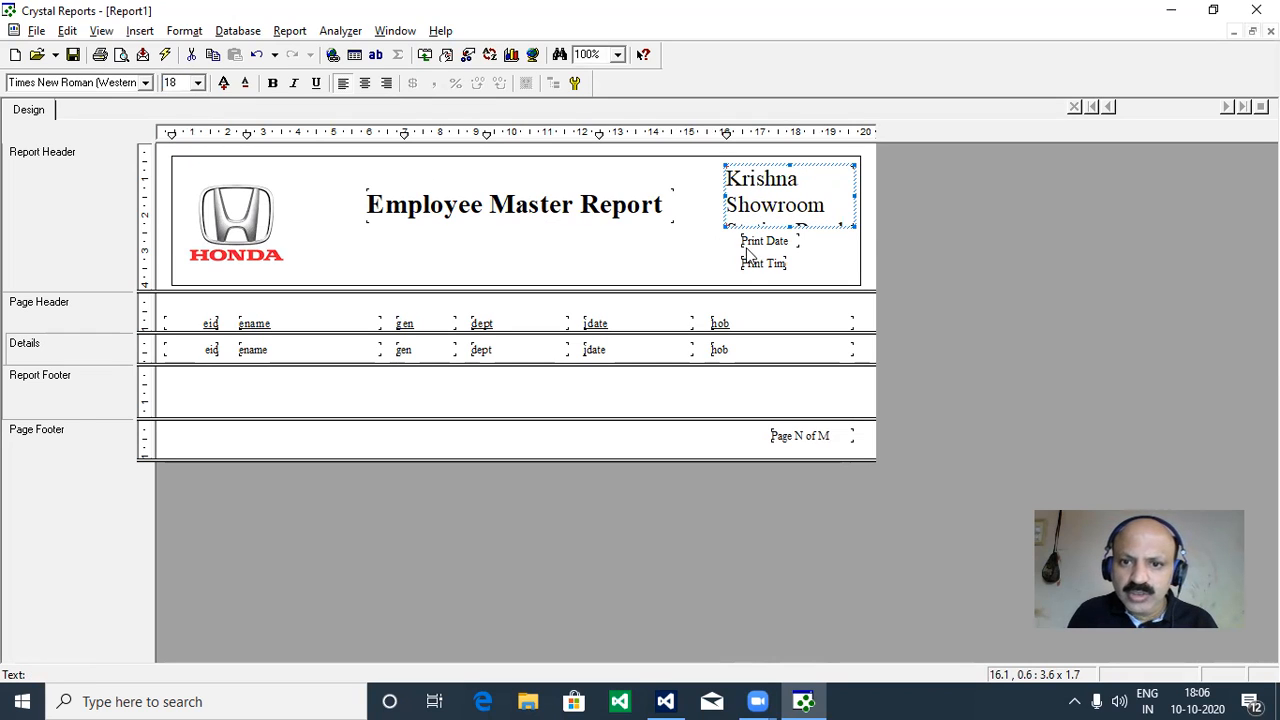
Shift the Print Date and Print Time fields clear of the showroom address and set the address text's font size to 14.
{"action": "left_click_drag", "start_coordinate": [752, 272], "coordinate": [733, 251]}
{"action": "left_click", "coordinate": [771, 206]}
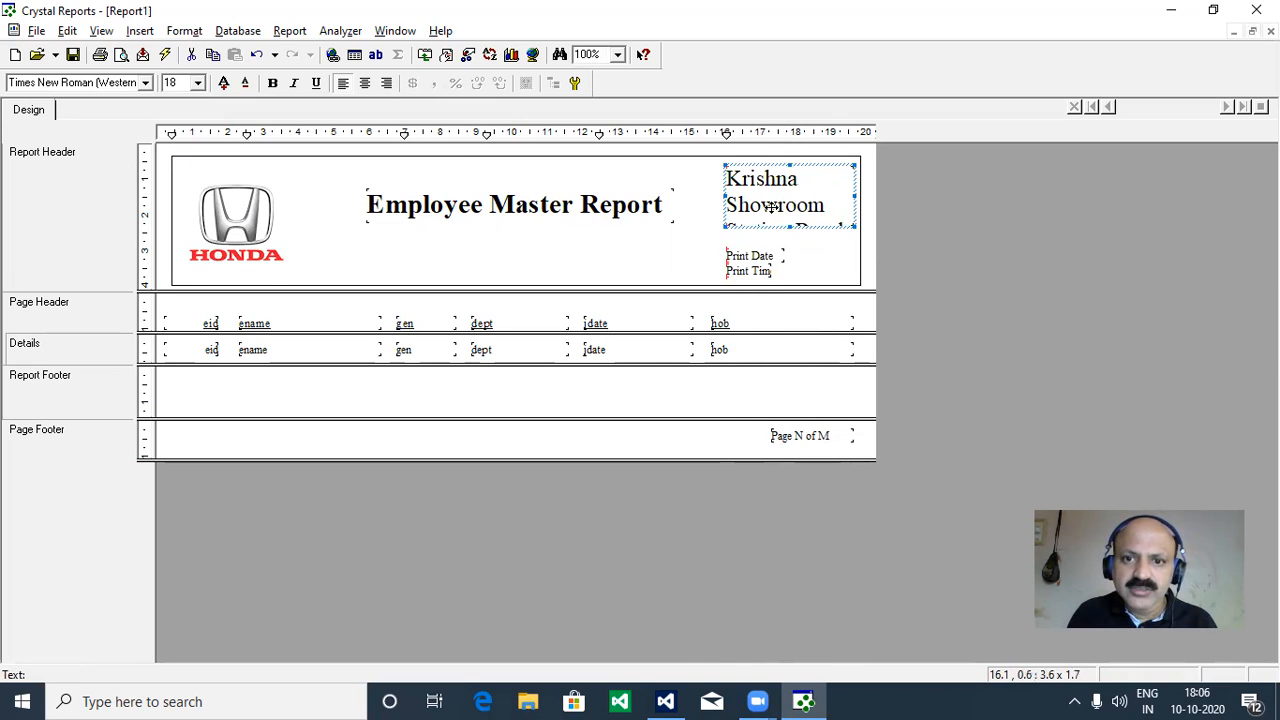
{"action": "left_click", "coordinate": [197, 83]}
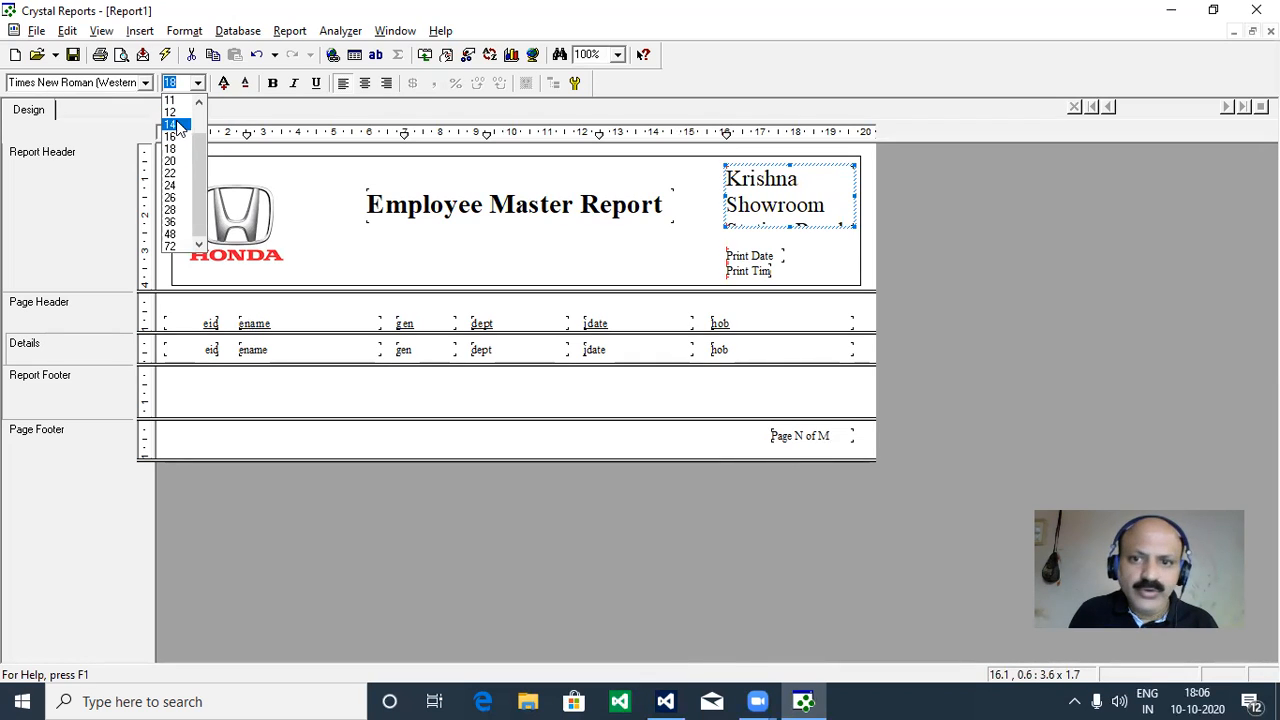
{"action": "left_click", "coordinate": [179, 124]}
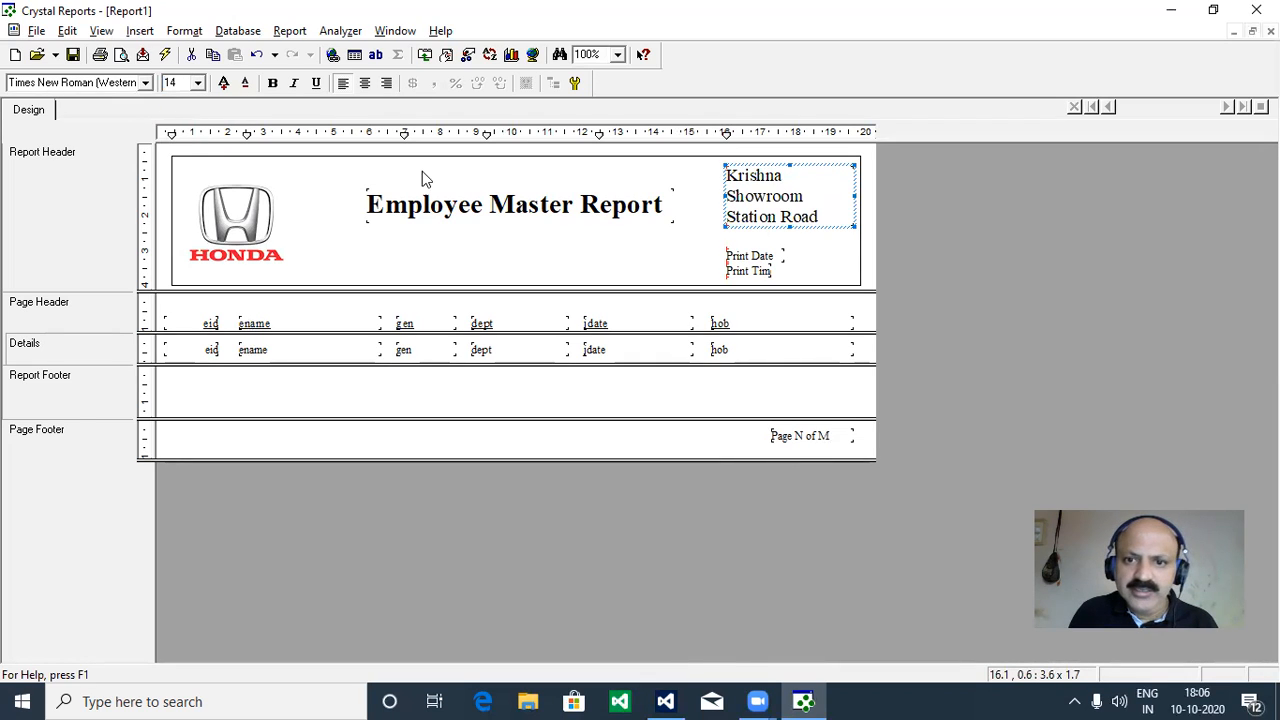
Align the Print Date and Print Time fields at about 17.3 units across in the report header, with Print Time about 1.7 units wide.
{"action": "left_click", "coordinate": [752, 256]}
{"action": "left_click_drag", "start_coordinate": [745, 256], "coordinate": [745, 247]}
{"action": "left_click", "coordinate": [752, 273]}
{"action": "mouse_move", "coordinate": [778, 270]}
{"action": "left_mouse_down"}
{"action": "mouse_move", "coordinate": [795, 252]}
{"action": "mouse_move", "coordinate": [801, 278]}
{"action": "left_mouse_up"}
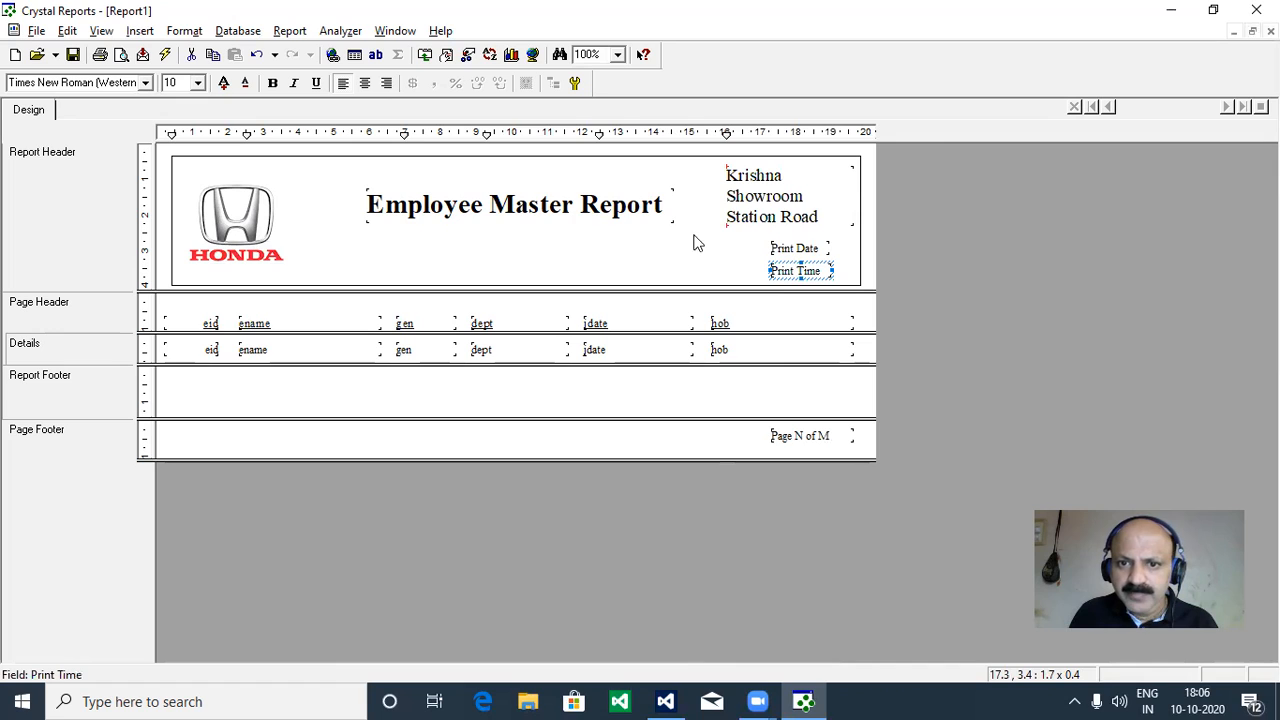
Set the font size of the Print Time and Print Date fields in the report header to 12.
{"action": "left_click", "coordinate": [198, 82]}
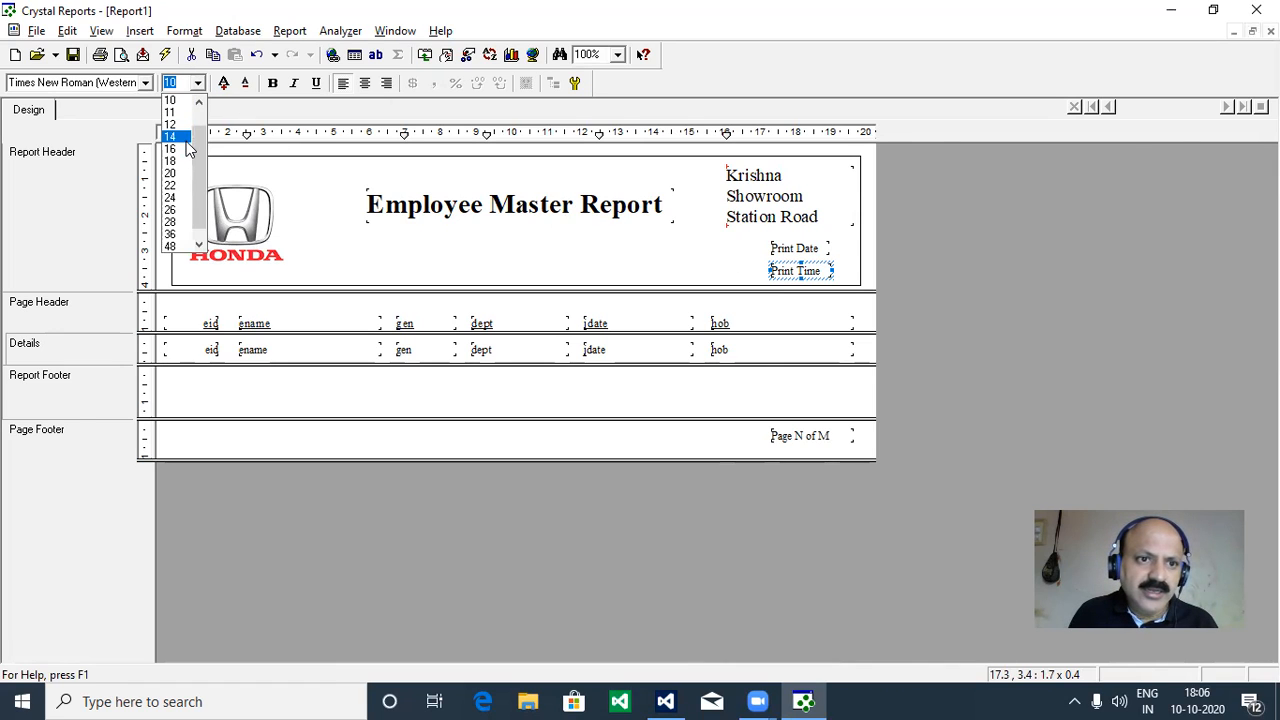
{"action": "left_click", "coordinate": [183, 126]}
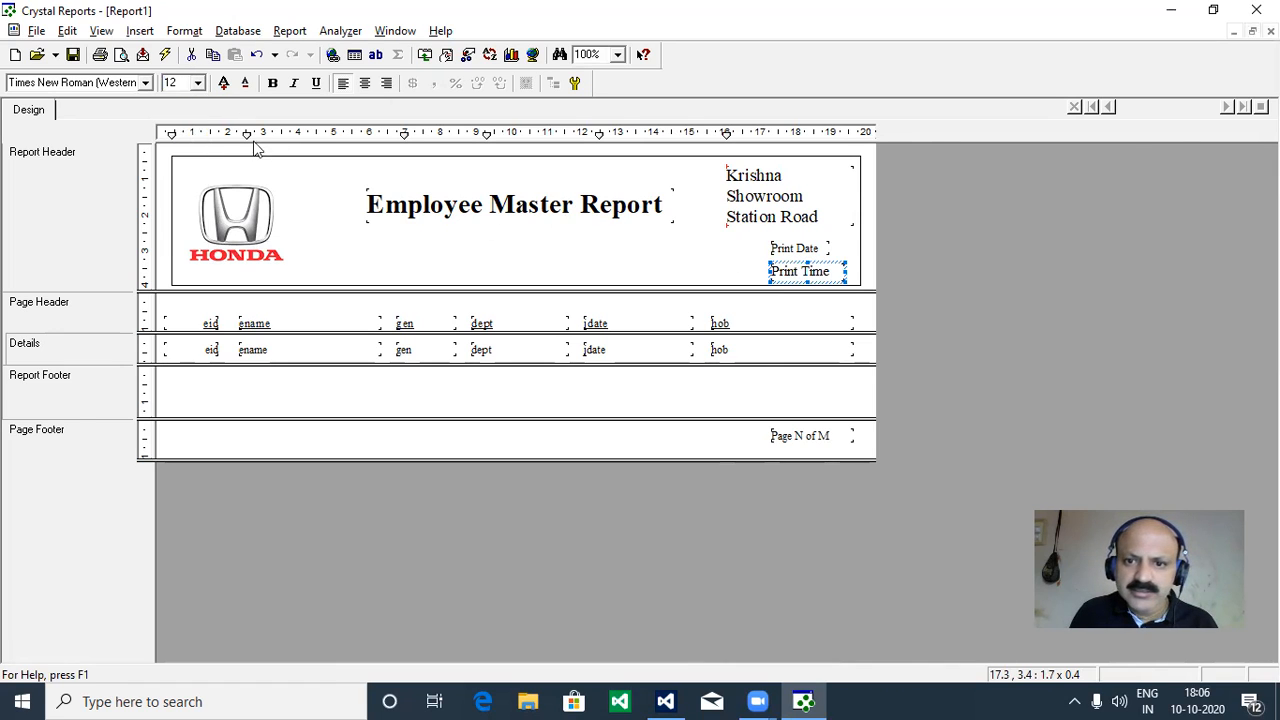
{"action": "left_click", "coordinate": [791, 252]}
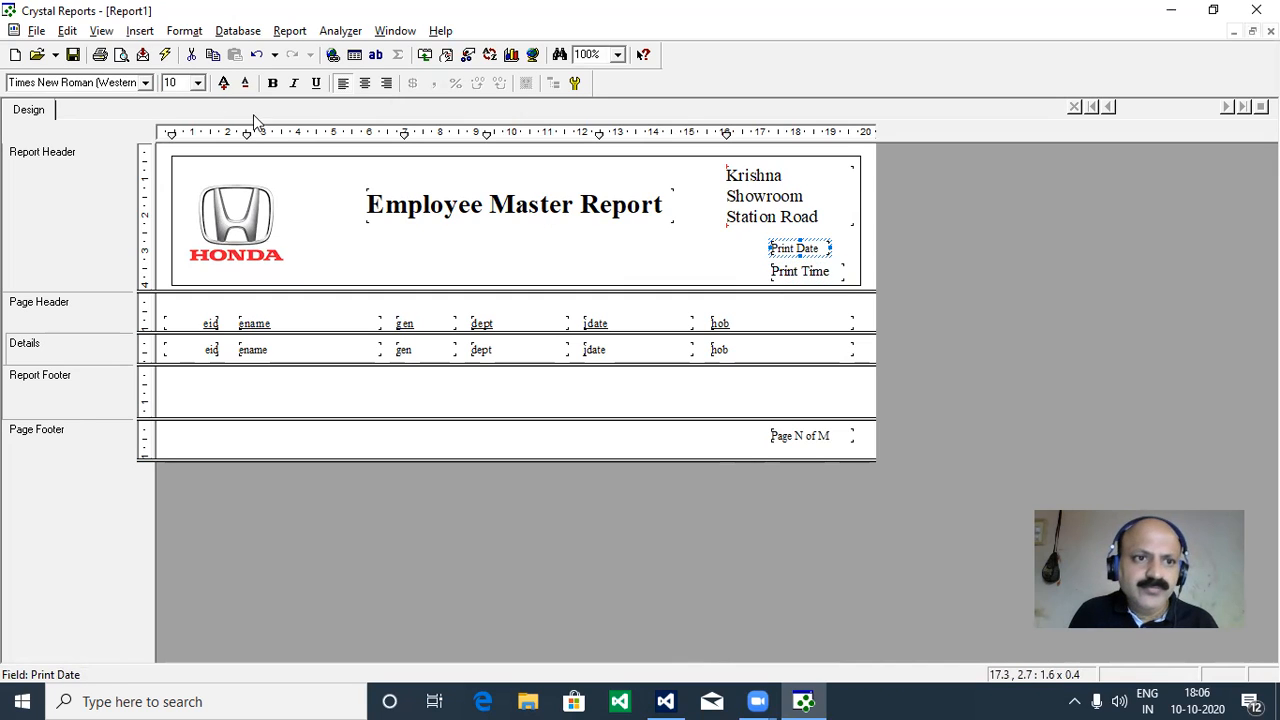
{"action": "left_click", "coordinate": [199, 83]}
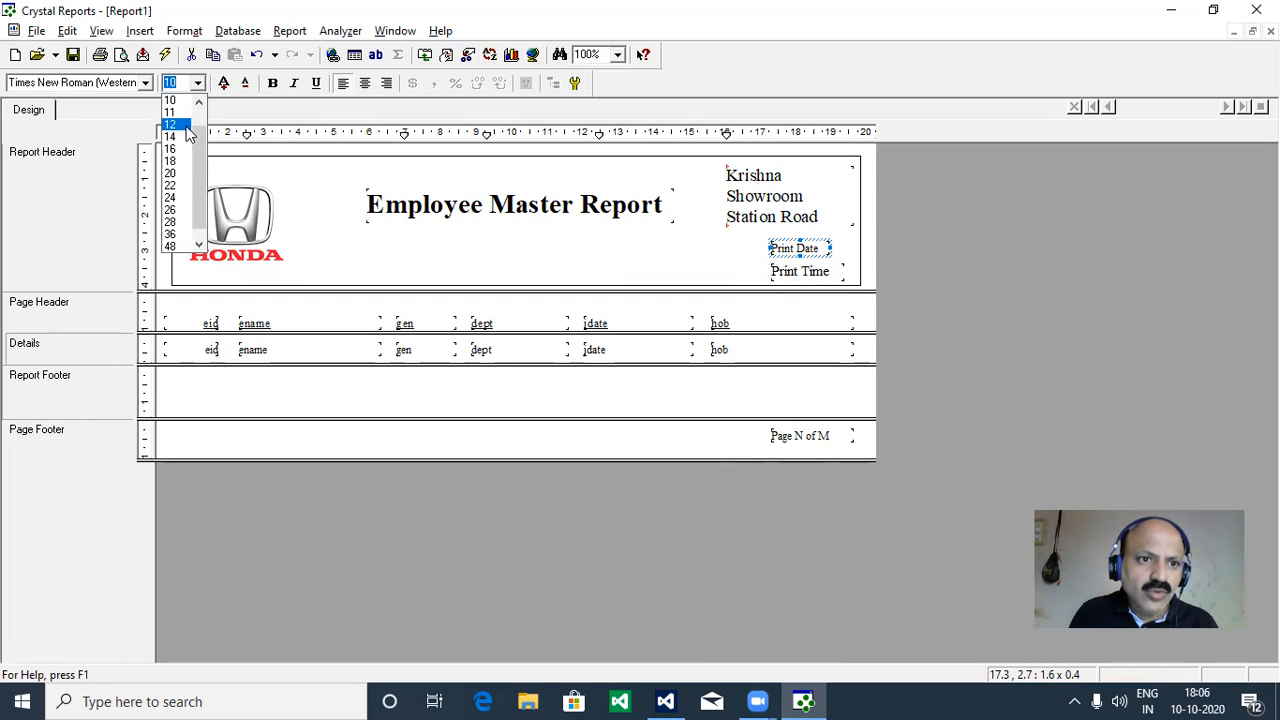
{"action": "left_click", "coordinate": [186, 126]}
{"action": "left_click", "coordinate": [696, 260]}
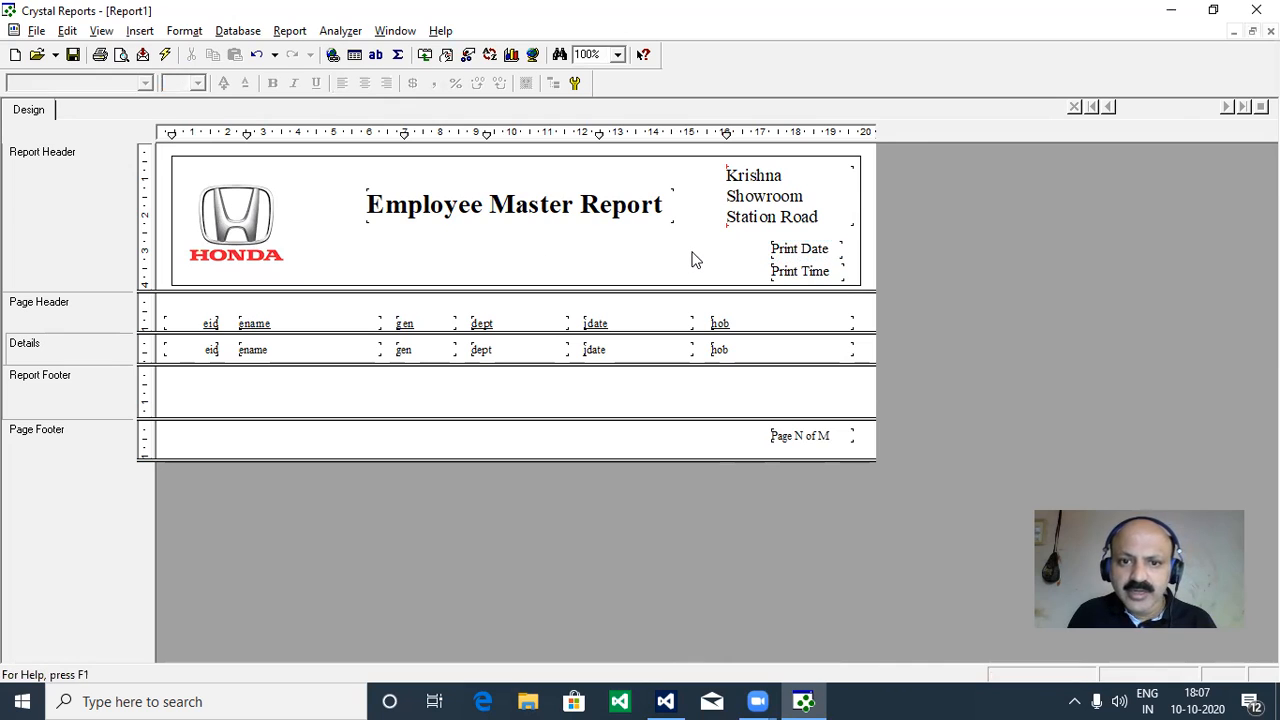
Add a "Date :" text object beside the Print Date field, about 1.5 units wide and about 15.3 units across.
{"action": "left_click", "coordinate": [135, 32]}
{"action": "left_click", "coordinate": [160, 51]}
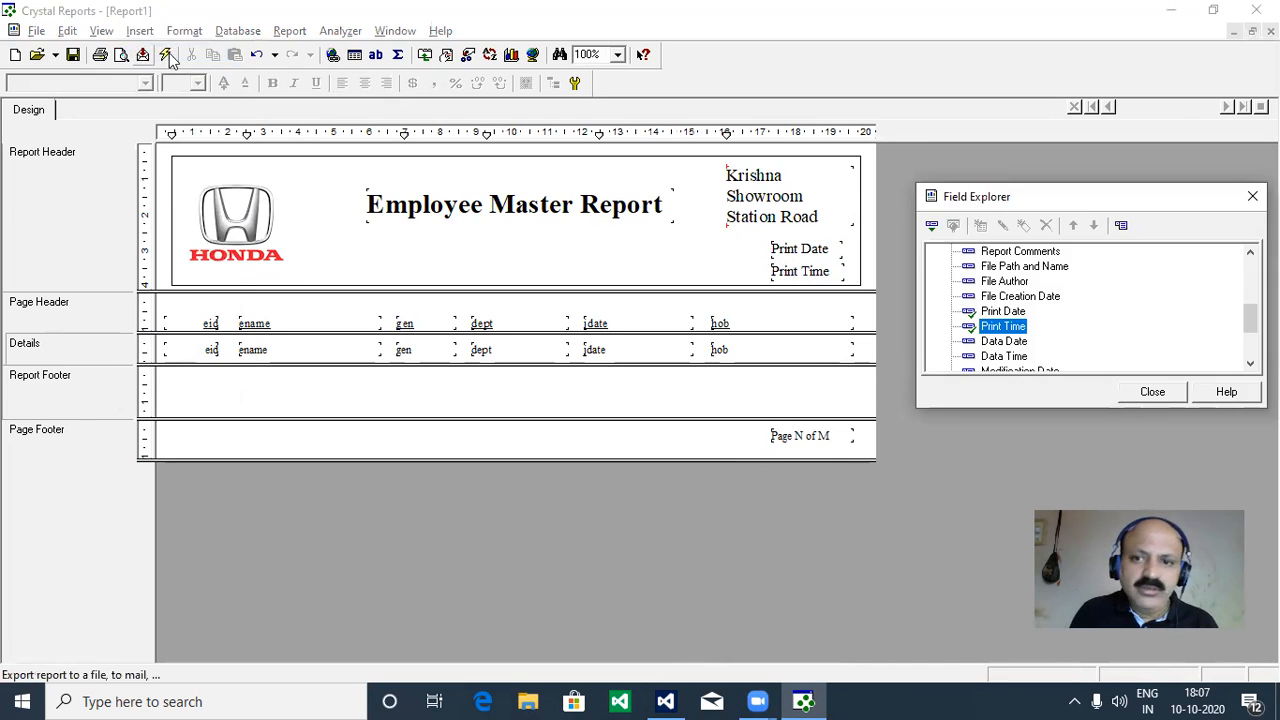
{"action": "left_click", "coordinate": [145, 34]}
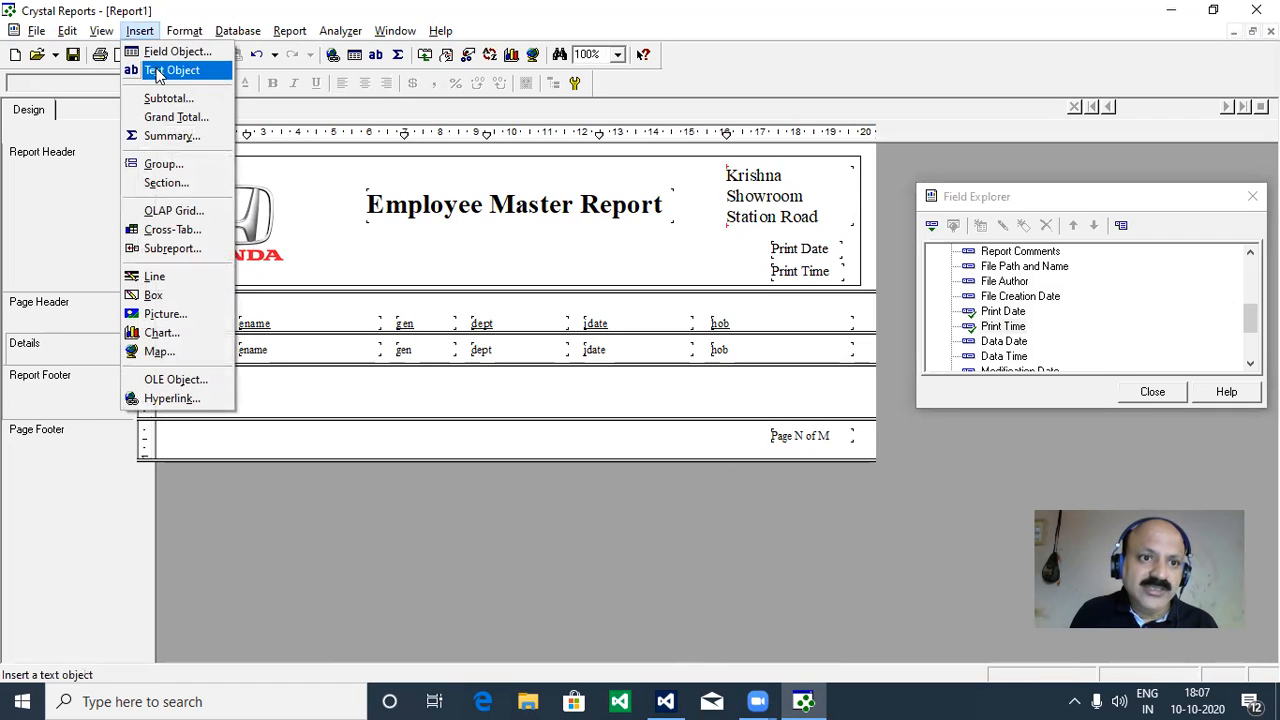
{"action": "left_click", "coordinate": [160, 70]}
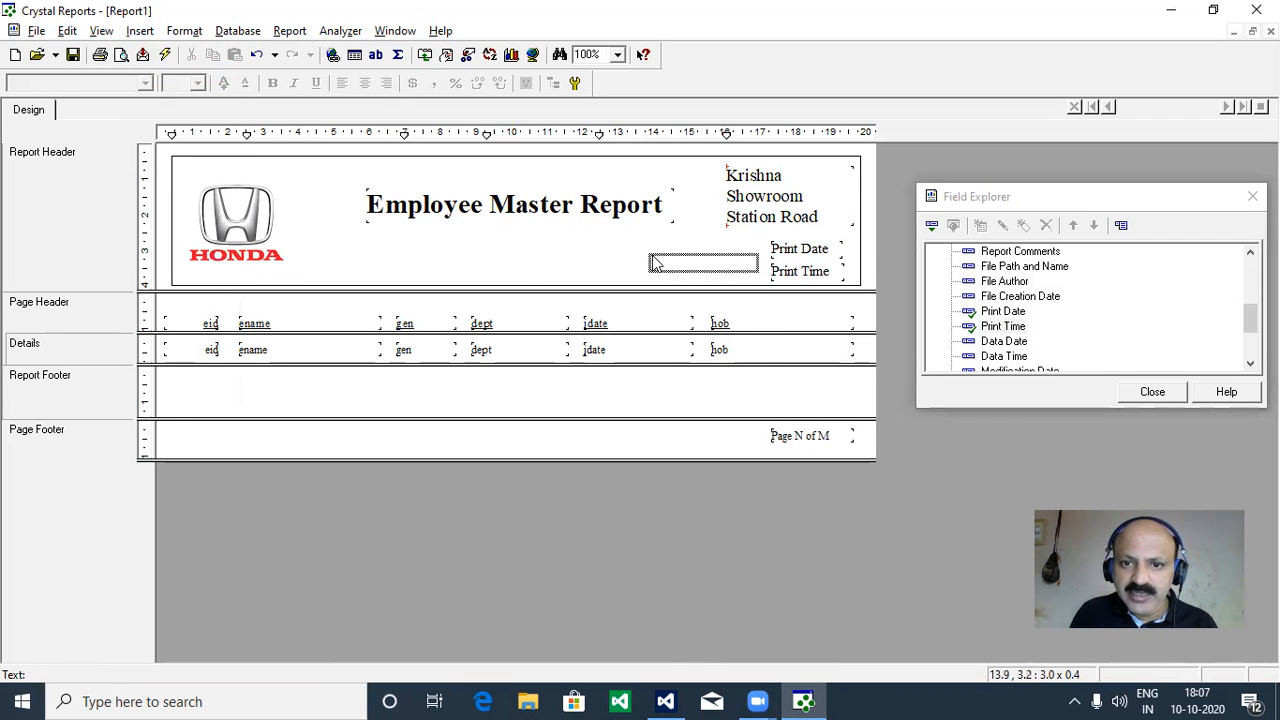
{"action": "left_click", "coordinate": [662, 258]}
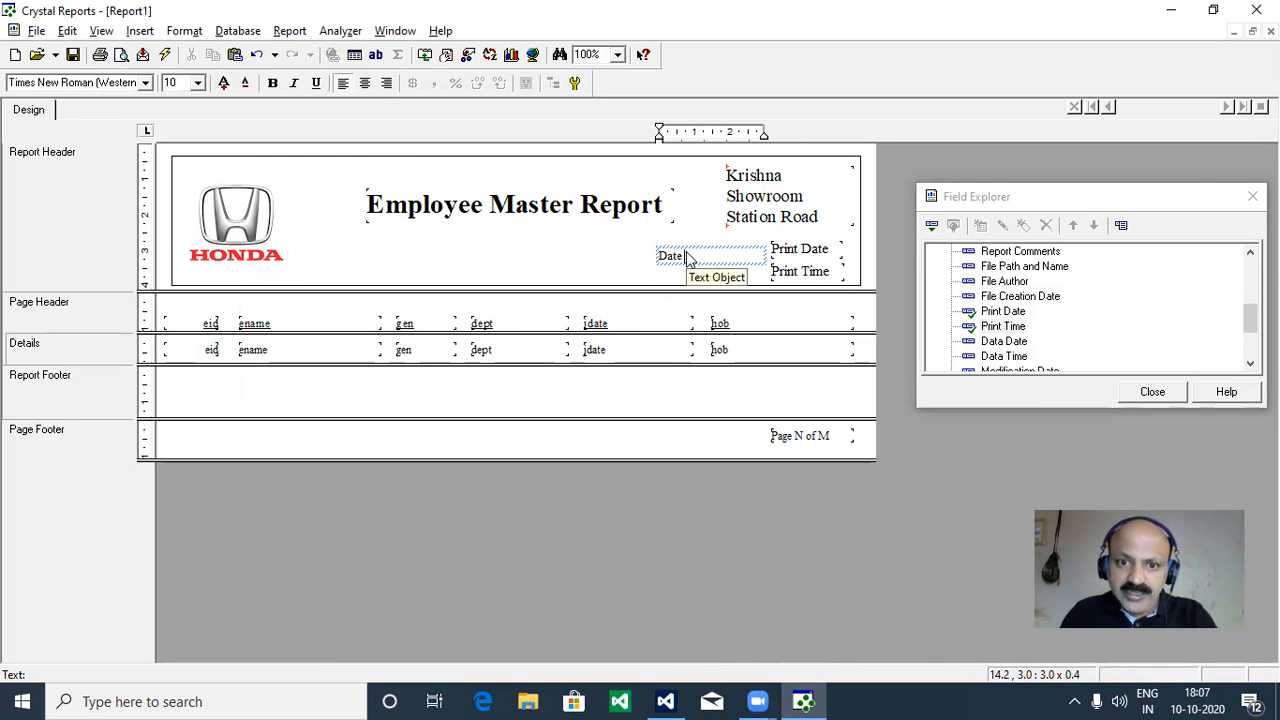
{"action": "type", "text": "Date :"}
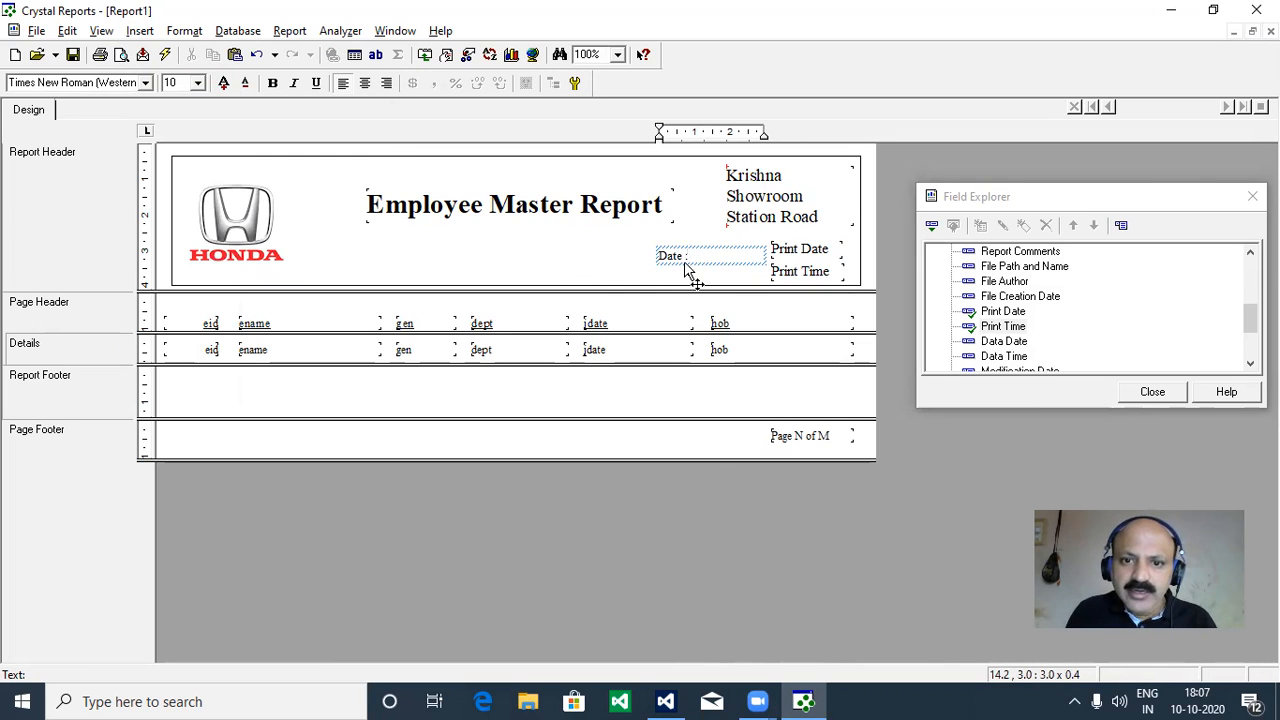
{"action": "left_click", "coordinate": [617, 275]}
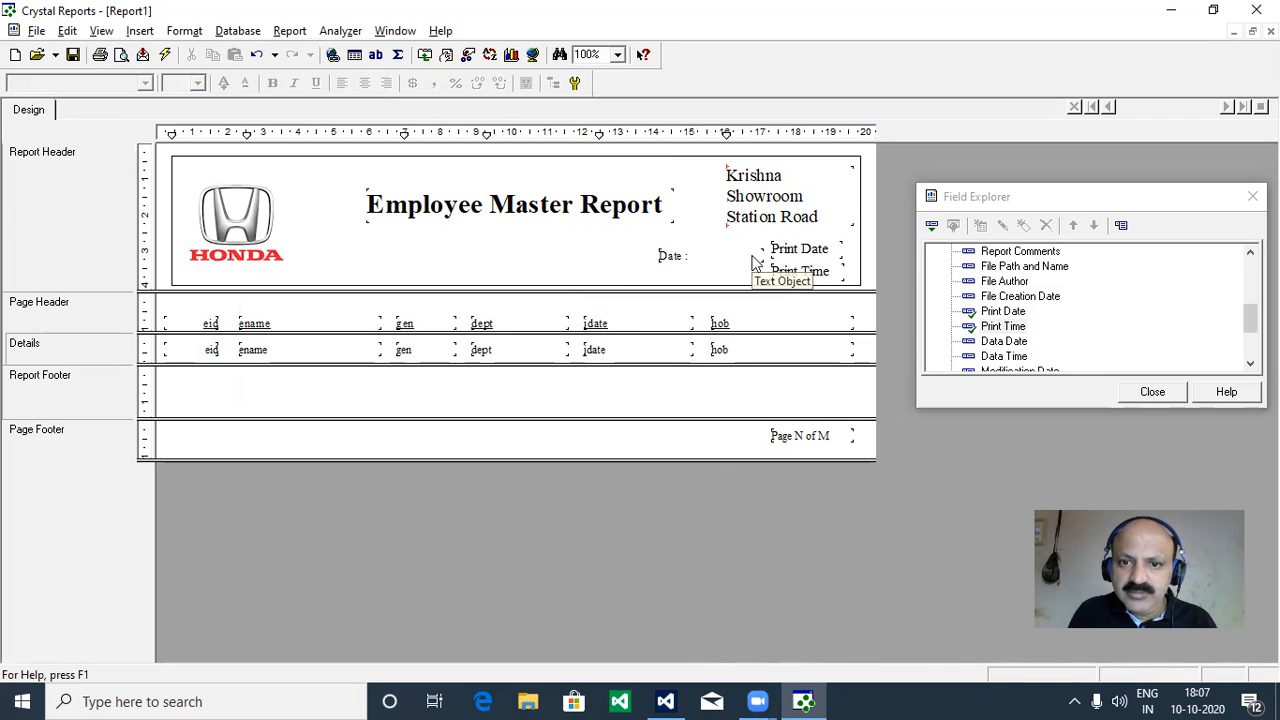
{"action": "left_click", "coordinate": [758, 255]}
{"action": "left_click_drag", "start_coordinate": [763, 255], "coordinate": [724, 258]}
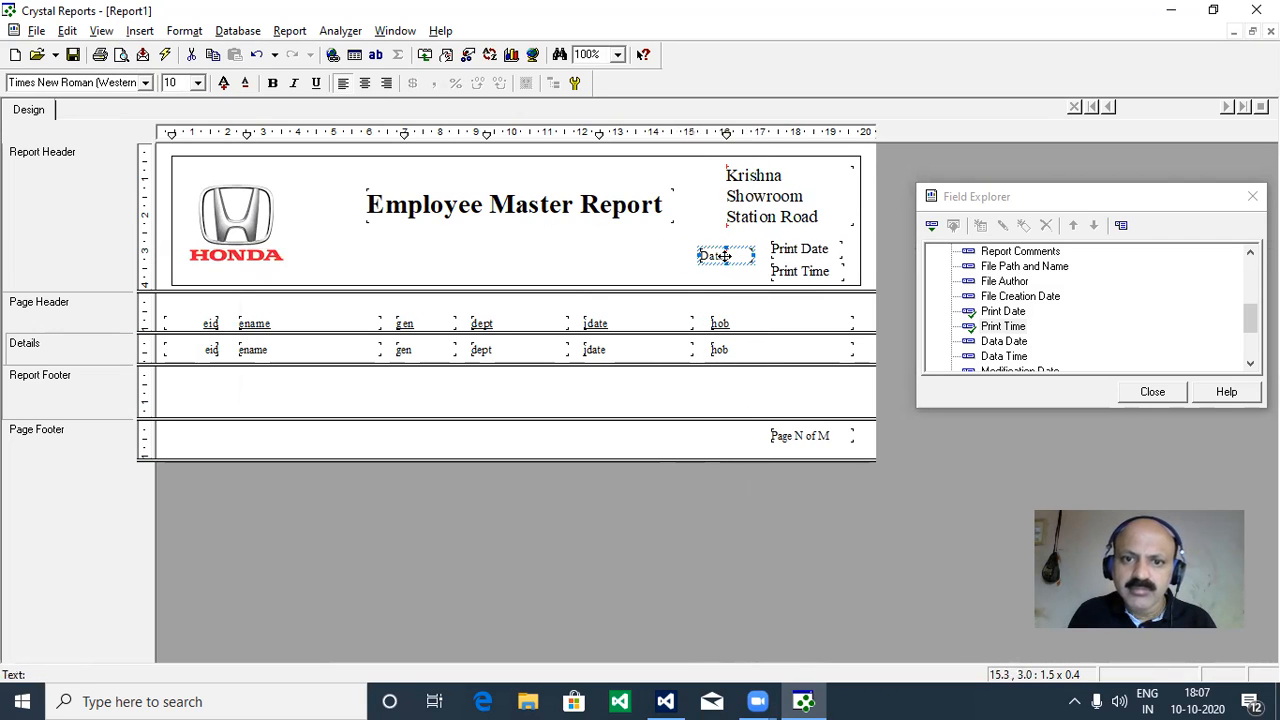
Shift the report title to about 5.5 units across and the showroom address to about 15.2, widening the address to about 4.0 units.
{"action": "mouse_move", "coordinate": [514, 208]}
{"action": "left_mouse_down"}
{"action": "mouse_move", "coordinate": [496, 218]}
{"action": "mouse_move", "coordinate": [493, 207]}
{"action": "left_mouse_up"}
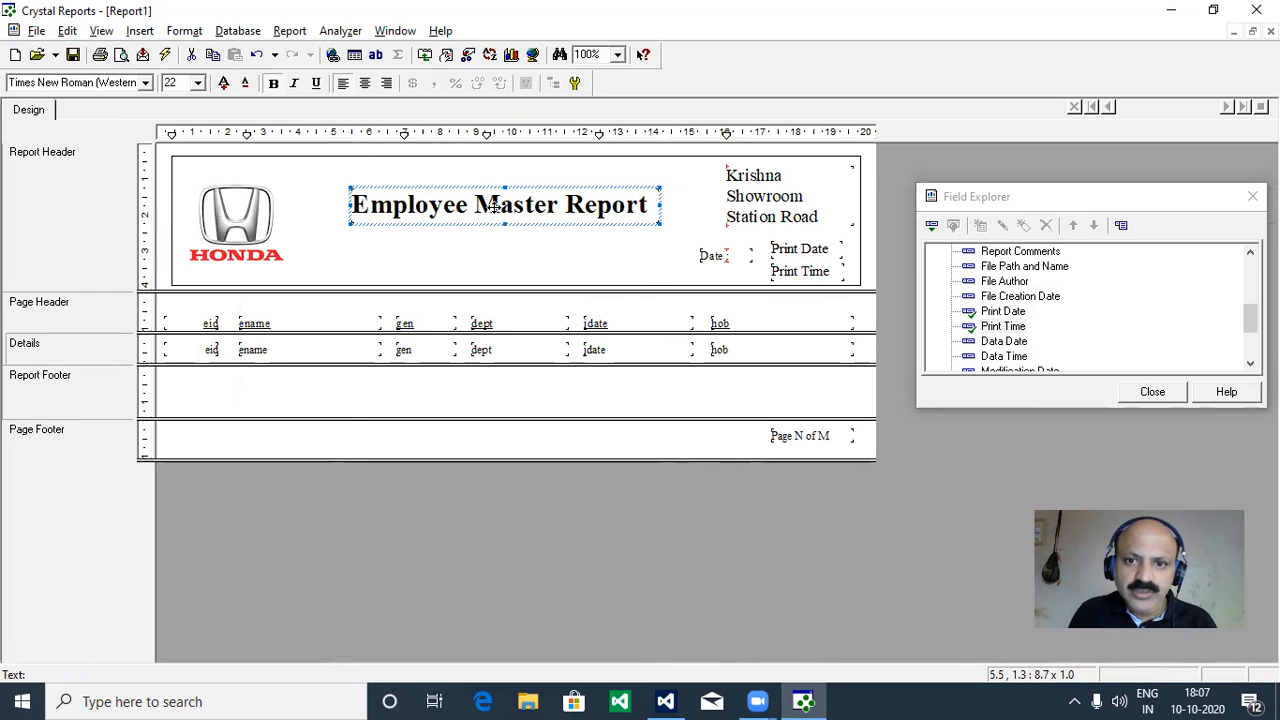
{"action": "left_click", "coordinate": [785, 178]}
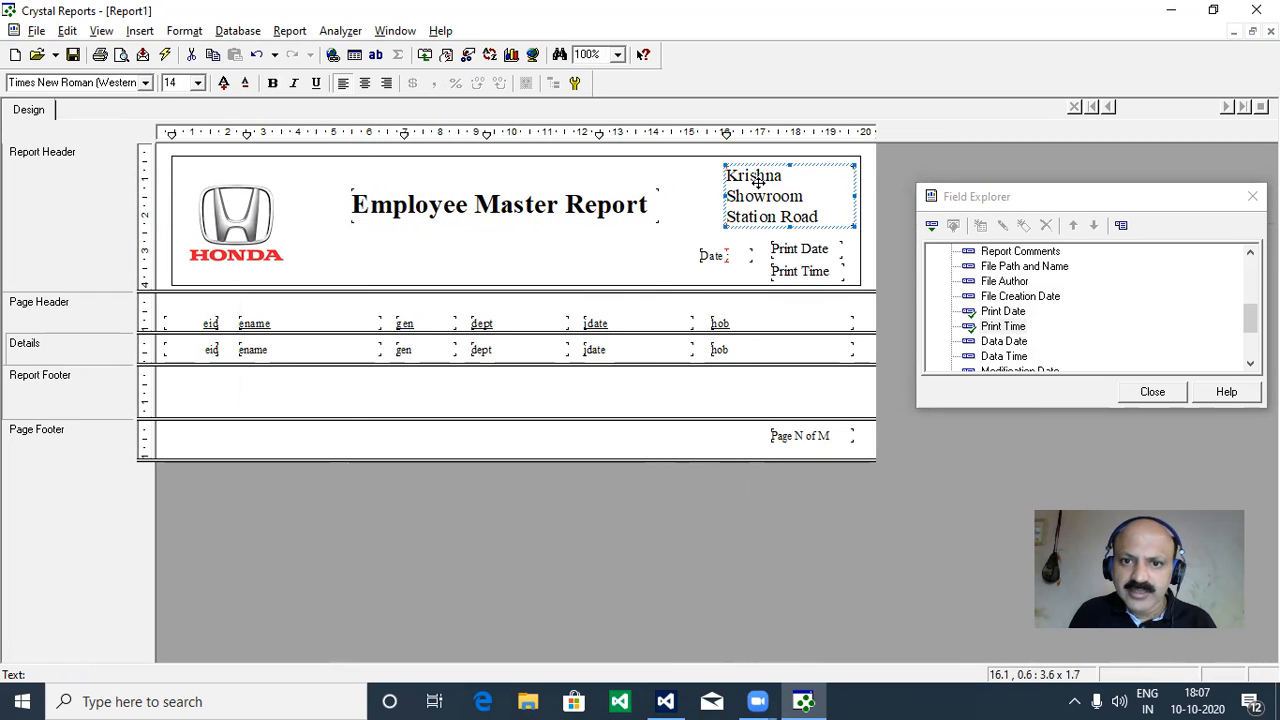
{"action": "left_click_drag", "start_coordinate": [758, 178], "coordinate": [732, 184]}
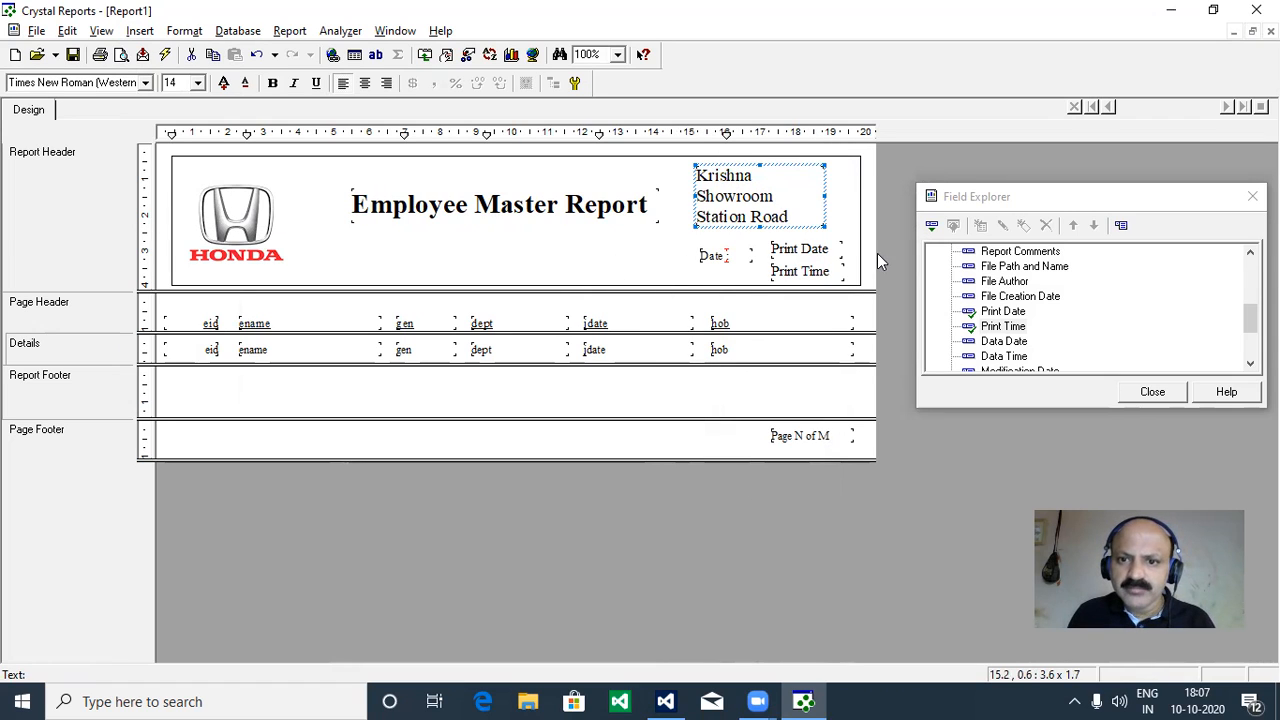
{"action": "left_click_drag", "start_coordinate": [825, 195], "coordinate": [838, 196]}
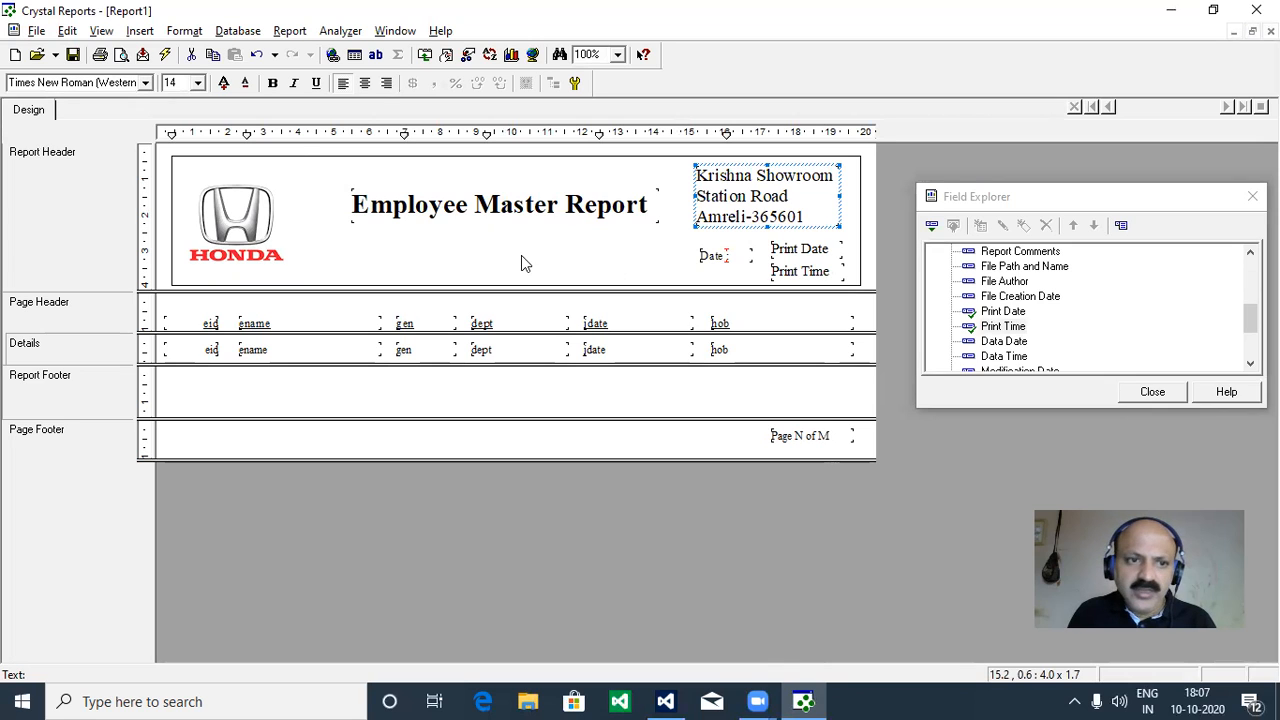
Add a "Time :" text object beside the Print Time field, about 1.5 units wide and aligned under the date label.
{"action": "left_click", "coordinate": [130, 32]}
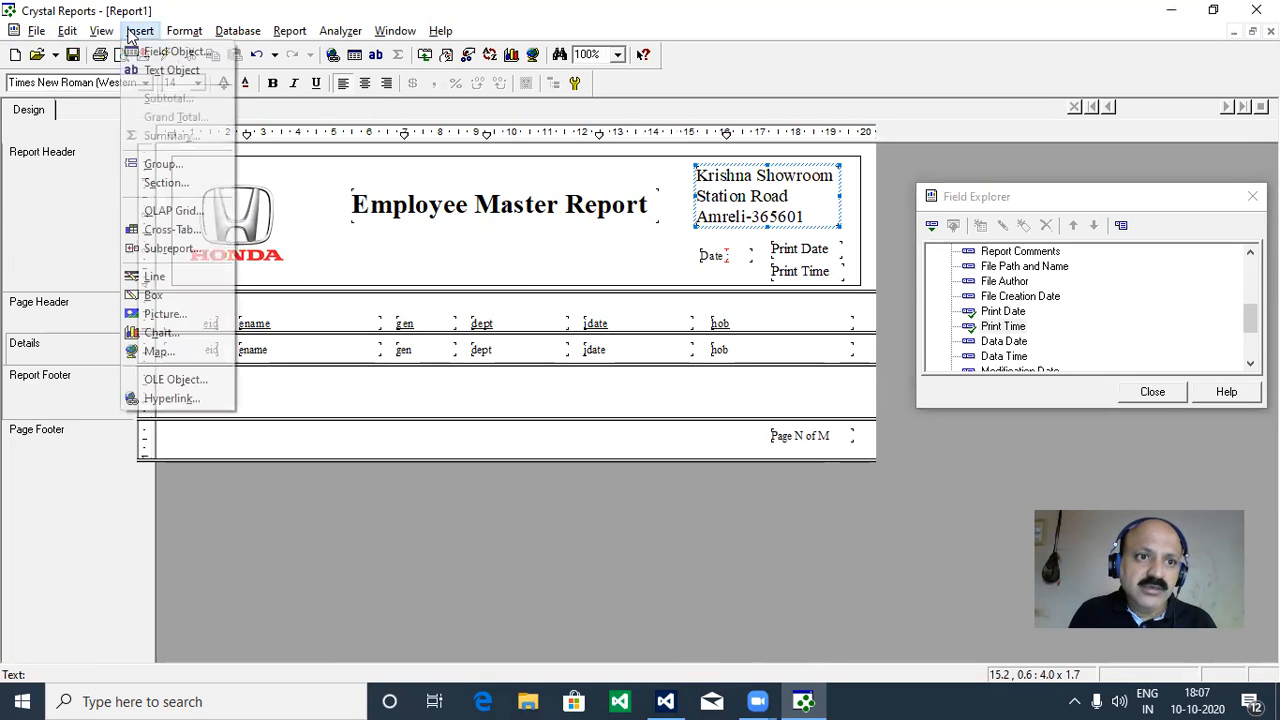
{"action": "left_click", "coordinate": [165, 70]}
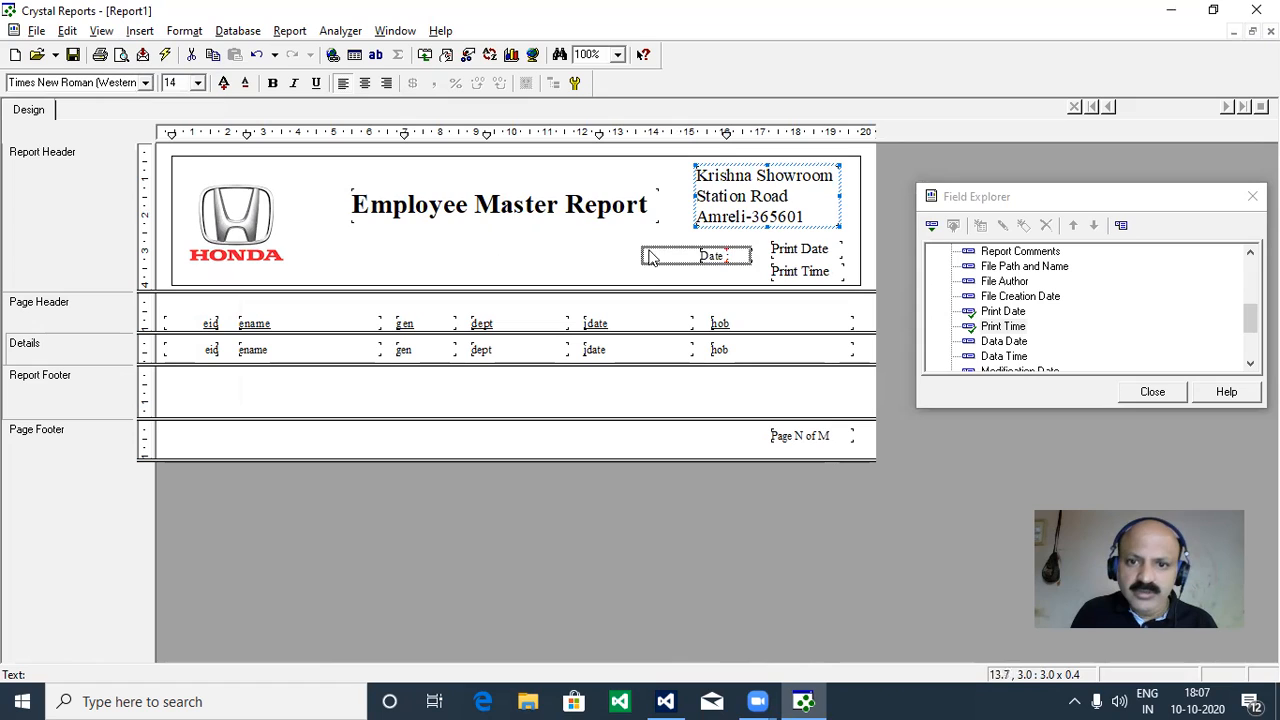
{"action": "left_click", "coordinate": [656, 273]}
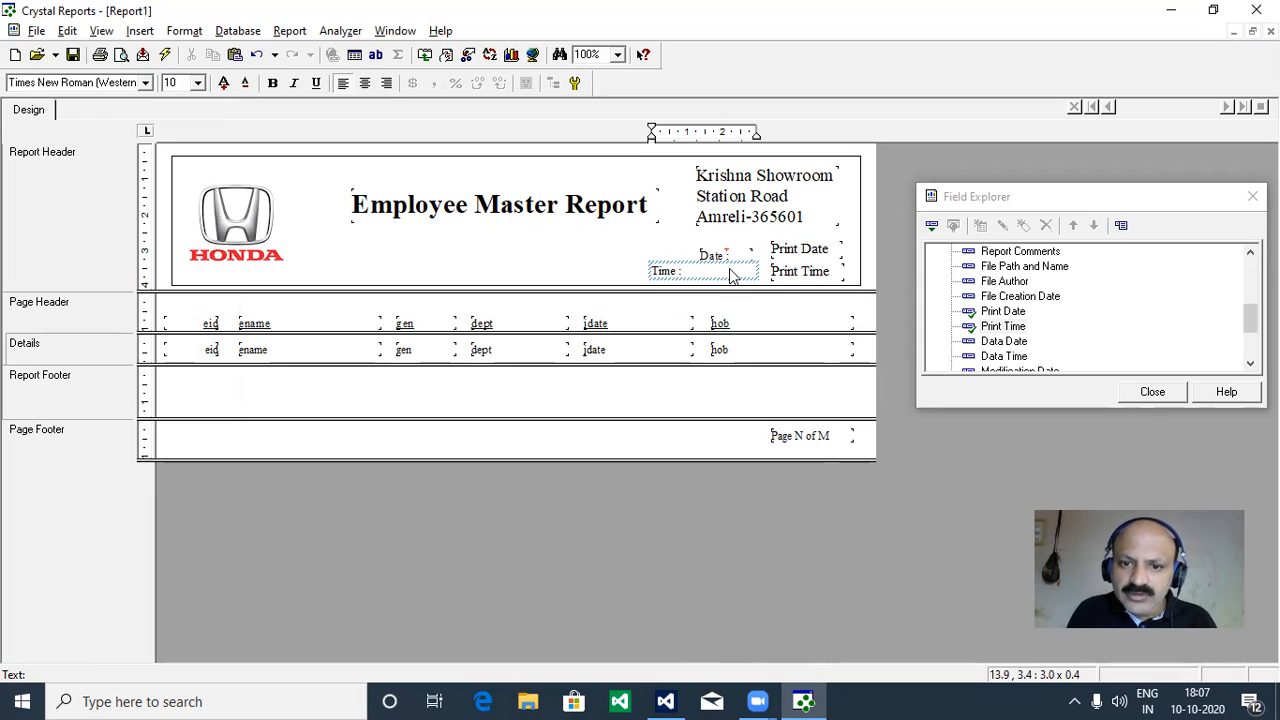
{"action": "left_click", "coordinate": [590, 270]}
{"action": "left_click", "coordinate": [667, 271]}
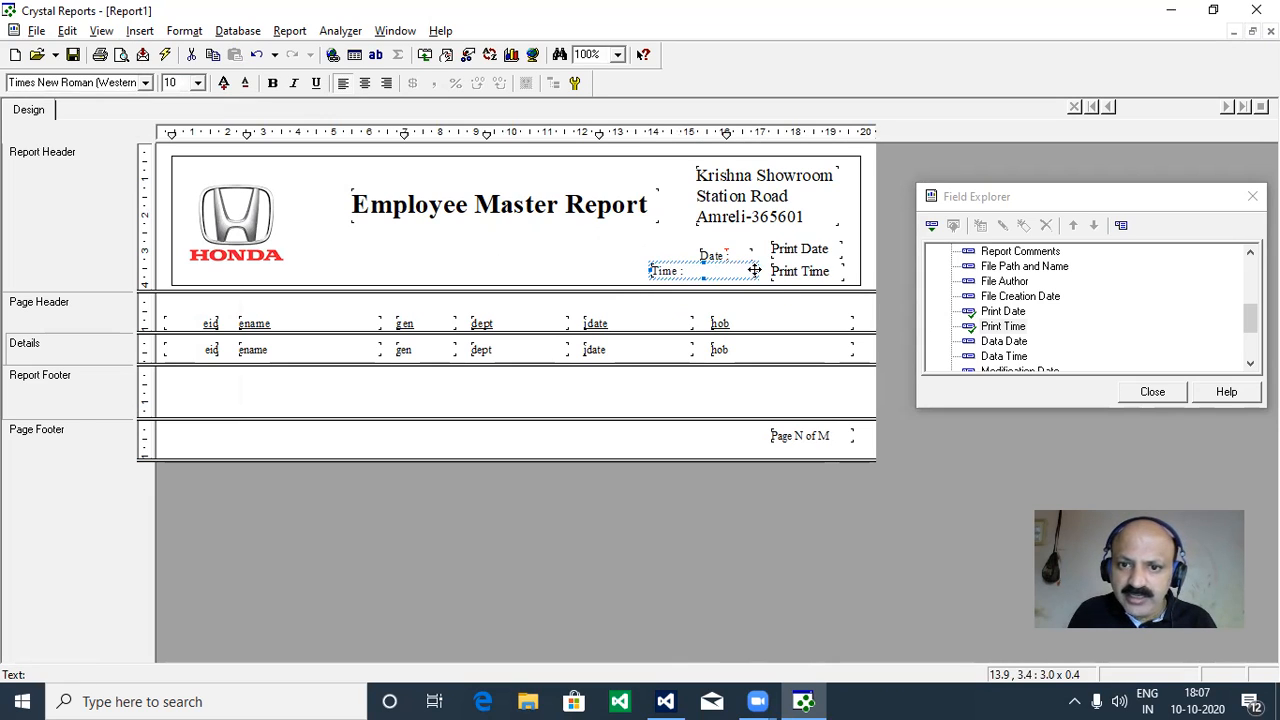
{"action": "left_click_drag", "start_coordinate": [757, 270], "coordinate": [708, 271]}
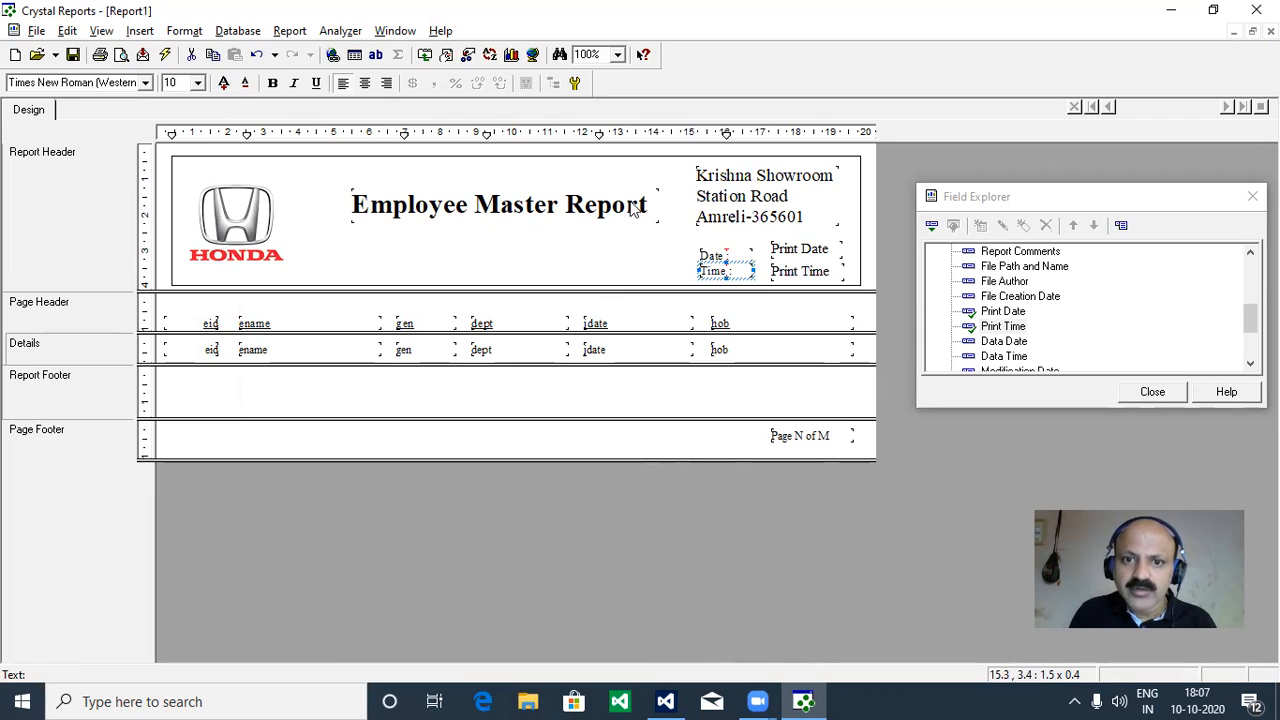
Set the "Time :" and "Date :" labels to font size 12 and raise the date label level with the Print Date field.
{"action": "left_click", "coordinate": [199, 84]}
{"action": "left_click", "coordinate": [177, 124]}
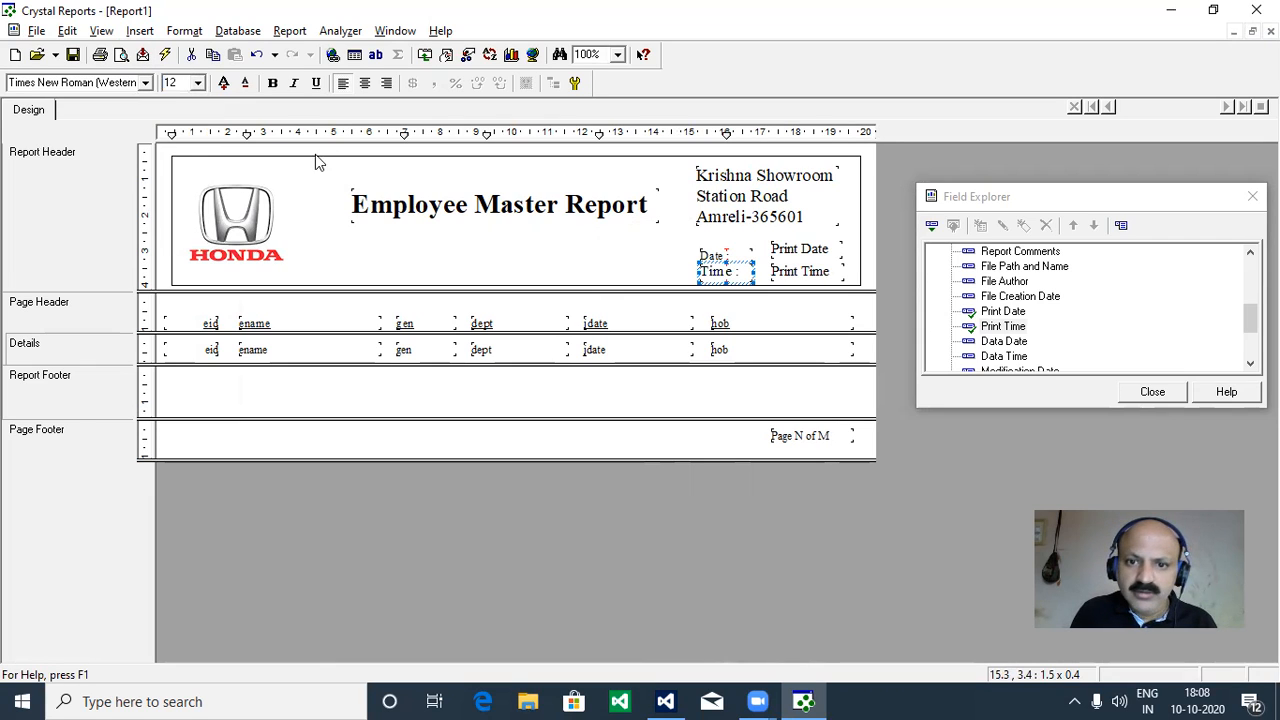
{"action": "left_click", "coordinate": [716, 256]}
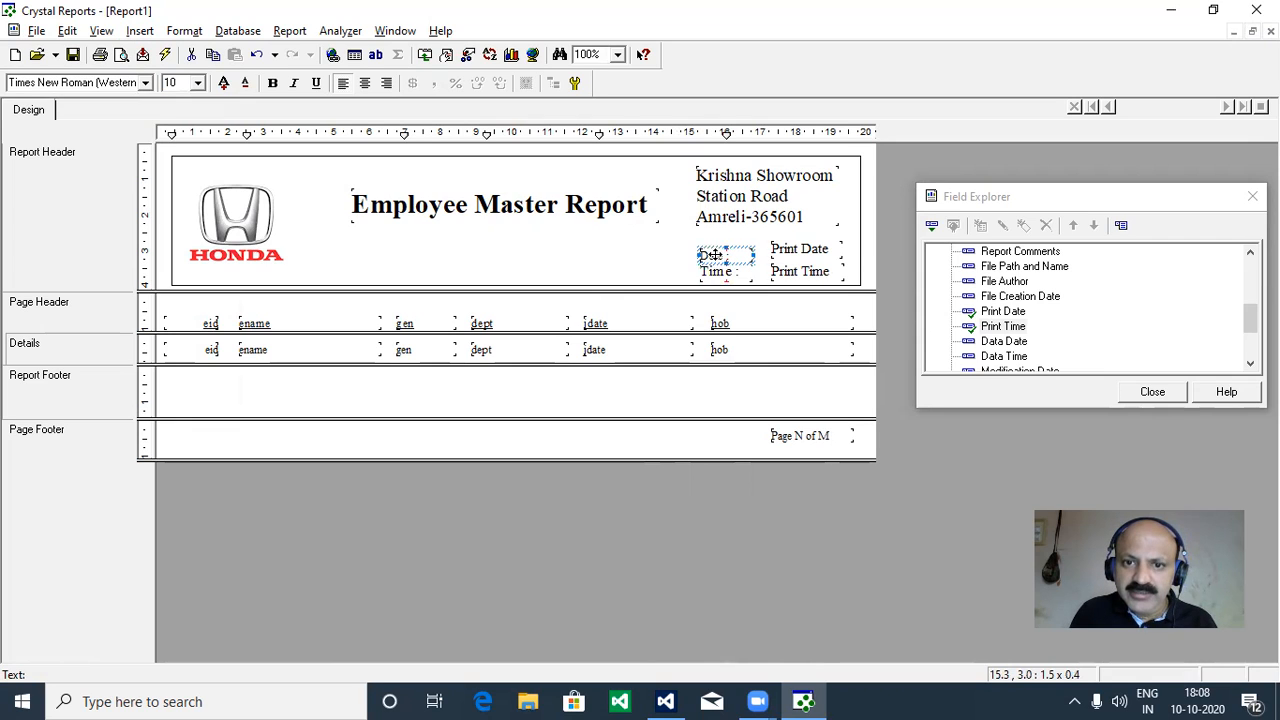
{"action": "left_click", "coordinate": [199, 84]}
{"action": "left_click", "coordinate": [177, 124]}
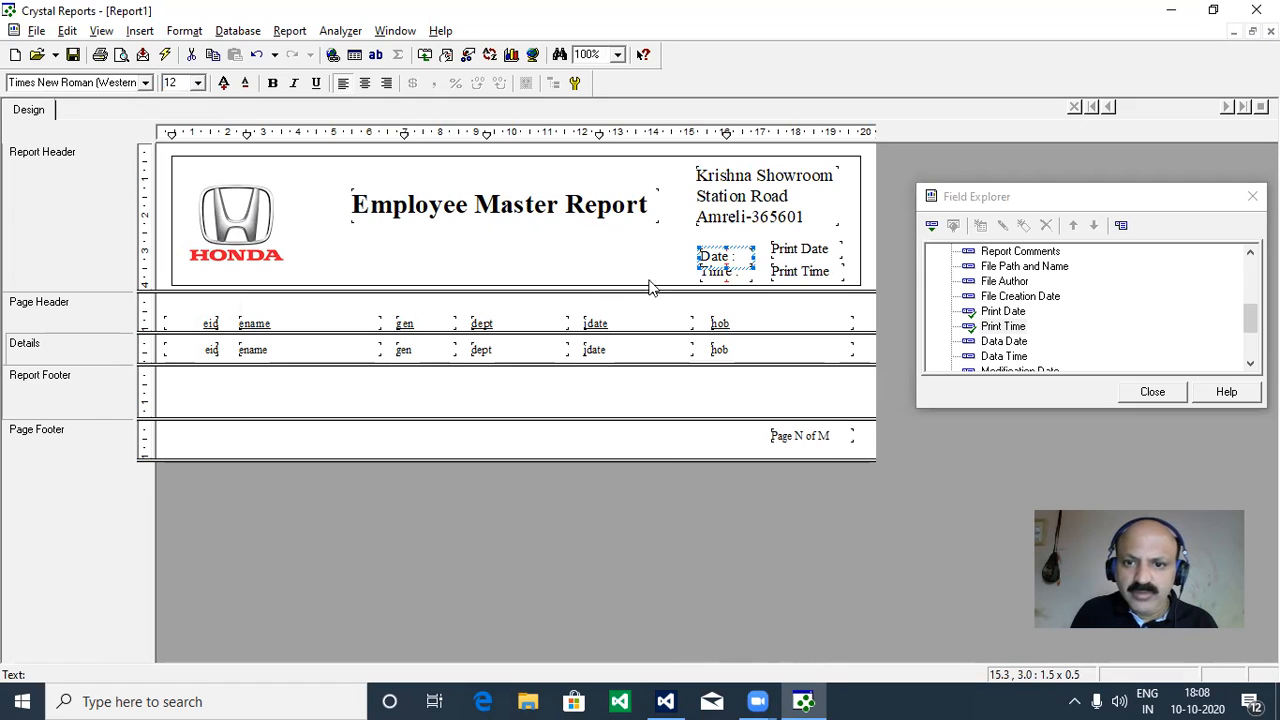
{"action": "left_click_drag", "start_coordinate": [720, 264], "coordinate": [722, 250]}
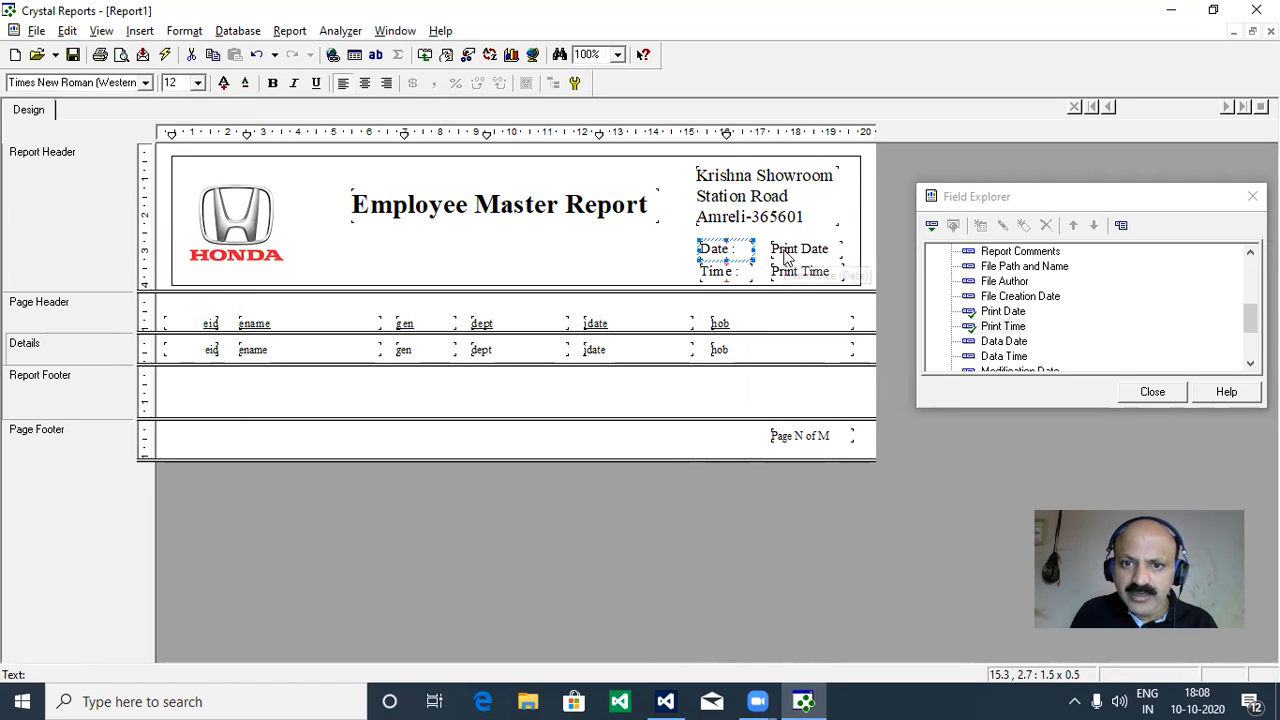
{"action": "left_click", "coordinate": [785, 248]}
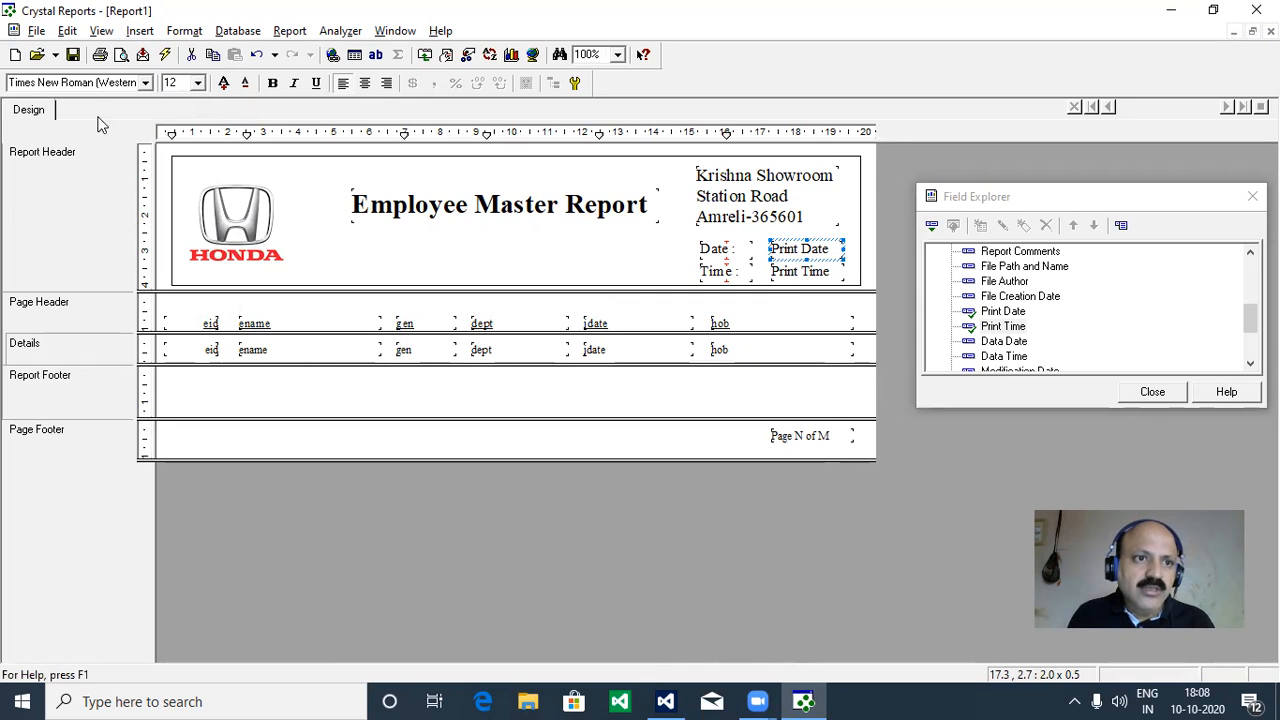
Start saving the report and browse to the Debug folder inside the Honda_showroom project's bin folder.
{"action": "left_click", "coordinate": [75, 56]}
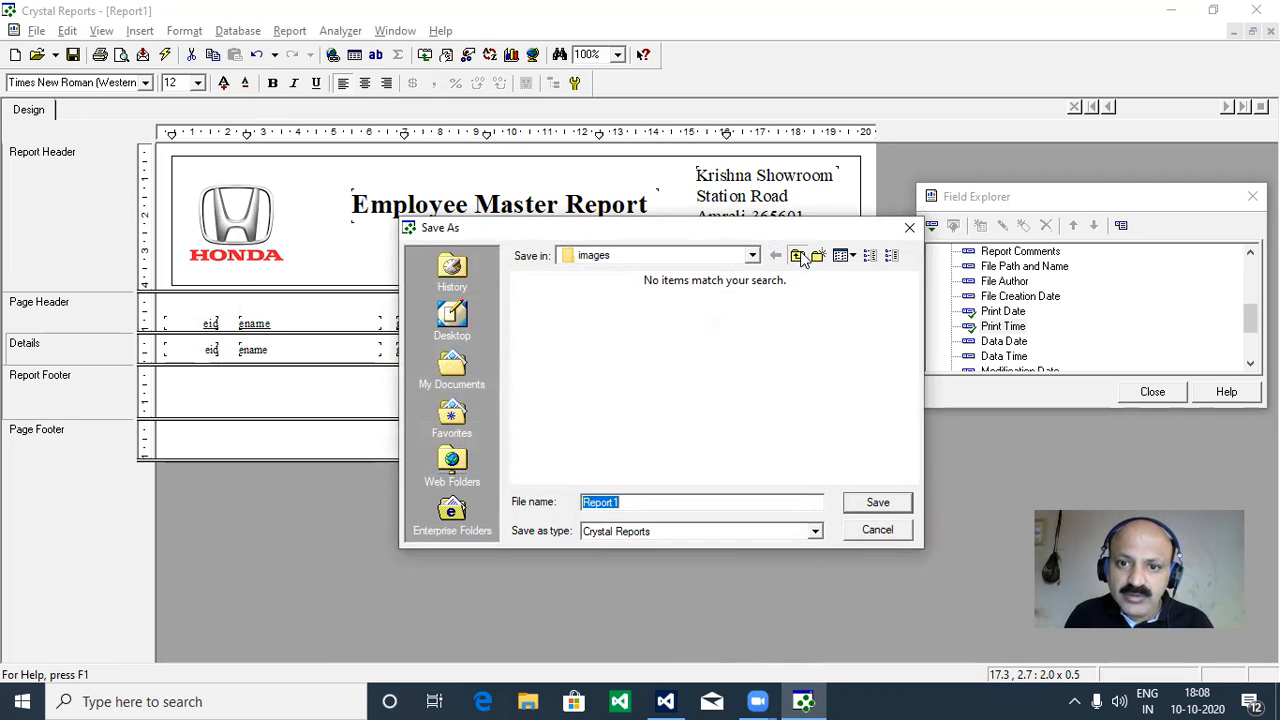
{"action": "left_click", "coordinate": [797, 256]}
{"action": "double_click", "coordinate": [568, 306]}
{"action": "double_click", "coordinate": [567, 308]}
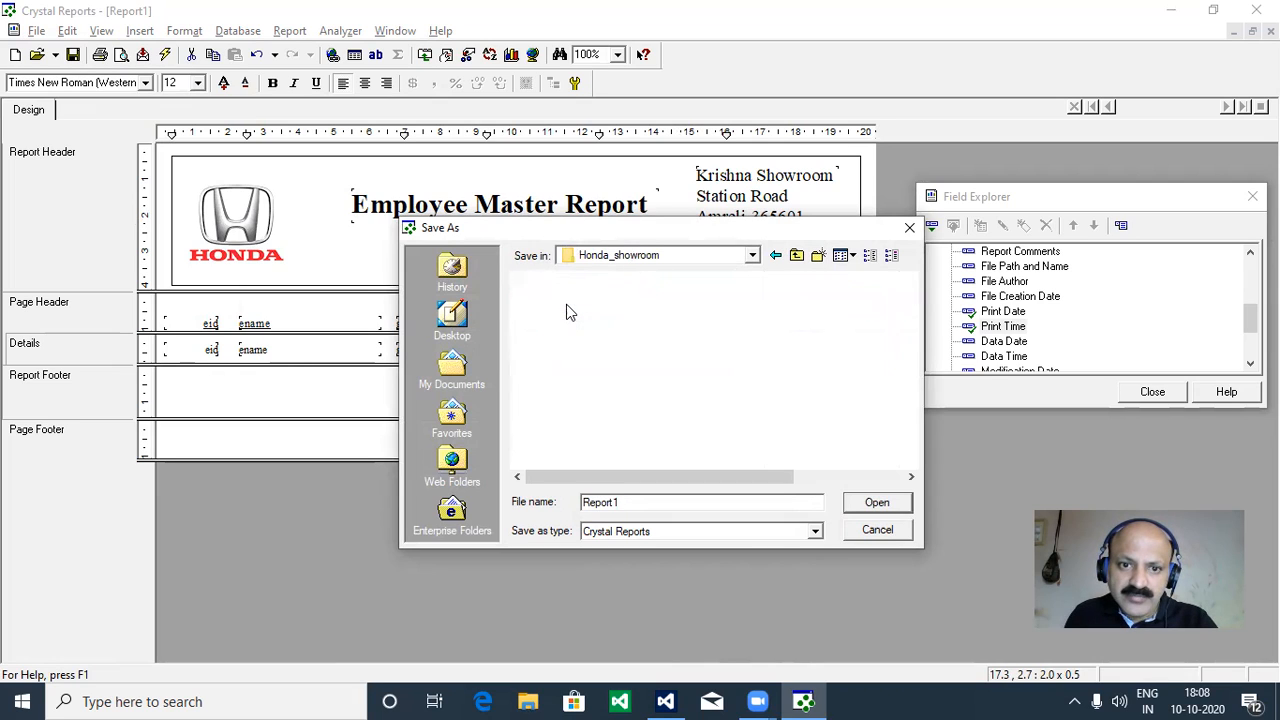
{"action": "double_click", "coordinate": [541, 304]}
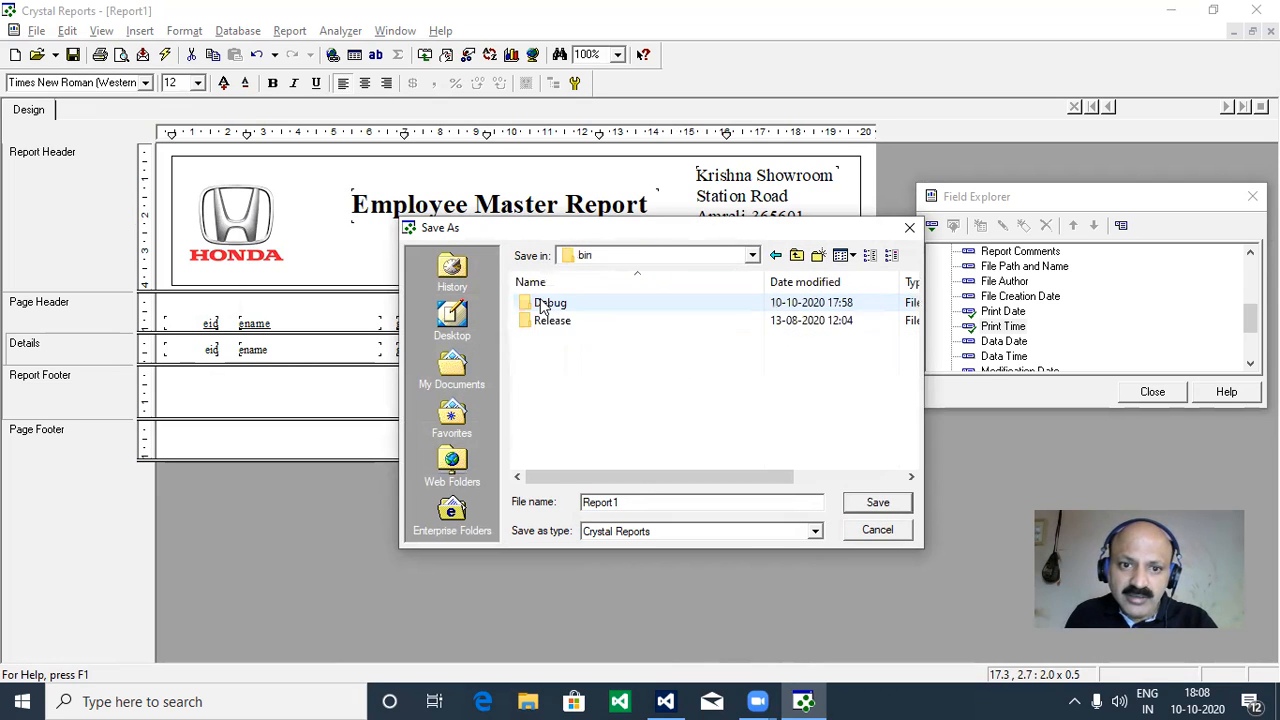
{"action": "double_click", "coordinate": [549, 304]}
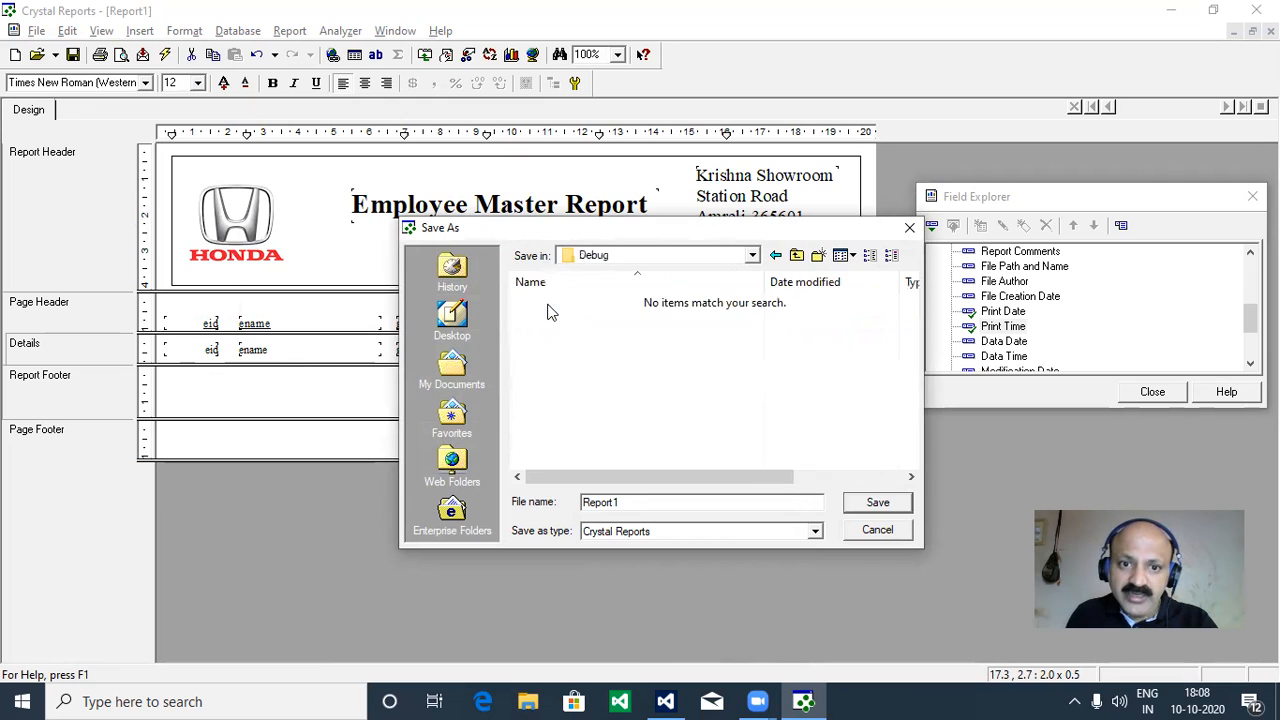
Create a new folder named Report inside Debug and open it as the save location.
{"action": "left_click", "coordinate": [817, 258]}
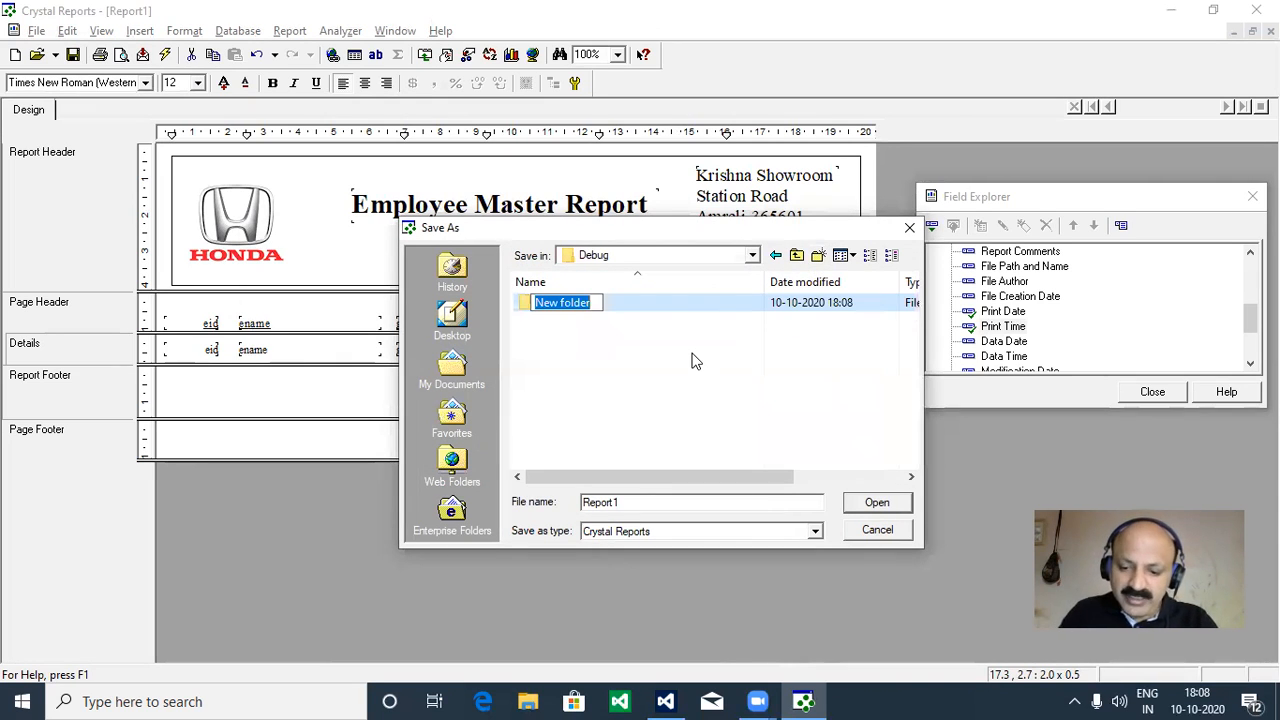
{"action": "type", "text": "Report"}
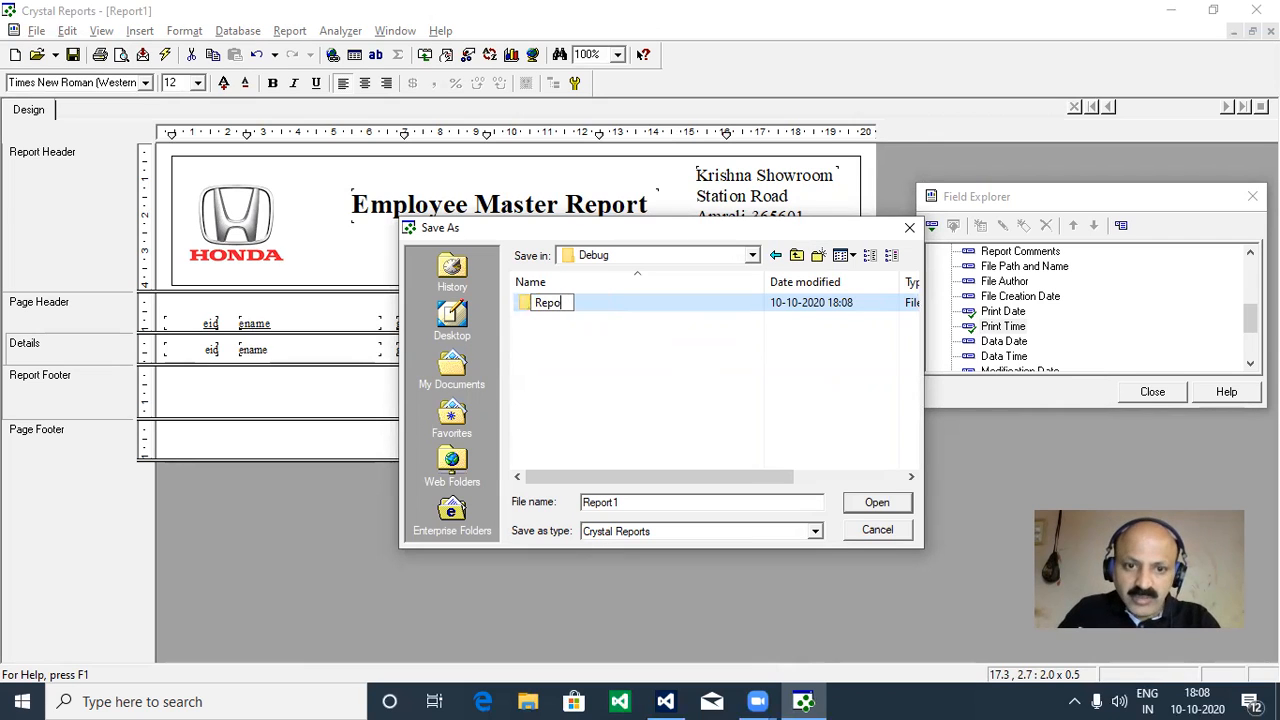
{"action": "double_click", "coordinate": [527, 307]}
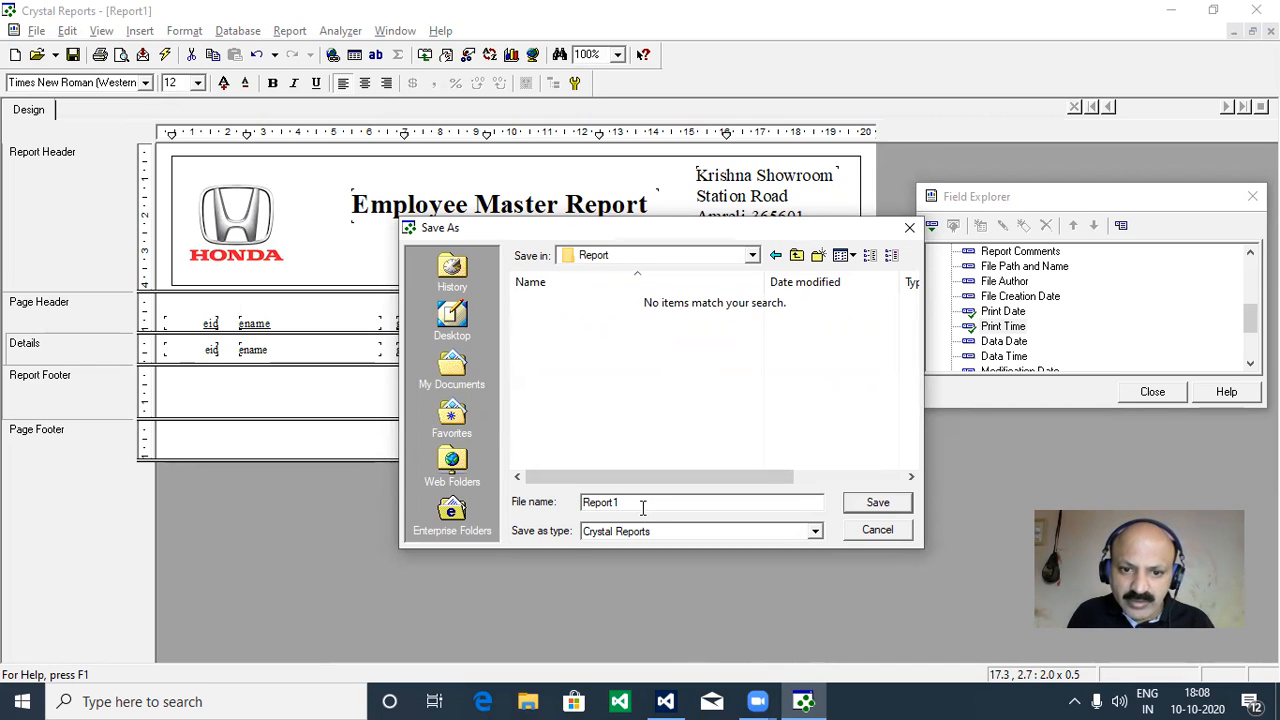
Name the report file emp_master_report and save it as a Crystal Reports file in the Report folder.
{"action": "key", "text": "BackSpace"}
{"action": "key", "text": "BackSpace"}
{"action": "key", "text": "BackSpace"}
{"action": "key", "text": "BackSpace"}
{"action": "key", "text": "BackSpace"}
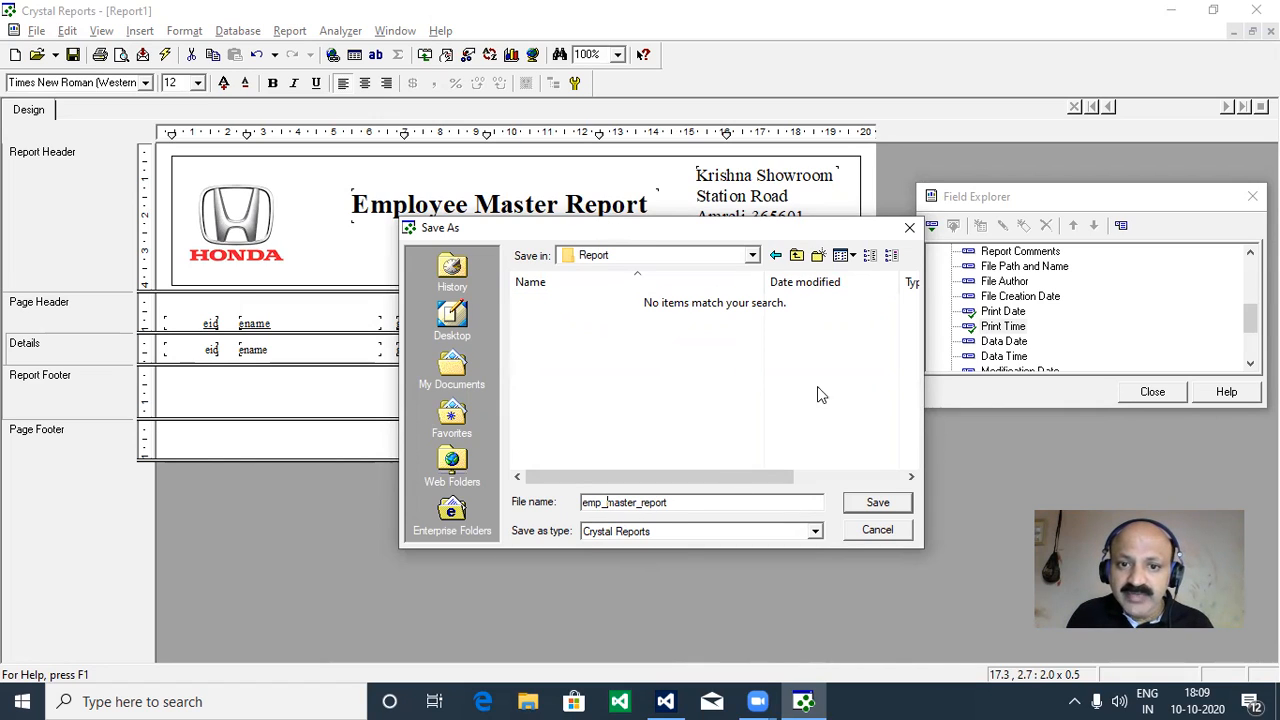
{"action": "left_click", "coordinate": [877, 504]}
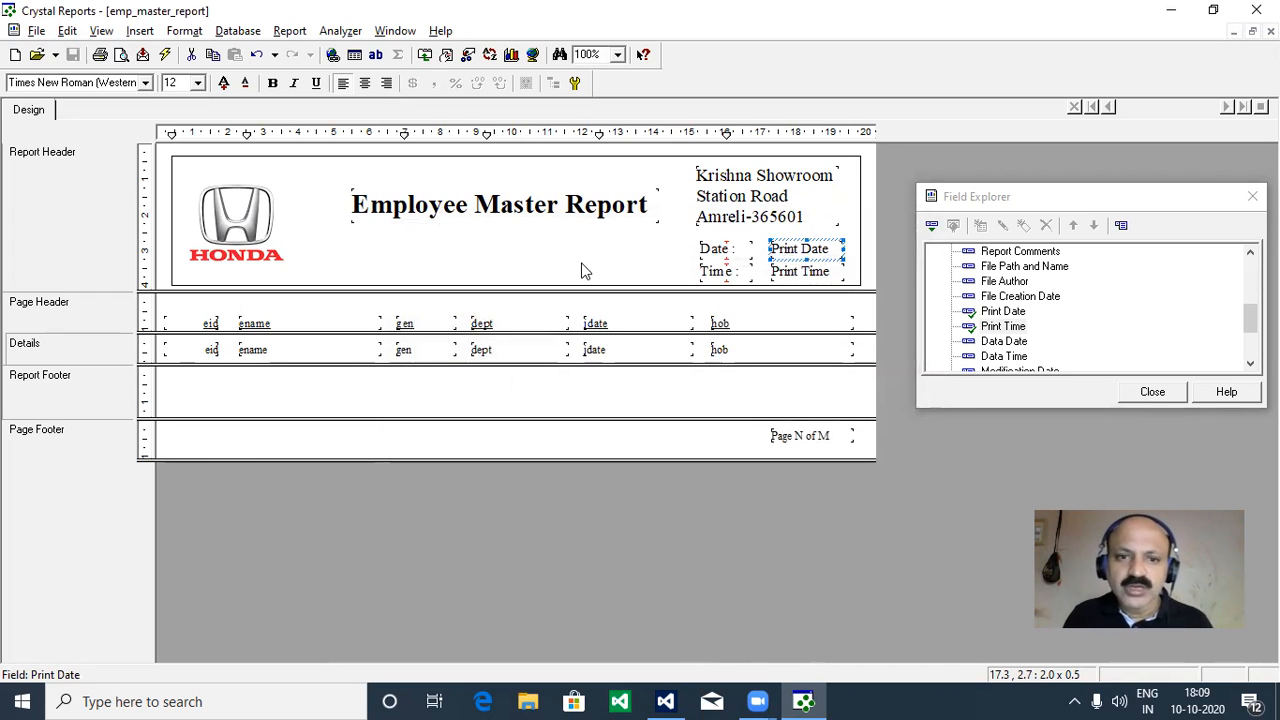
Preview the report with its data and move the Field Explorer clear of the report header.
{"action": "left_click", "coordinate": [165, 56]}
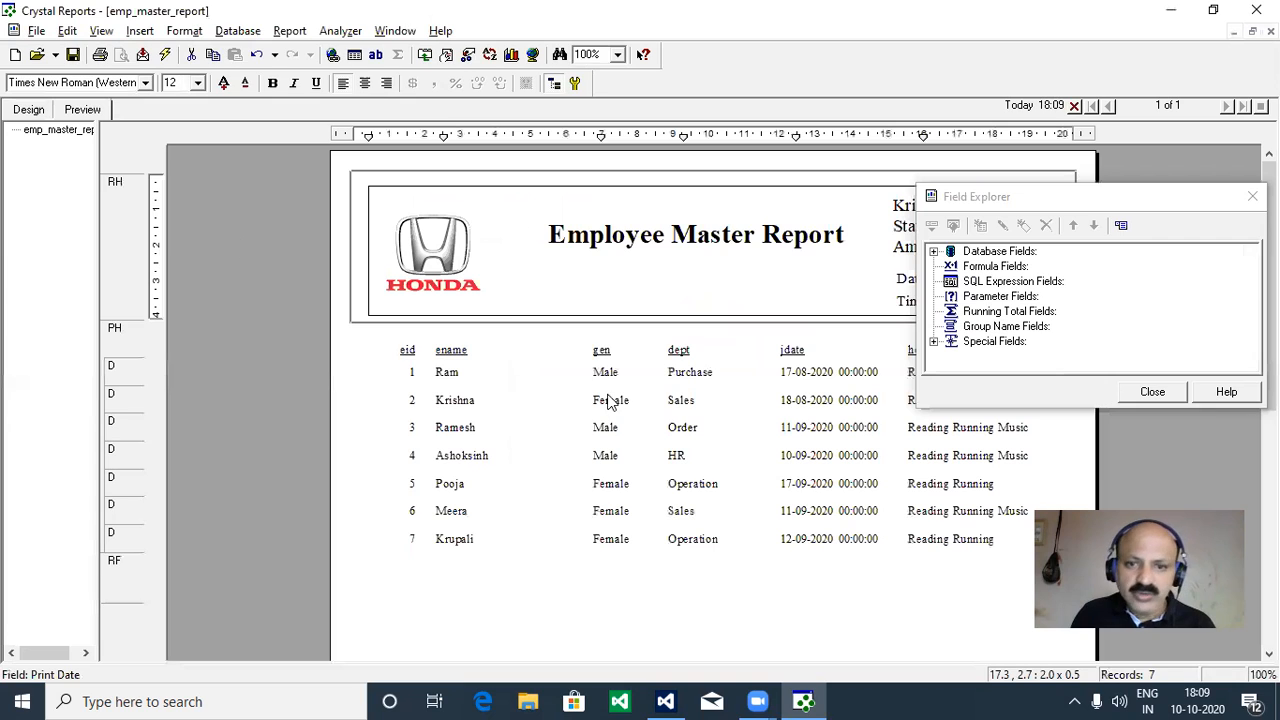
{"action": "left_click", "coordinate": [1066, 198]}
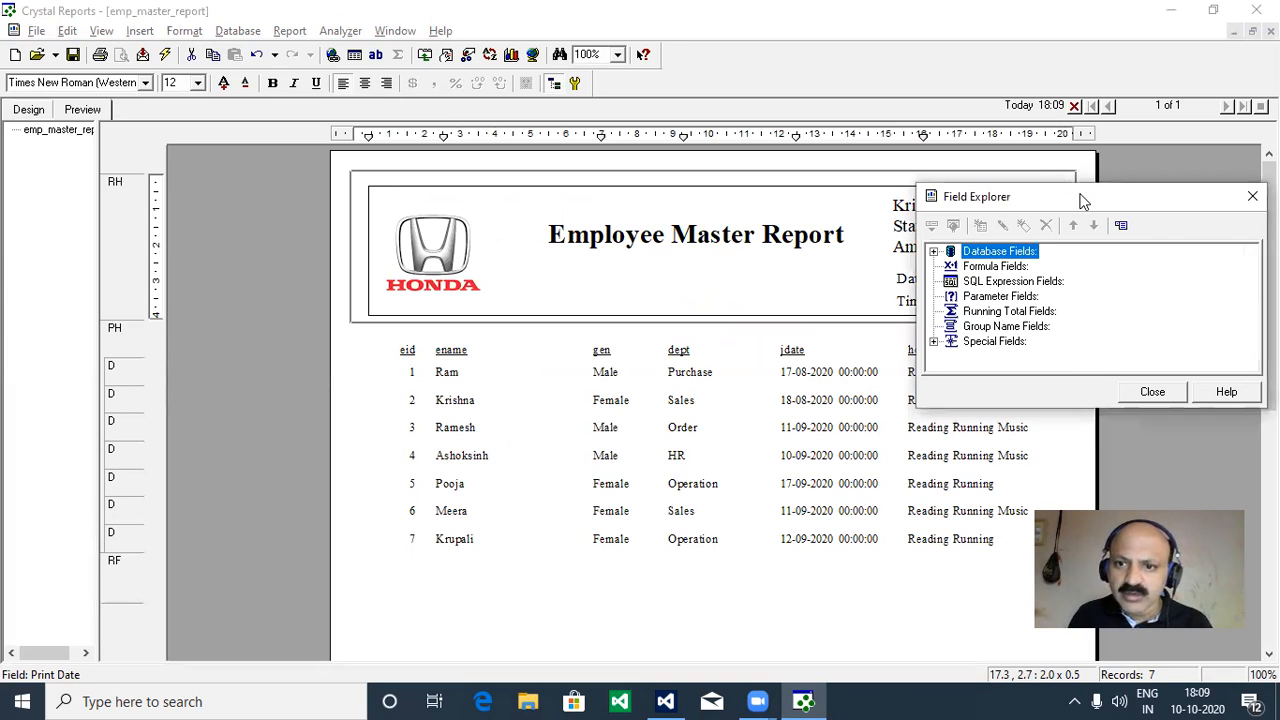
{"action": "left_click_drag", "start_coordinate": [1080, 200], "coordinate": [1279, 181]}
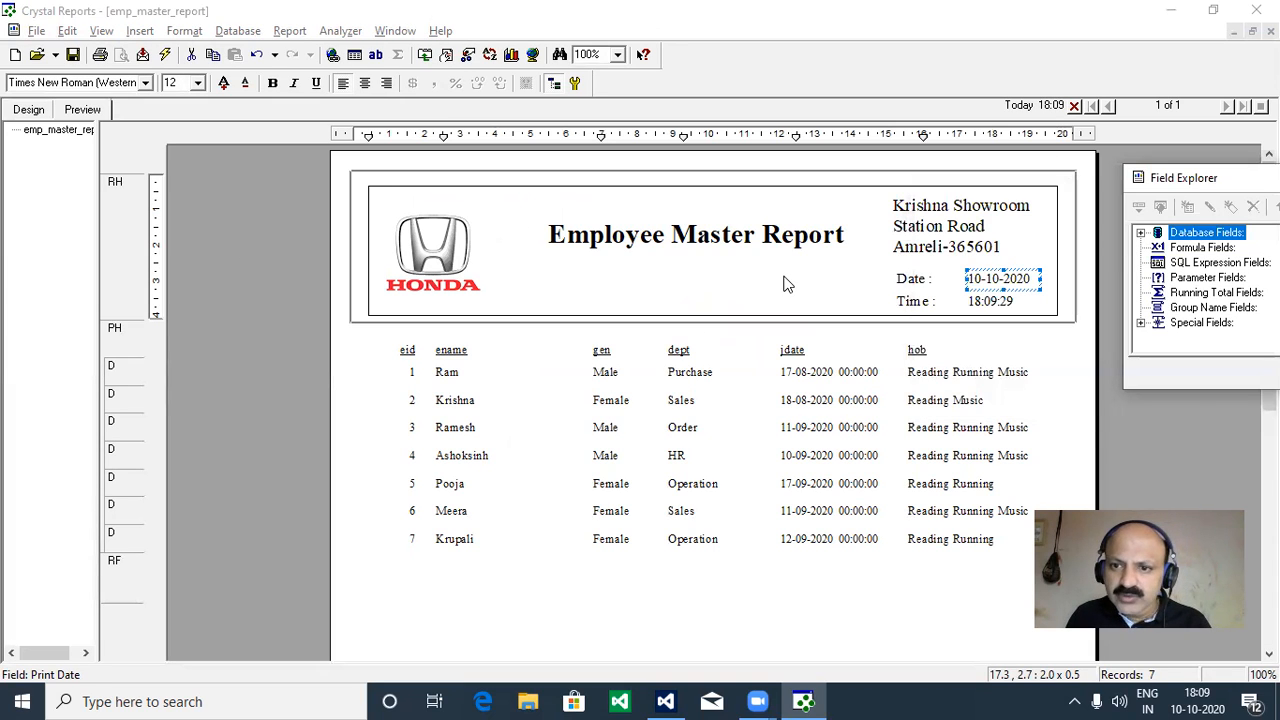
{"action": "left_click", "coordinate": [784, 284]}
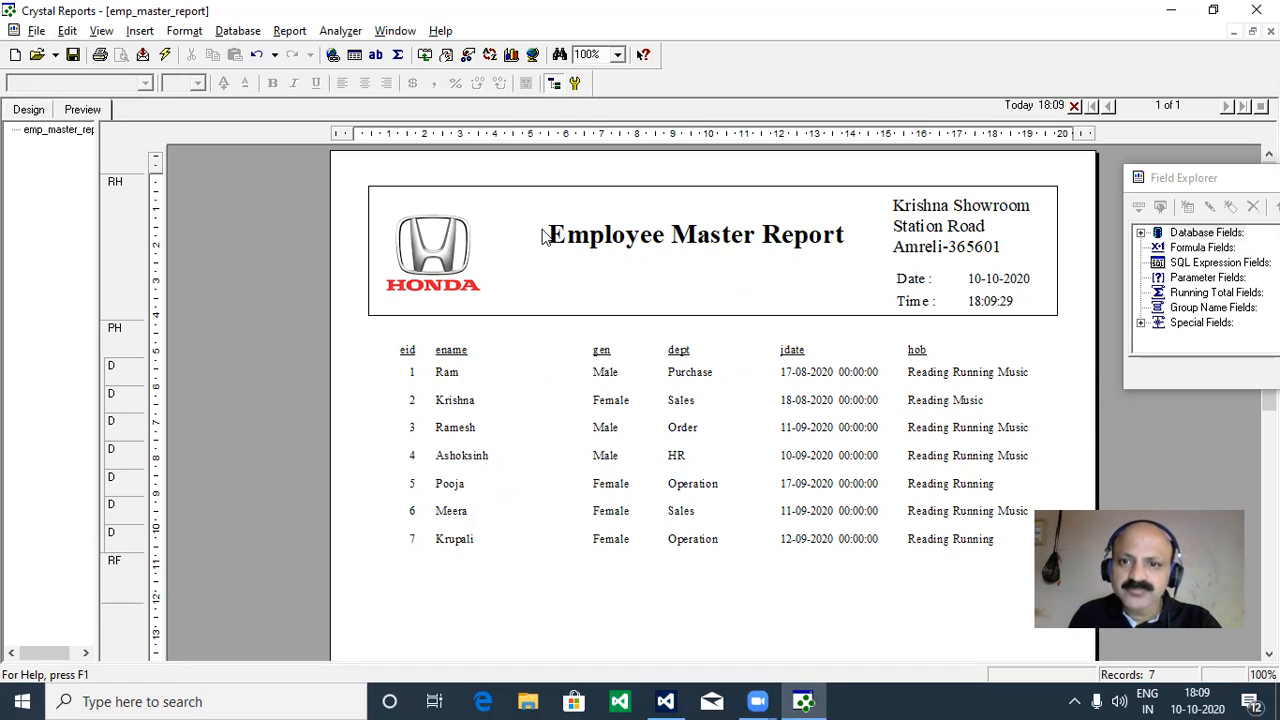
Return to the report design and rename the eid column heading in the Page Header to "Id".
{"action": "left_click", "coordinate": [28, 111]}
{"action": "left_click", "coordinate": [209, 322]}
{"action": "left_click", "coordinate": [209, 322]}
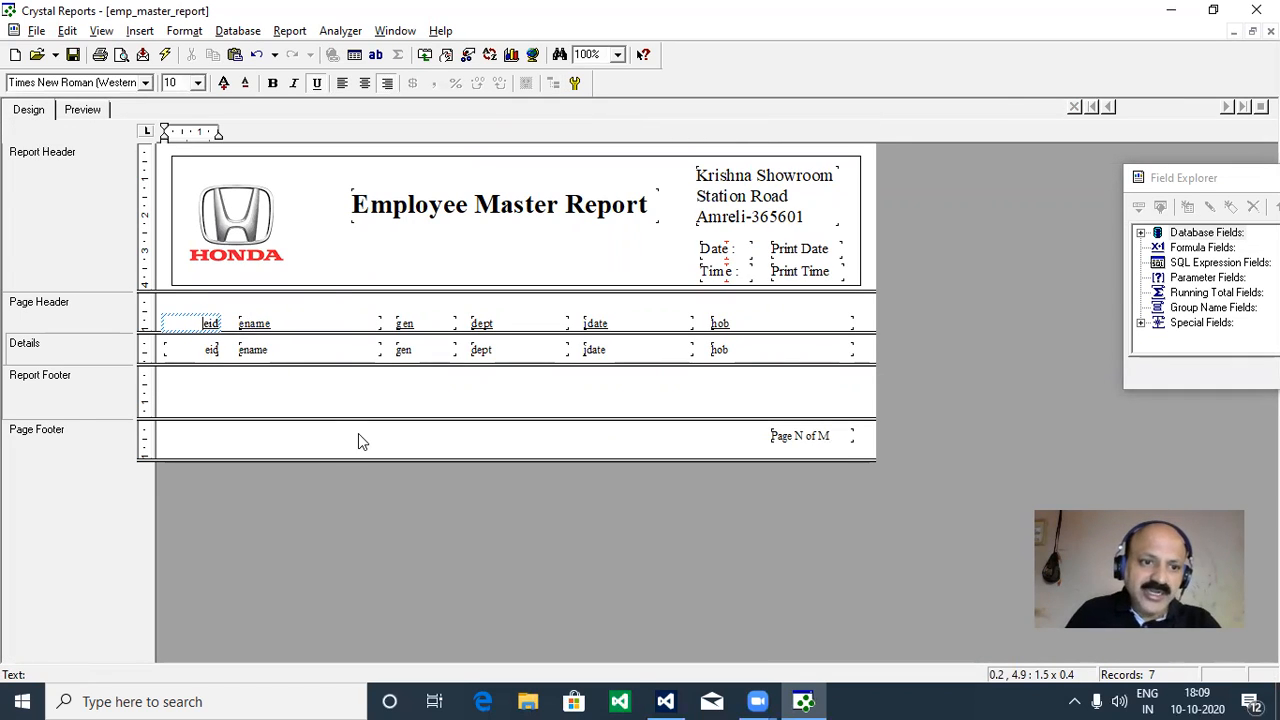
{"action": "key", "text": "BackSpace"}
{"action": "key", "text": "BackSpace"}
{"action": "key", "text": "BackSpace"}
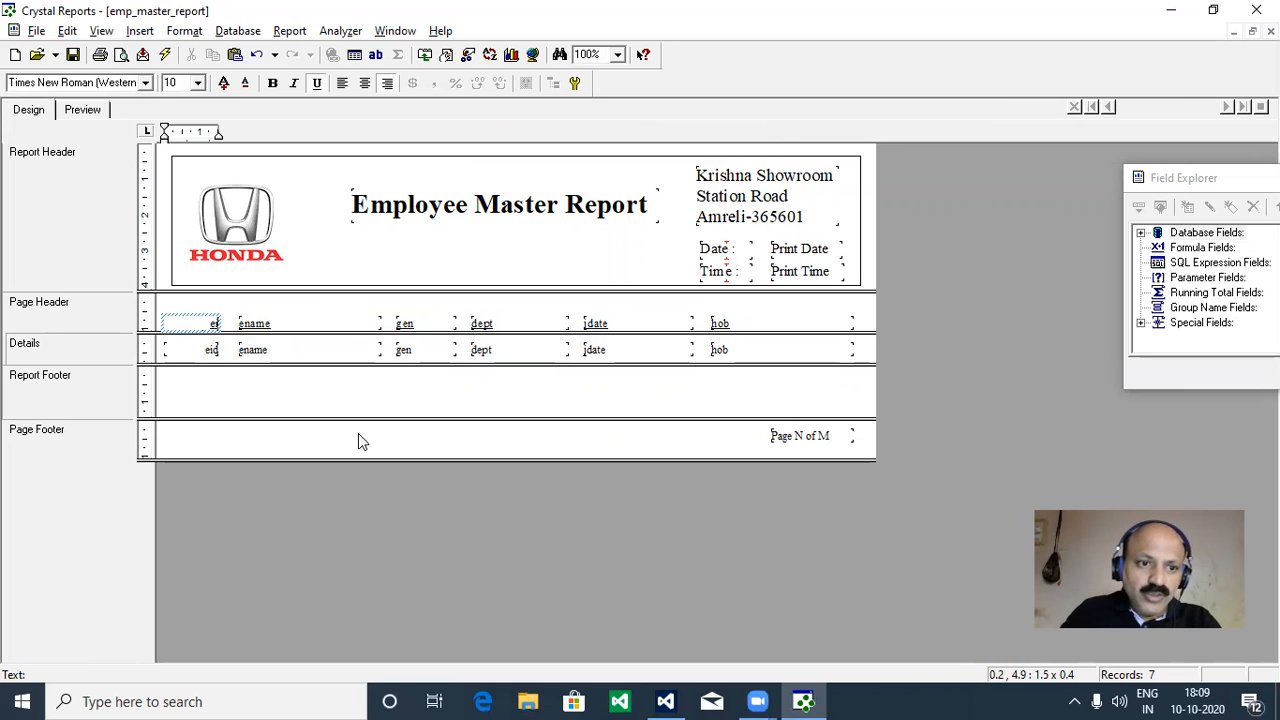
{"action": "type", "text": "Id"}
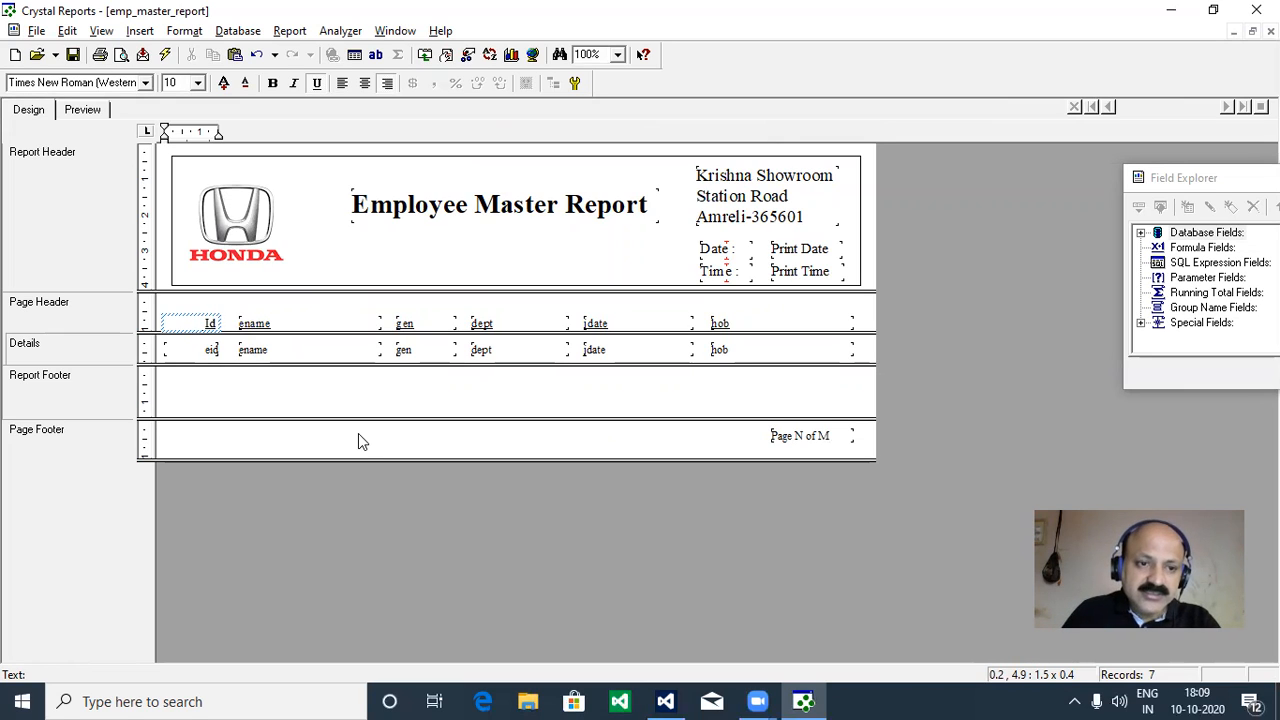
{"action": "key", "text": "BackSpace"}
{"action": "key", "text": "BackSpace"}
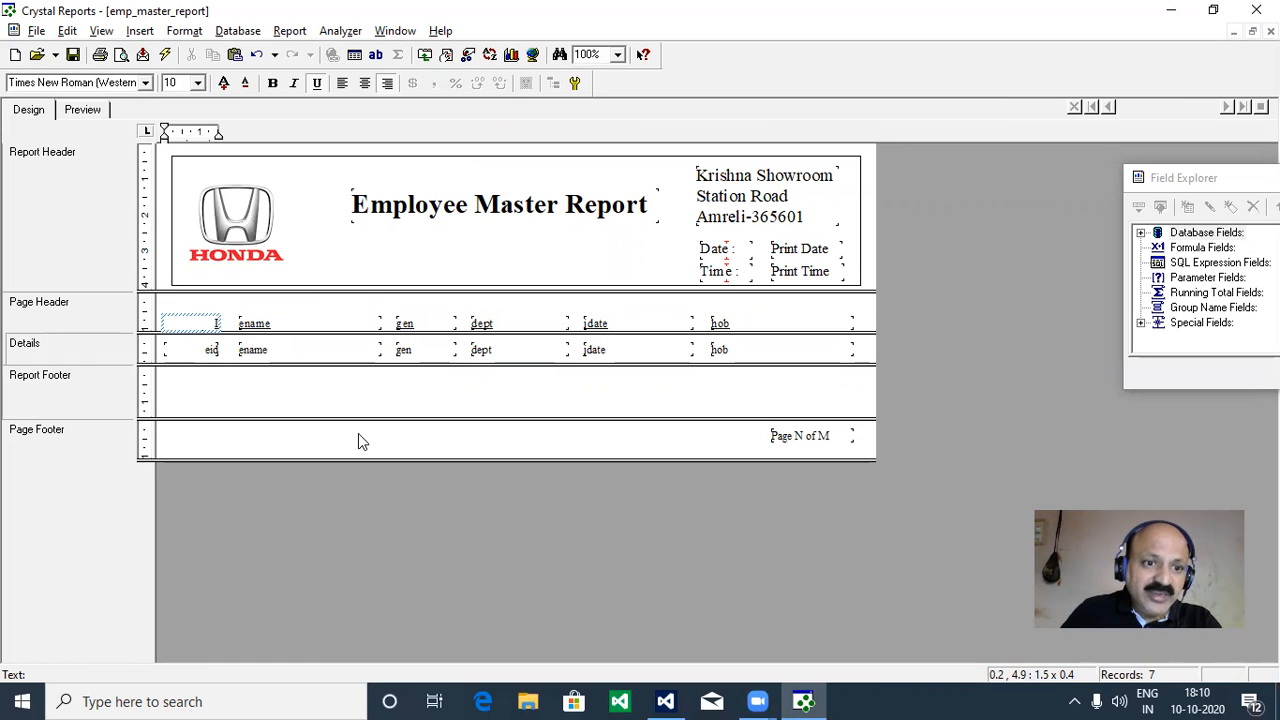
{"action": "type", "text": "Id"}
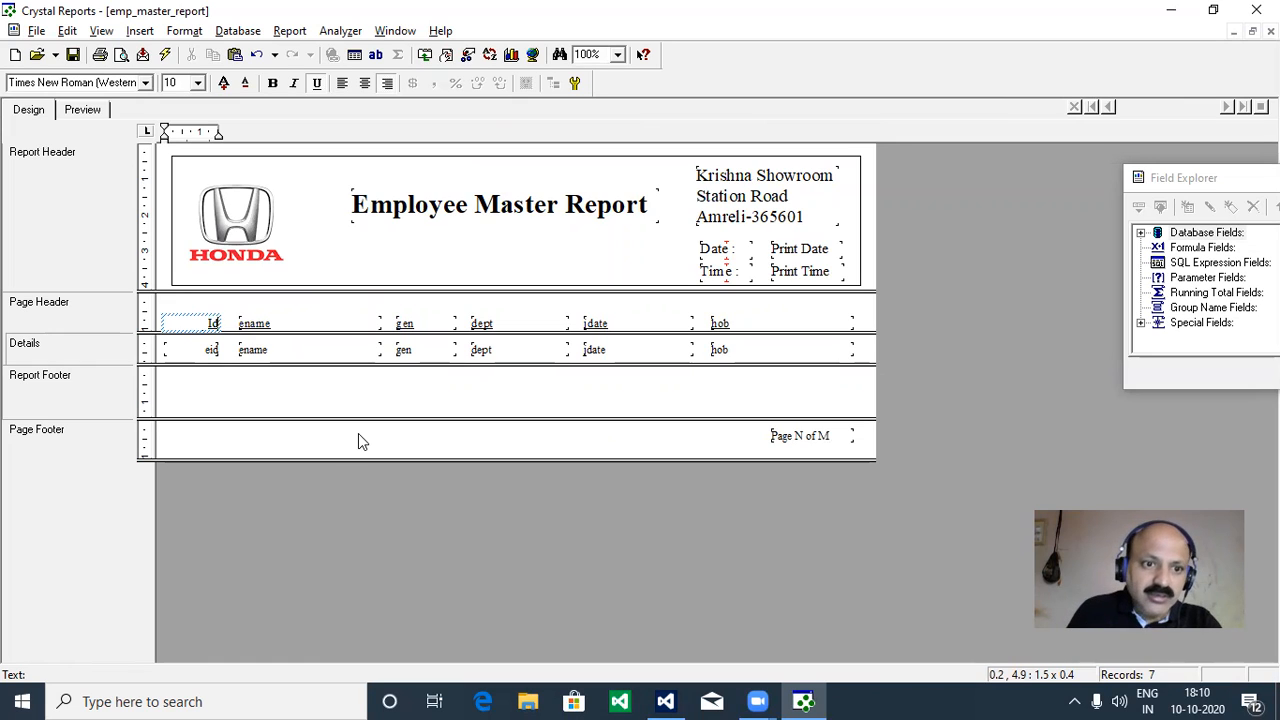
Format the Id column heading as bold, font size 12, without underline.
{"action": "left_click", "coordinate": [316, 321]}
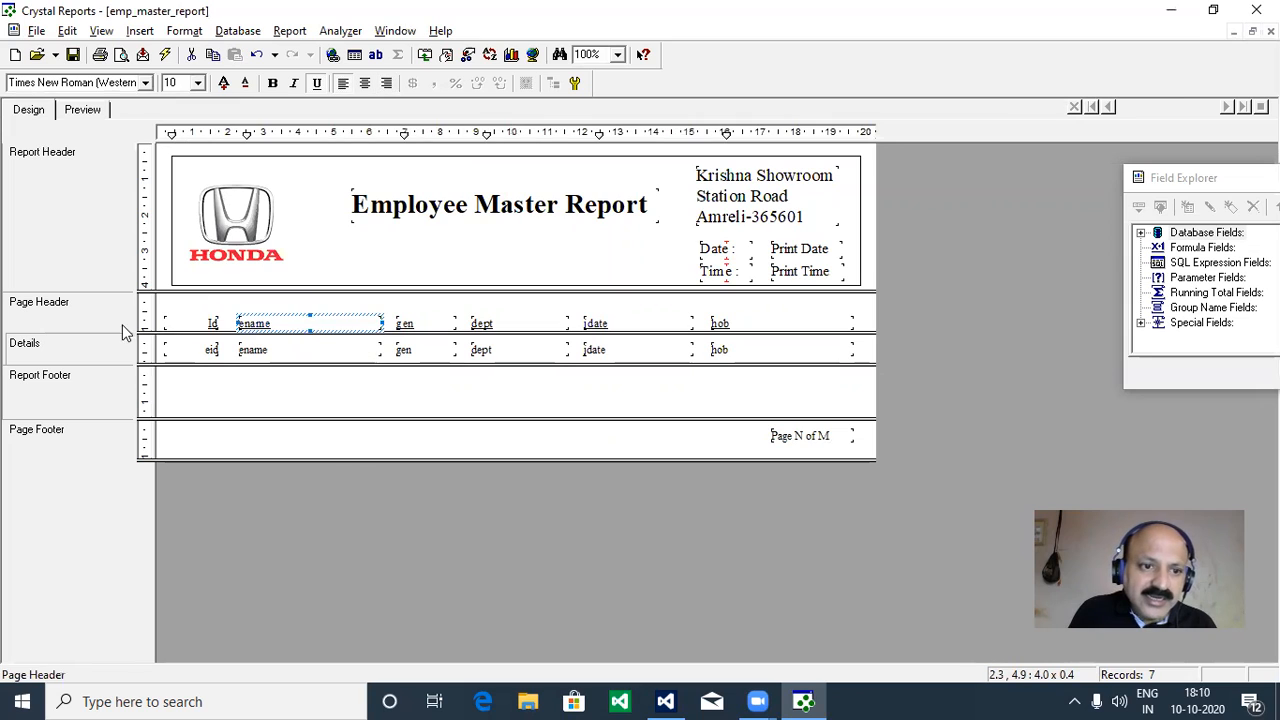
{"action": "left_click", "coordinate": [182, 322]}
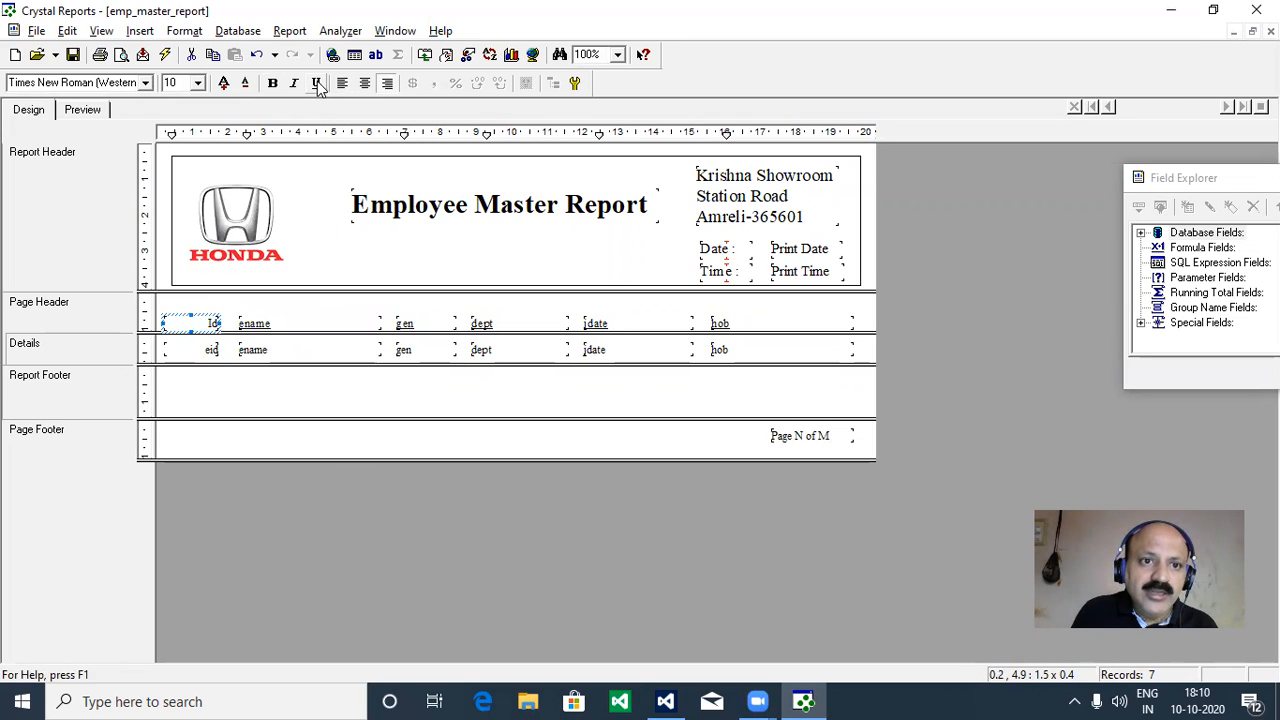
{"action": "left_click", "coordinate": [273, 83]}
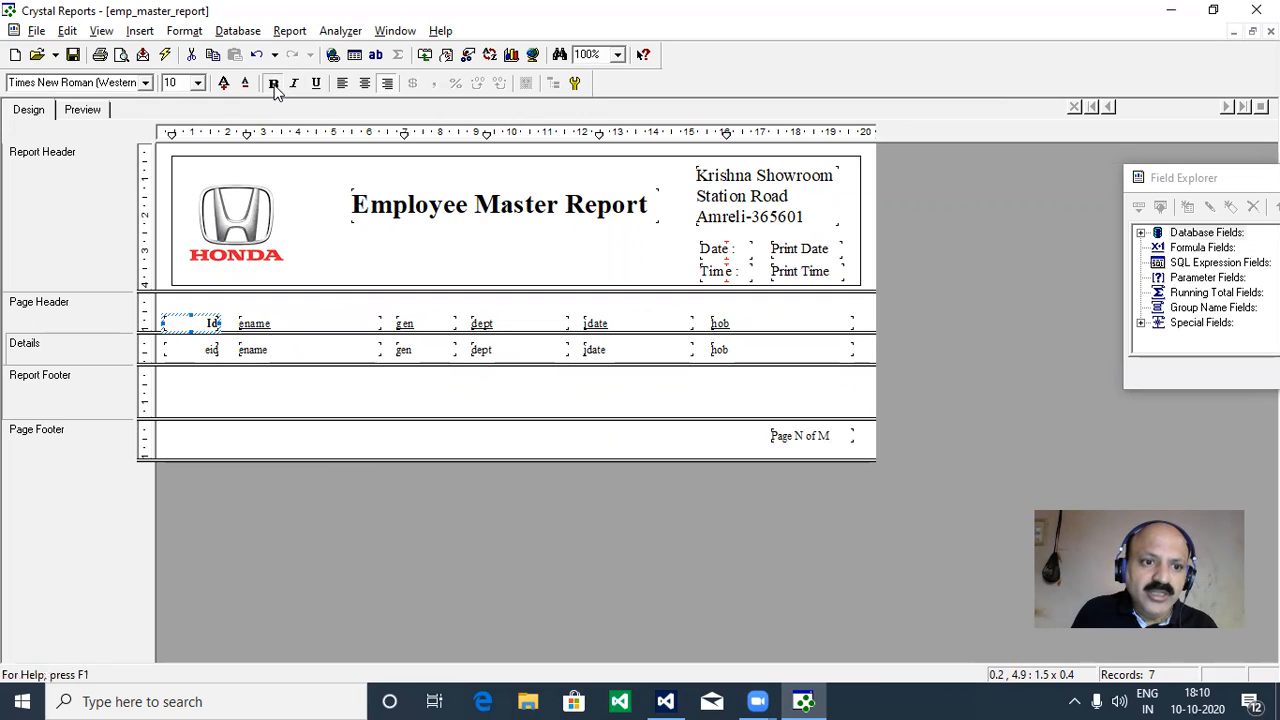
{"action": "left_click", "coordinate": [198, 83]}
{"action": "left_click", "coordinate": [182, 124]}
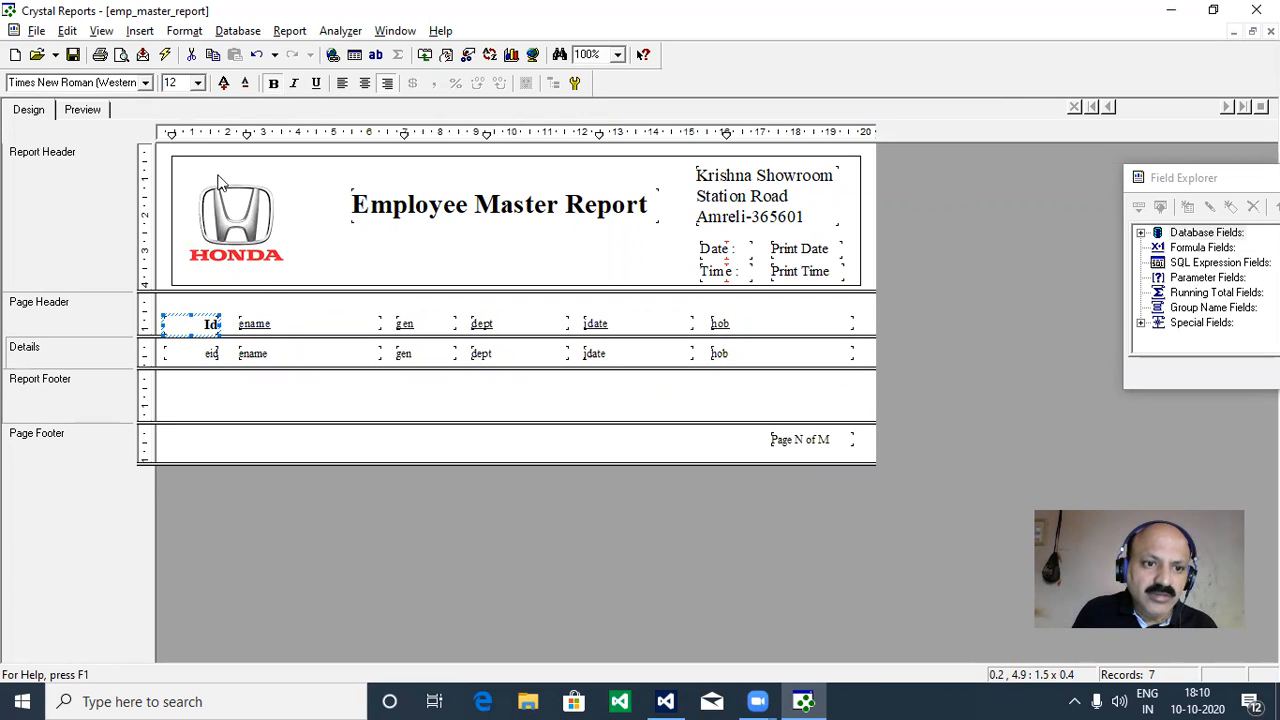
Set the eid field in the Details section to font size 12.
{"action": "left_click", "coordinate": [214, 355]}
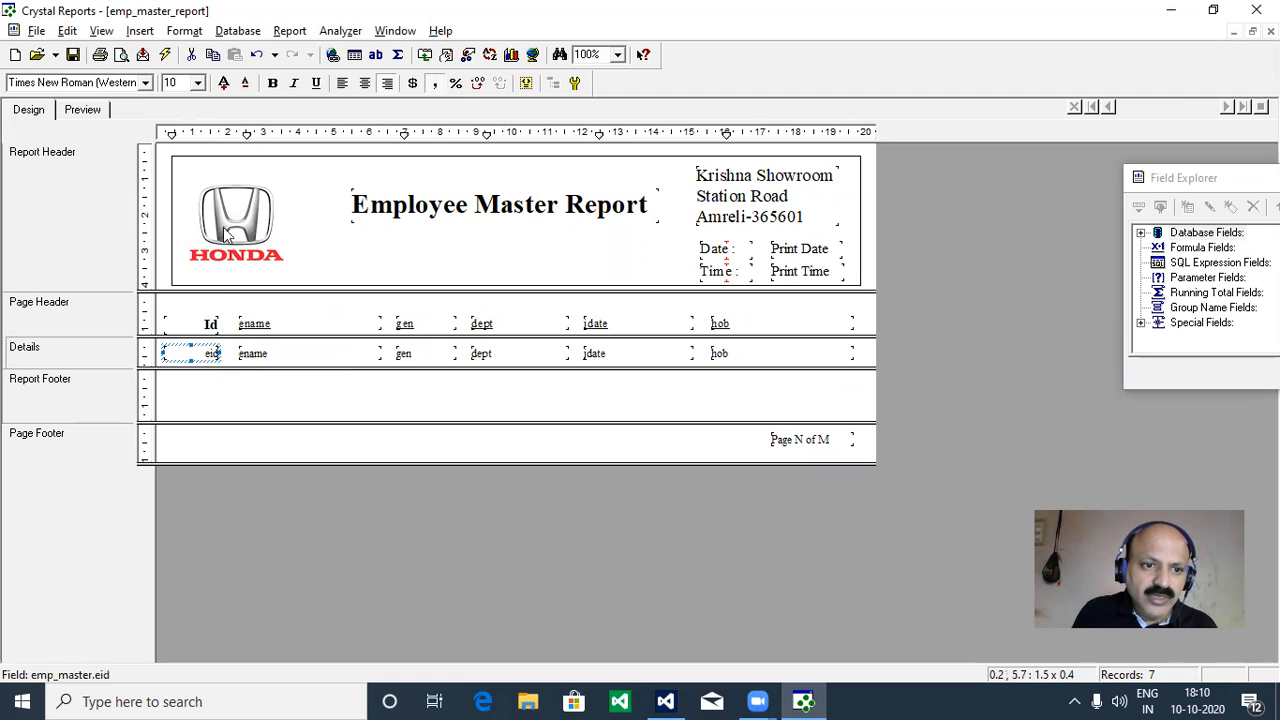
{"action": "left_click", "coordinate": [198, 83]}
{"action": "left_click", "coordinate": [180, 127]}
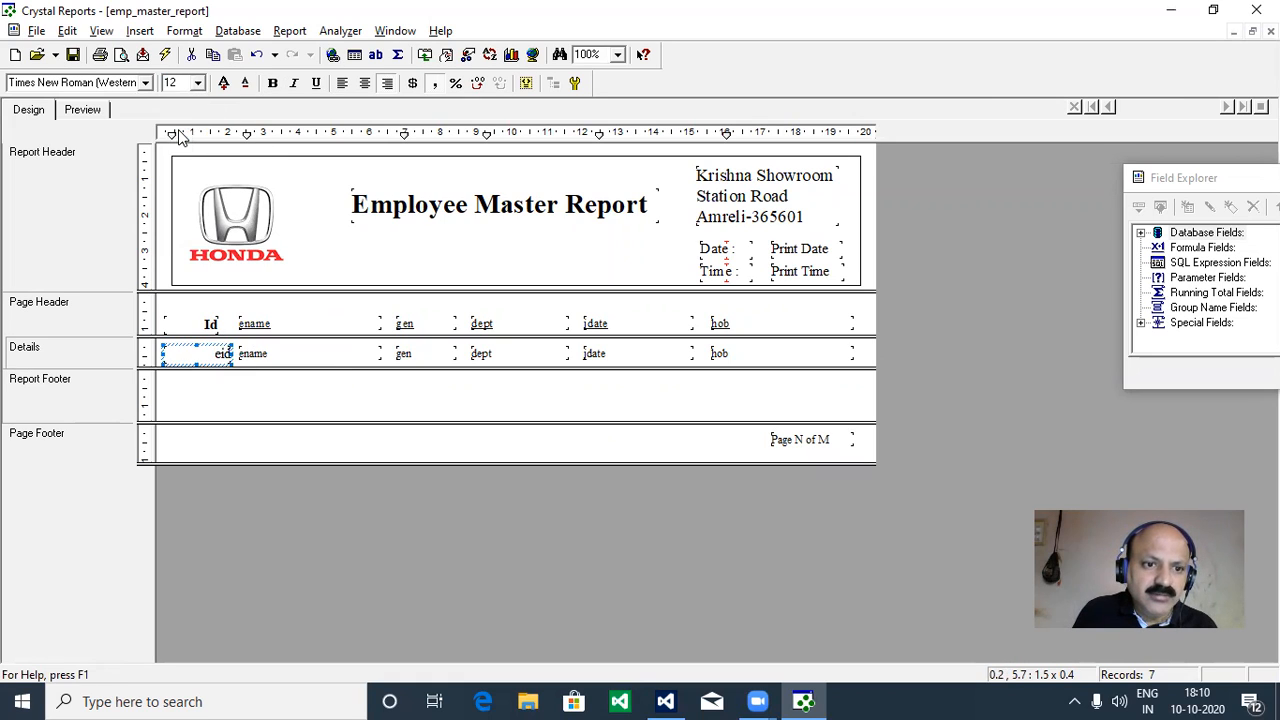
Rename the ename column heading in the Page Header to "Name".
{"action": "left_click", "coordinate": [256, 327]}
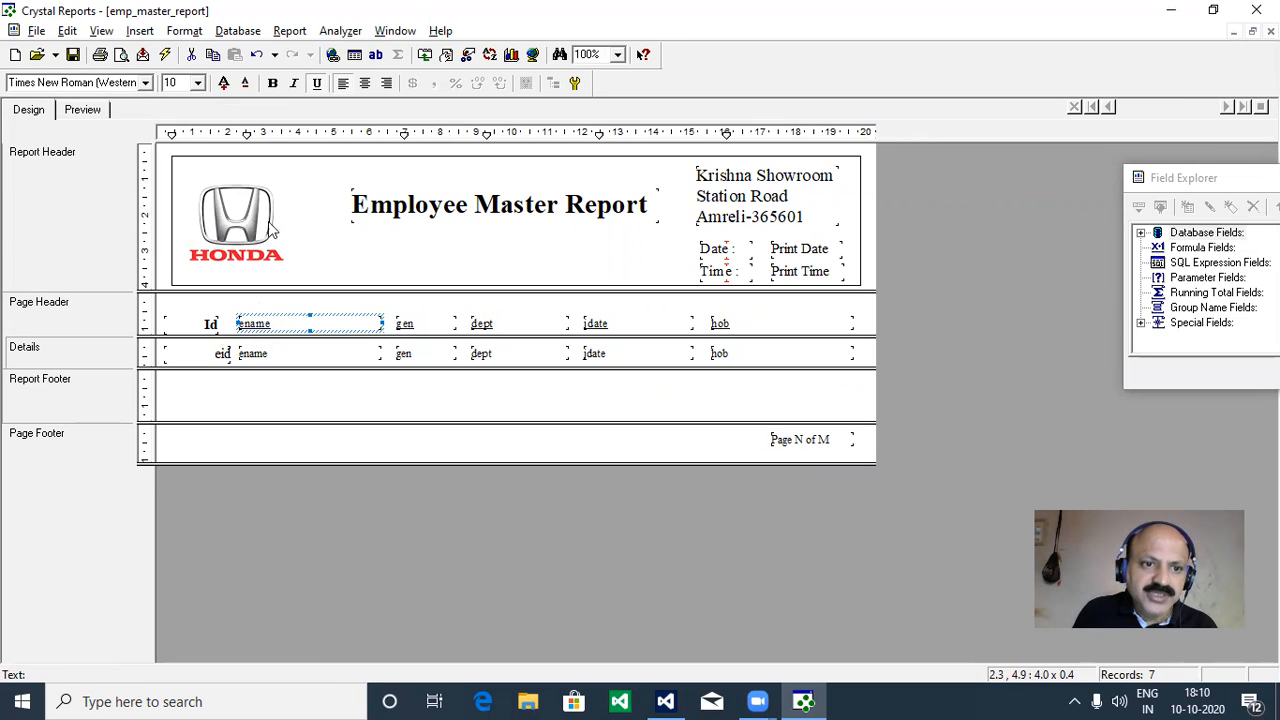
{"action": "left_click", "coordinate": [291, 323]}
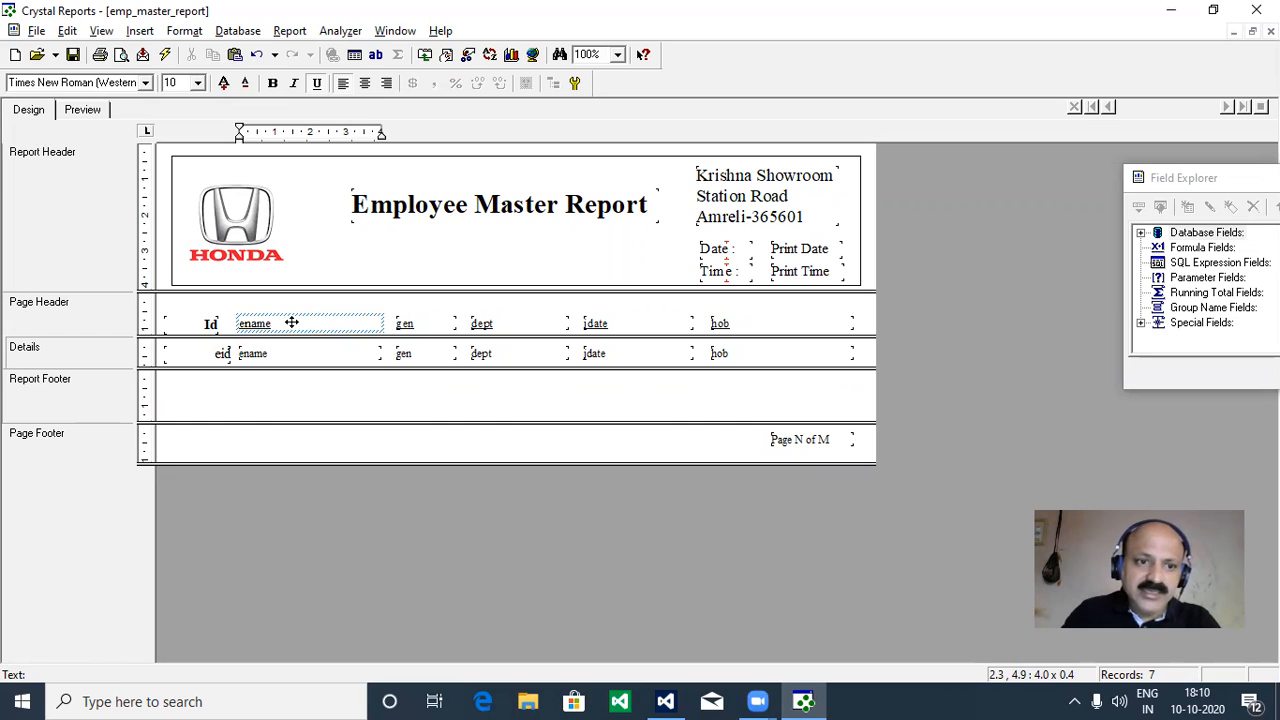
{"action": "key", "text": "BackSpace"}
{"action": "key", "text": "BackSpace"}
{"action": "key", "text": "BackSpace"}
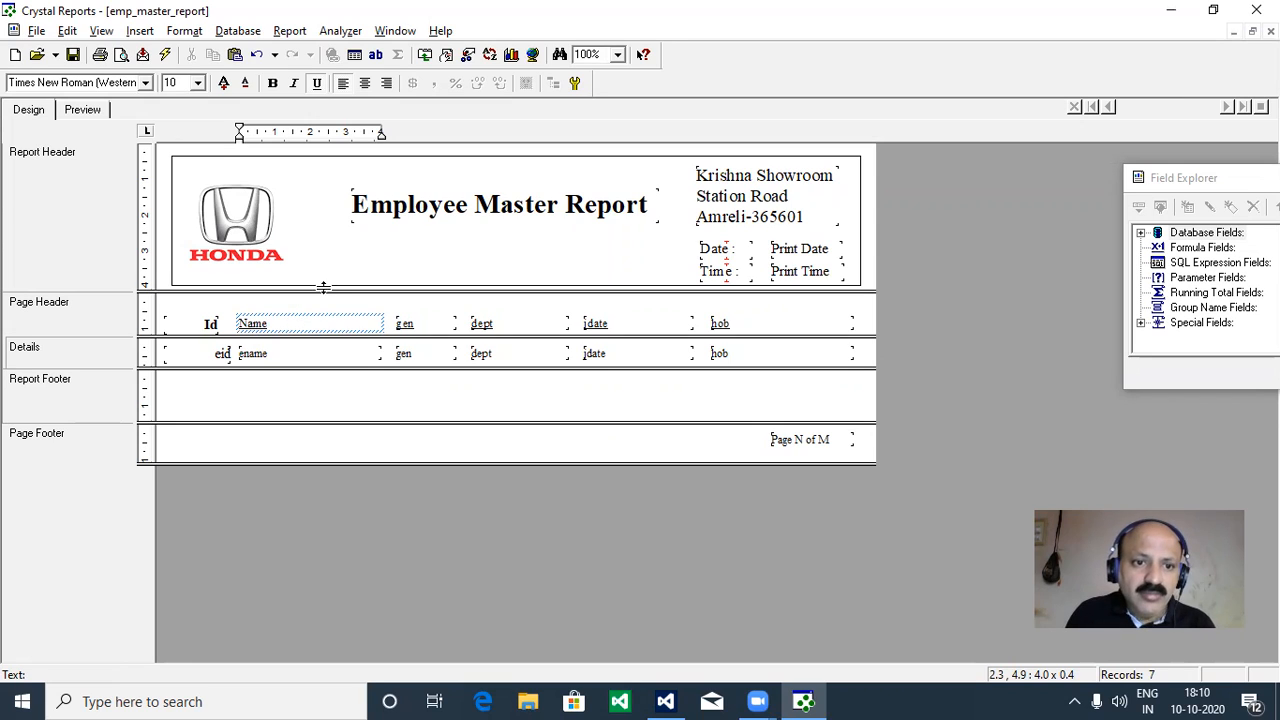
{"action": "left_click", "coordinate": [263, 308]}
Remove the underline from the Name column heading and make it bold at font size 12.
{"action": "left_click", "coordinate": [264, 323]}
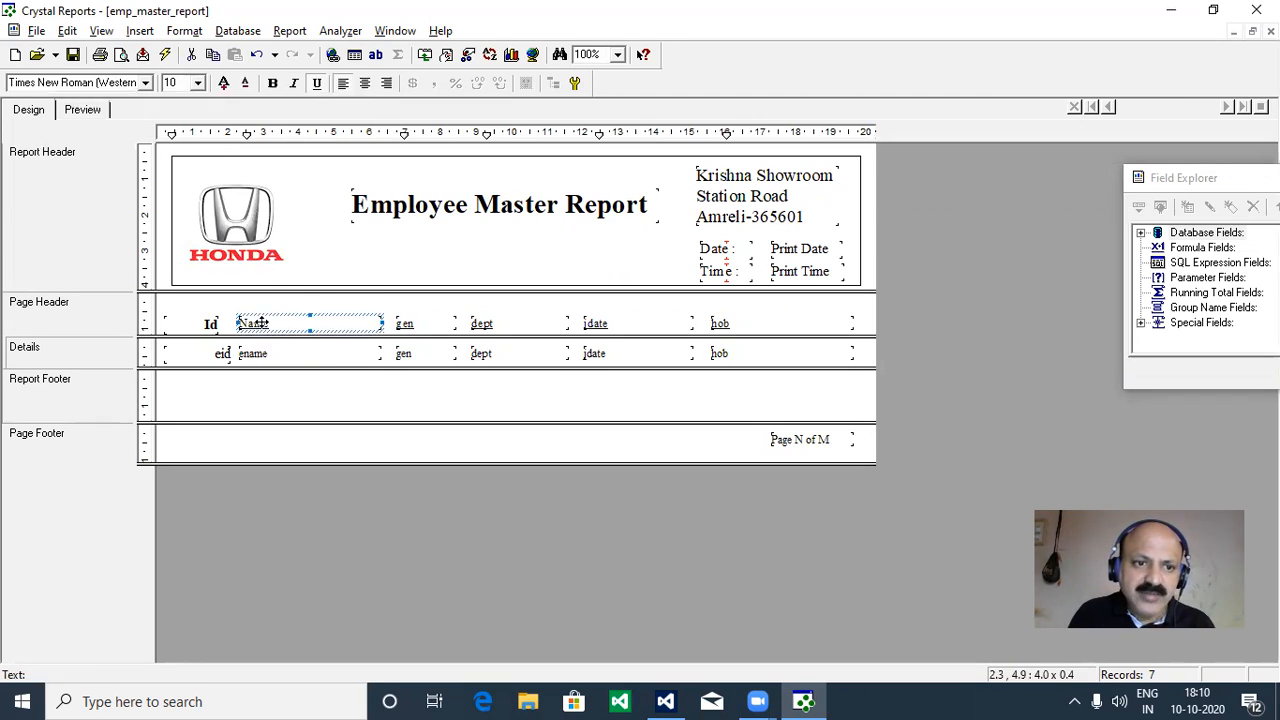
{"action": "left_click", "coordinate": [316, 83]}
{"action": "left_click", "coordinate": [272, 83]}
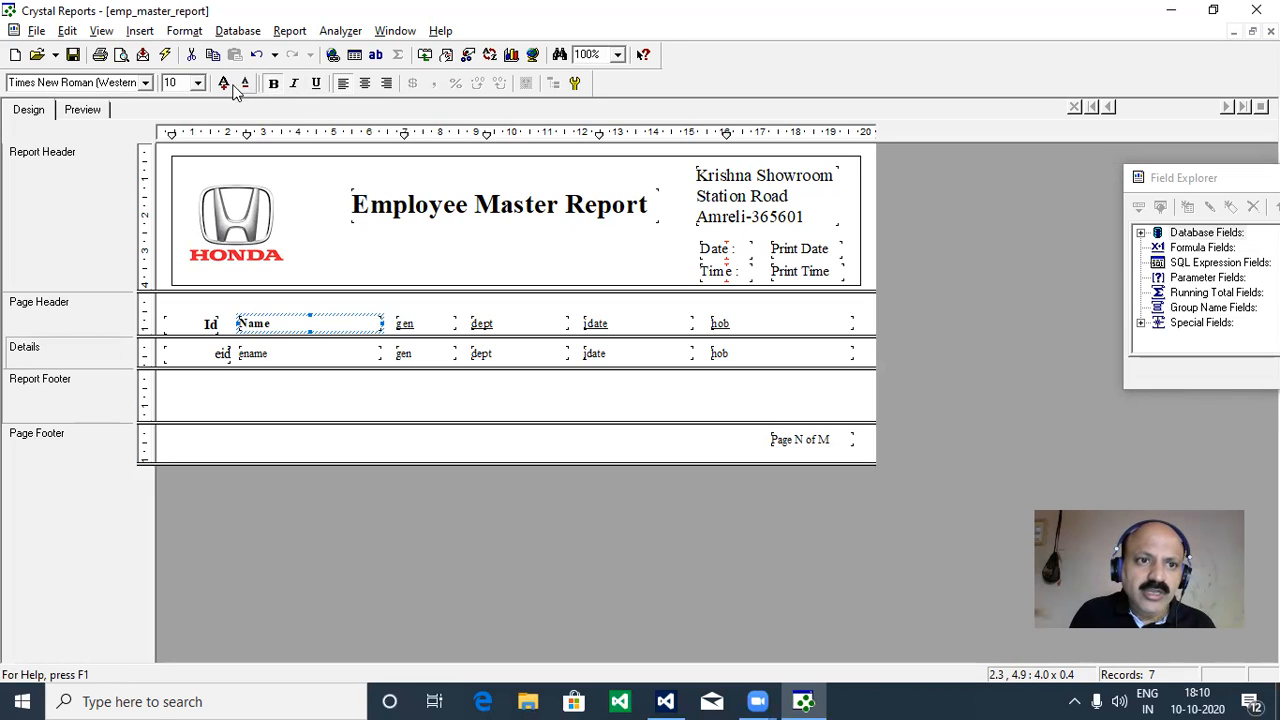
{"action": "left_click", "coordinate": [198, 83]}
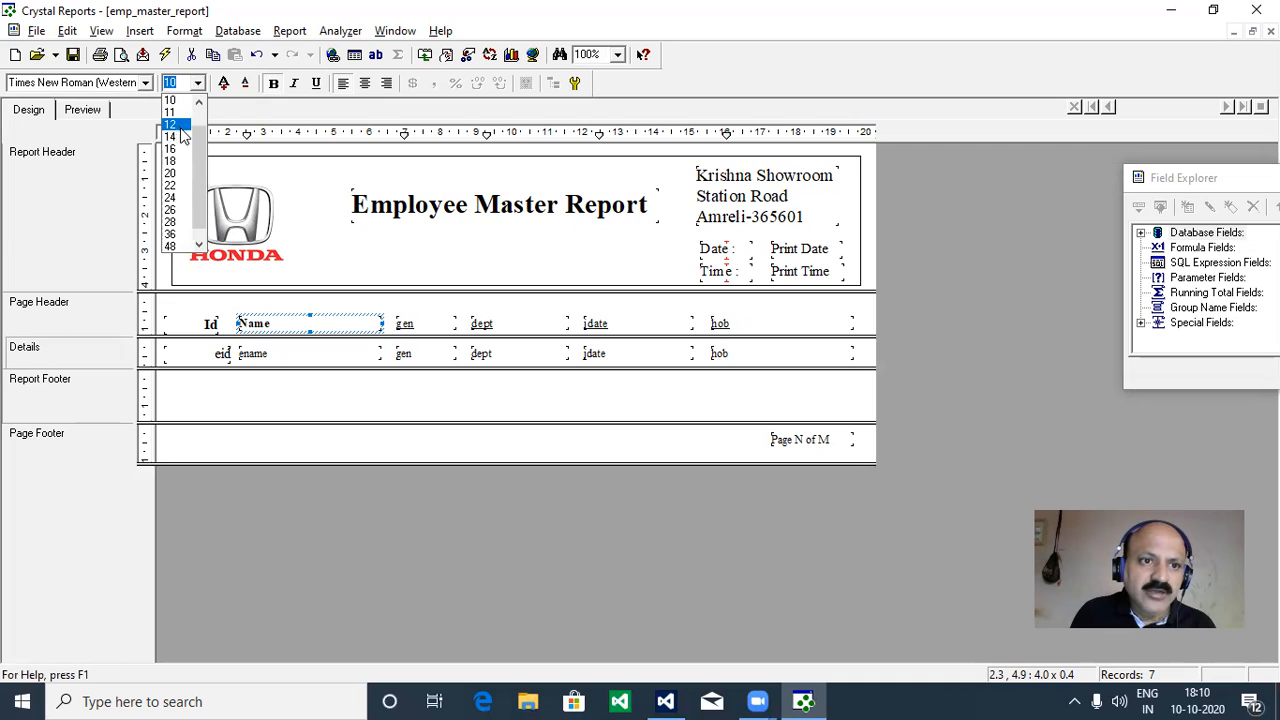
{"action": "left_click", "coordinate": [177, 145]}
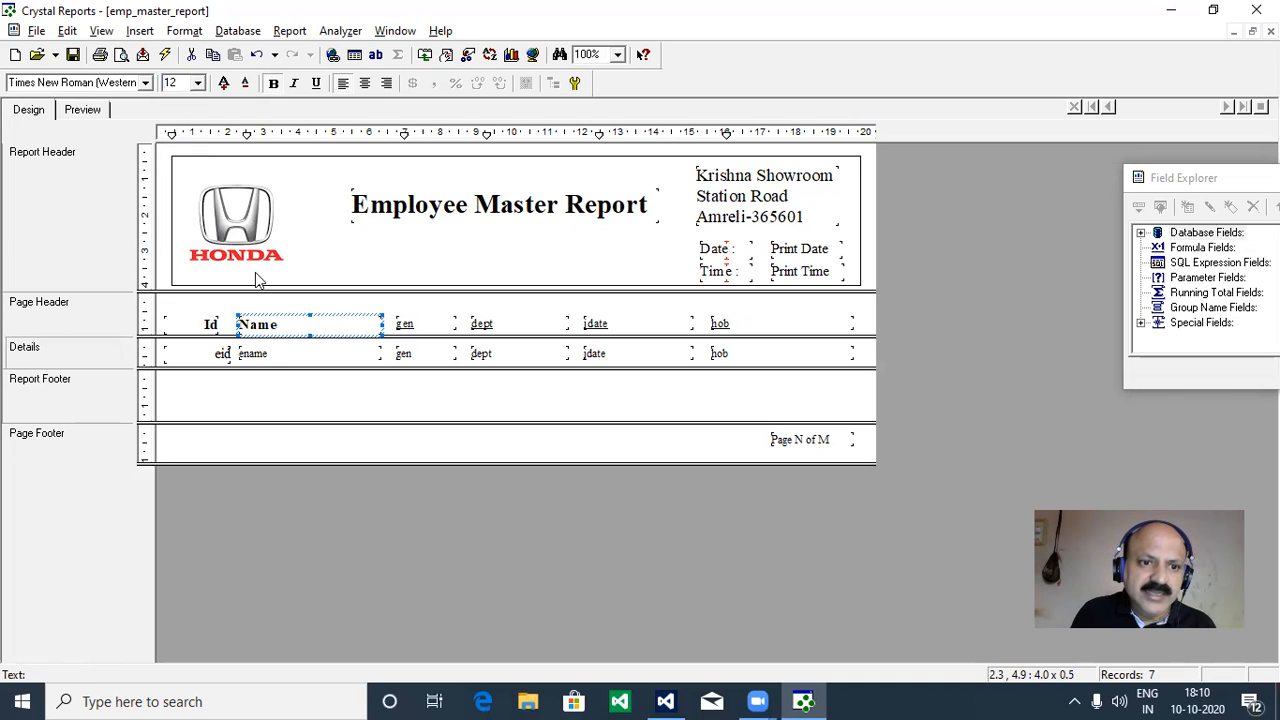
Set the ename field in the Details section to font size 12.
{"action": "left_click", "coordinate": [259, 355]}
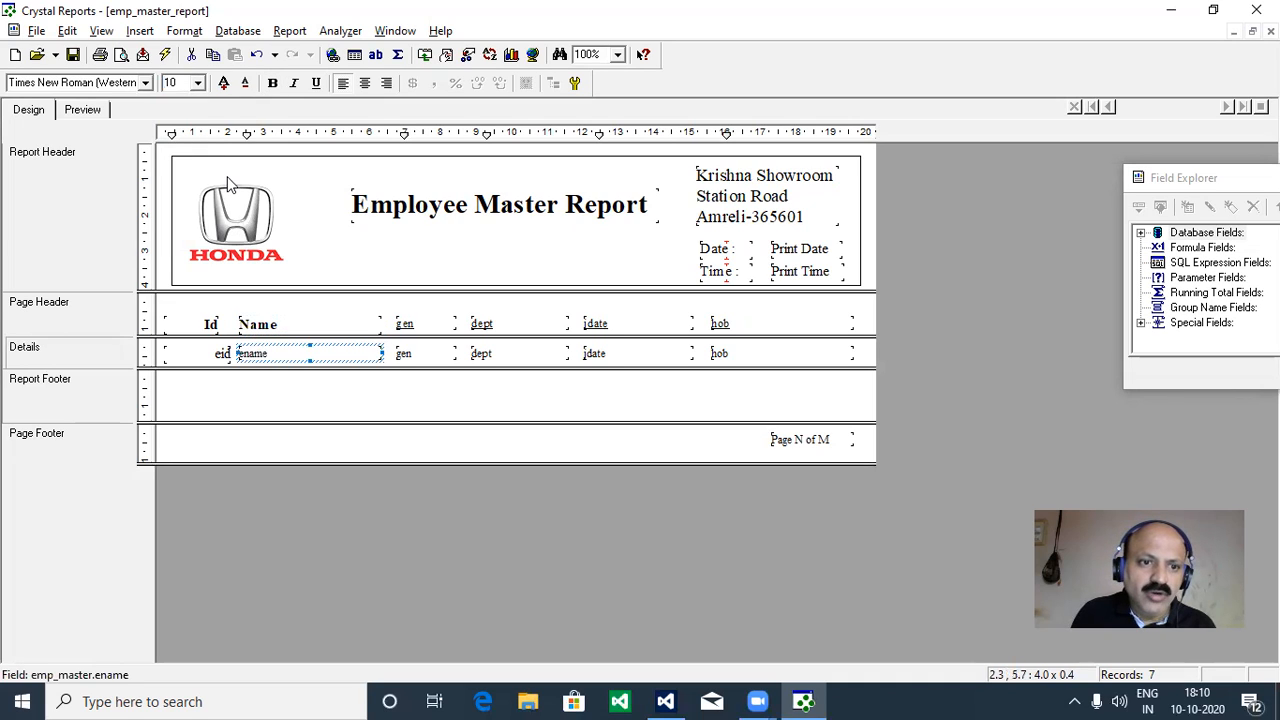
{"action": "left_click", "coordinate": [198, 83]}
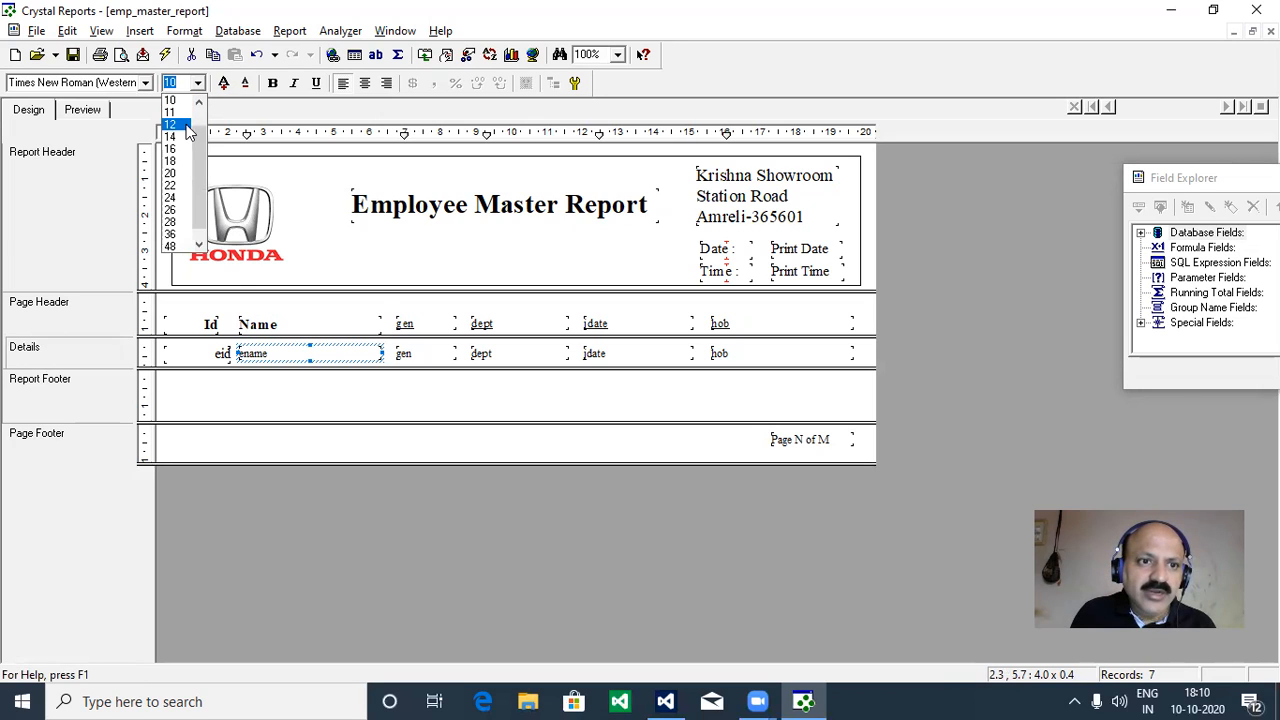
{"action": "left_click", "coordinate": [177, 145]}
Rename the gen column heading in the Page Header to "Gender".
{"action": "left_click", "coordinate": [406, 326]}
{"action": "left_click_drag", "start_coordinate": [427, 324], "coordinate": [428, 324]}
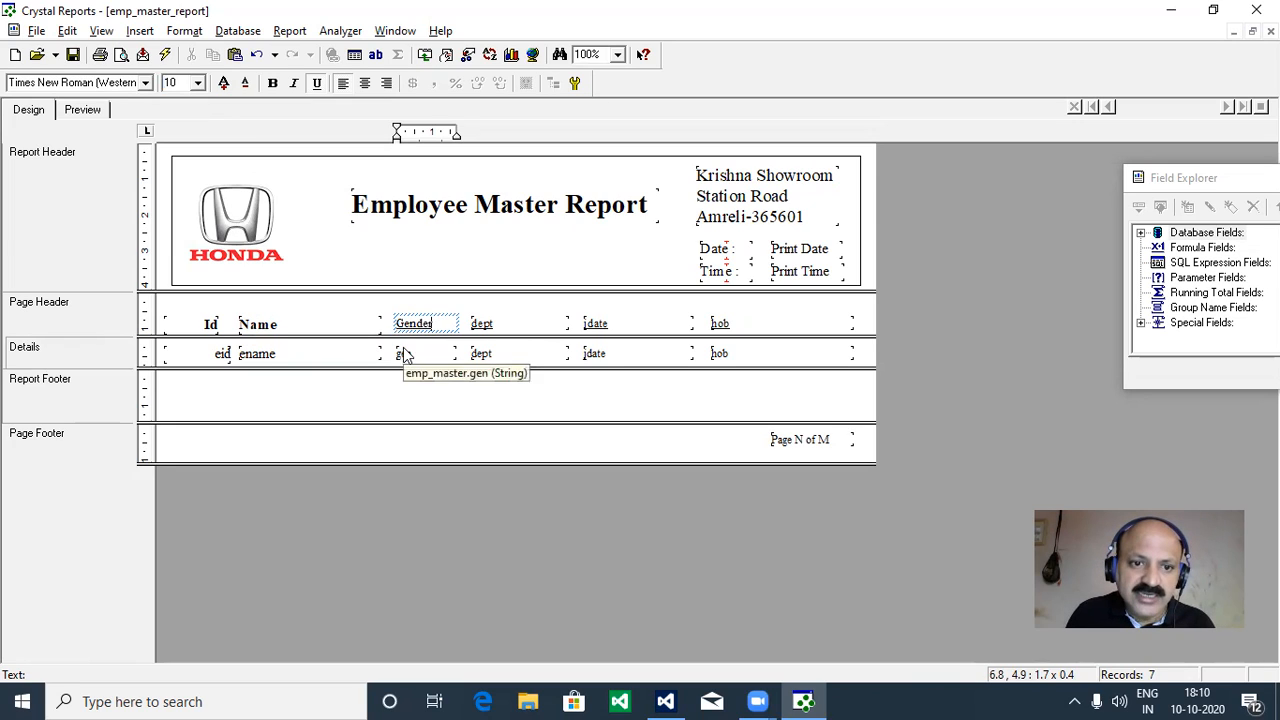
{"action": "left_click", "coordinate": [421, 355]}
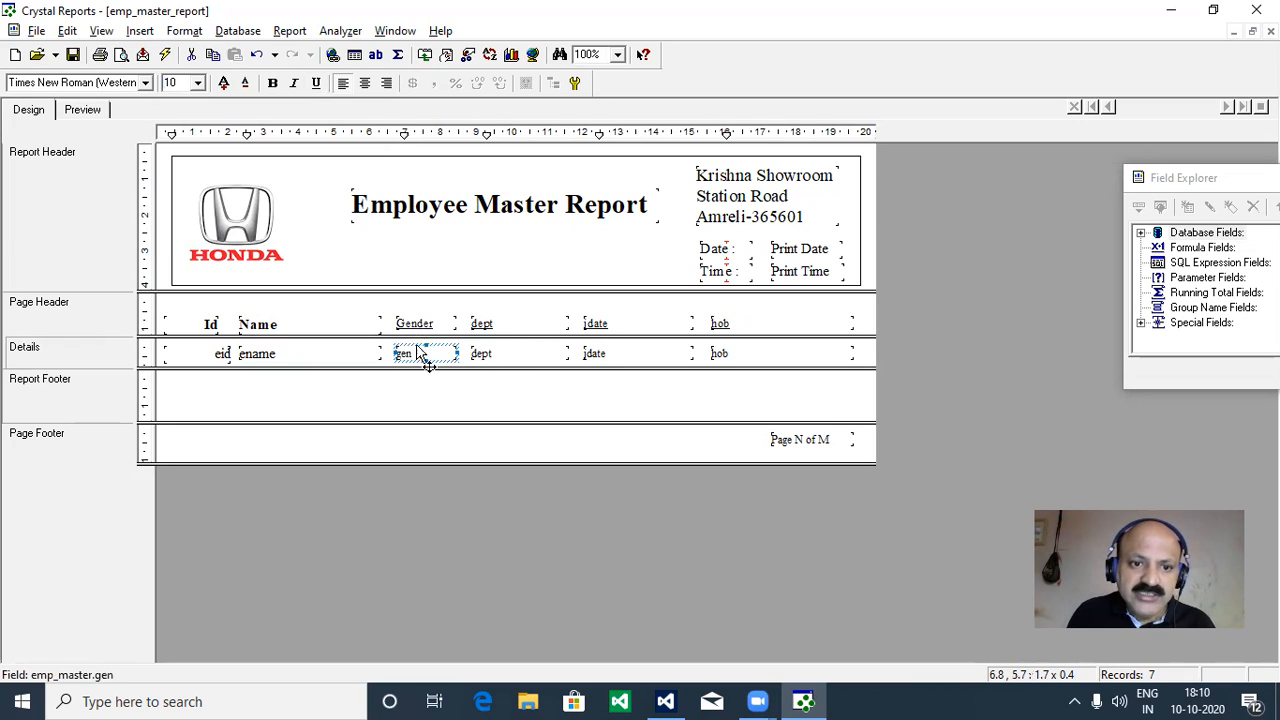
Format the Gender column heading at font size 12, bold and without underline.
{"action": "left_click", "coordinate": [418, 330]}
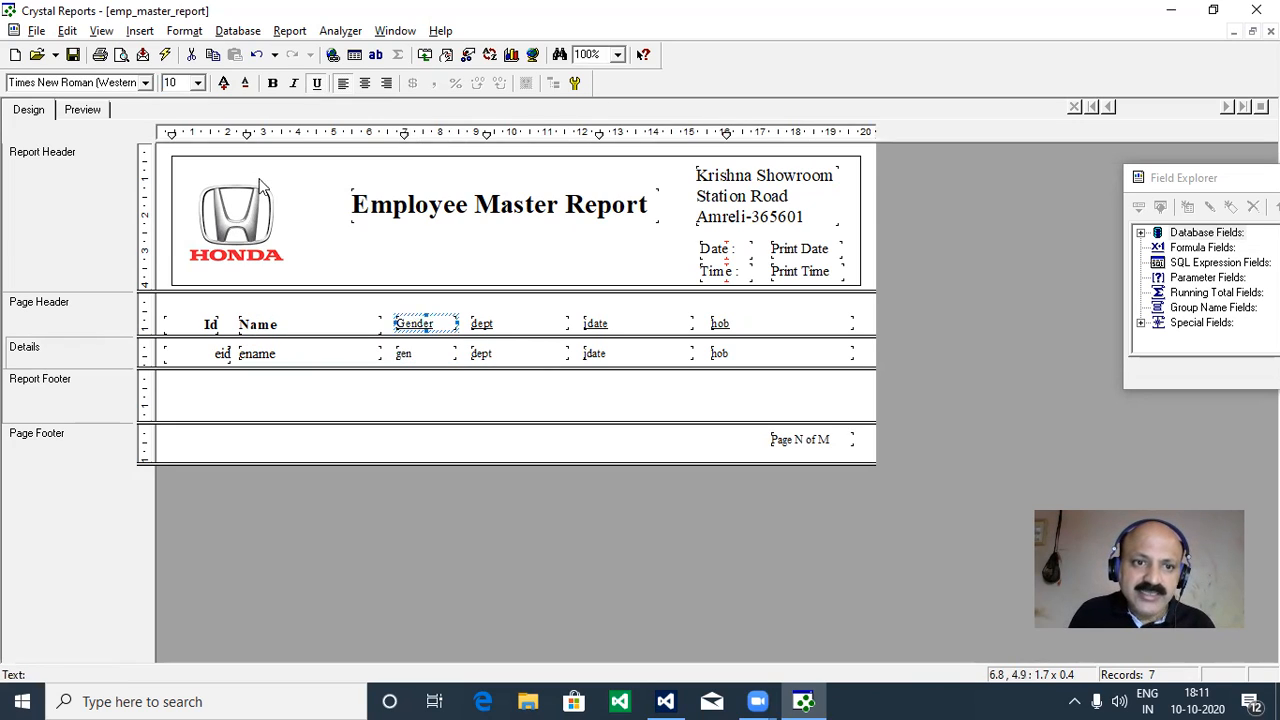
{"action": "left_click", "coordinate": [199, 84]}
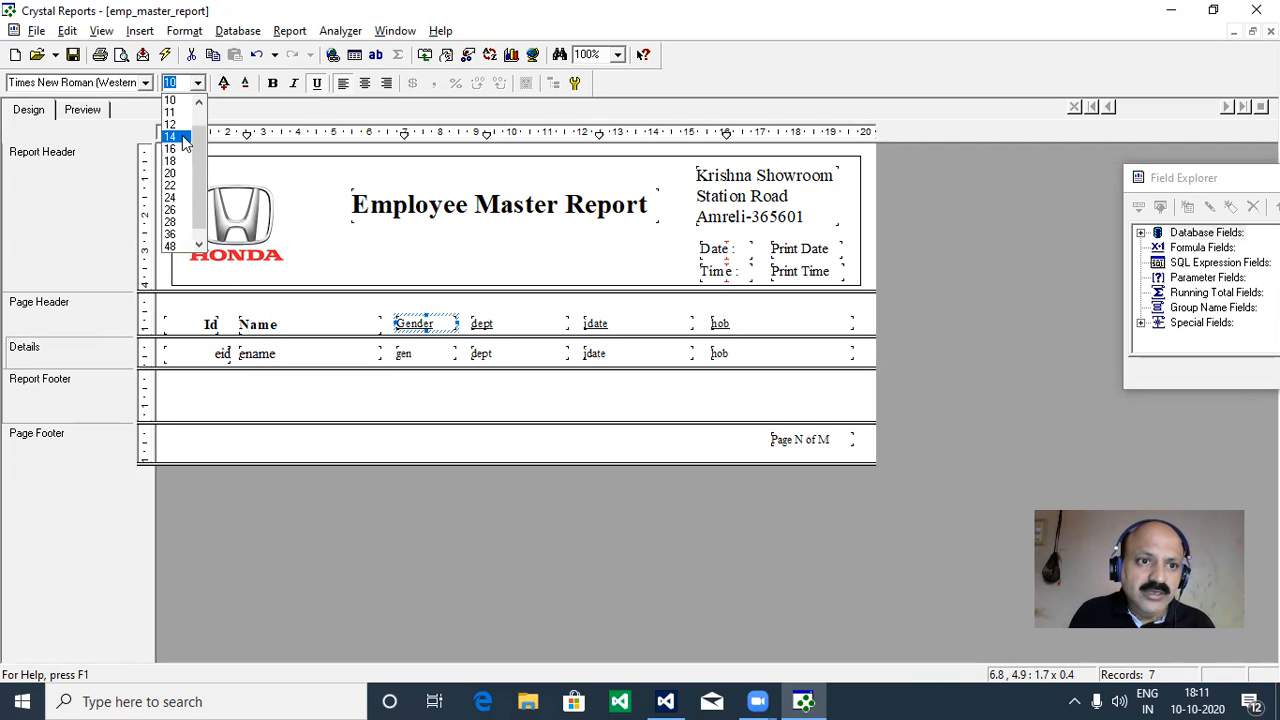
{"action": "left_click", "coordinate": [177, 127]}
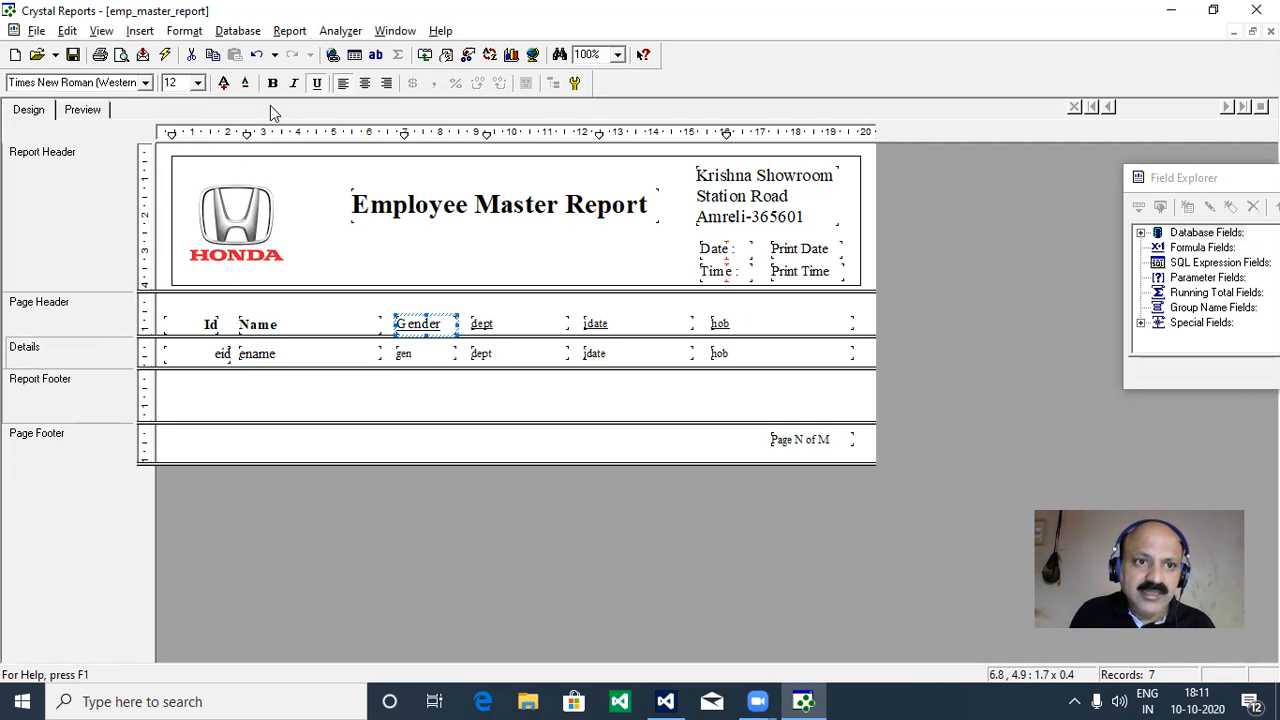
{"action": "left_click", "coordinate": [272, 83]}
Set the gen field in the Details section to font size 12.
{"action": "left_click", "coordinate": [402, 357]}
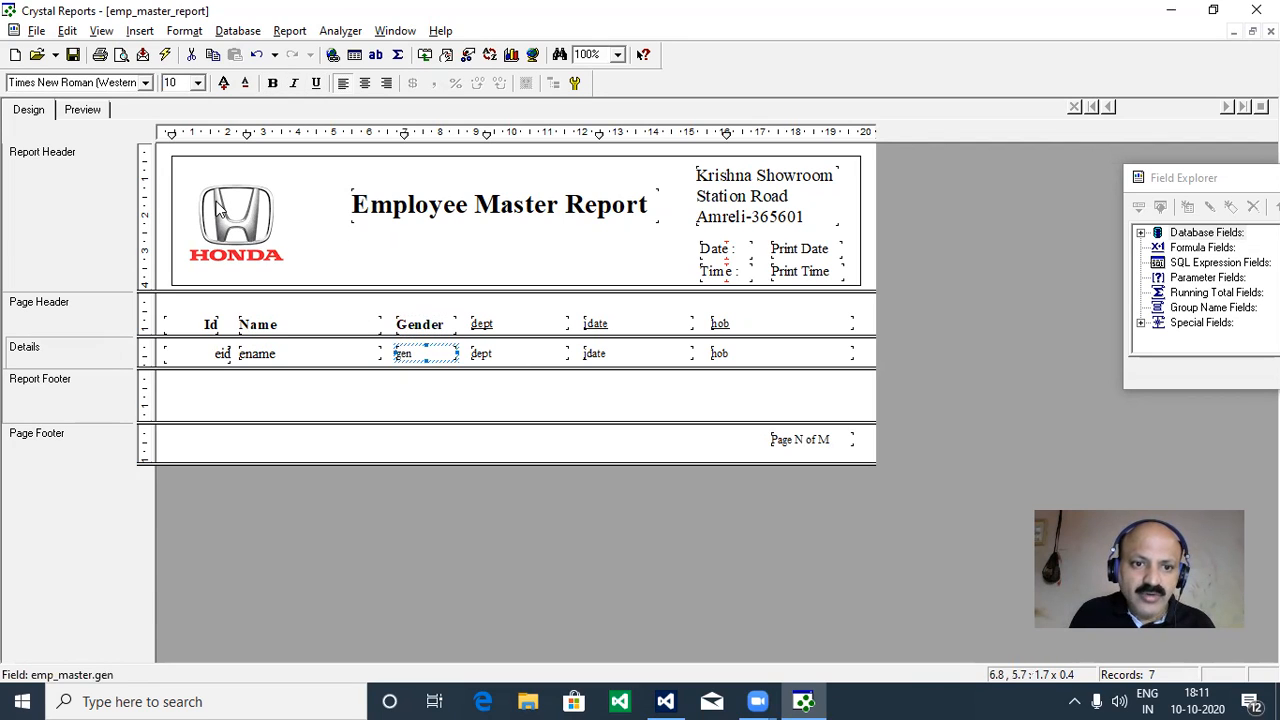
{"action": "left_click", "coordinate": [198, 83]}
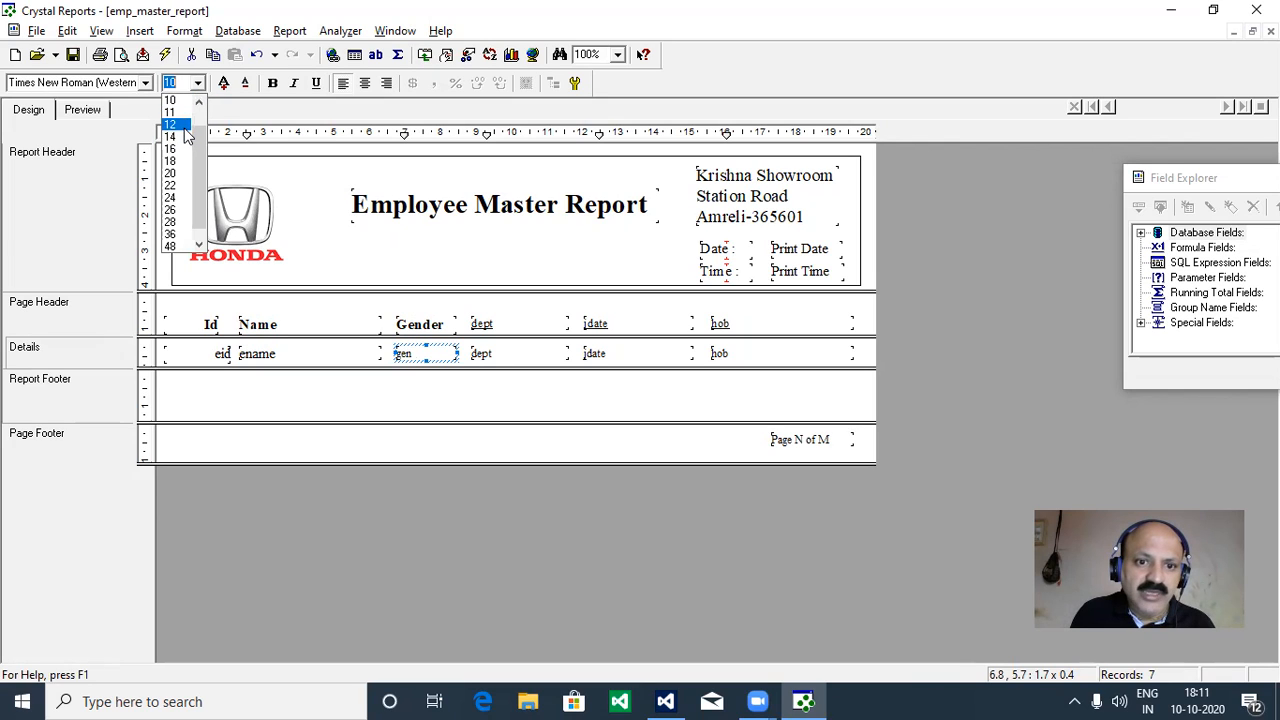
{"action": "left_click", "coordinate": [185, 128]}
Rename the dept column heading in the Page Header to "Department".
{"action": "left_click", "coordinate": [507, 323]}
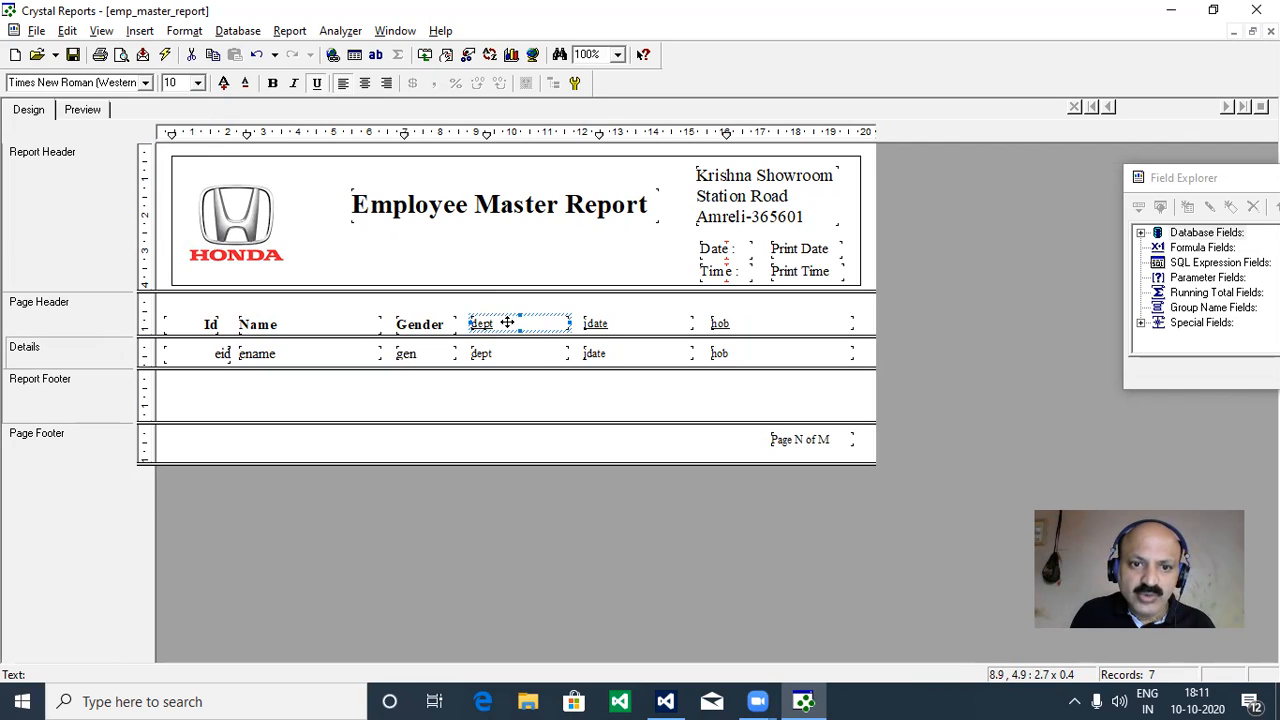
{"action": "left_click", "coordinate": [507, 323]}
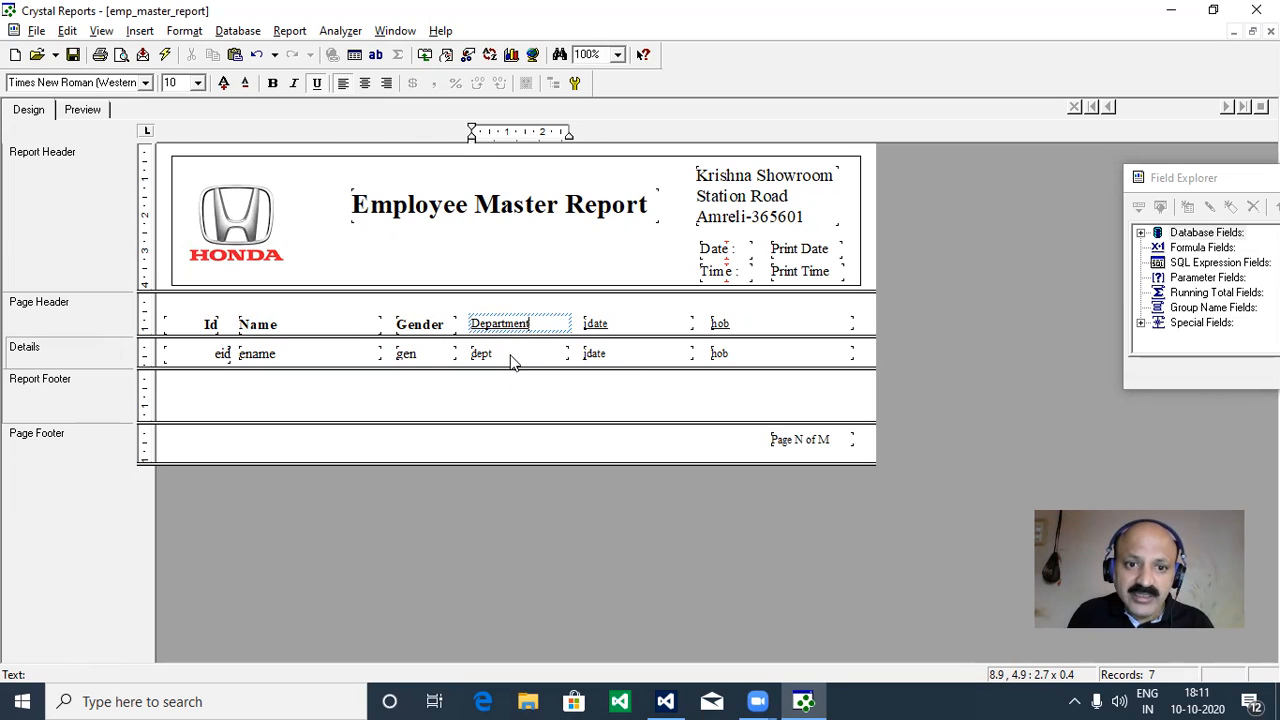
{"action": "left_click", "coordinate": [508, 356]}
Format the Department column heading at font size 12, bold and without underline.
{"action": "left_click", "coordinate": [501, 332]}
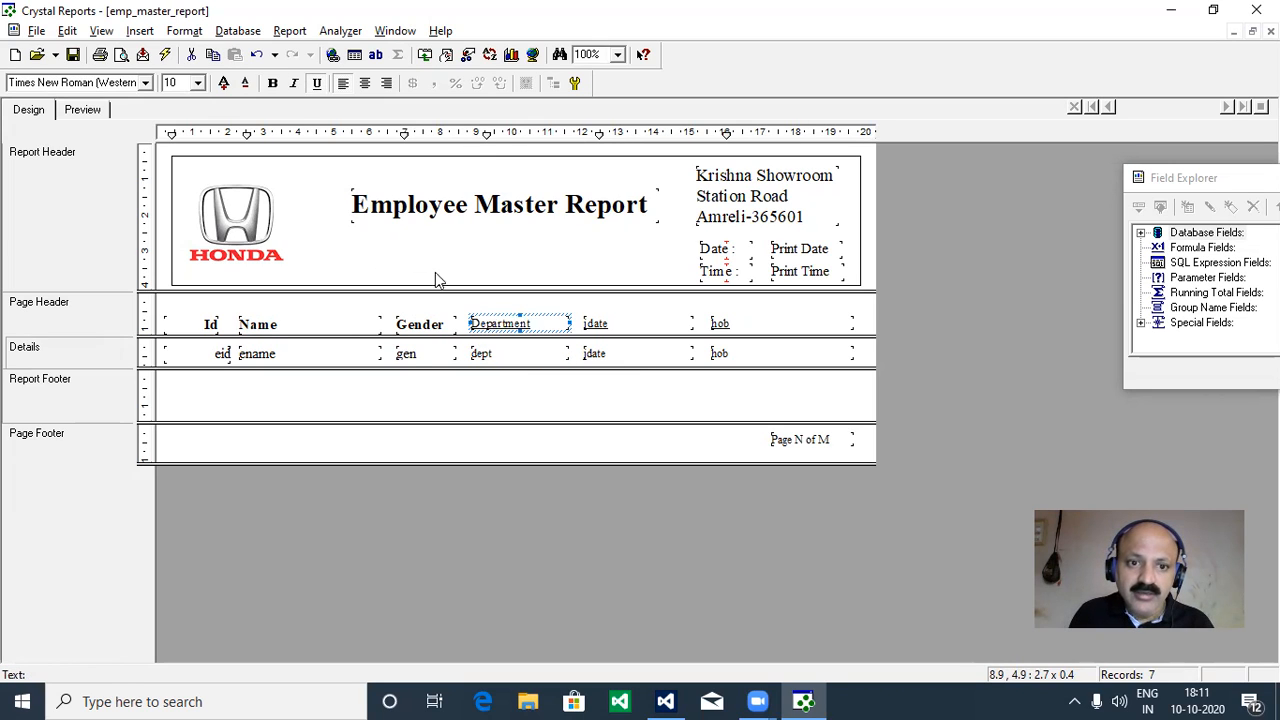
{"action": "left_click", "coordinate": [198, 84]}
{"action": "left_click", "coordinate": [181, 128]}
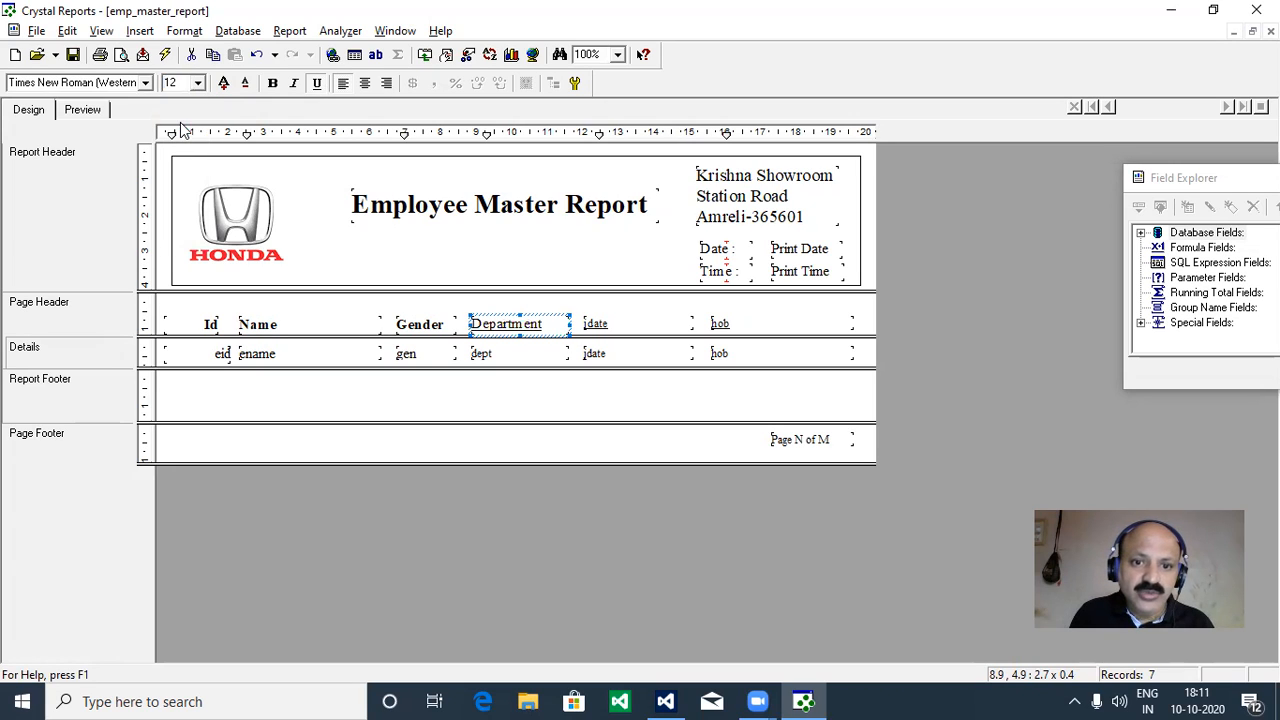
{"action": "left_click", "coordinate": [272, 85]}
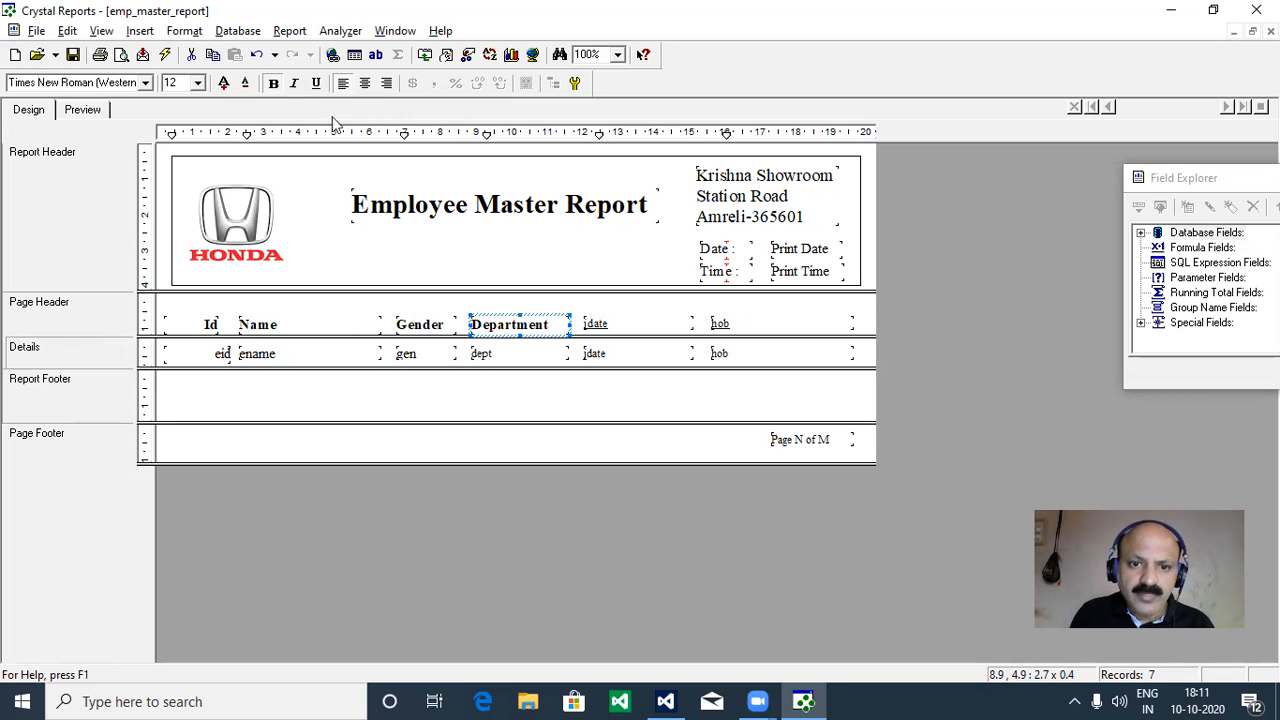
Set the dept field in the Details section to font size 12.
{"action": "left_click", "coordinate": [481, 353]}
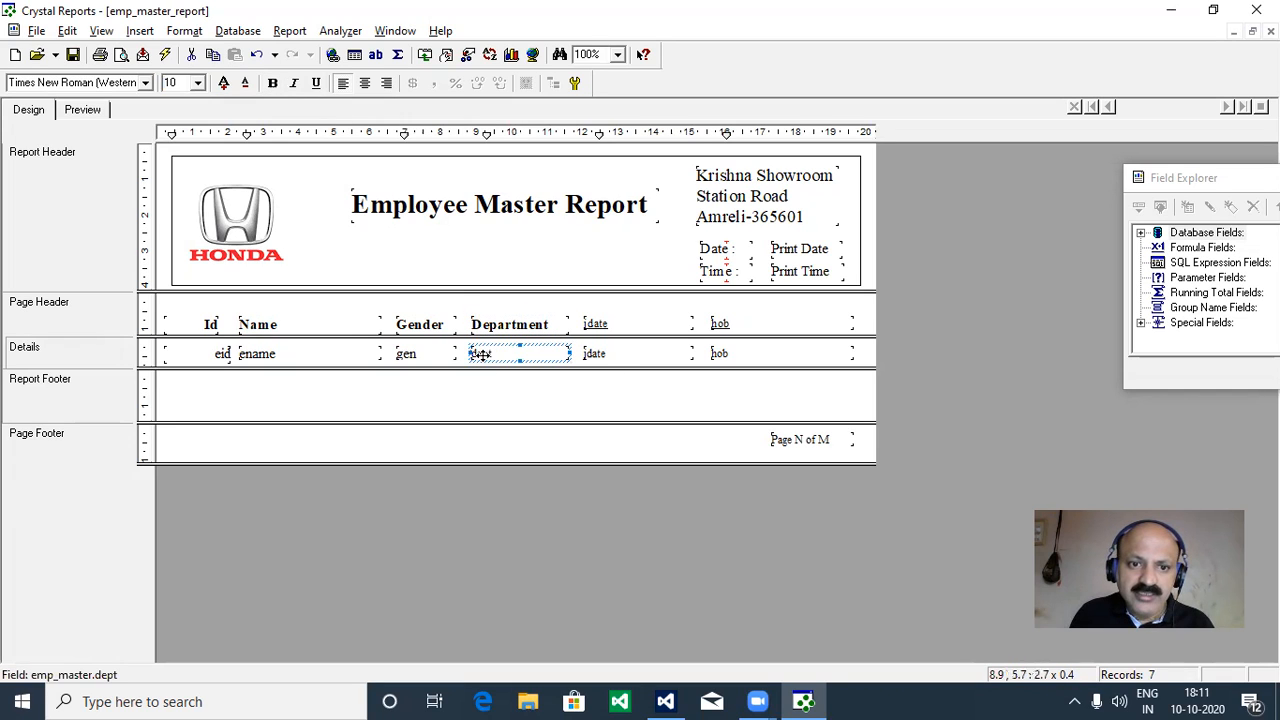
{"action": "left_click", "coordinate": [198, 83]}
{"action": "left_click", "coordinate": [172, 124]}
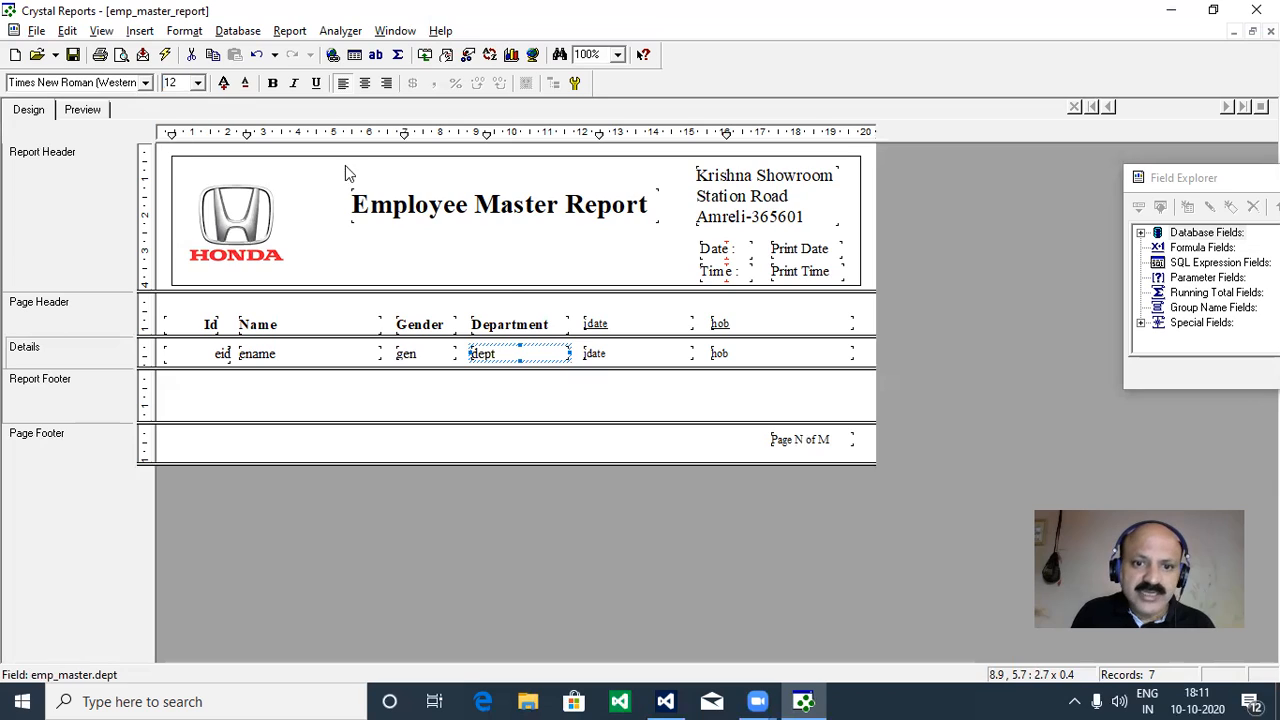
Rename the jdate column heading in the Page Header to "Joining Date" and set the jdate field in Details to font size 12.
{"action": "left_click", "coordinate": [614, 327]}
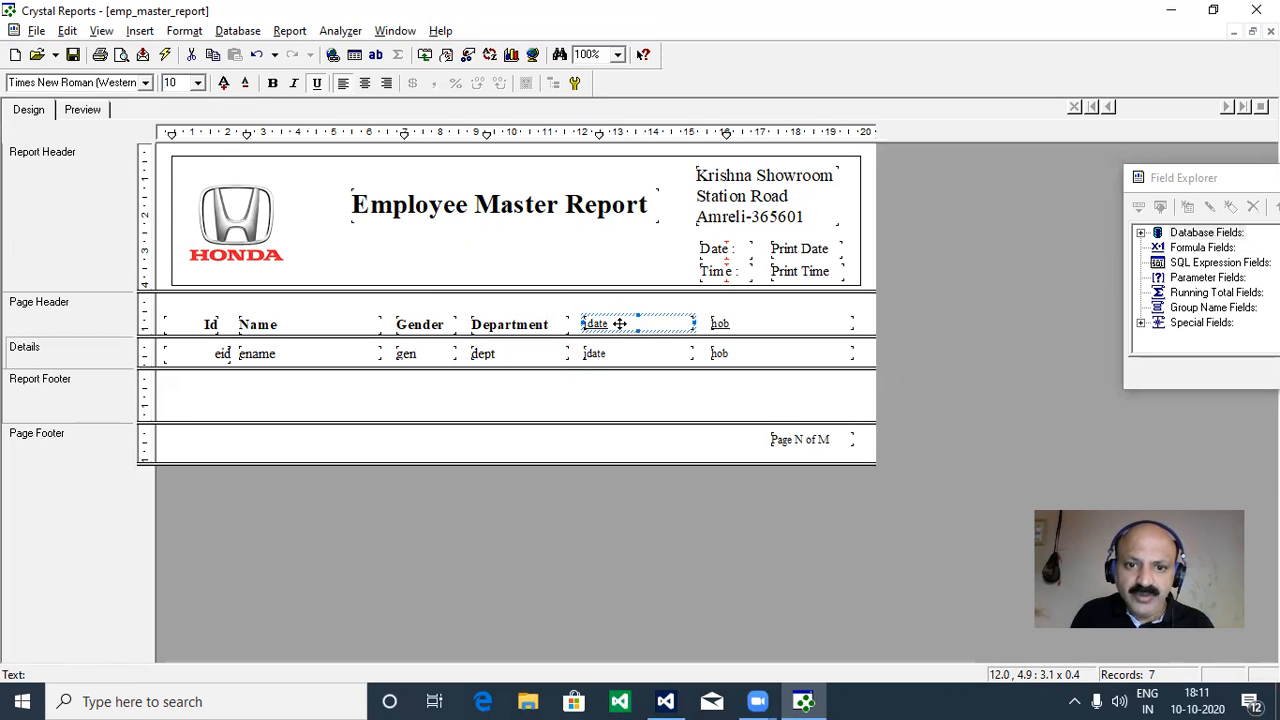
{"action": "left_click", "coordinate": [619, 323]}
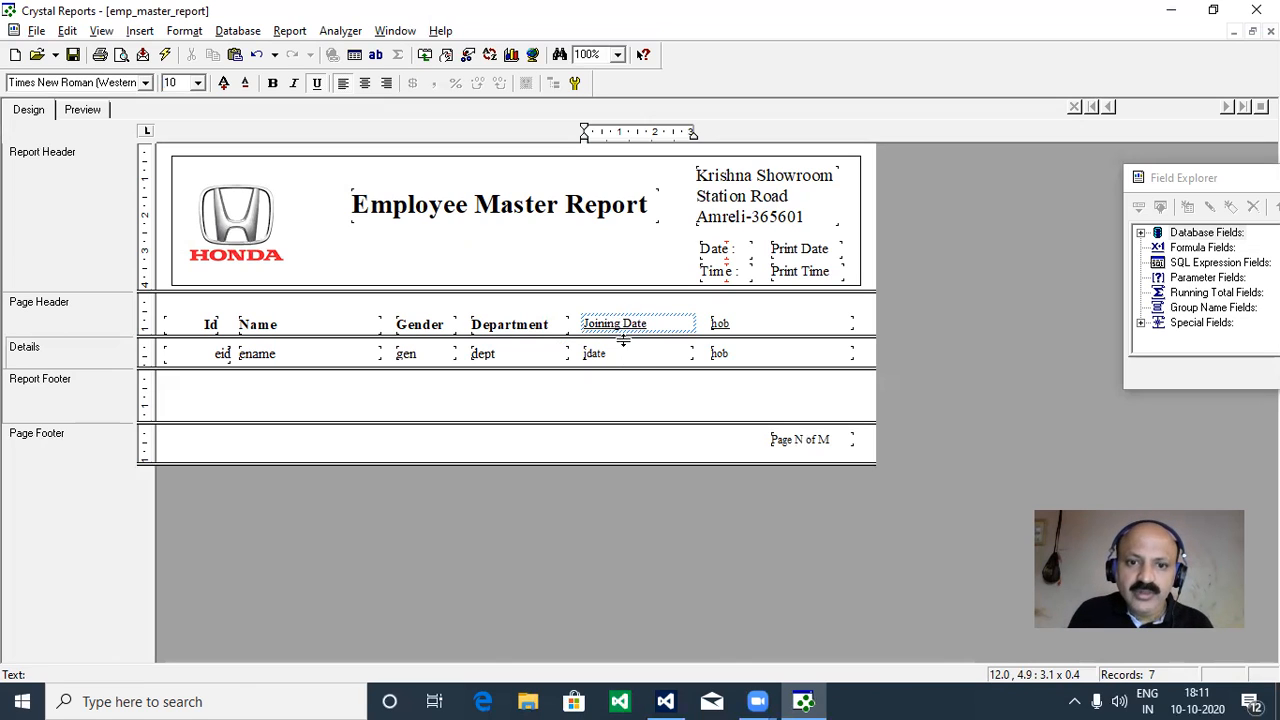
{"action": "left_click", "coordinate": [605, 353]}
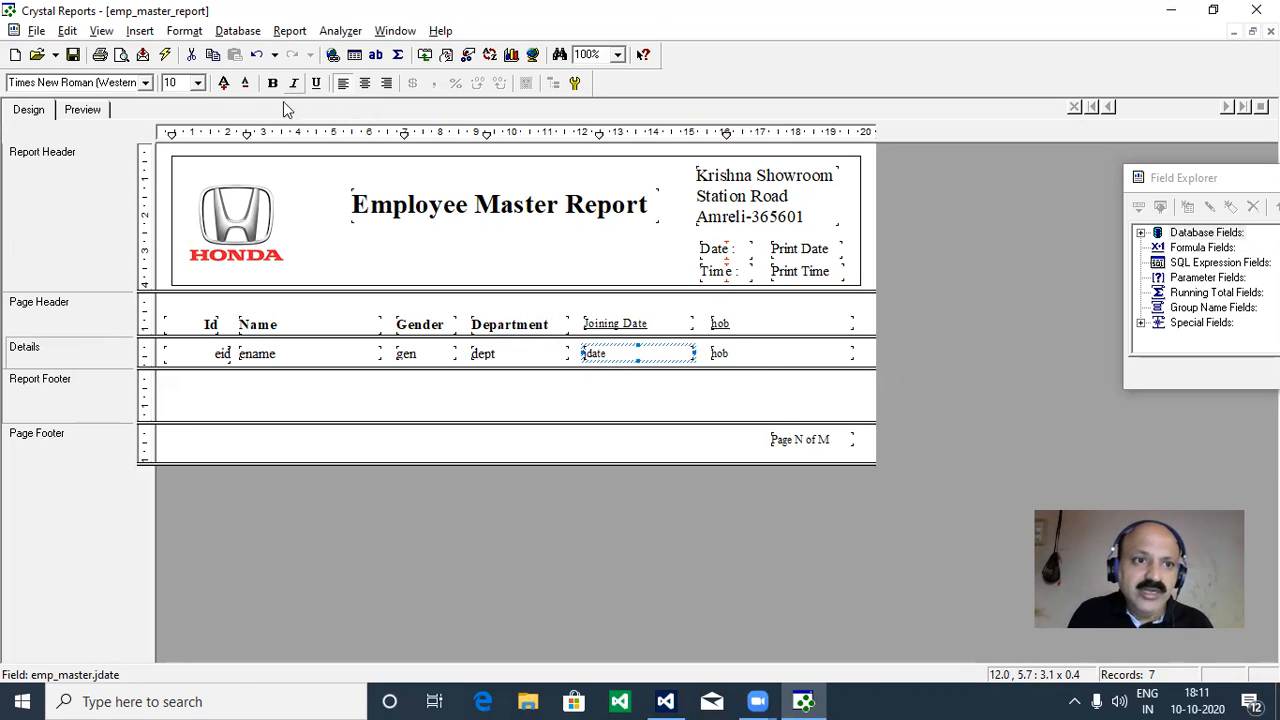
{"action": "left_click", "coordinate": [197, 83]}
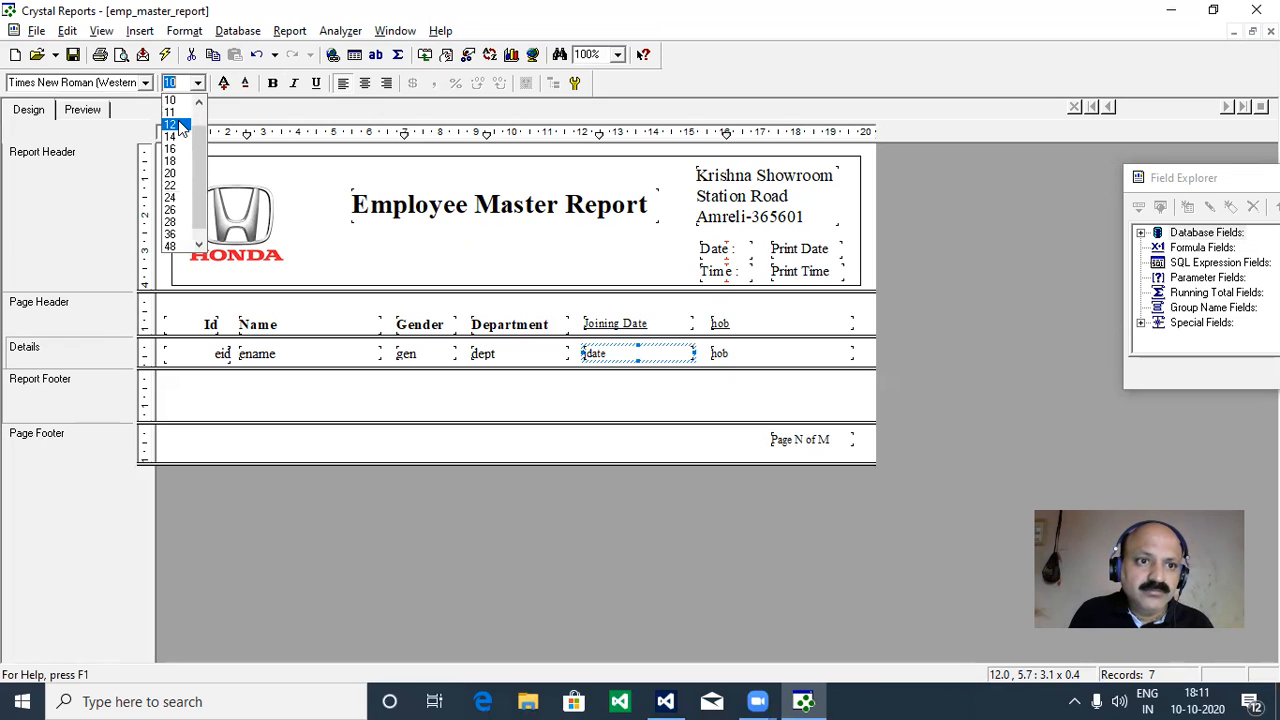
{"action": "left_click", "coordinate": [176, 125]}
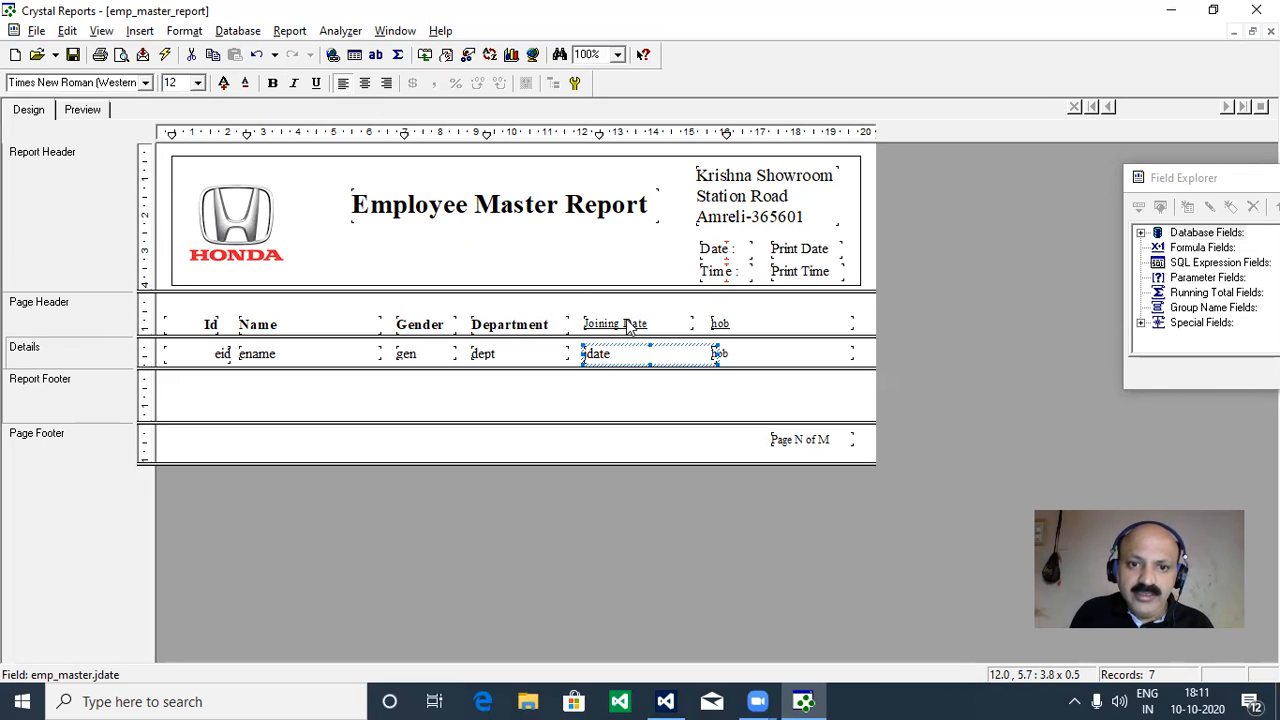
Format the Joining Date column heading at font size 12, bold and without underline.
{"action": "left_click", "coordinate": [628, 325]}
{"action": "left_click", "coordinate": [198, 83]}
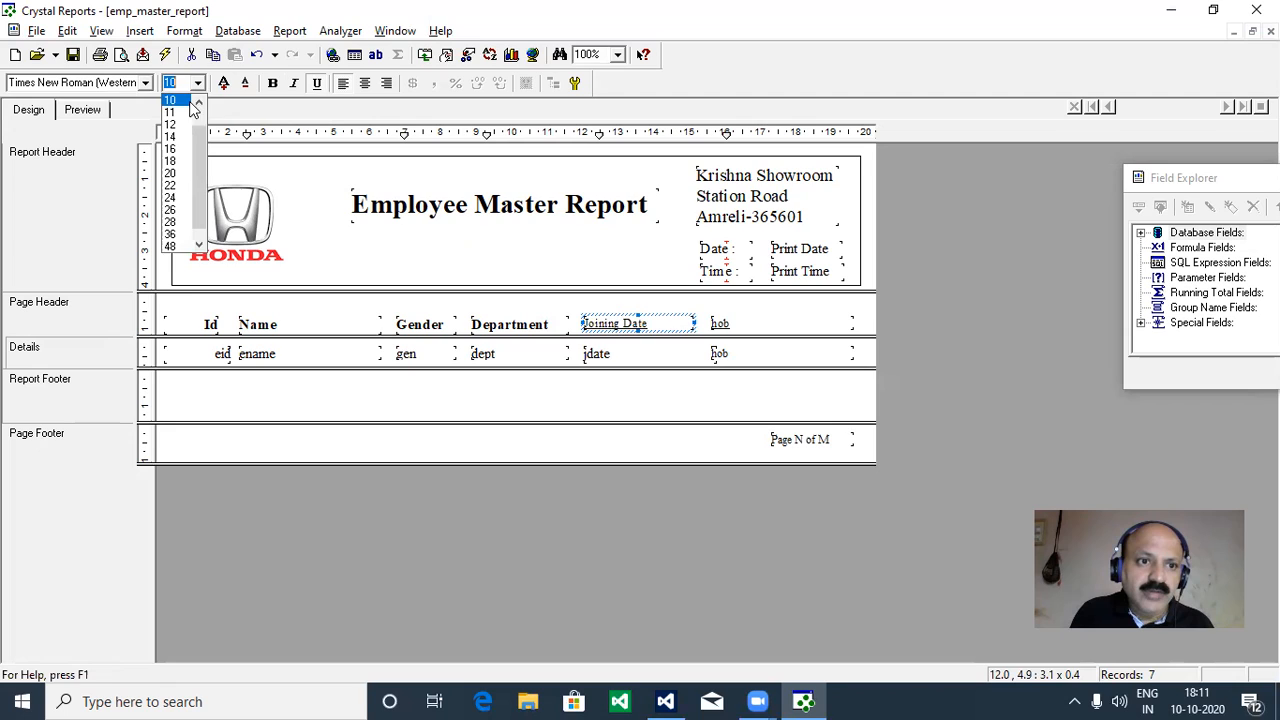
{"action": "left_click", "coordinate": [186, 125]}
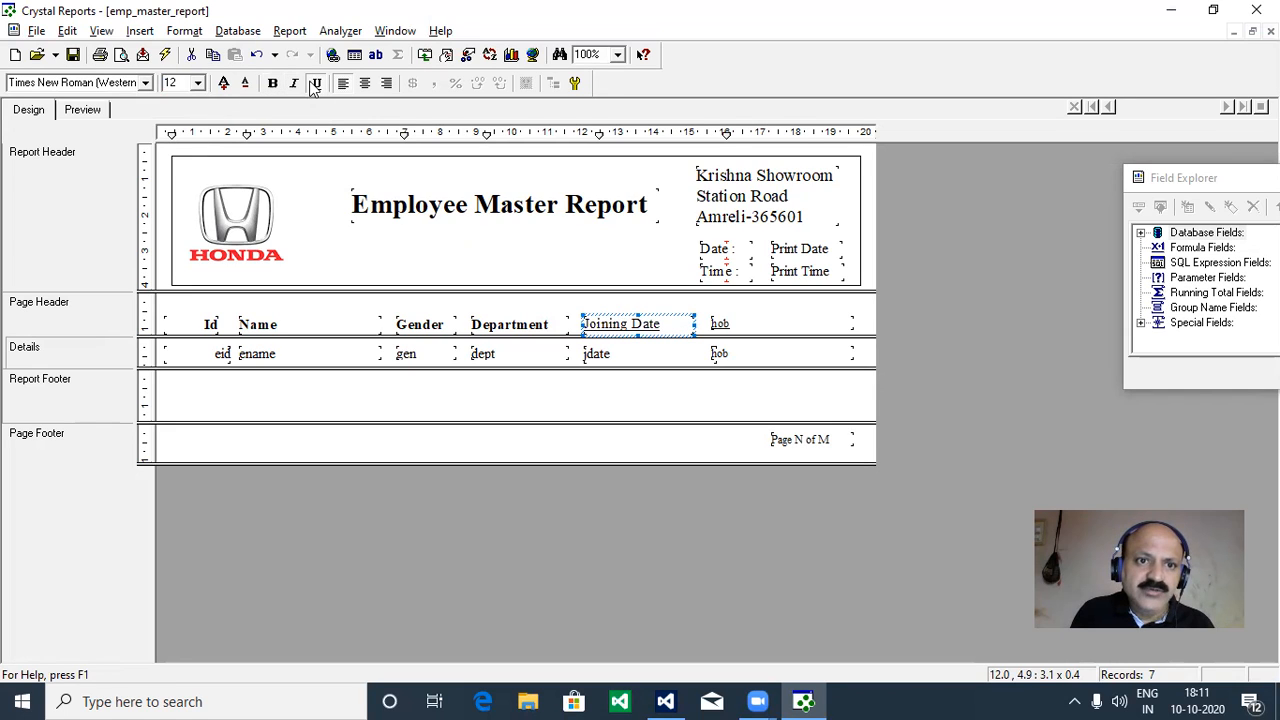
{"action": "left_click", "coordinate": [273, 84]}
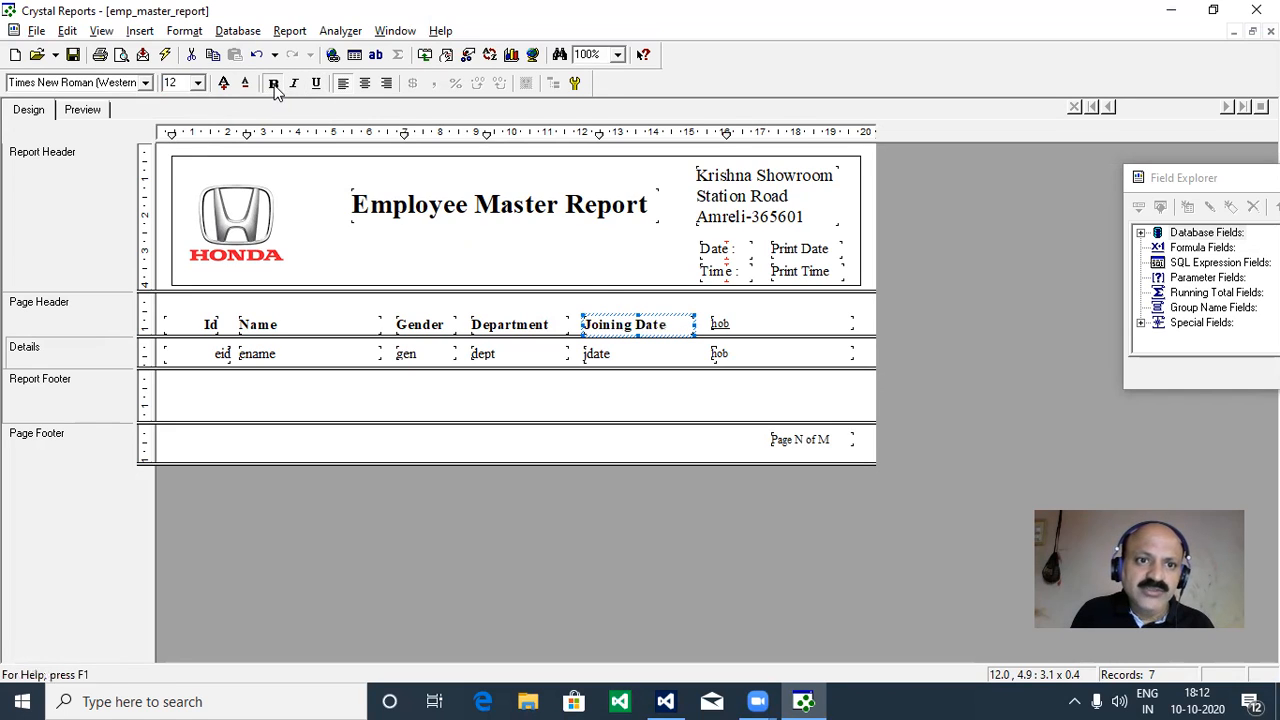
Rename the hob column heading in the Page Header to "Hobbies" and set the hob field in Details to font size 12.
{"action": "left_click", "coordinate": [722, 324]}
{"action": "double_click", "coordinate": [743, 320]}
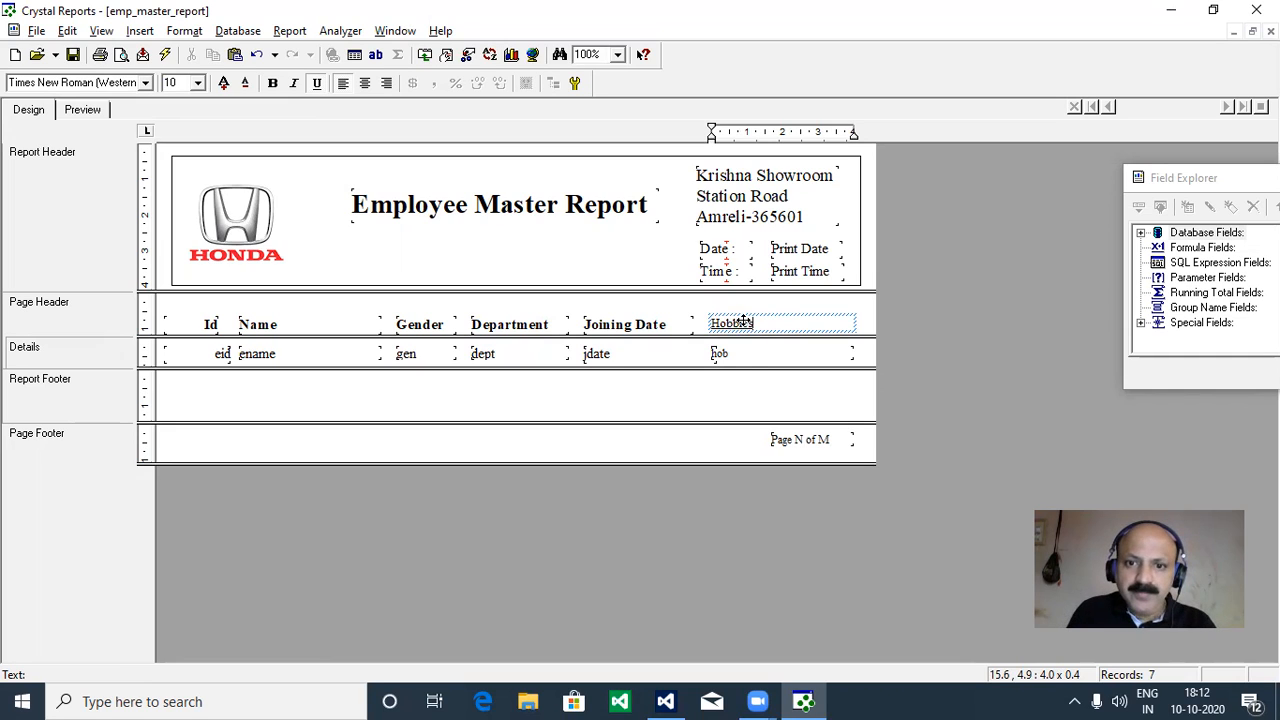
{"action": "left_click", "coordinate": [722, 358]}
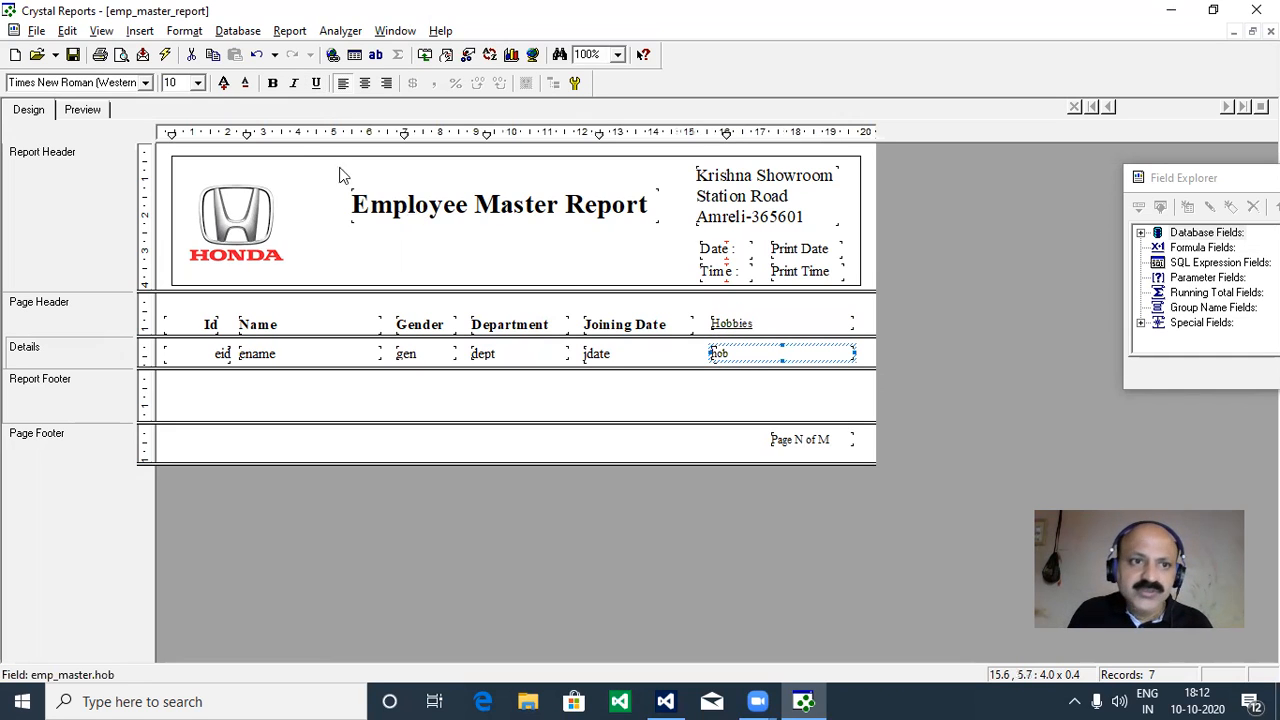
{"action": "left_click", "coordinate": [198, 83]}
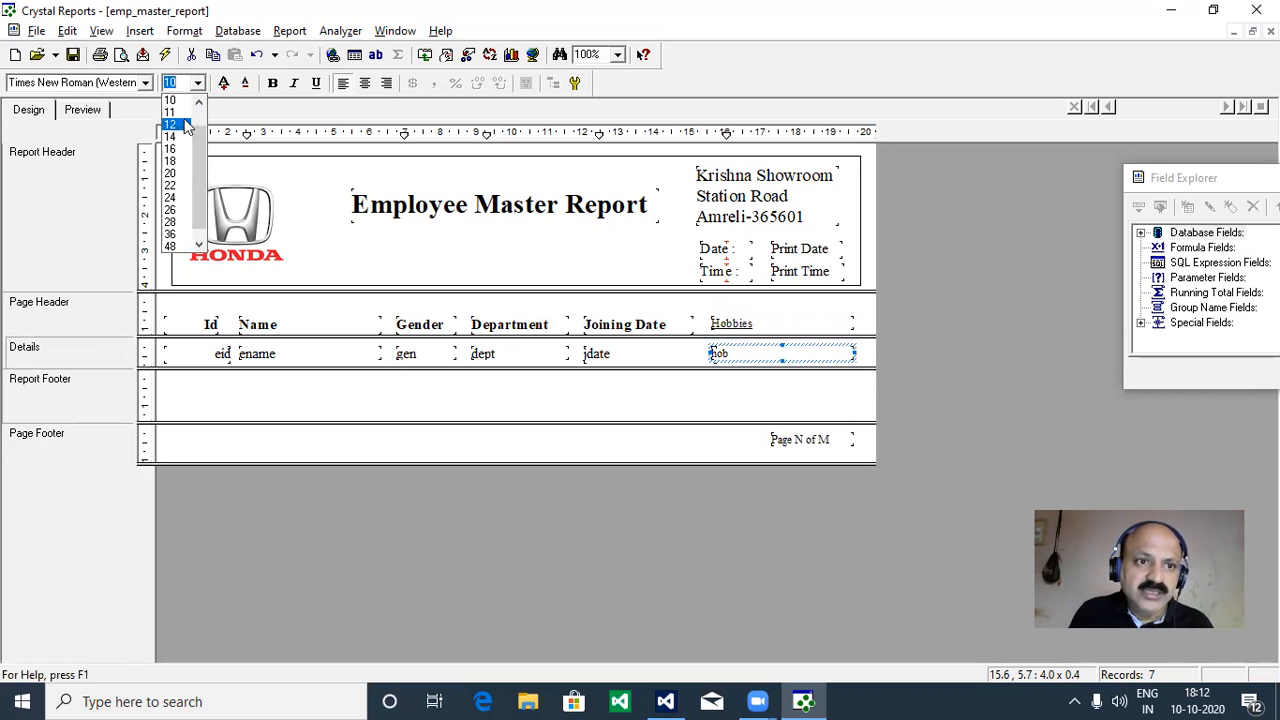
{"action": "left_click", "coordinate": [184, 125]}
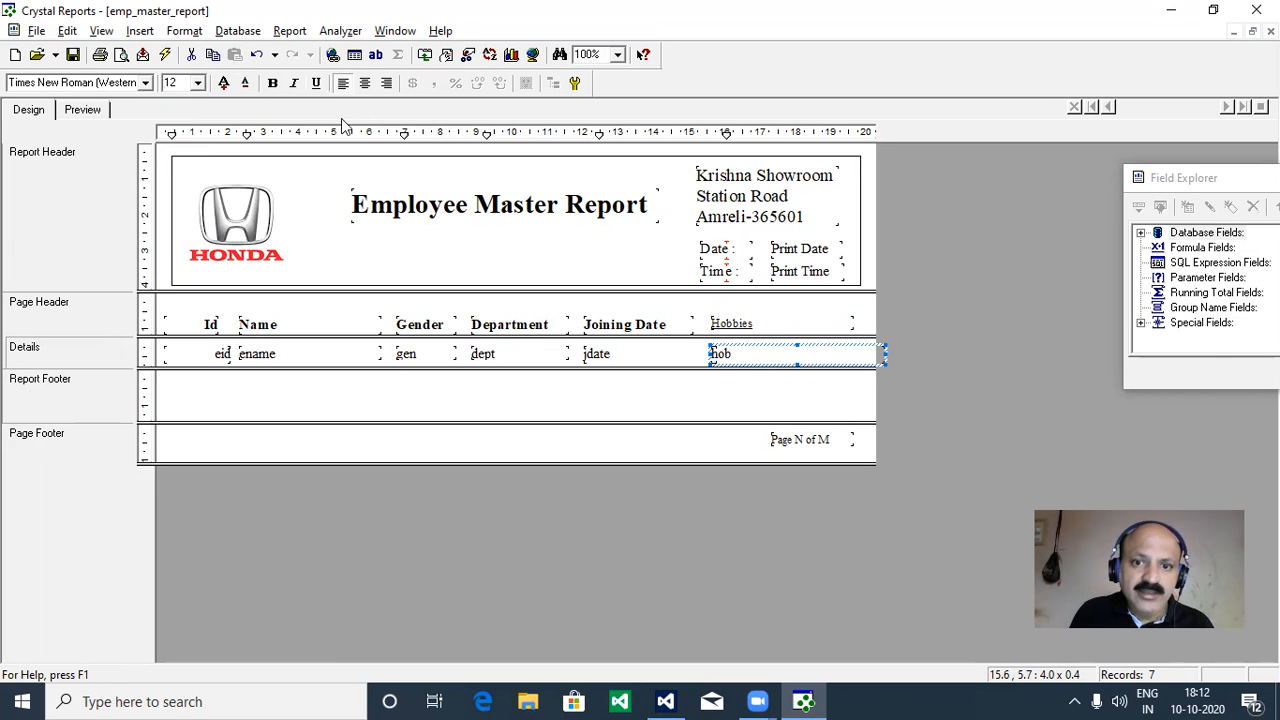
Format the Hobbies column heading at font size 12, bold and without underline.
{"action": "left_click", "coordinate": [724, 325]}
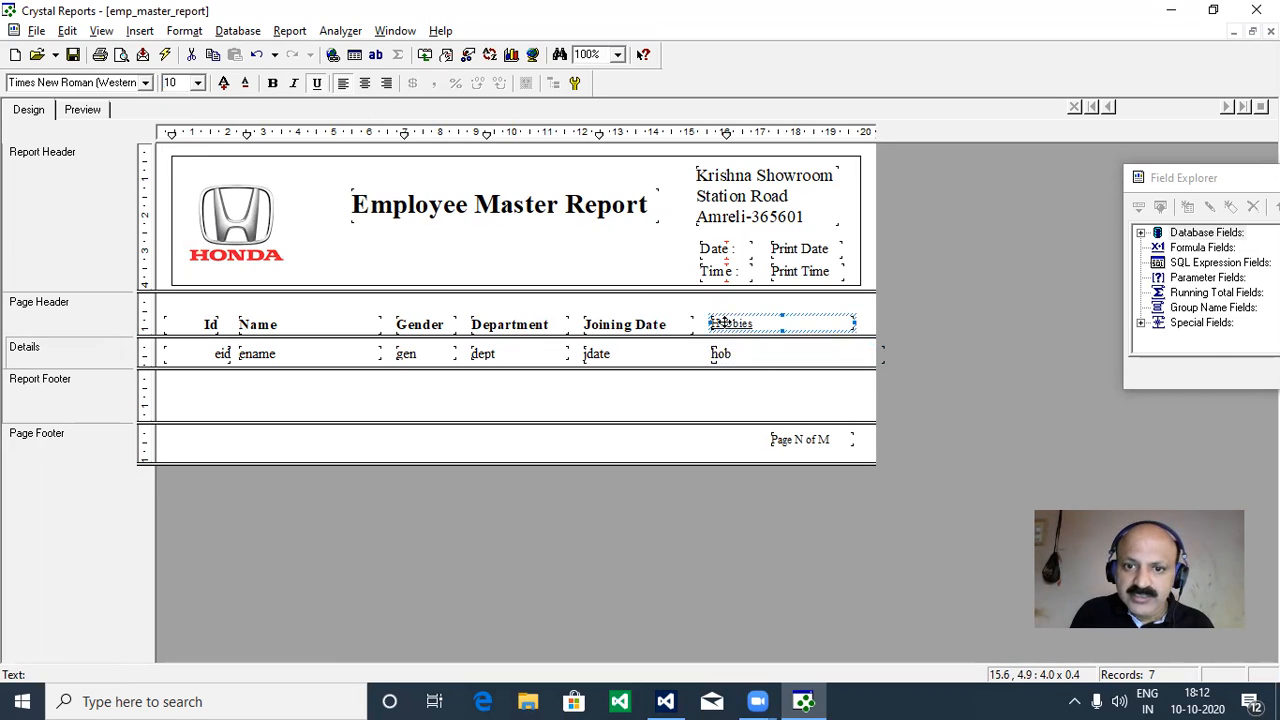
{"action": "left_click", "coordinate": [198, 83]}
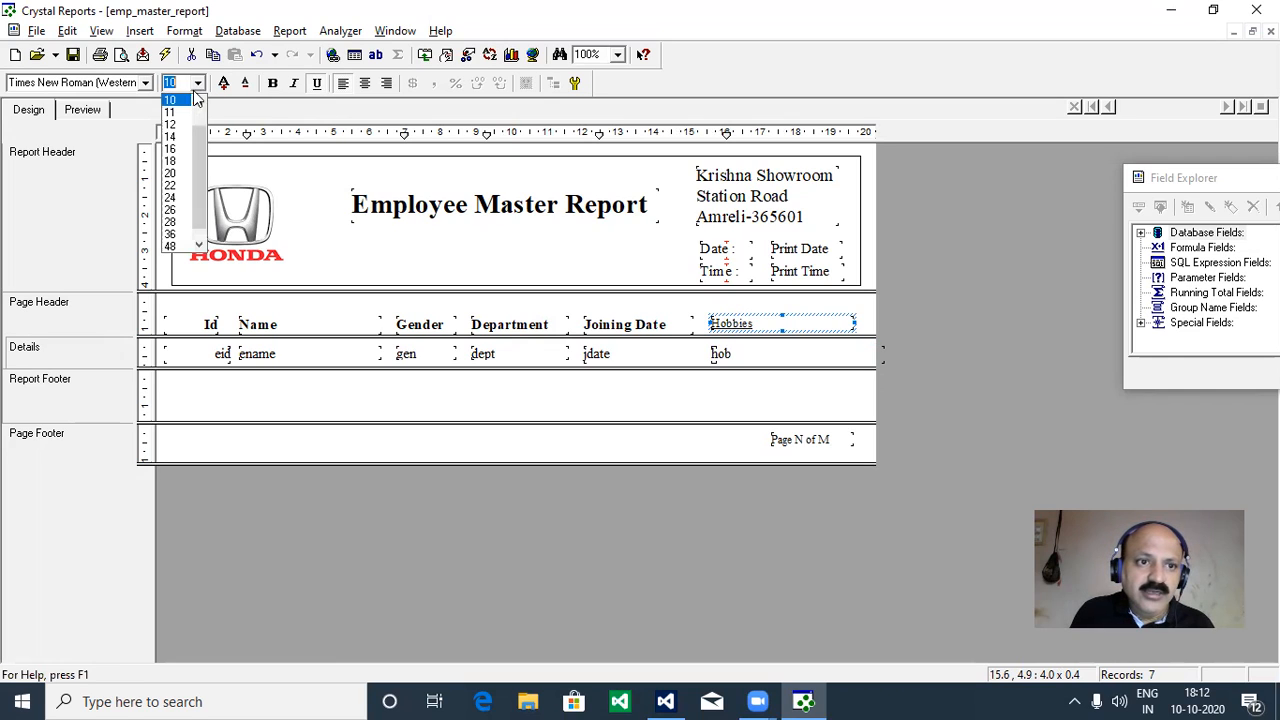
{"action": "left_click", "coordinate": [184, 125]}
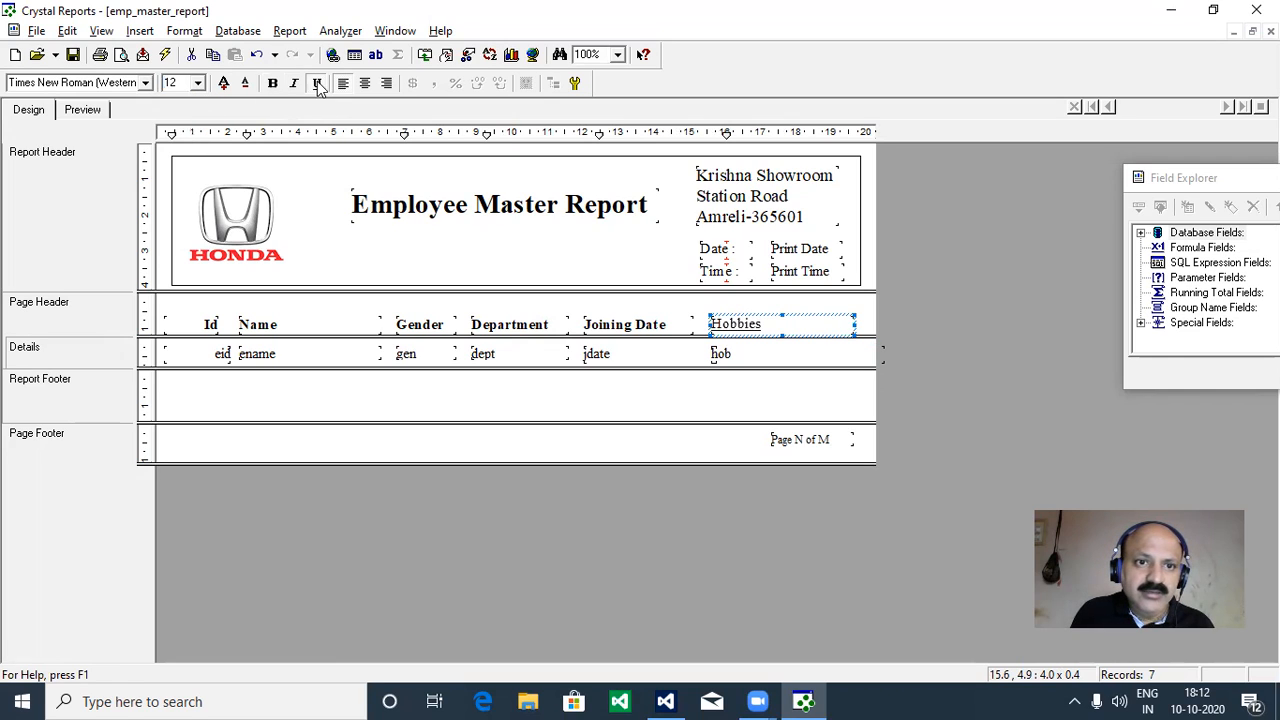
{"action": "left_click", "coordinate": [272, 83]}
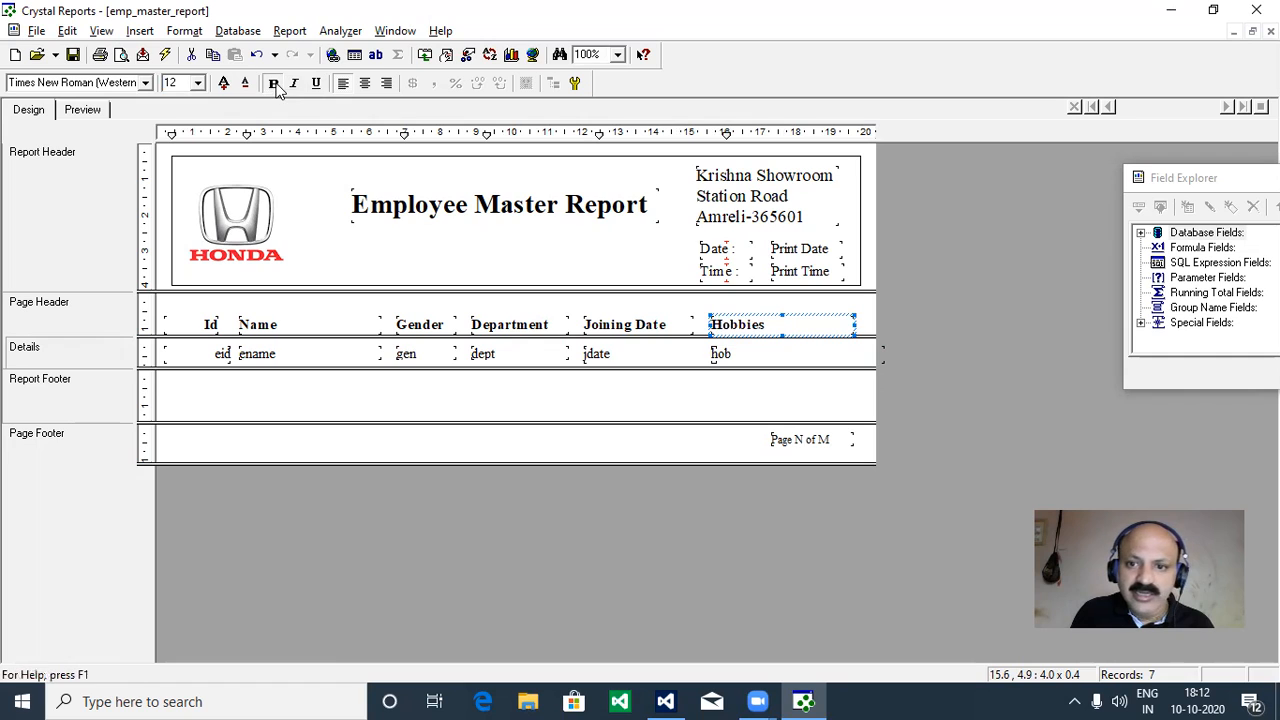
Narrow the hob field in Details to about 4.4 wide, aligned with its heading, and shift the eid field to the section's left edge.
{"action": "mouse_move", "coordinate": [800, 364]}
{"action": "left_mouse_down"}
{"action": "mouse_move", "coordinate": [838, 357]}
{"action": "mouse_move", "coordinate": [792, 372]}
{"action": "left_mouse_up"}
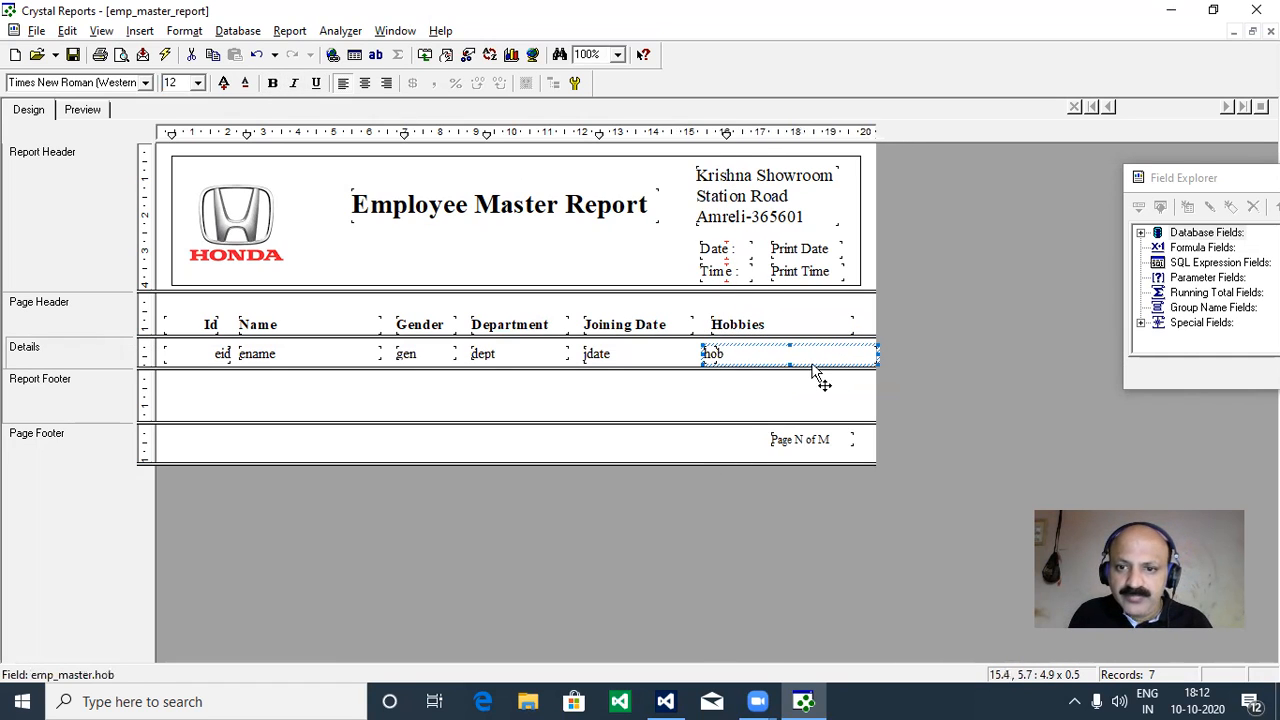
{"action": "left_click_drag", "start_coordinate": [712, 353], "coordinate": [720, 354]}
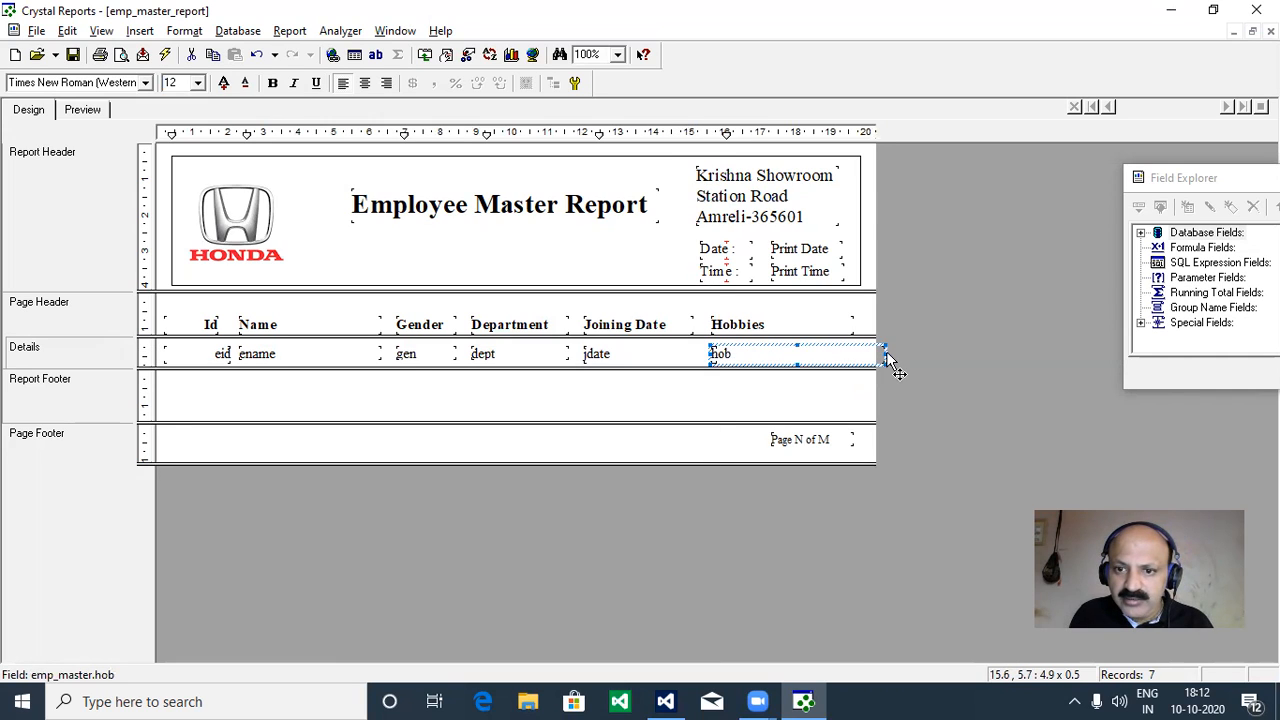
{"action": "left_click_drag", "start_coordinate": [886, 356], "coordinate": [870, 355]}
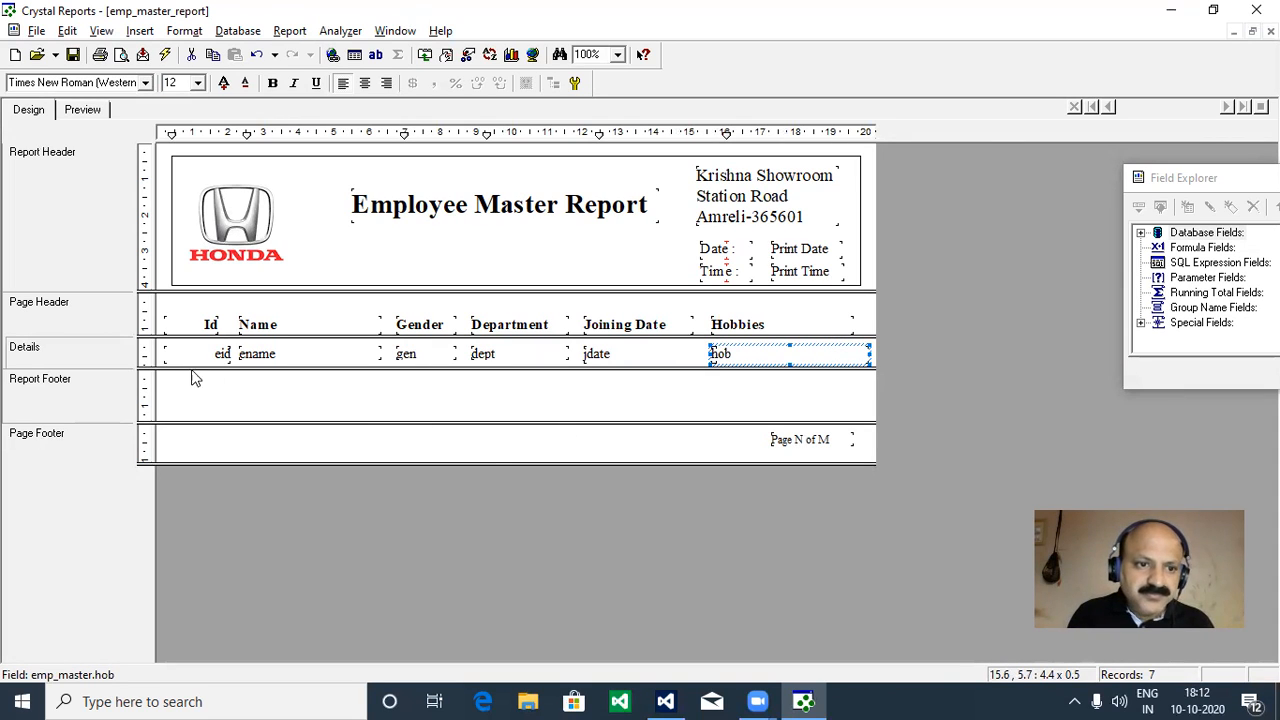
{"action": "left_click_drag", "start_coordinate": [223, 356], "coordinate": [204, 352]}
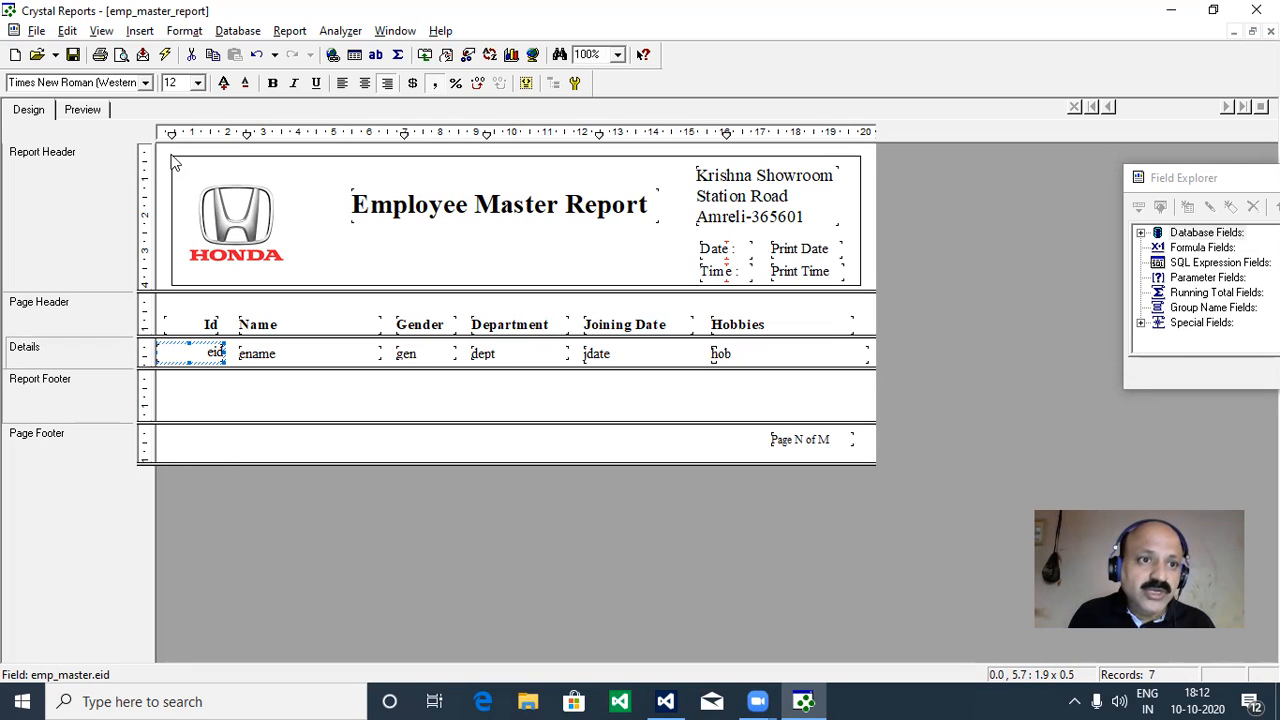
Draw a horizontal line about 19.8 long below the column headings in the Page Header and place a copy of it above them.
{"action": "left_click", "coordinate": [140, 30]}
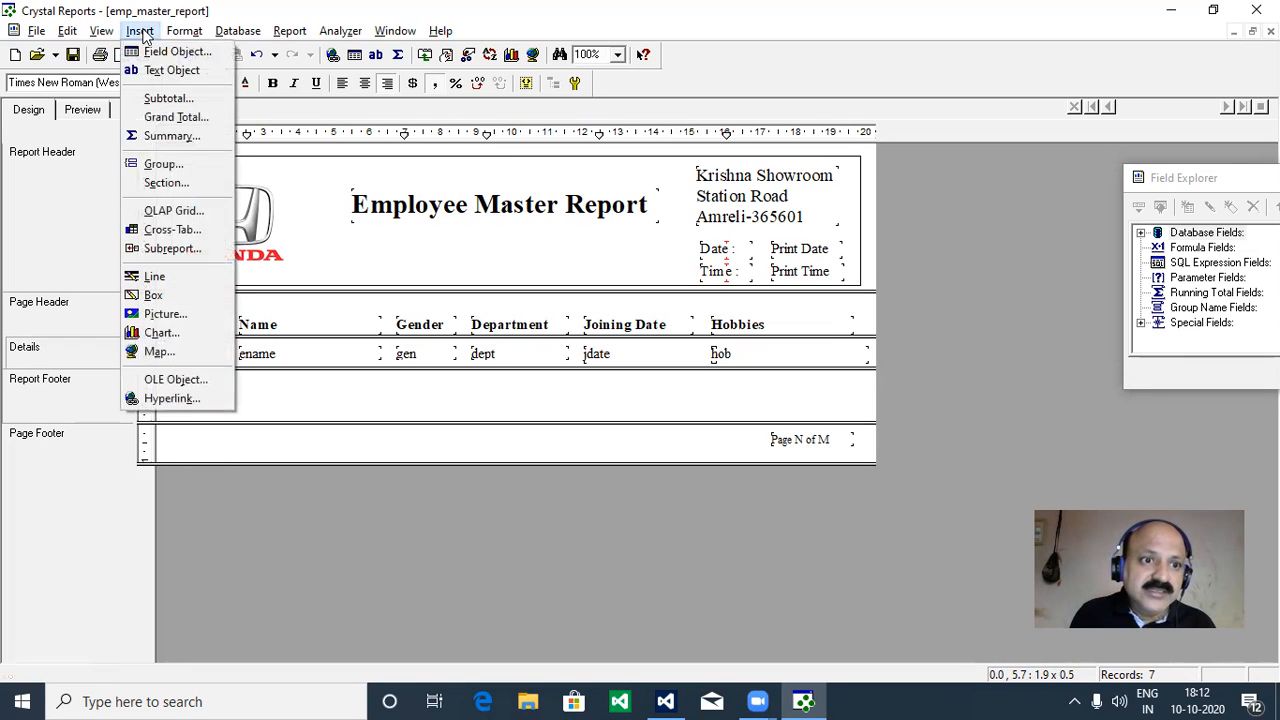
{"action": "left_click", "coordinate": [152, 278]}
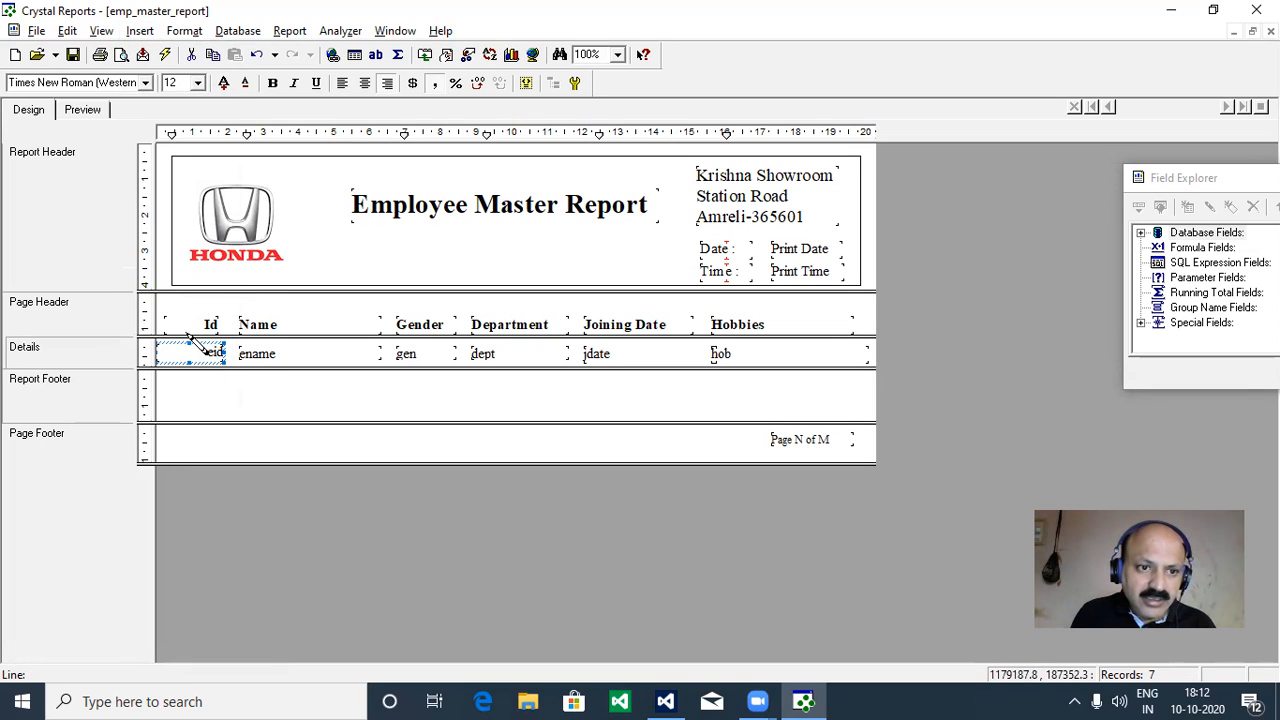
{"action": "left_click_drag", "start_coordinate": [170, 341], "coordinate": [868, 324]}
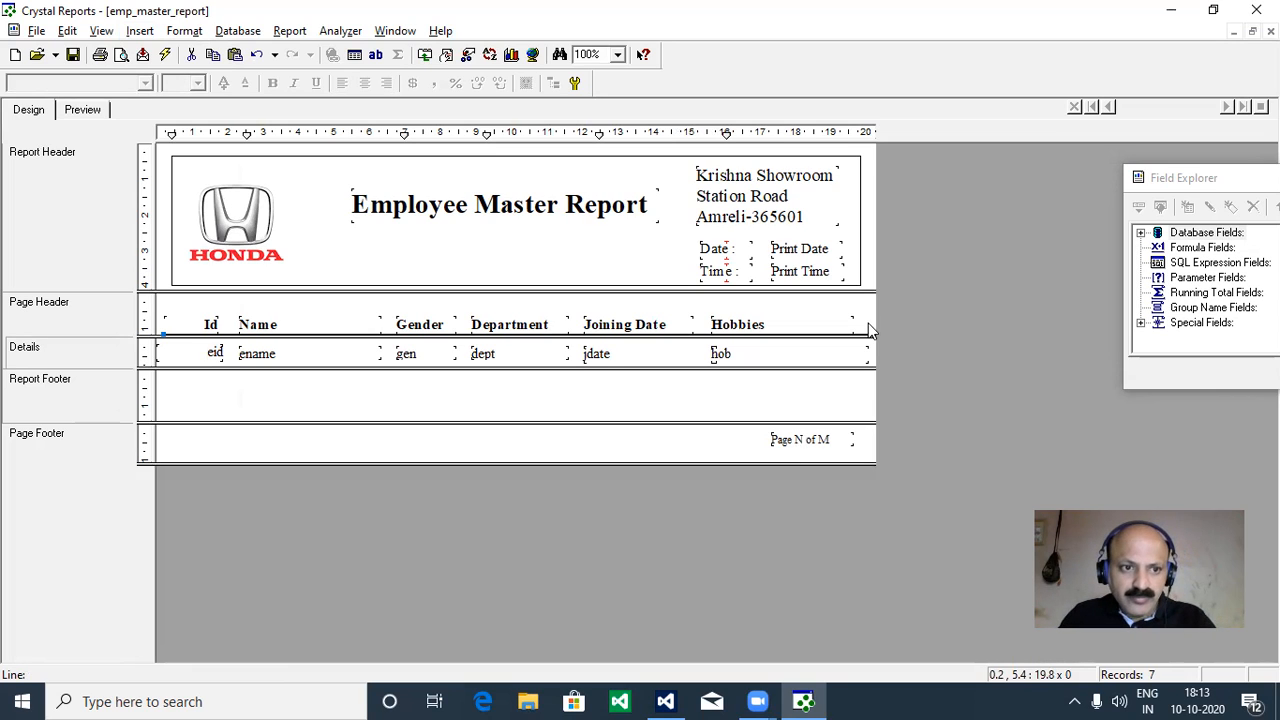
{"action": "key", "text": "ctrl+v"}
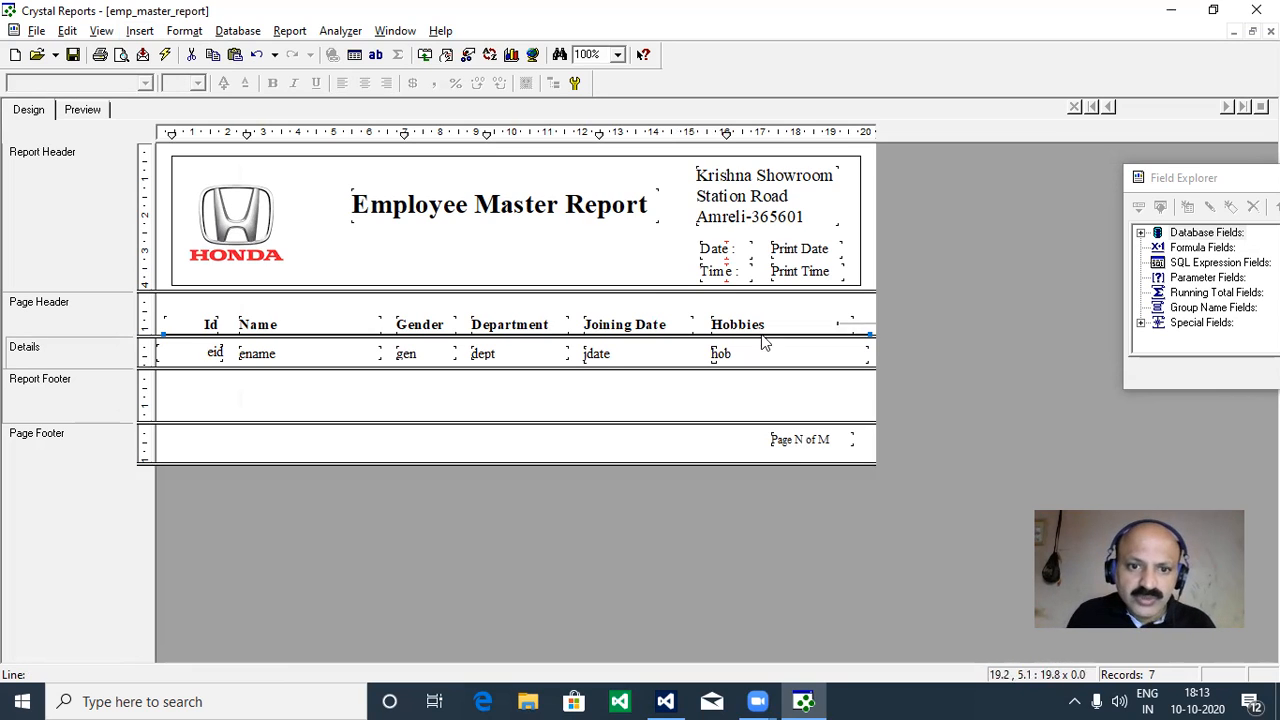
{"action": "left_click", "coordinate": [166, 314]}
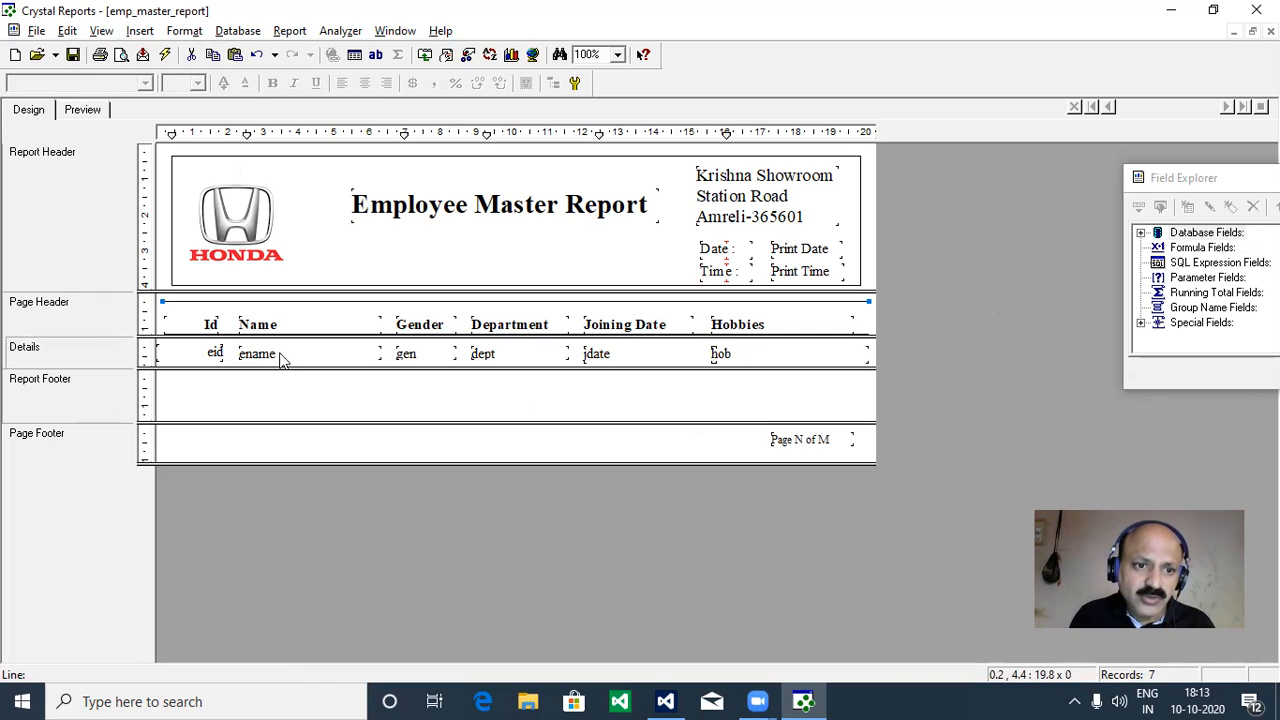
Preview the report to check the column headings, detail rows and header lines, and return to the design view.
{"action": "left_click", "coordinate": [74, 109]}
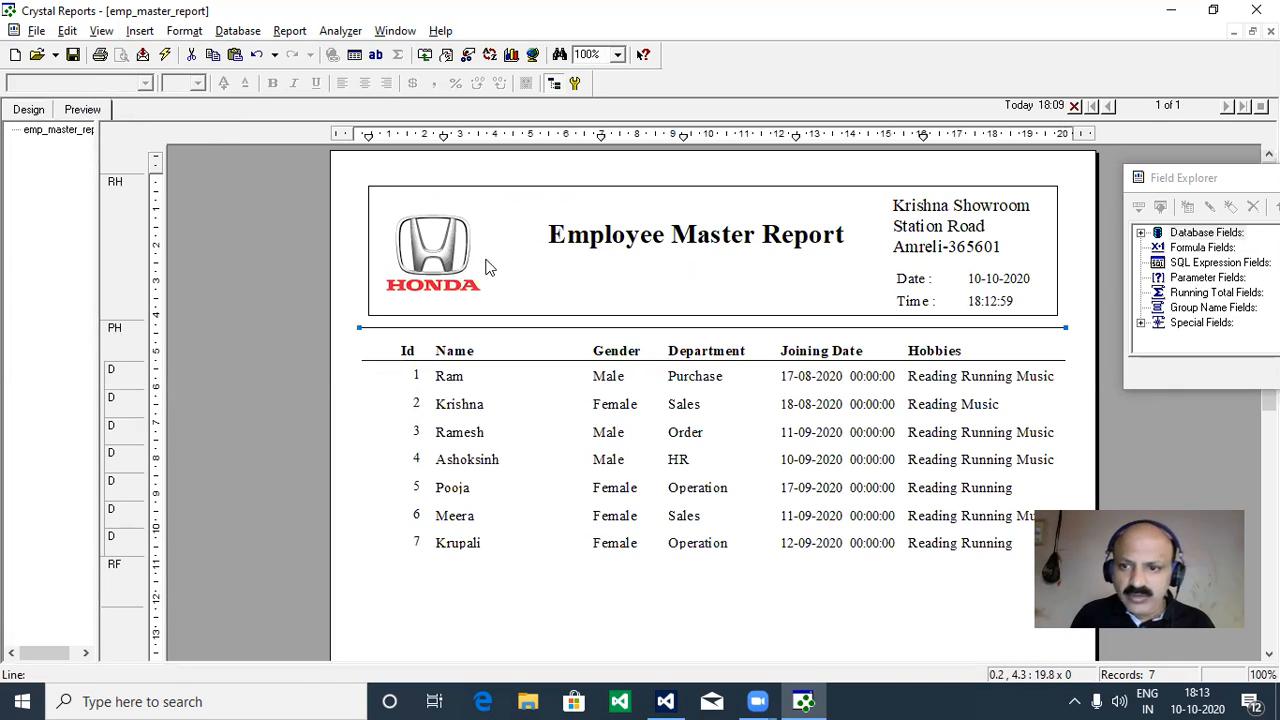
{"action": "left_click", "coordinate": [362, 450]}
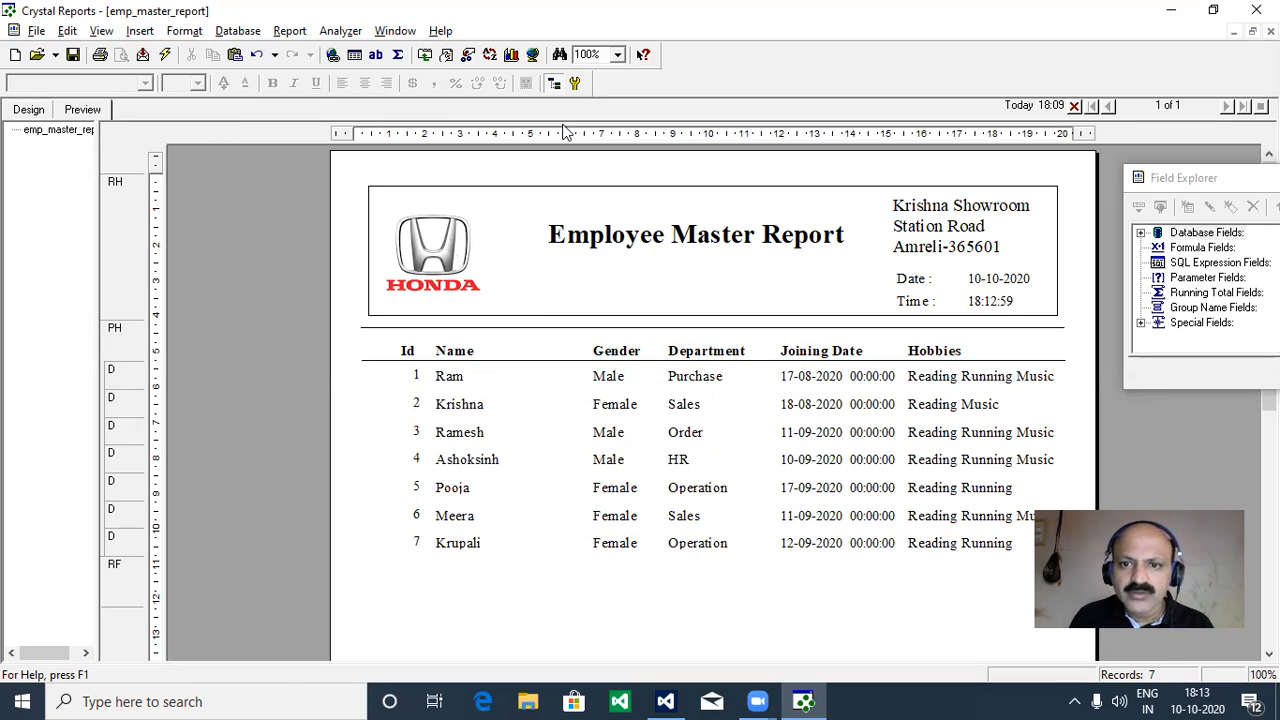
{"action": "left_click", "coordinate": [29, 110]}
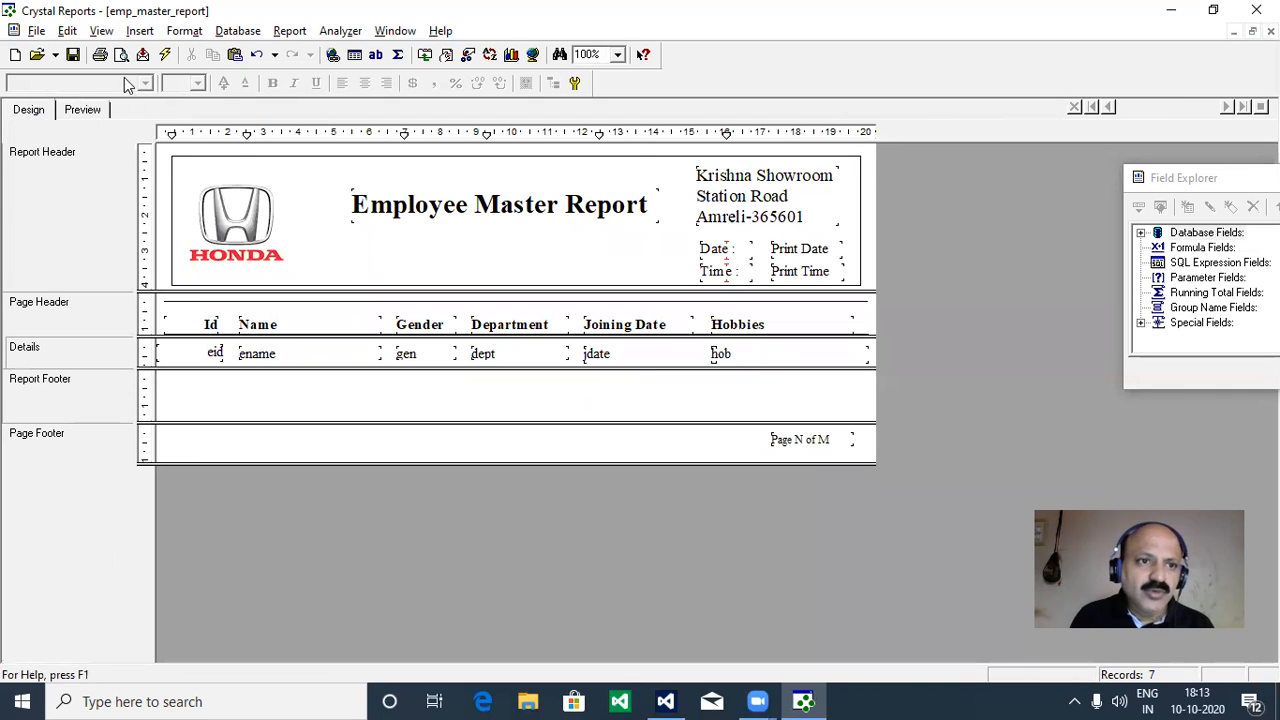
Draw a box about 3.5 × 3.3 around the logo and another about 4.8 × 3.5 around the address, date and time block.
{"action": "left_click", "coordinate": [140, 31]}
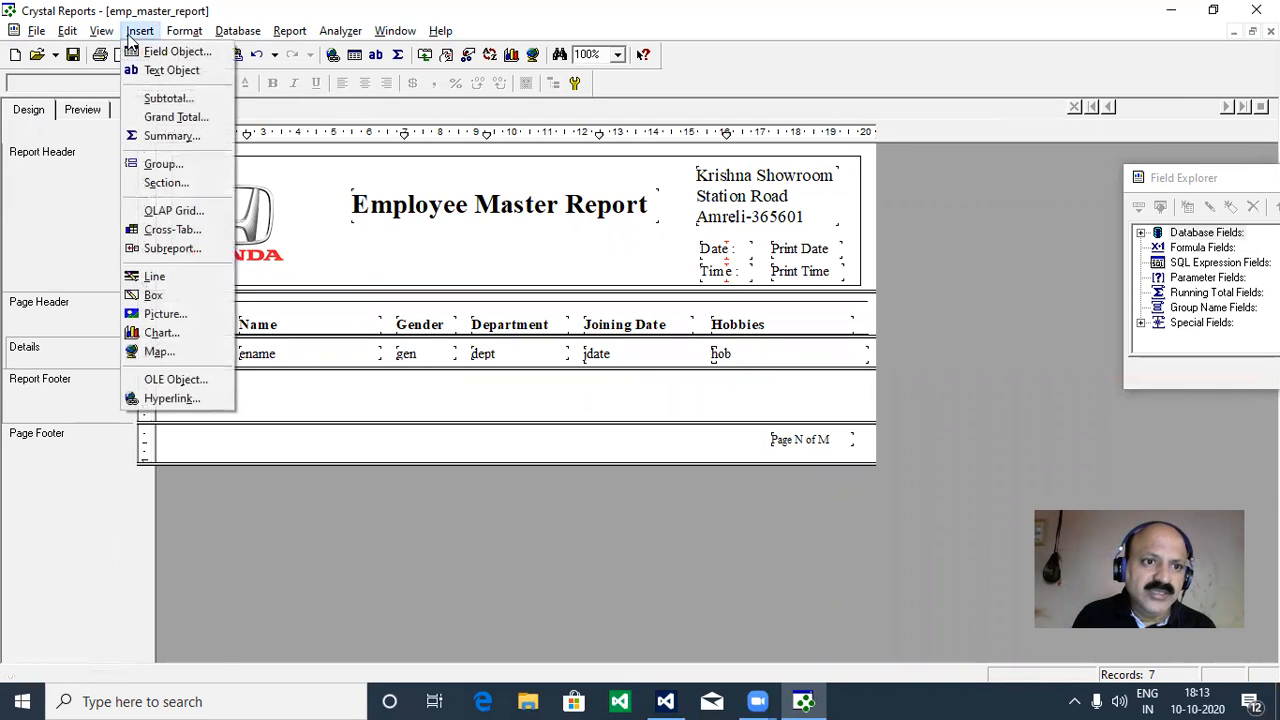
{"action": "left_click", "coordinate": [155, 296]}
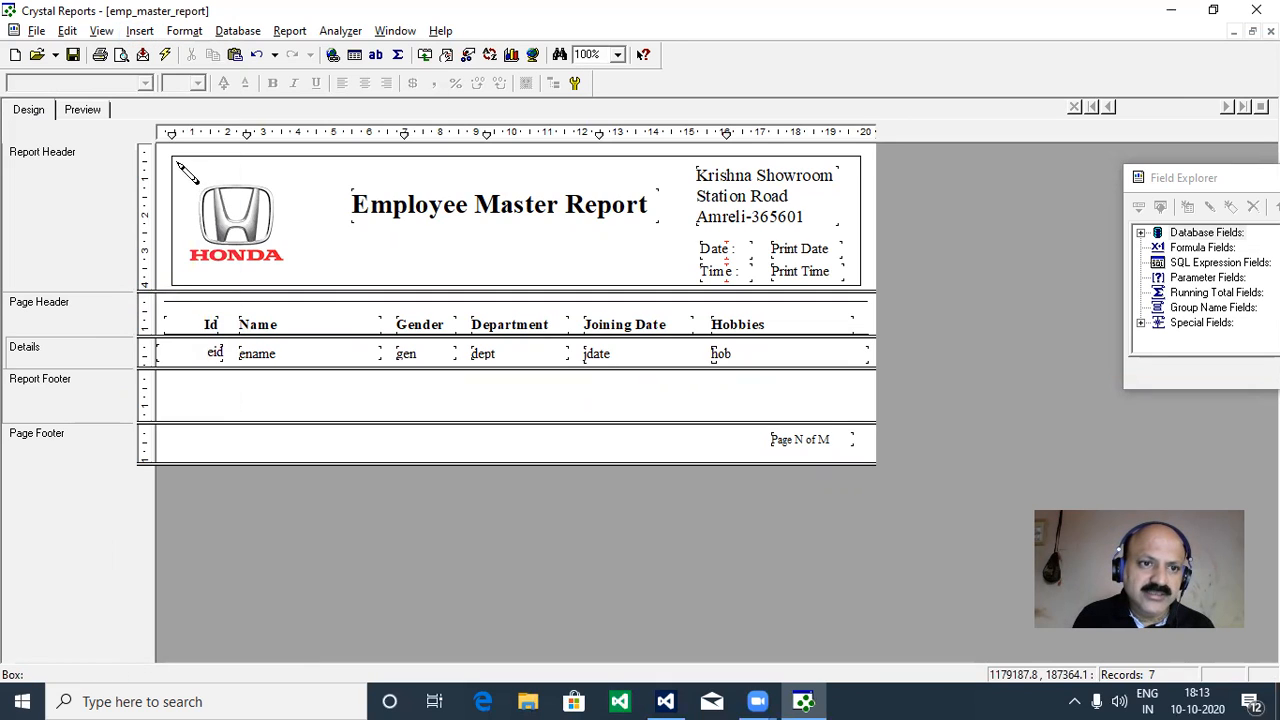
{"action": "mouse_move", "coordinate": [177, 160]}
{"action": "left_mouse_down"}
{"action": "mouse_move", "coordinate": [246, 278]}
{"action": "mouse_move", "coordinate": [266, 290]}
{"action": "mouse_move", "coordinate": [300, 280]}
{"action": "left_mouse_up"}
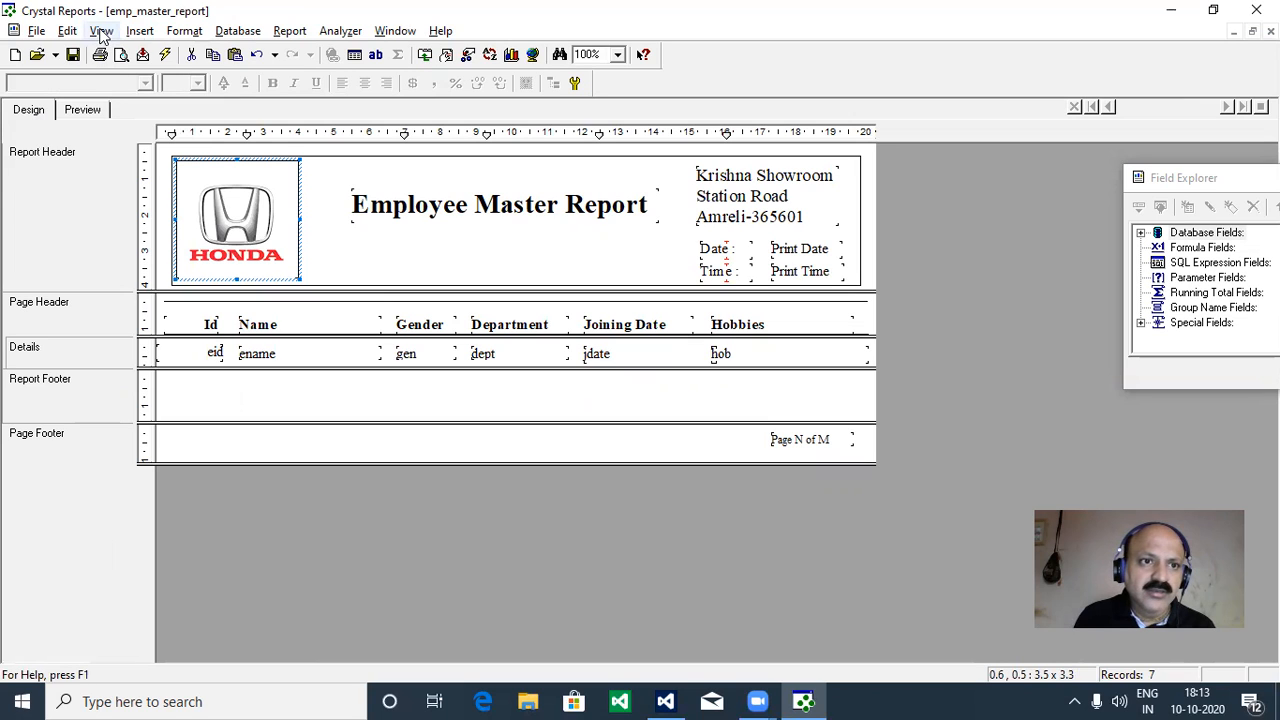
{"action": "left_click", "coordinate": [140, 31]}
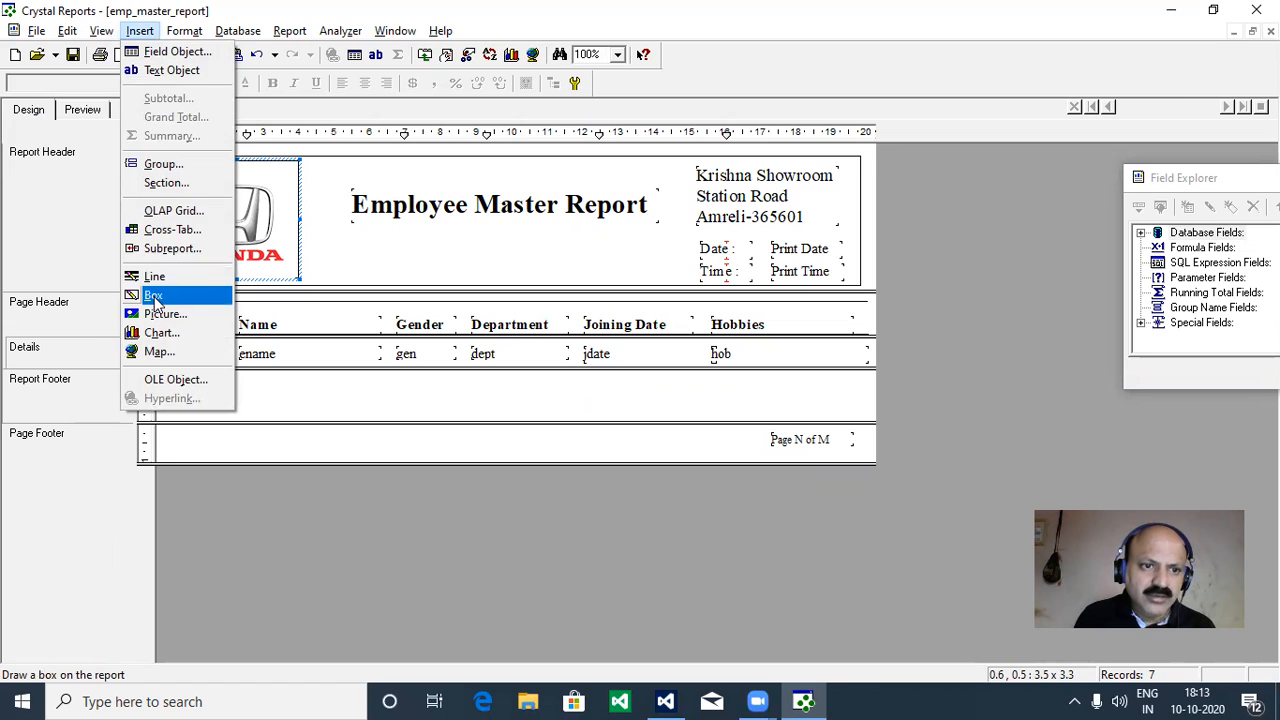
{"action": "left_click", "coordinate": [153, 296]}
{"action": "mouse_move", "coordinate": [686, 166]}
{"action": "left_mouse_down"}
{"action": "mouse_move", "coordinate": [866, 340]}
{"action": "mouse_move", "coordinate": [857, 288]}
{"action": "left_mouse_up"}
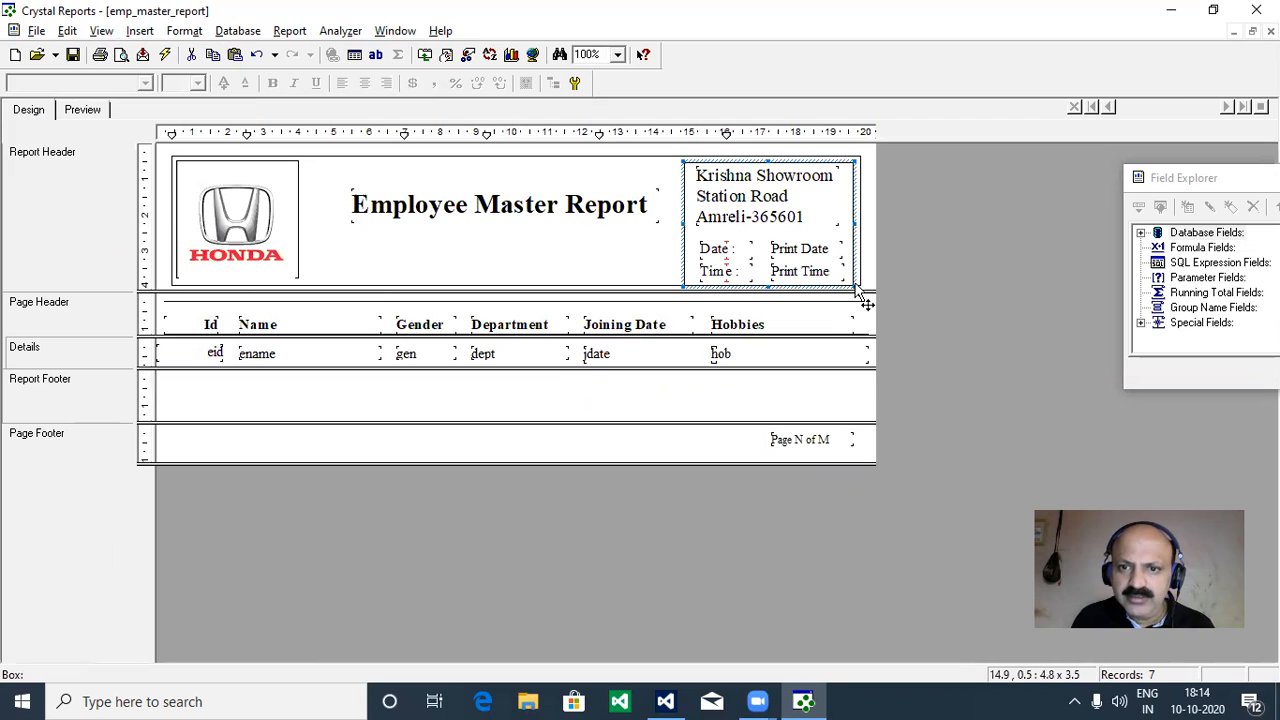
{"action": "left_click", "coordinate": [575, 274]}
Make the Report Header section slightly taller and extend its outer box downward to a height of about 3.9.
{"action": "left_click_drag", "start_coordinate": [557, 290], "coordinate": [558, 304]}
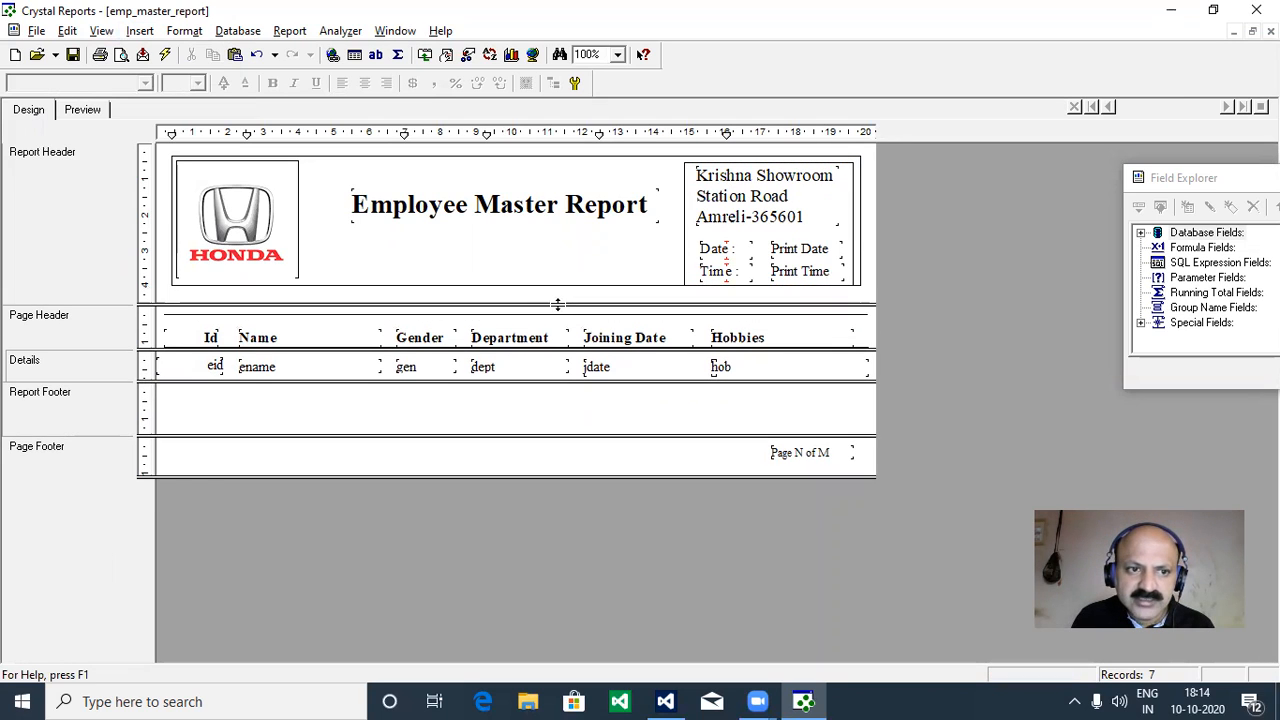
{"action": "left_click", "coordinate": [507, 285]}
{"action": "left_click_drag", "start_coordinate": [516, 286], "coordinate": [516, 293]}
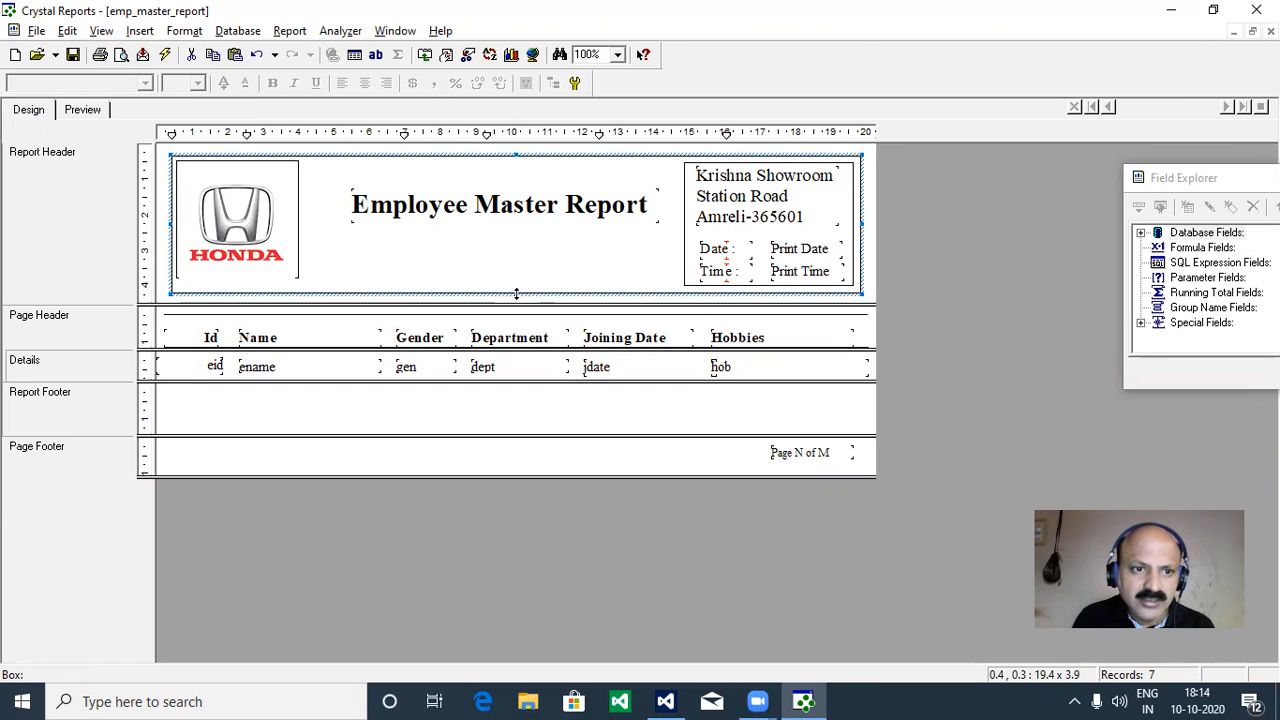
Try stretching the logo picture downward to a height of about 3.4 and adjusting its position inside its box.
{"action": "left_click", "coordinate": [240, 279]}
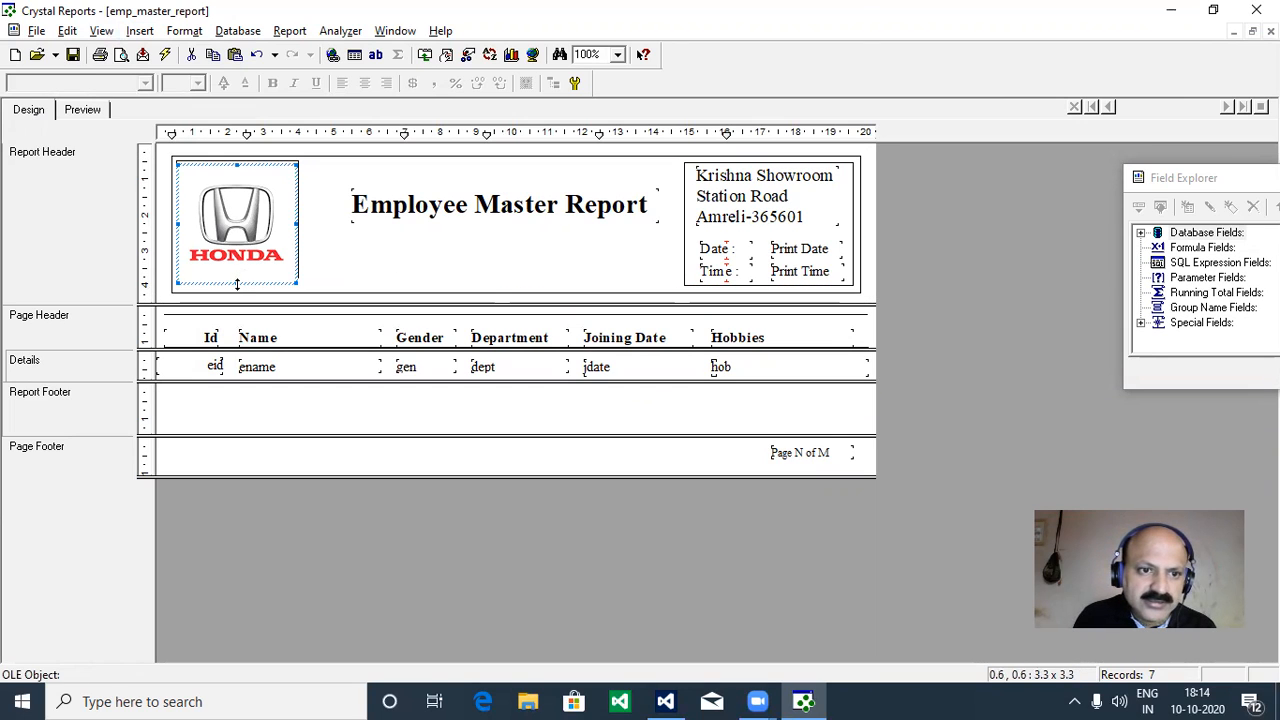
{"action": "left_click_drag", "start_coordinate": [237, 283], "coordinate": [237, 288]}
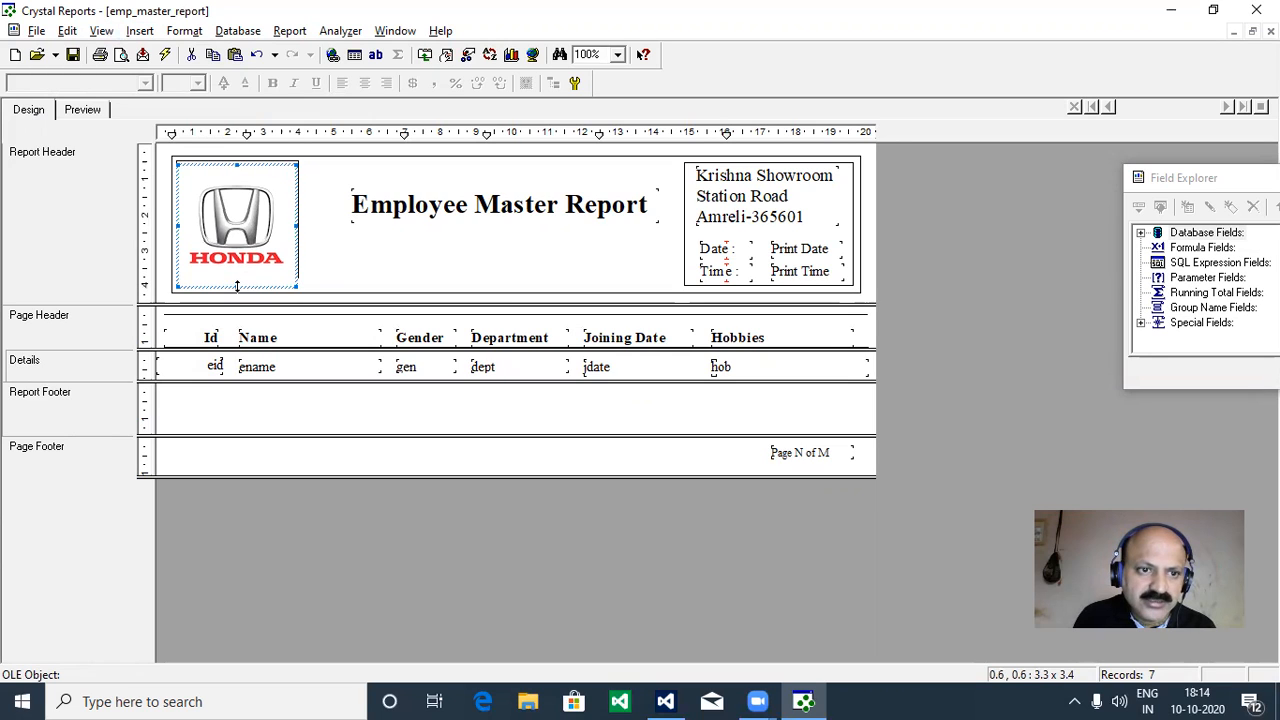
{"action": "left_click", "coordinate": [321, 265]}
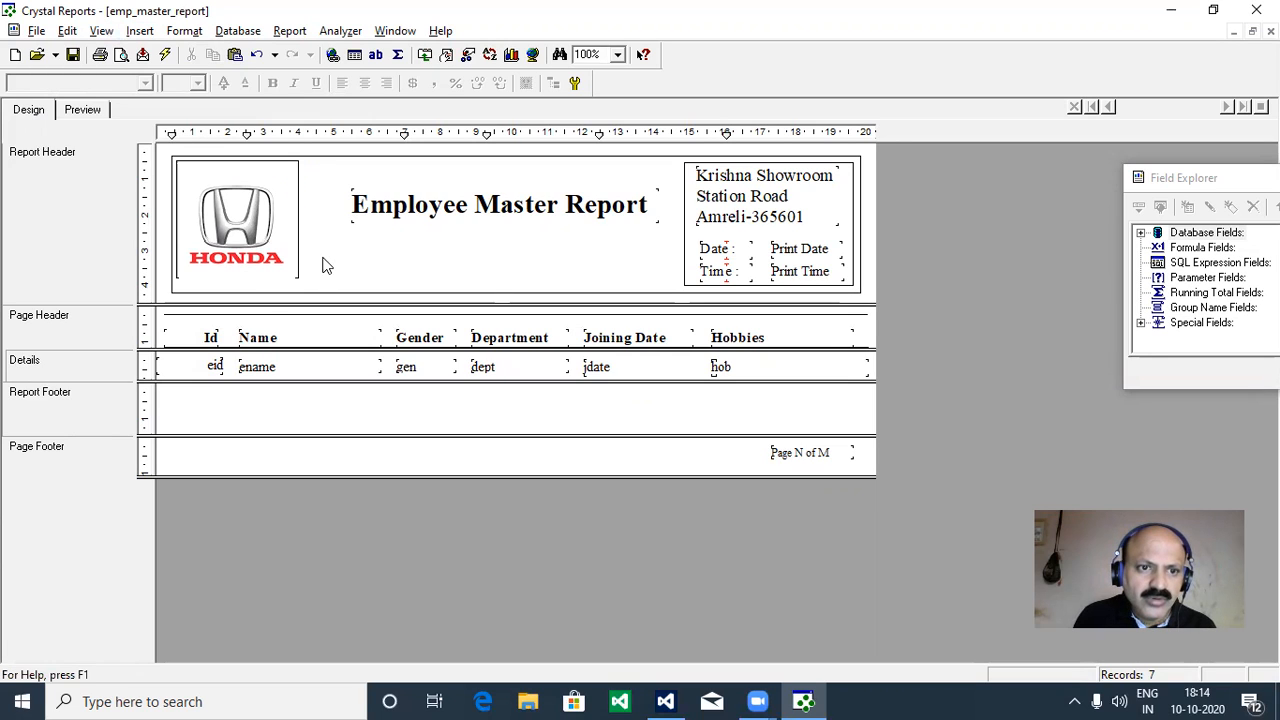
{"action": "left_click", "coordinate": [232, 256]}
{"action": "left_click_drag", "start_coordinate": [229, 238], "coordinate": [236, 242]}
{"action": "left_click", "coordinate": [318, 258]}
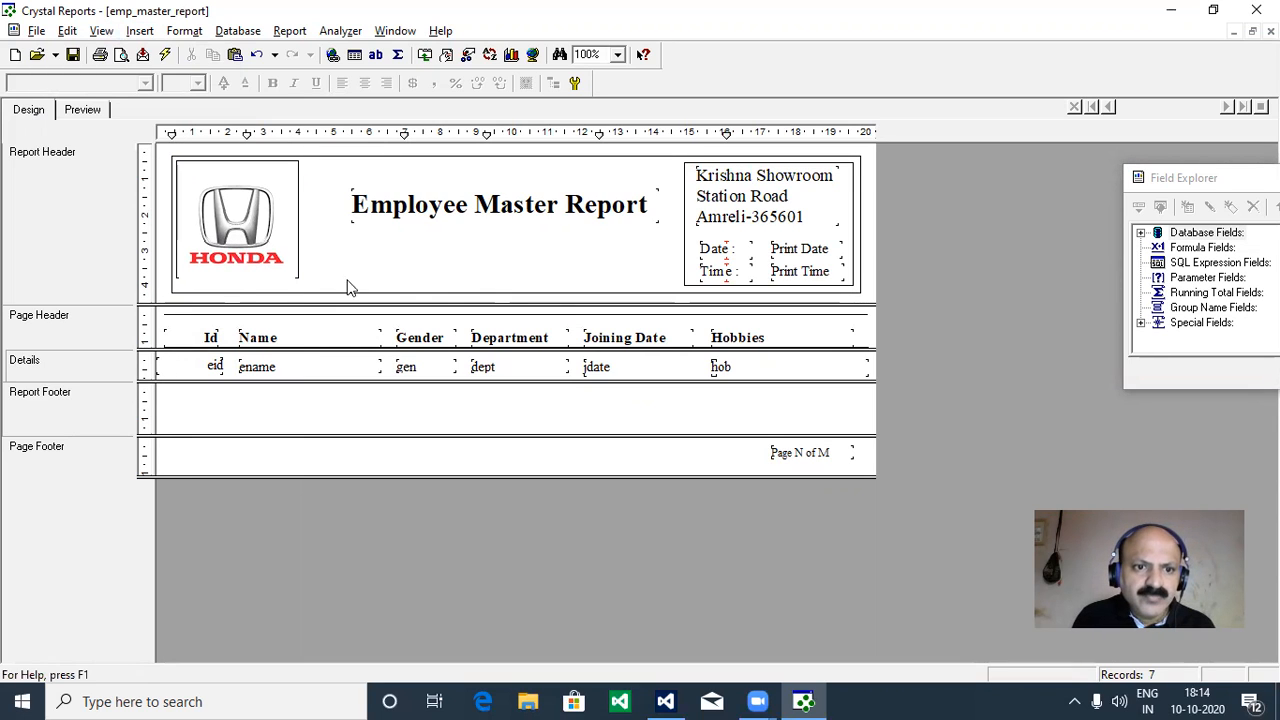
Extend the outer box of the Report Header downward to a height of about 4.1.
{"action": "left_click", "coordinate": [480, 314]}
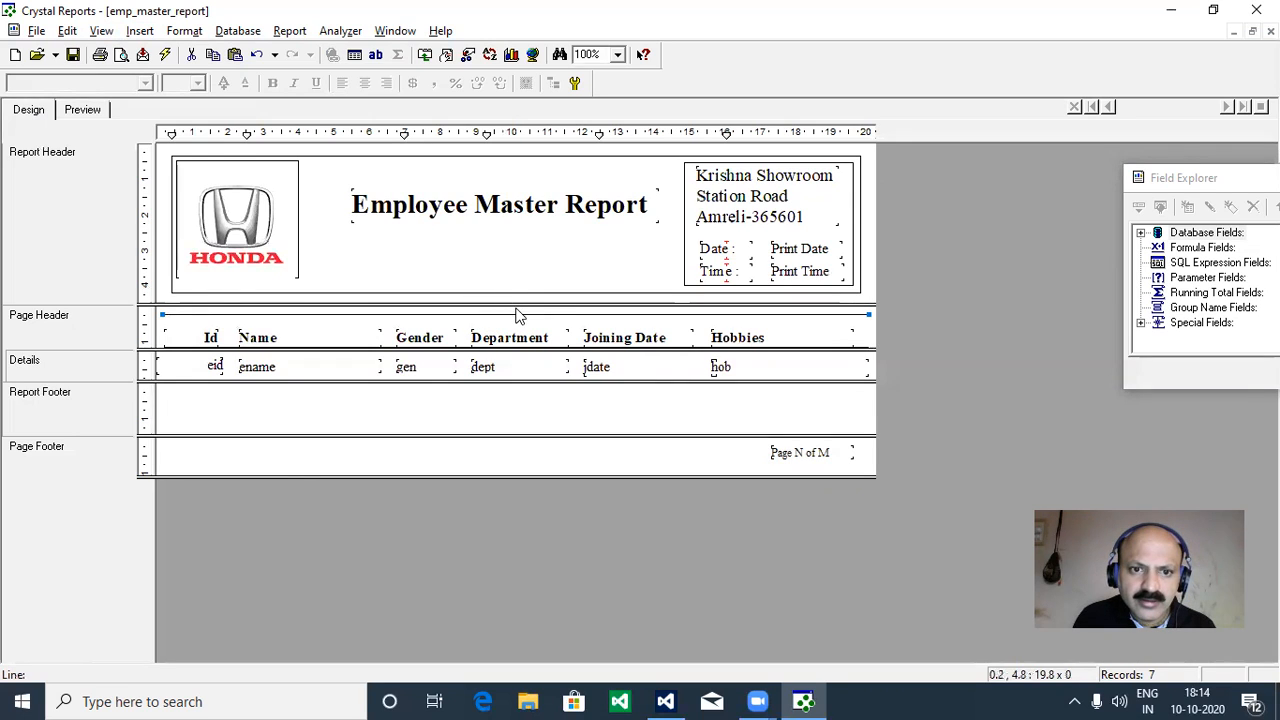
{"action": "left_click", "coordinate": [384, 273]}
{"action": "left_click", "coordinate": [495, 293]}
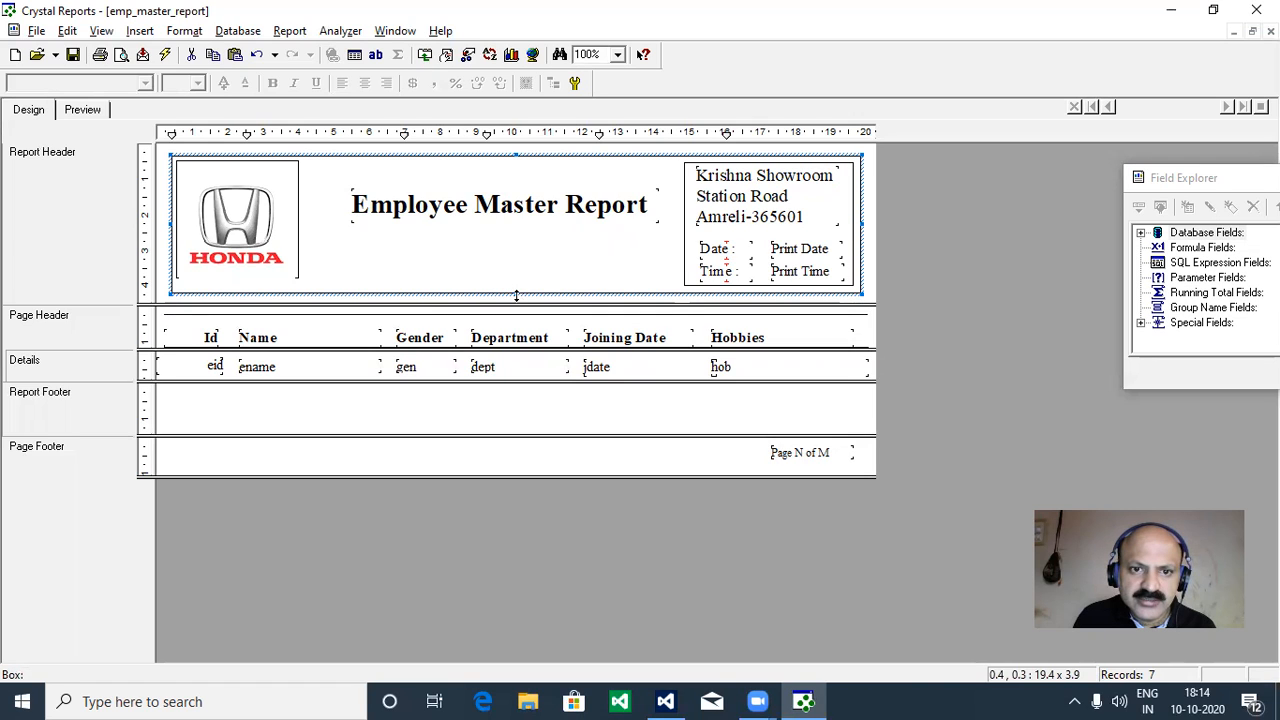
{"action": "left_click_drag", "start_coordinate": [516, 295], "coordinate": [516, 301]}
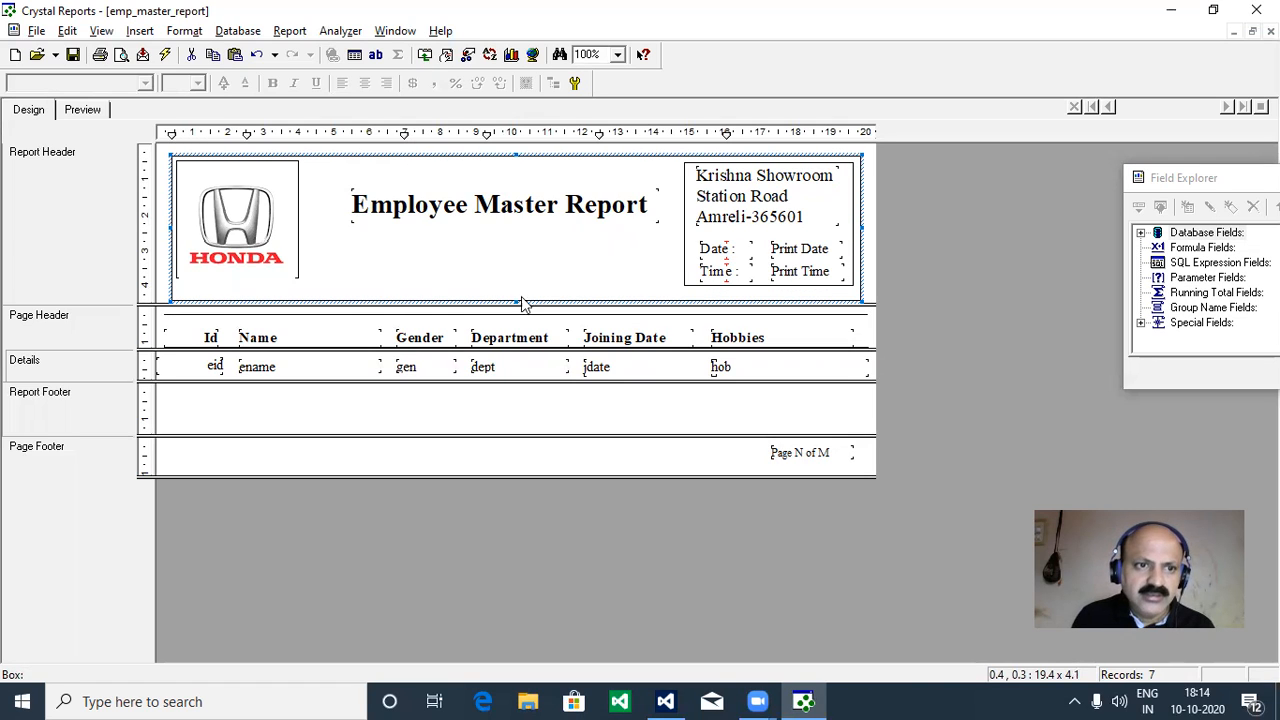
Reduce the logo picture's height slightly and extend the box around it downward.
{"action": "left_click", "coordinate": [281, 235]}
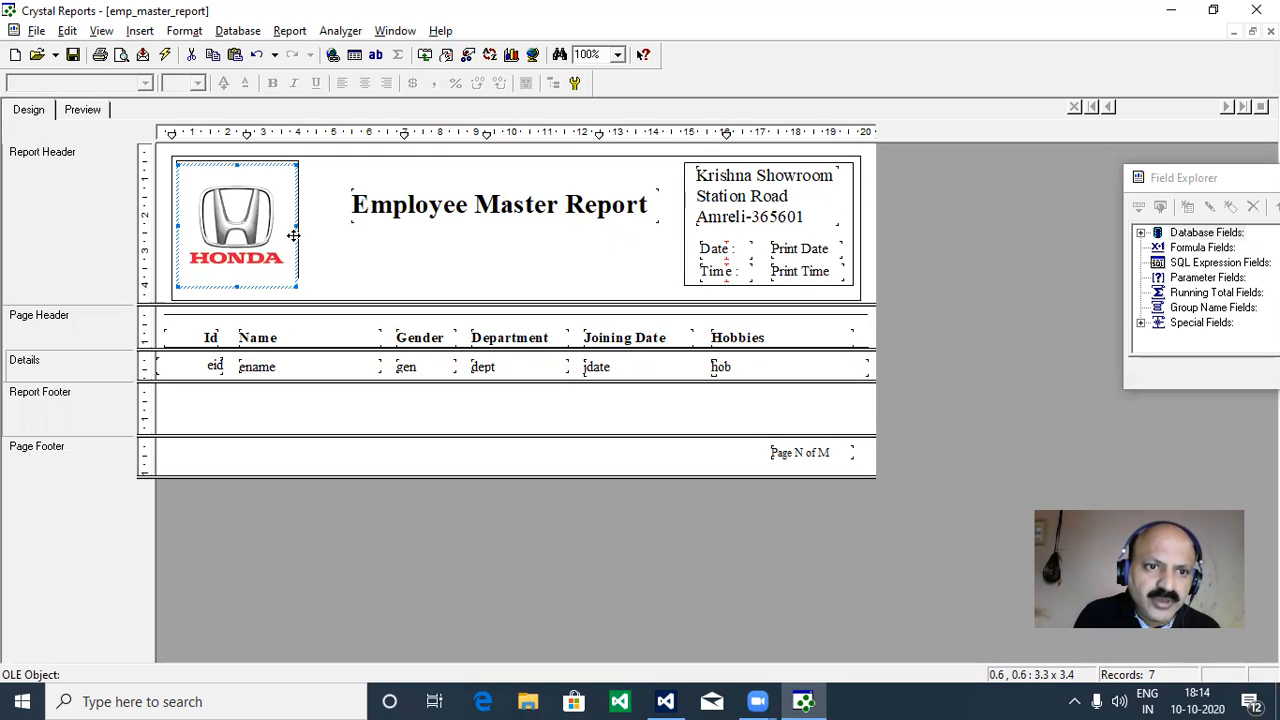
{"action": "left_click_drag", "start_coordinate": [237, 284], "coordinate": [237, 277]}
{"action": "left_click", "coordinate": [340, 265]}
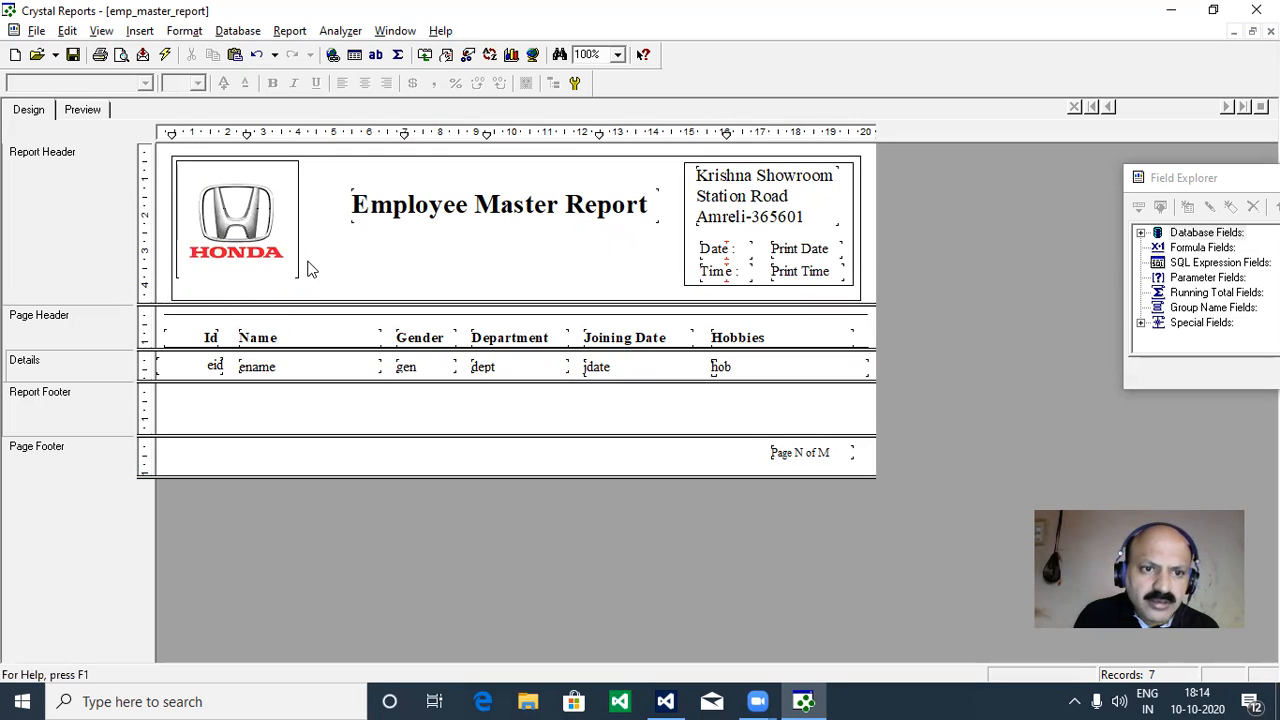
{"action": "left_click", "coordinate": [300, 278]}
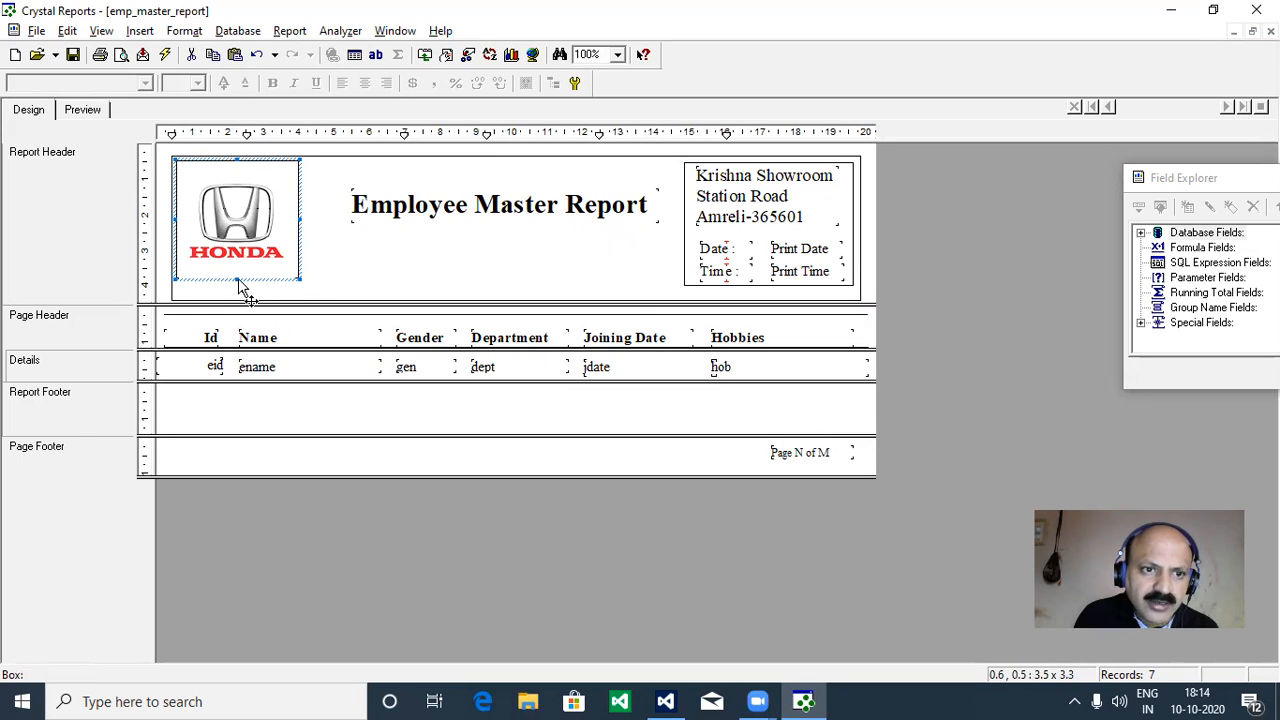
{"action": "left_click_drag", "start_coordinate": [237, 279], "coordinate": [242, 288]}
{"action": "left_click", "coordinate": [365, 260]}
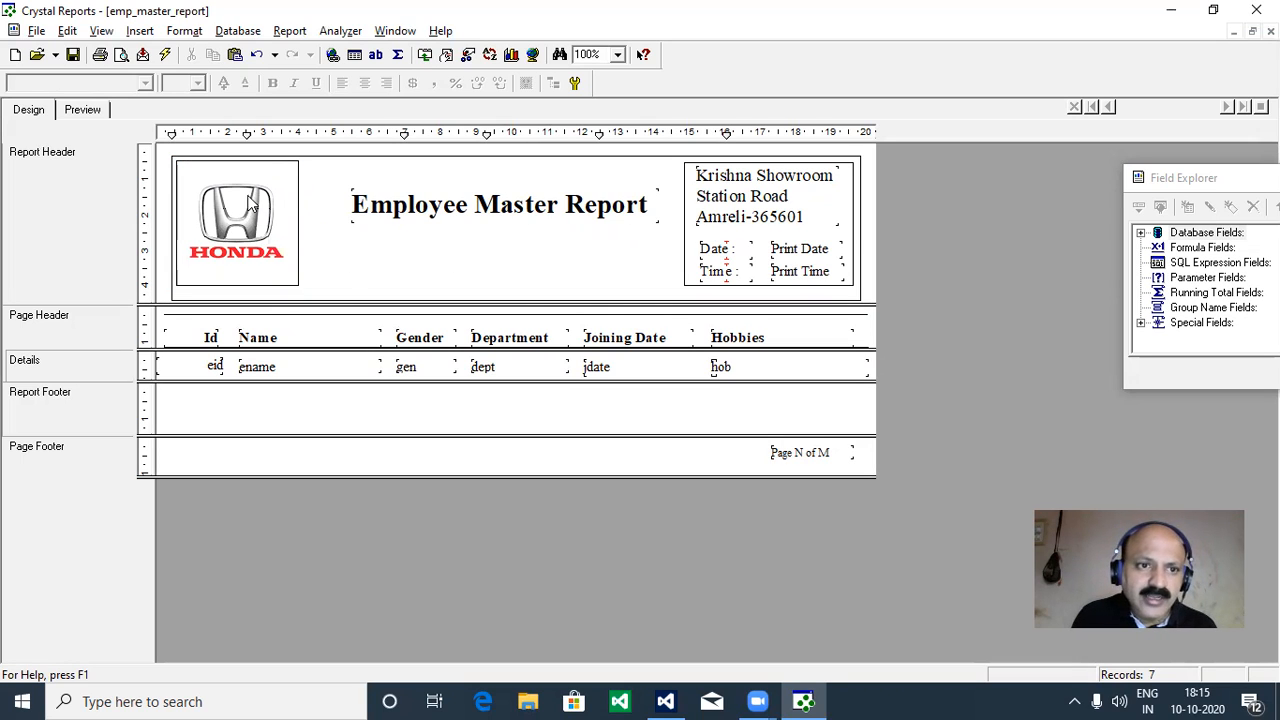
Try the logo picture lower inside its box and move it back up.
{"action": "mouse_move", "coordinate": [250, 203]}
{"action": "left_mouse_down"}
{"action": "mouse_move", "coordinate": [256, 215]}
{"action": "mouse_move", "coordinate": [248, 205]}
{"action": "left_mouse_up"}
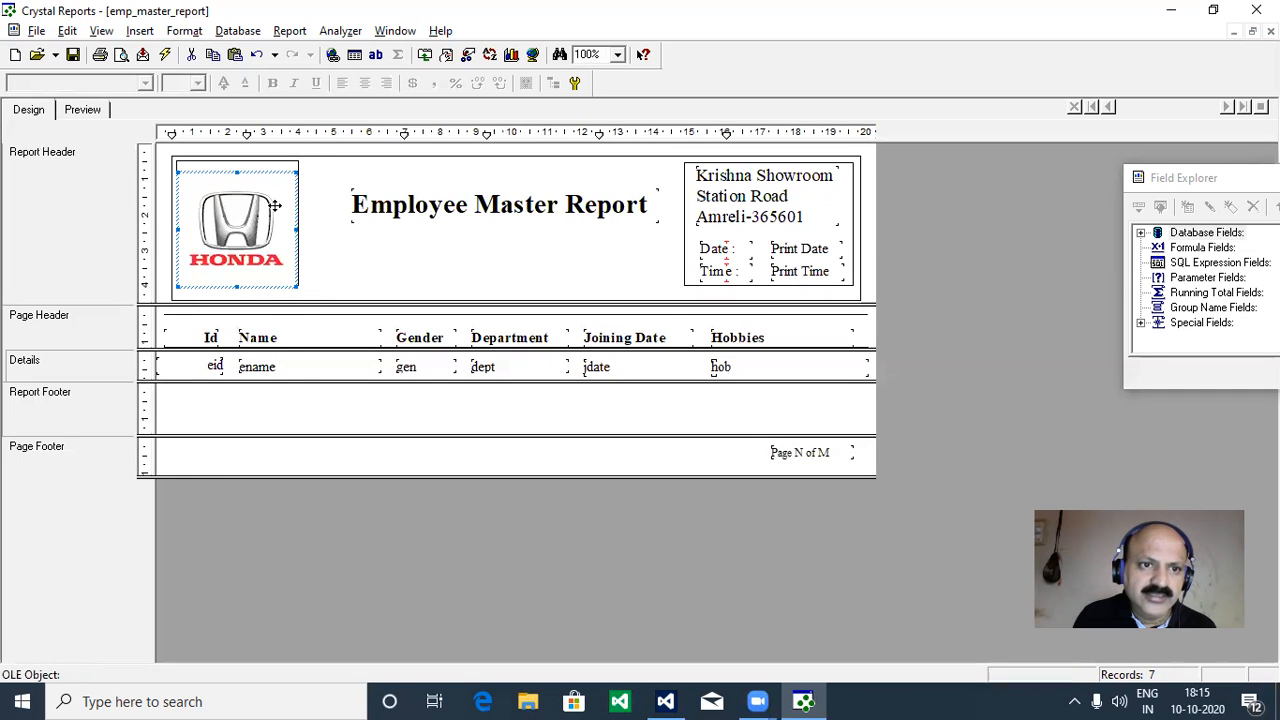
{"action": "left_click", "coordinate": [356, 241]}
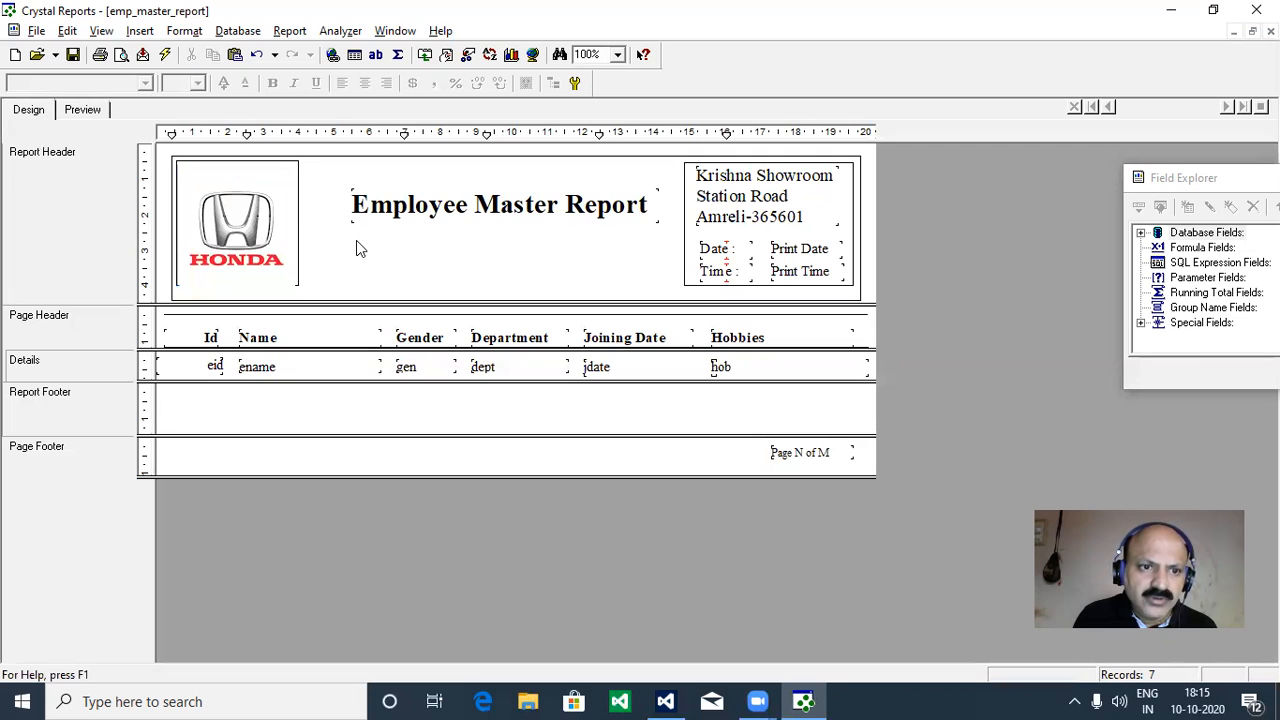
{"action": "left_click", "coordinate": [234, 236]}
{"action": "left_click_drag", "start_coordinate": [234, 236], "coordinate": [233, 224]}
{"action": "left_click", "coordinate": [312, 256]}
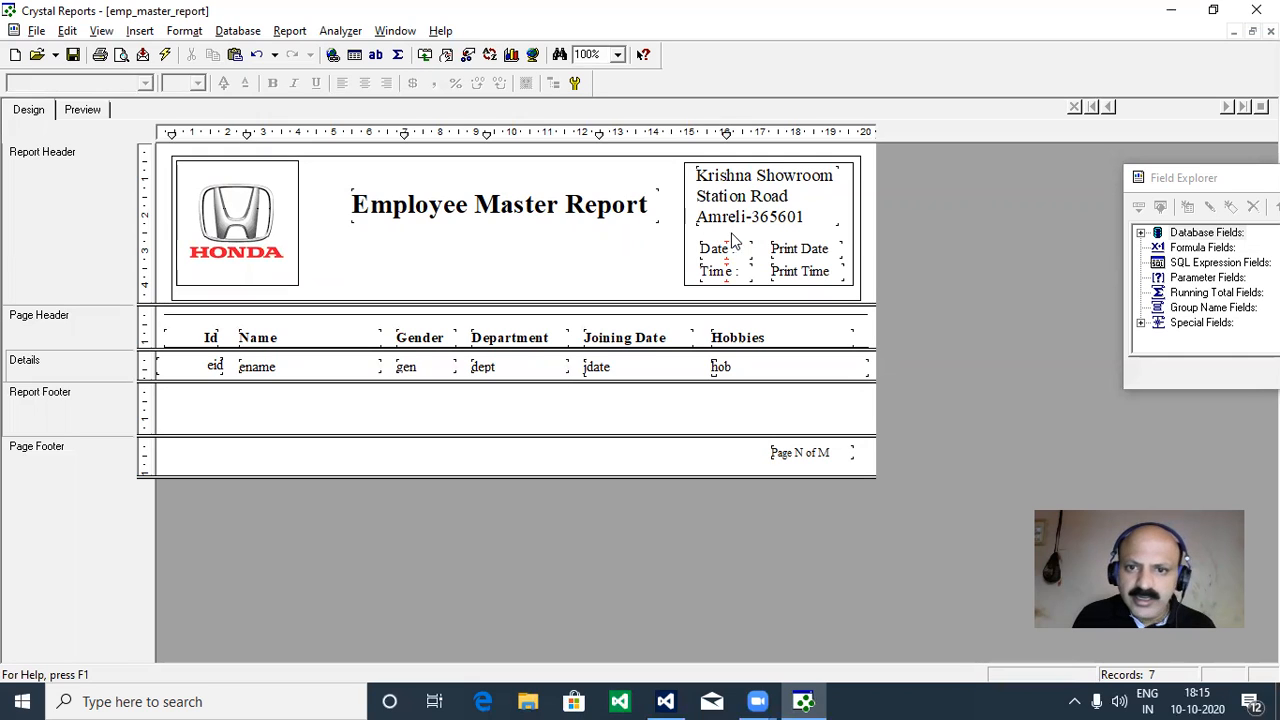
Extend the box around the address, date and time block downward to a height of about 3.7.
{"action": "left_click", "coordinate": [773, 286]}
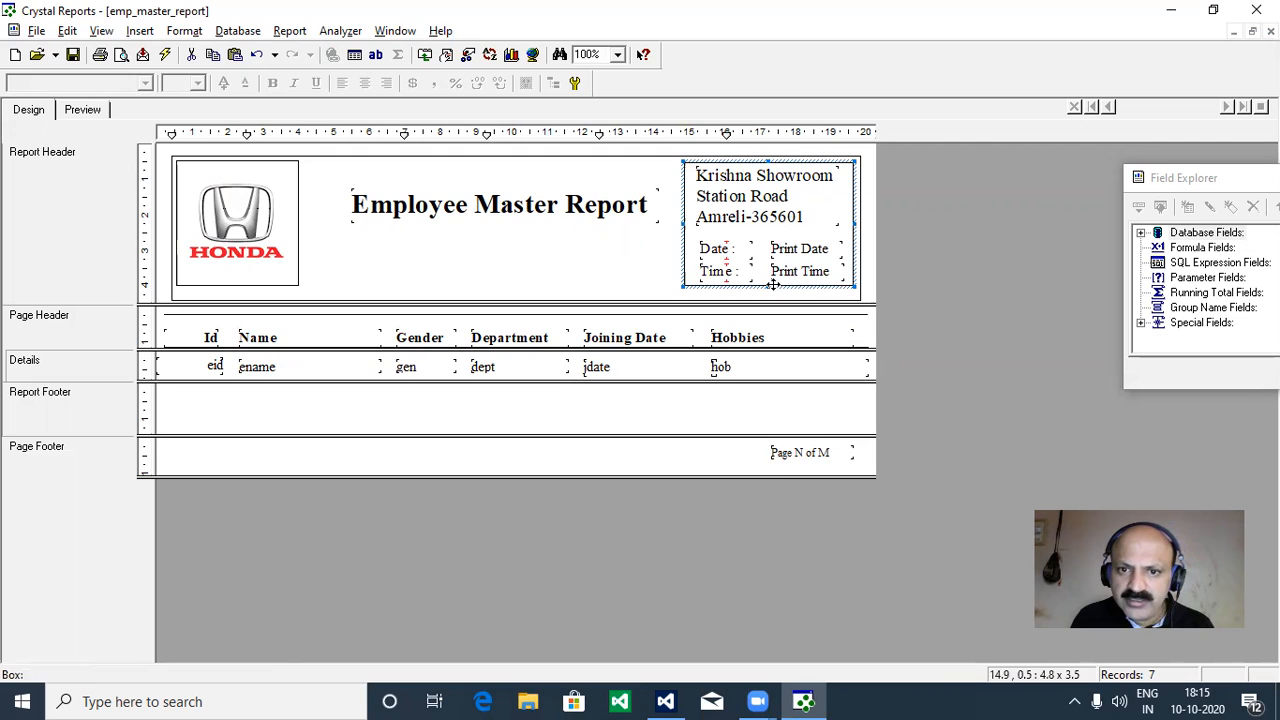
{"action": "left_click_drag", "start_coordinate": [768, 285], "coordinate": [769, 294]}
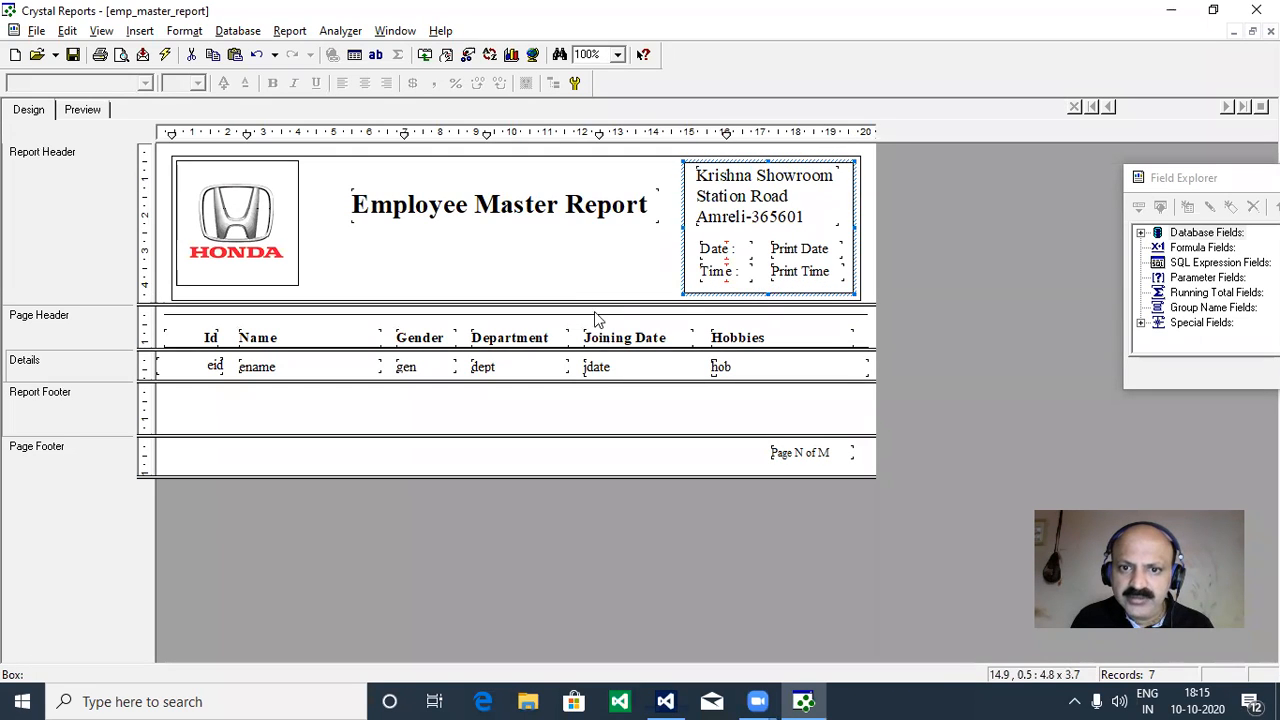
{"action": "left_click", "coordinate": [549, 280]}
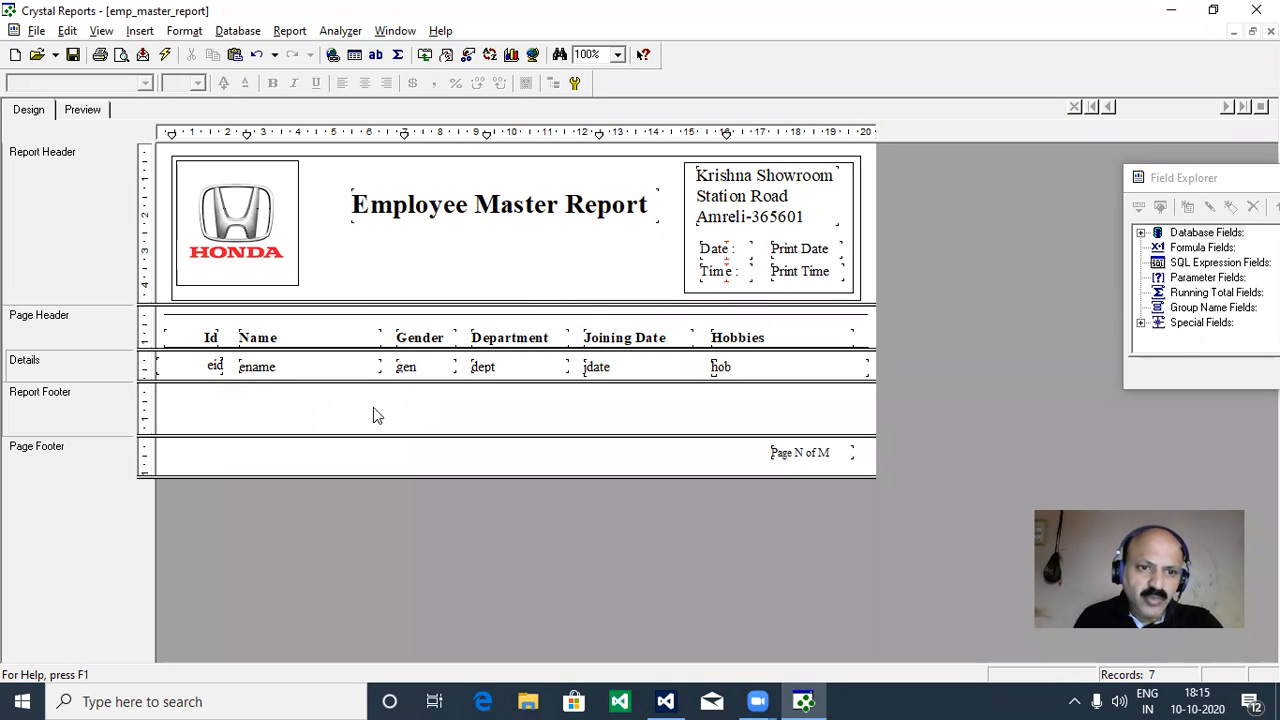
Bring the Field Explorer fully into view and examine the available Special Fields.
{"action": "left_click", "coordinate": [1161, 180]}
{"action": "left_click_drag", "start_coordinate": [1161, 180], "coordinate": [979, 172]}
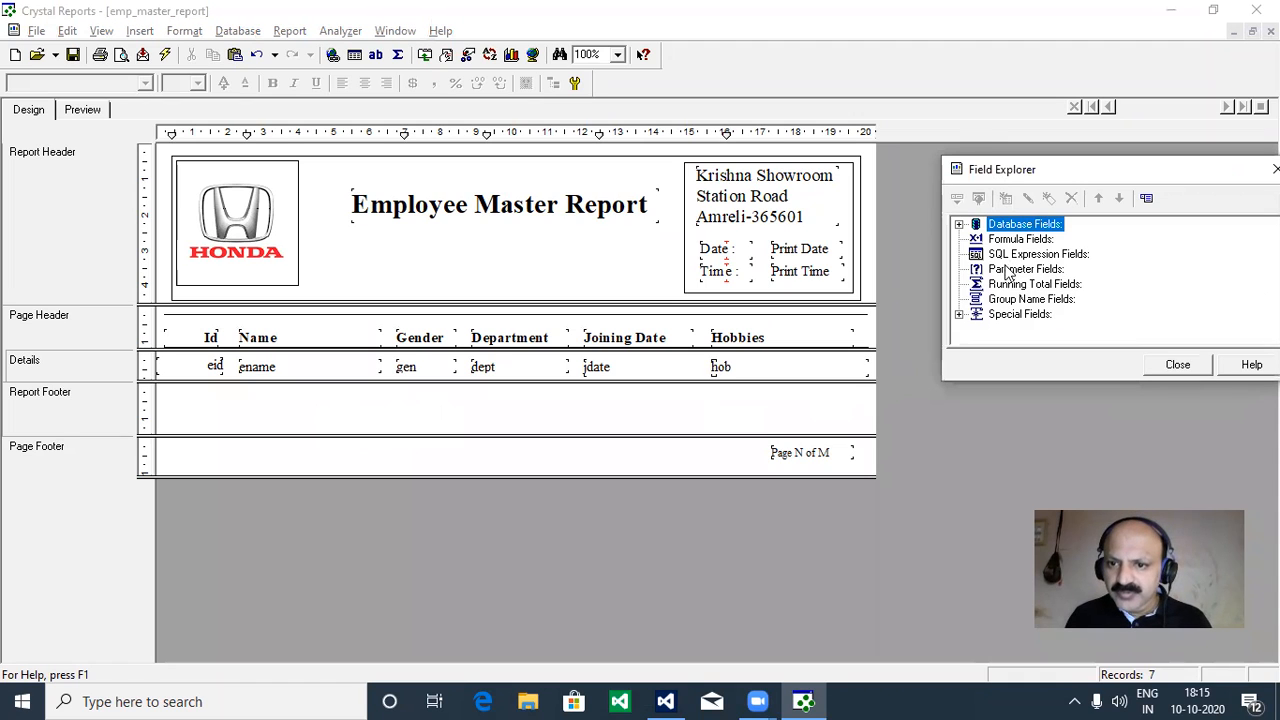
{"action": "left_click", "coordinate": [958, 315]}
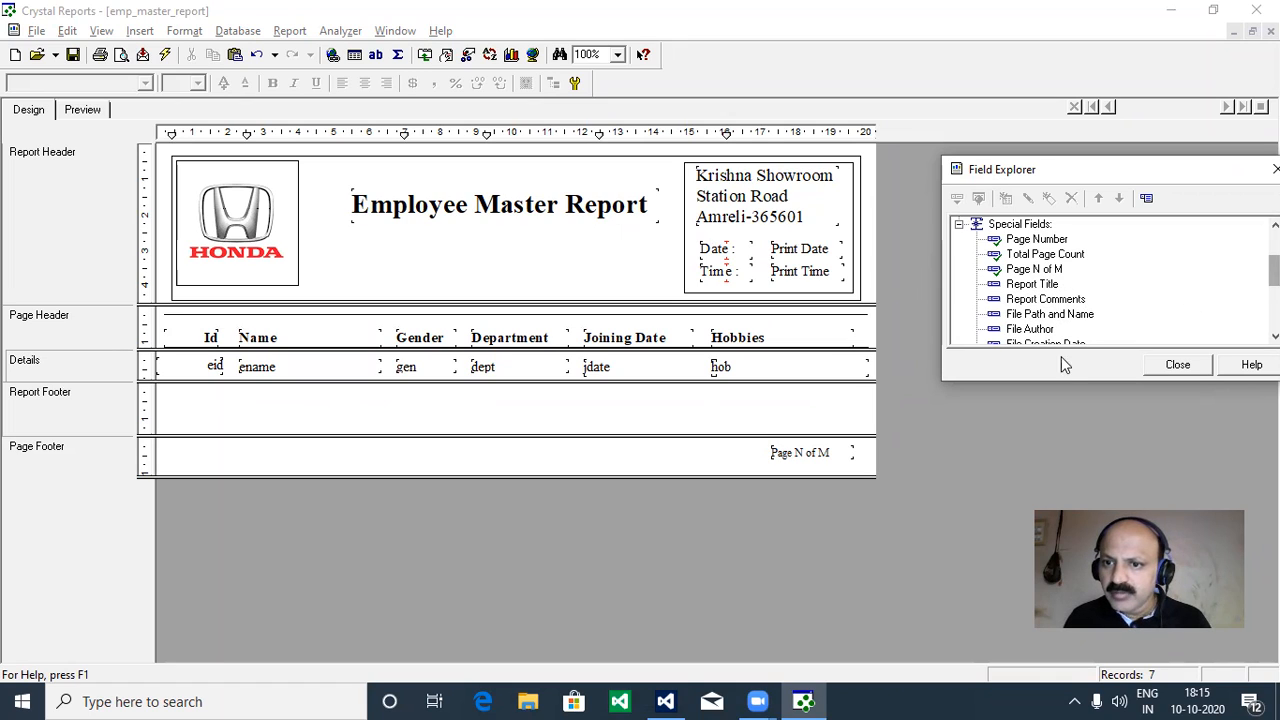
{"action": "left_click_drag", "start_coordinate": [1274, 271], "coordinate": [1274, 308]}
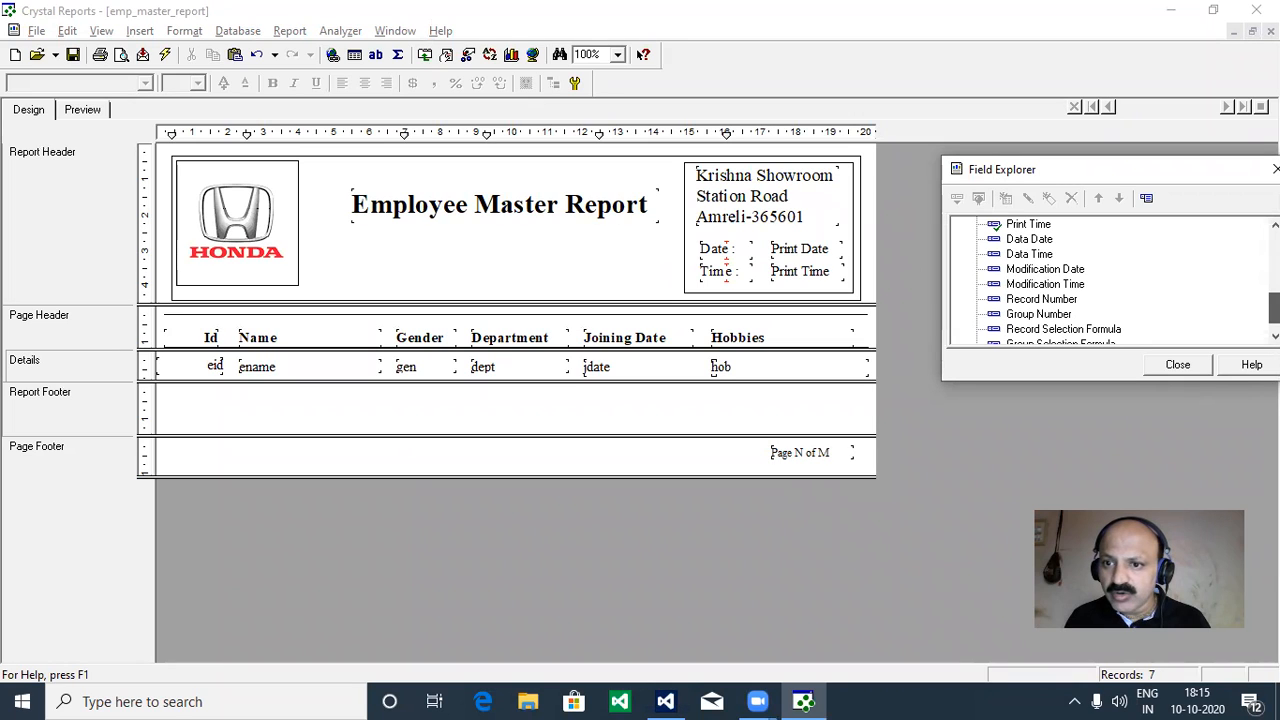
{"action": "scroll", "coordinate": [1110, 281], "scroll_direction": "down", "scroll_amount": 1}
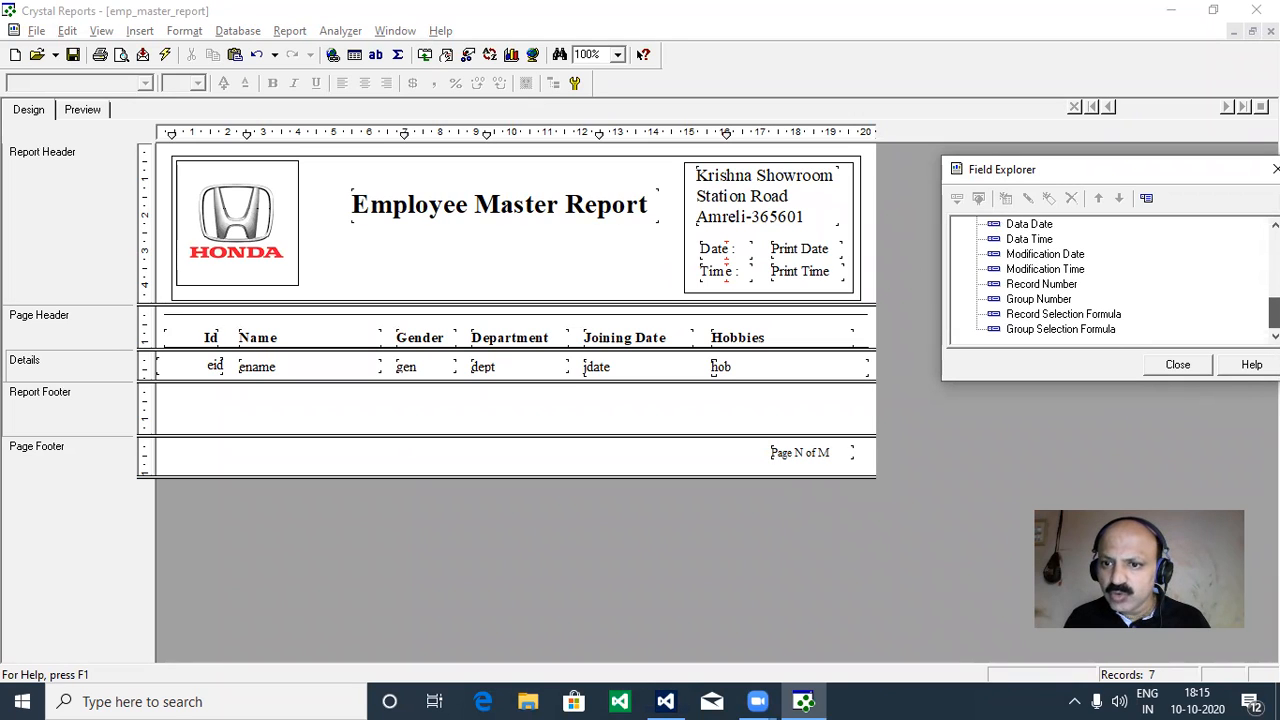
{"action": "scroll", "coordinate": [1110, 281], "scroll_direction": "up", "scroll_amount": 10}
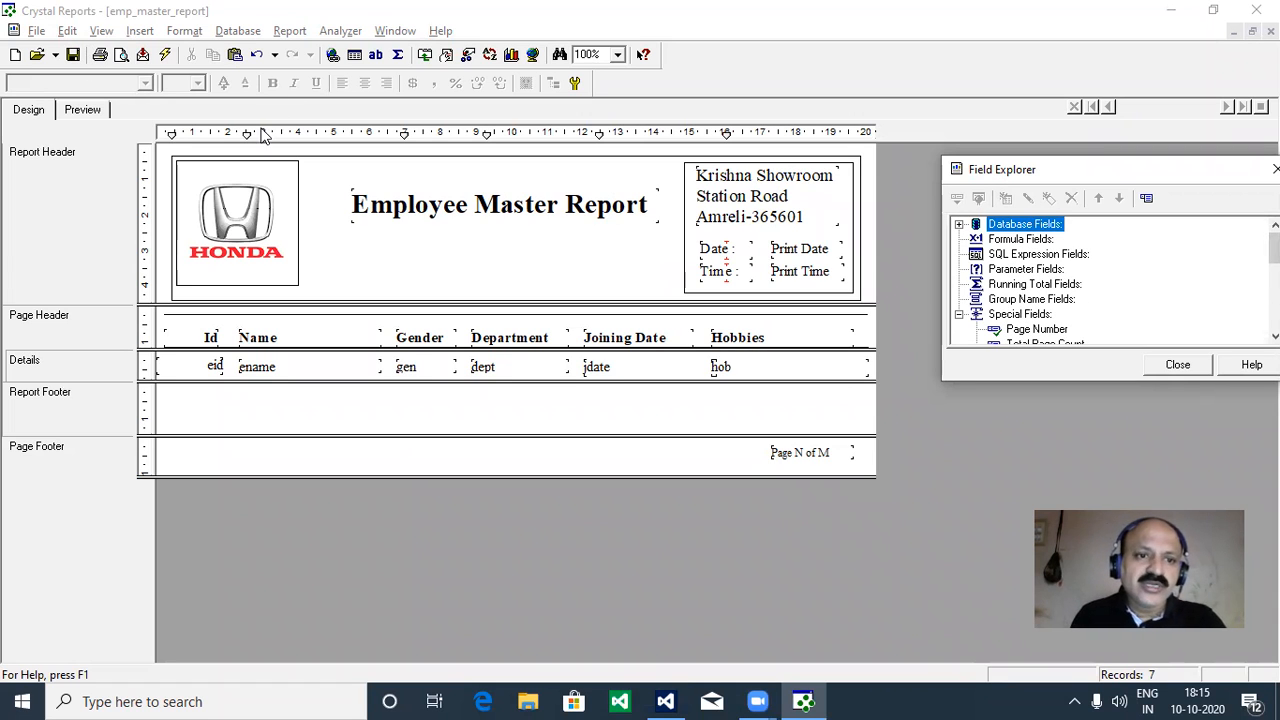
{"action": "left_click", "coordinate": [338, 258]}
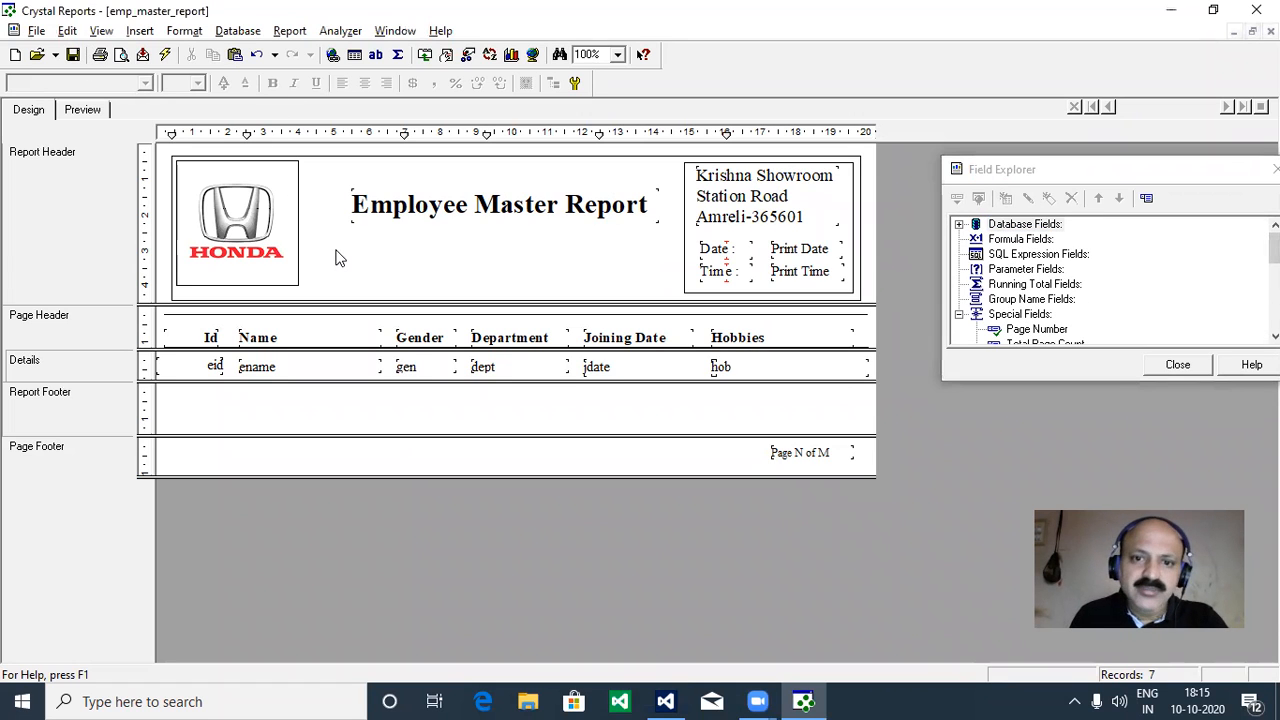
{"action": "left_click", "coordinate": [35, 31]}
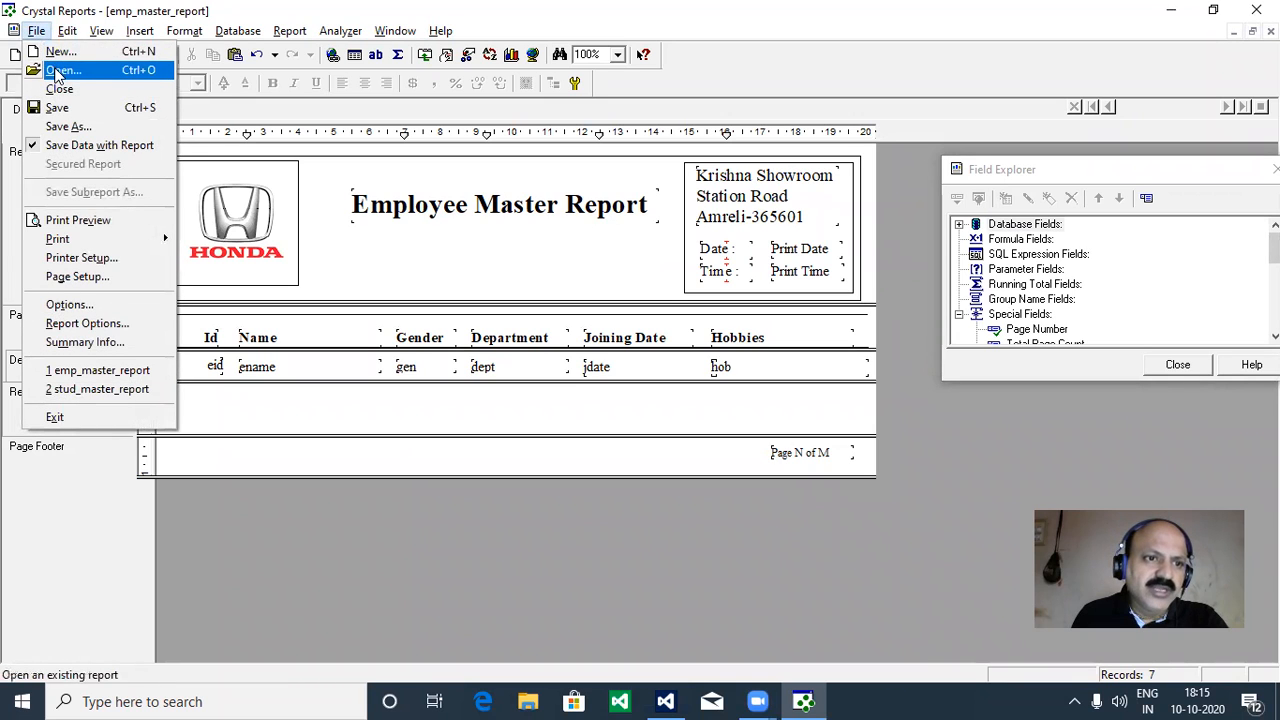
{"action": "mouse_move", "coordinate": [69, 38]}
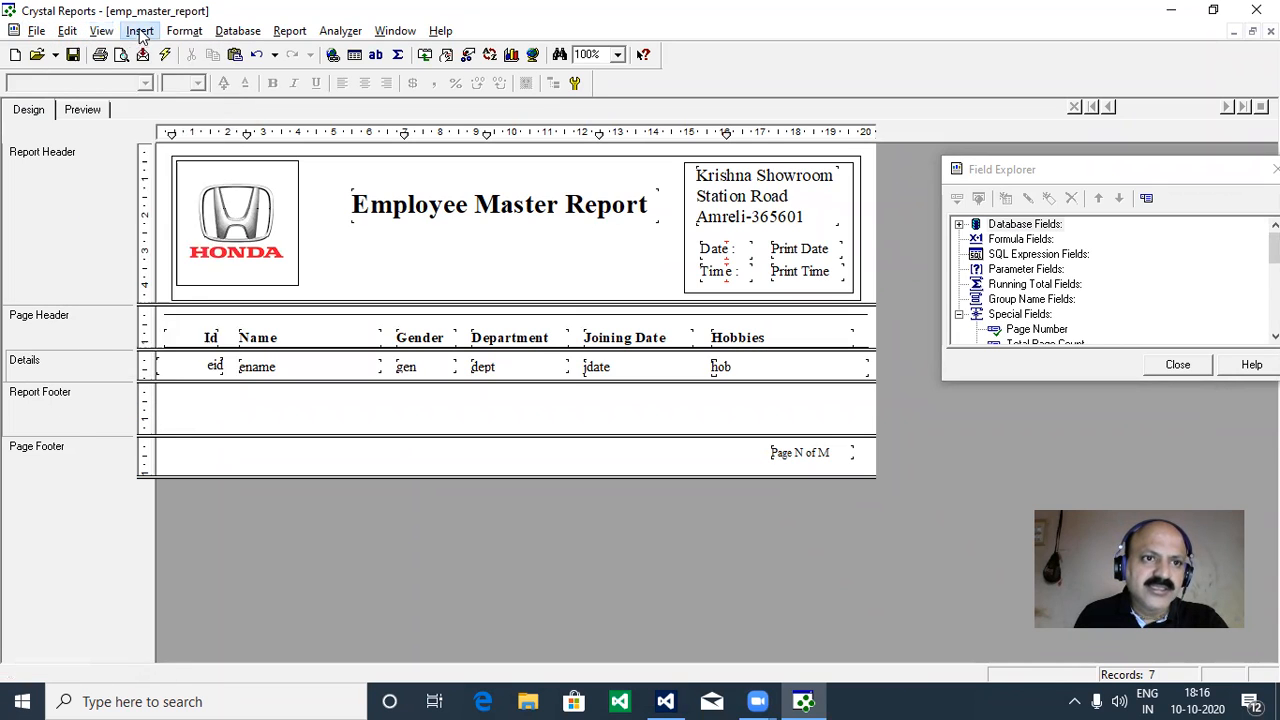
{"action": "mouse_move", "coordinate": [145, 38]}
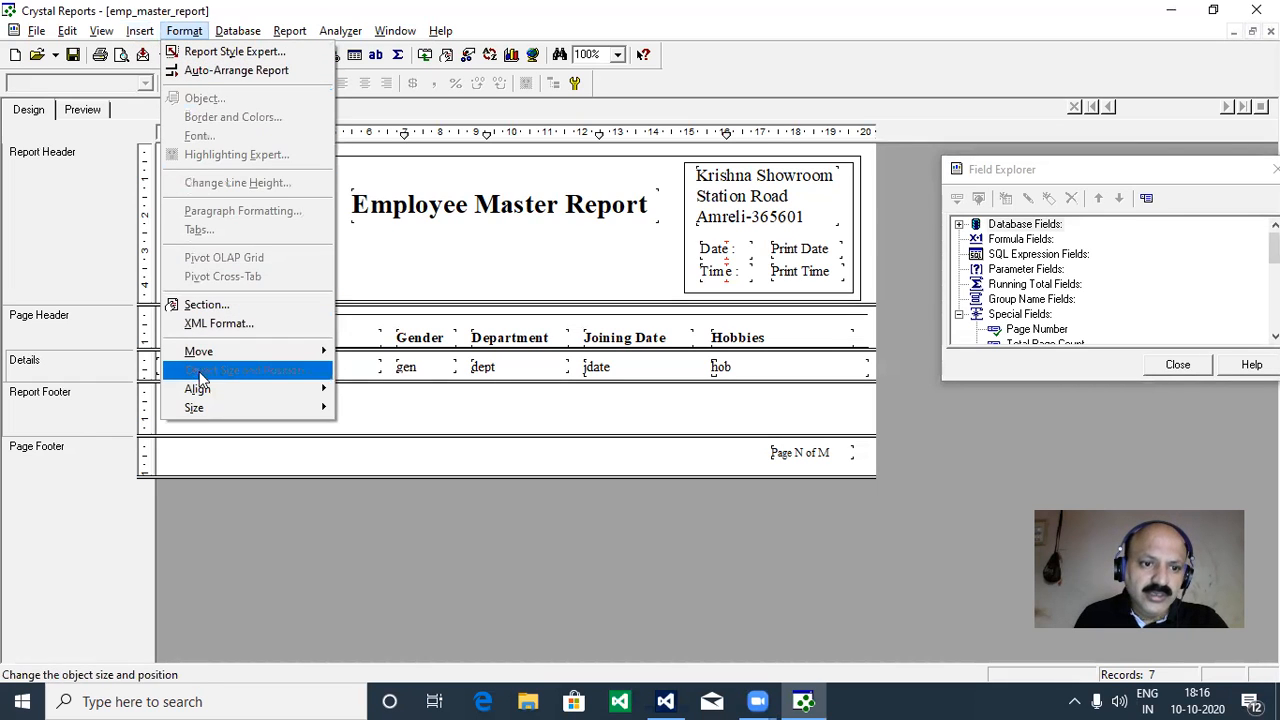
{"action": "mouse_move", "coordinate": [203, 389]}
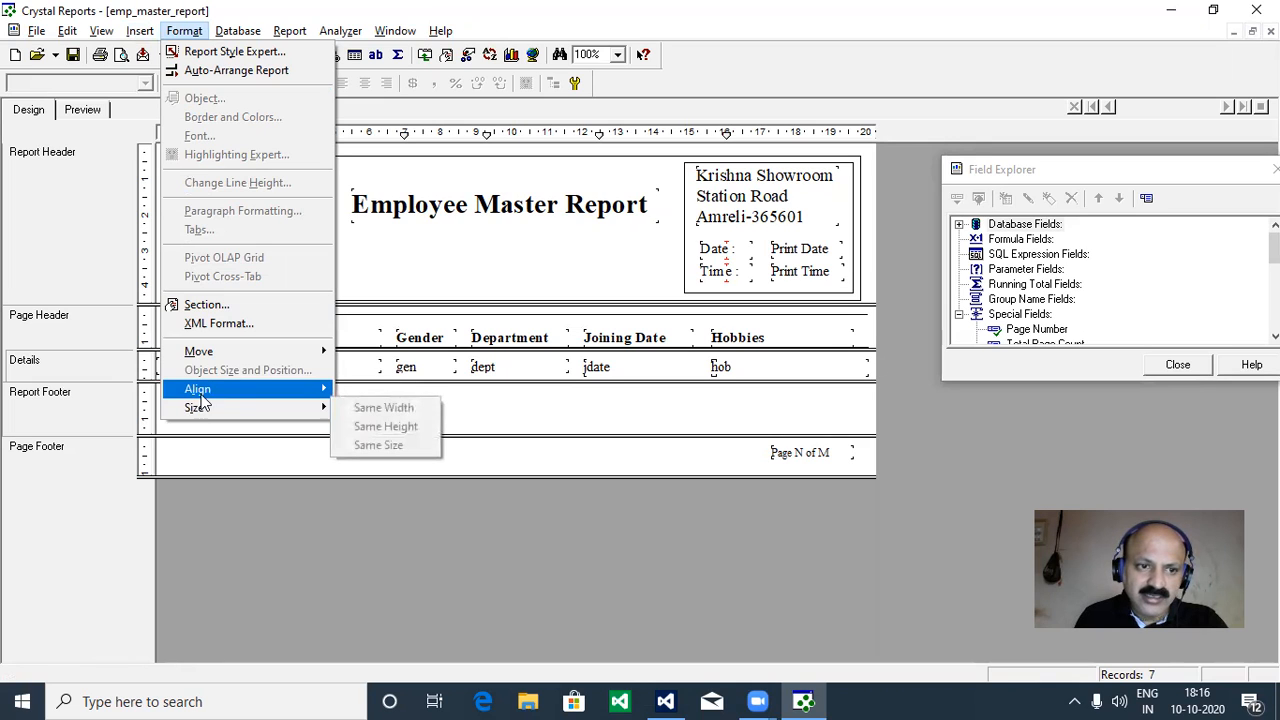
{"action": "mouse_move", "coordinate": [226, 38]}
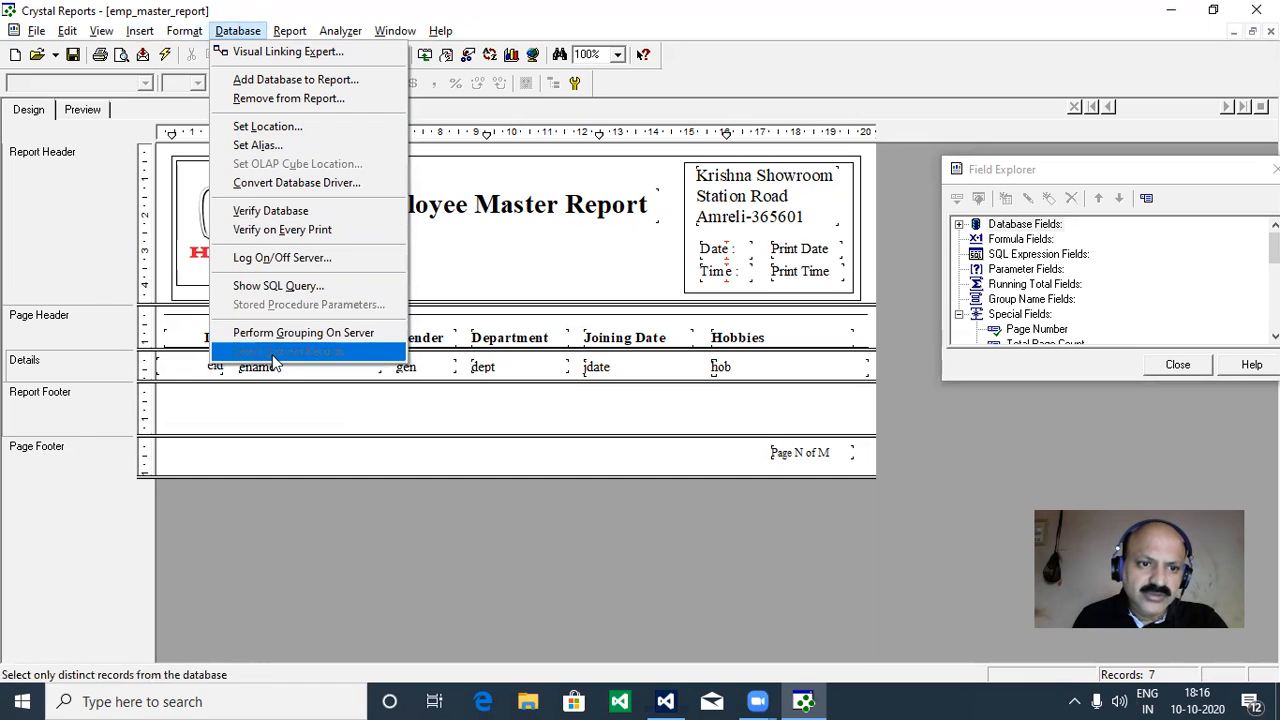
{"action": "mouse_move", "coordinate": [295, 38]}
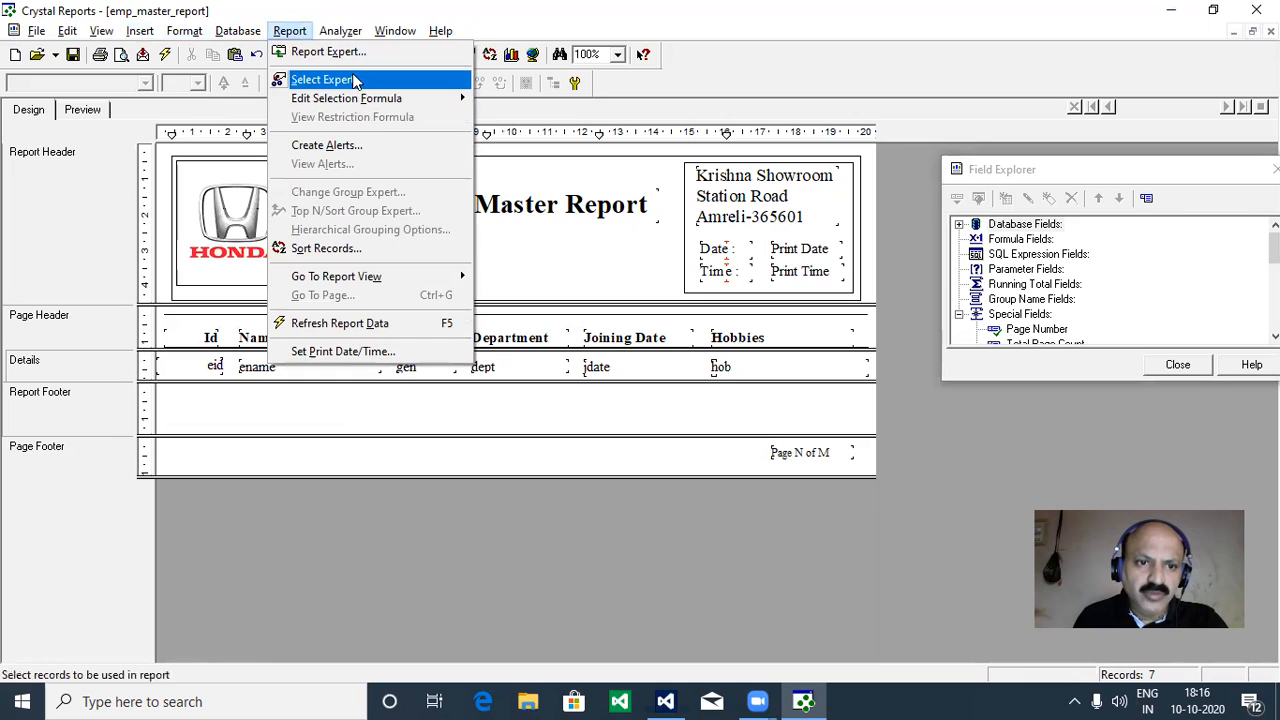
{"action": "mouse_move", "coordinate": [352, 38]}
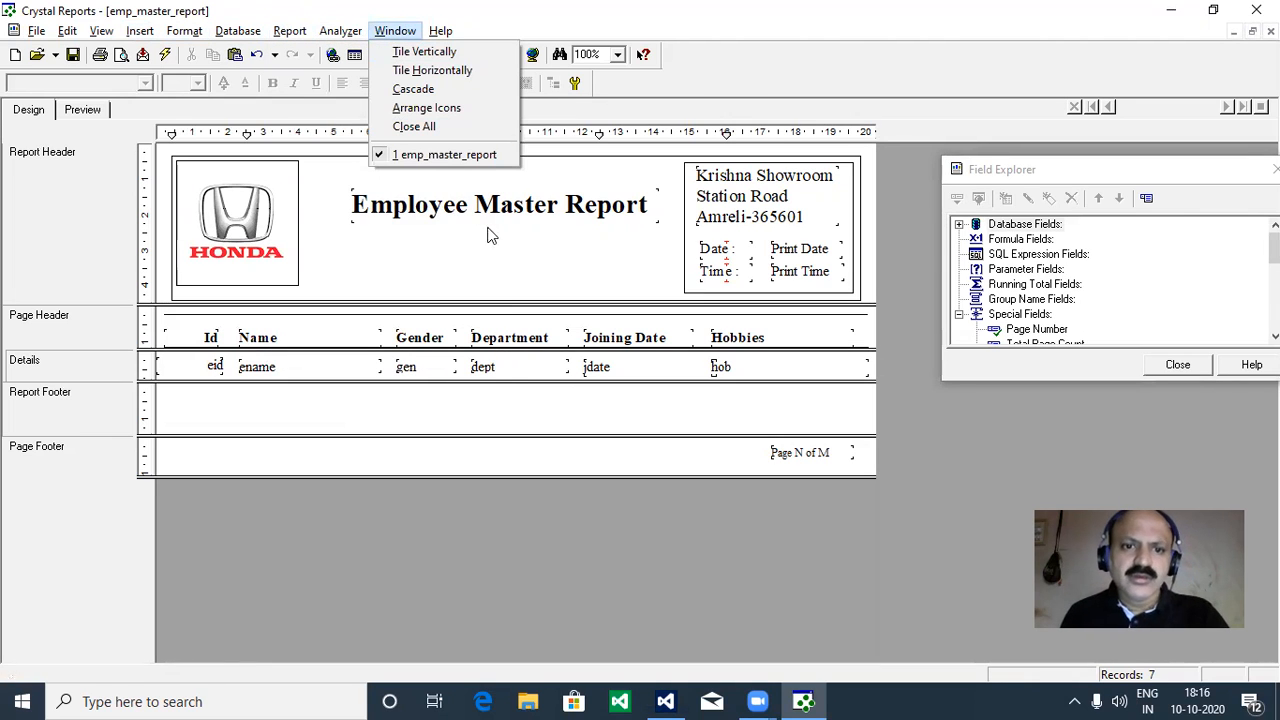
{"action": "left_click", "coordinate": [503, 243]}
{"action": "left_click", "coordinate": [503, 243]}
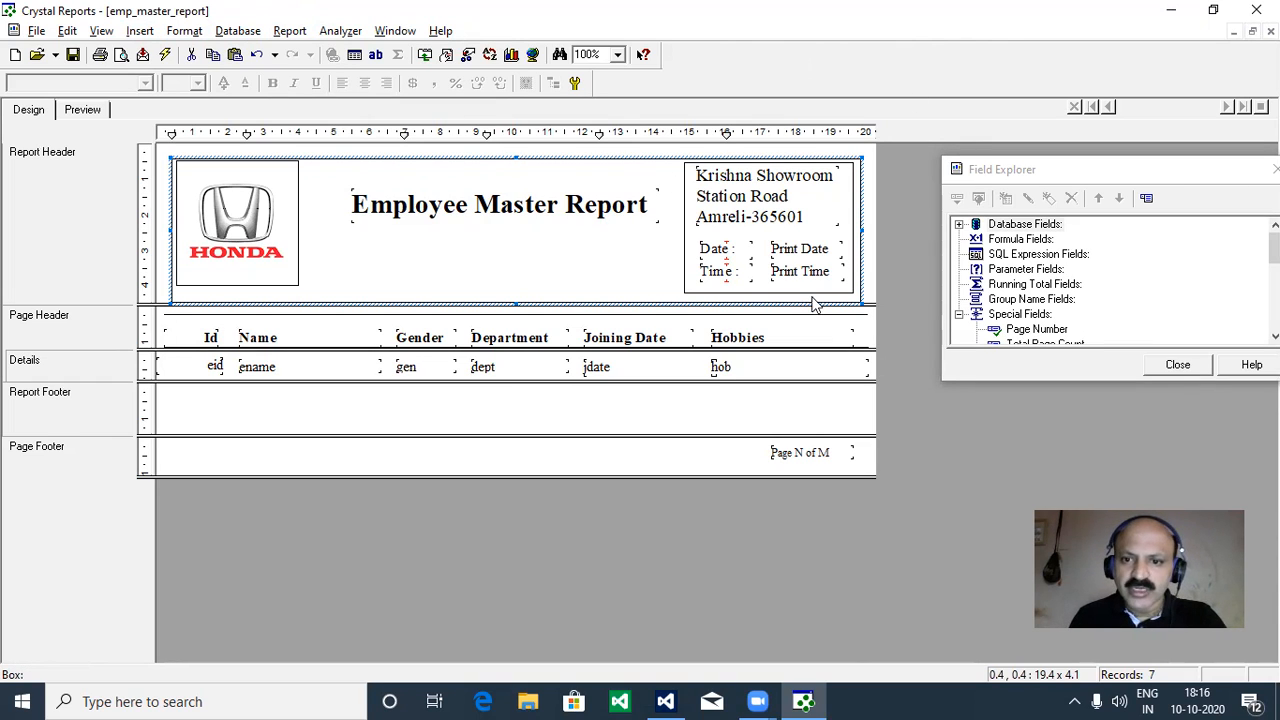
Preview the report with the Field Explorer closed and return to the design layout.
{"action": "left_click", "coordinate": [84, 110]}
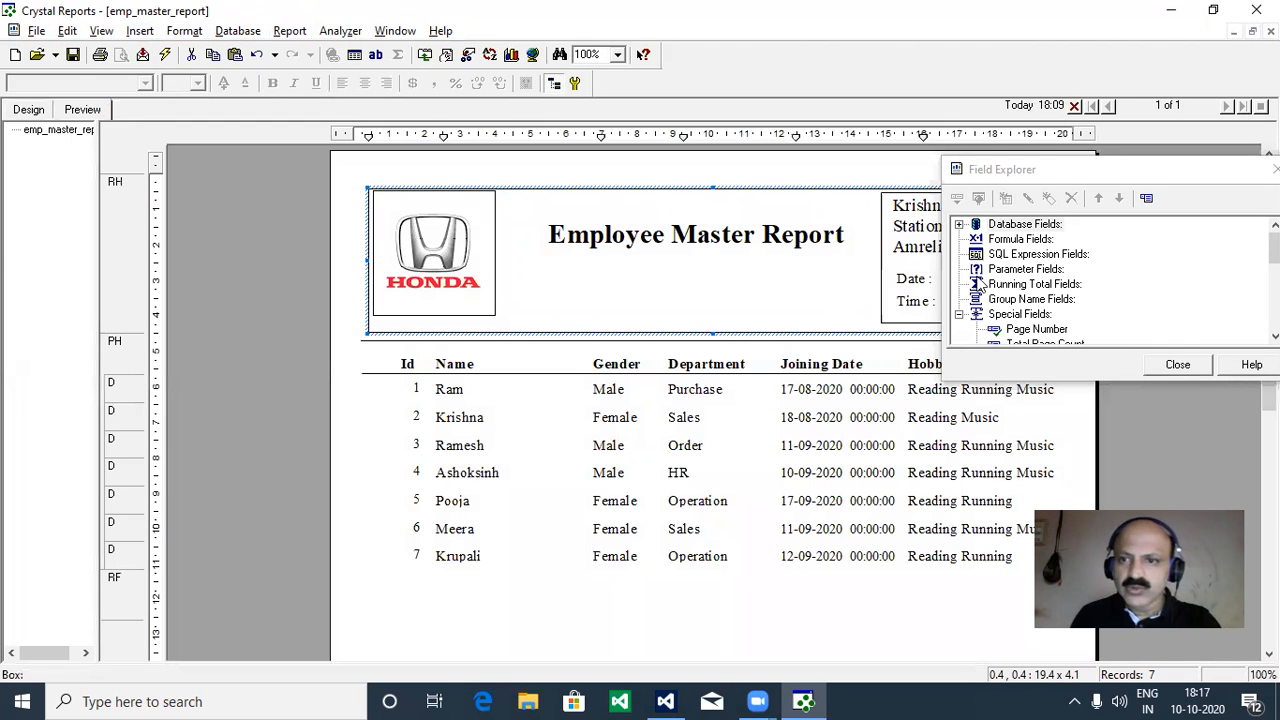
{"action": "left_click_drag", "start_coordinate": [1093, 172], "coordinate": [918, 186]}
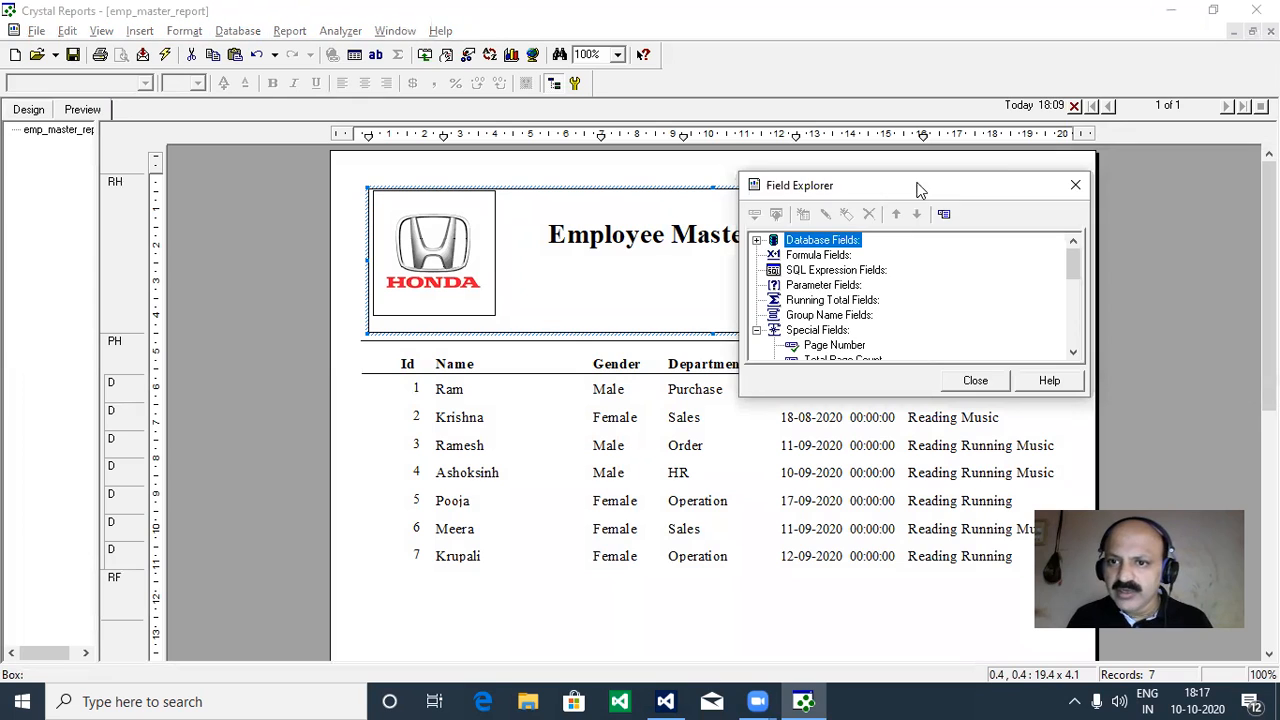
{"action": "left_click", "coordinate": [1076, 186]}
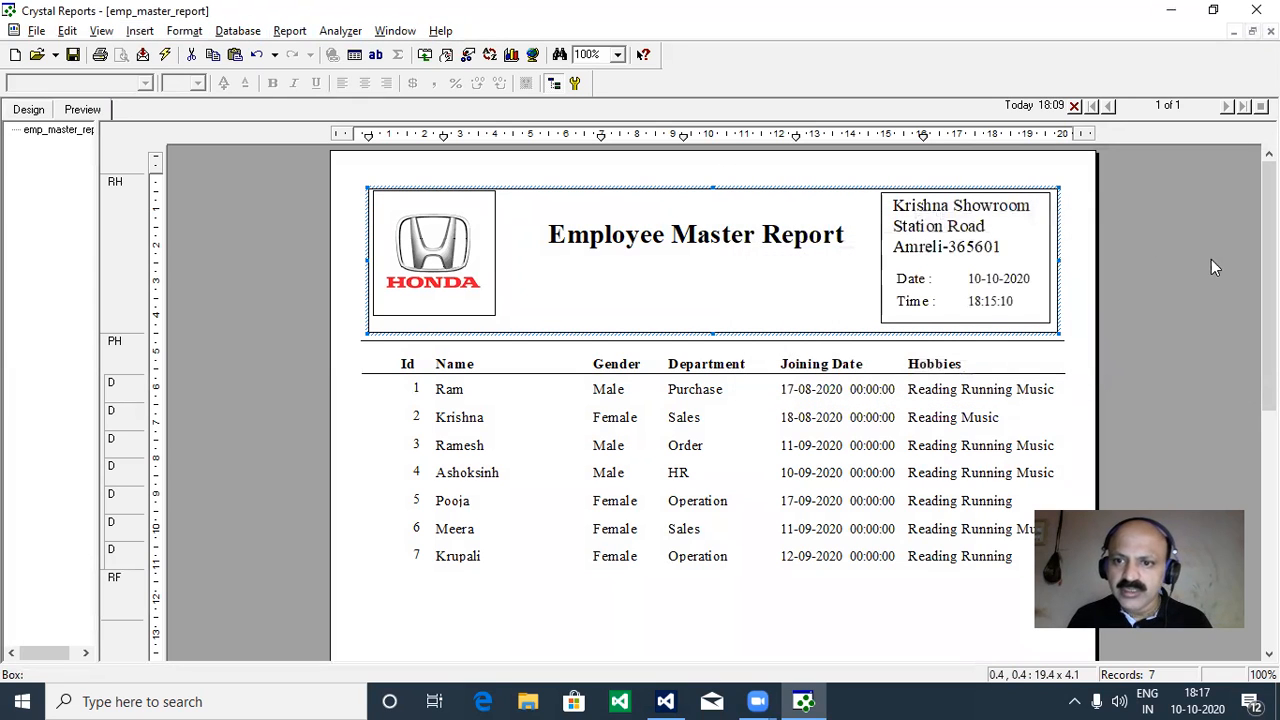
{"action": "left_click", "coordinate": [750, 303]}
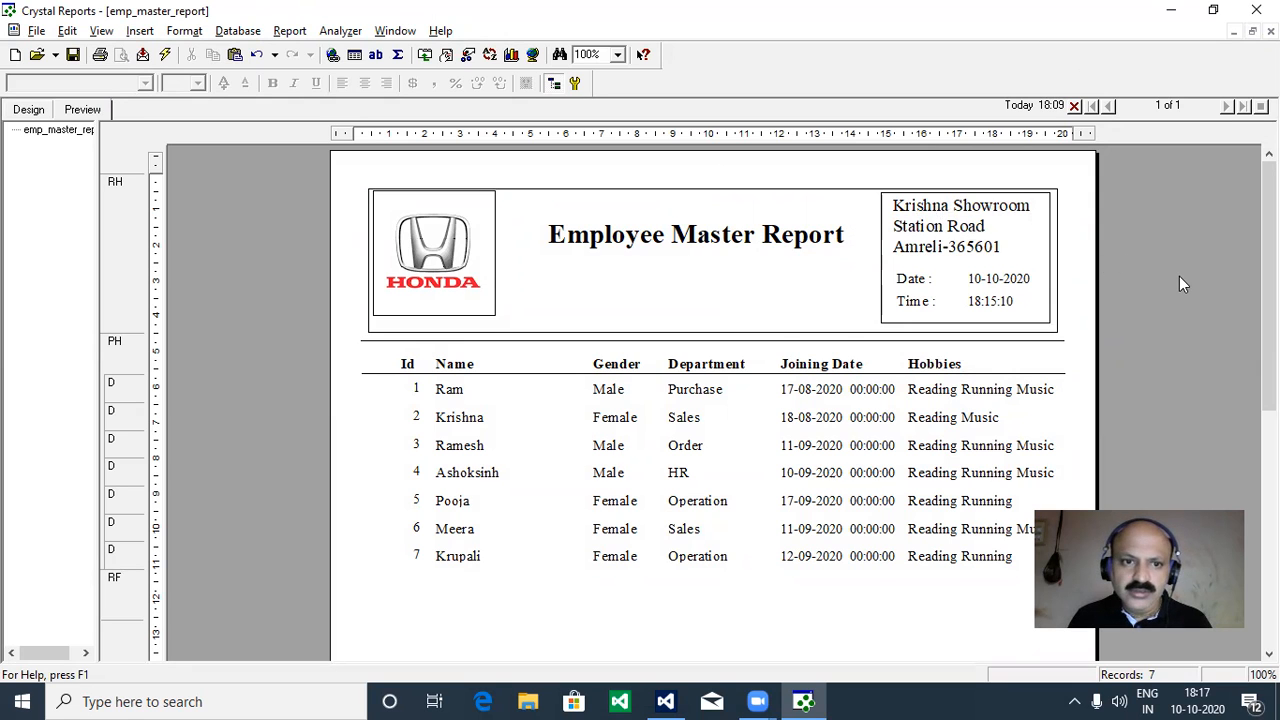
{"action": "mouse_move", "coordinate": [1269, 278]}
{"action": "left_mouse_down"}
{"action": "mouse_move", "coordinate": [1269, 328]}
{"action": "mouse_move", "coordinate": [1269, 278]}
{"action": "left_mouse_up"}
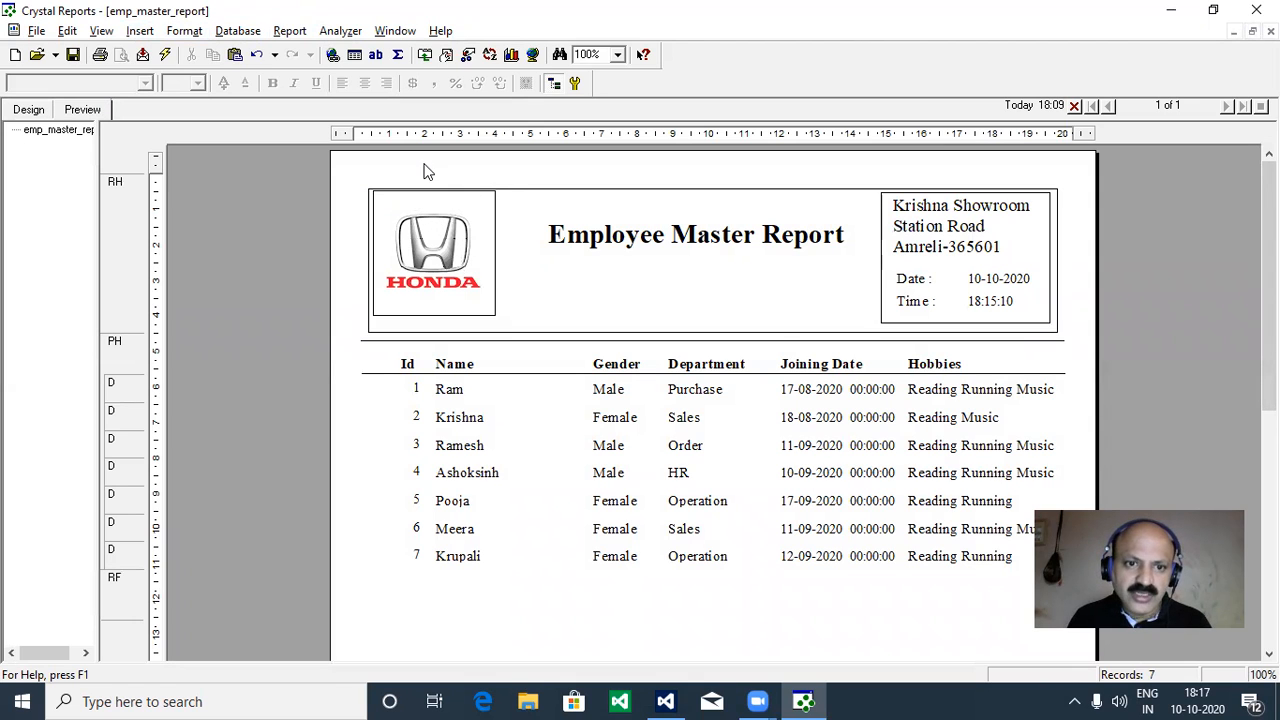
{"action": "left_click", "coordinate": [28, 110]}
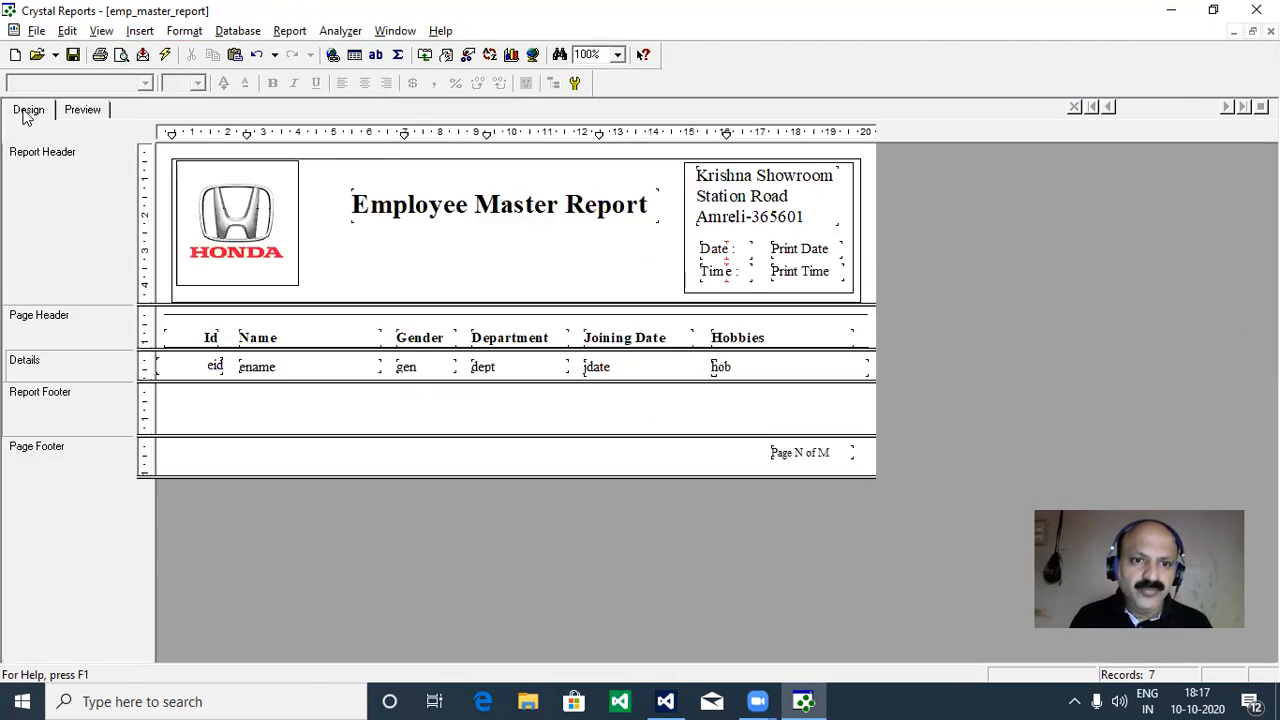
Try the logo picture slightly lower in its box and move it back up.
{"action": "left_click", "coordinate": [185, 172]}
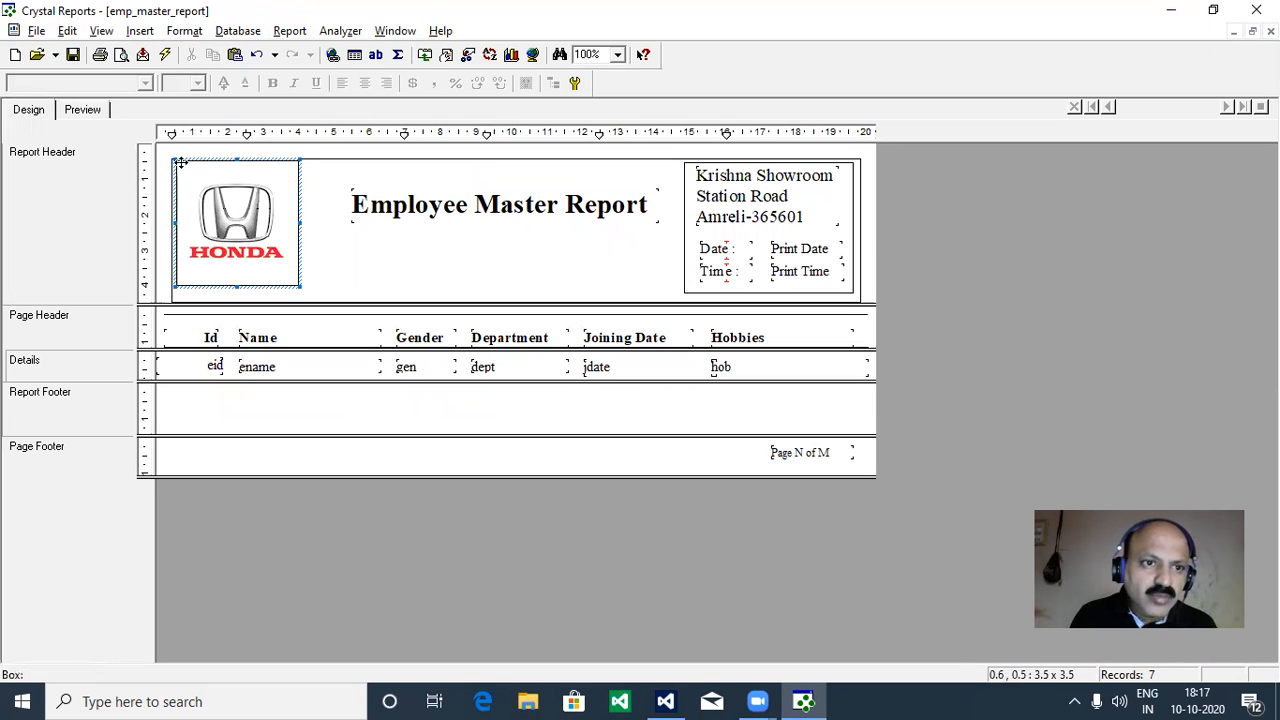
{"action": "left_click", "coordinate": [256, 166]}
{"action": "left_click", "coordinate": [281, 173]}
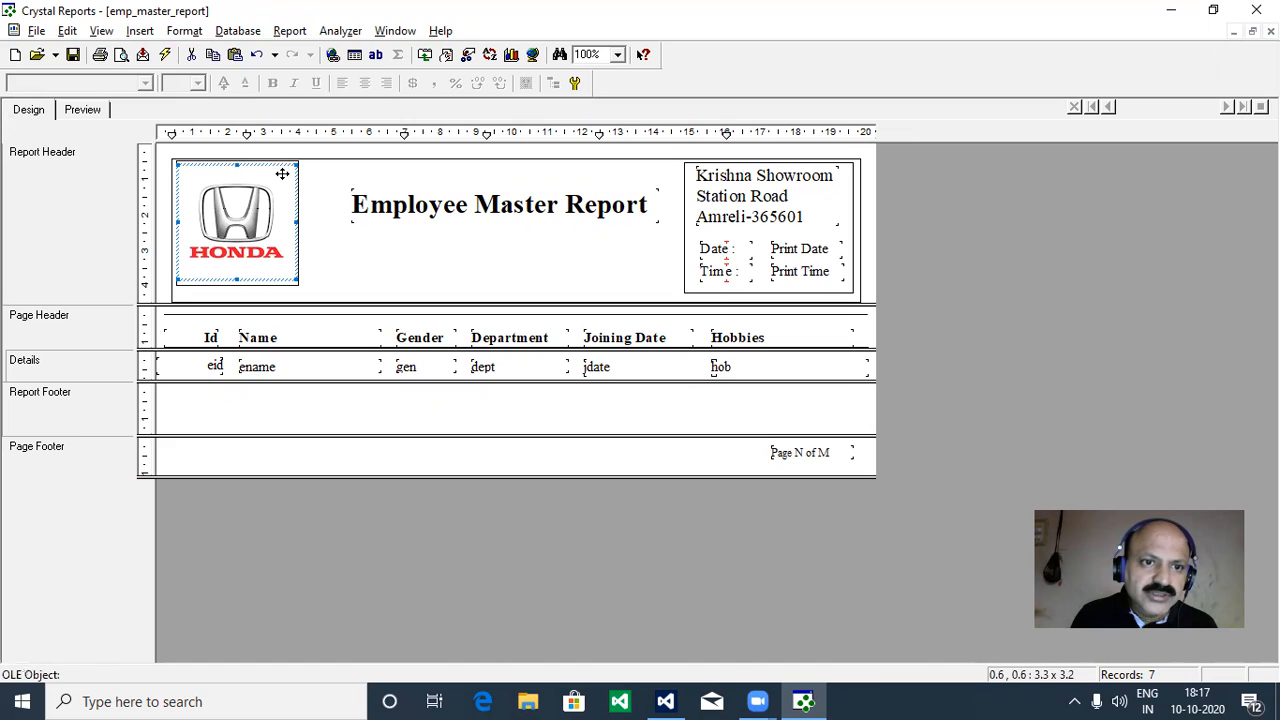
{"action": "mouse_move", "coordinate": [261, 168]}
{"action": "left_mouse_down"}
{"action": "mouse_move", "coordinate": [267, 185]}
{"action": "mouse_move", "coordinate": [263, 175]}
{"action": "left_mouse_up"}
{"action": "left_click", "coordinate": [341, 227]}
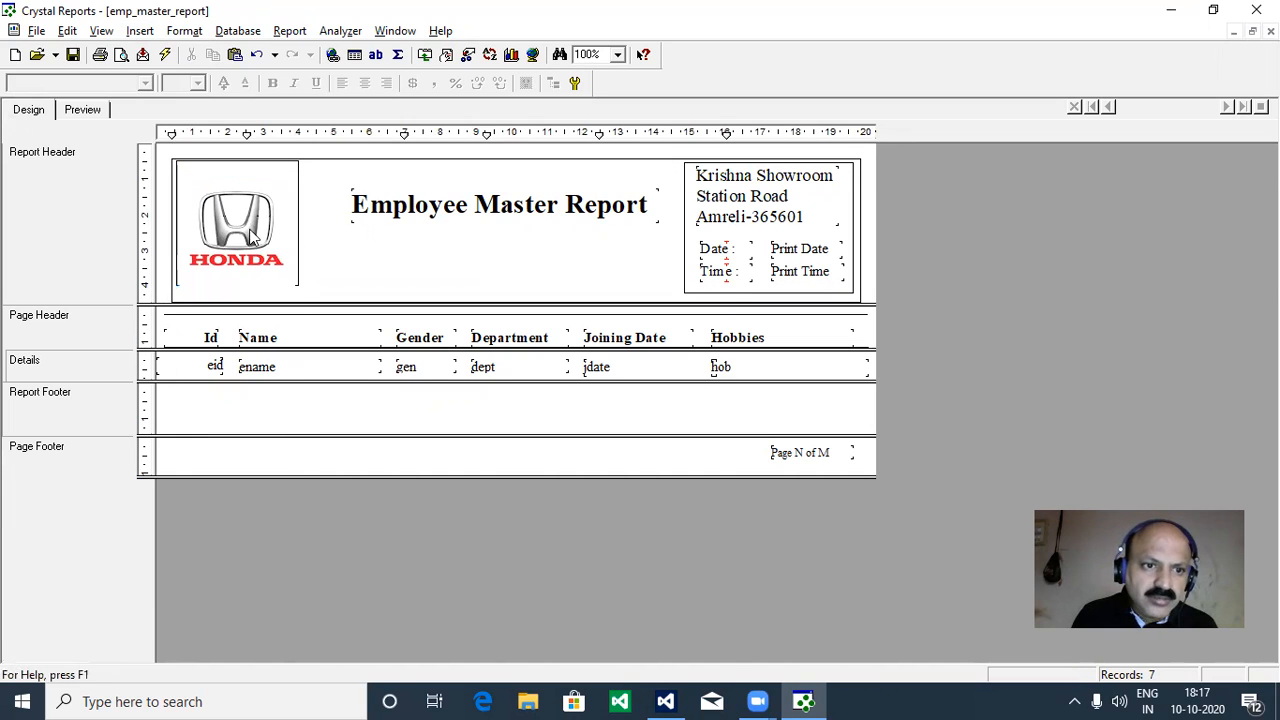
{"action": "left_click", "coordinate": [219, 228]}
{"action": "left_click_drag", "start_coordinate": [225, 222], "coordinate": [225, 214]}
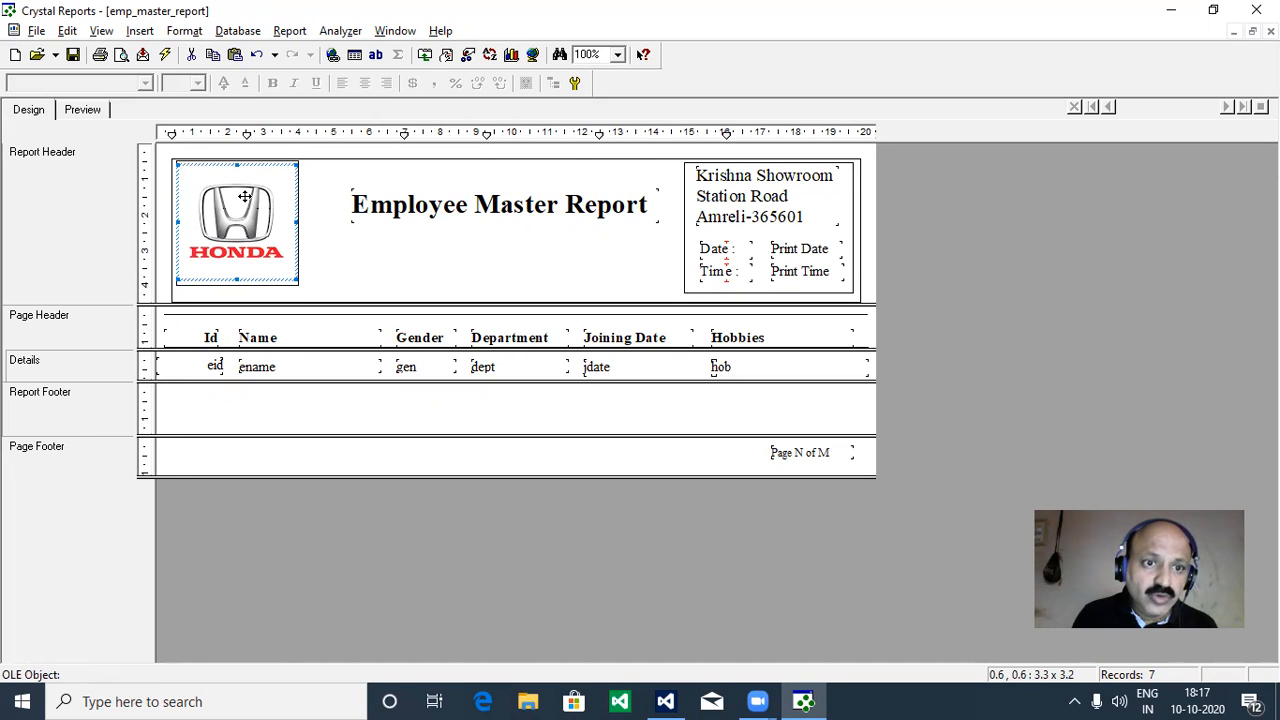
{"action": "left_click", "coordinate": [336, 264]}
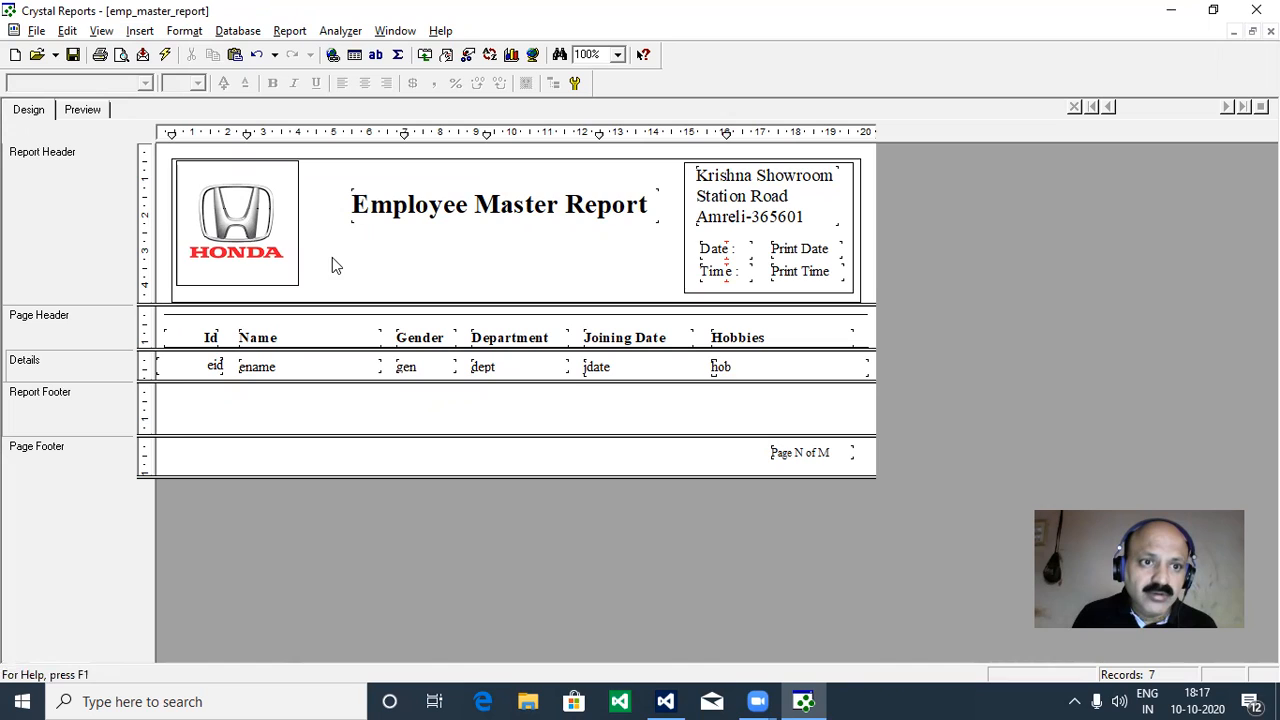
Move the logo picture down to a vertical position of about 0.8 and lower the top edge of its box slightly.
{"action": "left_click", "coordinate": [232, 203]}
{"action": "left_click_drag", "start_coordinate": [231, 205], "coordinate": [233, 215]}
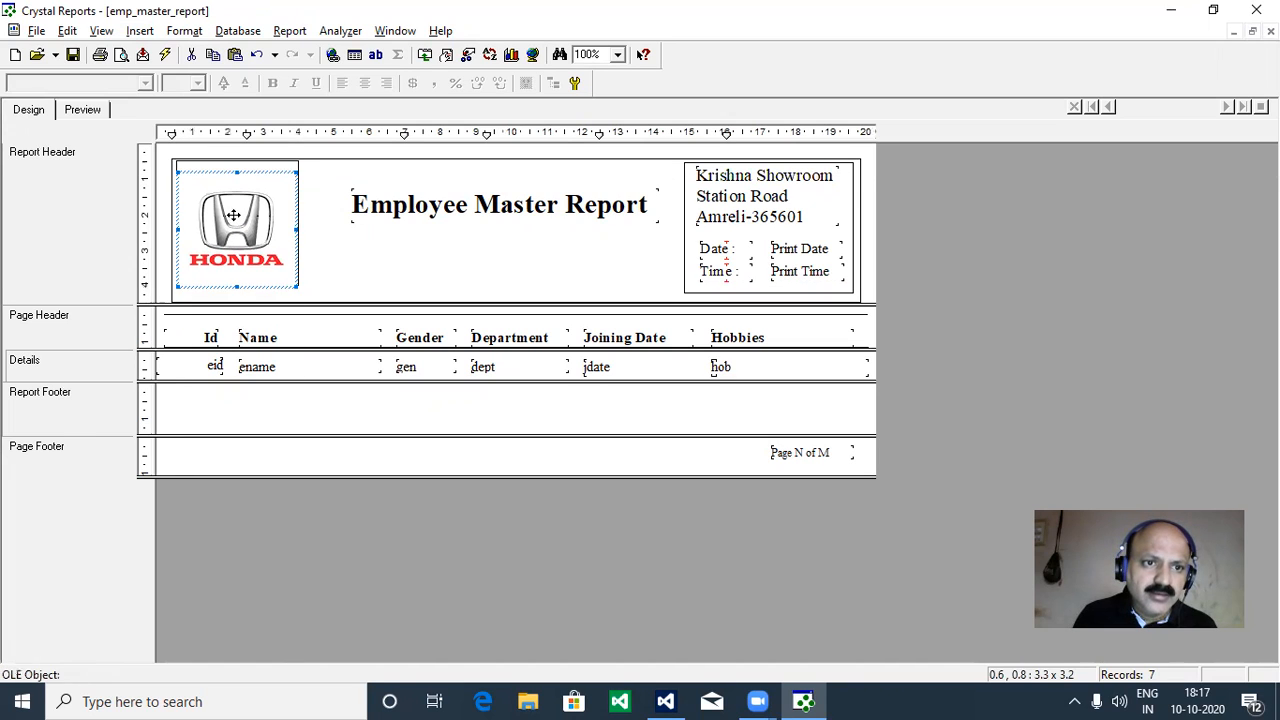
{"action": "left_click", "coordinate": [210, 166]}
{"action": "left_click_drag", "start_coordinate": [235, 158], "coordinate": [237, 163]}
{"action": "left_click", "coordinate": [322, 229]}
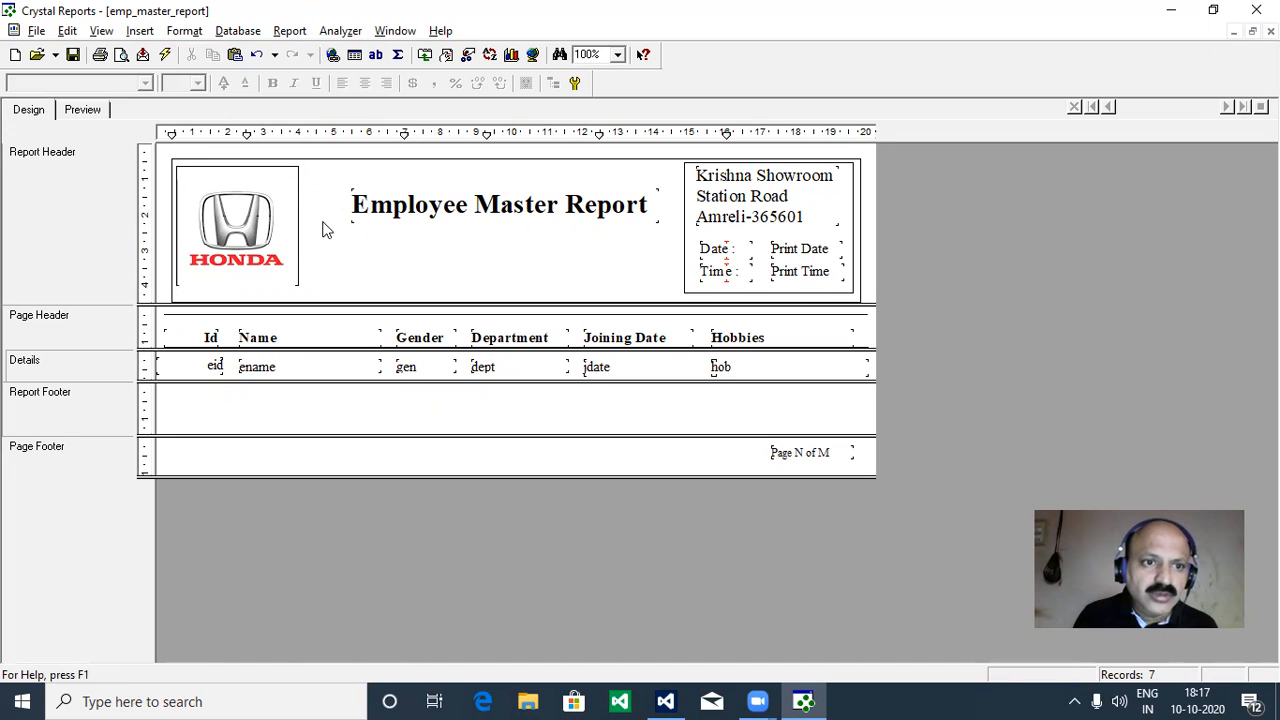
Extend the bottom edge of the logo's box downward to a box height of about 3.6.
{"action": "left_click", "coordinate": [225, 266]}
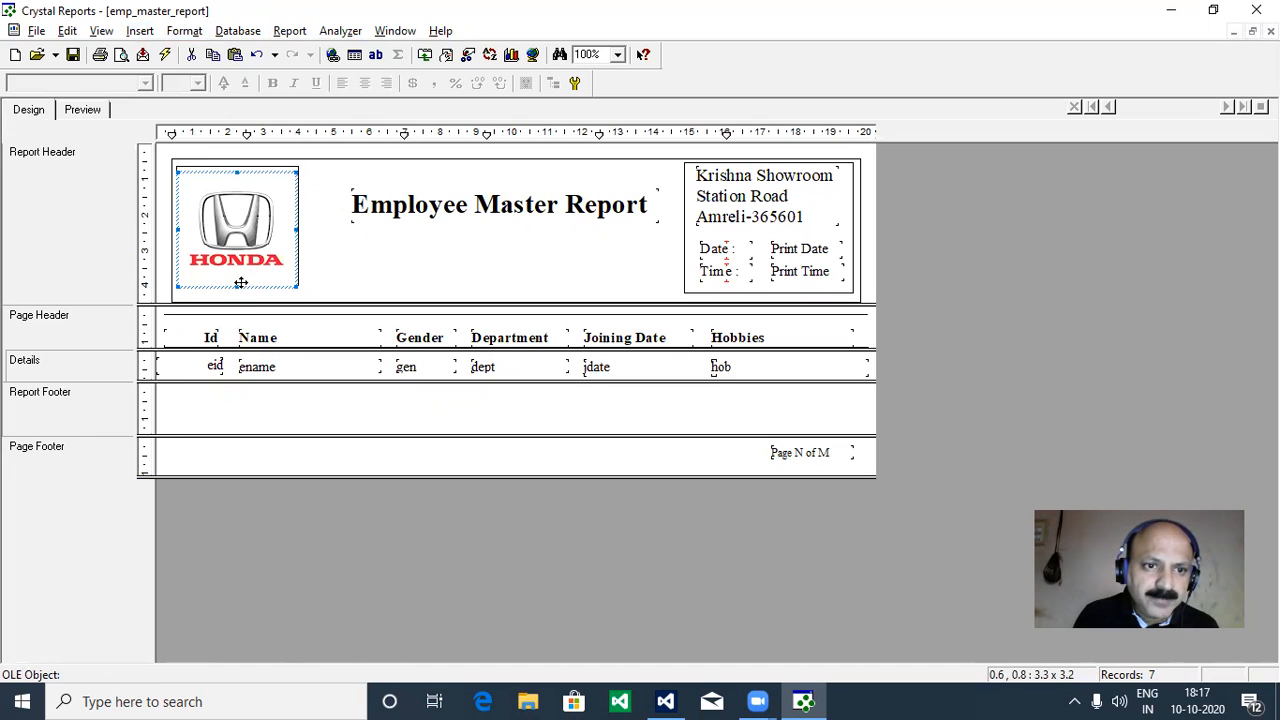
{"action": "left_click", "coordinate": [310, 288]}
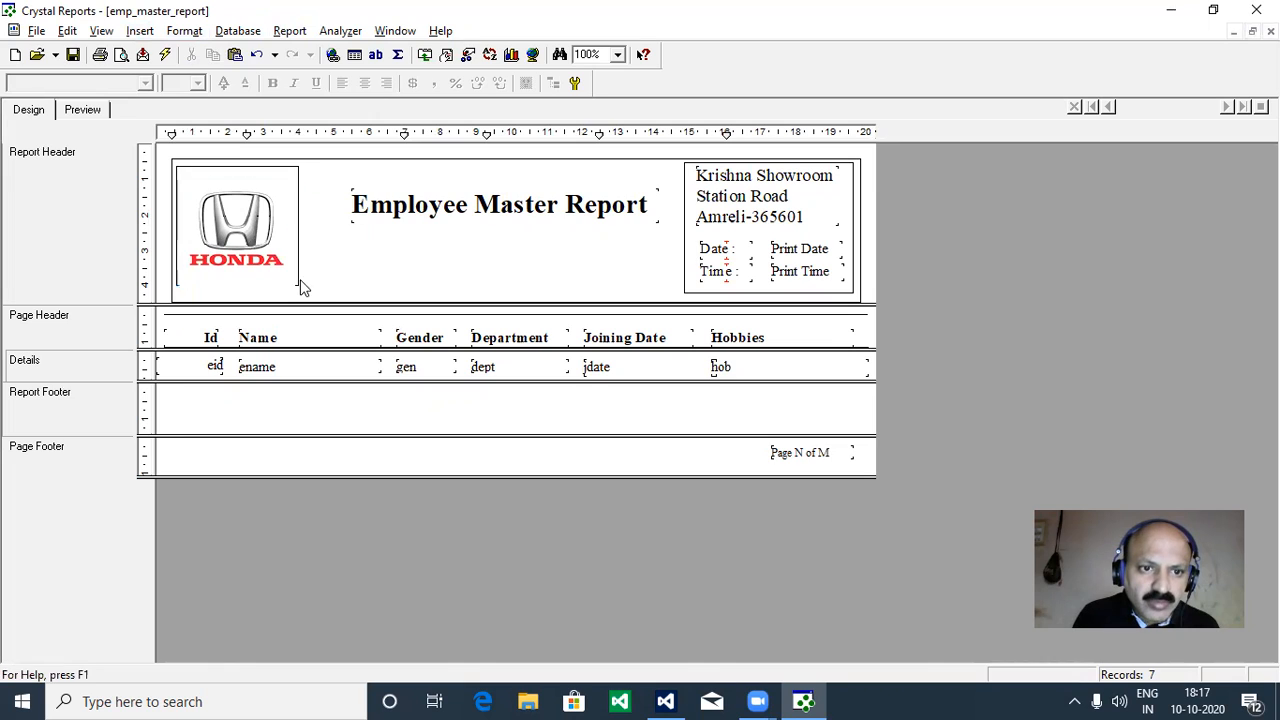
{"action": "left_click", "coordinate": [294, 283]}
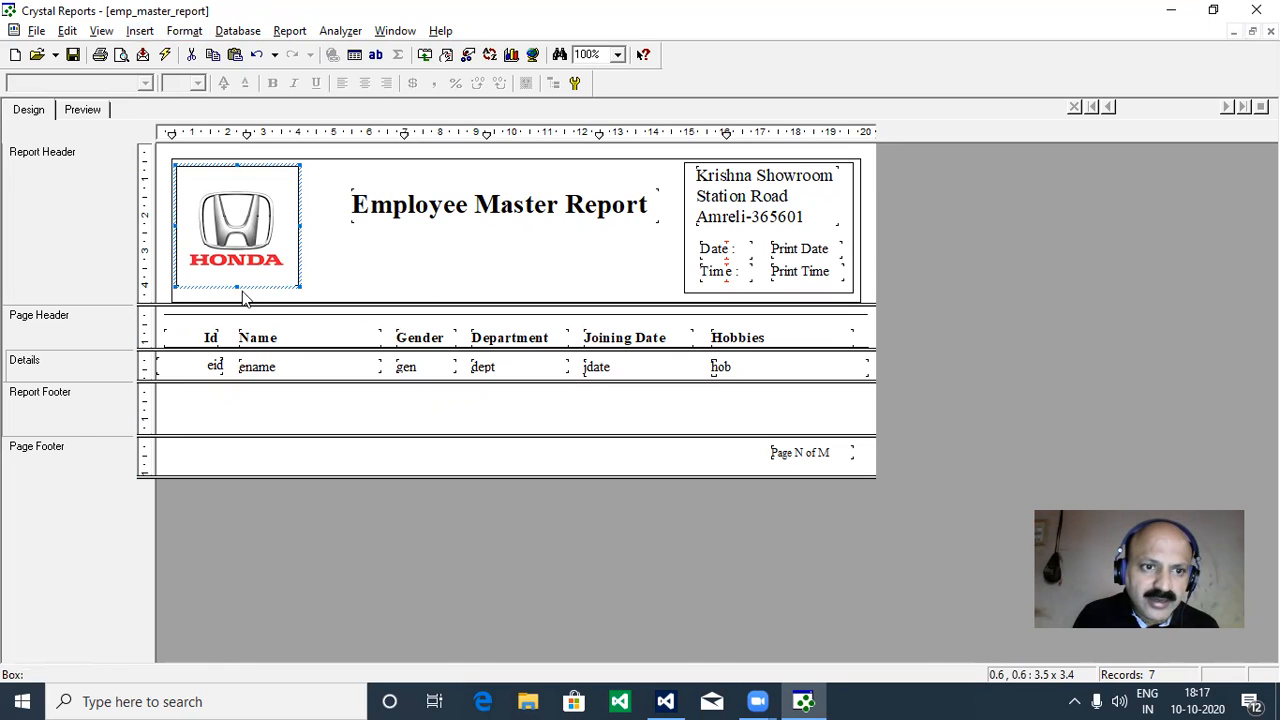
{"action": "left_click_drag", "start_coordinate": [237, 287], "coordinate": [236, 294]}
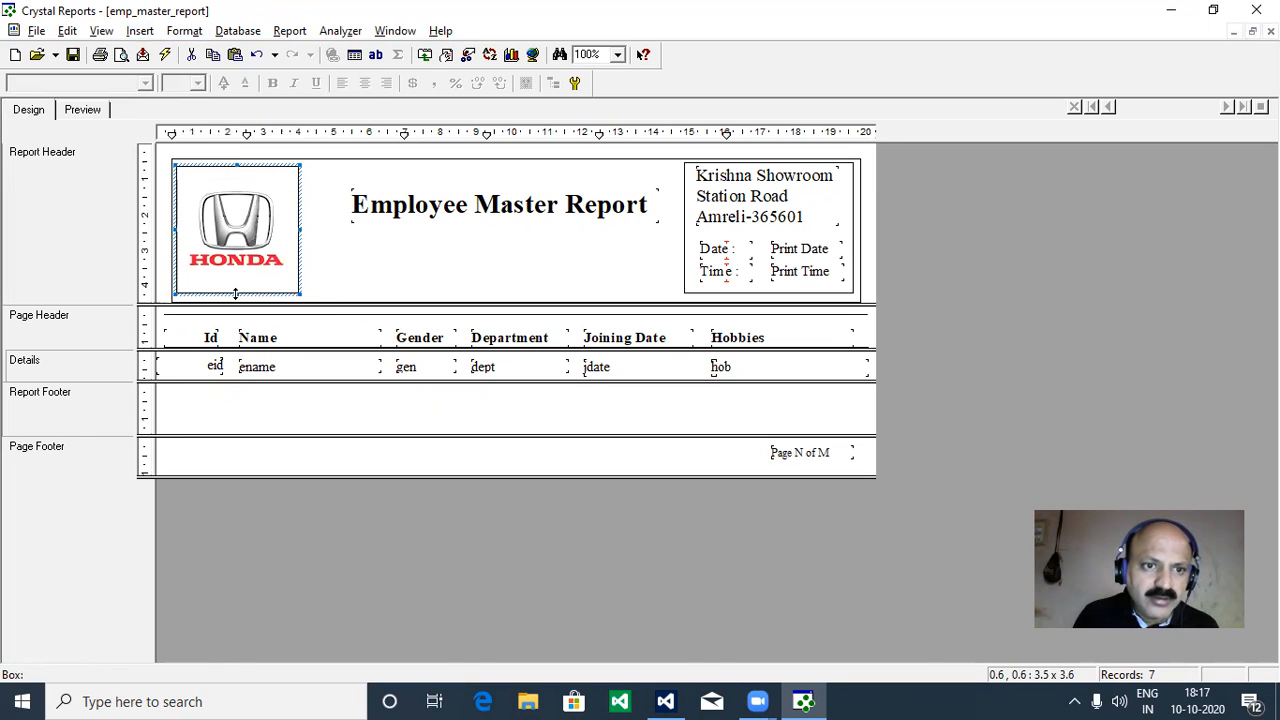
{"action": "left_click", "coordinate": [377, 288]}
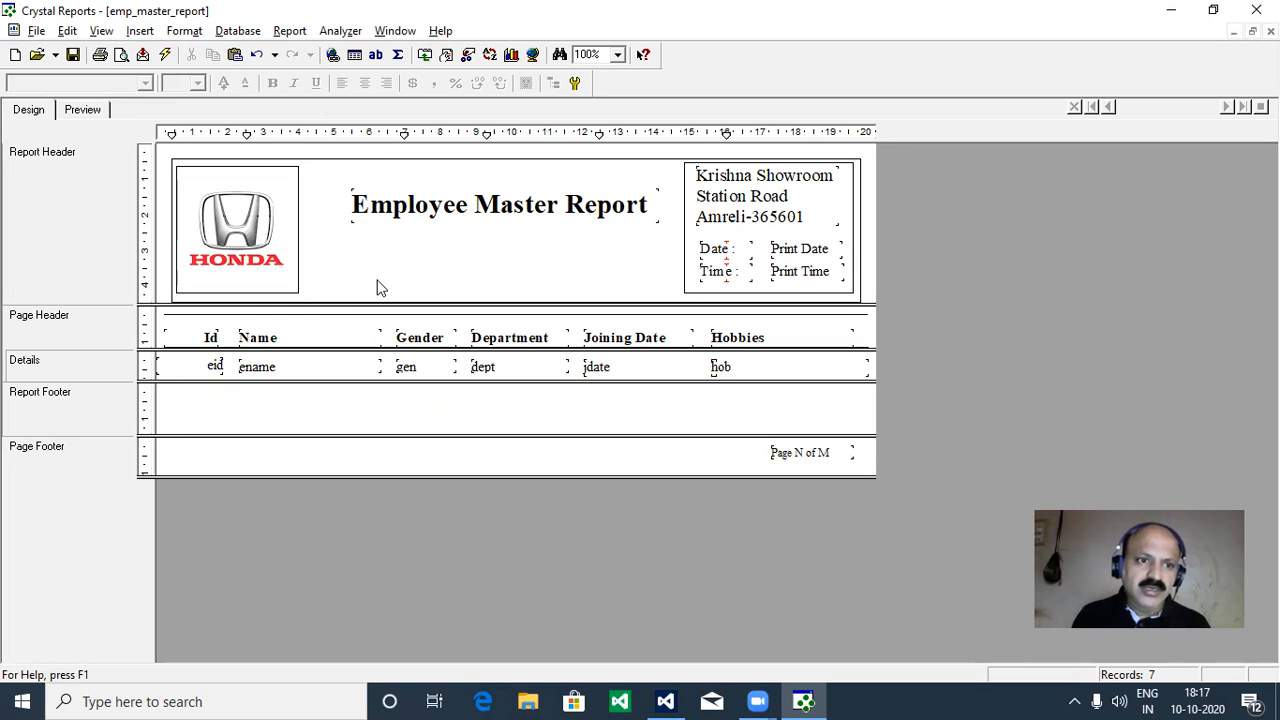
Save the report and refresh its data in the preview.
{"action": "left_click", "coordinate": [73, 55]}
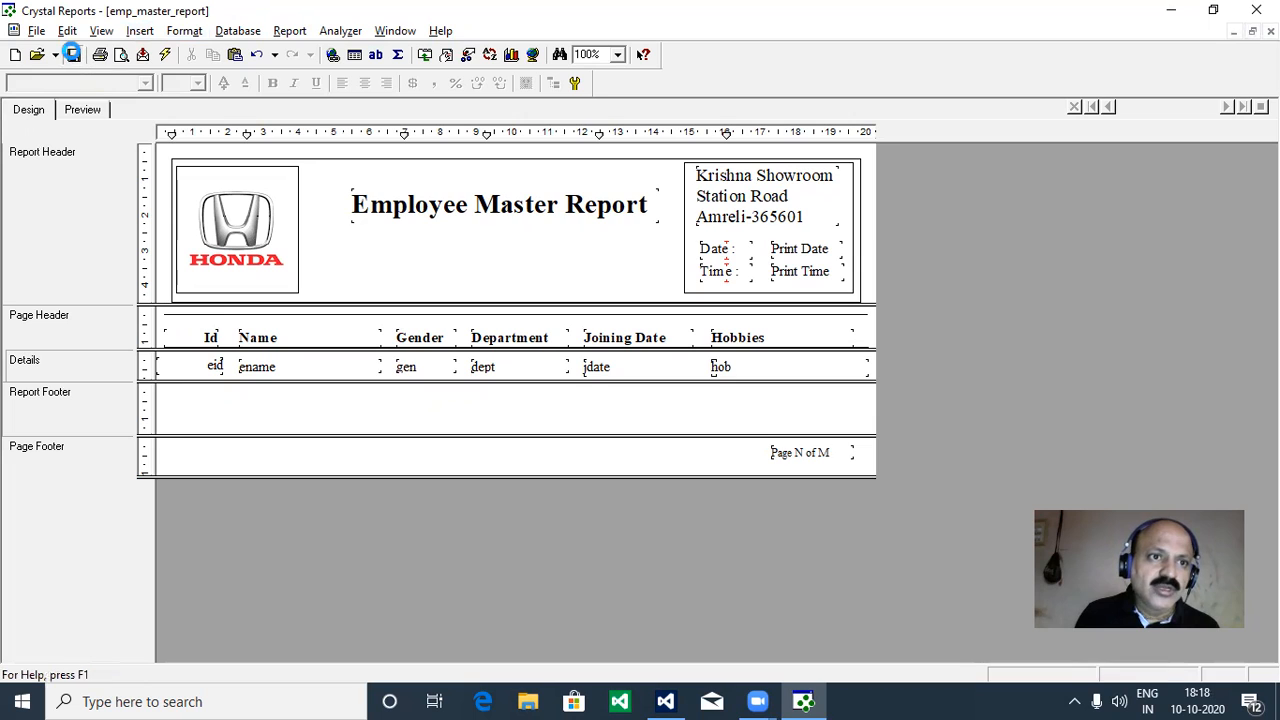
{"action": "left_click", "coordinate": [83, 111]}
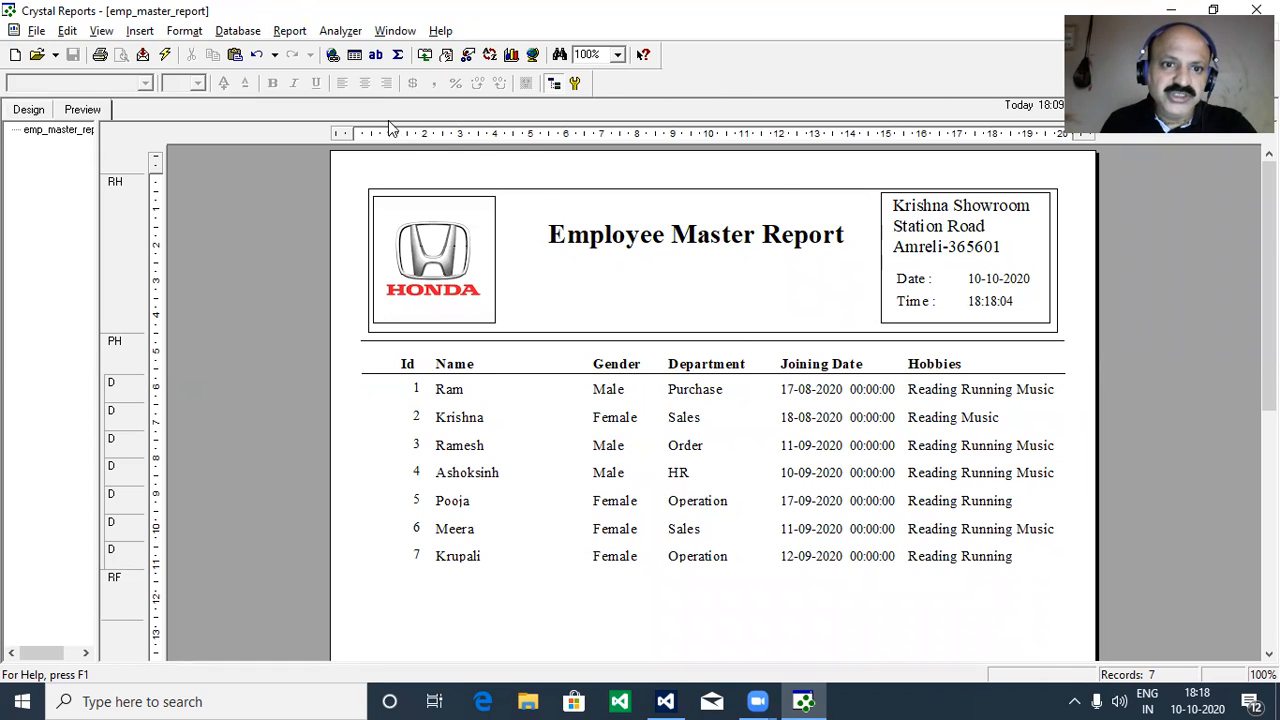
{"action": "left_click", "coordinate": [28, 107]}
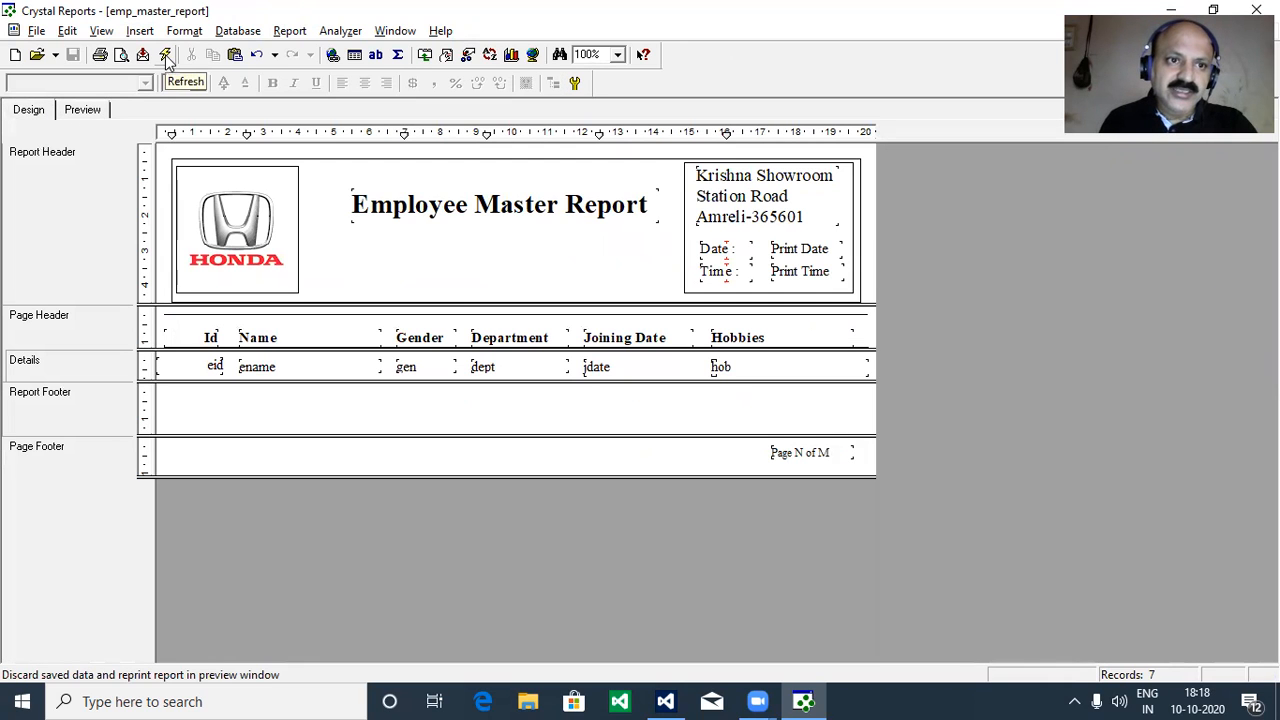
{"action": "left_click", "coordinate": [166, 56]}
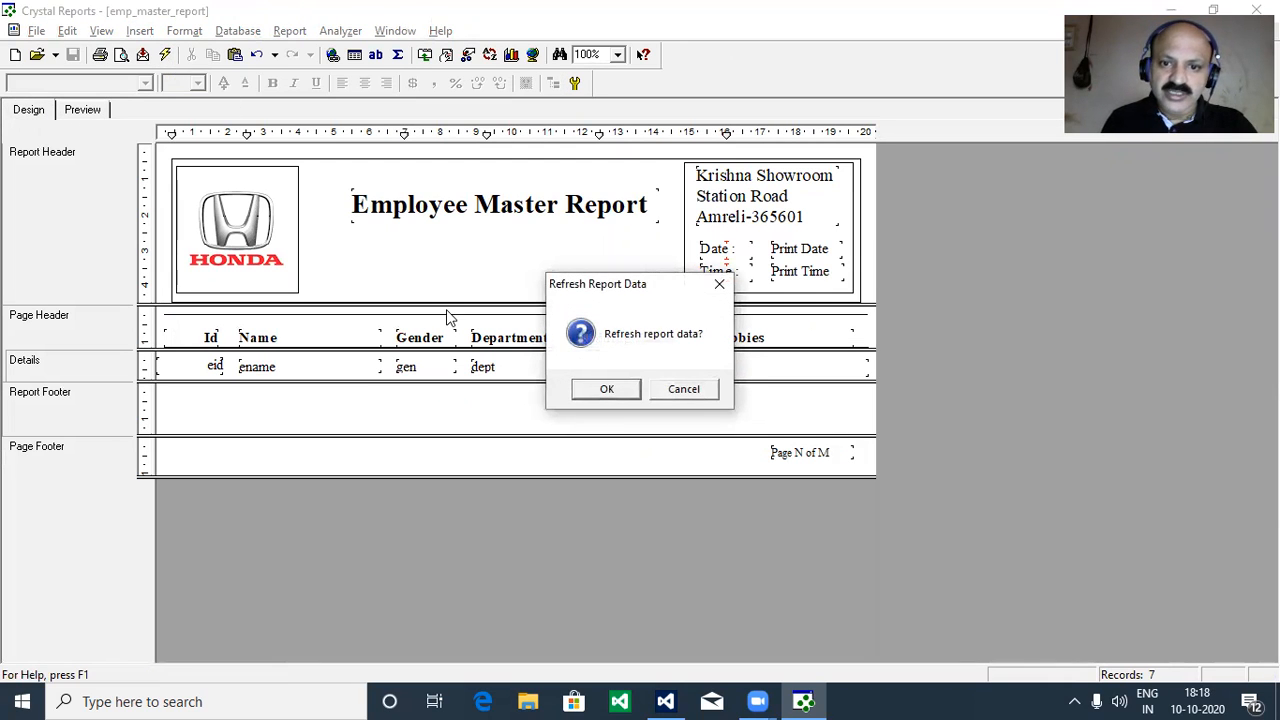
{"action": "left_click", "coordinate": [594, 392]}
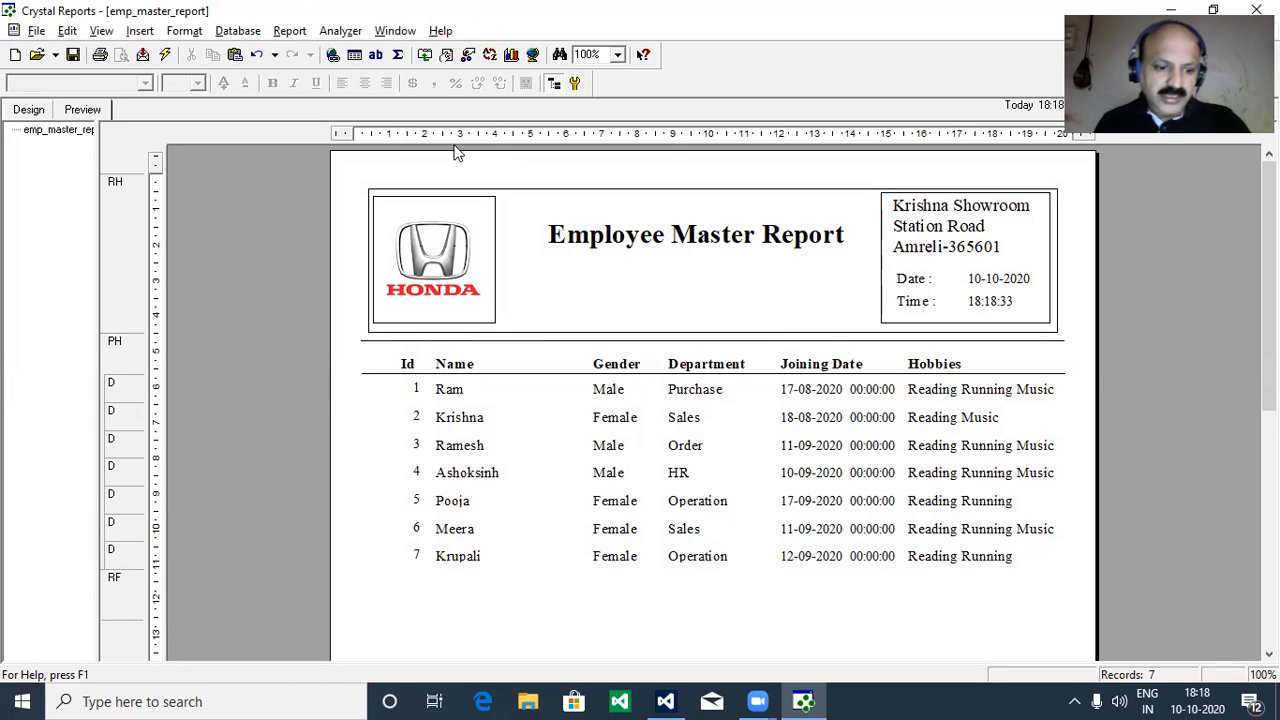
Switch to the Honda_showroom project in Visual Studio, keep the Solution Explorer docked and open Program.cs.
{"action": "key", "text": "alt+Tab"}
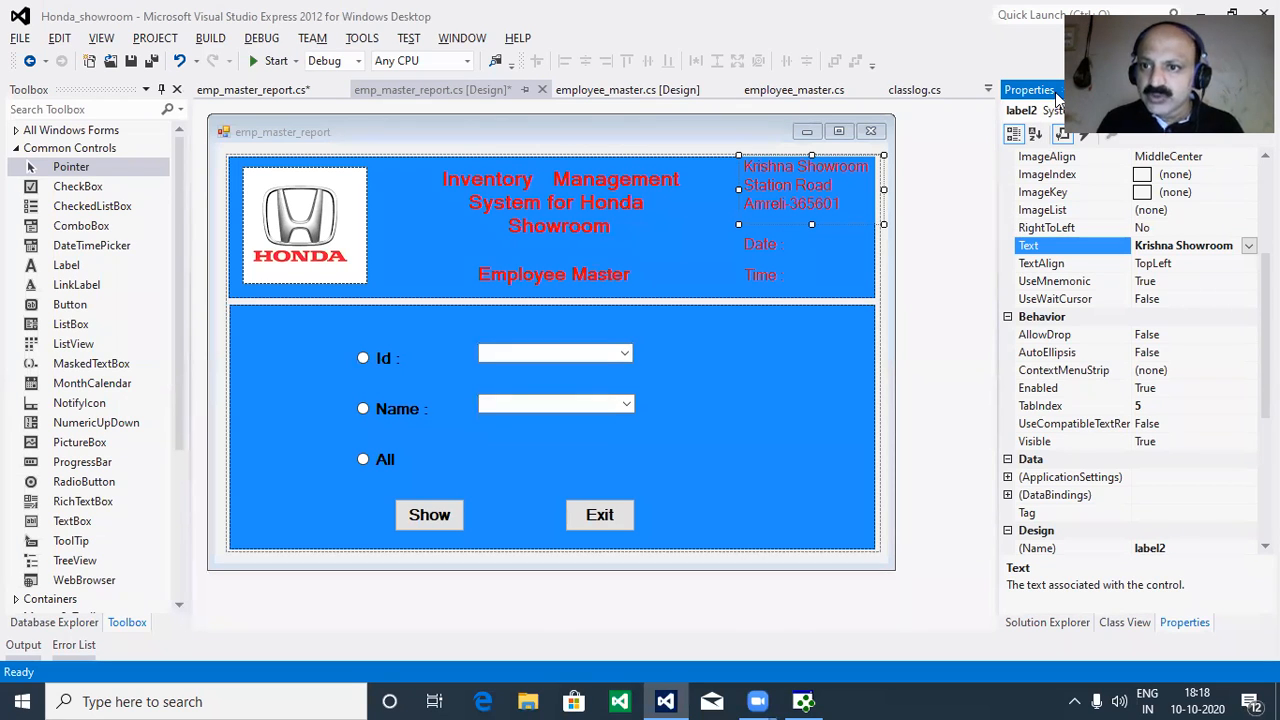
{"action": "left_click", "coordinate": [1248, 89]}
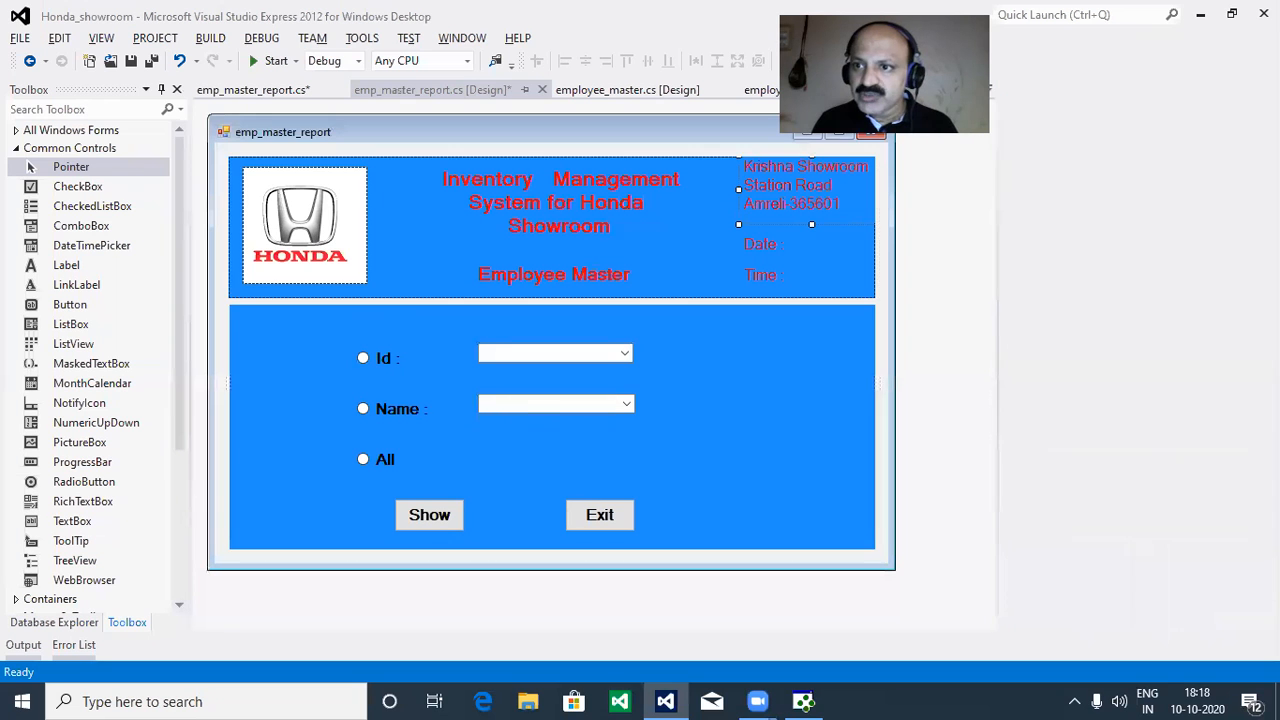
{"action": "left_click", "coordinate": [1264, 120]}
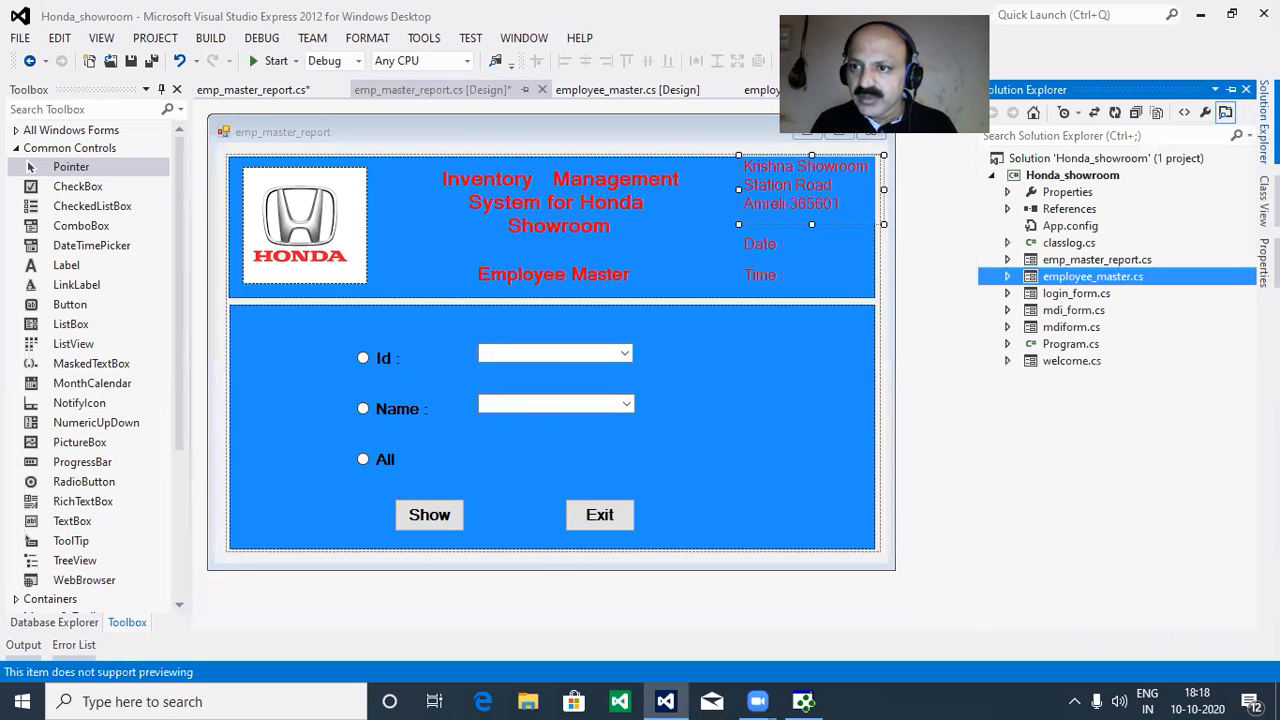
{"action": "left_click", "coordinate": [1233, 92]}
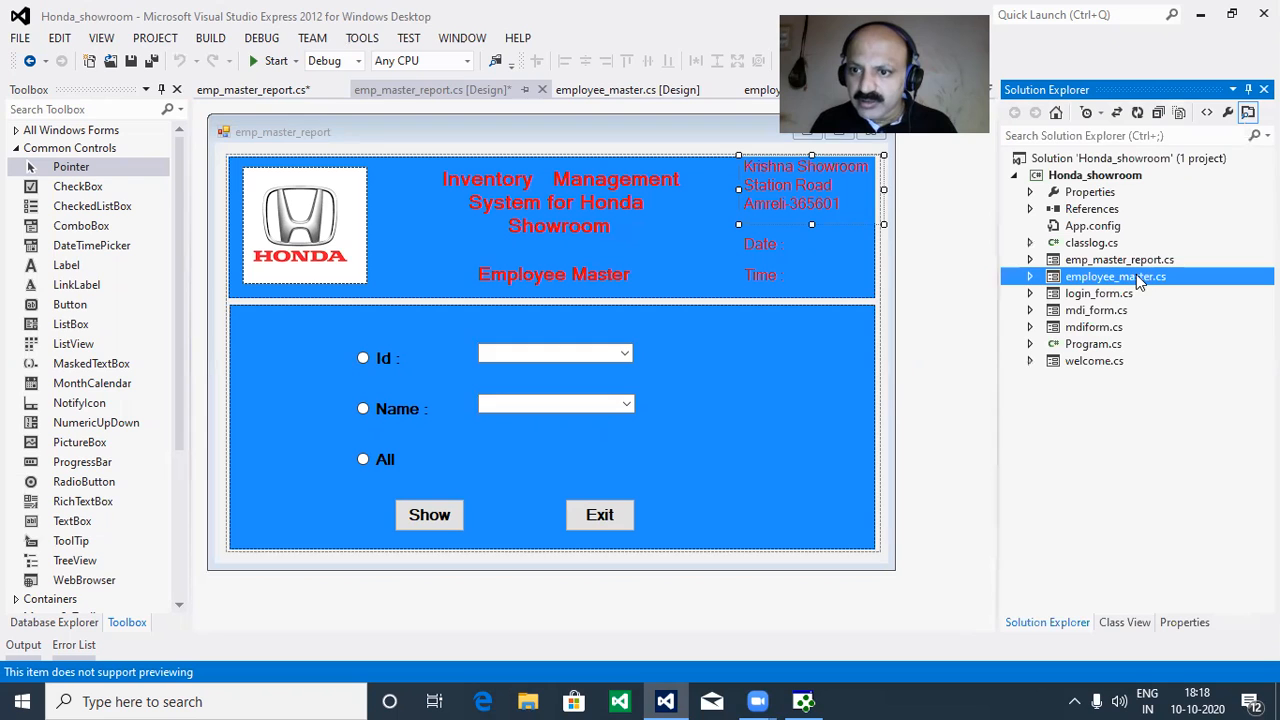
{"action": "double_click", "coordinate": [1090, 345]}
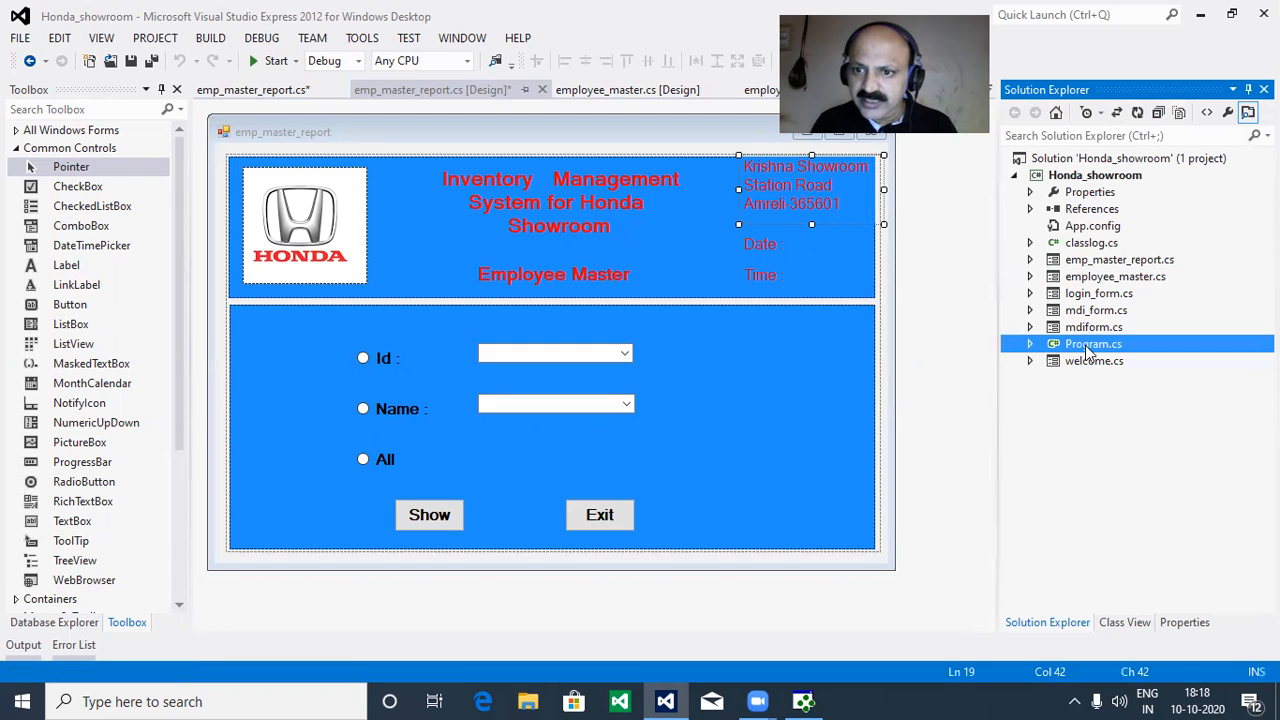
Replace the startup form in the Application.Run call of Main with emp_master_report().
{"action": "key", "text": "BackSpace"}
{"action": "key", "text": "BackSpace"}
{"action": "key", "text": "BackSpace"}
{"action": "key", "text": "BackSpace"}
{"action": "key", "text": "BackSpace"}
{"action": "key", "text": "BackSpace"}
{"action": "key", "text": "BackSpace"}
{"action": "key", "text": "BackSpace"}
{"action": "key", "text": "BackSpace"}
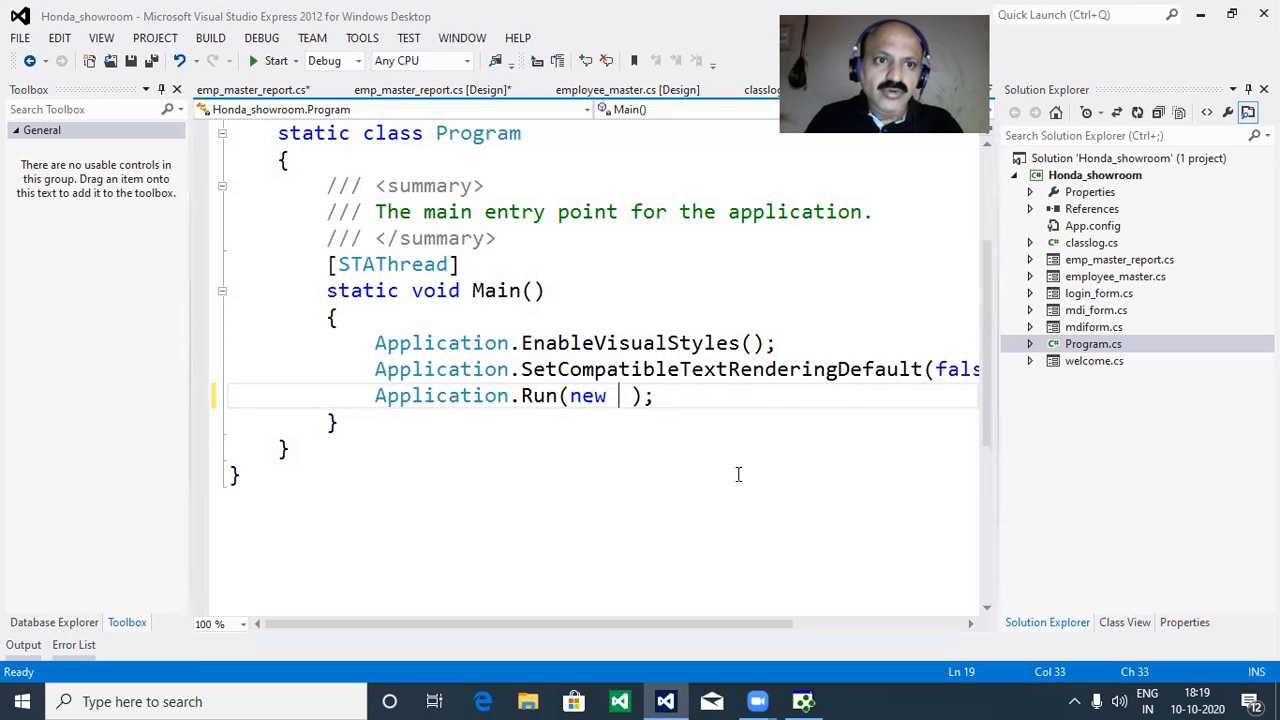
{"action": "type", "text": "emp"}
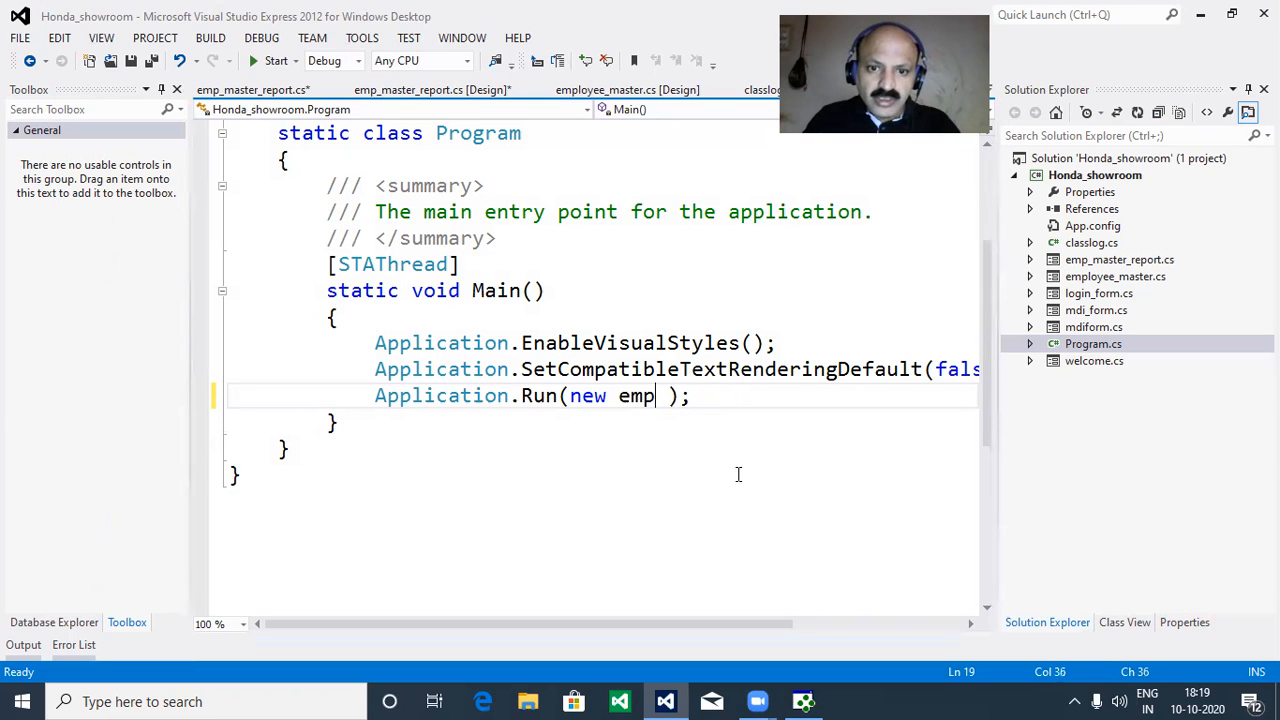
{"action": "key", "text": "Down"}
{"action": "key", "text": "Up"}
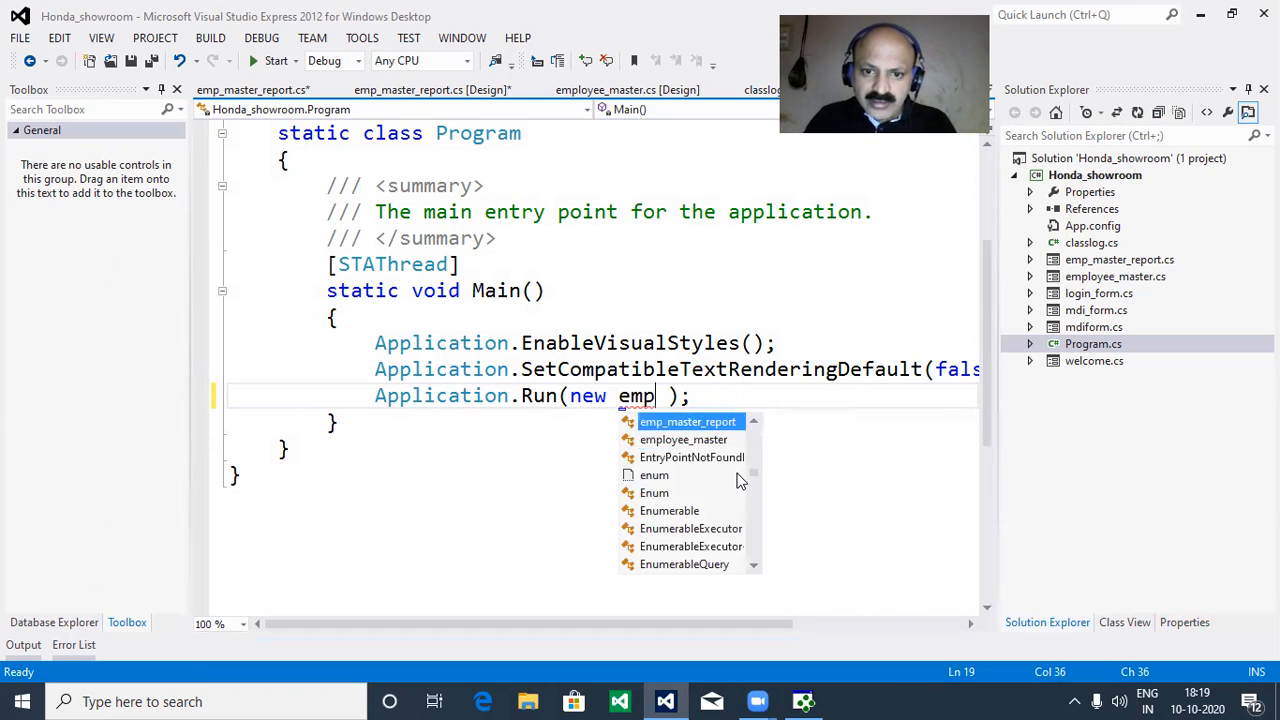
{"action": "key", "text": "Return"}
{"action": "type", "text": "()"}
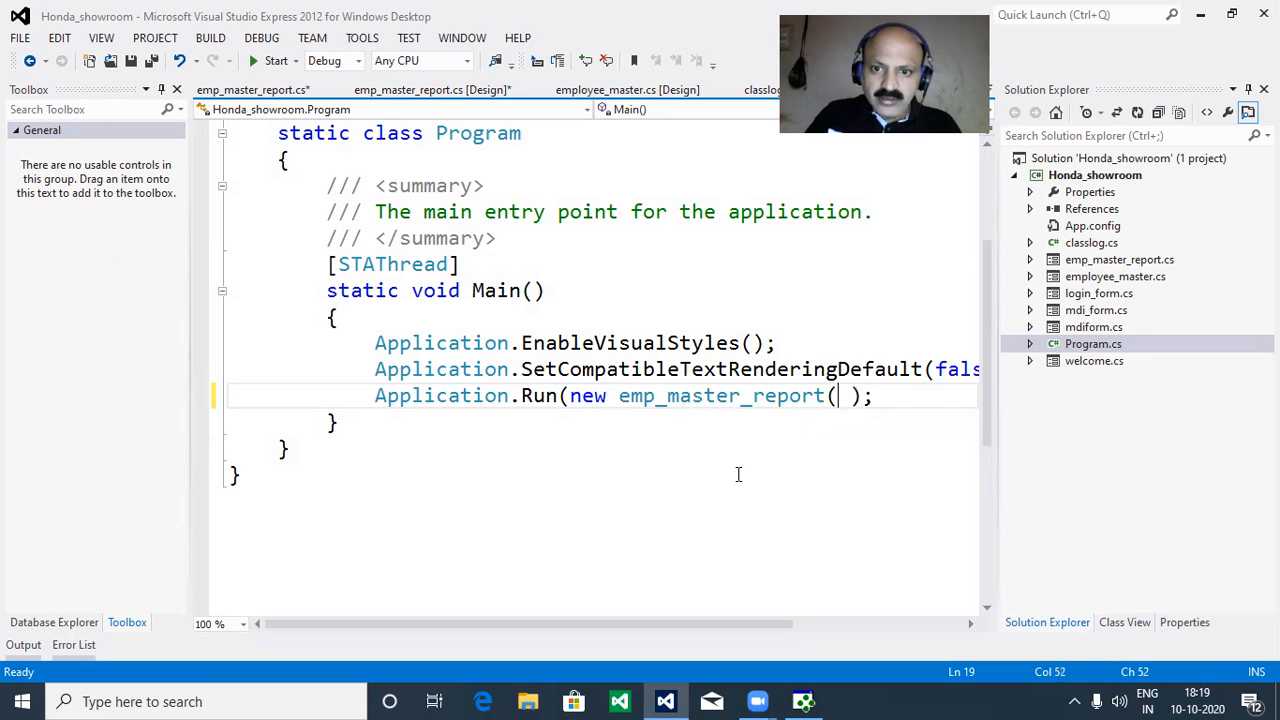
Save Program.cs and run the Honda_showroom project with debugging.
{"action": "key", "text": "ctrl+s"}
{"action": "key", "text": "F5"}
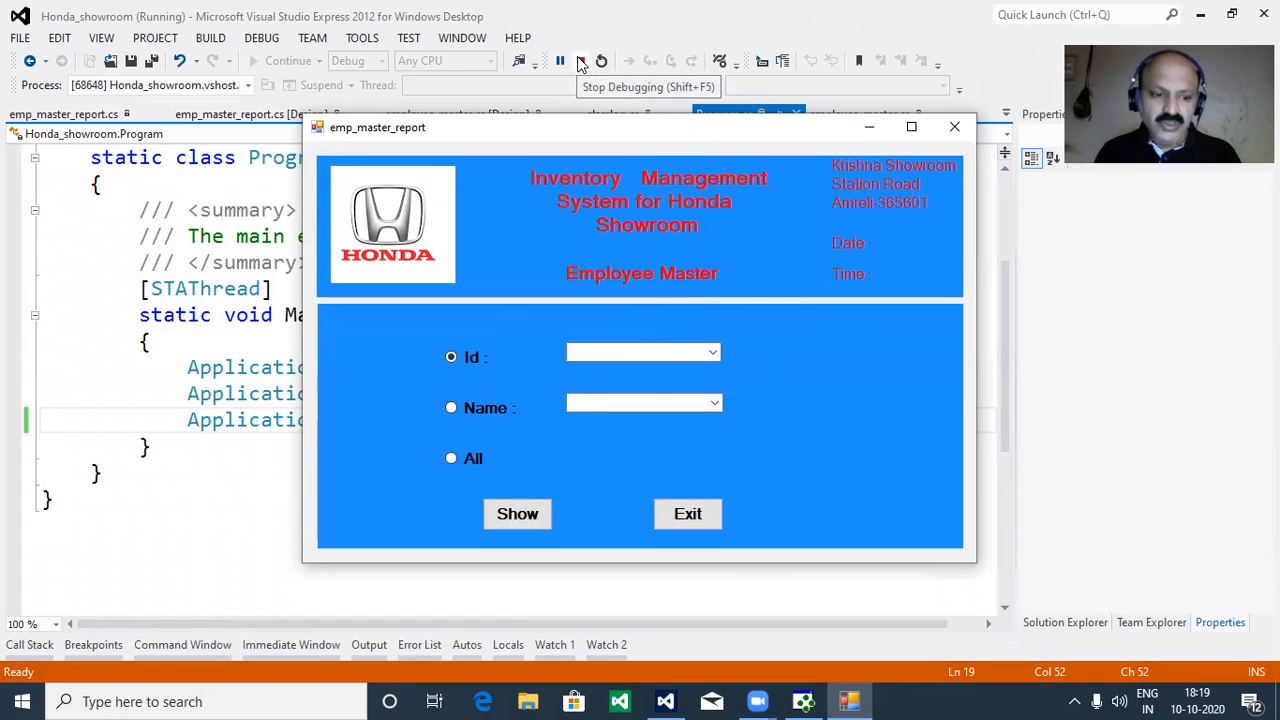
Compare the running emp_master_report form with the Employee Master Report preview in Crystal Reports, ending on the preview.
{"action": "key", "text": "alt+Tab"}
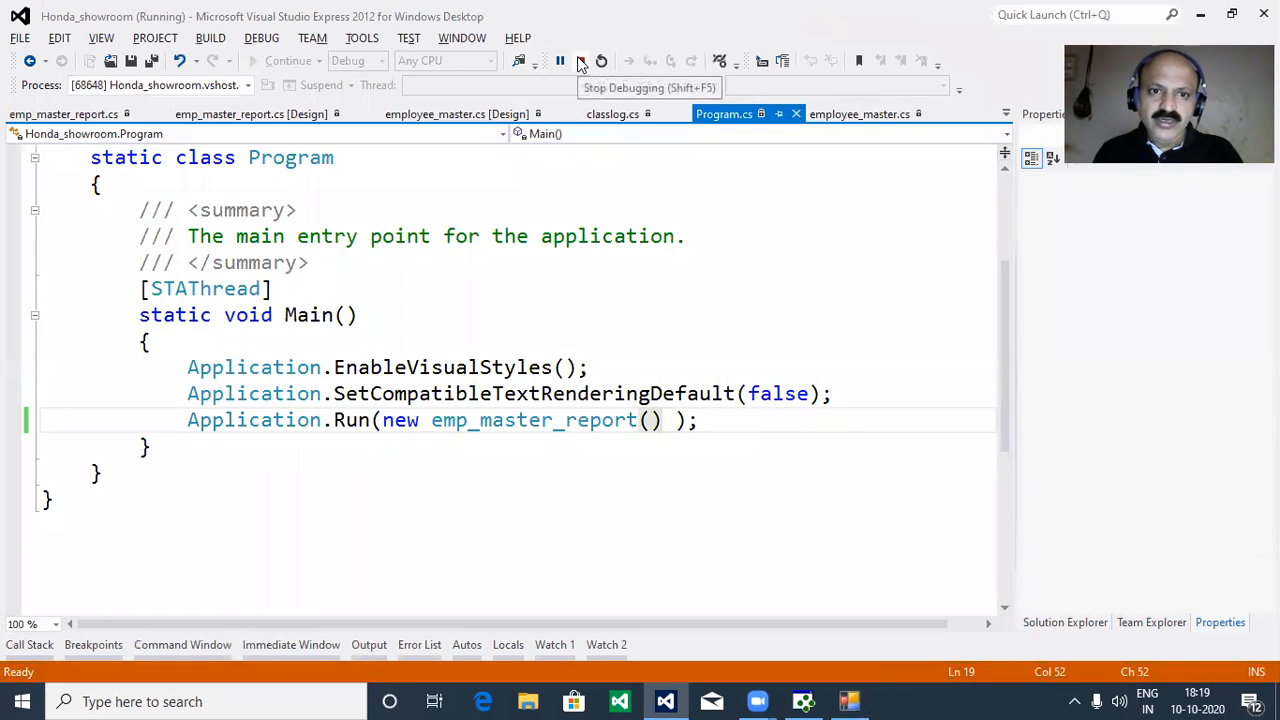
{"action": "key", "text": "alt+Tab"}
{"action": "key", "text": "Tab"}
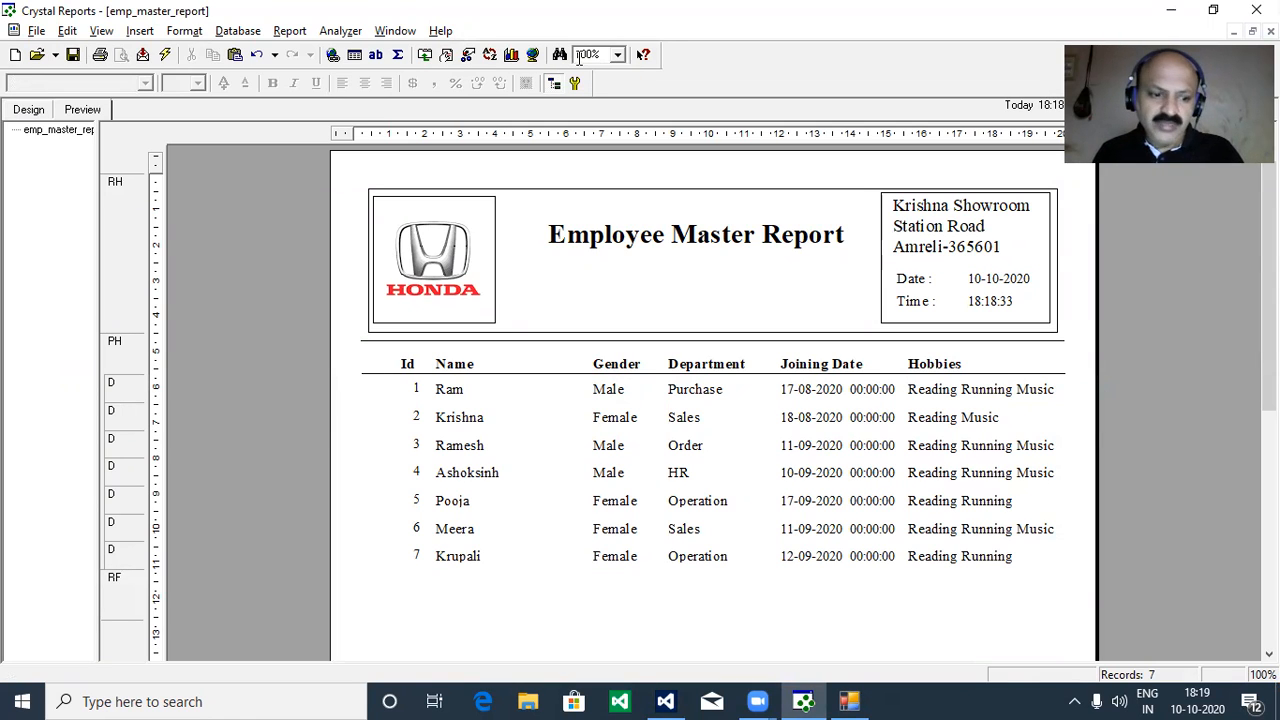
{"action": "key", "text": "alt+Tab"}
{"action": "key", "text": "alt+Tab"}
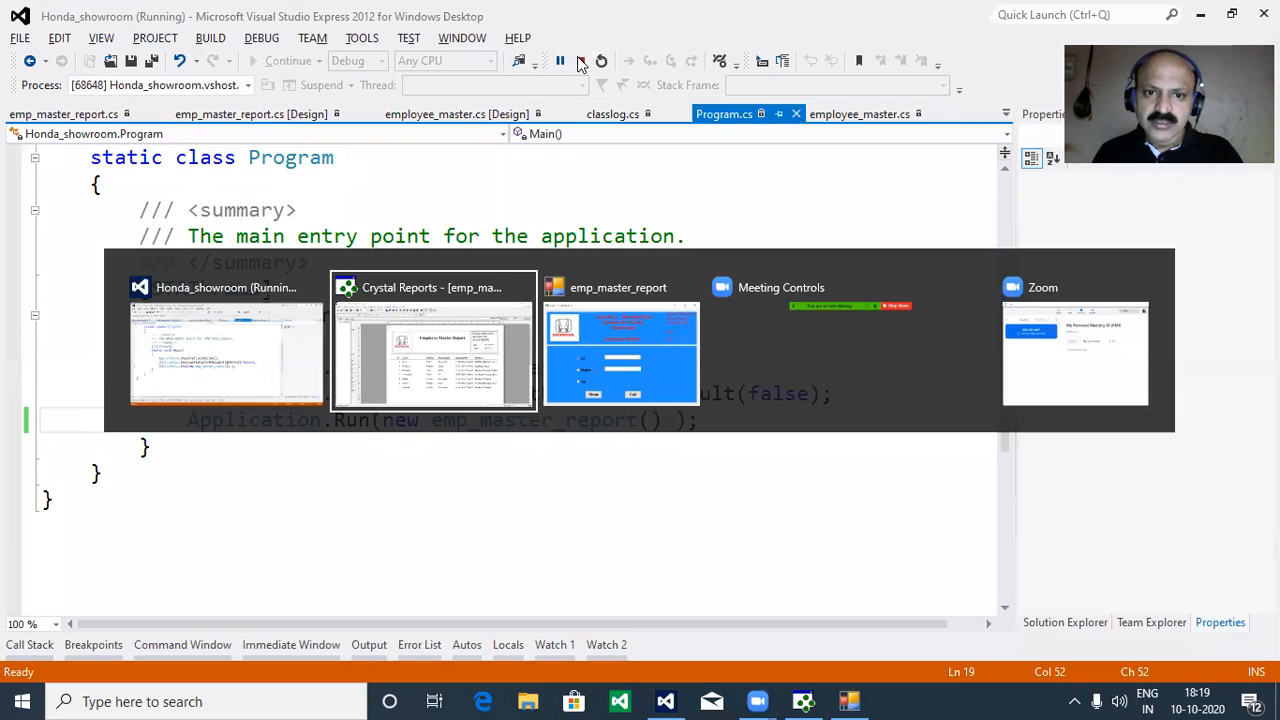
{"action": "key", "text": "alt+Tab"}
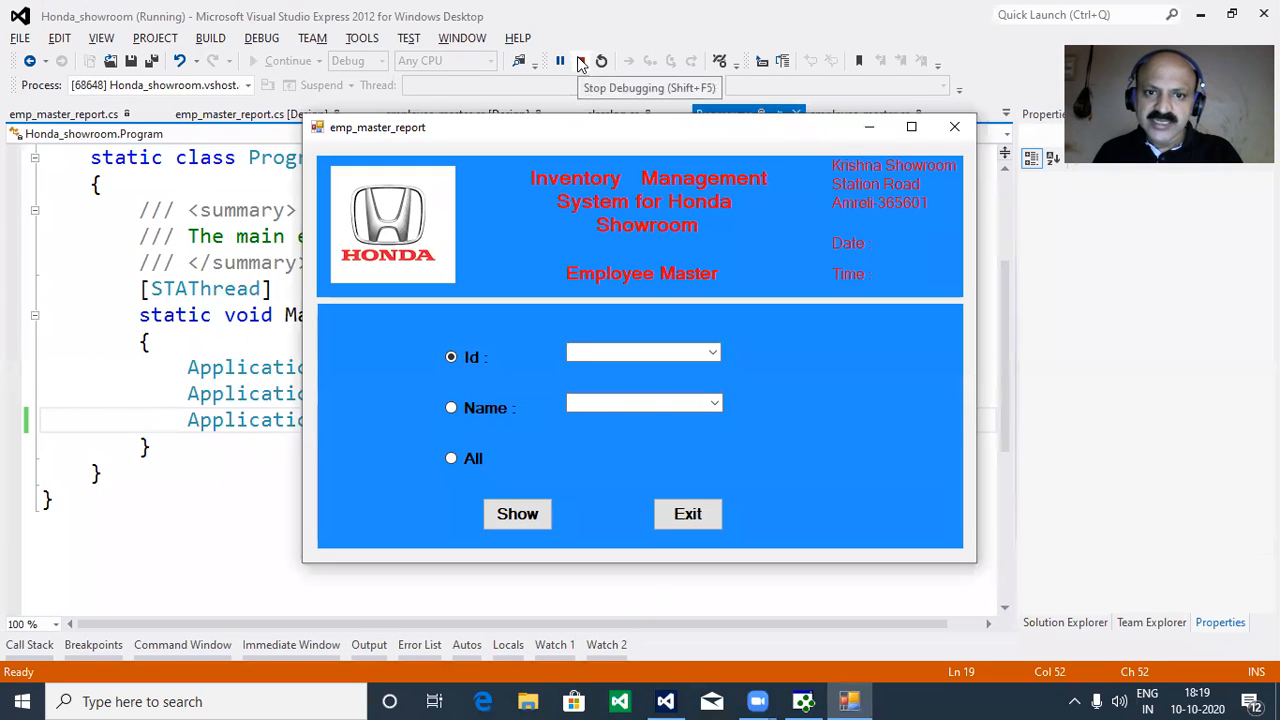
{"action": "key", "text": "alt+Tab"}
{"action": "key", "text": "alt+Tab"}
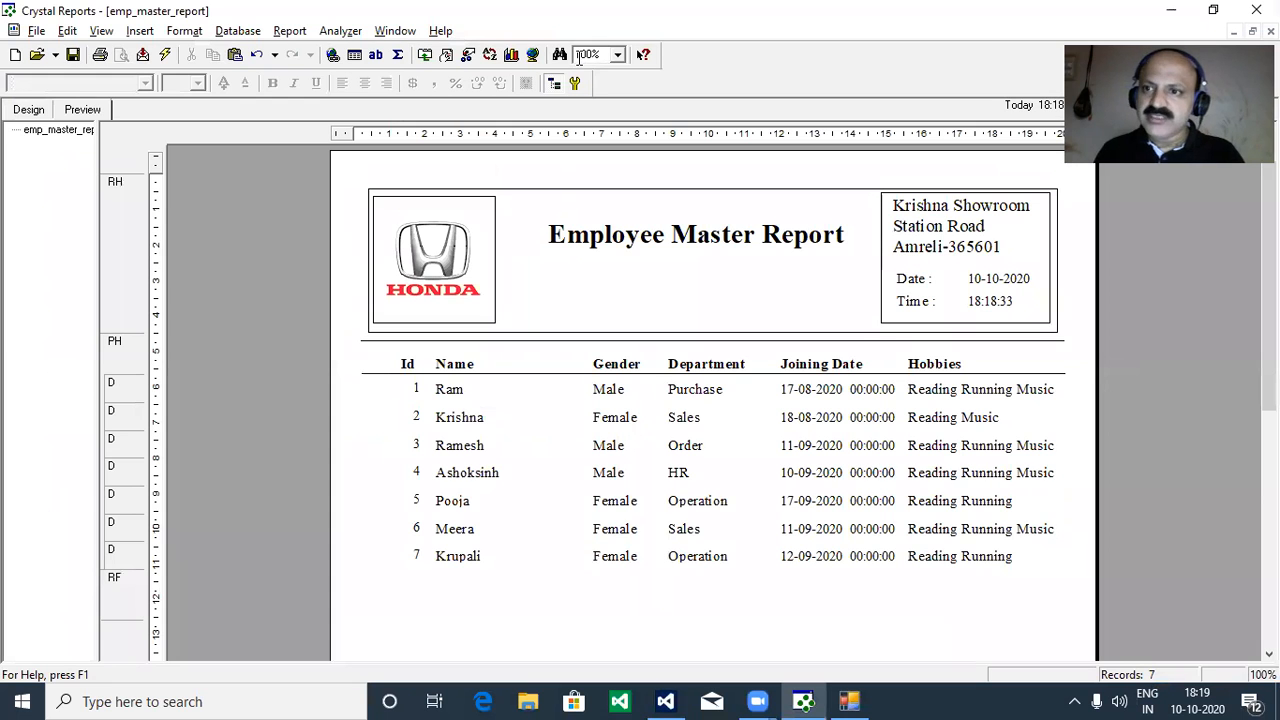